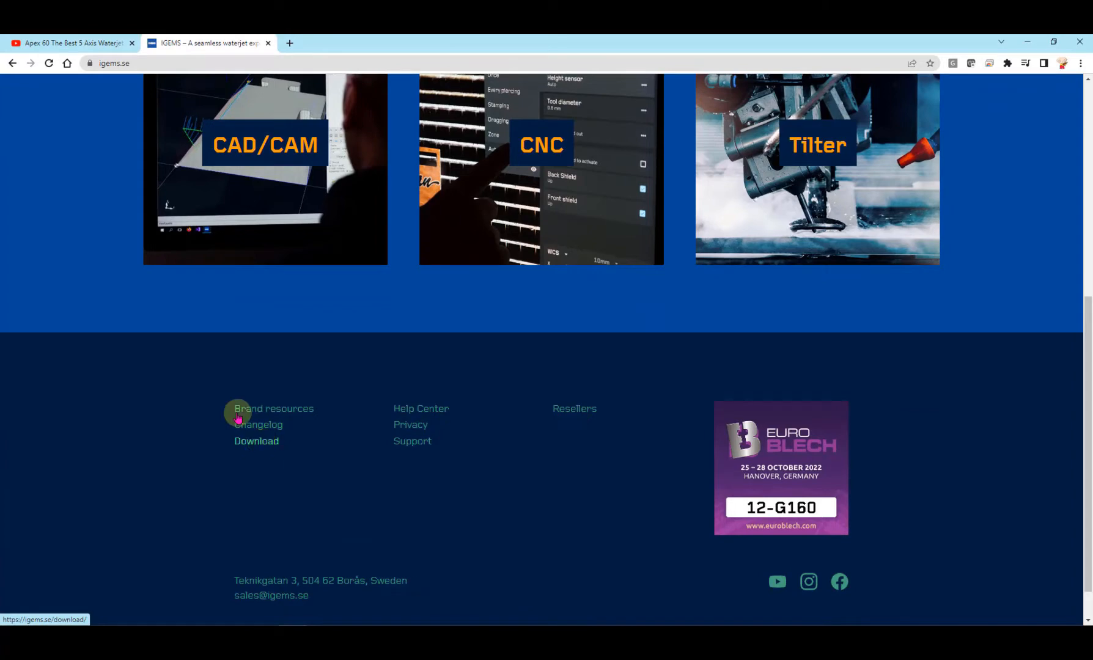
Step: Leave the IGEMS website's download links and switch from the browser to the IGEMS R2022 program
scroll(113, 251, "up", 6)
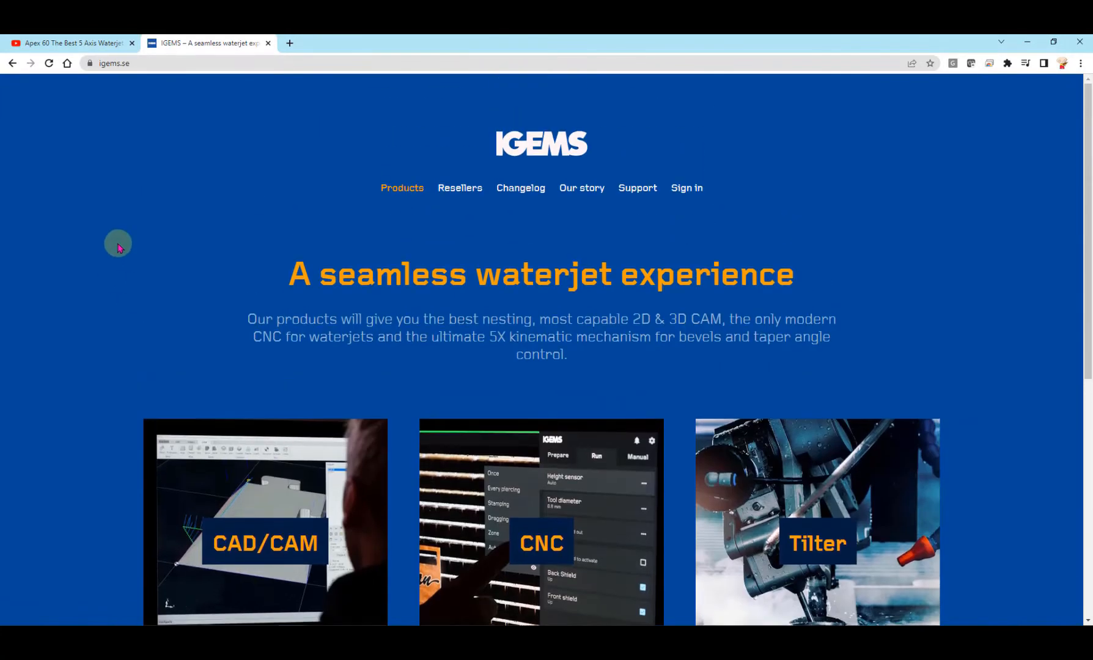
left_click(1029, 43)
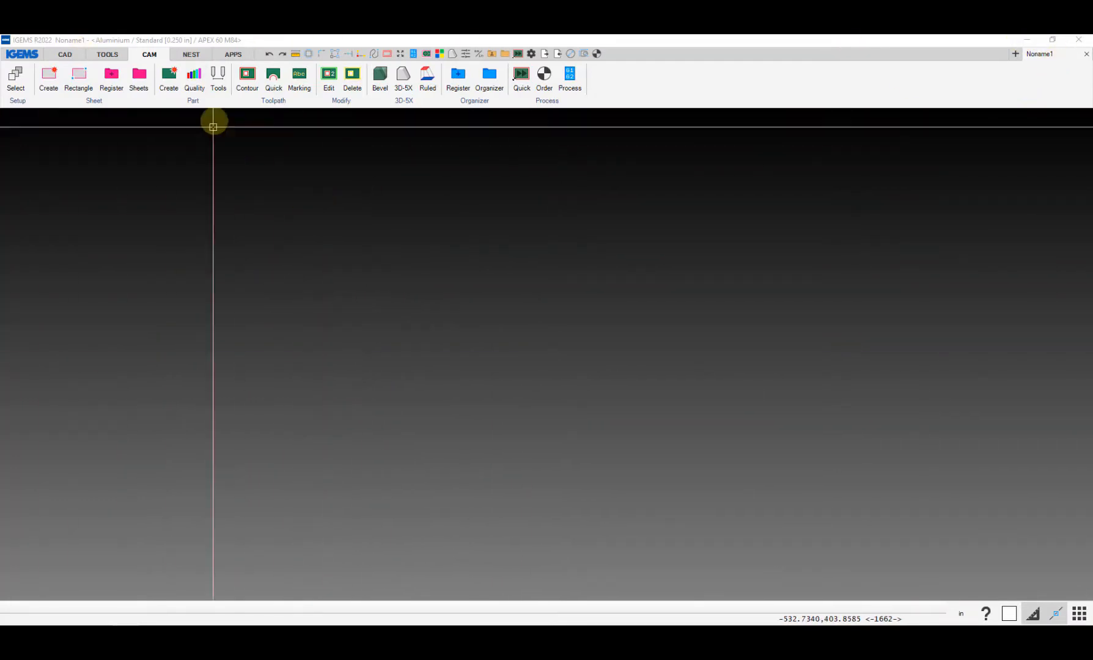
Step: Draw a freehand rectangle by two opposite corners in the empty 2D drawing
left_click(64, 54)
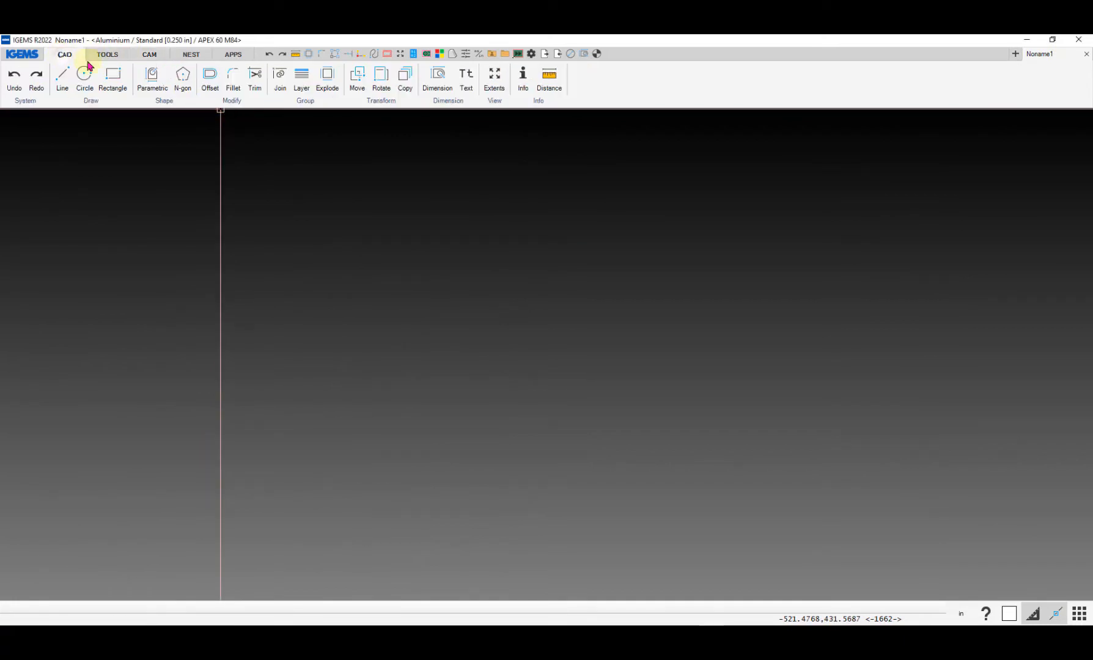
left_click(112, 76)
left_click(153, 429)
left_click(331, 299)
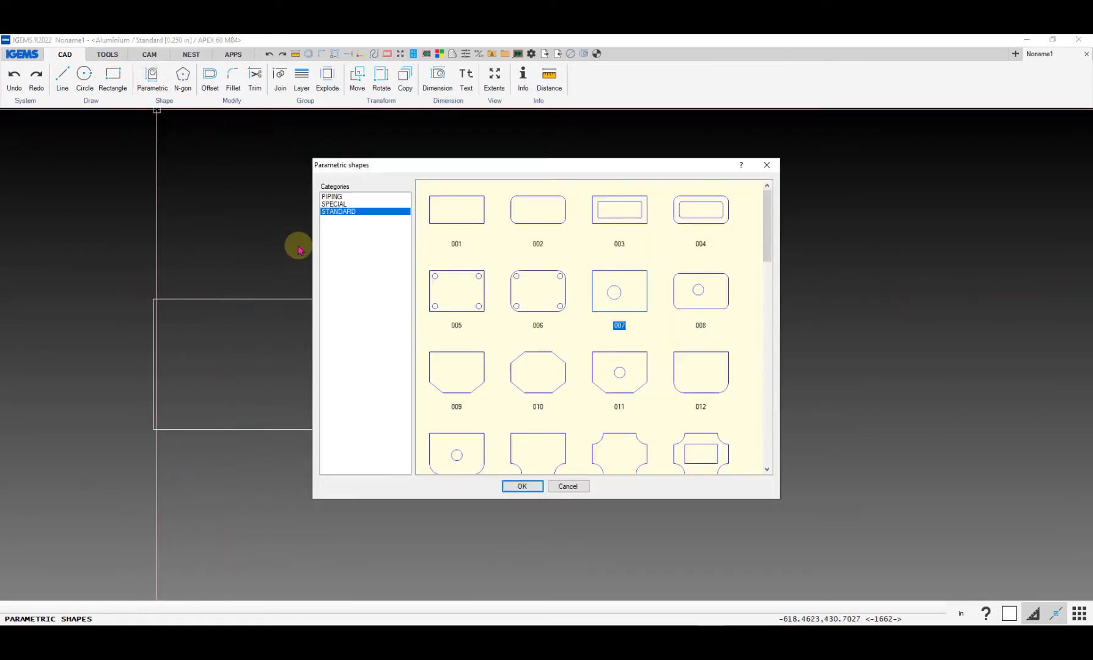
Step: Dismiss the parametric shapes library and delete the rectangle from the drawing
left_click(559, 487)
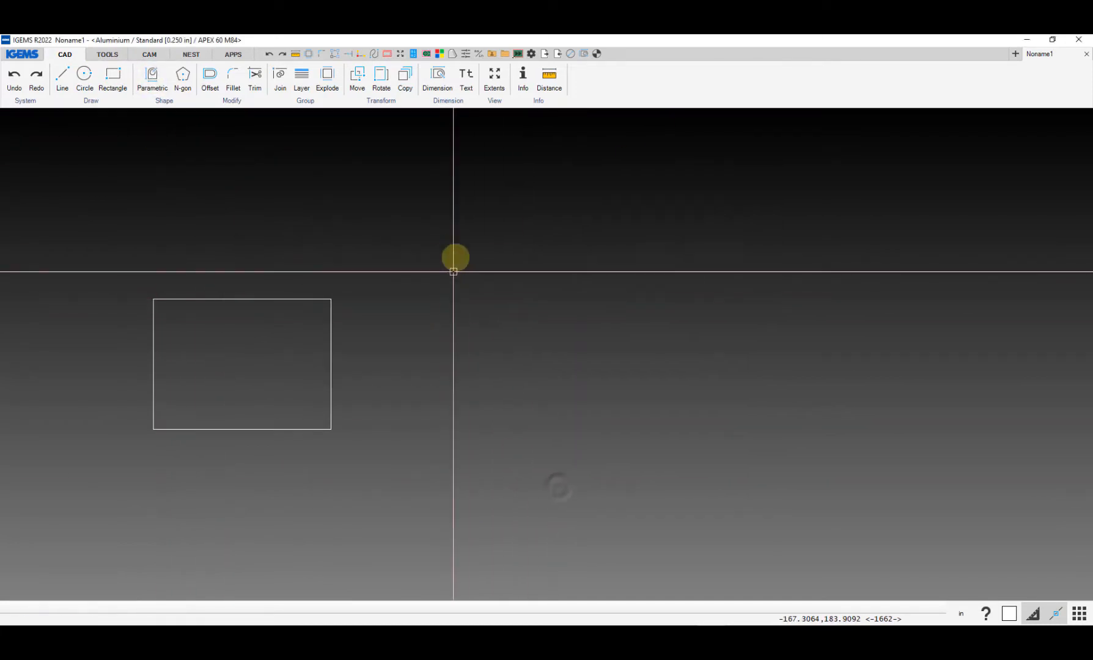
left_click(275, 363)
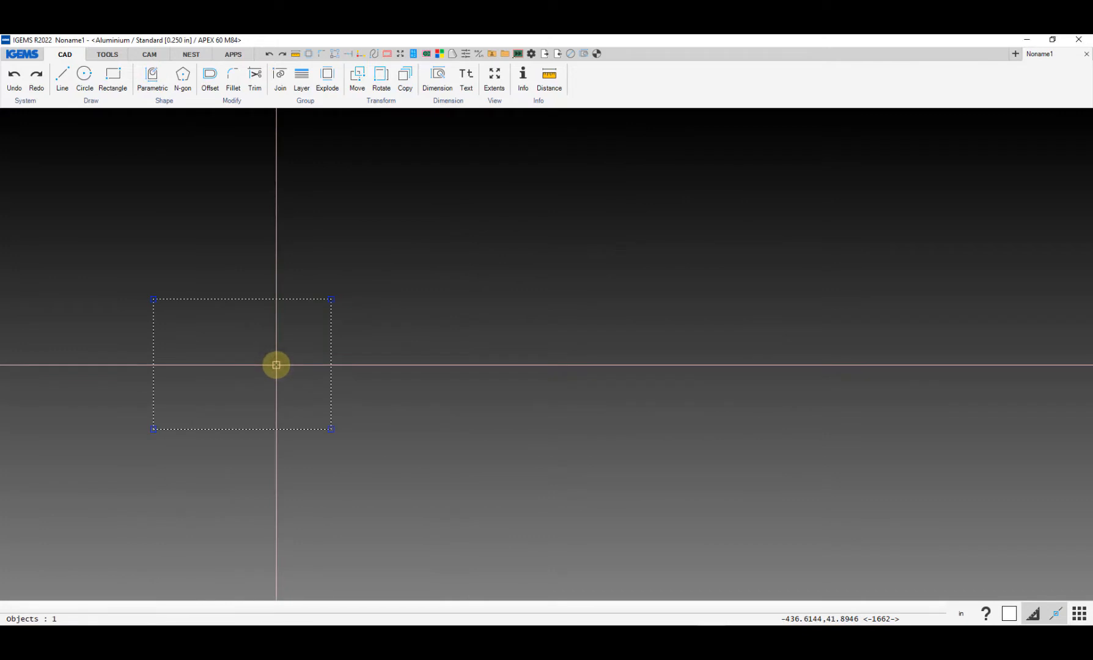
key("Delete")
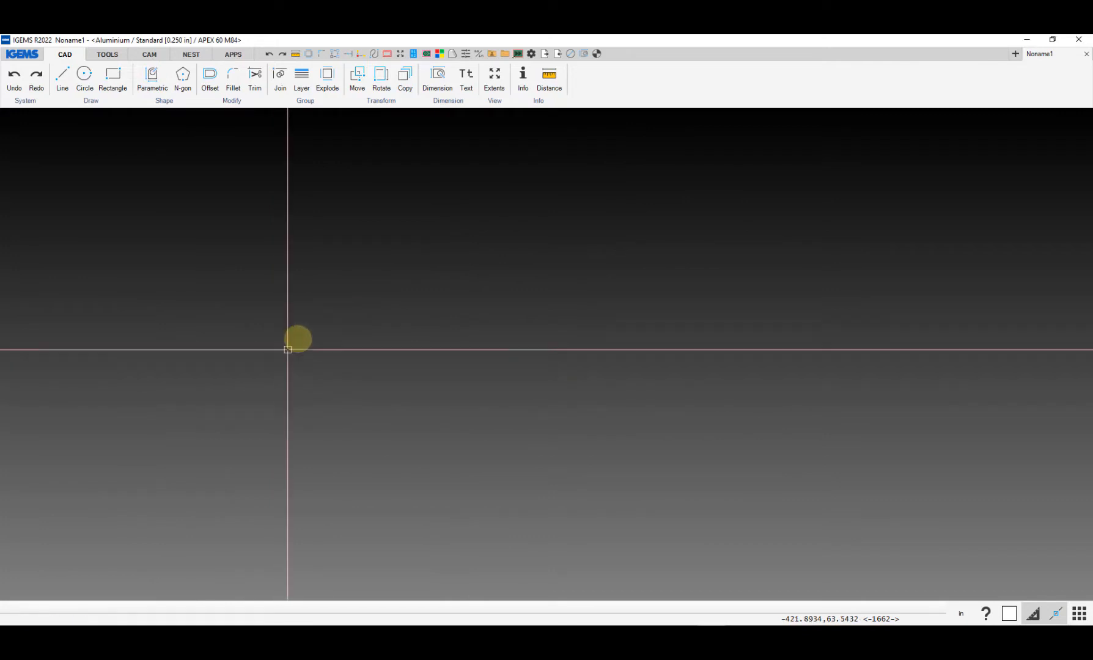
Step: Open the 3D-5X environment and examine its empty grid from the side, top and angled views at different zoom levels
left_click(149, 57)
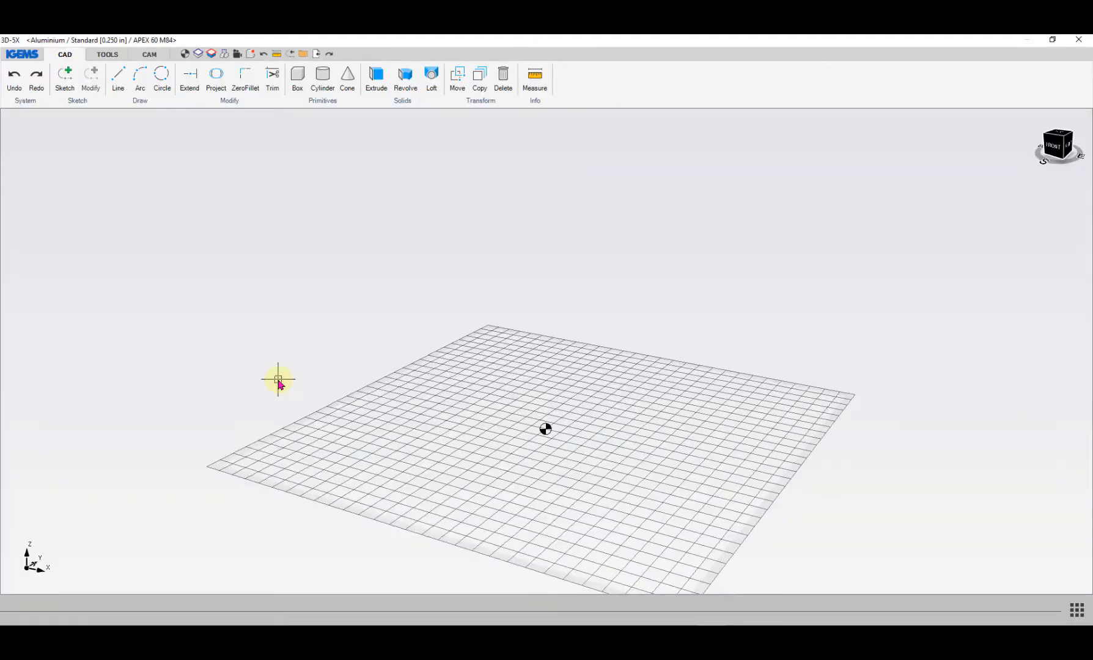
middle_click_drag(456, 438, 419, 355)
mouse_move(501, 443)
middle_mouse_down("shift")
mouse_move(516, 357)
mouse_move(505, 397)
mouse_move(431, 407)
mouse_move(373, 439)
mouse_move(379, 463)
mouse_move(524, 387)
mouse_move(520, 403)
mouse_move(416, 454)
mouse_move(496, 422)
middle_mouse_up("shift")
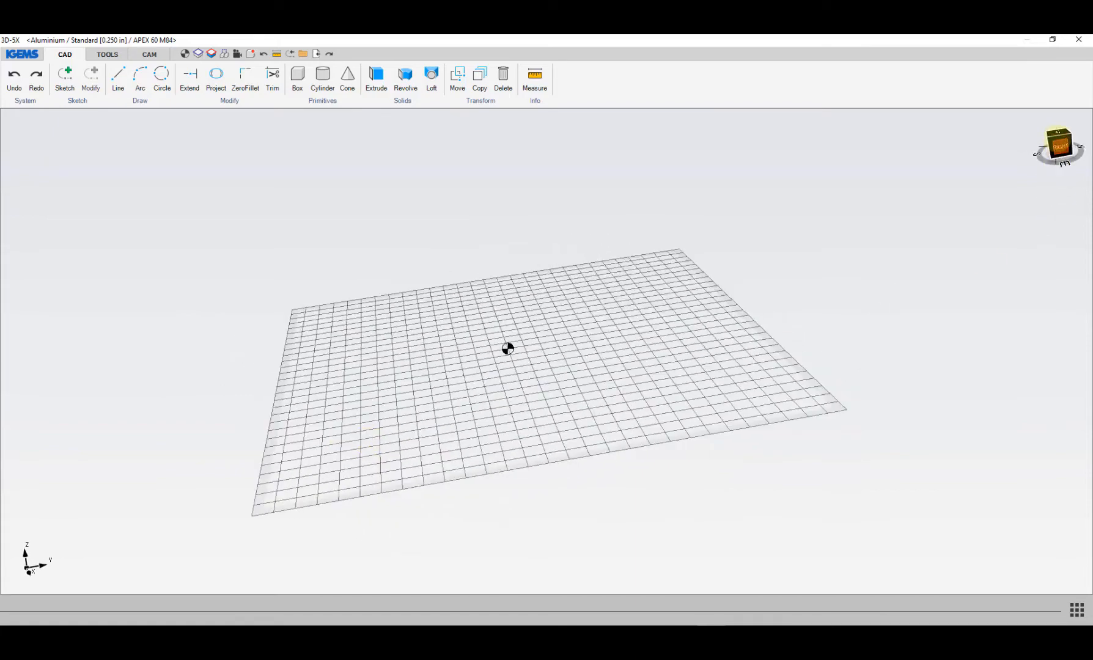
left_click(1058, 134)
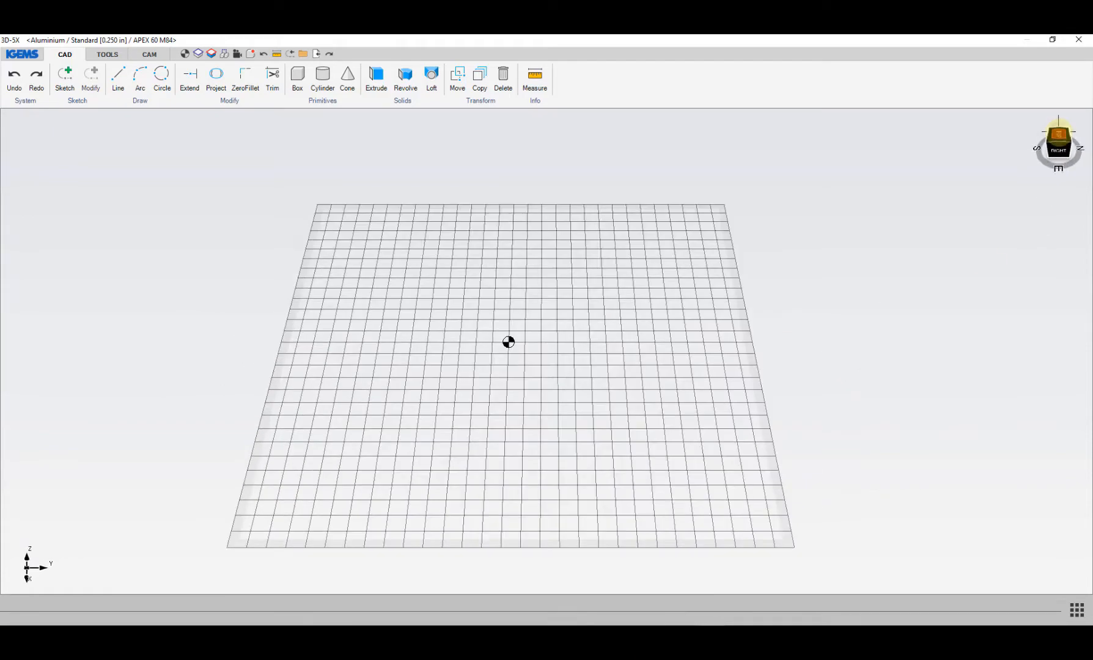
left_click(1058, 134)
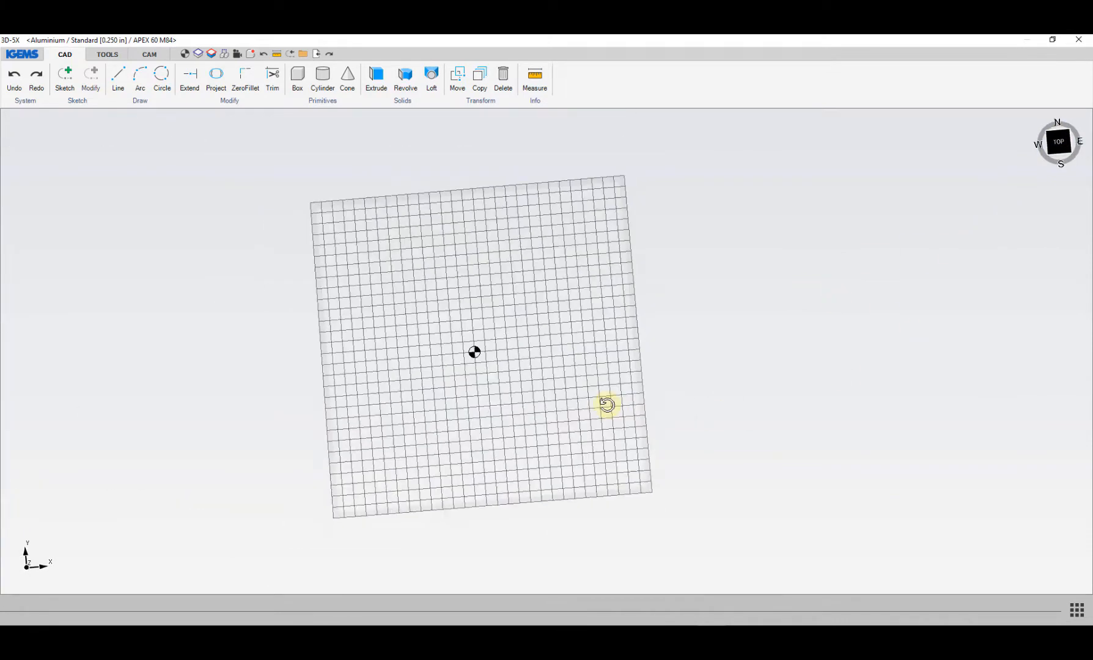
middle_click_drag(607, 404, 502, 391)
scroll(502, 387, "down", 3)
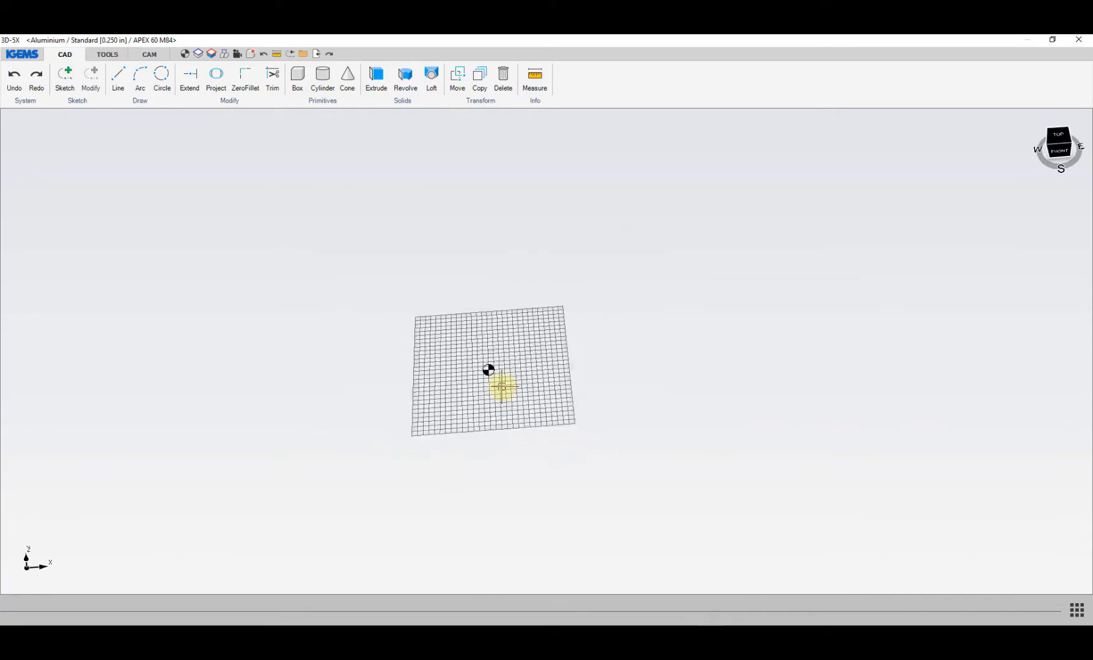
scroll(501, 387, "up", 3)
scroll(477, 354, "up", 3)
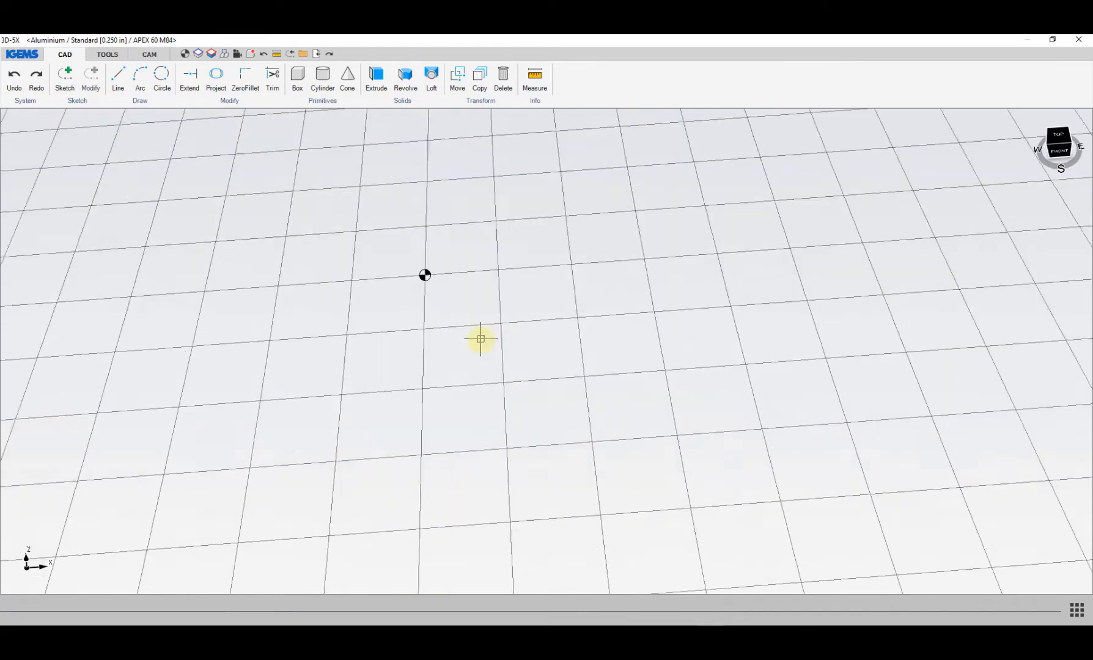
scroll(481, 345, "down", 3)
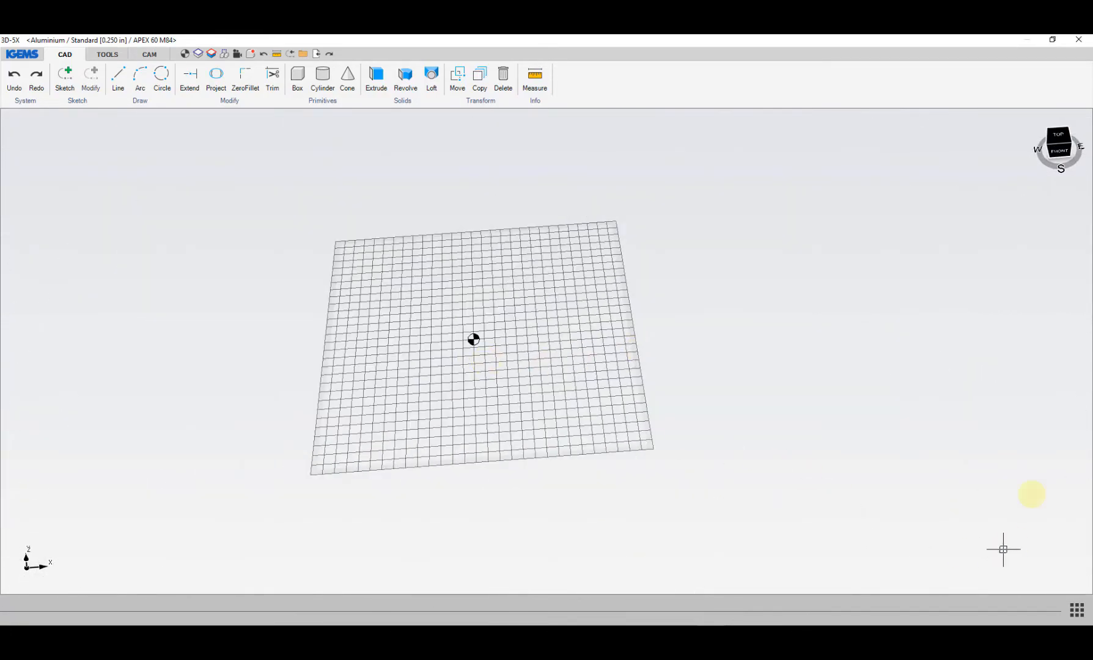
Step: Hide the work-plane grid in the display options and make it visible again
right_click(1062, 591)
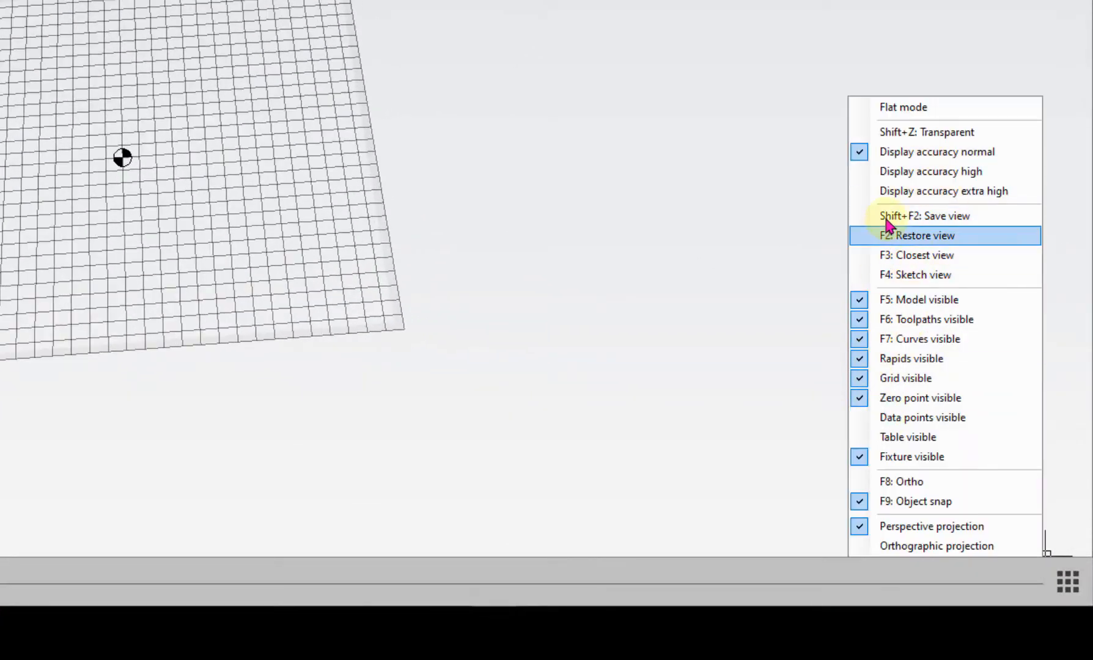
left_click(861, 382)
left_click(1067, 579)
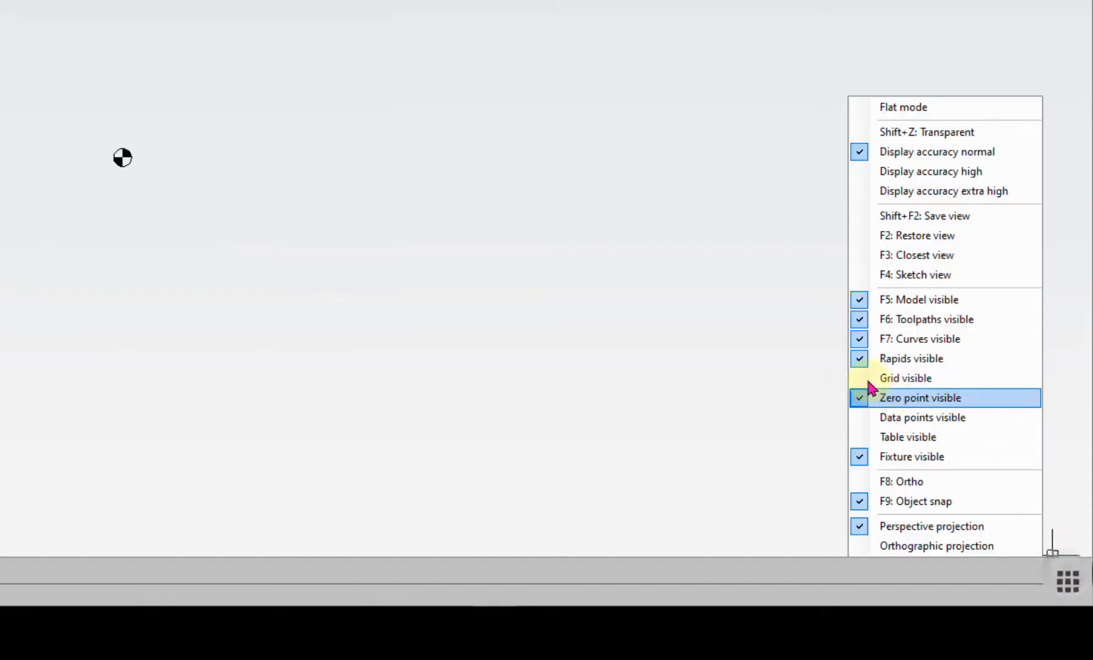
left_click(871, 380)
Step: Review the snap types offered in the object snap settings and close them
left_click(1068, 581)
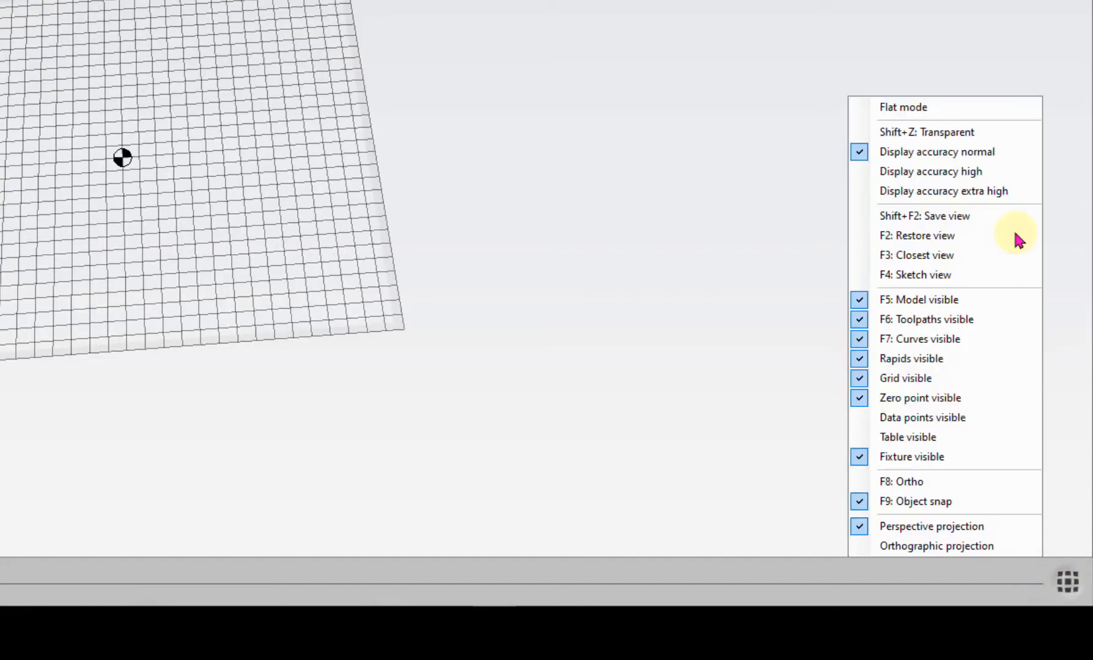
left_click(910, 507)
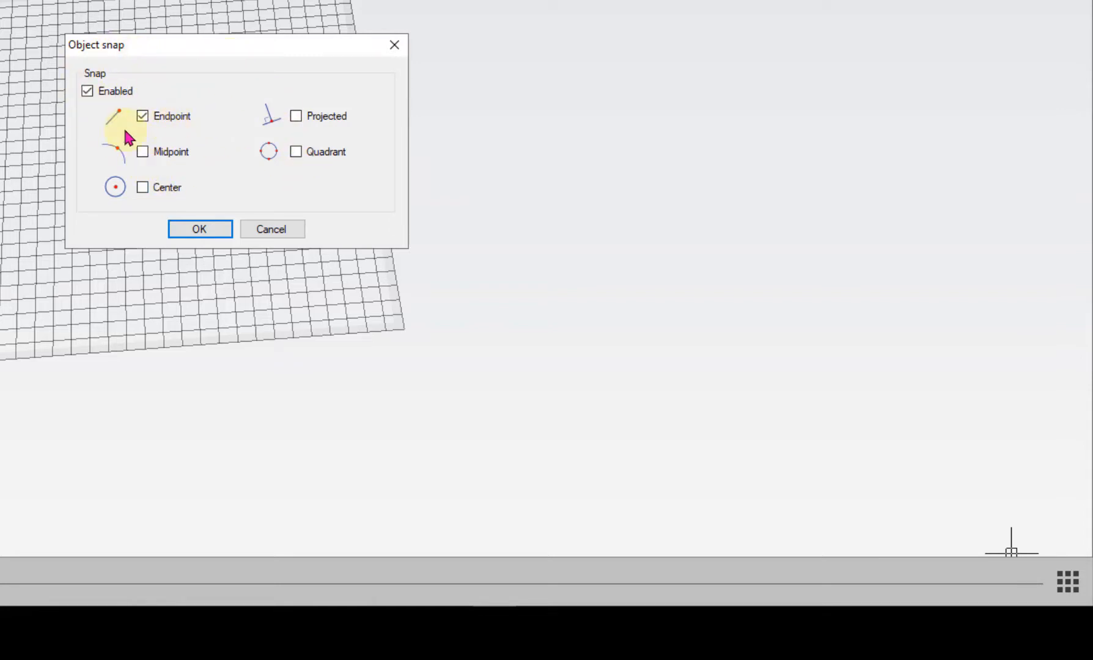
left_click(272, 233)
left_click(118, 78)
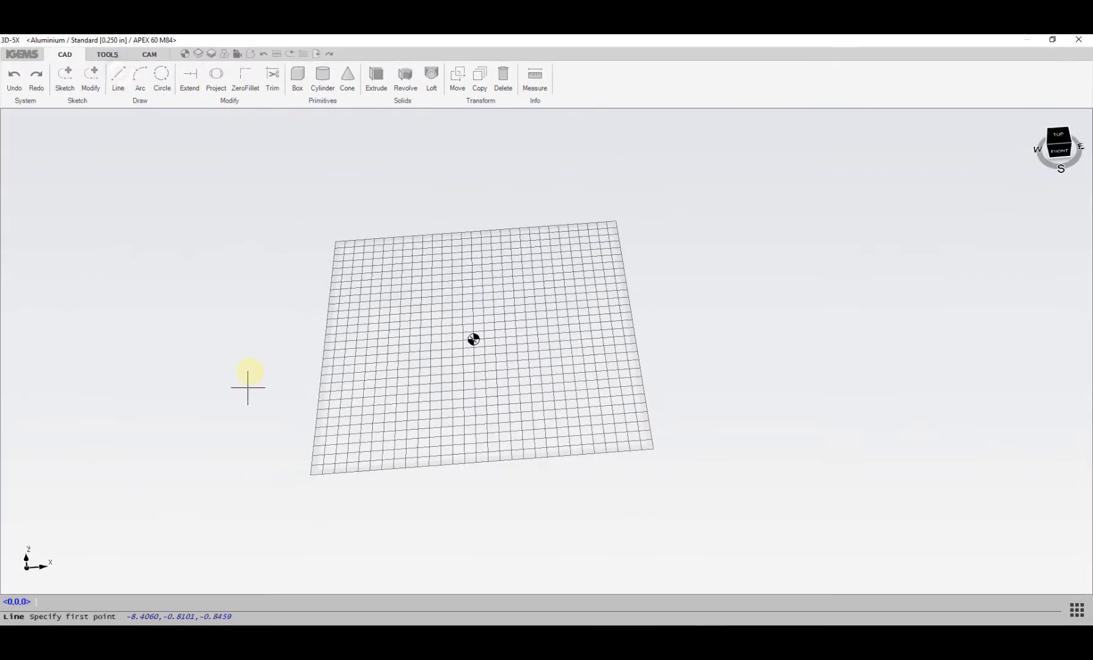
left_click(240, 352)
right_click(290, 236)
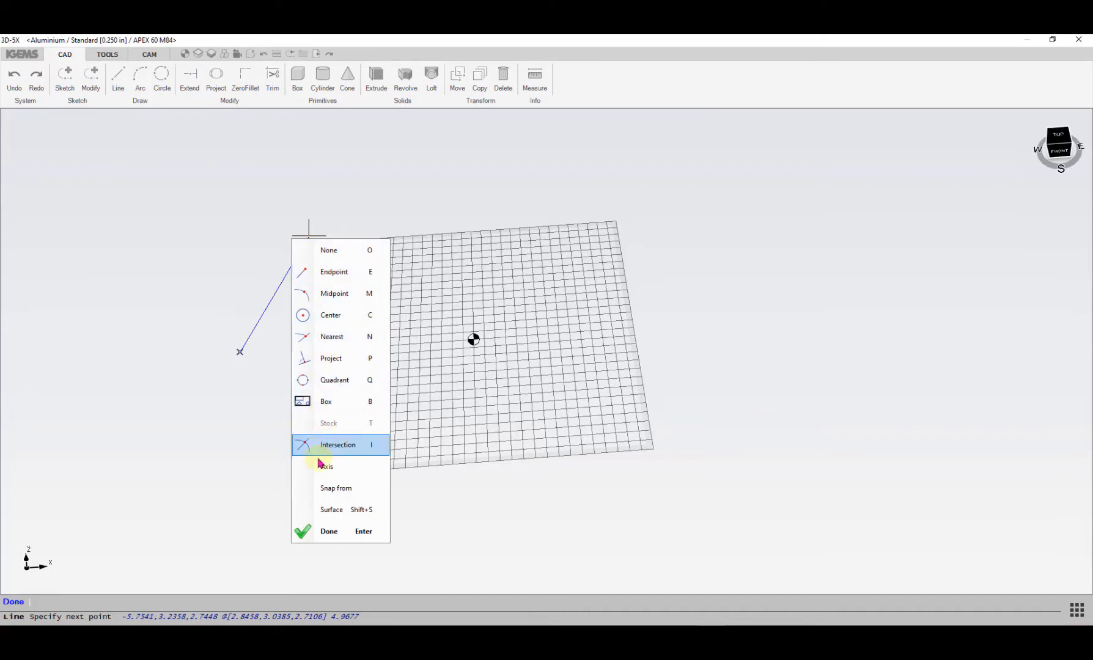
left_click(327, 531)
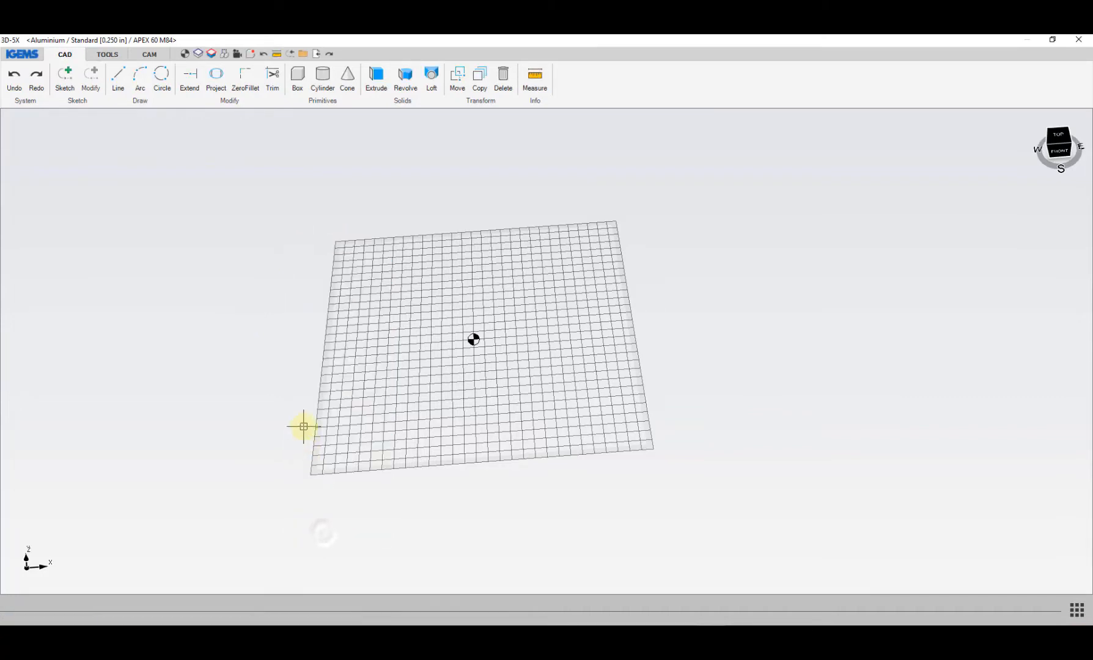
Step: Open the Align sample model from the 3D-5X samples collection
scroll(342, 374, "up", 5)
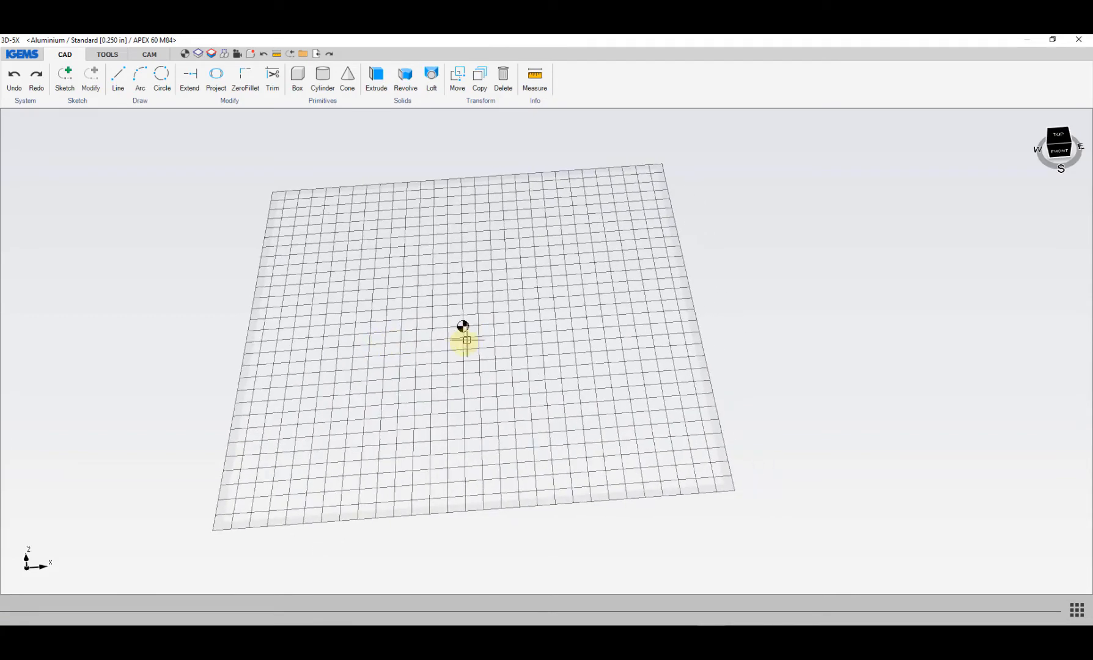
middle_click_drag(467, 340, 491, 350)
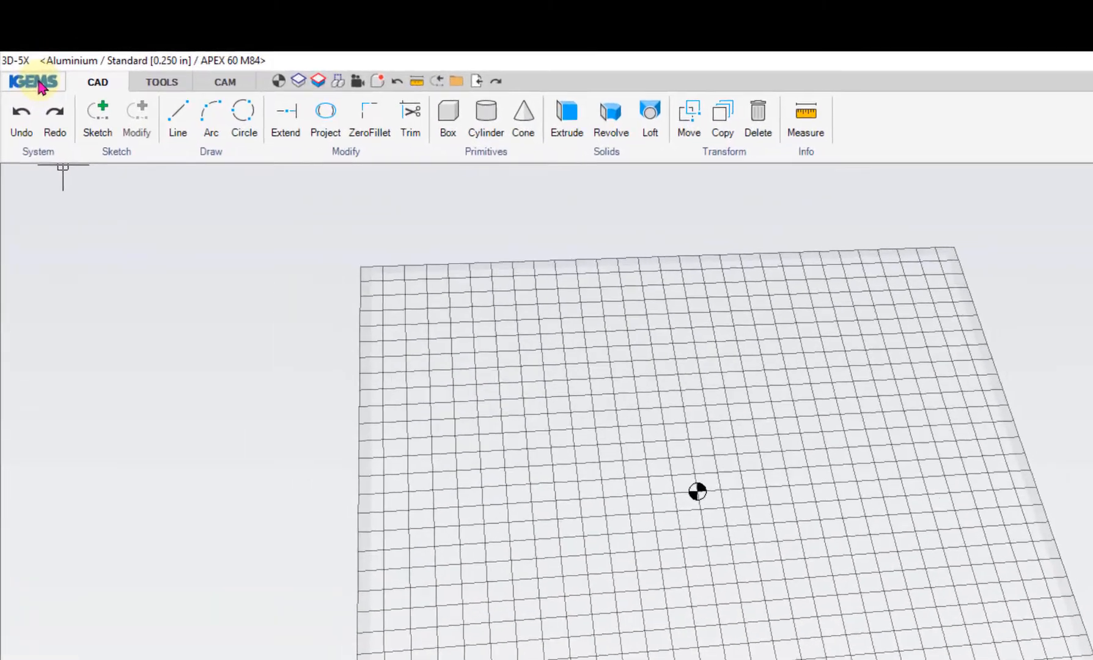
left_click(27, 55)
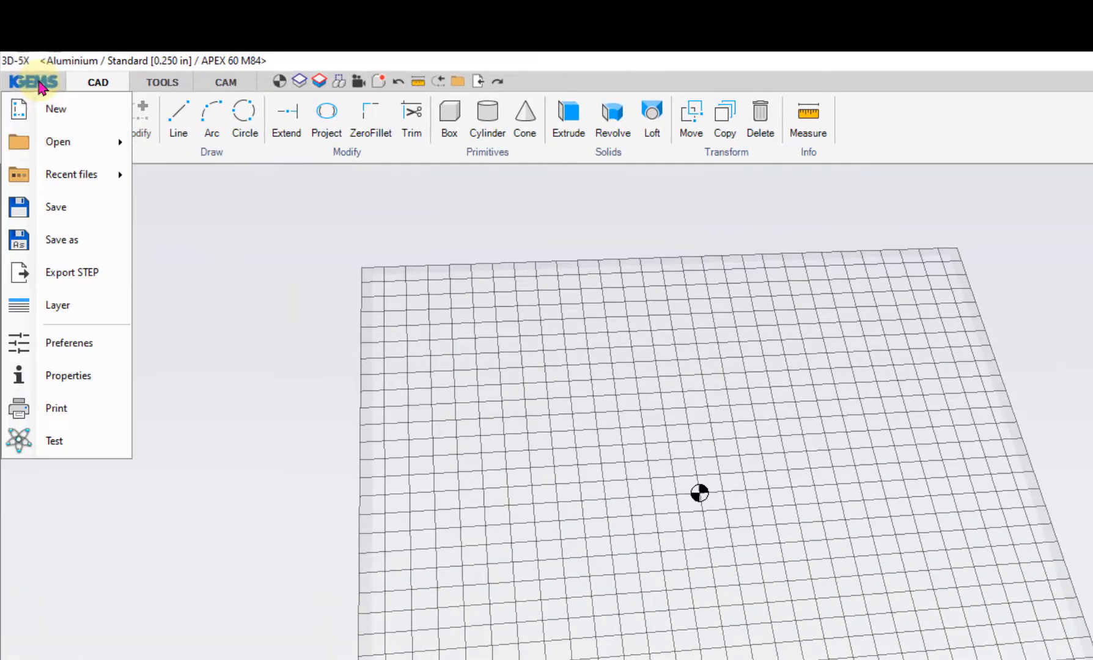
left_click(54, 142)
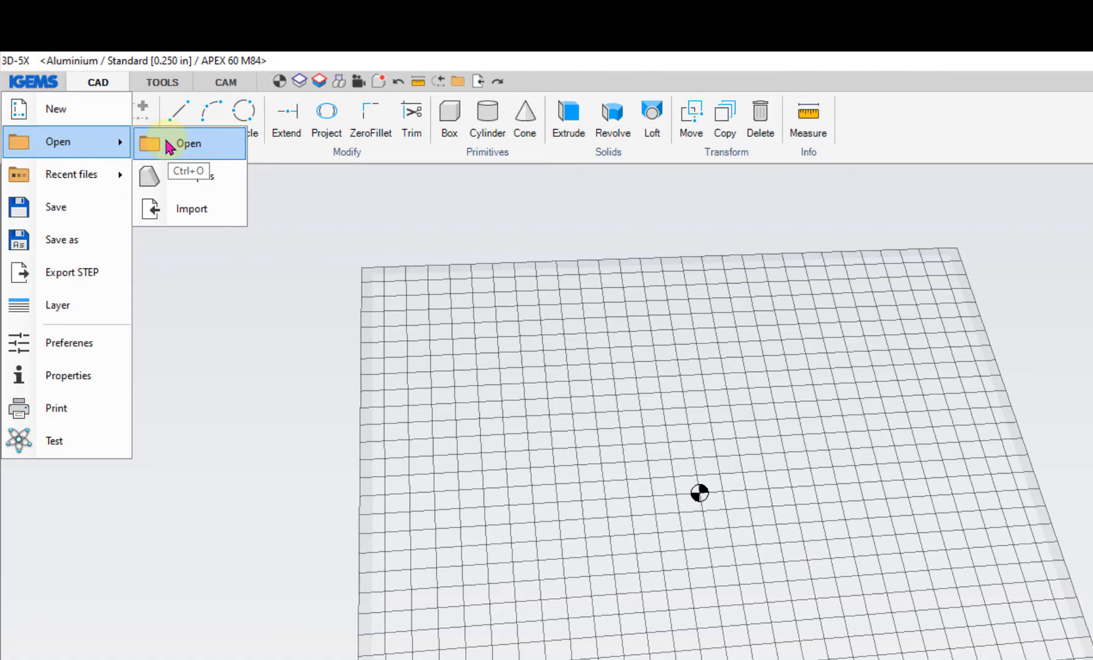
left_click(197, 177)
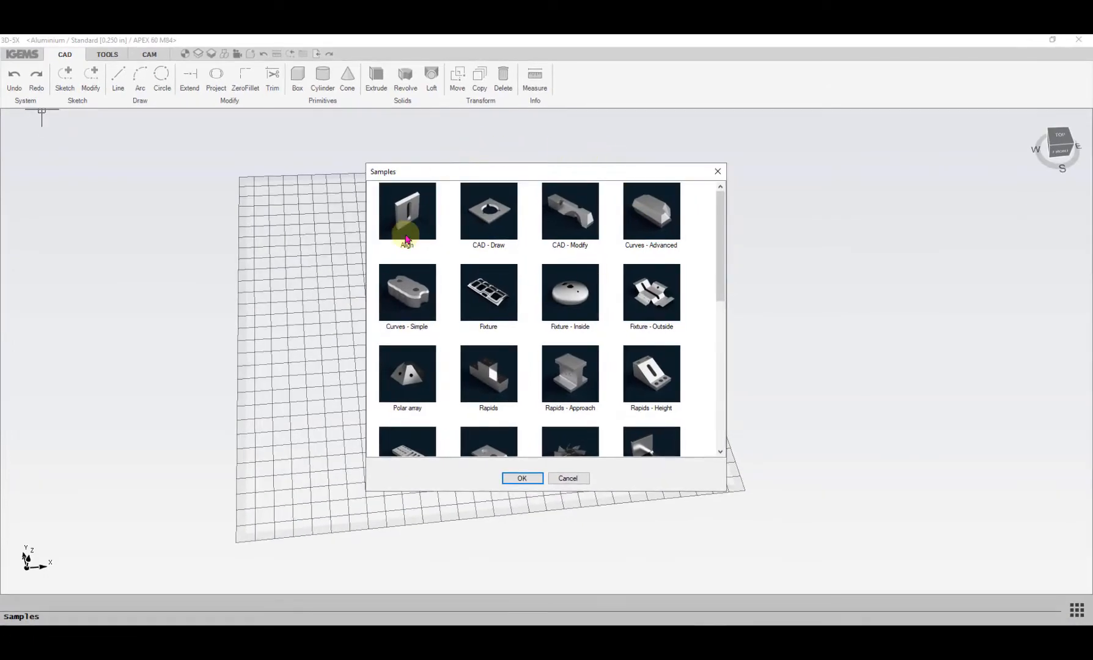
left_click(404, 218)
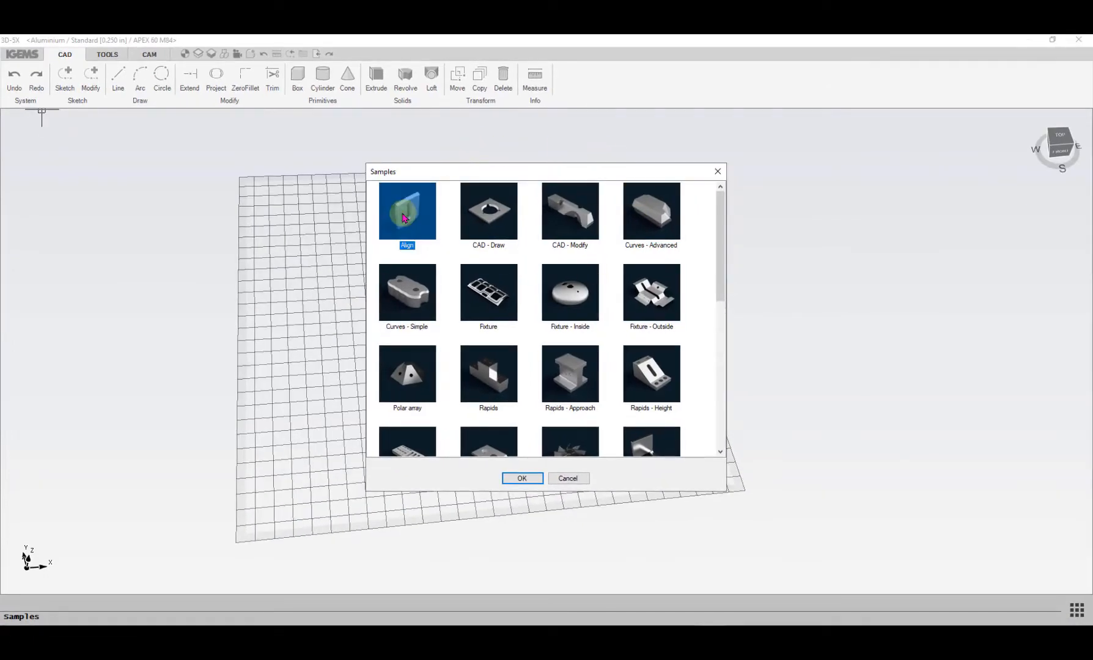
left_click(518, 479)
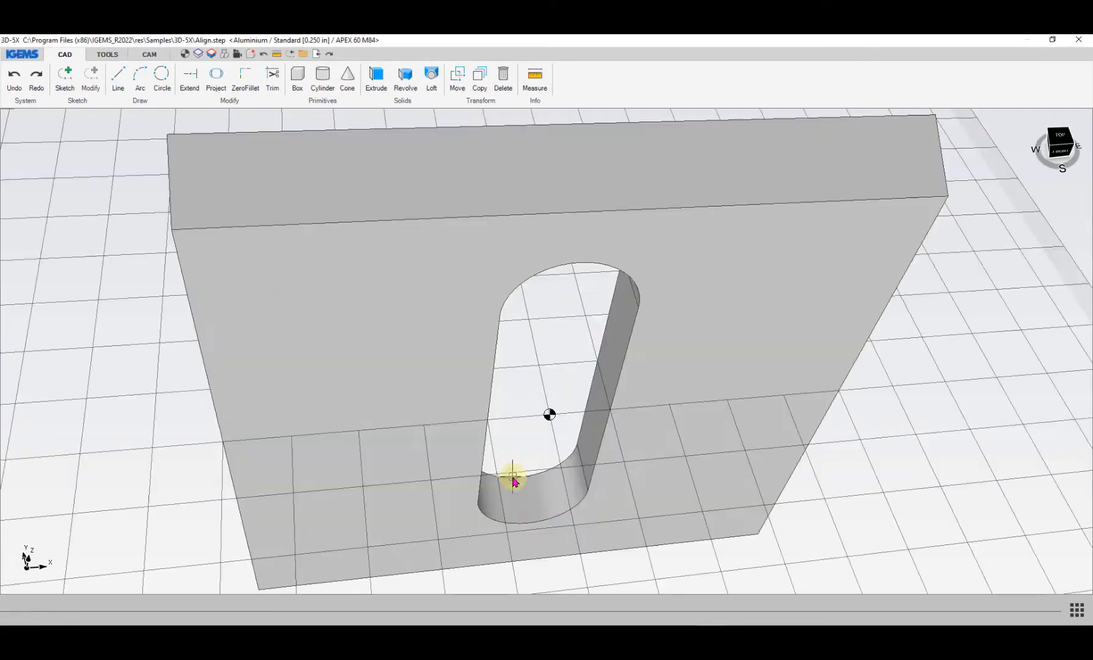
Step: Align the tilted sample plate by its large slotted face so that it lies flat on the grid
scroll(500, 446, "down", 5)
middle_click_drag(494, 449, 313, 361)
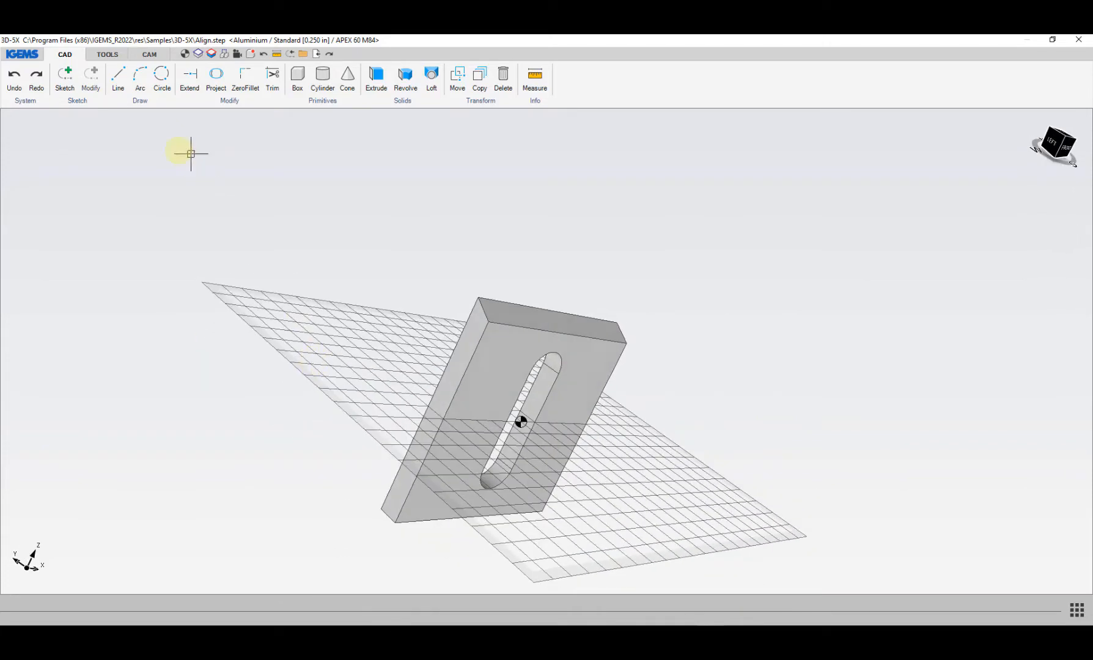
left_click(146, 56)
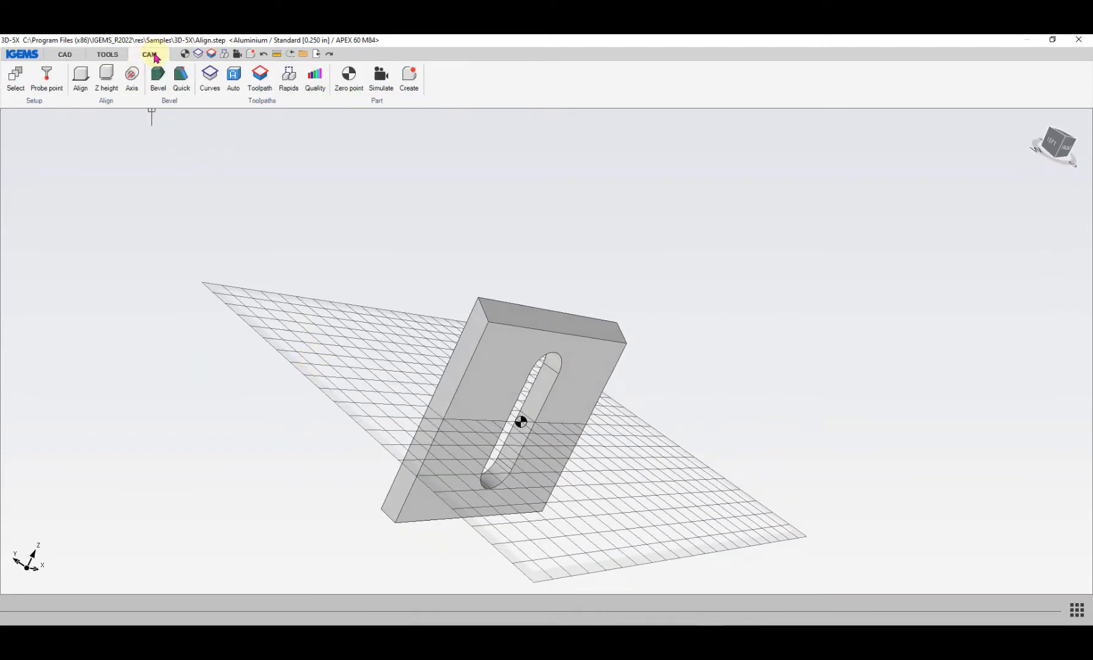
left_click(80, 77)
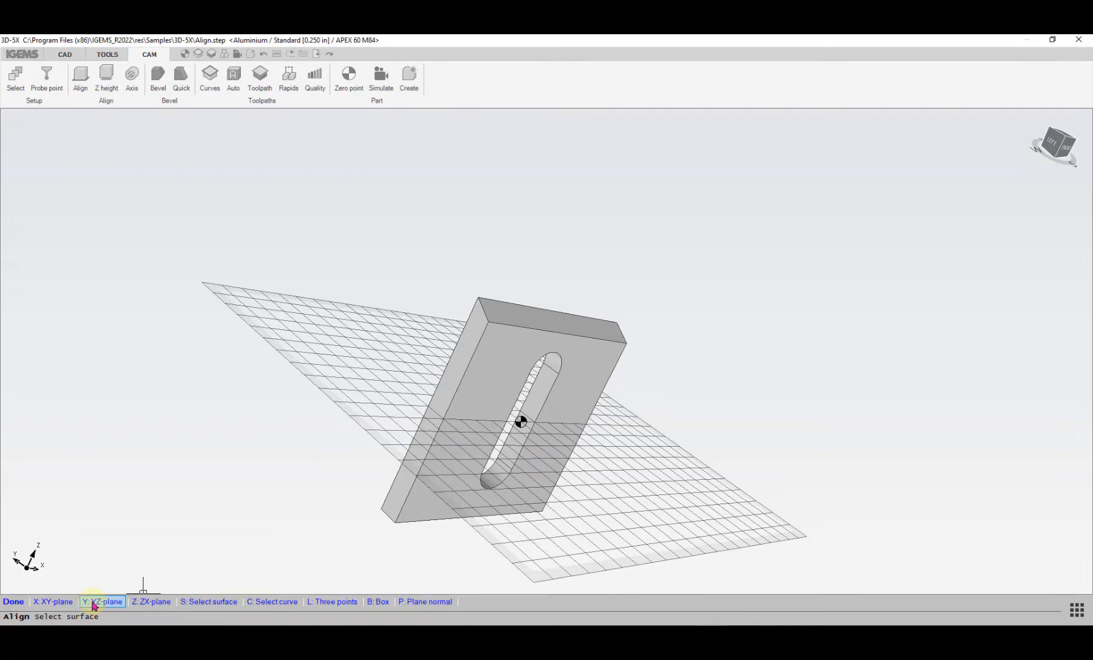
left_click(495, 371)
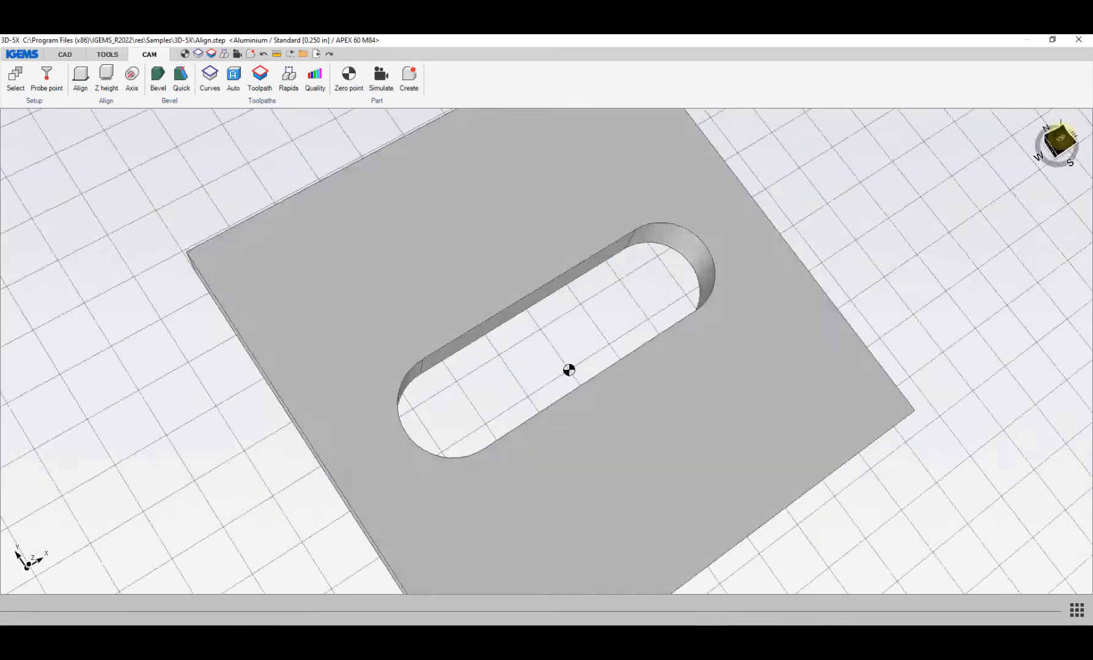
middle_click_drag(660, 376, 312, 444)
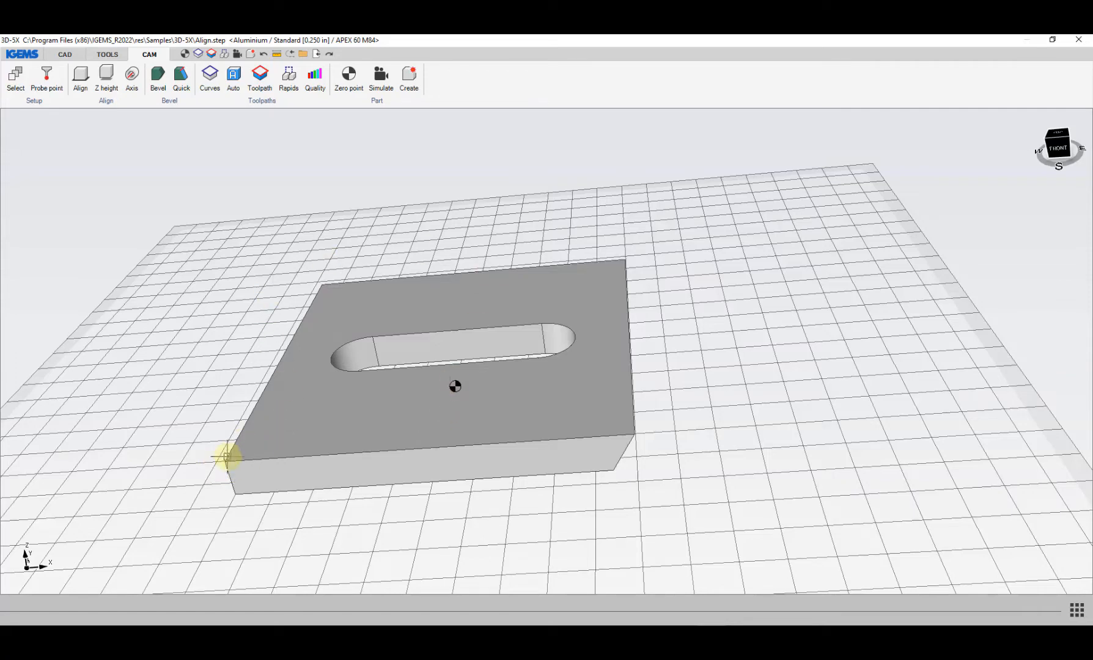
middle_click_drag(478, 384, 442, 512)
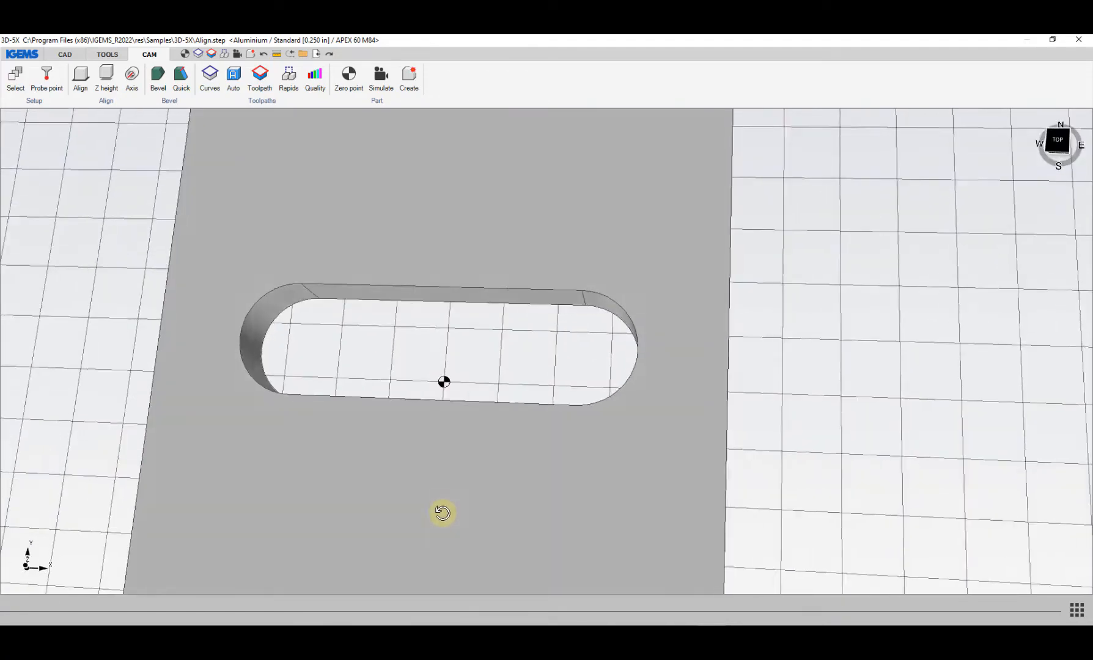
scroll(420, 431, "down", 2)
middle_click_drag(368, 470, 330, 383)
scroll(246, 423, "up", 2)
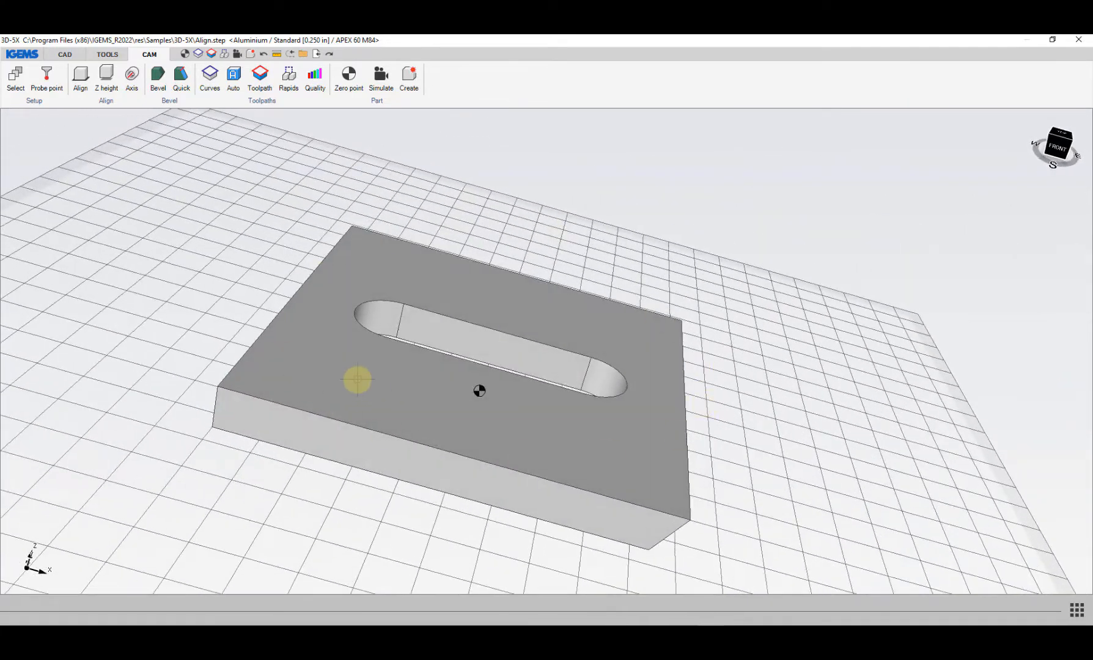
Step: Place the zero point on the upper front-left corner of the aligned plate
left_click(349, 78)
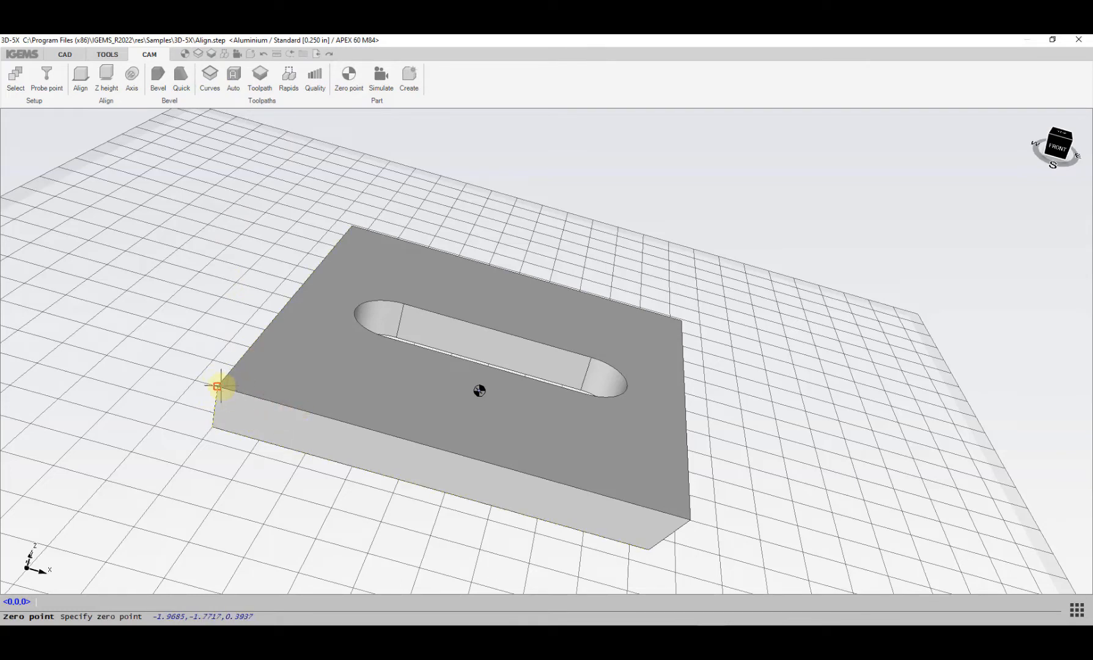
left_click(217, 386)
scroll(218, 386, "up", 3)
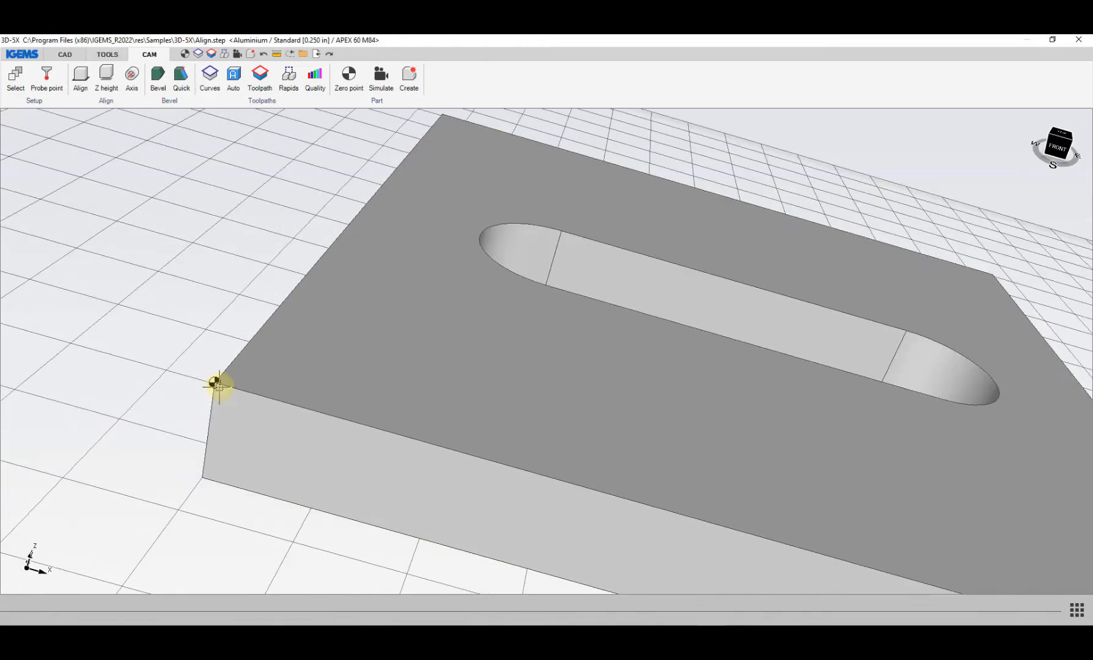
mouse_move(431, 410)
middle_mouse_down()
mouse_move(464, 421)
mouse_move(671, 374)
mouse_move(673, 327)
mouse_move(608, 359)
mouse_move(583, 415)
mouse_move(626, 375)
mouse_move(552, 414)
mouse_move(581, 543)
mouse_move(640, 537)
mouse_move(624, 390)
mouse_move(418, 350)
middle_mouse_up()
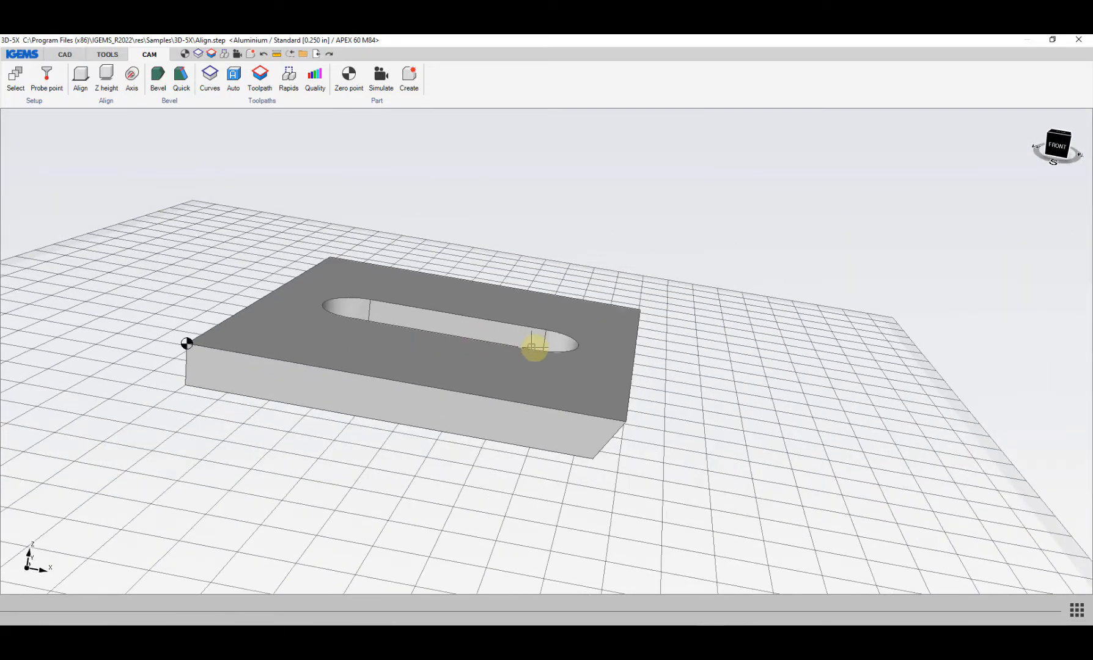
middle_click_drag(532, 349, 629, 383)
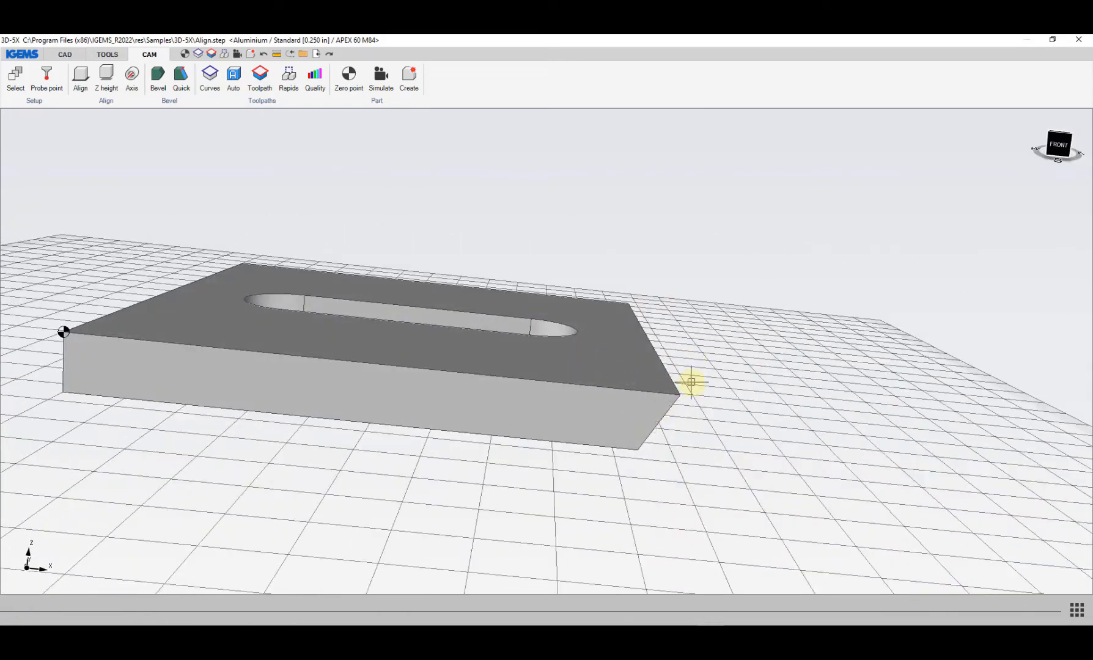
middle_click_drag(355, 377, 325, 436)
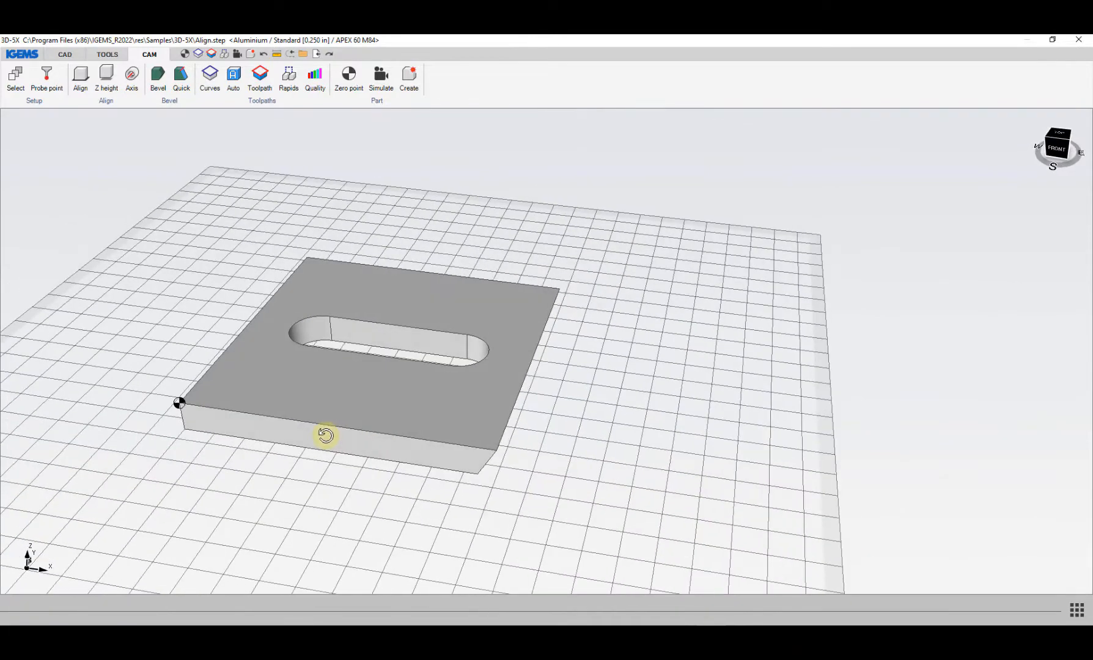
Step: Create the upper and lower curves of the plate outline and slot by picking the plate's slotted top surface
left_click(211, 76)
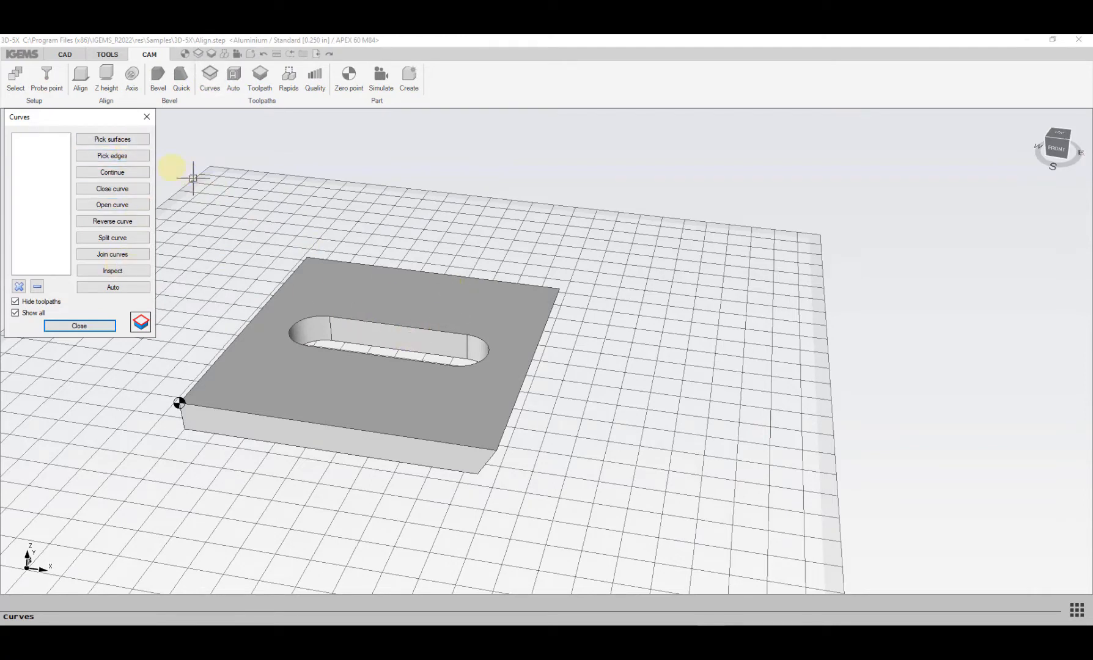
left_click(114, 140)
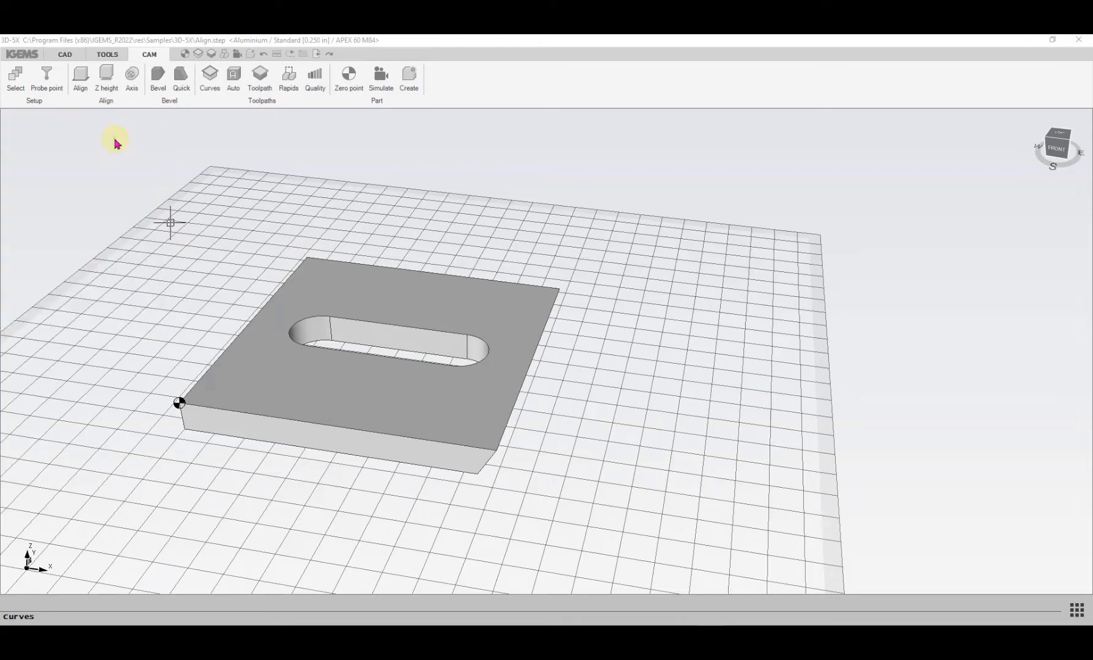
left_click(360, 384)
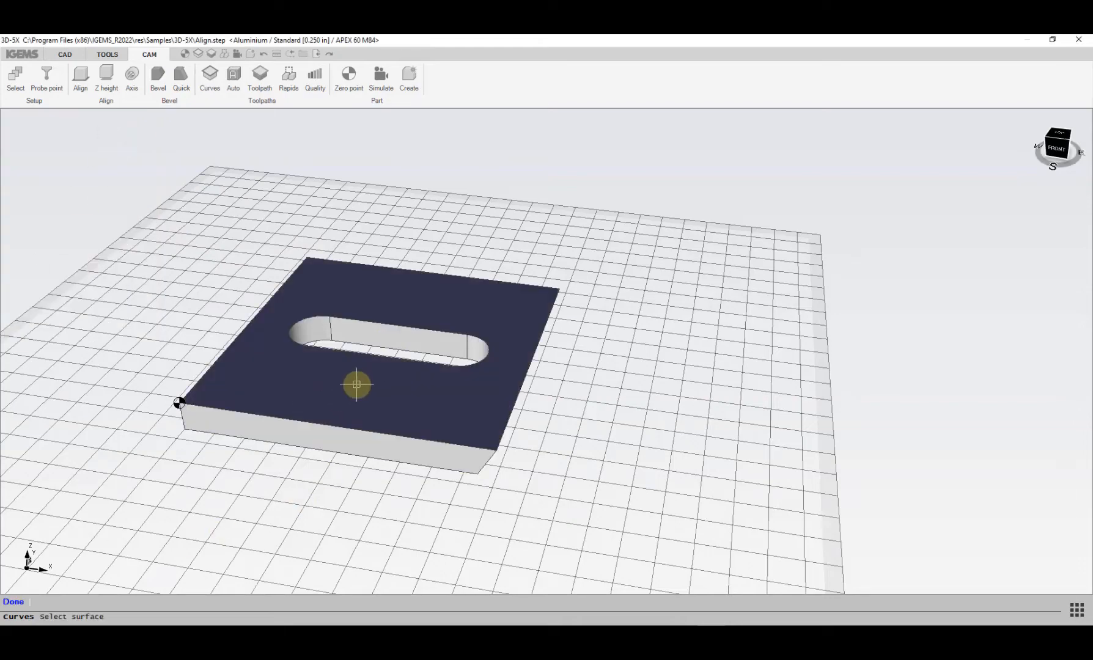
left_click(357, 385)
middle_click_drag(363, 468, 277, 474)
middle_click_drag(257, 354, 319, 392)
scroll(397, 445, "up", 4)
scroll(395, 440, "down", 4)
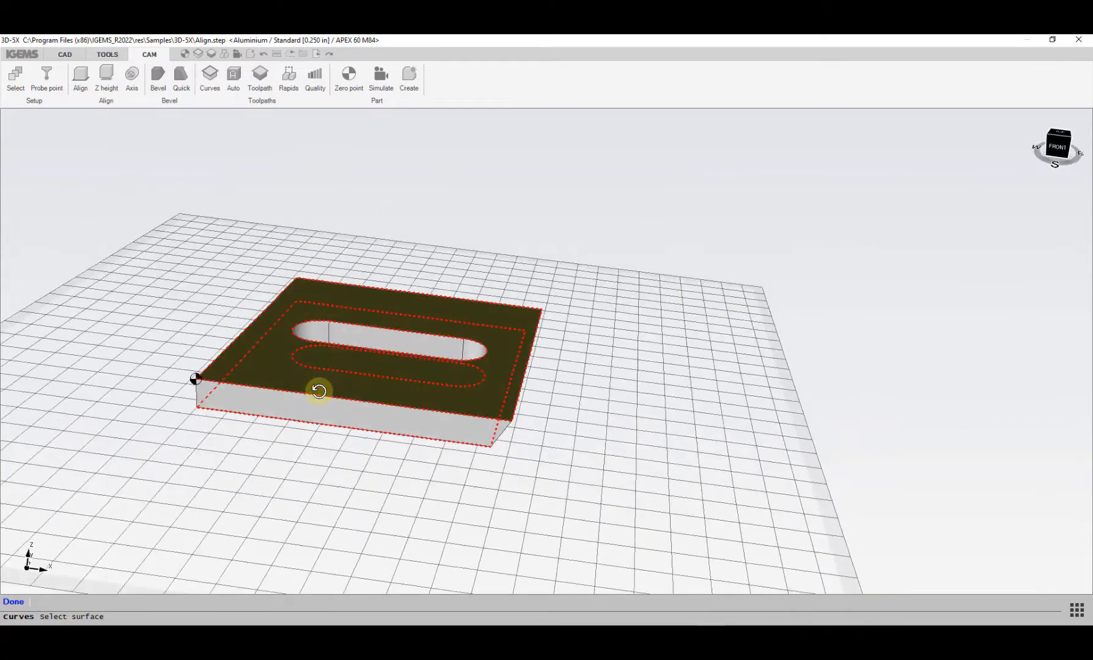
left_click(14, 602)
mouse_move(331, 436)
middle_mouse_down()
mouse_move(351, 496)
mouse_move(349, 440)
middle_mouse_up()
Step: Check each extracted closed curve on the plate in turn and close the Curves dialog
left_click(40, 138)
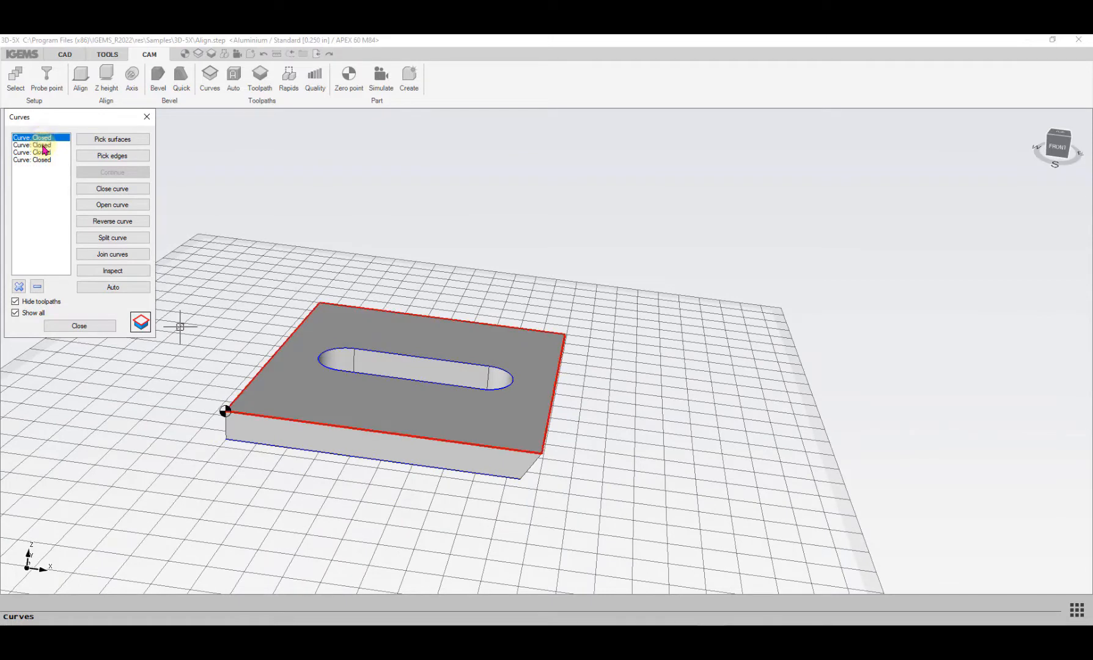
key("Down")
key("Down")
key("Down")
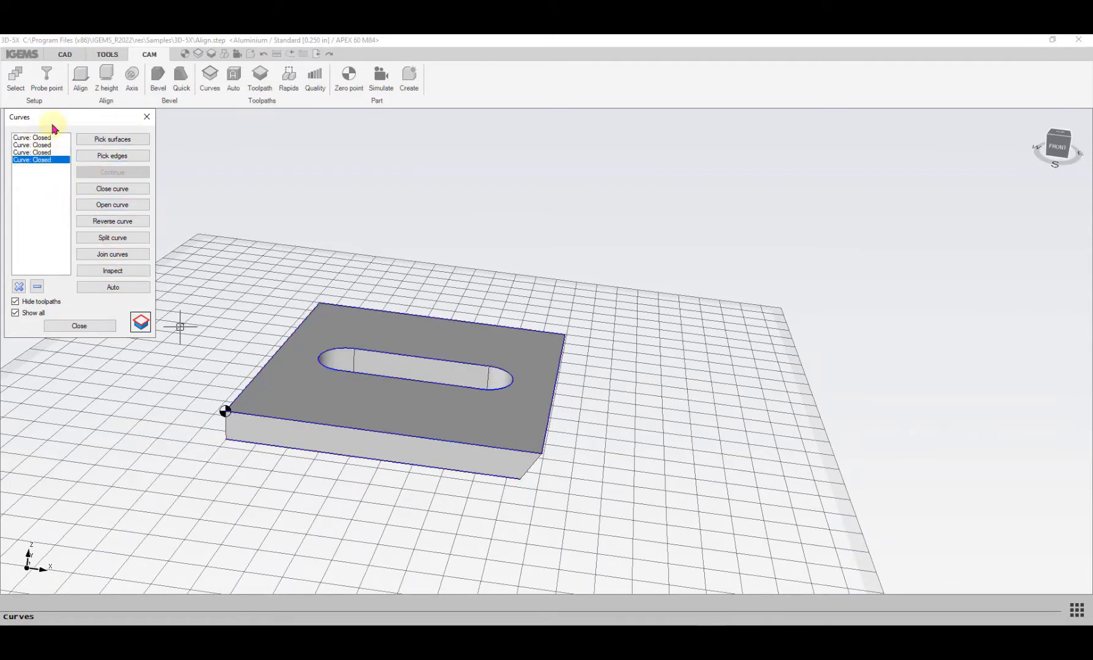
left_click_drag(77, 120, 86, 129)
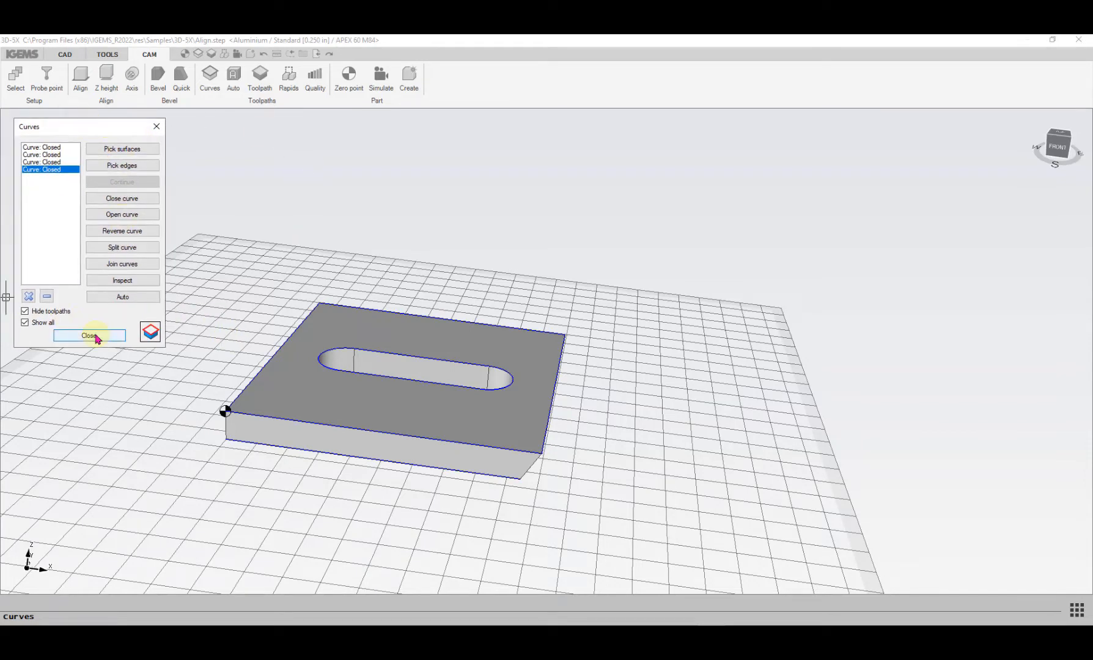
left_click(151, 334)
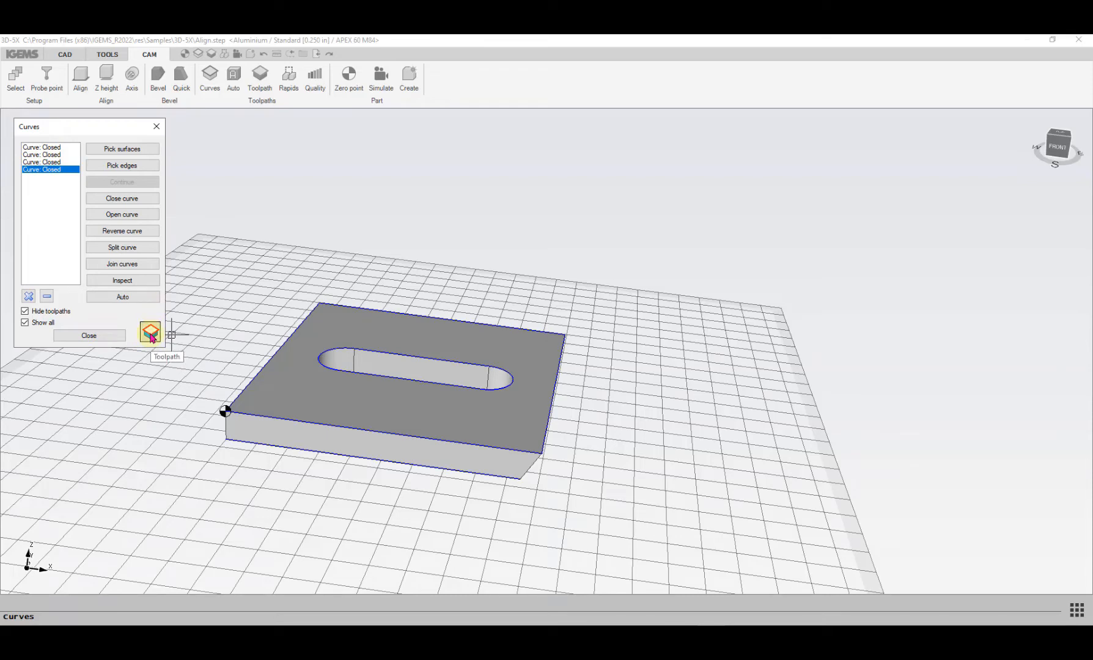
left_click(109, 336)
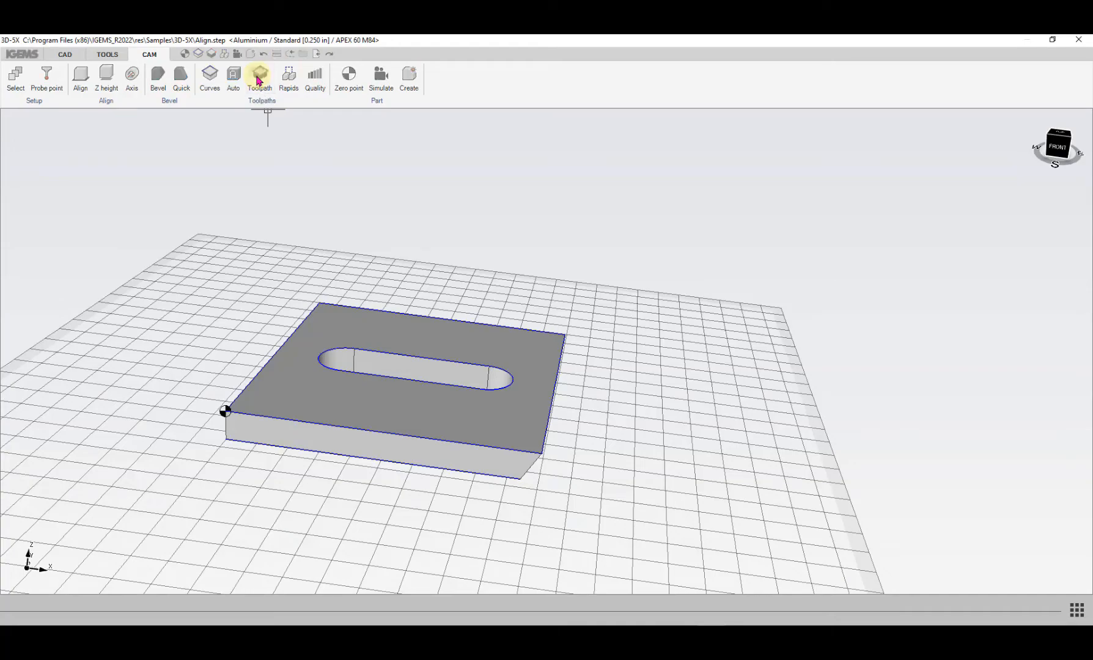
Step: Open the Toolpath settings and bring the whole plate into view beside them
left_click(259, 77)
middle_click_drag(373, 366, 586, 304)
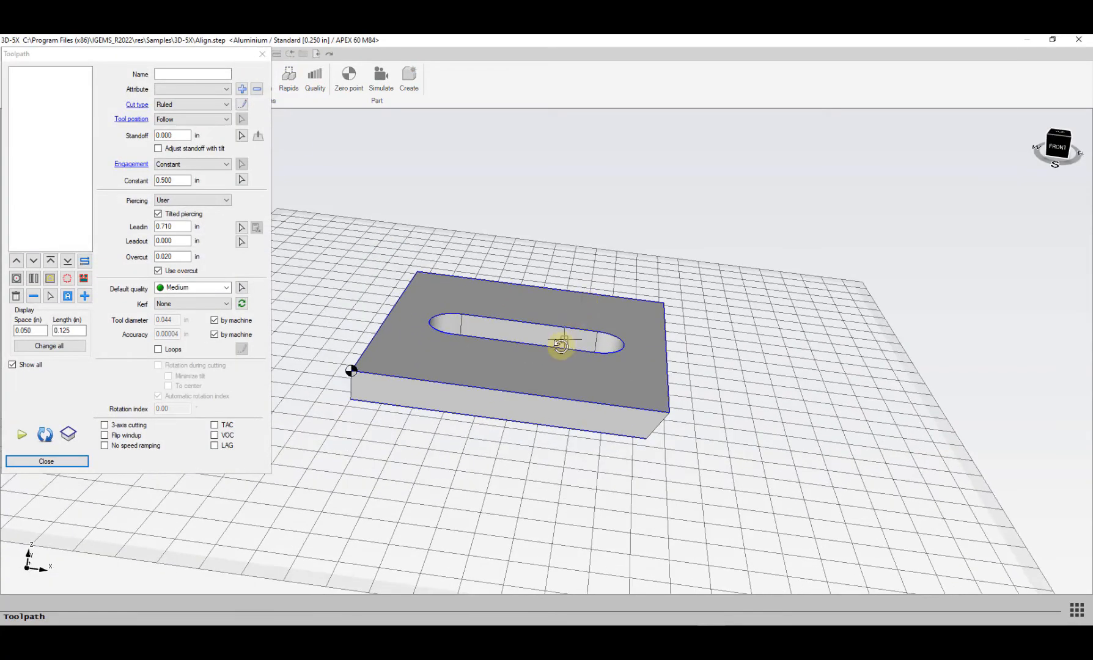
middle_click_drag(564, 345, 475, 344, "shift")
middle_click_drag(476, 344, 510, 350, "shift")
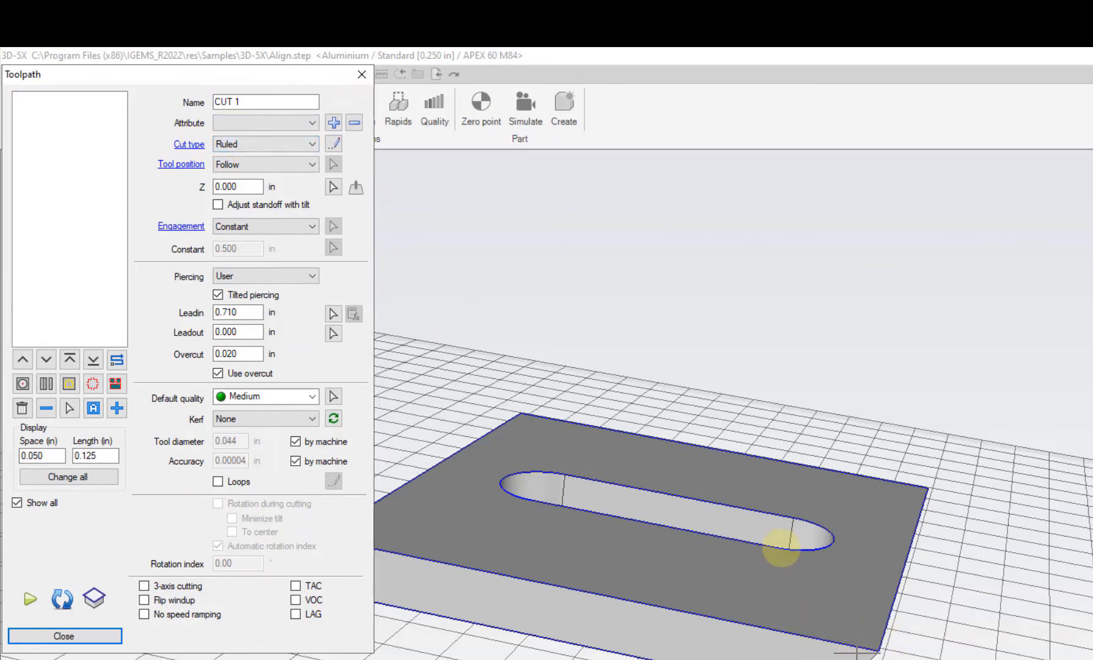
Step: Compare the illustrations of the Ruled, Fixed and Variable cut types and keep Ruled as the cut type
left_click(193, 145)
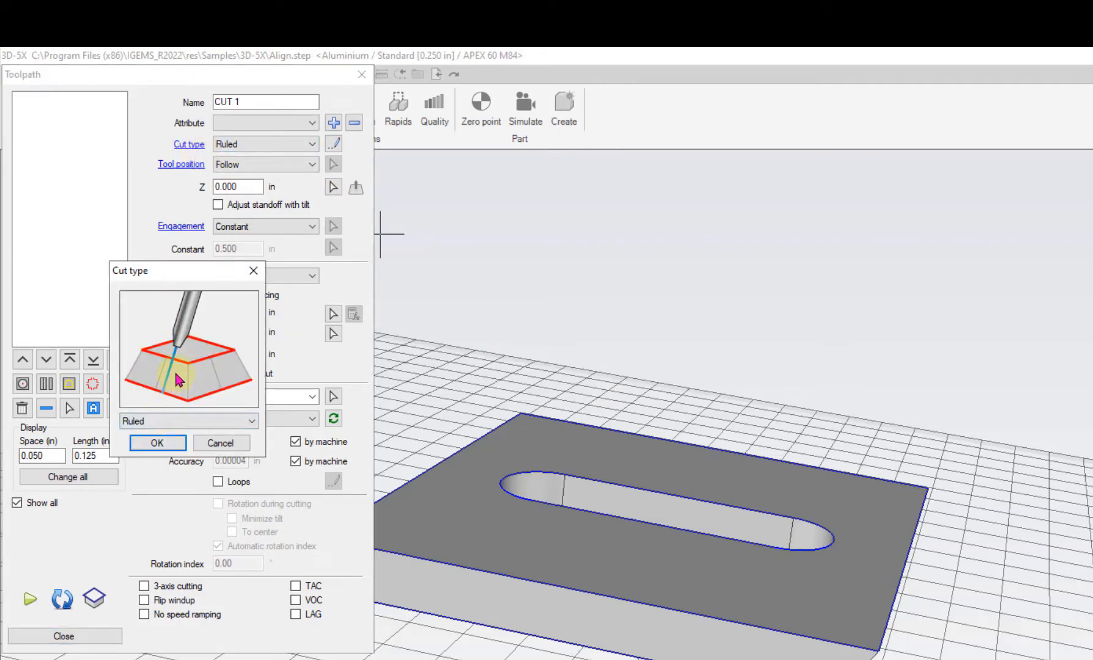
left_click(164, 421)
left_click(156, 441)
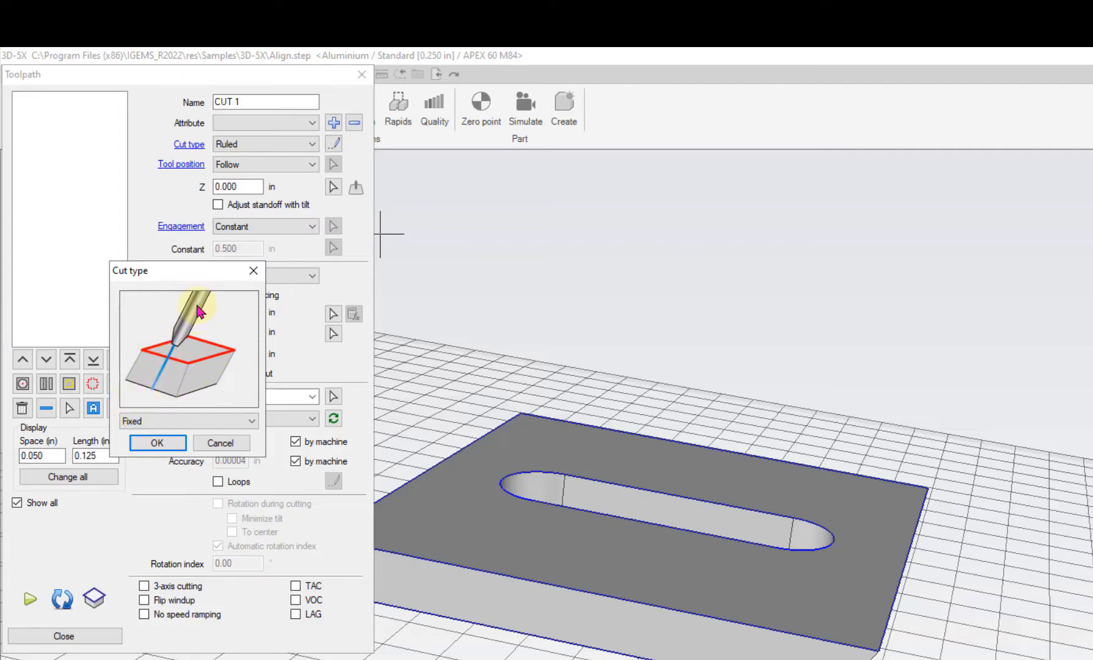
left_click(158, 421)
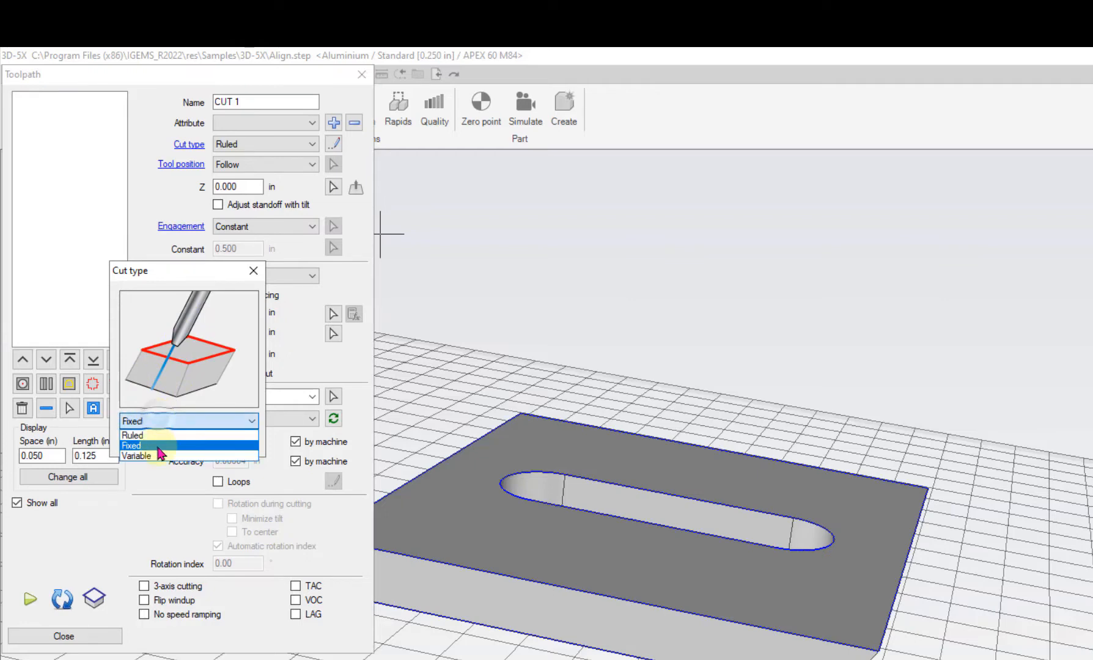
left_click(142, 455)
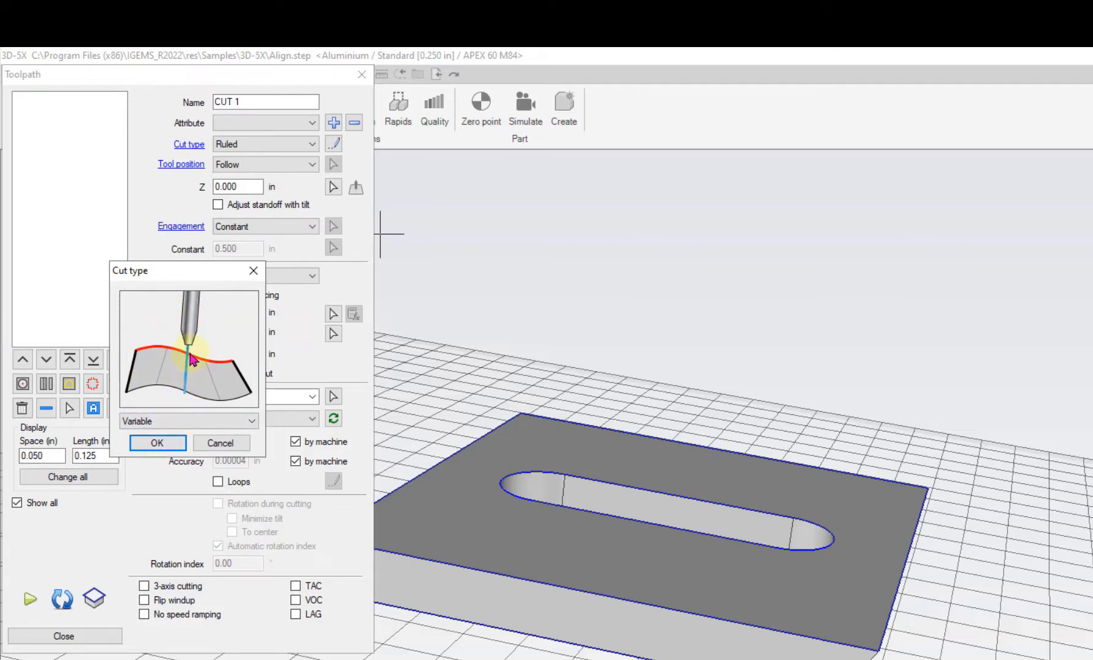
left_click(166, 423)
left_click(161, 437)
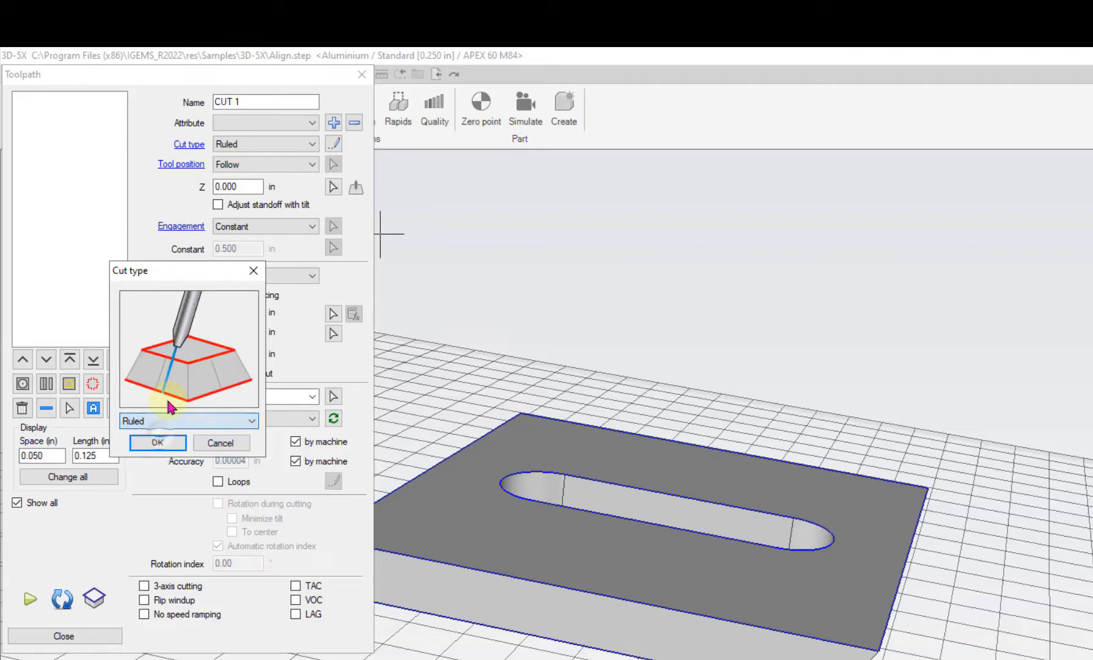
left_click(166, 442)
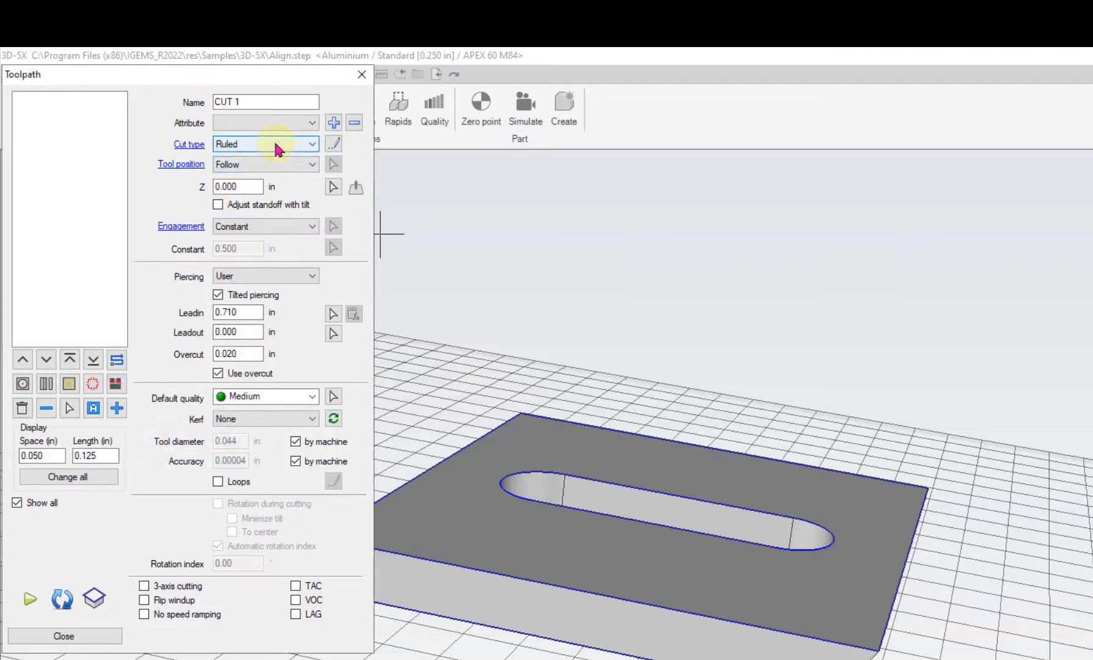
Step: Check the illustration of the Follow tool position and set the toolpath's tool position to Fixed Z
left_click(238, 165)
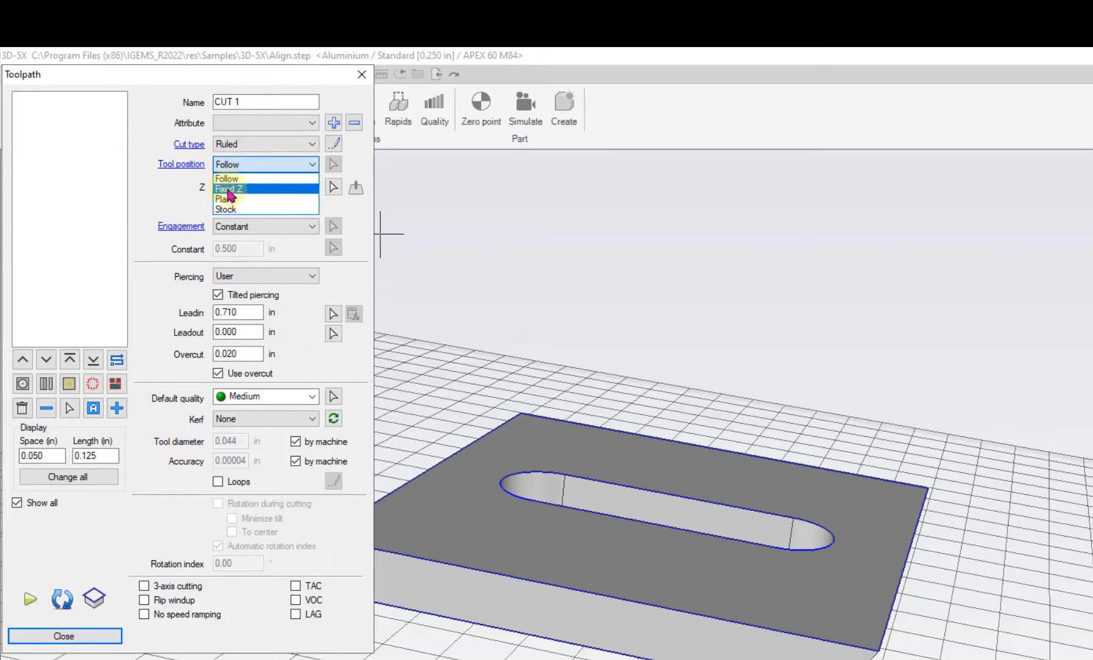
left_click(229, 190)
left_click(231, 165)
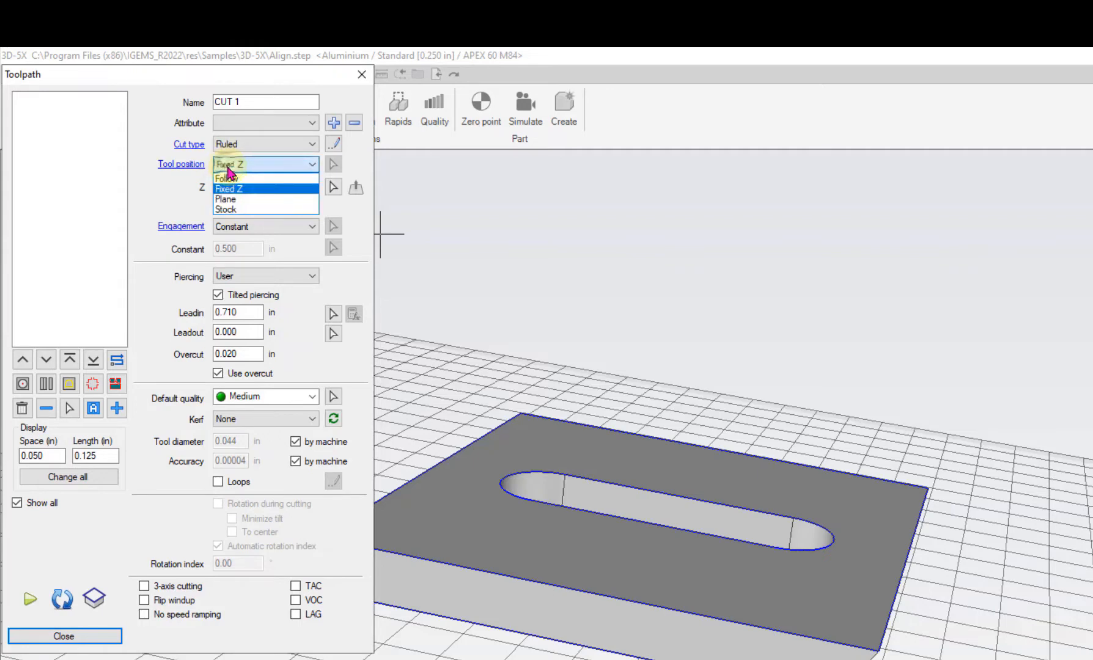
left_click(231, 179)
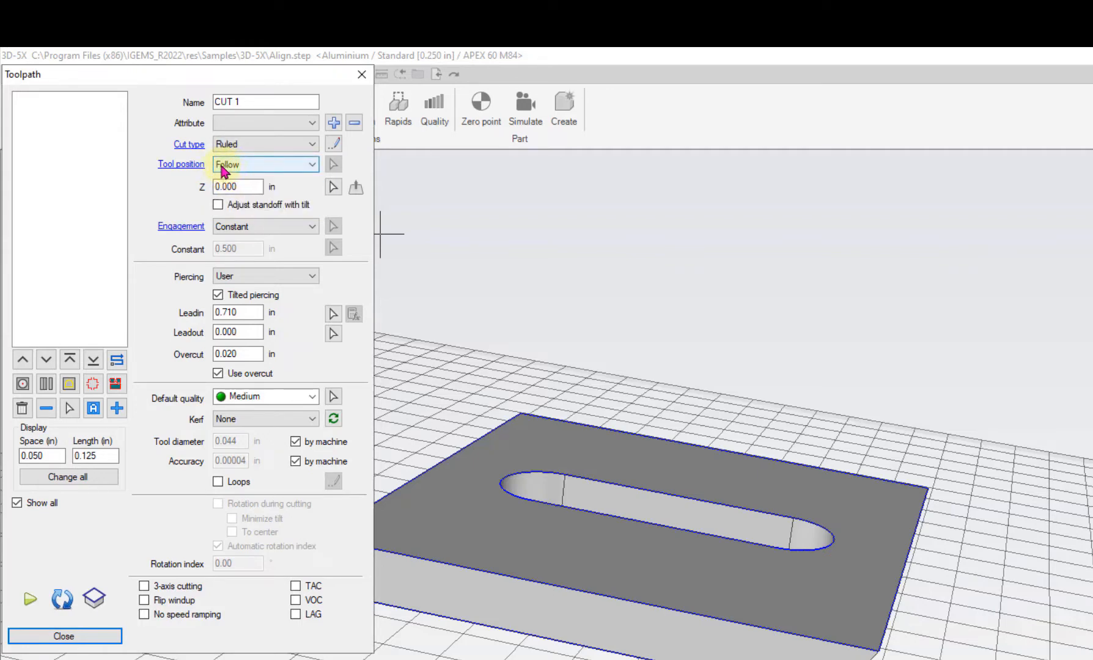
left_click(183, 165)
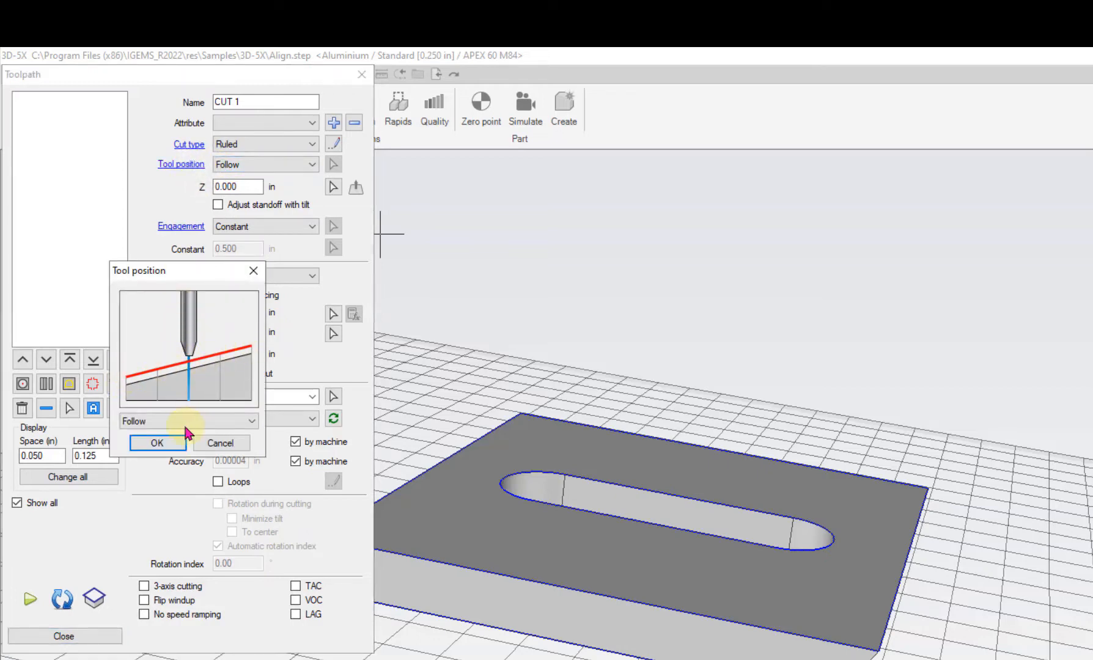
left_click(216, 442)
left_click(254, 165)
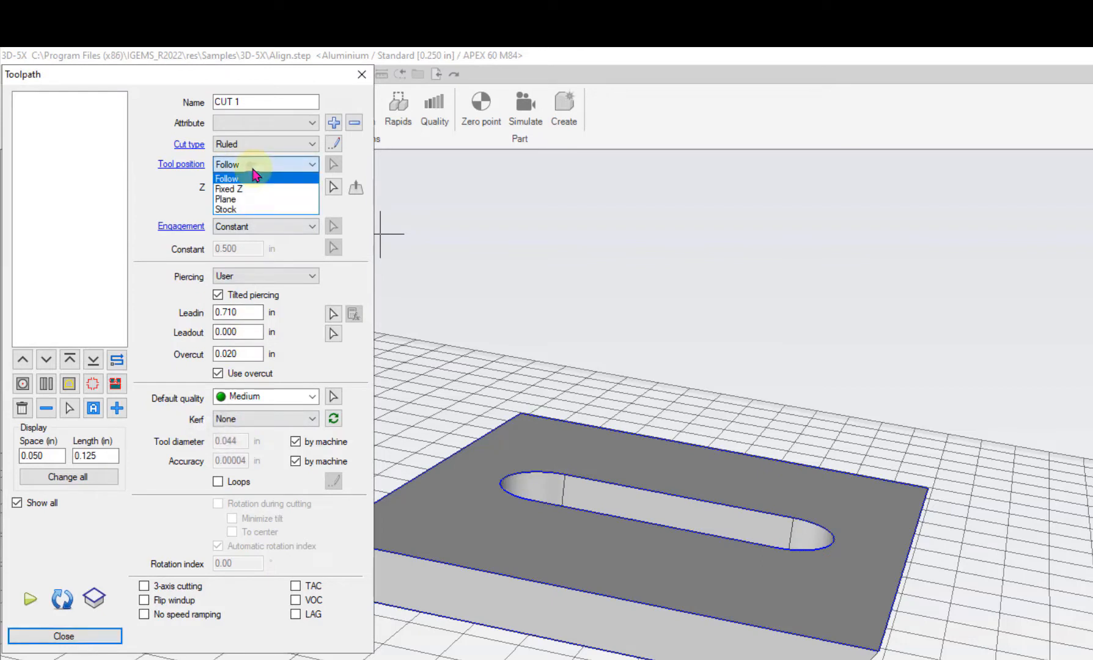
left_click(241, 189)
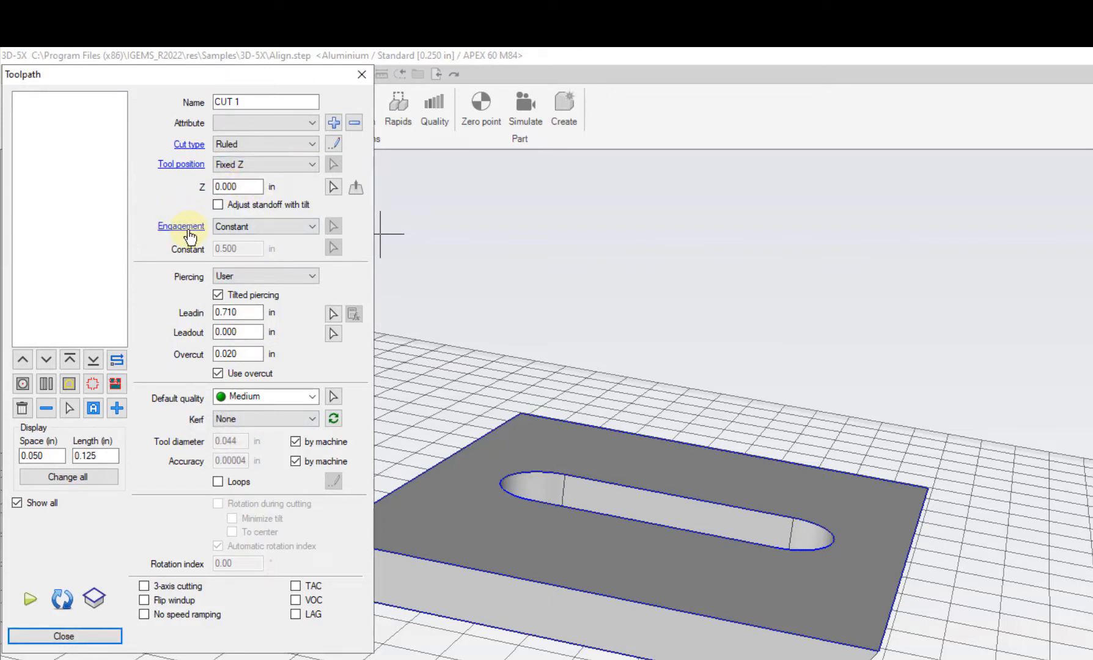
Step: Compare the Upper - Lower and Upper - Table / Plane engagement options and set the toolpath's engagement to Upper - Lower
left_click(256, 227)
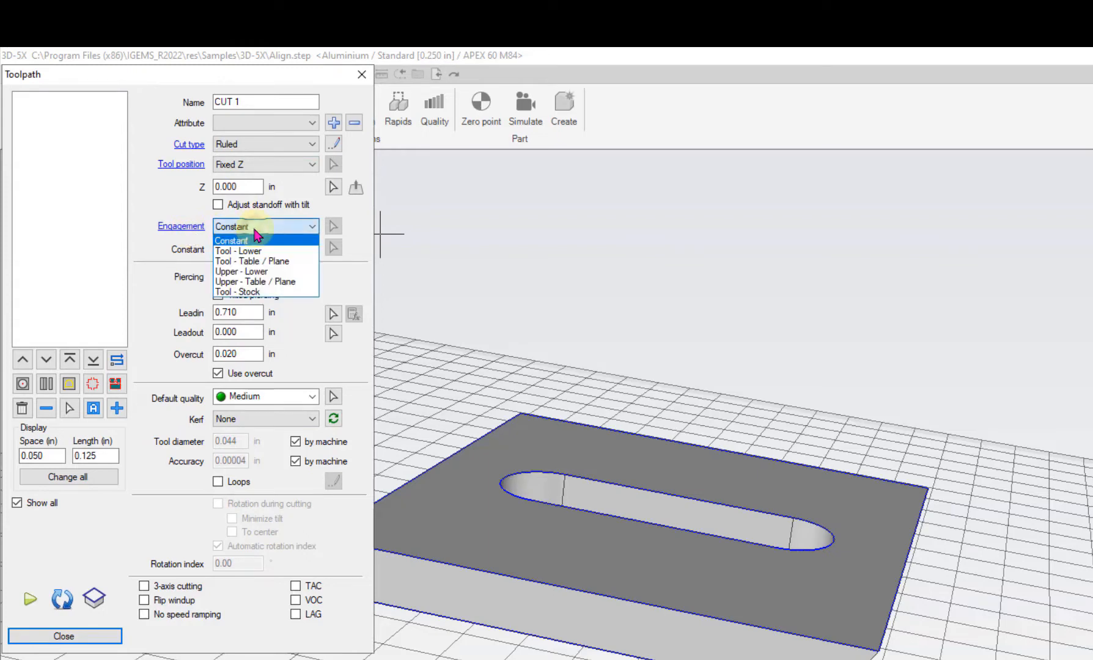
left_click(250, 271)
left_click(197, 235)
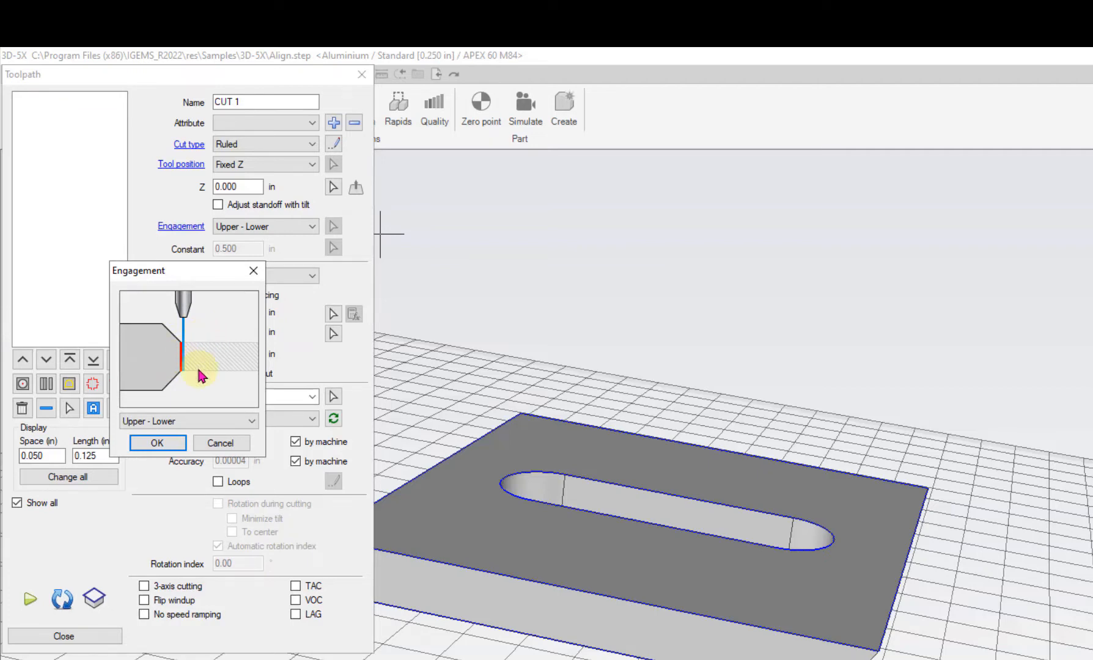
left_click(170, 422)
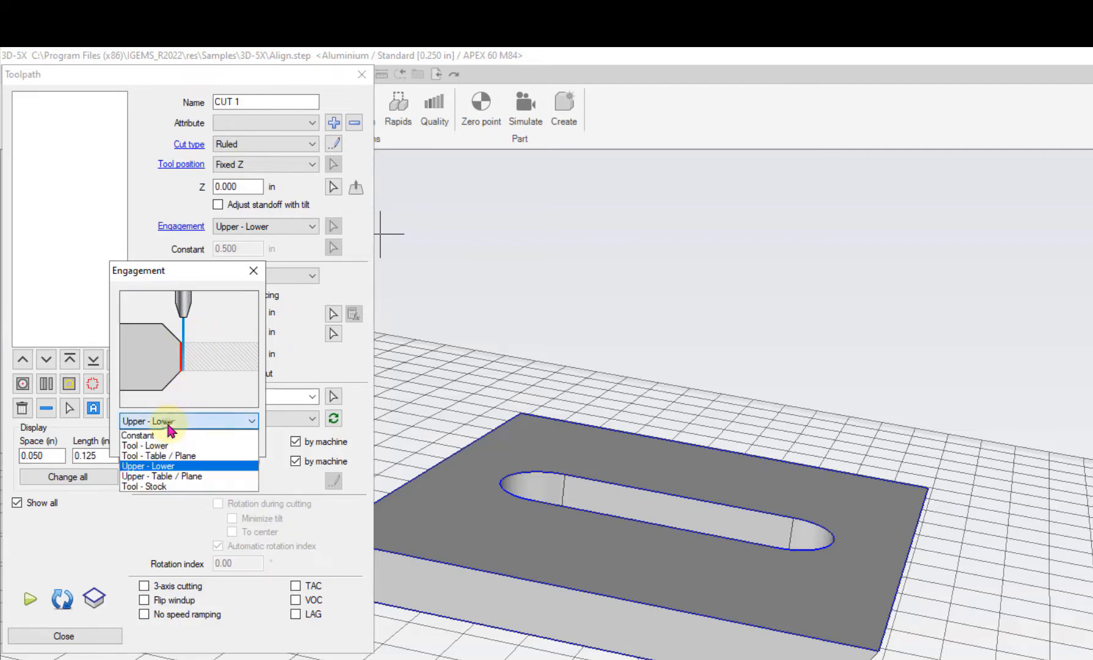
left_click(155, 478)
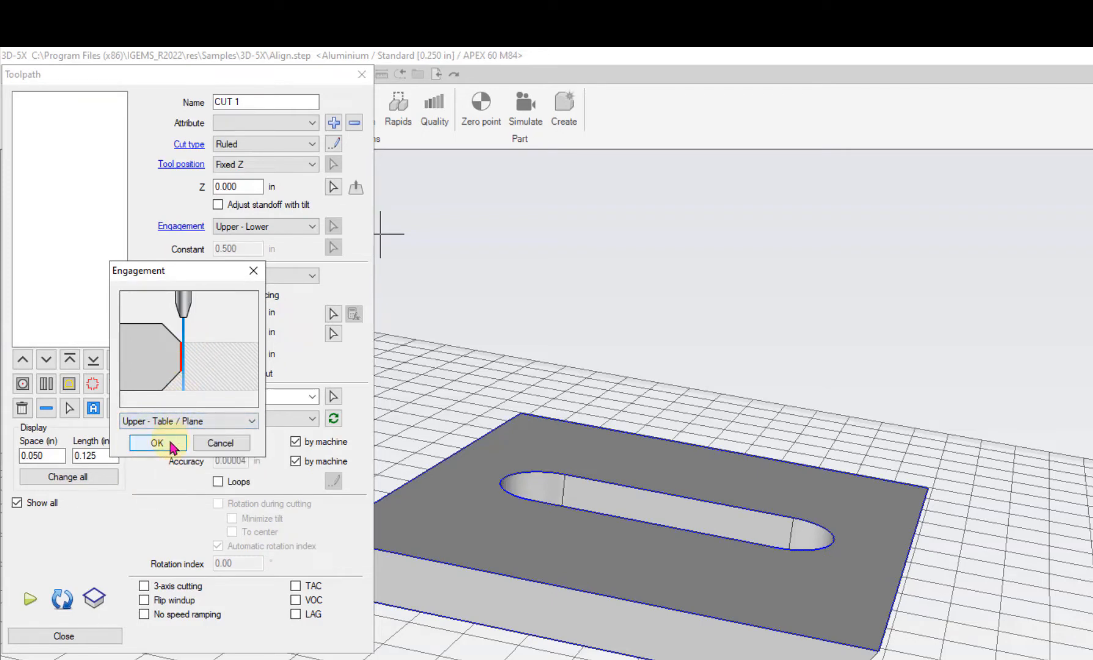
left_click(157, 442)
left_click(266, 227)
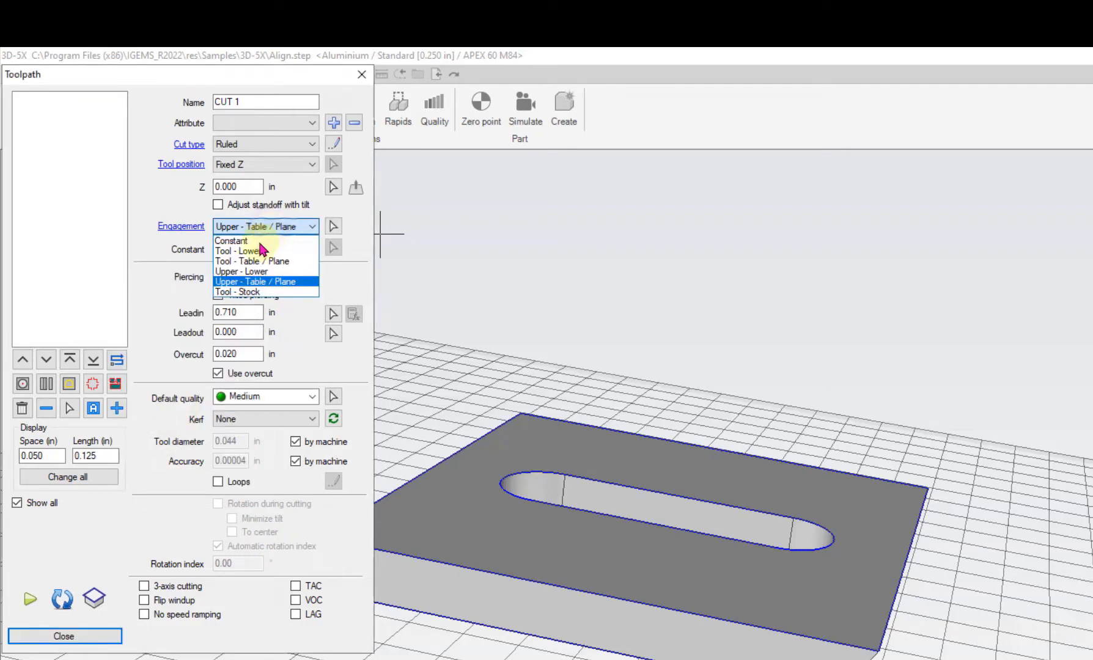
left_click(247, 276)
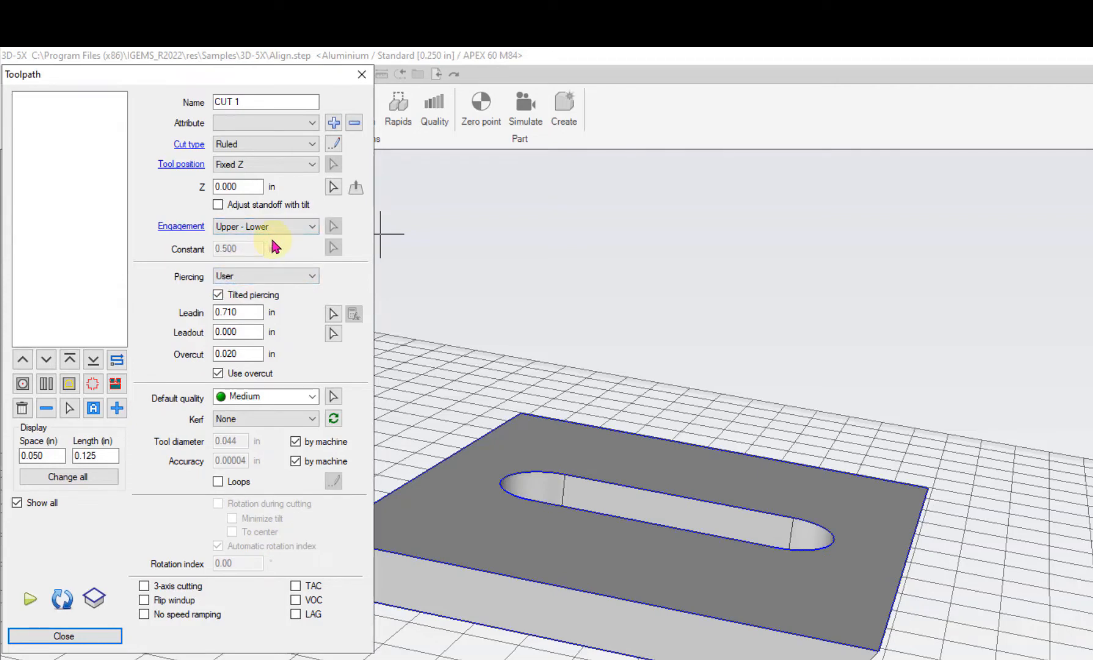
Step: Keep the User piercing type and set the toolpath's leadin to 0.200 in and leadout to 0.050 in
left_click(264, 277)
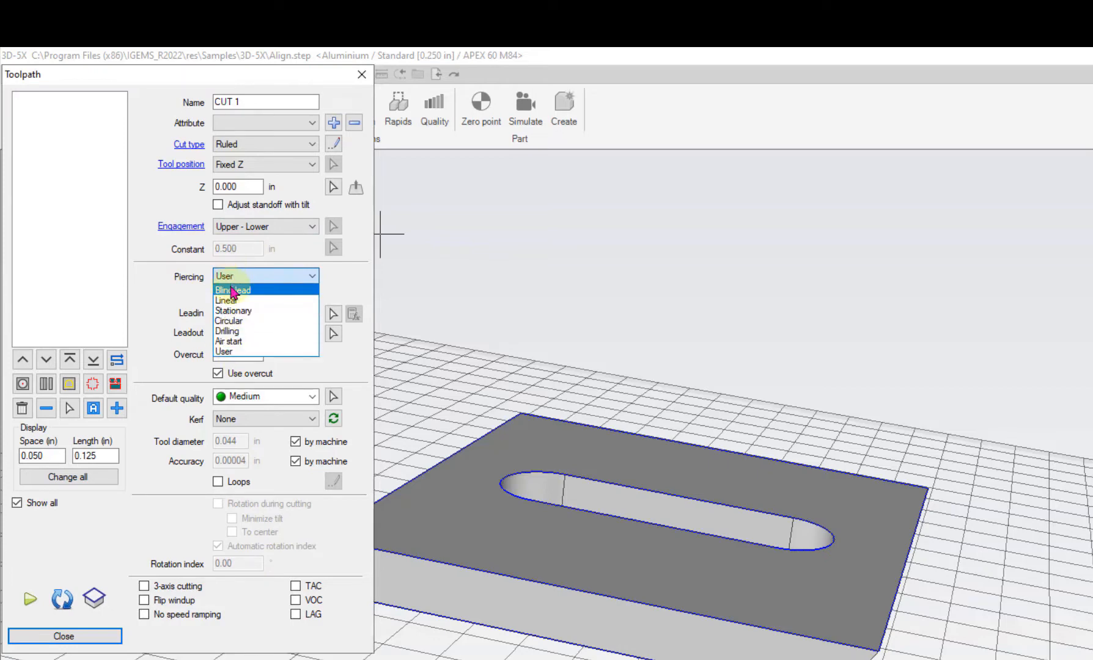
left_click(231, 352)
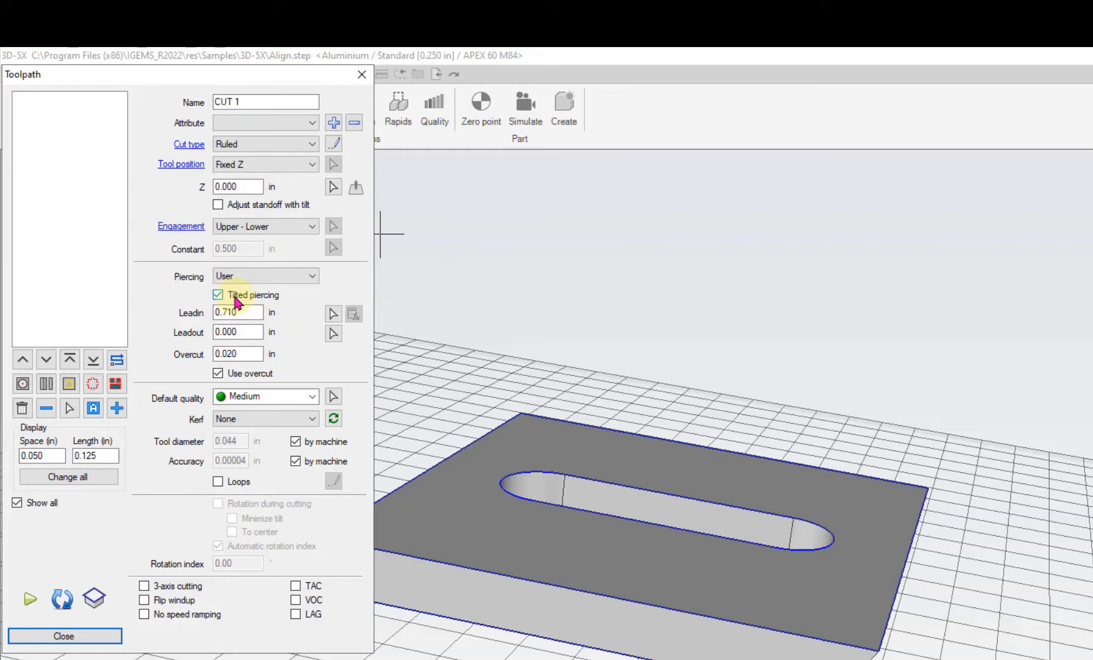
double_click(247, 312)
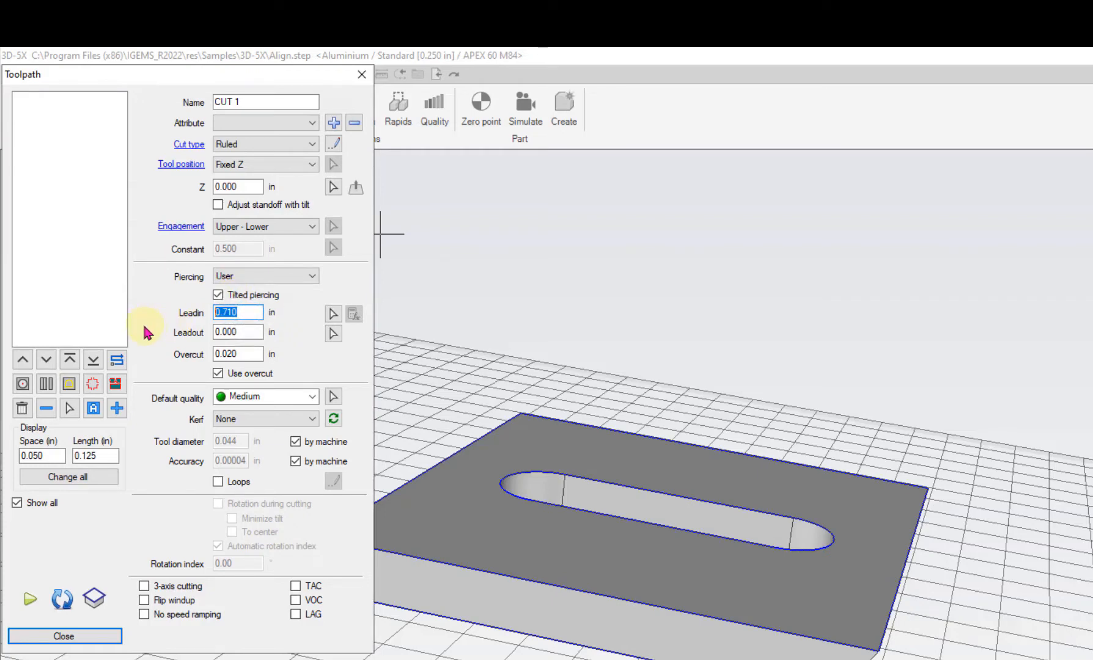
type(".2")
left_click(256, 332)
double_click(257, 332)
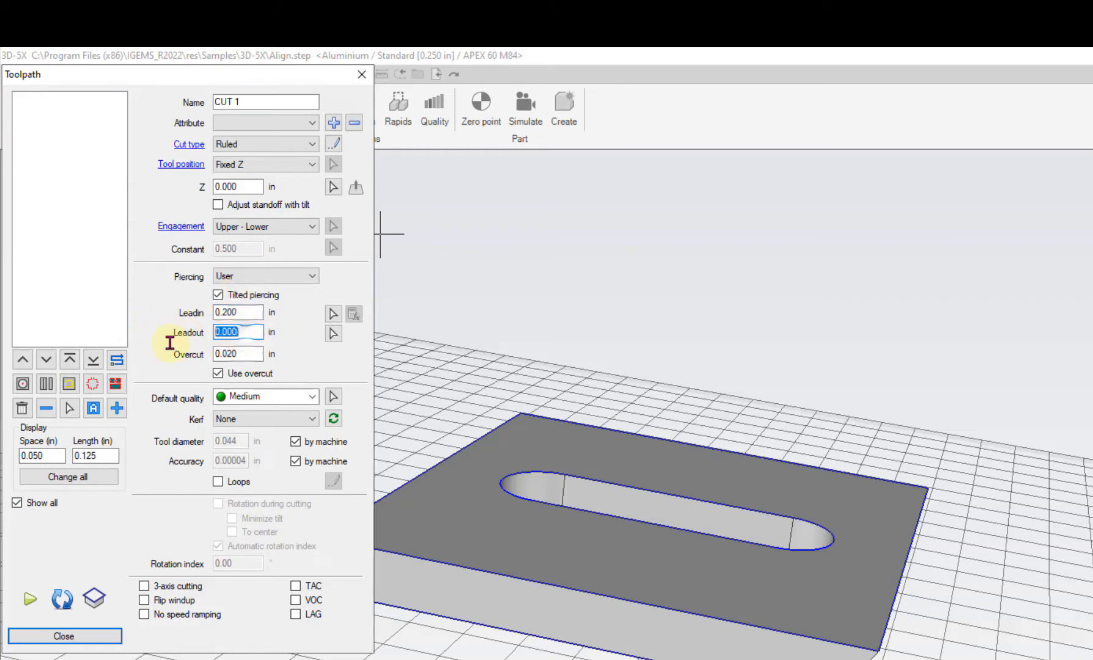
type(".05")
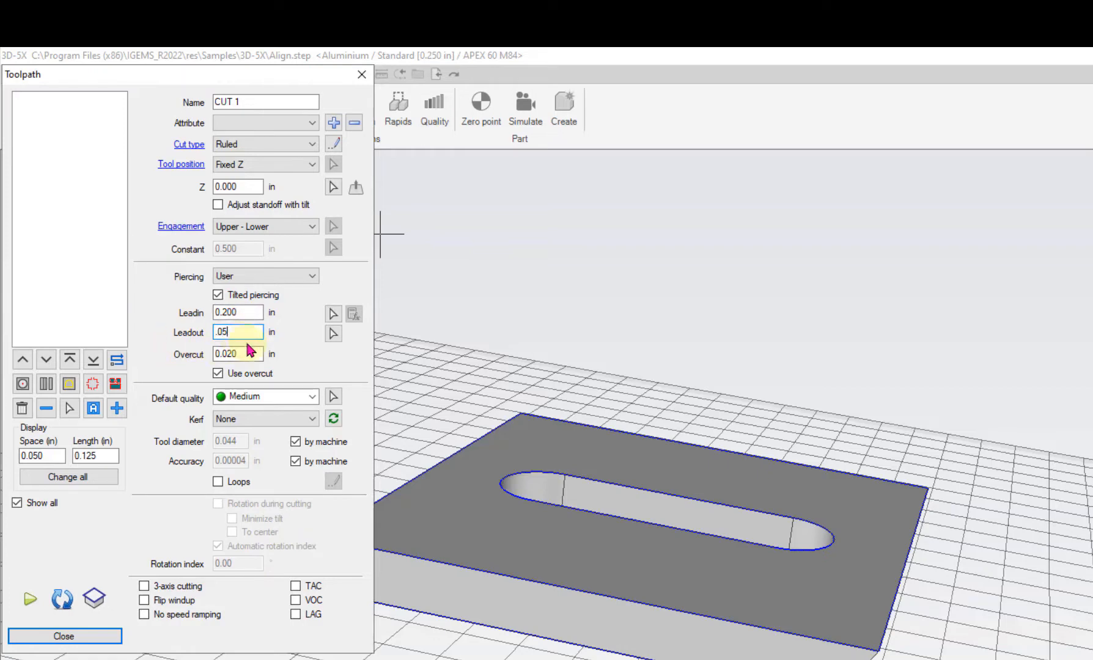
Step: Set the overcut to 0.010 in with overcut enabled and keep Medium as the default quality
double_click(250, 355)
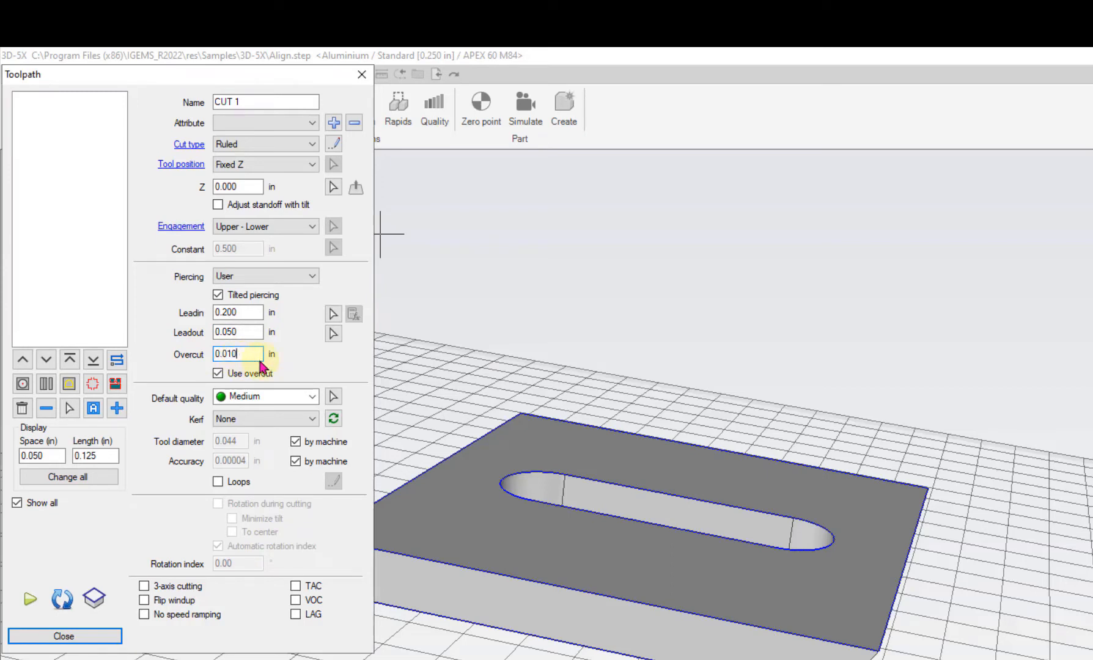
left_click(246, 372)
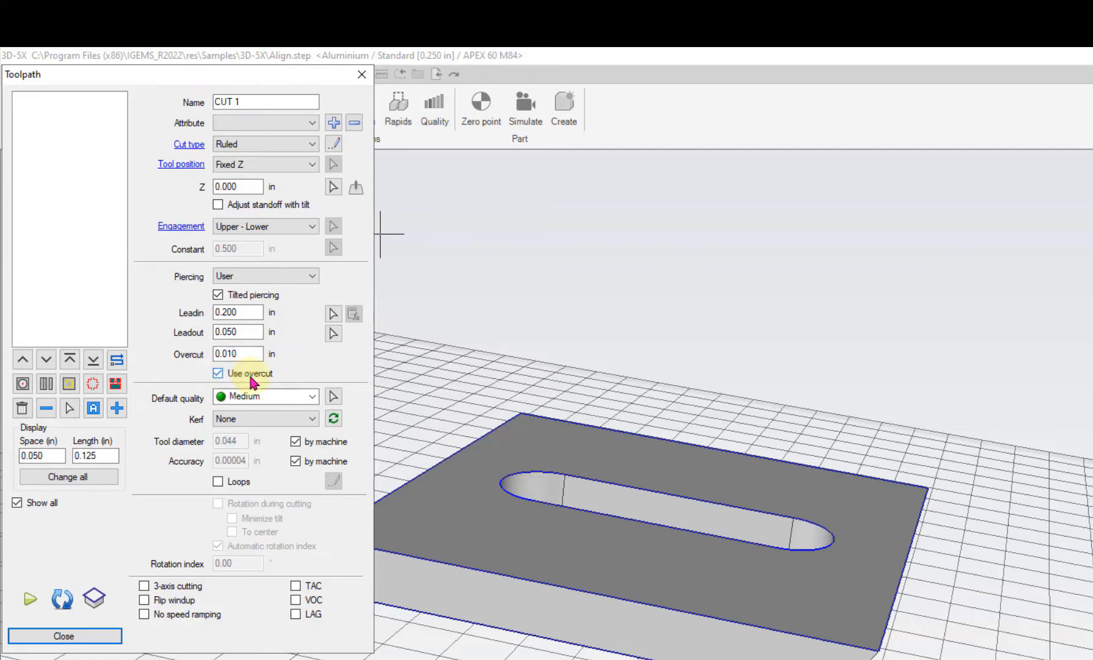
left_click(248, 397)
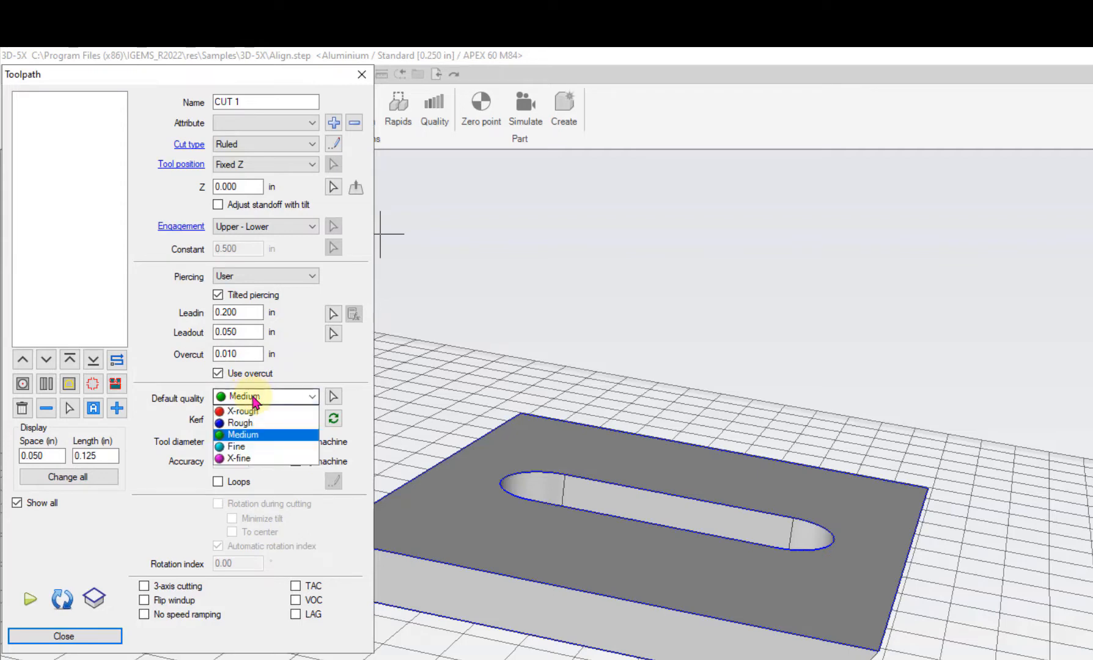
left_click(243, 435)
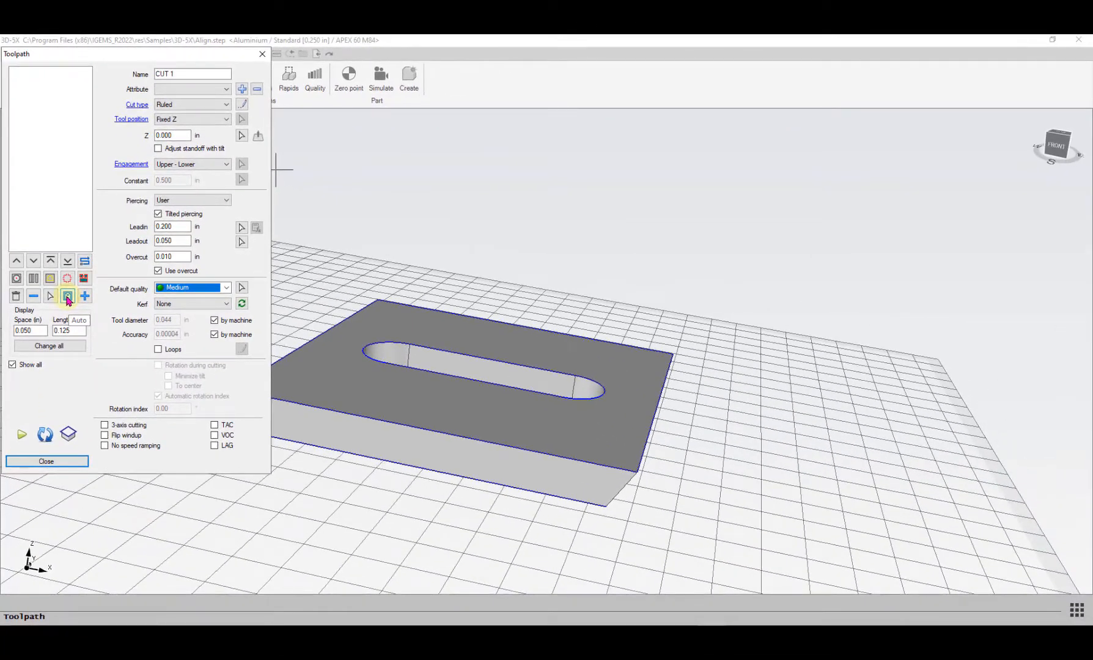
Step: Create an automatic toolpath for the slot with its start point at the slot's rounded west end
left_click(68, 299)
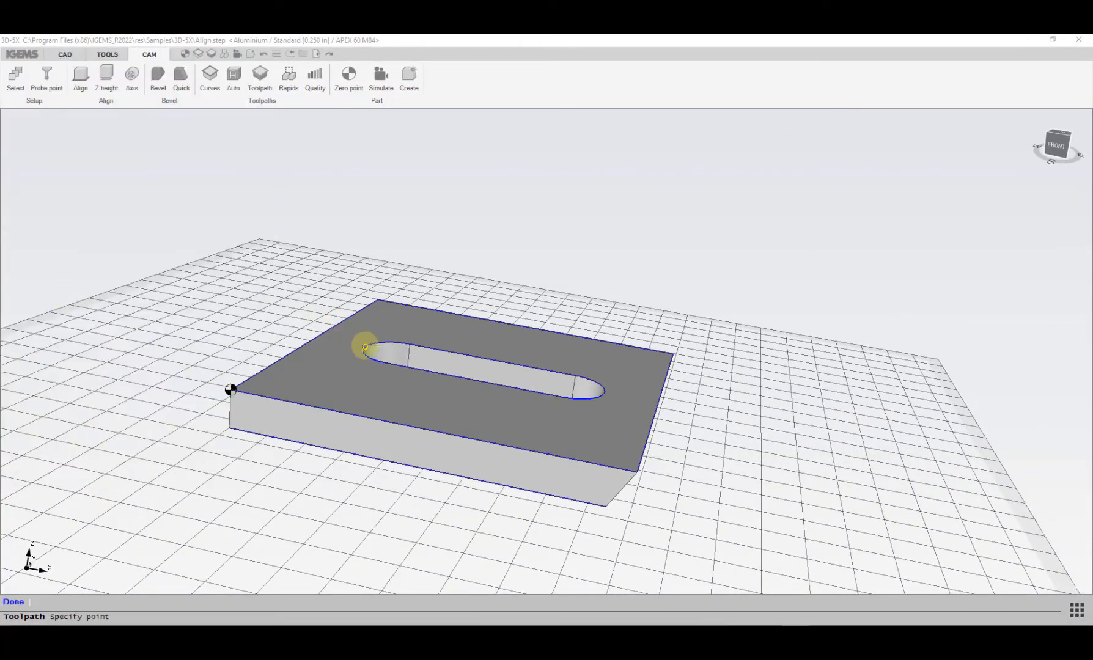
left_click(367, 346)
scroll(375, 344, "up", 4)
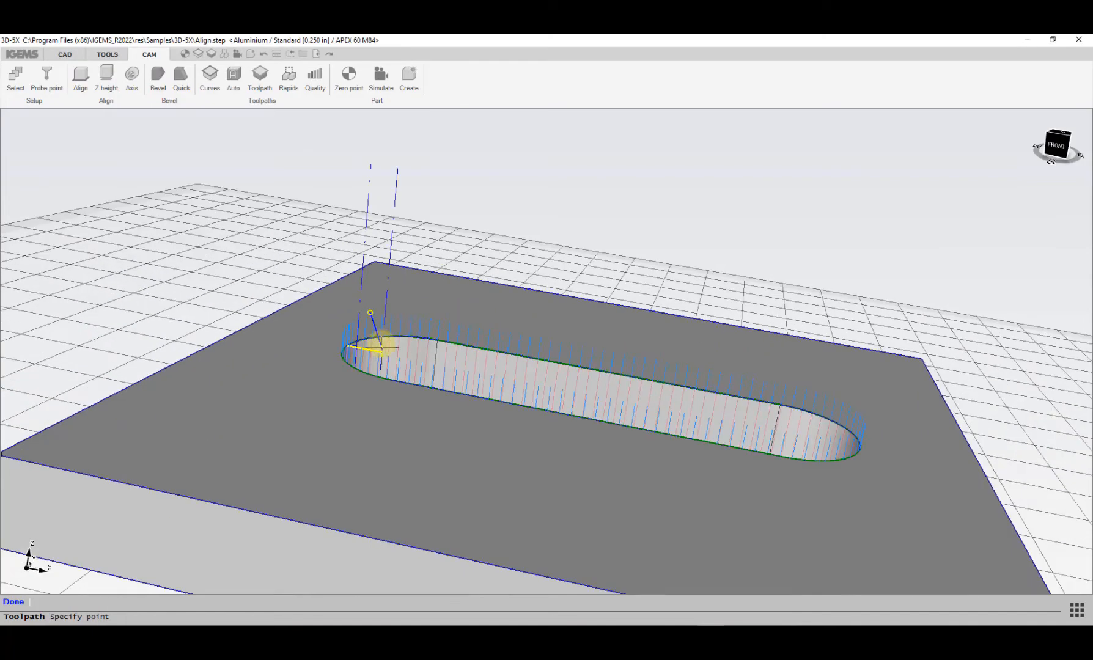
mouse_move(375, 344)
middle_mouse_down()
mouse_move(363, 454)
mouse_move(399, 396)
middle_mouse_up()
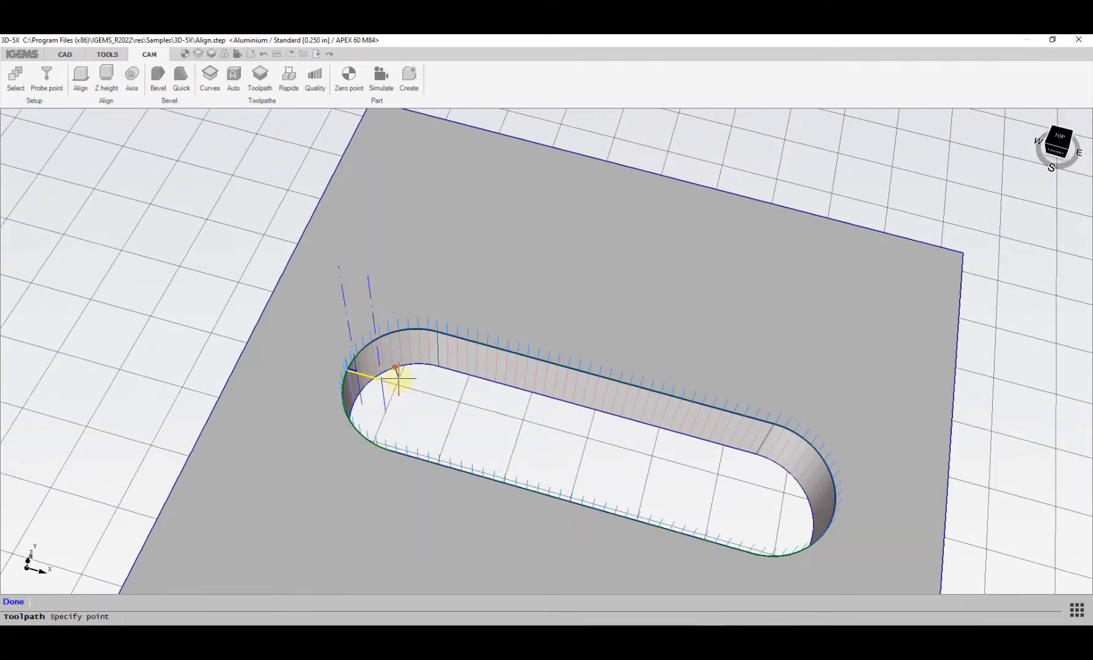
left_click(398, 379)
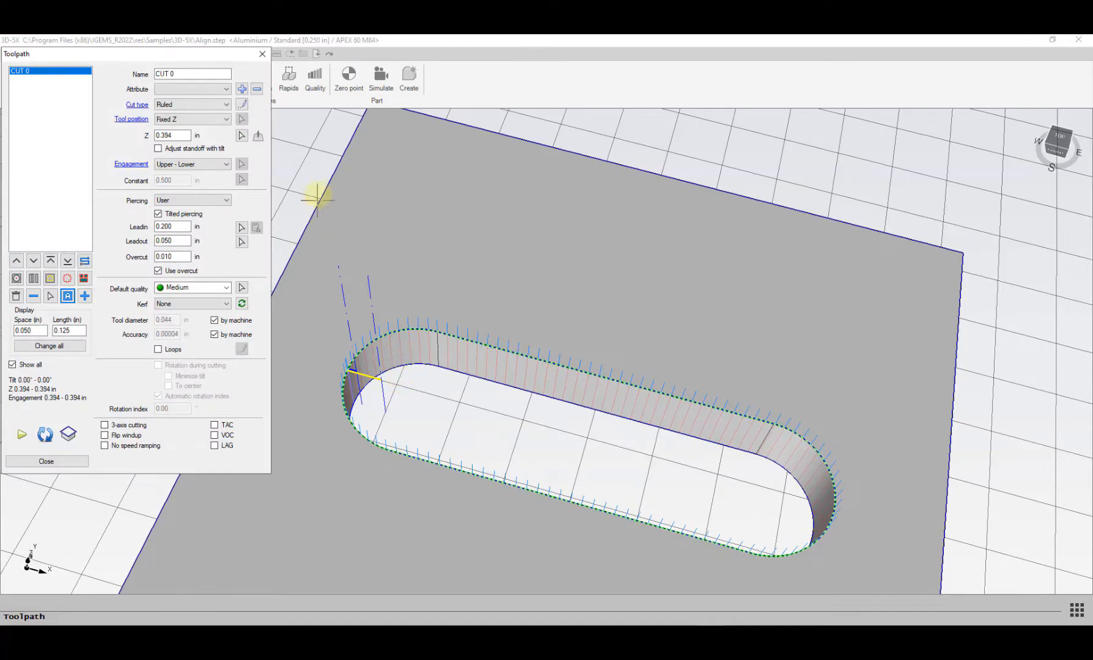
Step: Set the slot toolpath's kerf to Right and check the offset against the slot's upper edge
scroll(503, 317, "up", 5)
scroll(503, 317, "up", 1)
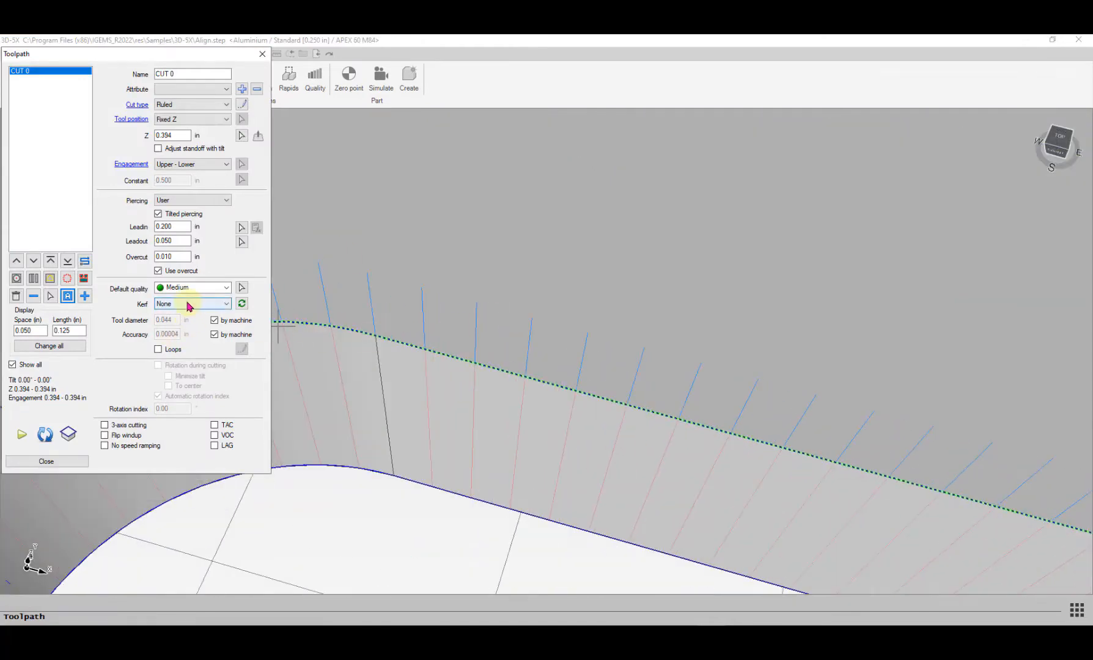
middle_click_drag(336, 338, 442, 408)
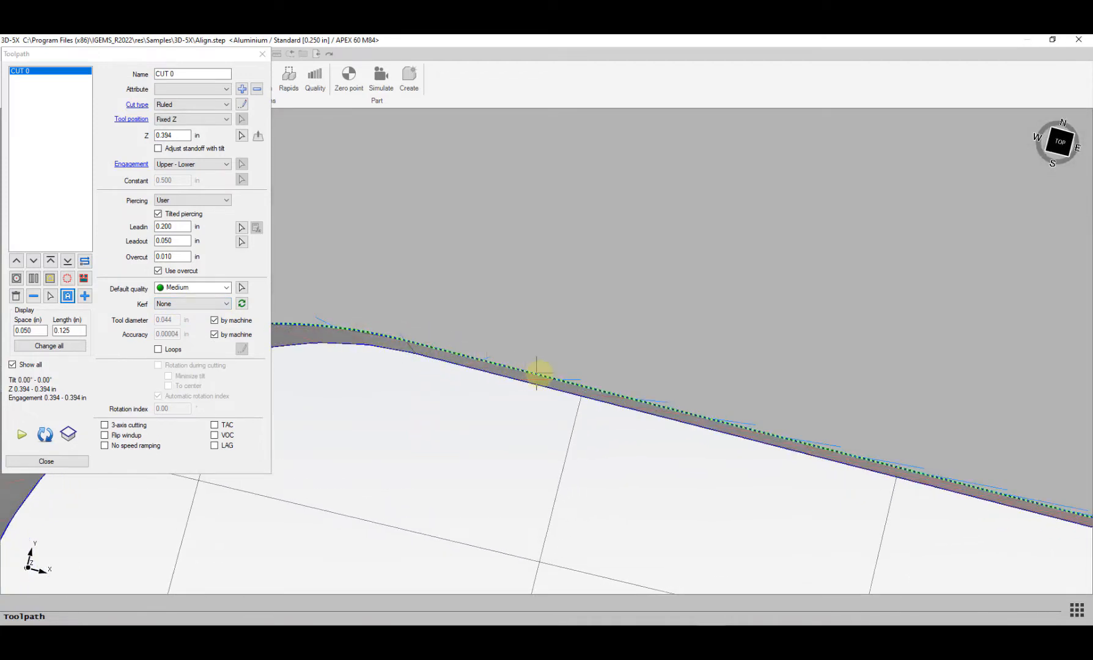
scroll(465, 350, "down", 2)
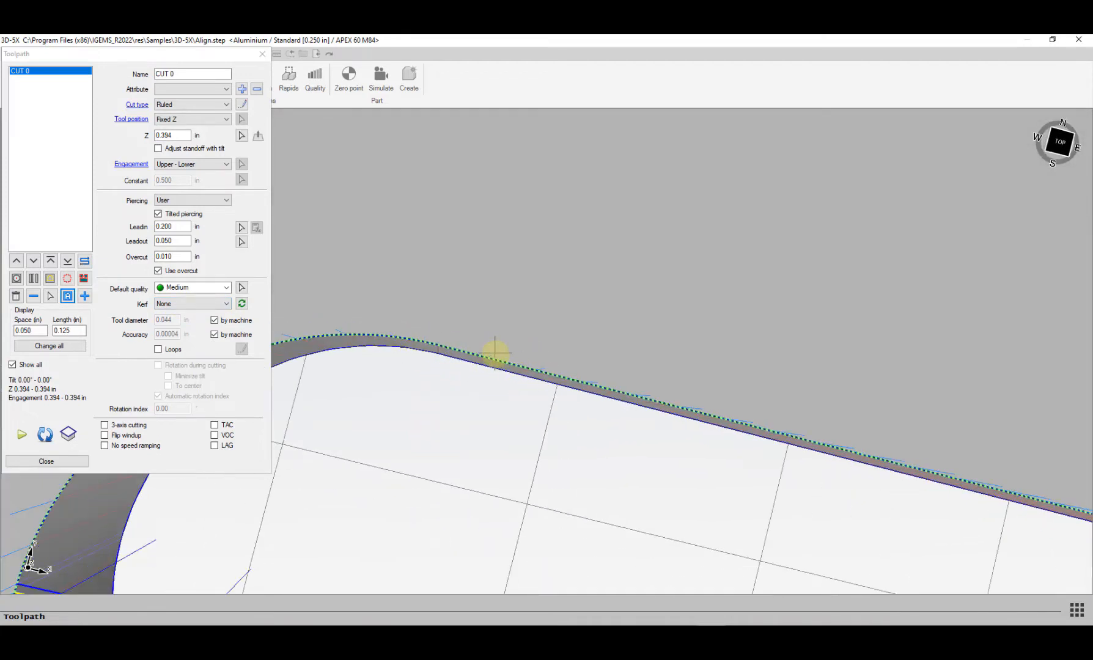
scroll(557, 371, "down", 4)
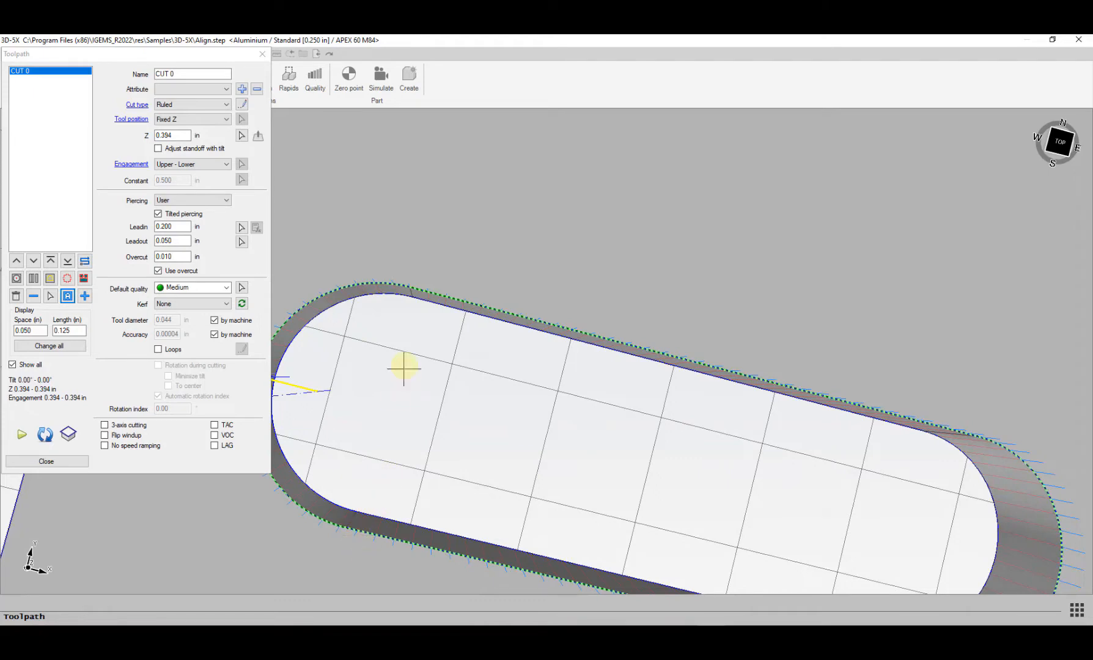
left_click(227, 304)
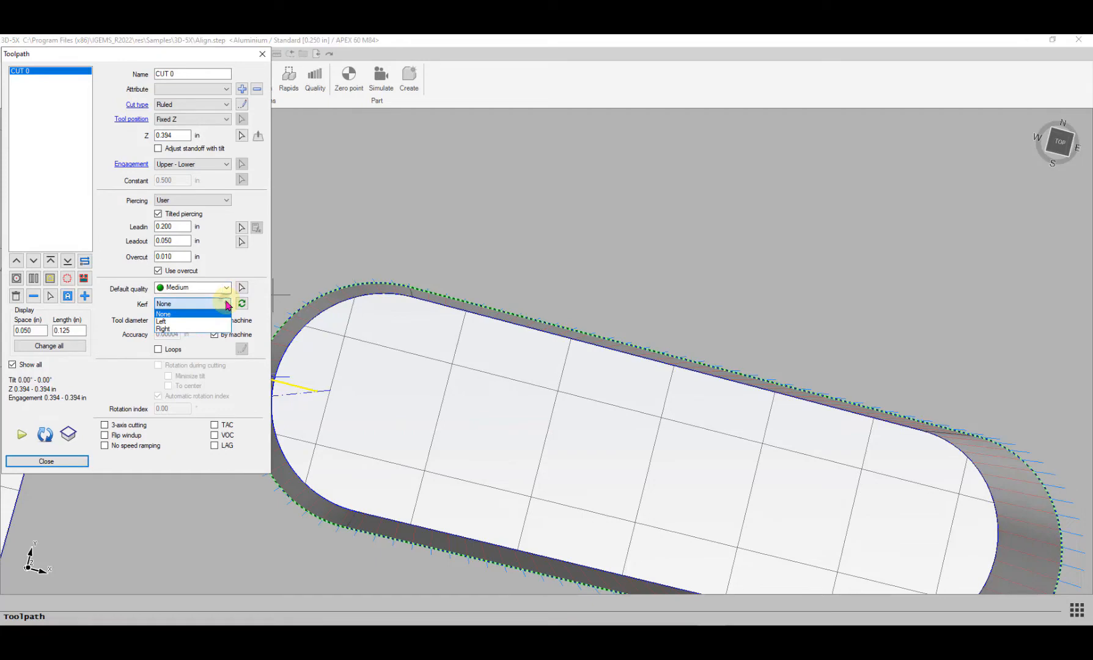
left_click(192, 329)
scroll(476, 308, "up", 5)
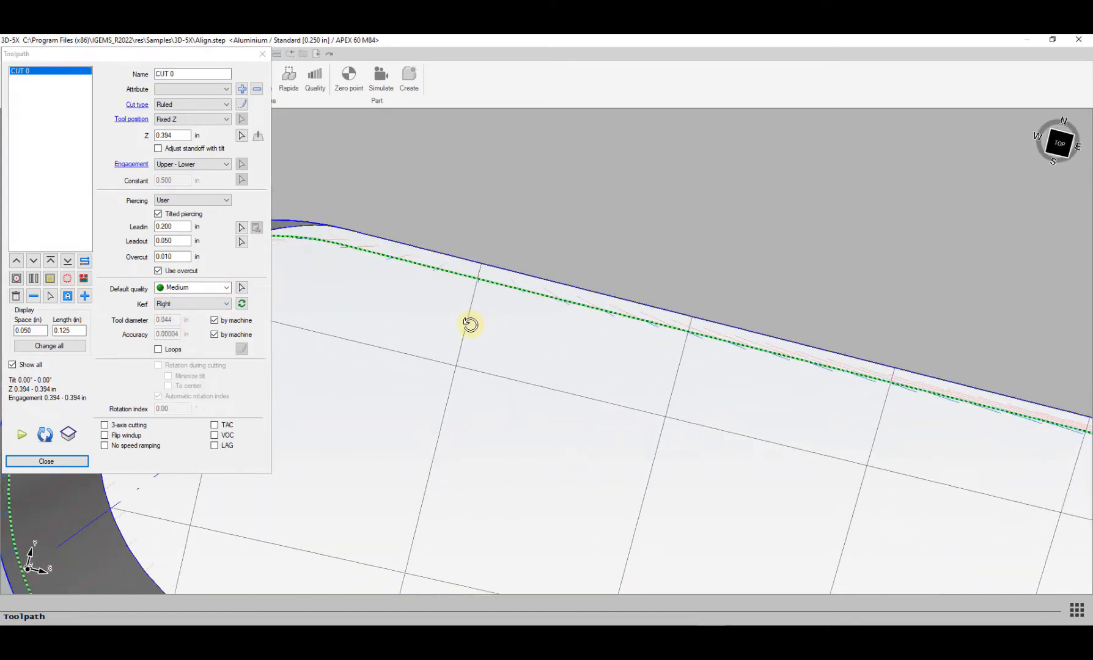
mouse_move(470, 324)
middle_mouse_down()
mouse_move(463, 278)
mouse_move(480, 303)
mouse_move(456, 318)
middle_mouse_up()
Step: Try the Left kerf on the slot toolpath and check which side of the slot's edge it follows
left_click(208, 304)
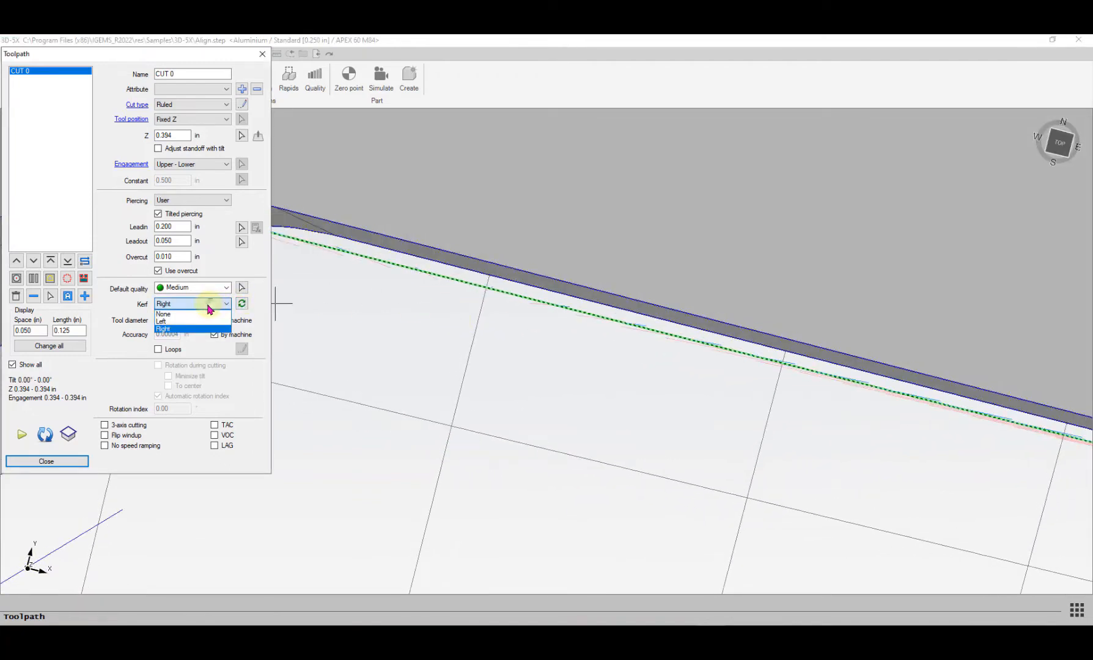
left_click(161, 321)
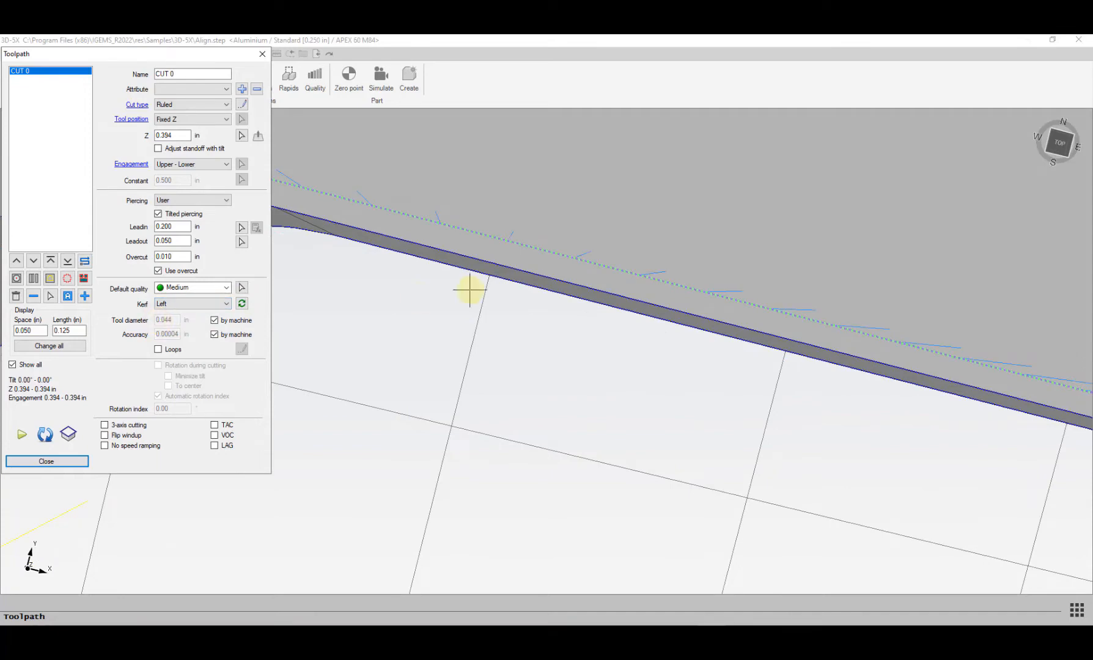
scroll(471, 286, "down", 3)
scroll(489, 263, "down", 2)
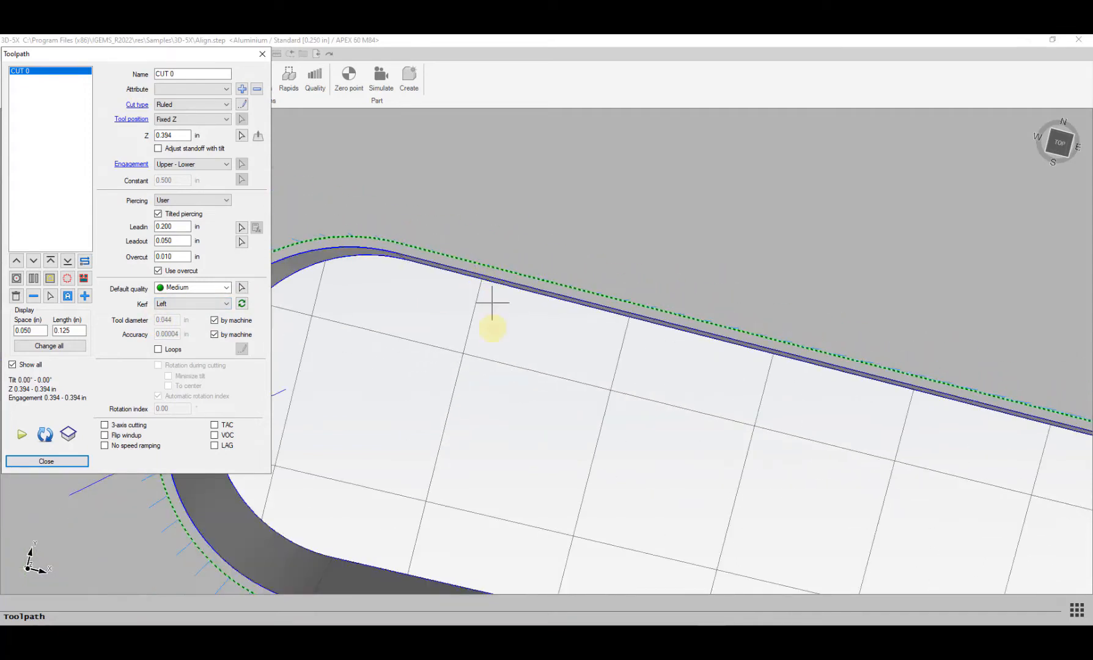
scroll(492, 317, "down", 3)
scroll(527, 307, "up", 4)
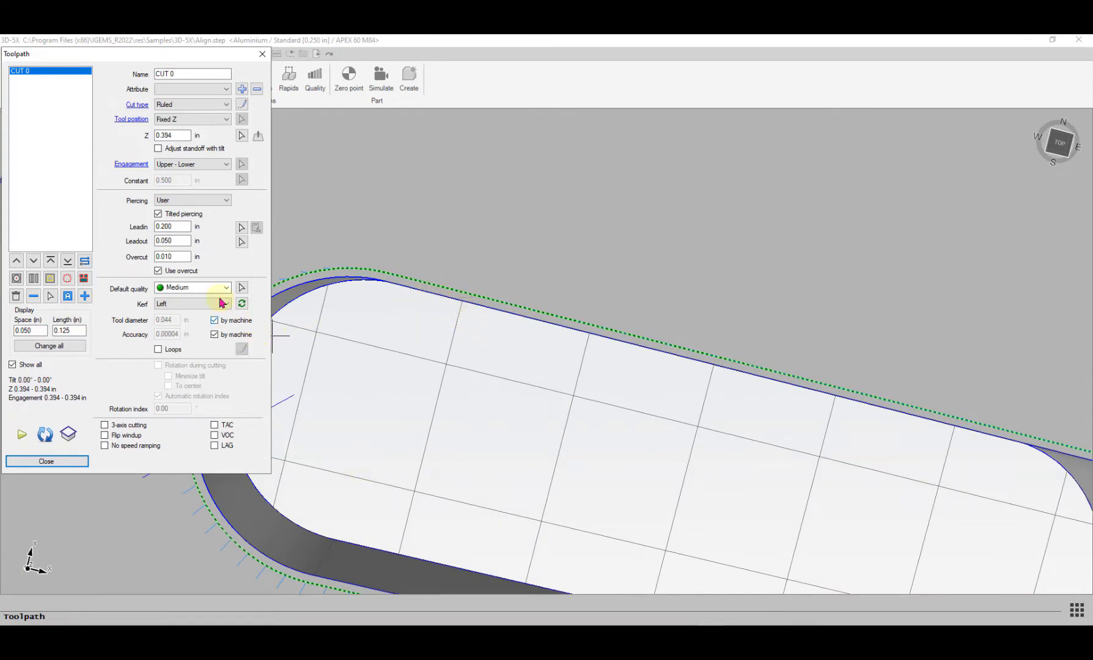
Step: Set the slot toolpath's kerf back to Right so the cut runs inside the slot
left_click(222, 303)
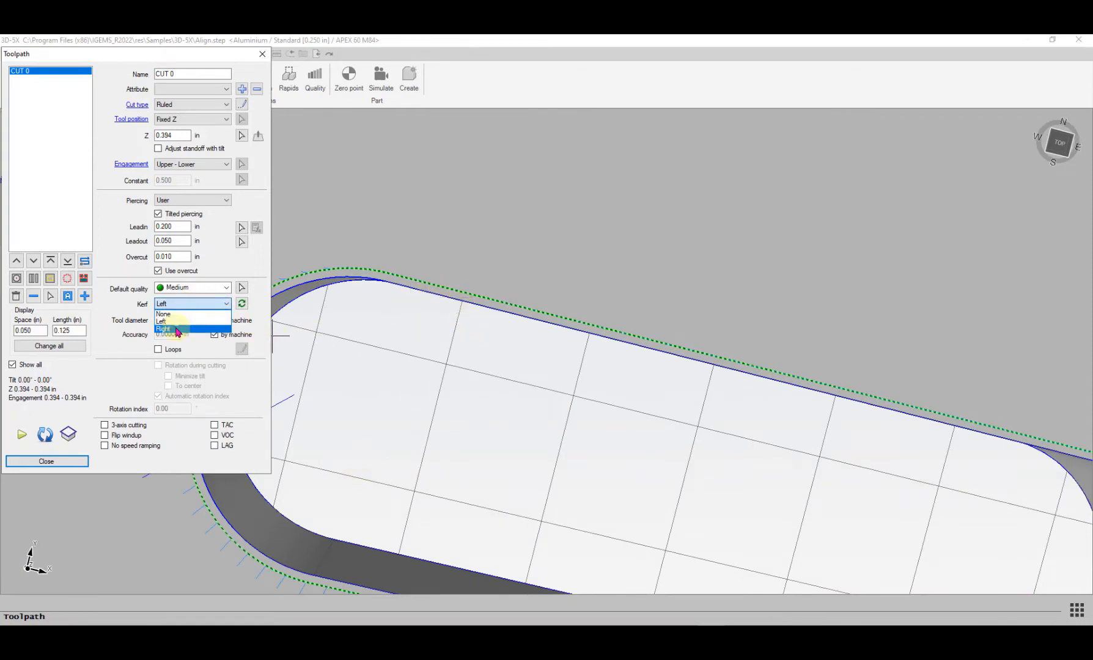
left_click(178, 330)
scroll(455, 340, "down", 2)
middle_click_drag(465, 341, 476, 273)
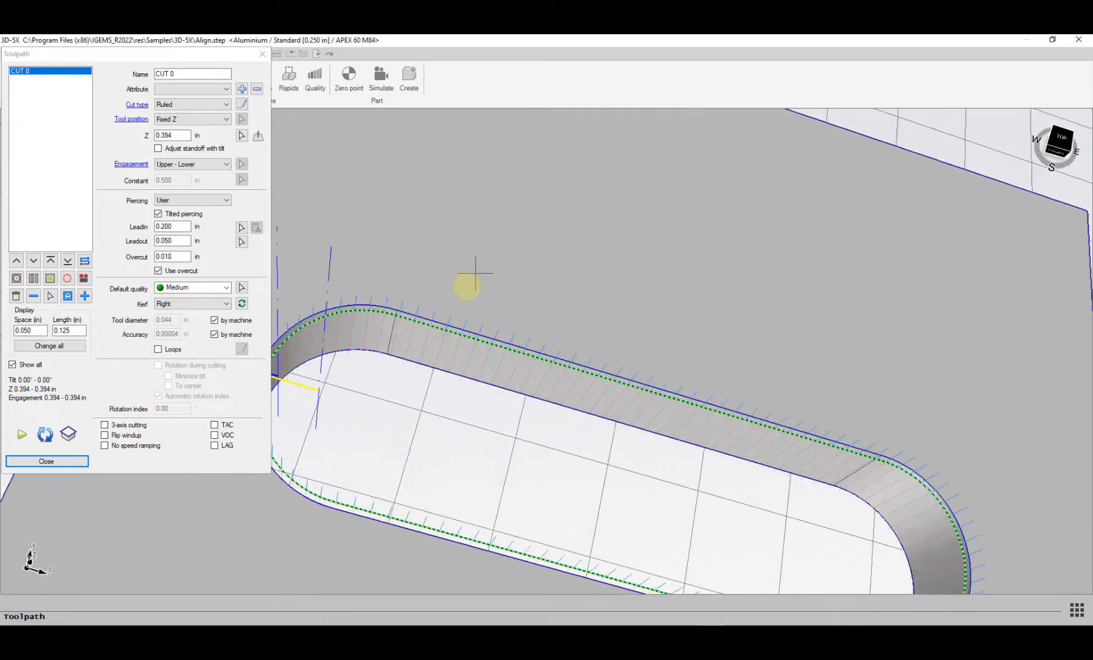
scroll(446, 342, "down", 3)
middle_click_drag(446, 342, 436, 295)
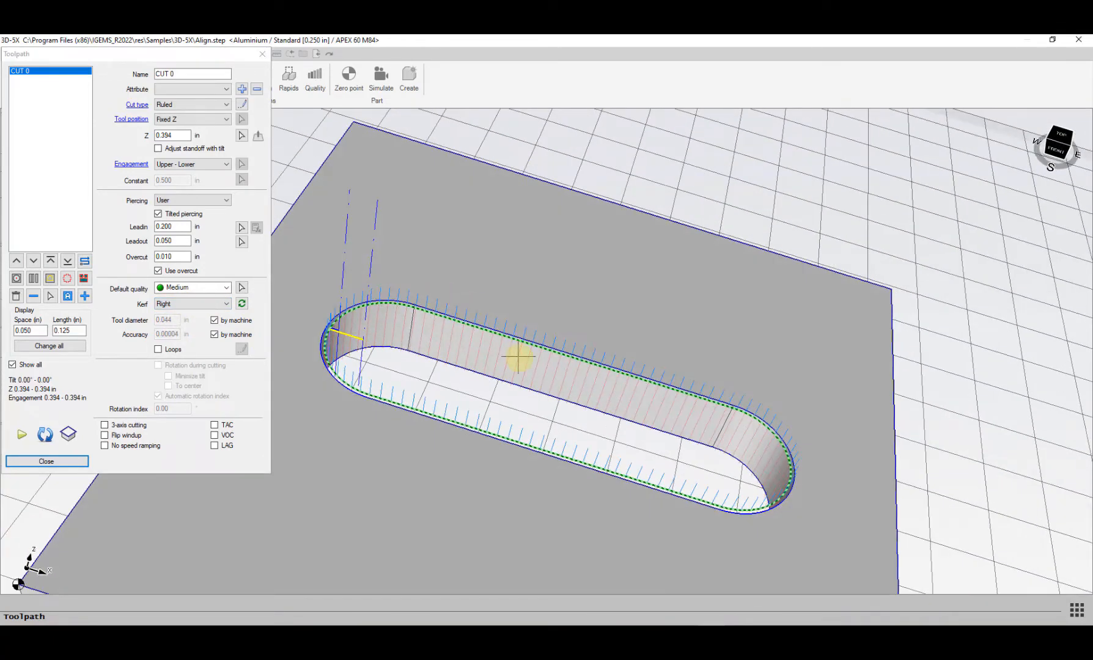
middle_click_drag(518, 356, 523, 351)
Step: Set the slot toolpath's default quality to Fine
left_click(226, 287)
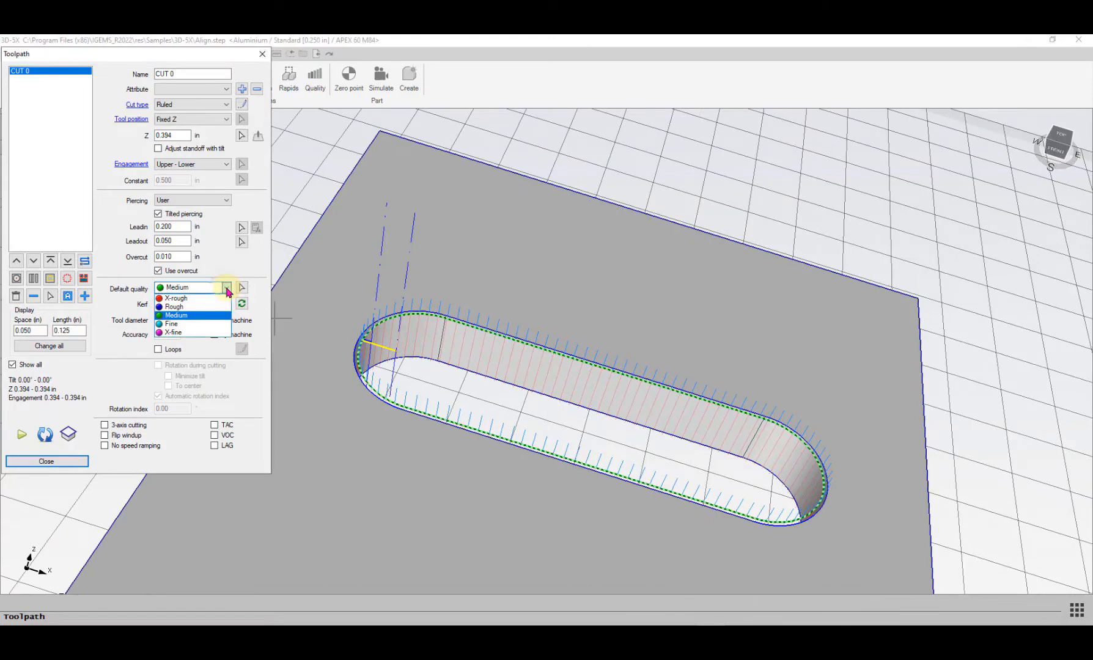
left_click(169, 325)
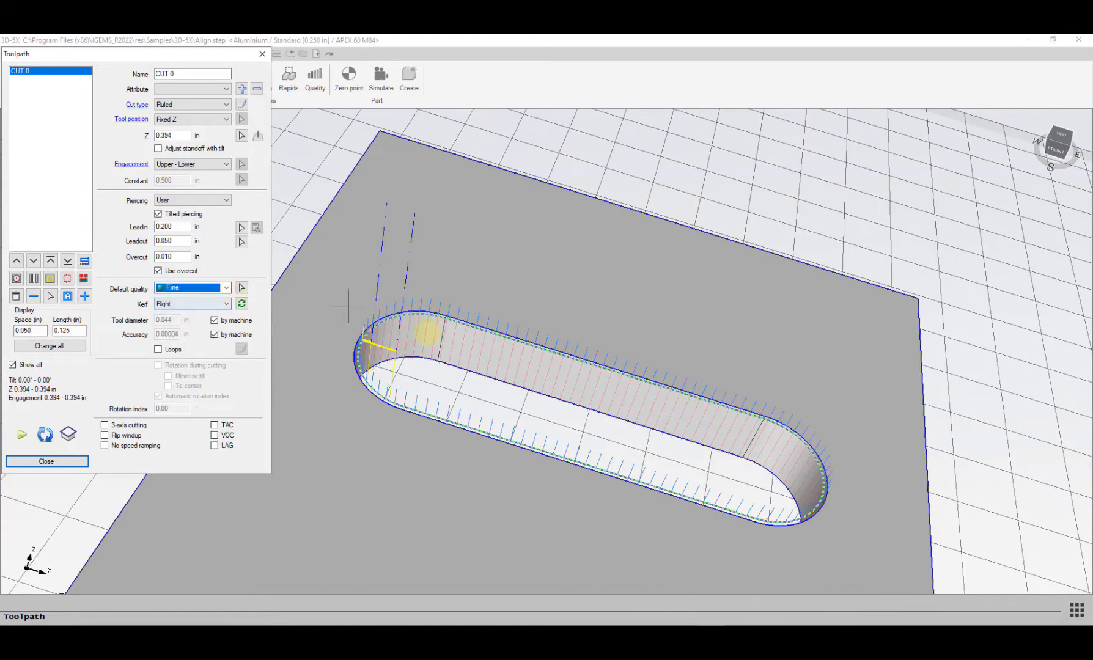
scroll(438, 352, "up", 3)
scroll(447, 358, "down", 3)
middle_click_drag(452, 373, 405, 384)
scroll(406, 384, "down", 4)
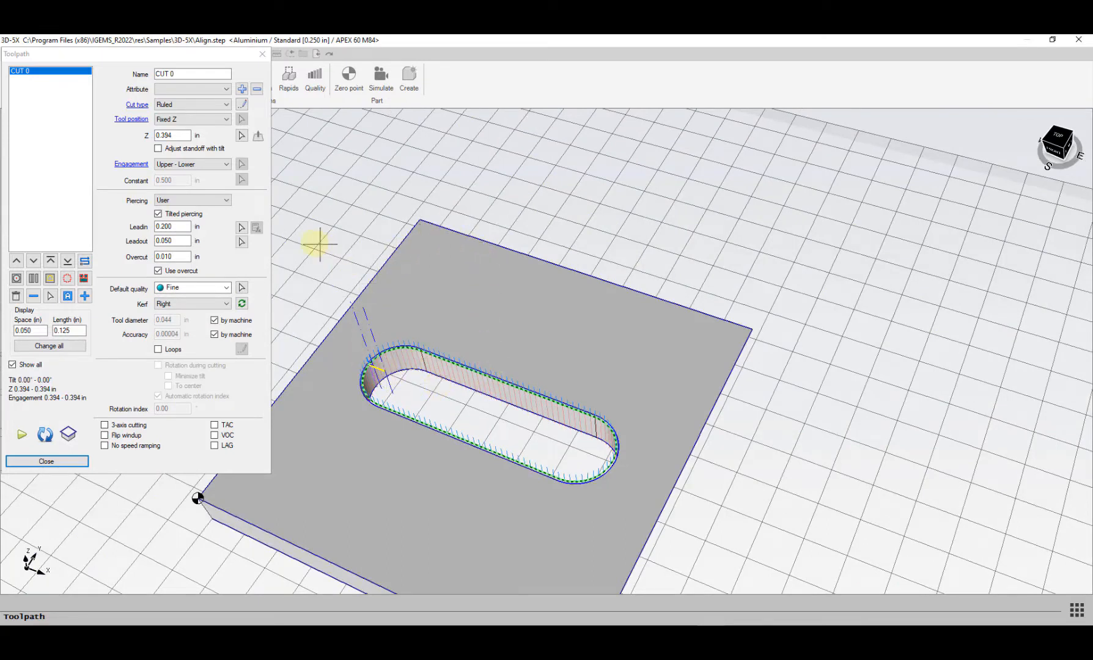
Step: Create an automatic toolpath around the plate's outer contour, starting at its back edge, and examine its leadin, leadout and overcut
left_click(67, 297)
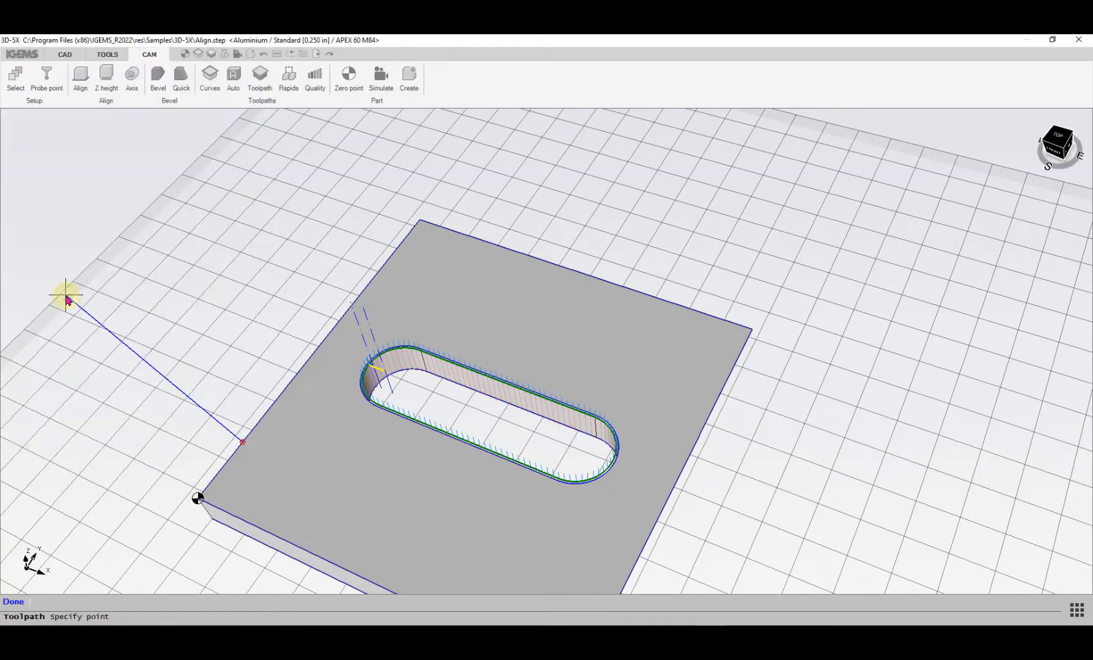
left_click(588, 249)
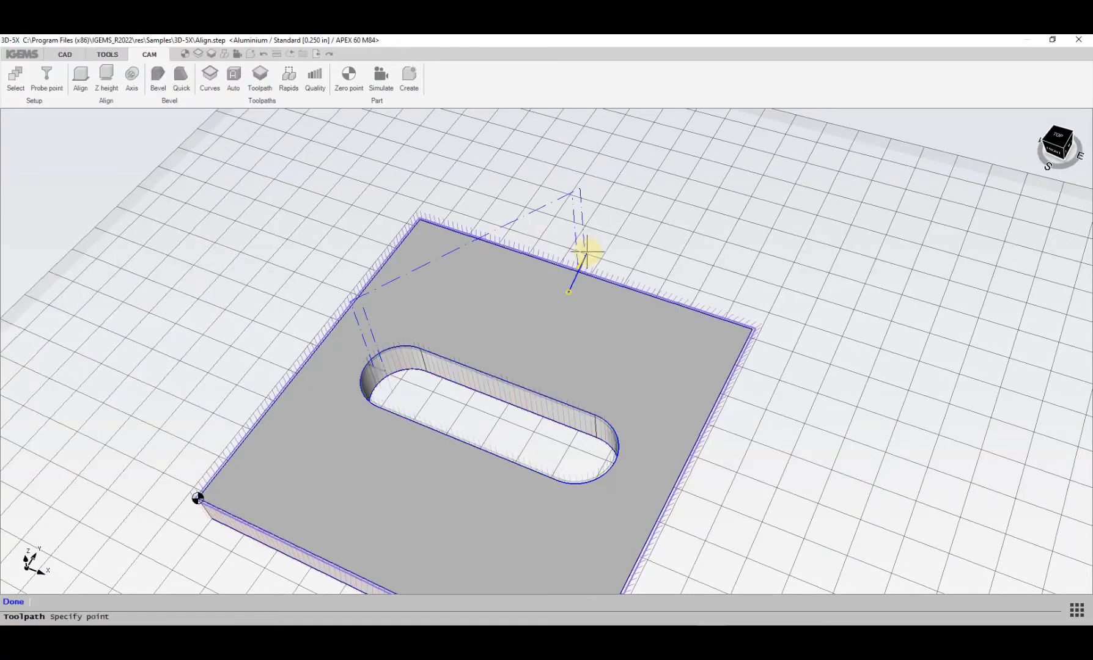
scroll(587, 251, "up", 5)
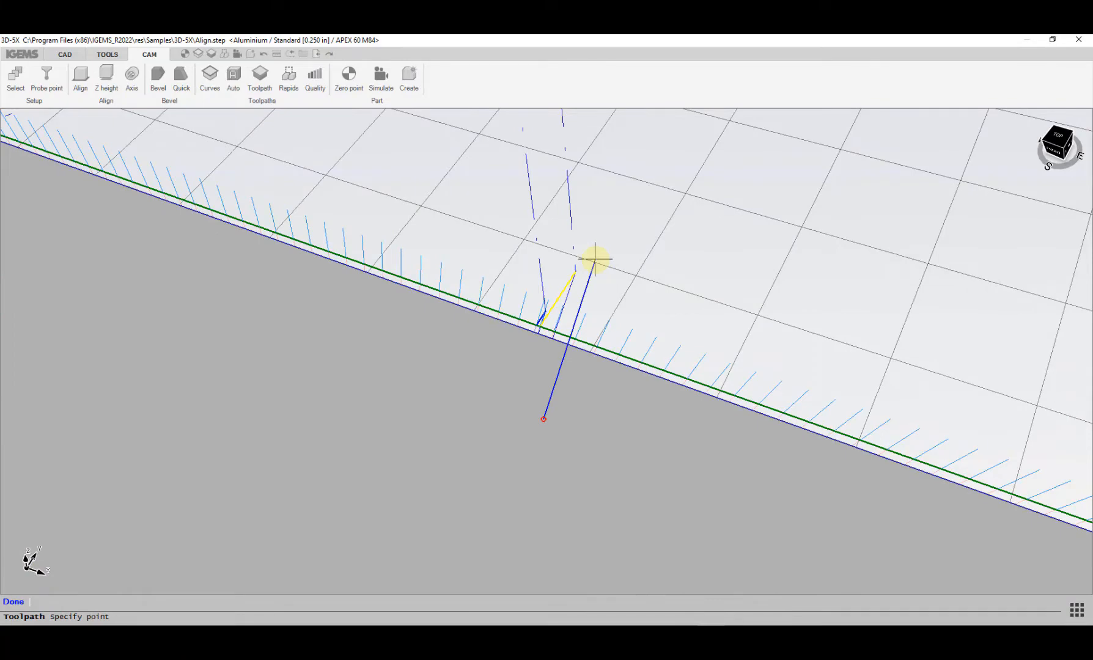
right_click(595, 259)
scroll(574, 307, "up", 3)
middle_click_drag(573, 320, 562, 357)
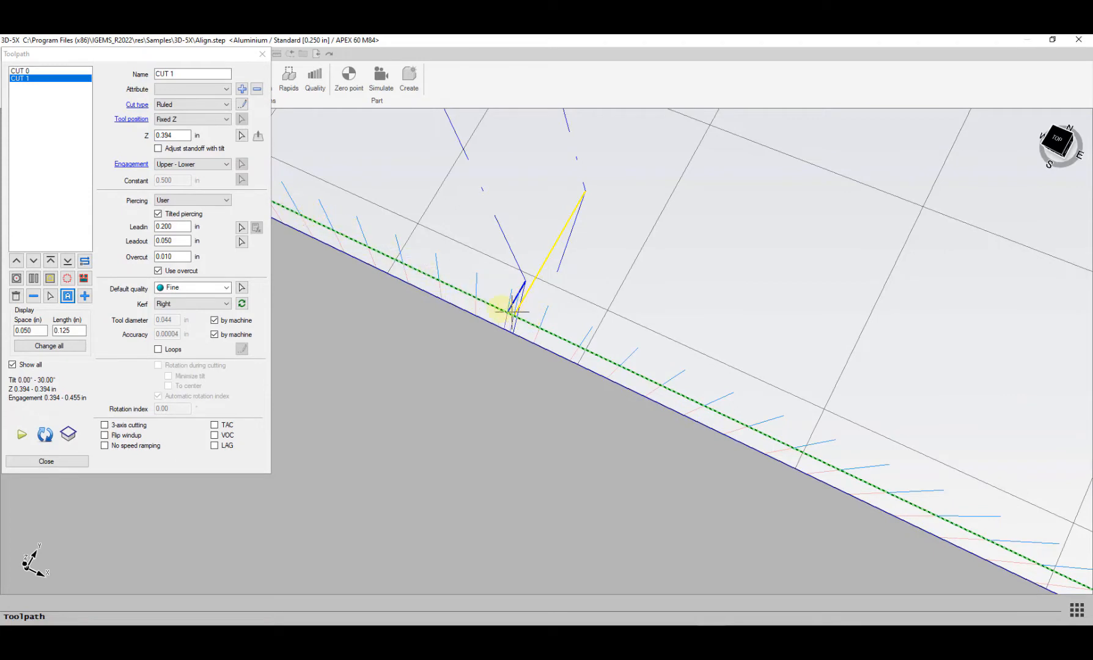
scroll(514, 312, "up", 2)
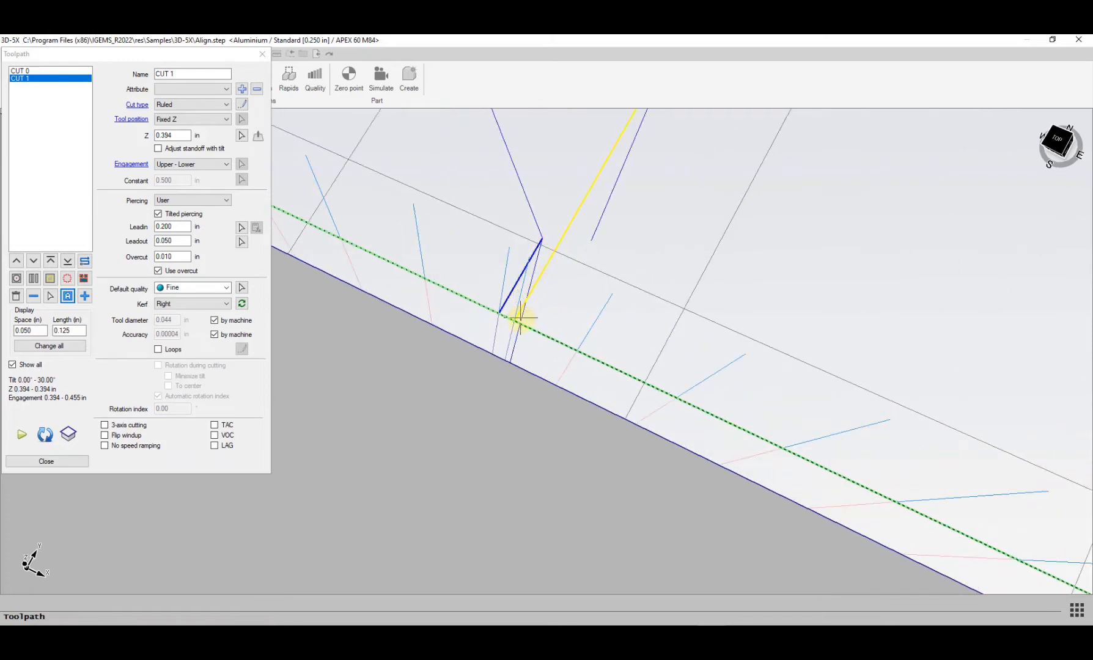
scroll(520, 318, "up", 2)
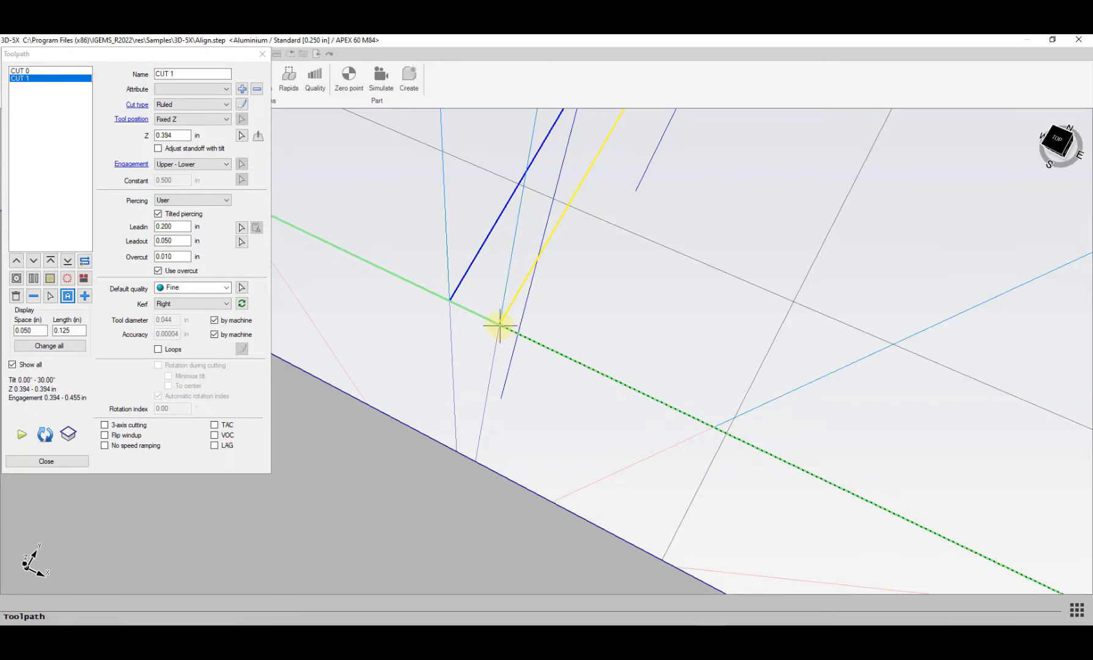
Step: Examine the outer contour toolpath's leadin and leadout at the back edge and its course around the plate's back-left corner
scroll(450, 299, "down", 4)
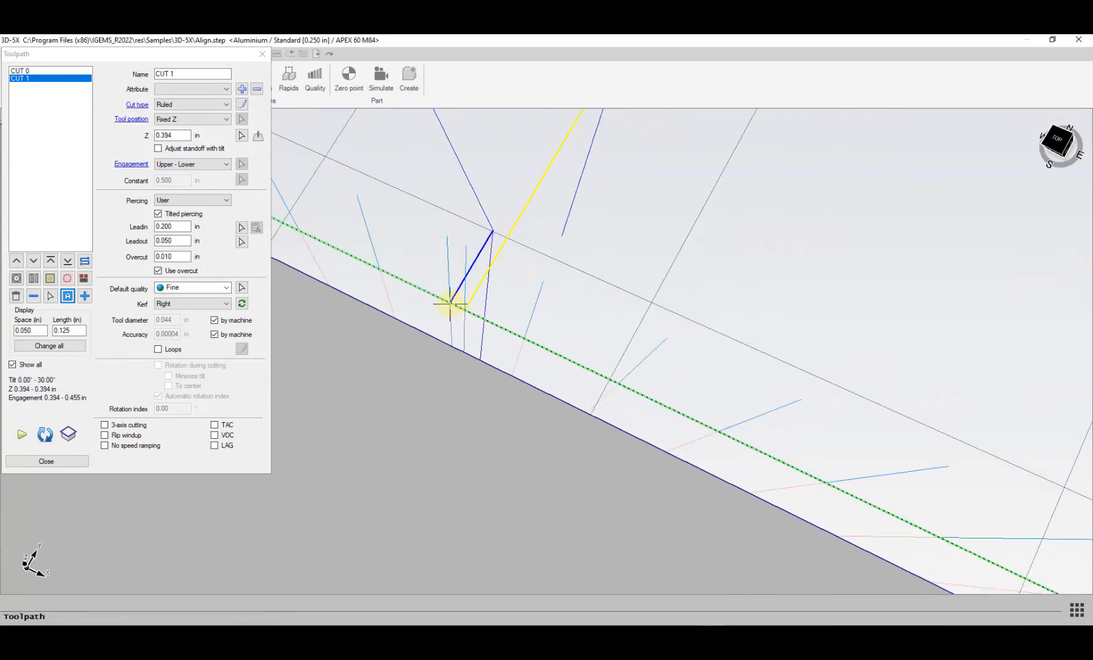
scroll(462, 288, "down", 3)
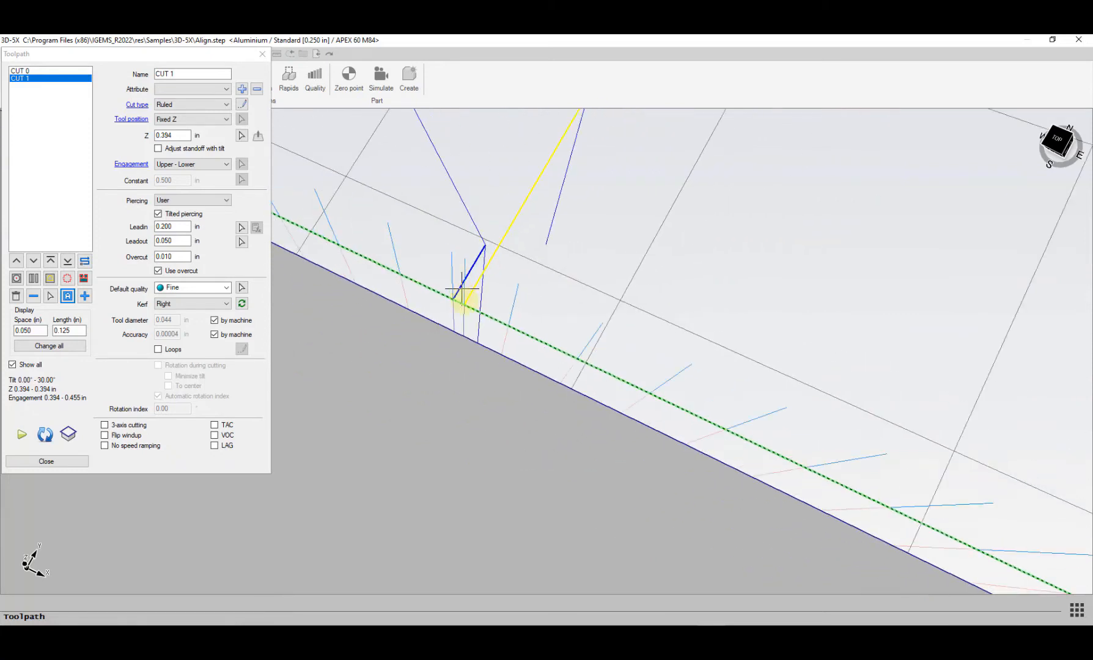
scroll(468, 300, "down", 3)
middle_click_drag(469, 300, 633, 340)
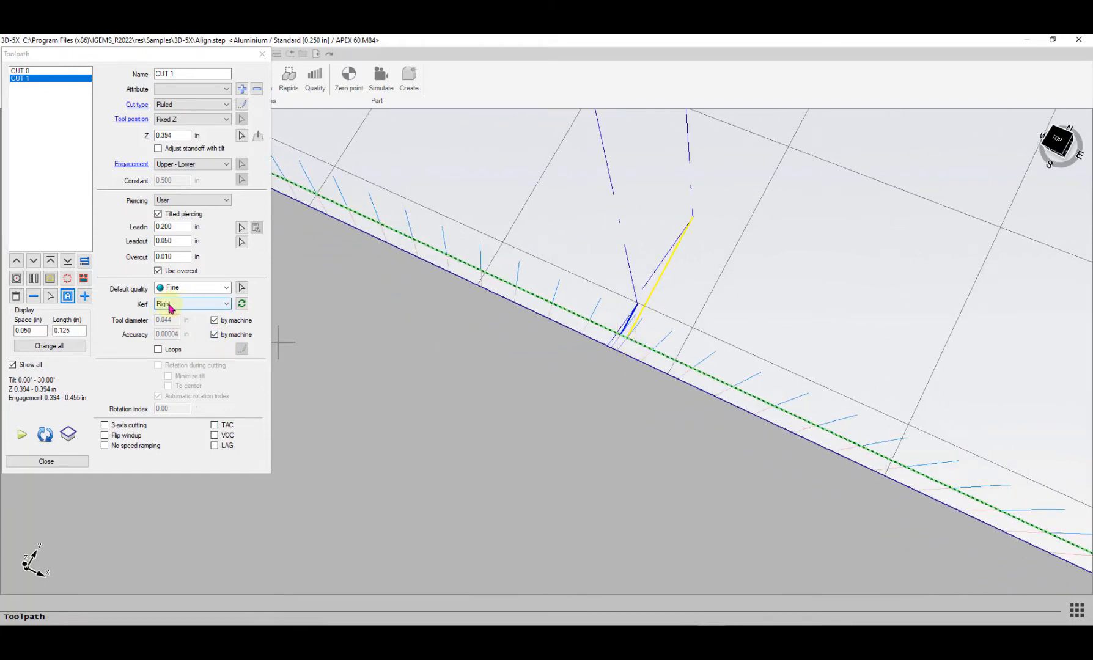
scroll(654, 357, "down", 5)
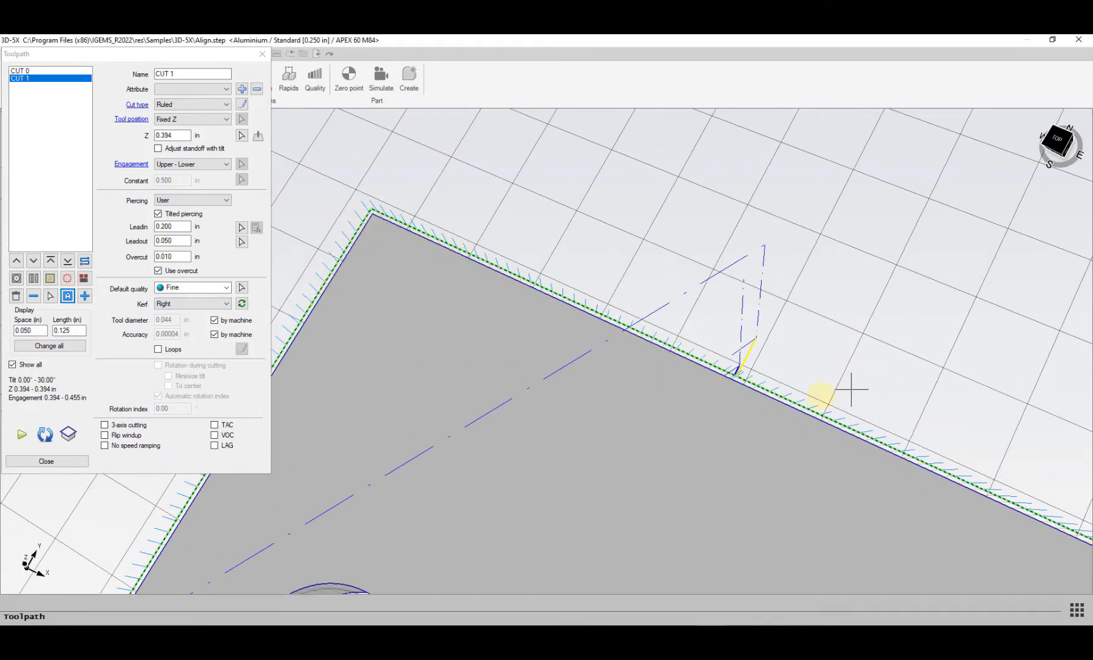
scroll(376, 208, "down", 2)
scroll(453, 281, "down", 3)
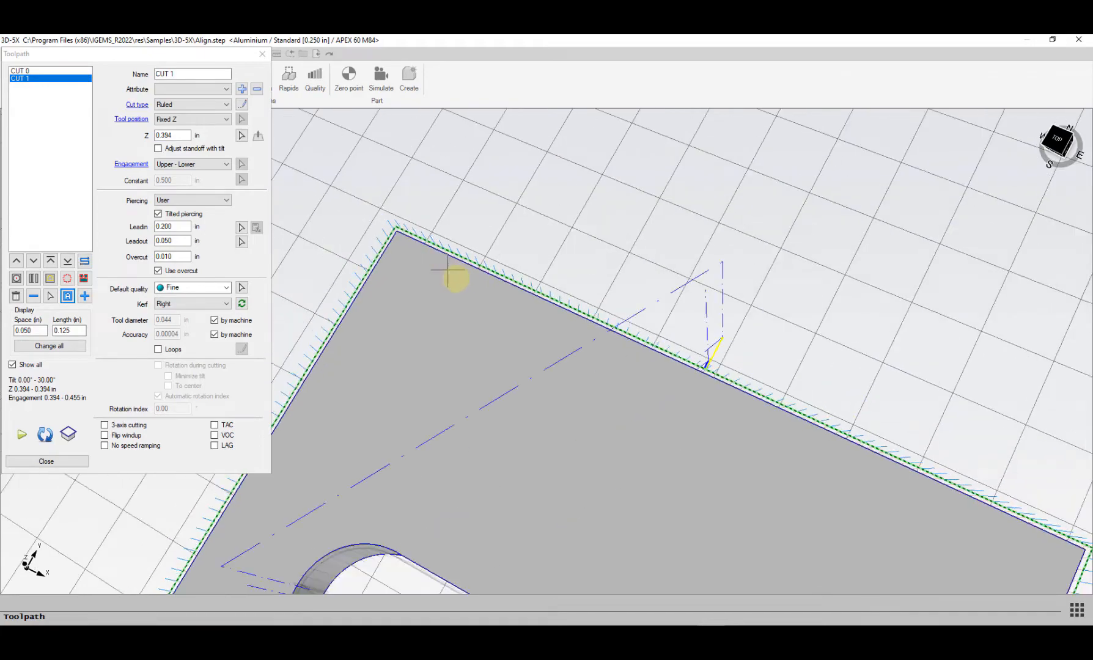
scroll(650, 337, "up", 5)
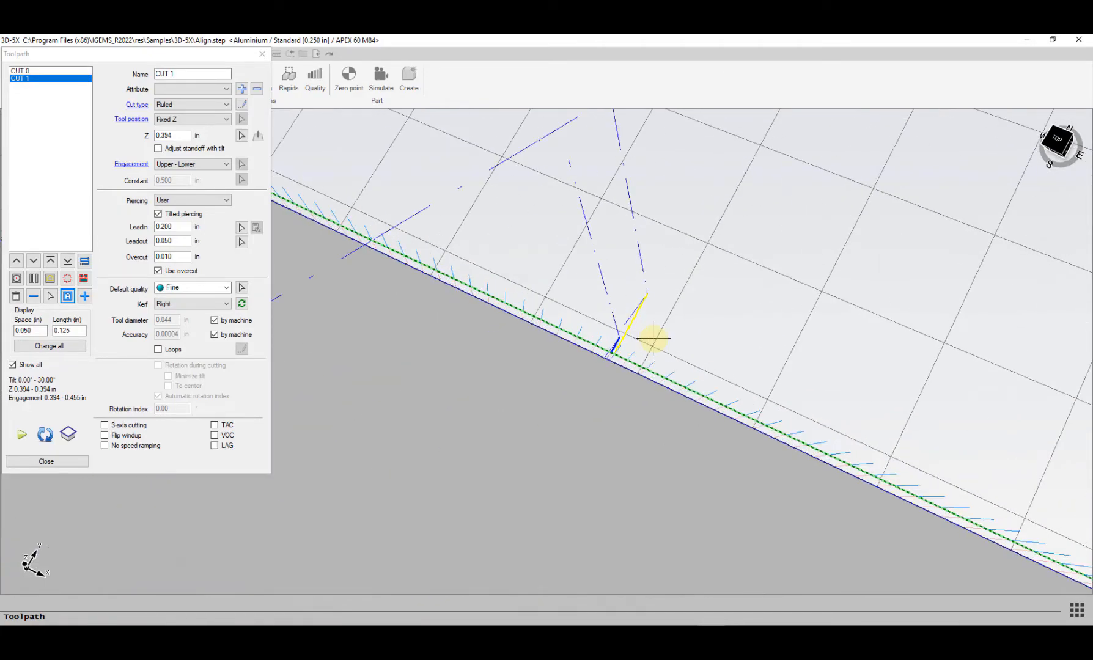
scroll(532, 338, "down", 5)
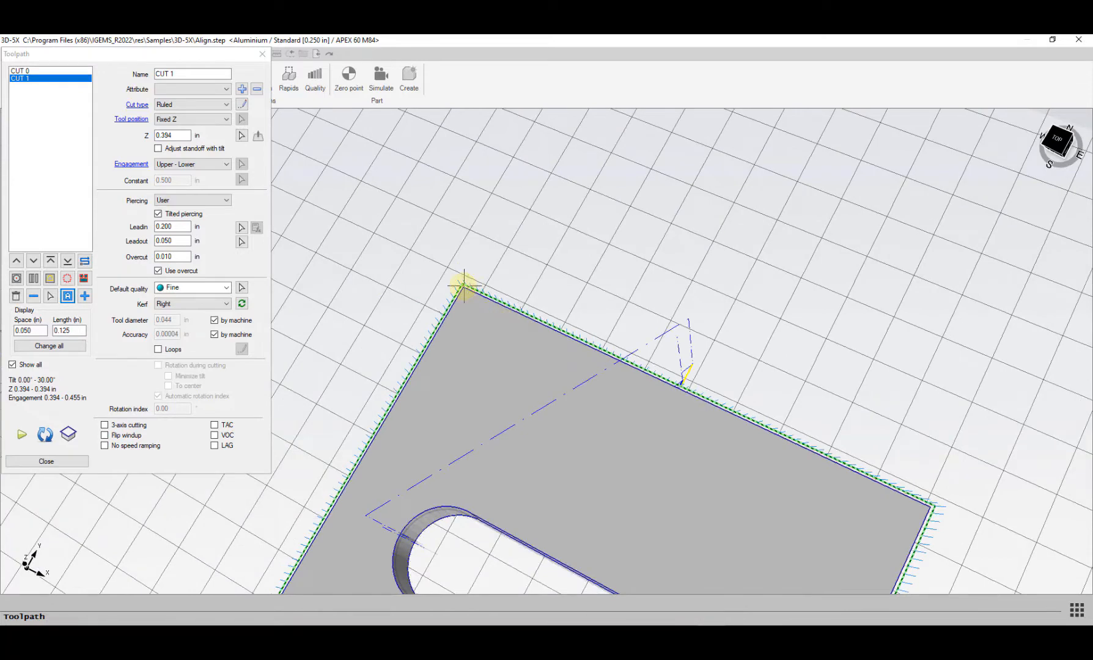
Step: Restart the outer contour toolpath at the plate's back-left corner, with a 0.2 in leadin pointing outward in line with the left edge
left_click(50, 296)
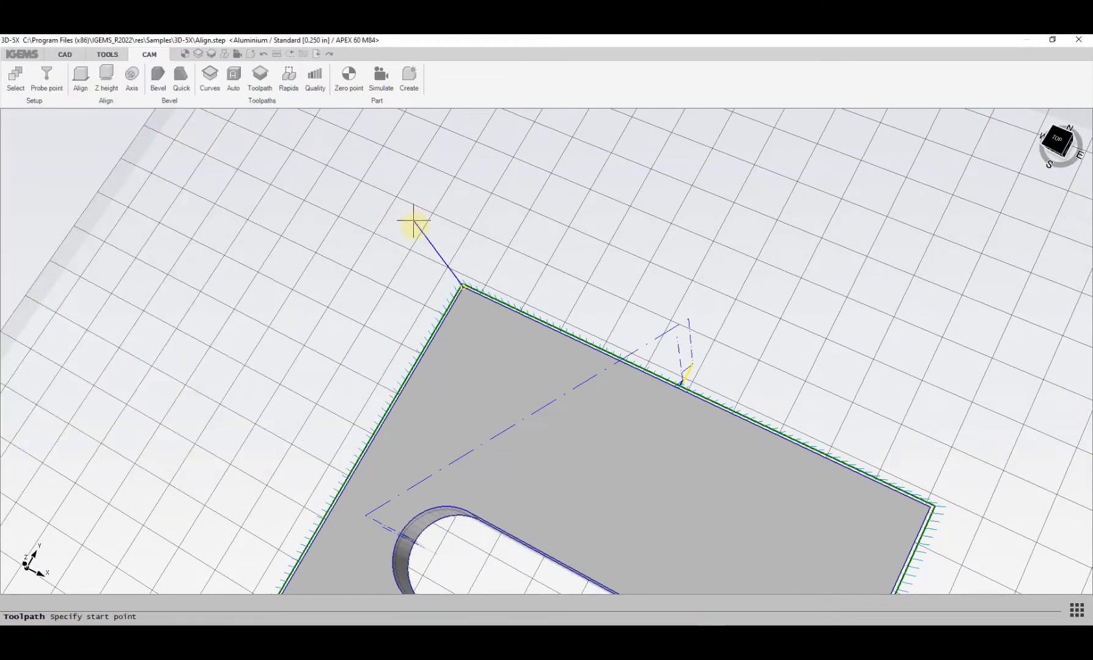
left_click(467, 264)
scroll(464, 268, "up", 4)
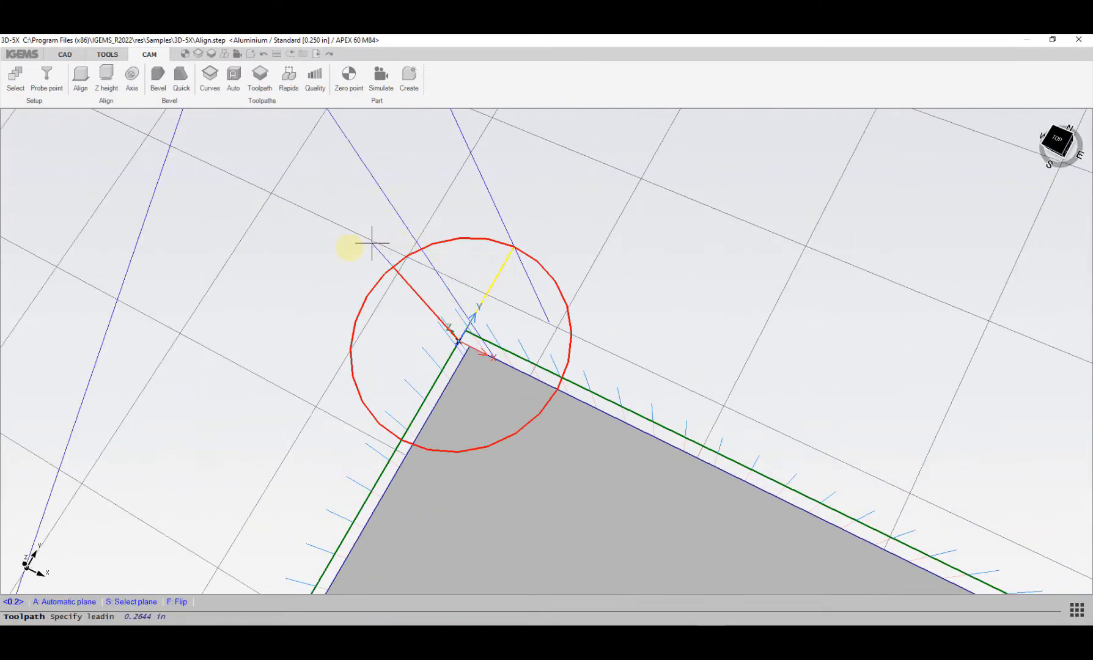
scroll(577, 170, "down", 3)
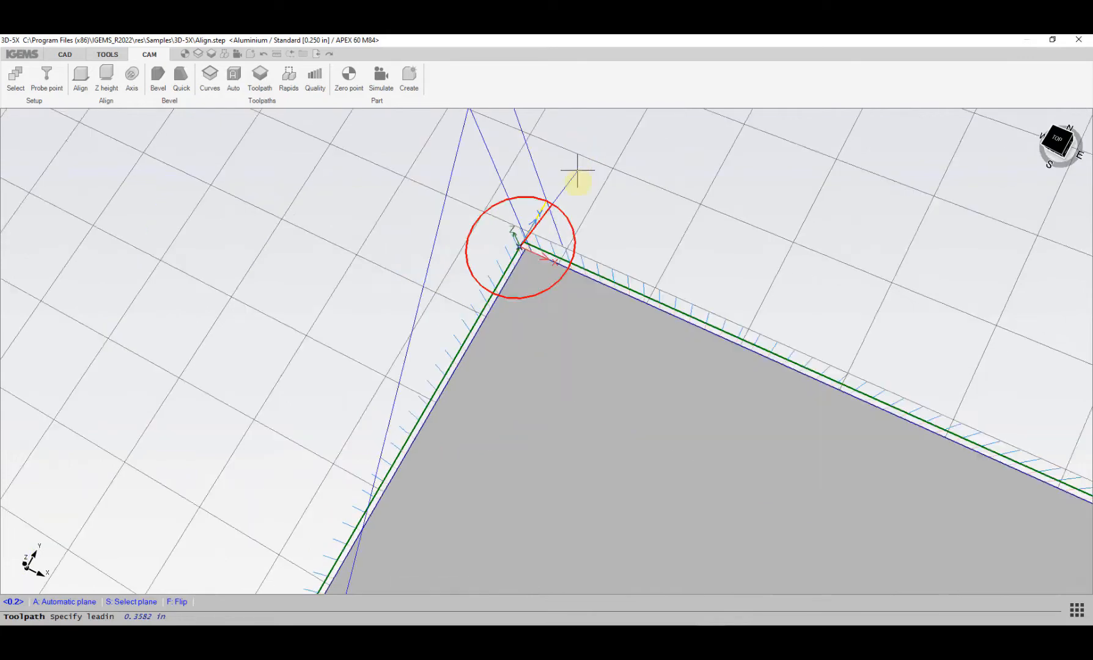
scroll(577, 170, "down", 2)
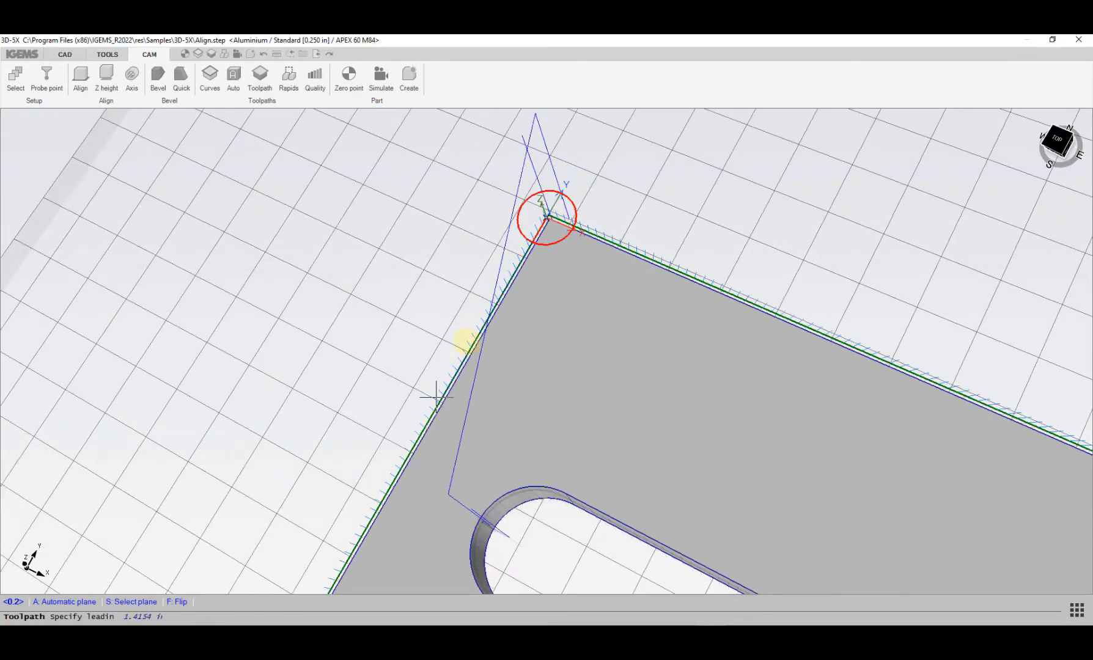
scroll(568, 189, "up", 2)
scroll(596, 248, "up", 3)
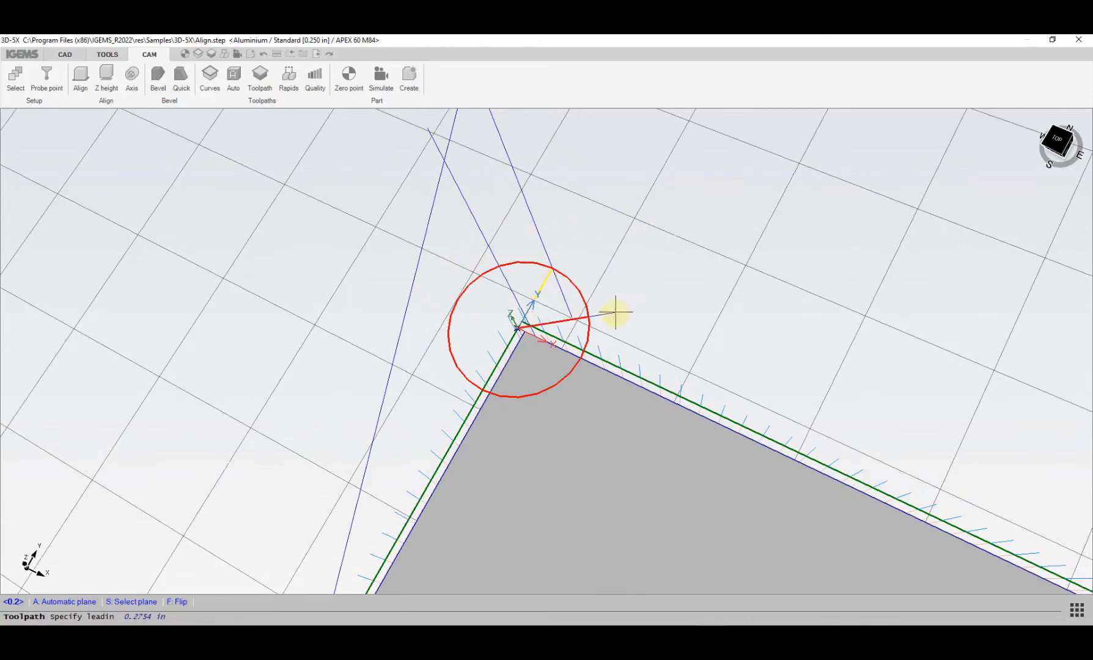
scroll(615, 313, "up", 2)
scroll(615, 312, "down", 2)
middle_click_drag(620, 314, 625, 353)
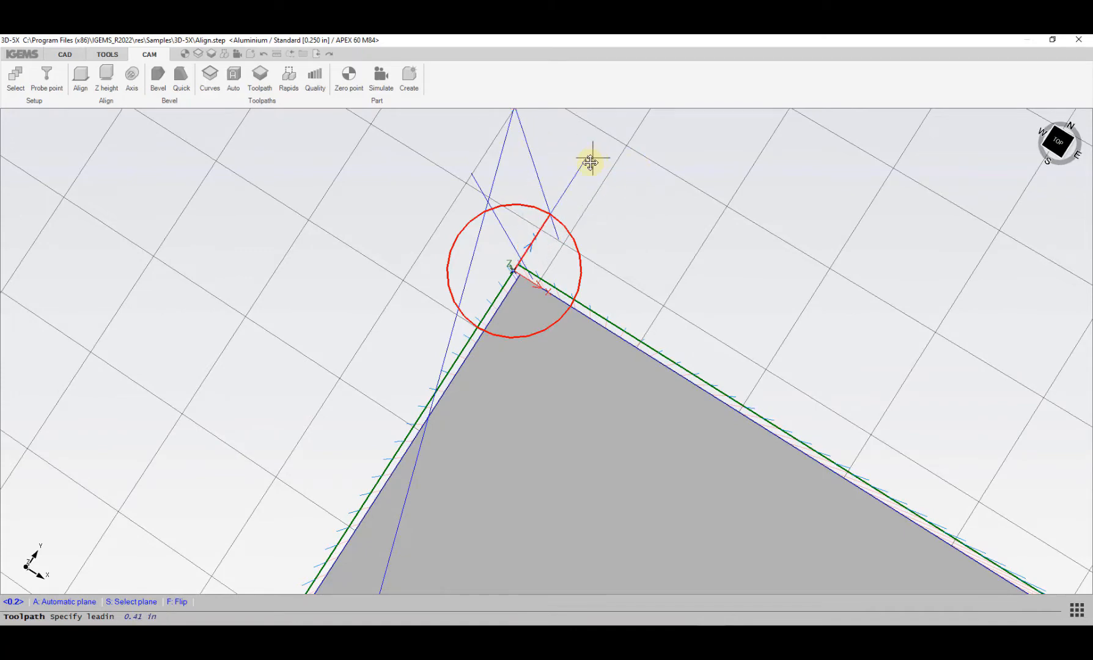
middle_click_drag(590, 160, 564, 211)
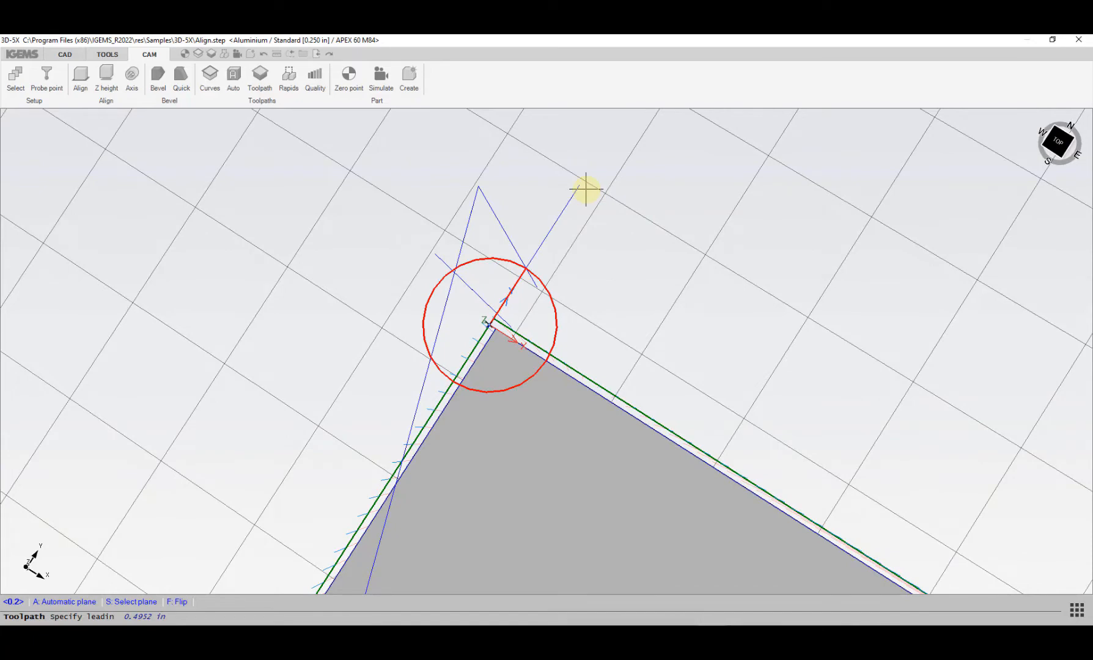
left_click(586, 188)
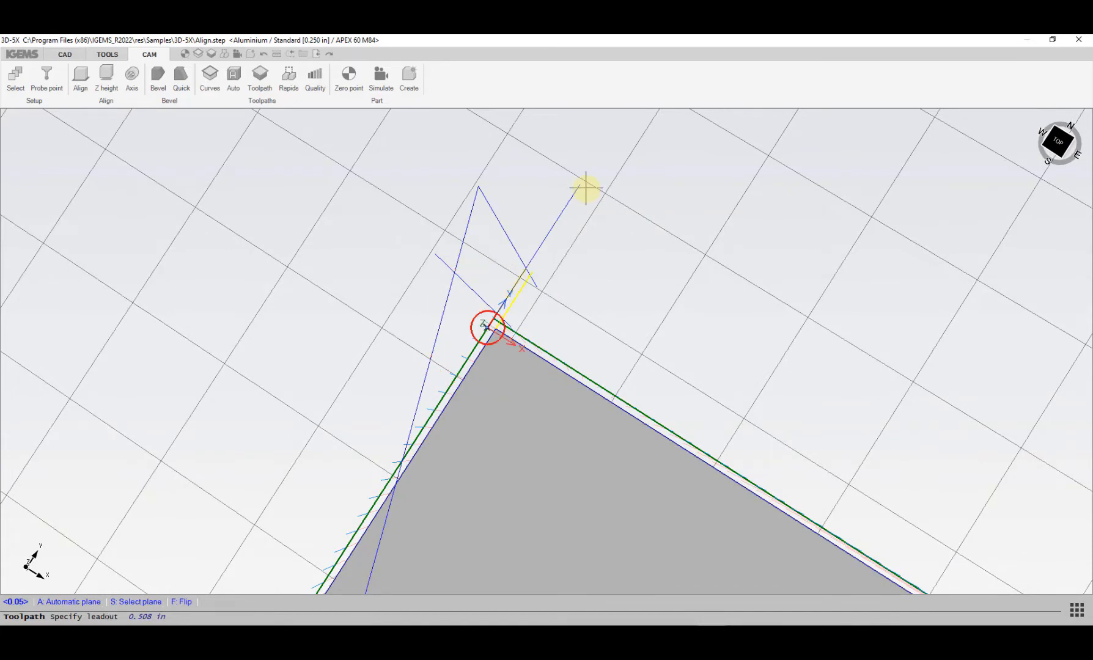
Step: Direct the 0.05 in leadout away from the corner beyond the left edge and turn off the outer contour toolpath's overcut
scroll(471, 312, "up", 3)
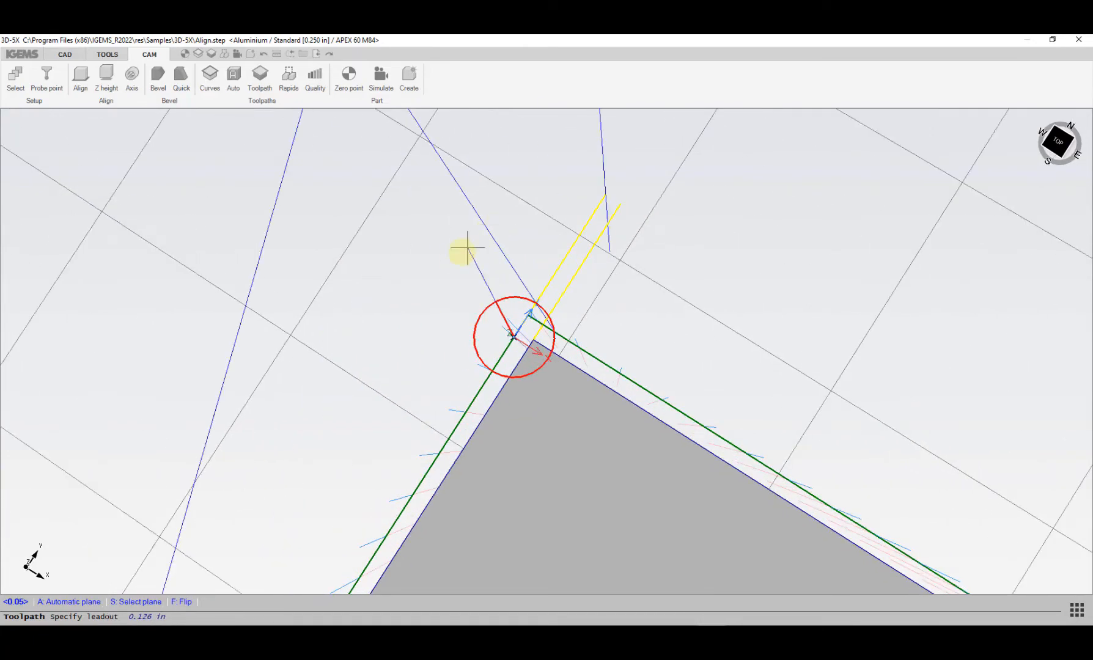
left_click(421, 277)
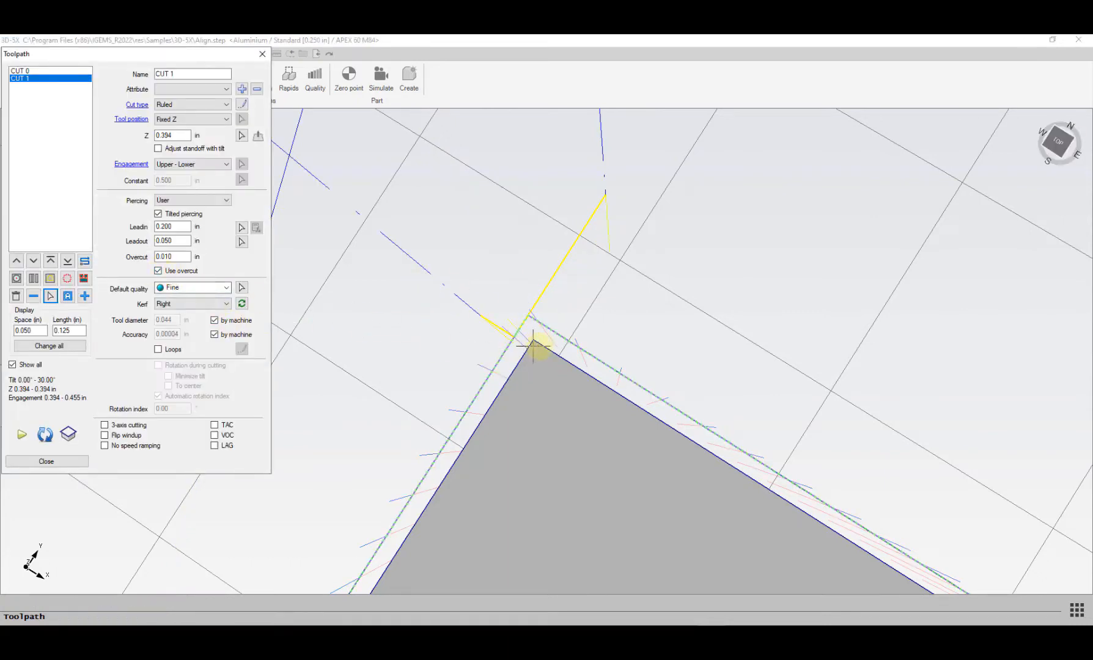
left_click(159, 271)
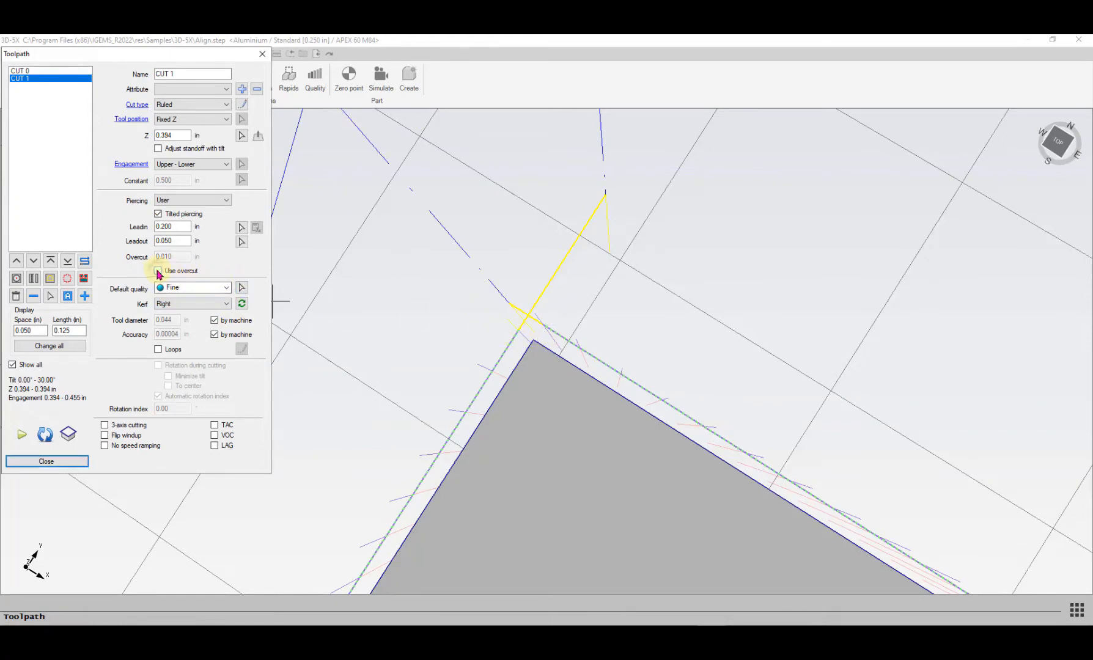
scroll(535, 318, "up", 3)
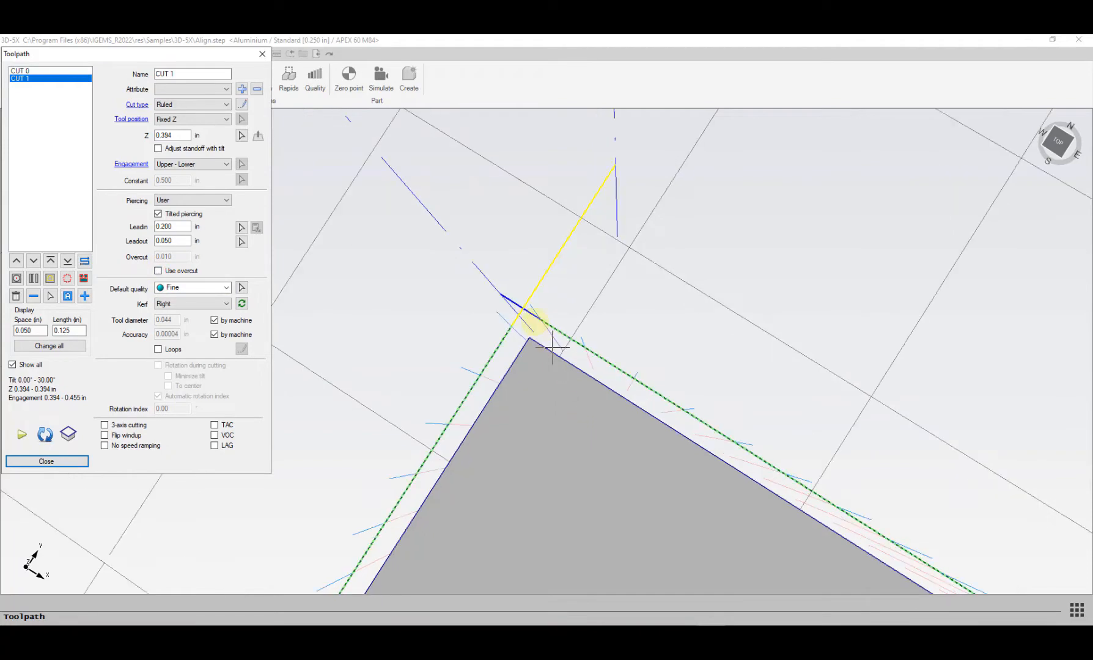
scroll(480, 284, "down", 6)
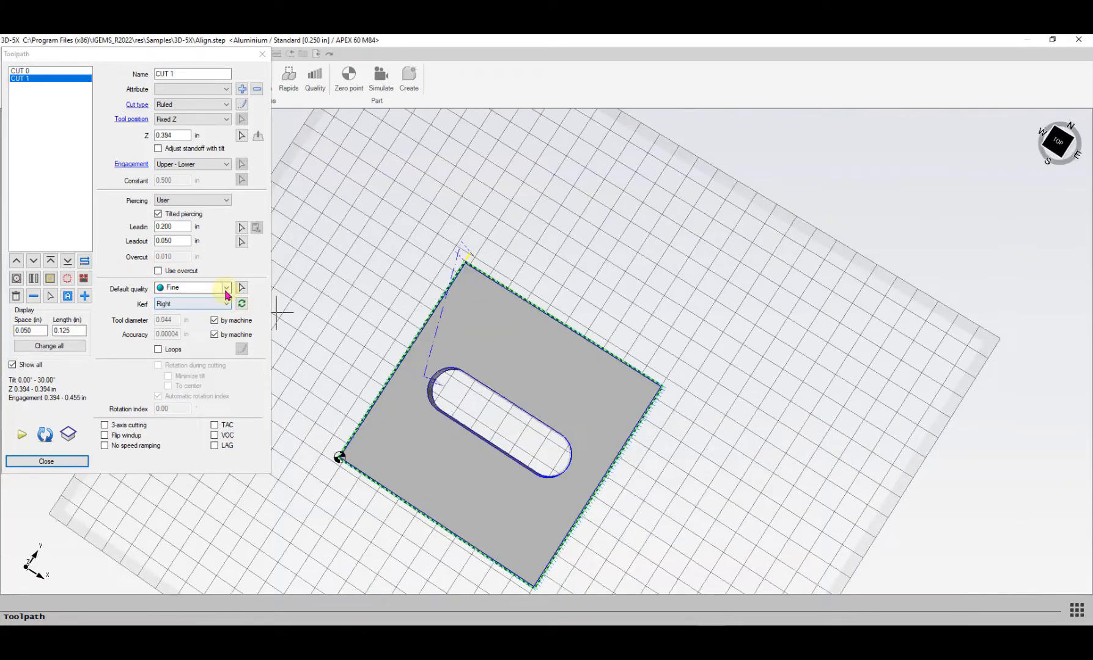
Step: Set the outer contour toolpath's default quality to Medium
left_click(226, 289)
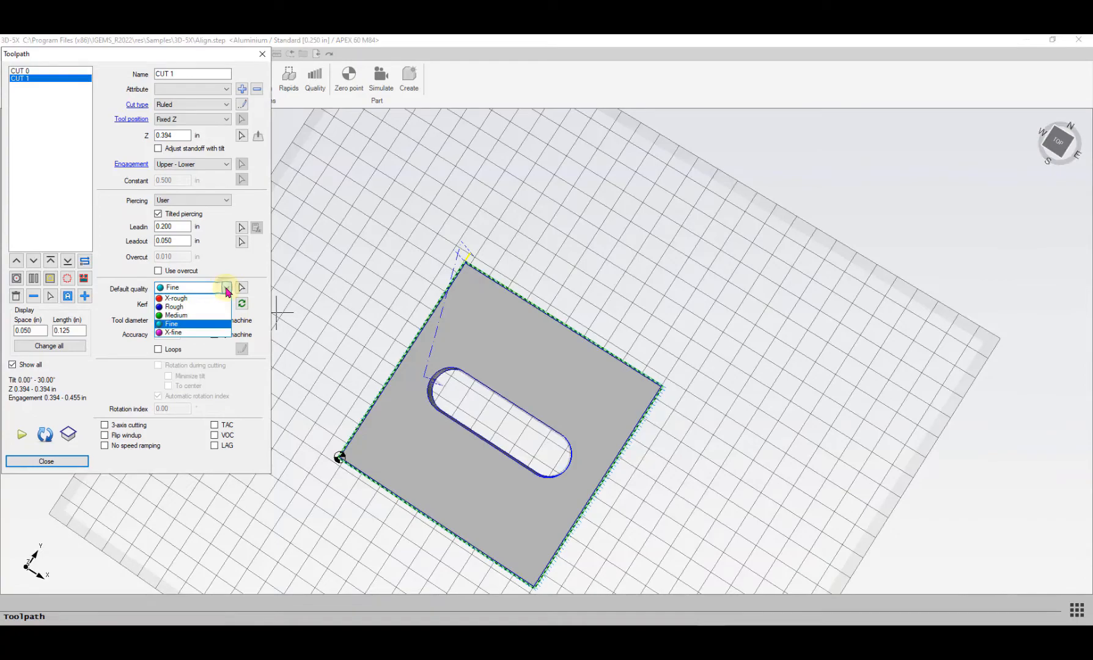
left_click(184, 315)
left_click_drag(432, 346, 321, 318)
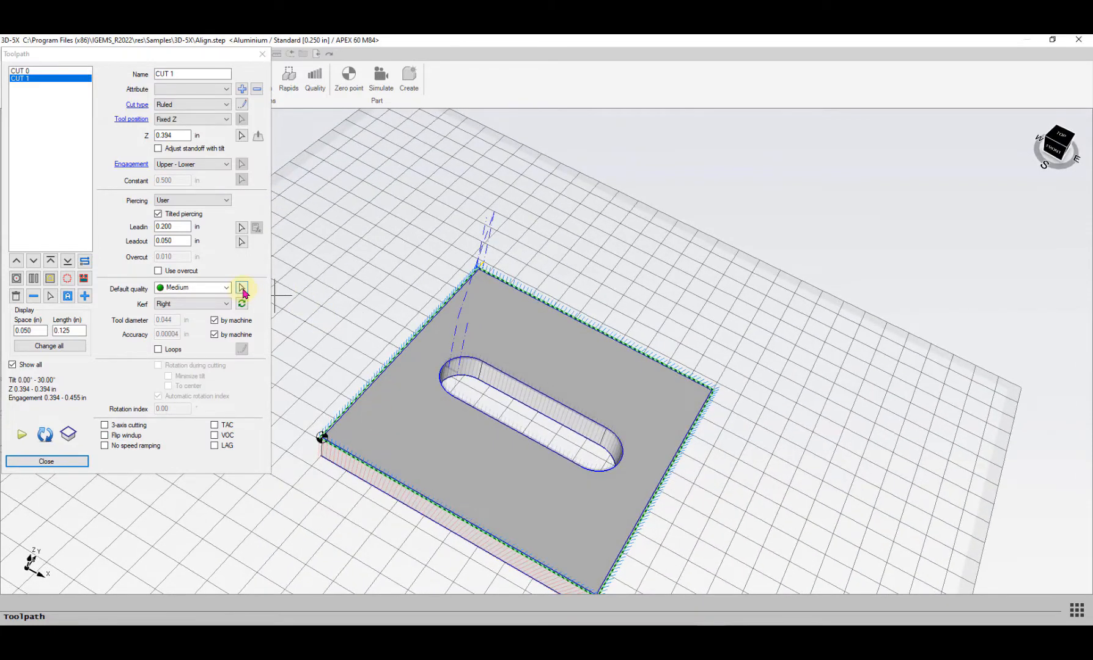
Step: Assign Rough quality to the middle section of the plate's left edge on the outer contour toolpath
left_click(242, 288)
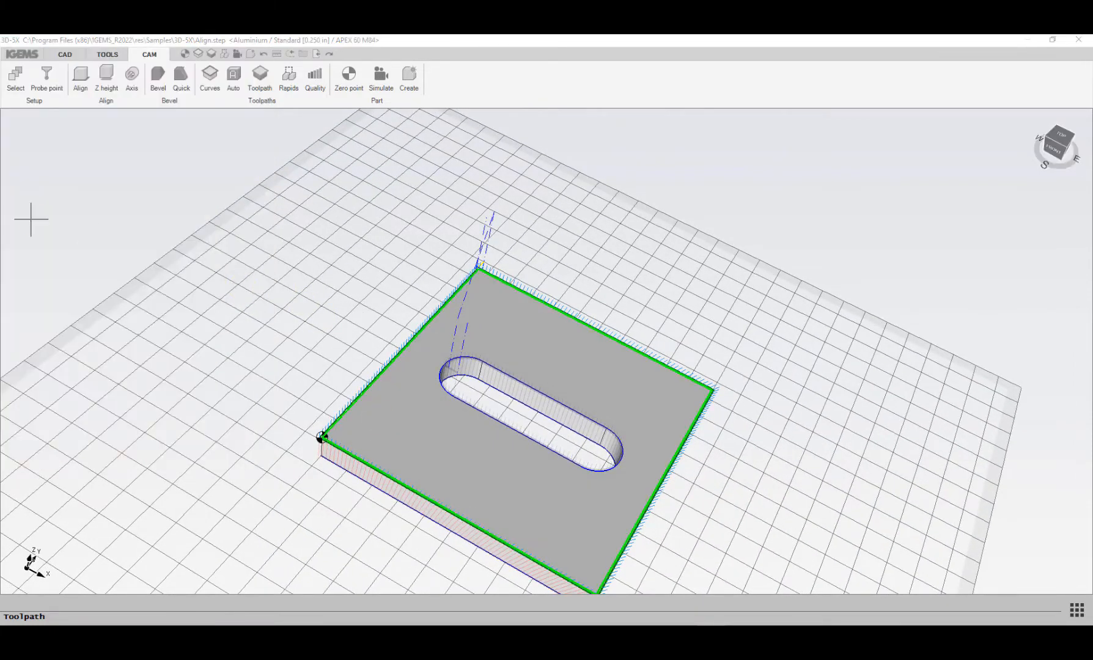
left_click(315, 76)
left_click_drag(332, 129, 295, 220)
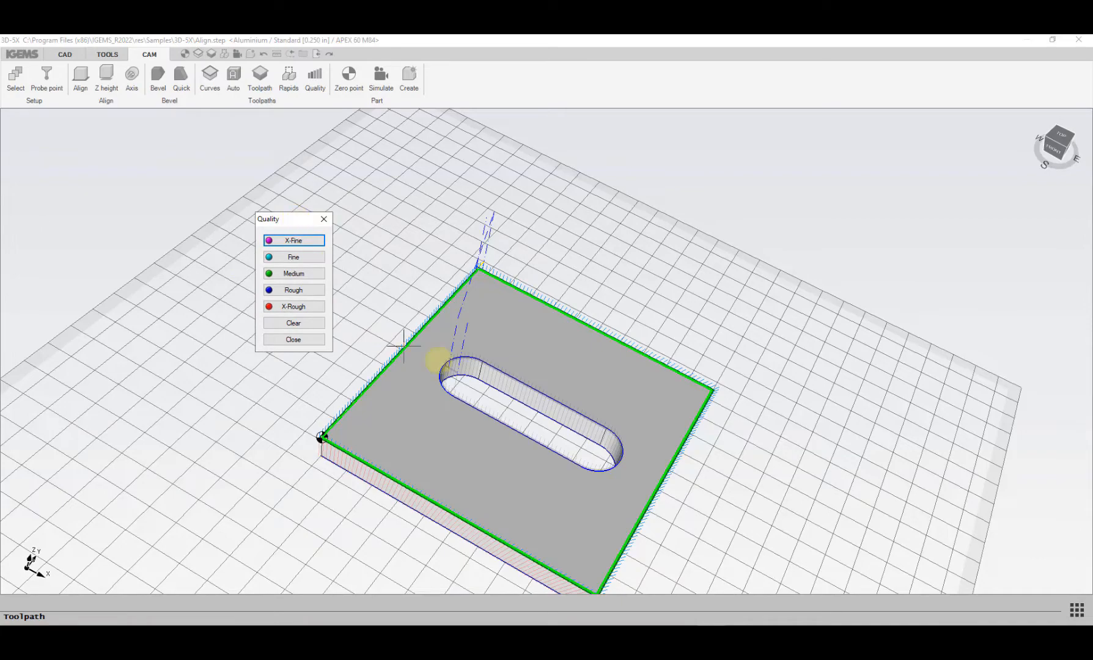
scroll(417, 386, "up", 2)
scroll(419, 386, "down", 2)
middle_click_drag(419, 386, 422, 337)
left_click(275, 275)
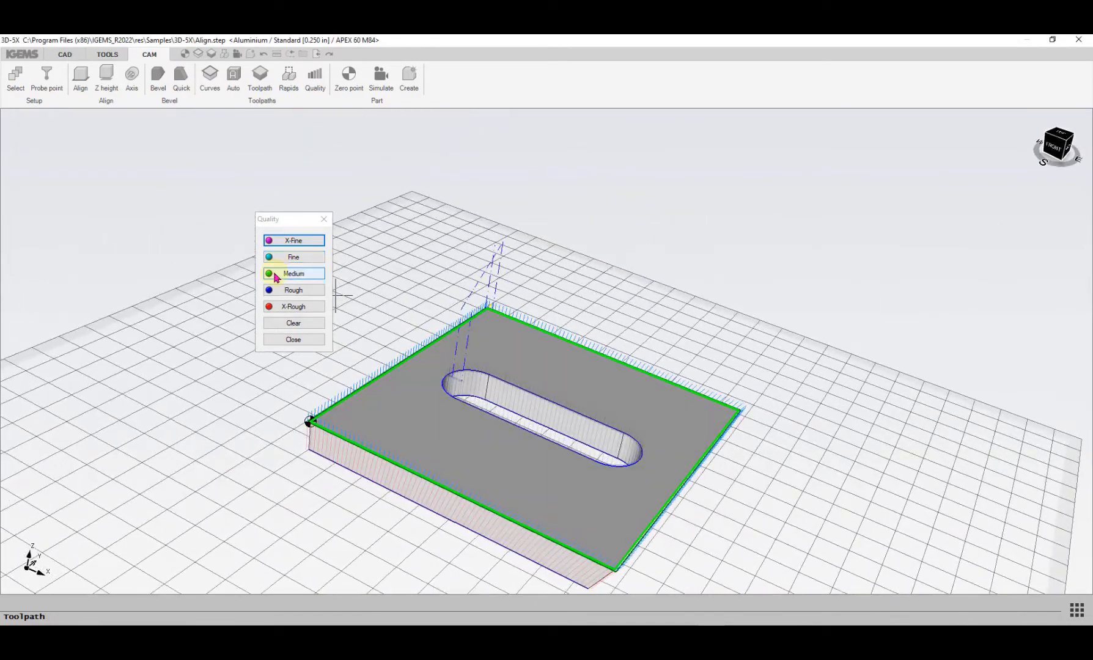
left_click(293, 289)
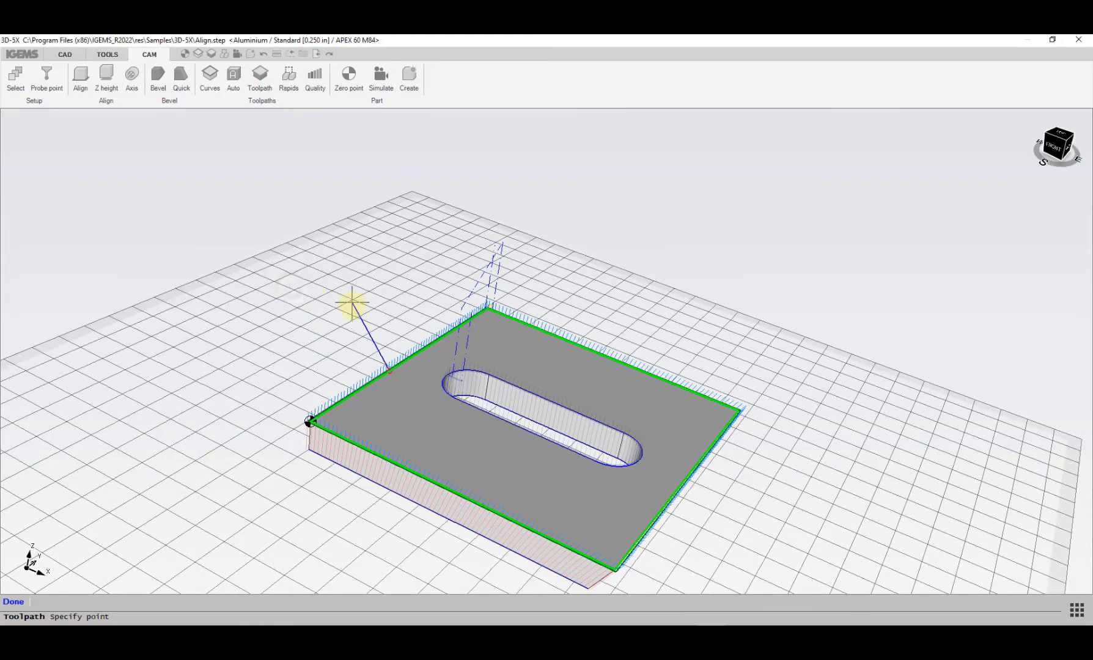
middle_click_drag(354, 305, 420, 377)
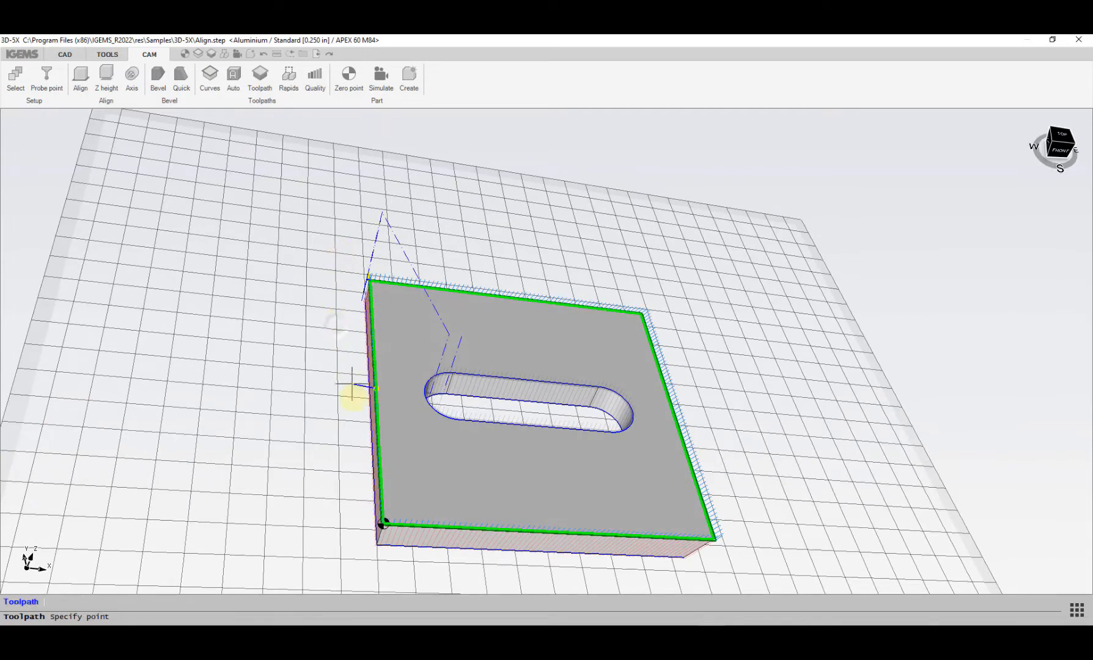
left_click(346, 478)
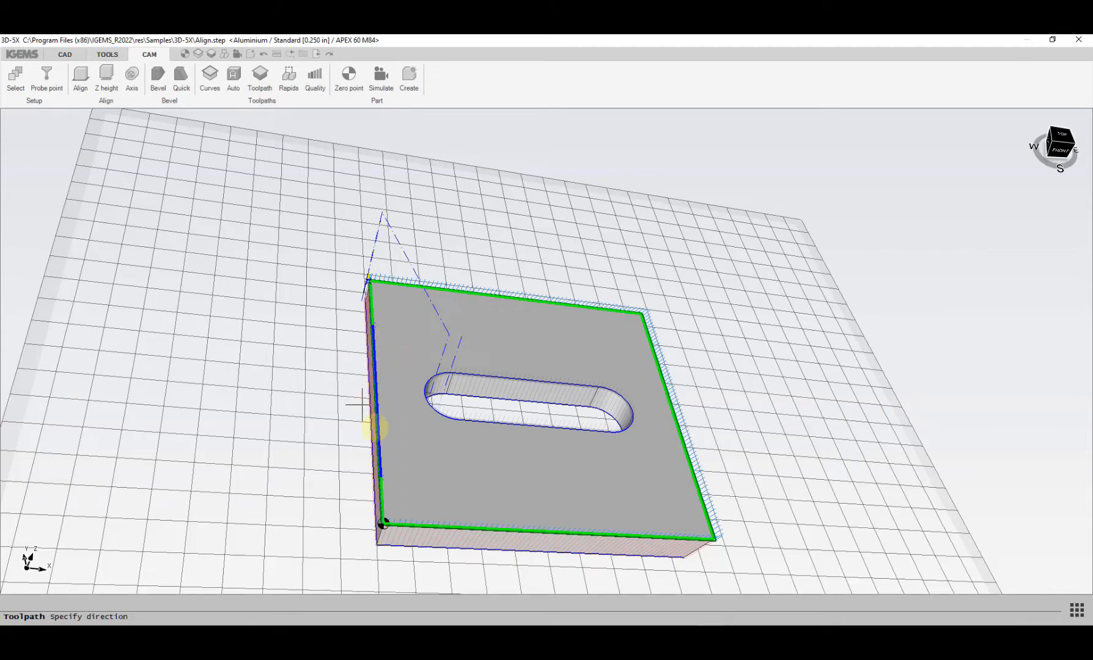
left_click(341, 383)
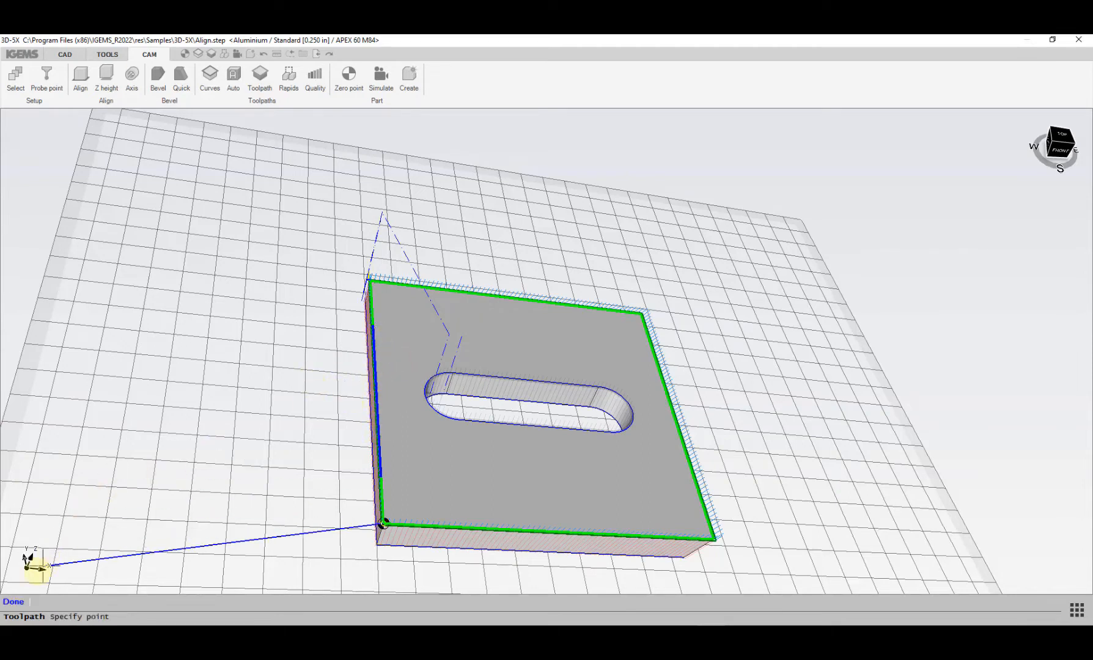
left_click(14, 603)
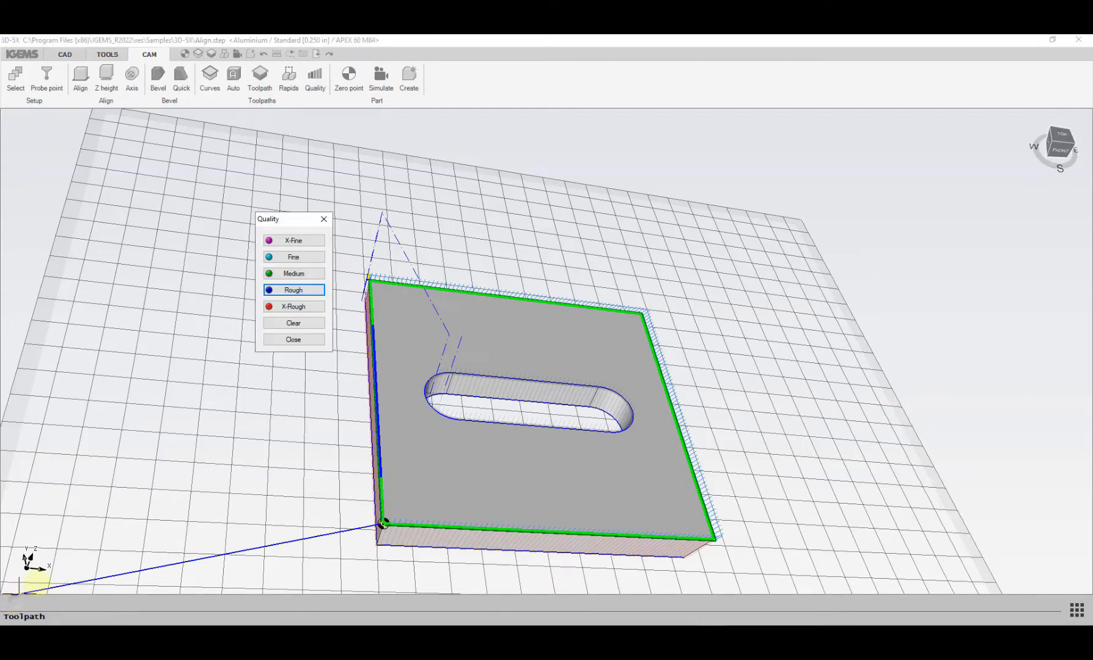
left_click(293, 339)
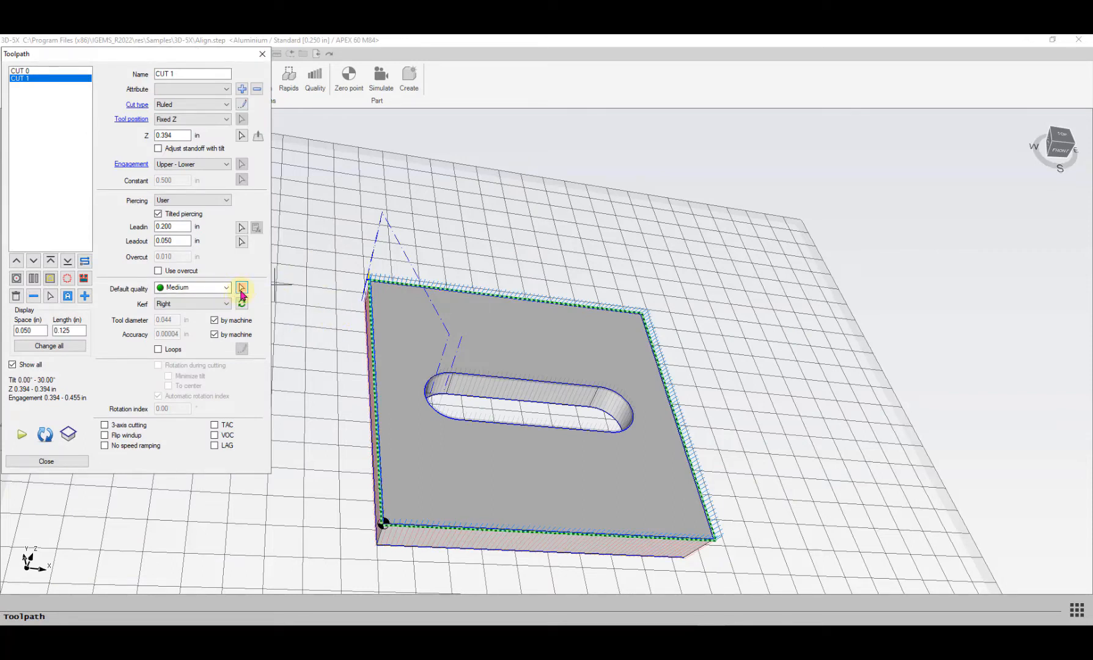
Step: Compare the slot and outer contour toolpaths' quality settings and review the outer contour's individual quality sections
left_click(43, 71)
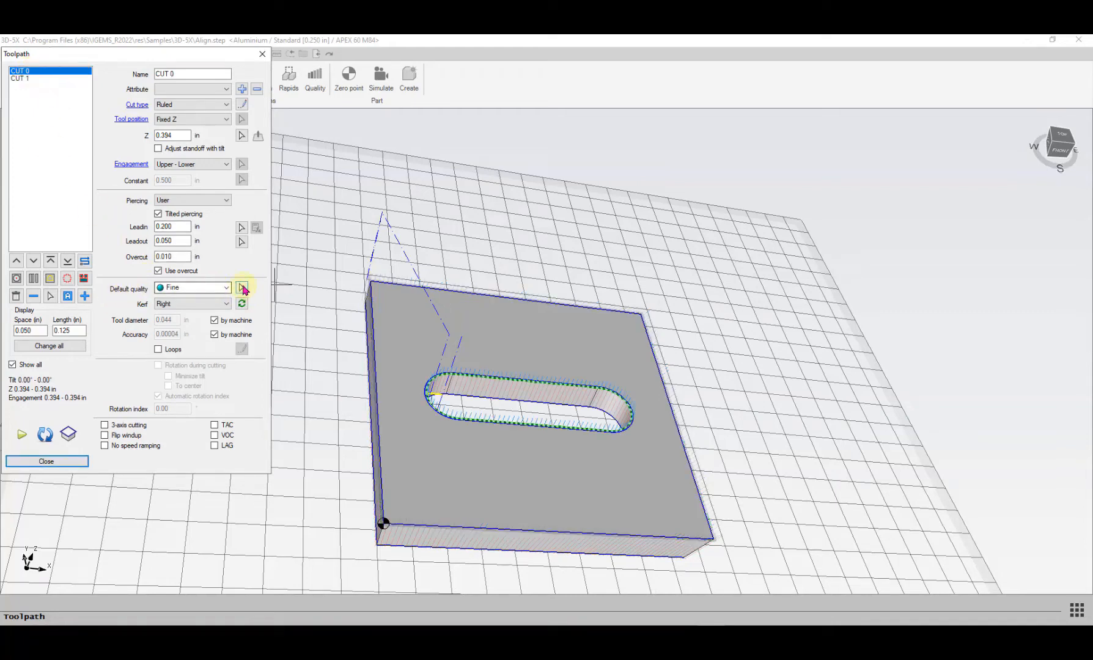
left_click(23, 79)
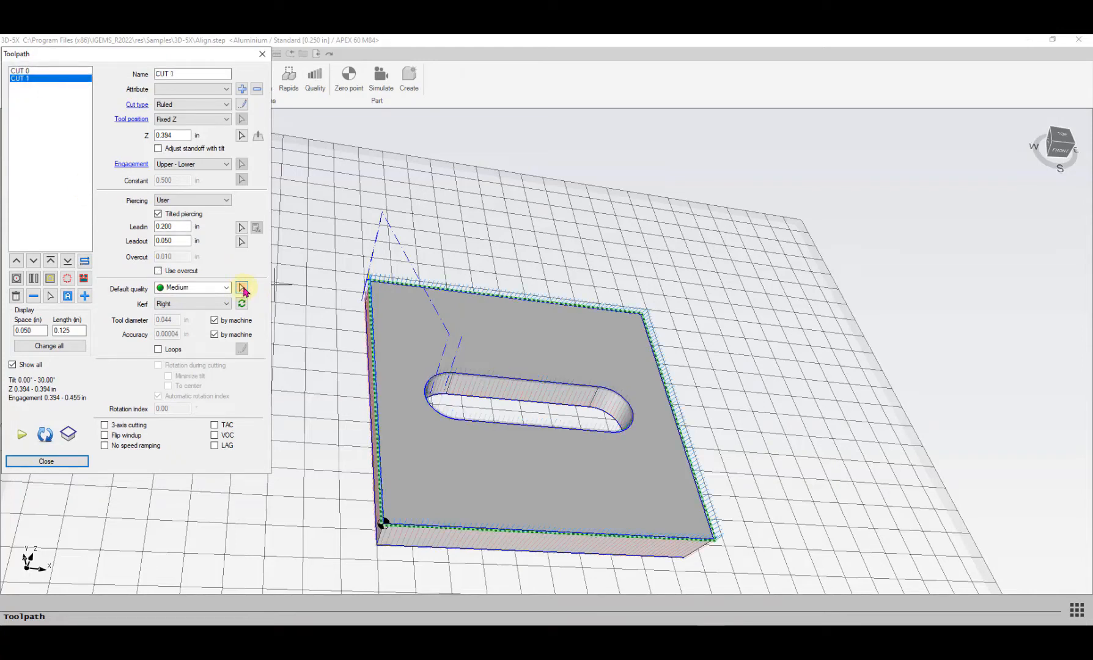
key("Return")
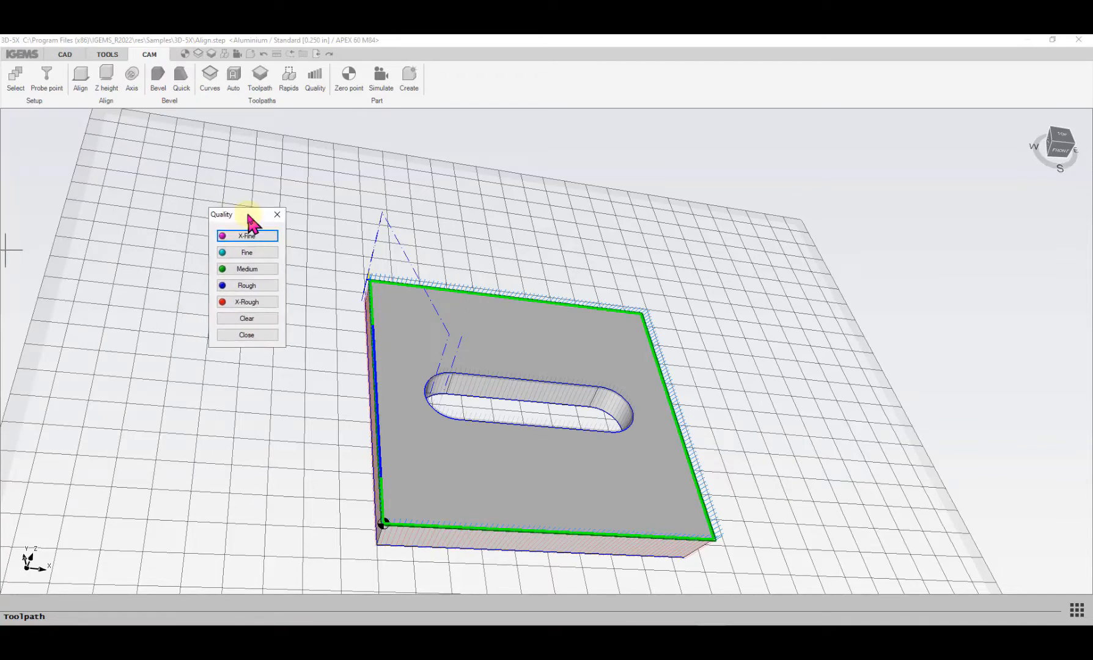
left_click(246, 336)
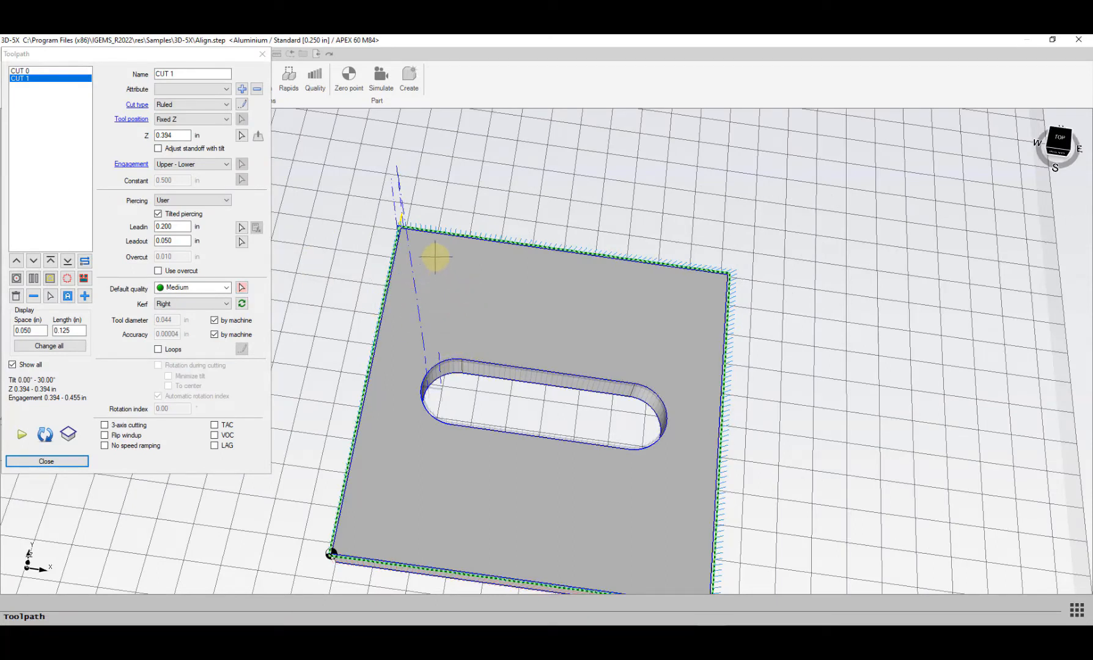
Step: Set the outer contour toolpath's leadout to 0 and turn on its overcut with a value of -0.02 in
left_click(180, 244)
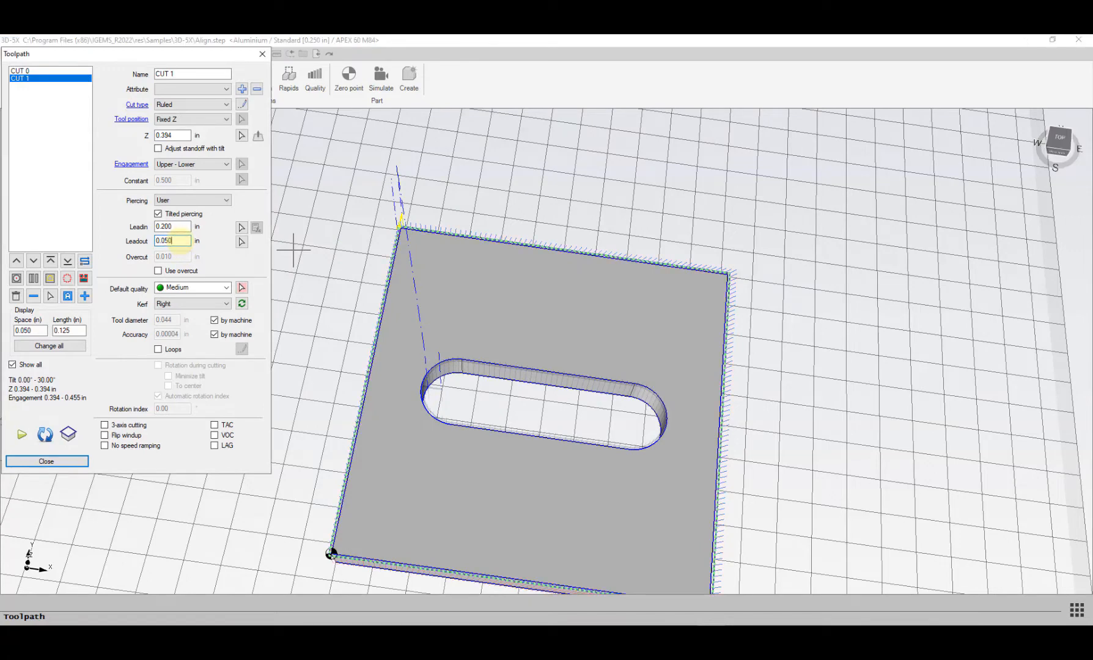
left_click_drag(173, 240, 115, 244)
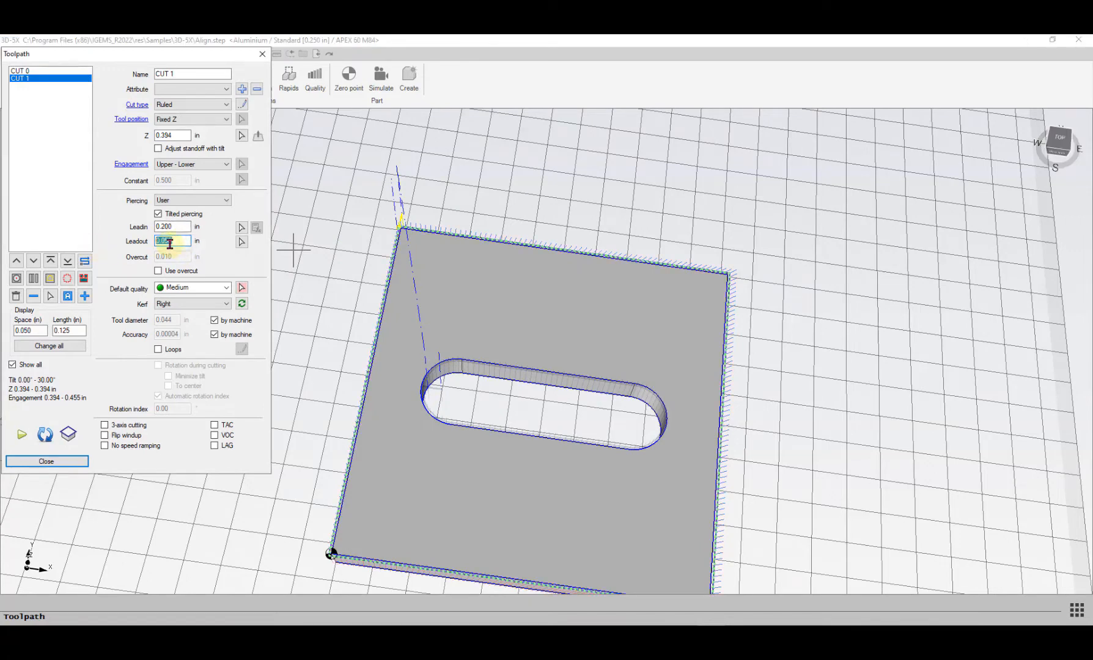
scroll(404, 224, "up", 8)
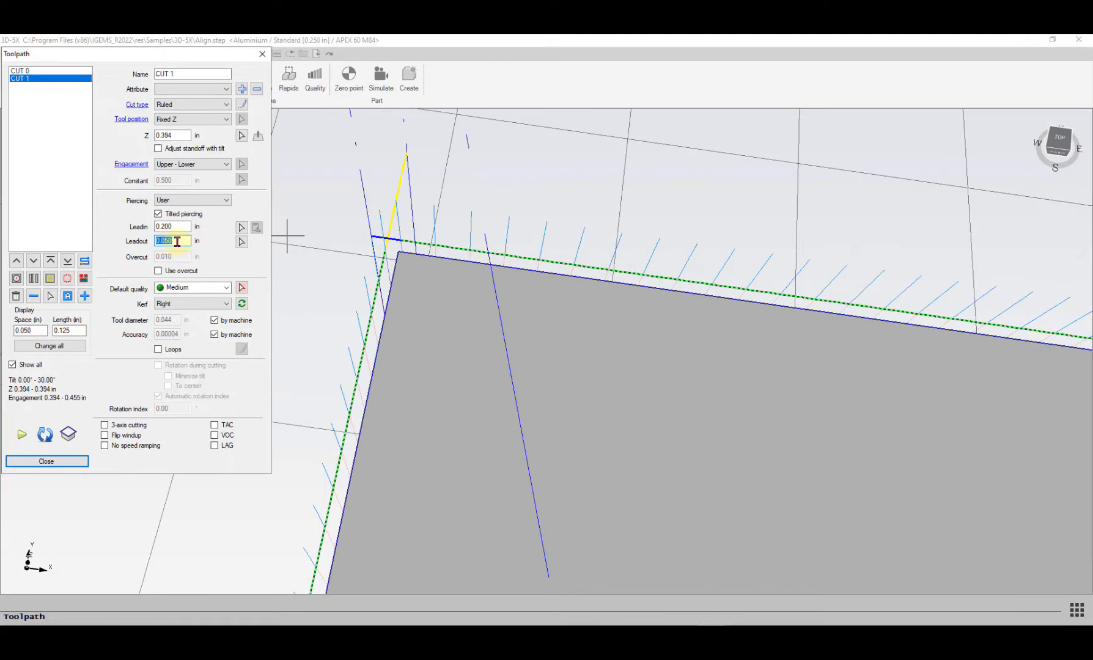
left_click(159, 271)
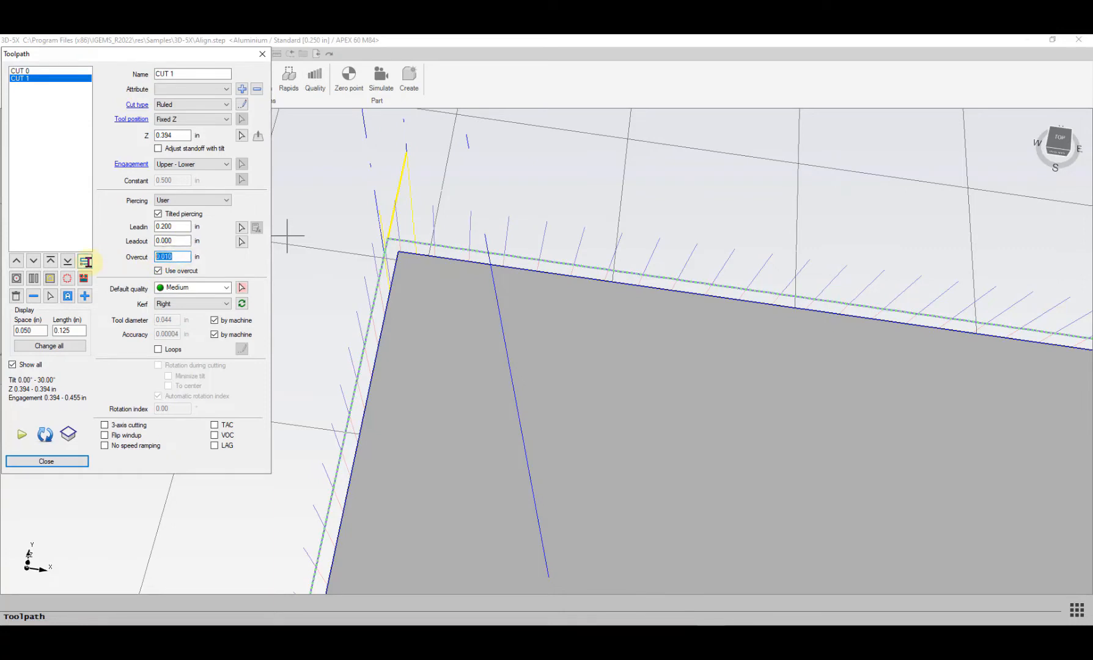
type("-0")
type(".02")
left_click(182, 242)
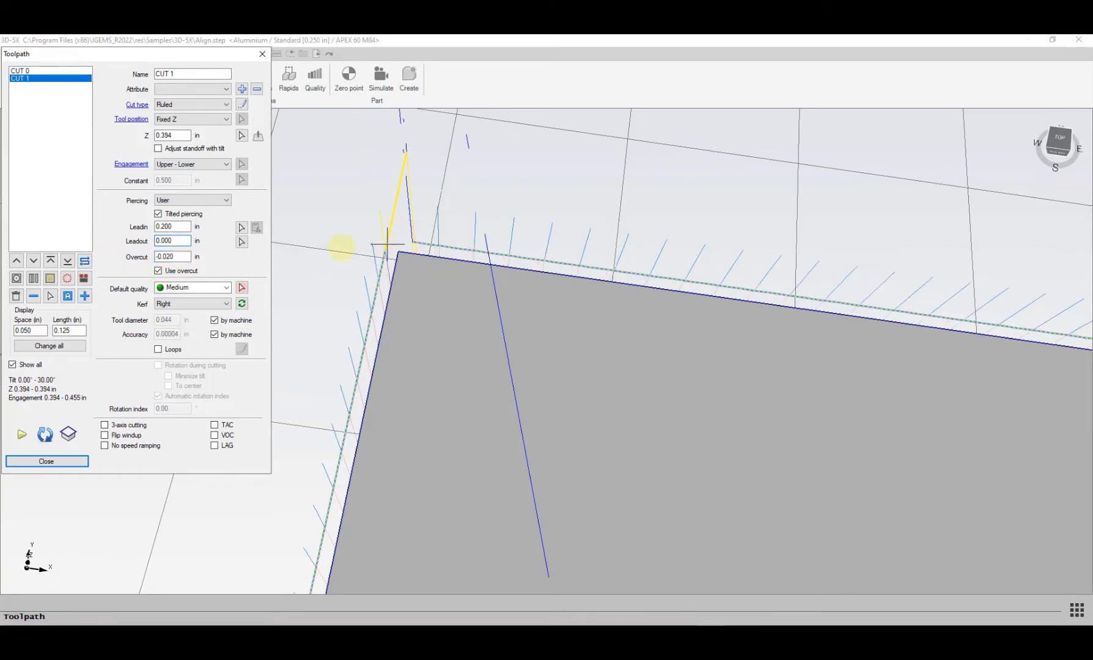
Step: Set the outer contour toolpath's overcut to -0.05 in and inspect the gap at the plate's corner
left_click_drag(180, 256, 121, 264)
type("-.05")
left_click(175, 242)
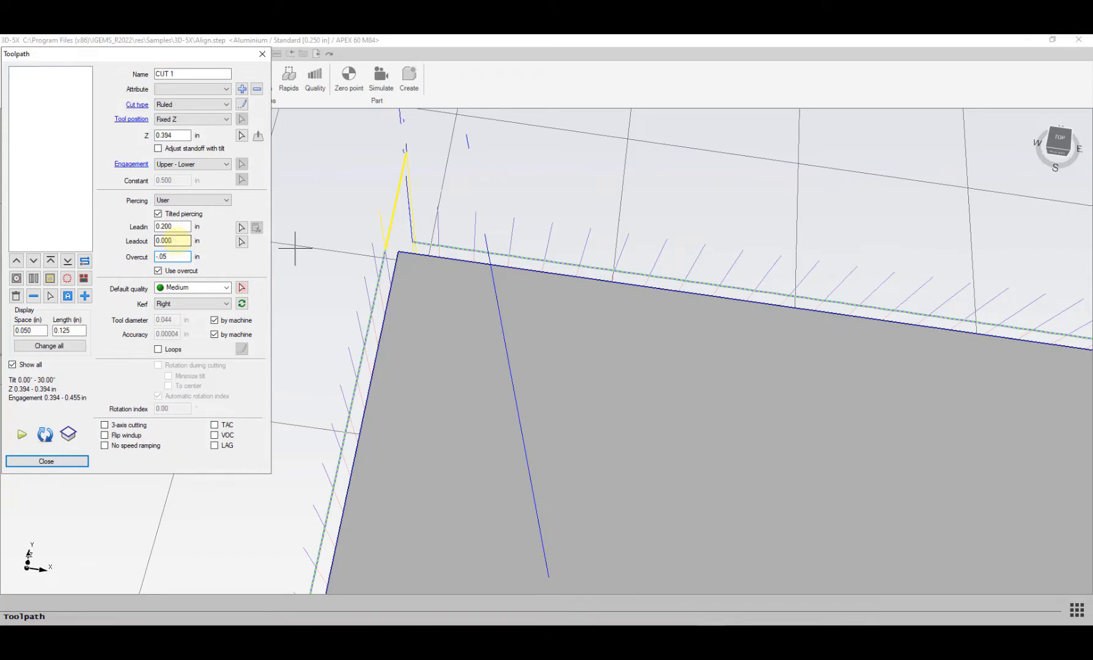
scroll(430, 242, "up", 3)
scroll(430, 239, "down", 1)
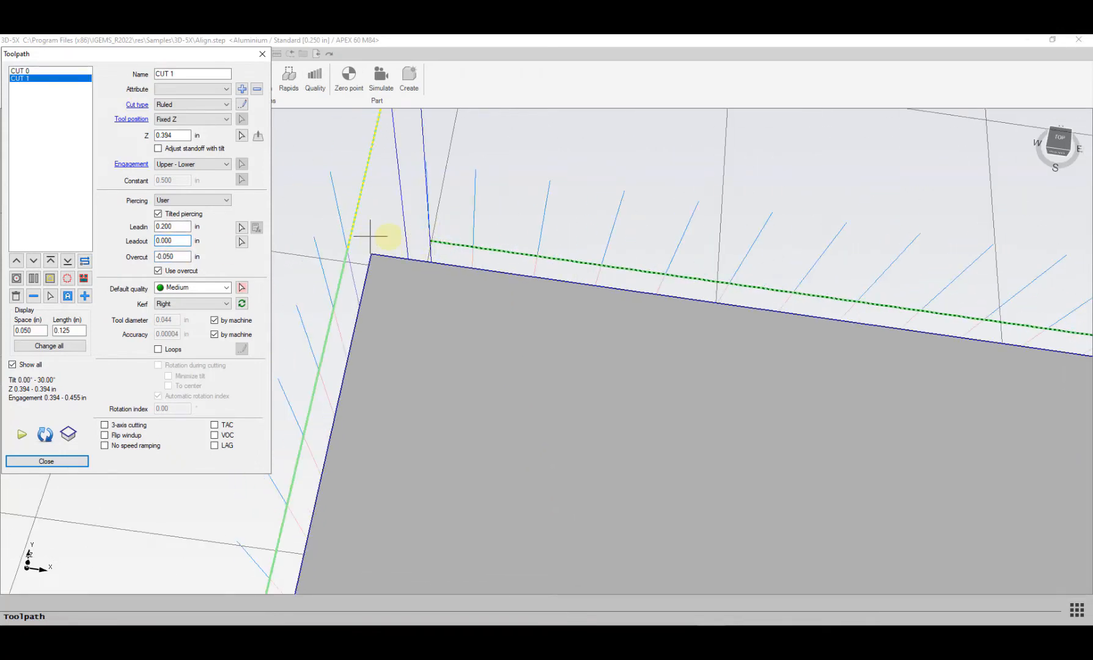
scroll(431, 241, "down", 8)
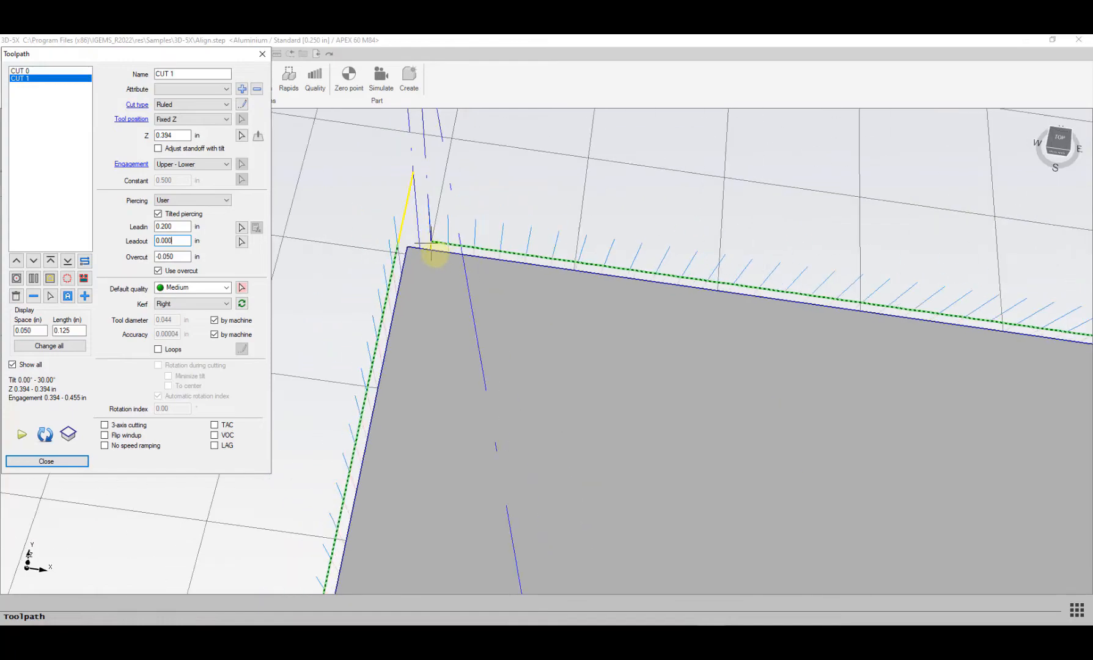
middle_click_drag(379, 241, 356, 224)
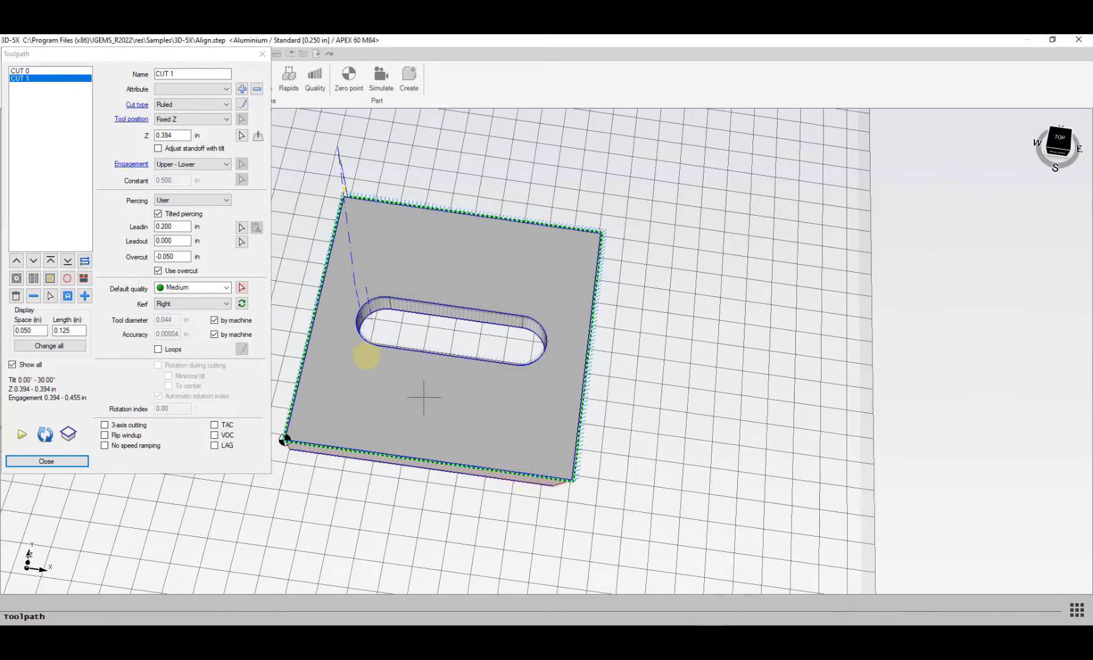
Step: Add a 0.060 in jet off/on microjoint with 0.118 in leadin and leadout on the plate's front edge
left_click(67, 280)
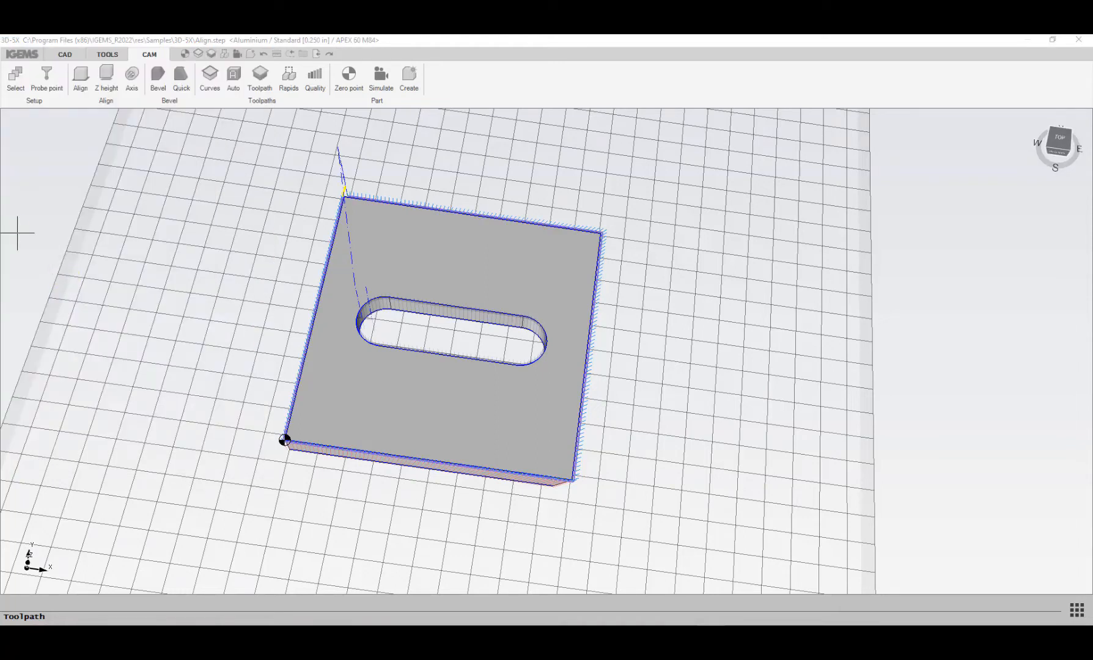
left_click_drag(289, 236, 226, 258)
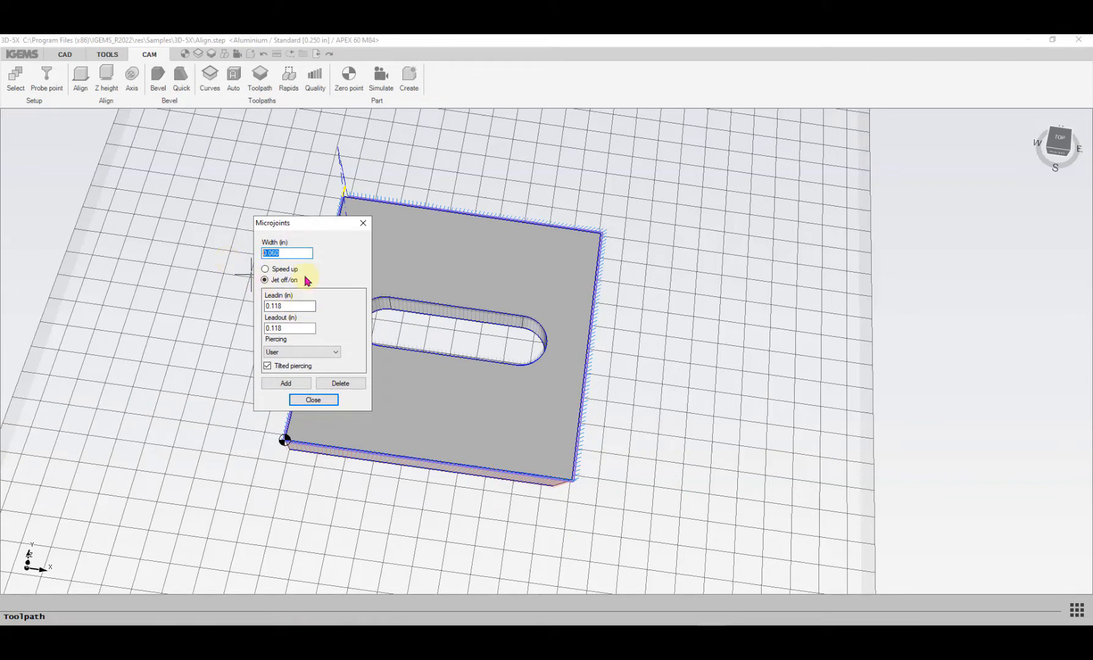
left_click_drag(290, 306, 244, 336)
left_click(286, 328)
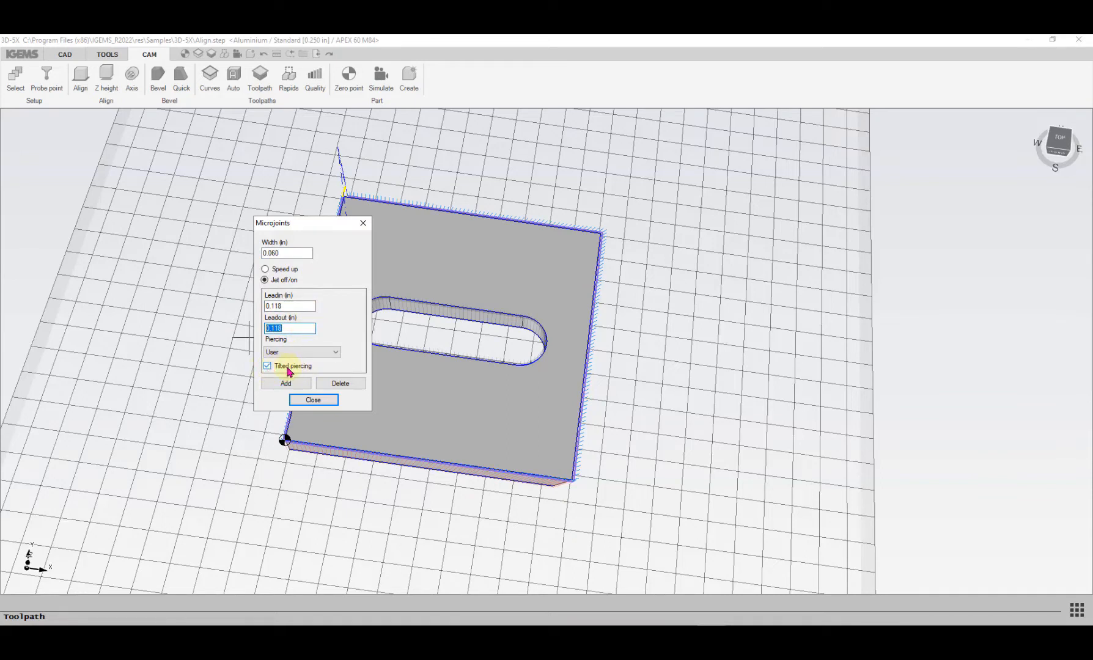
left_click(286, 384)
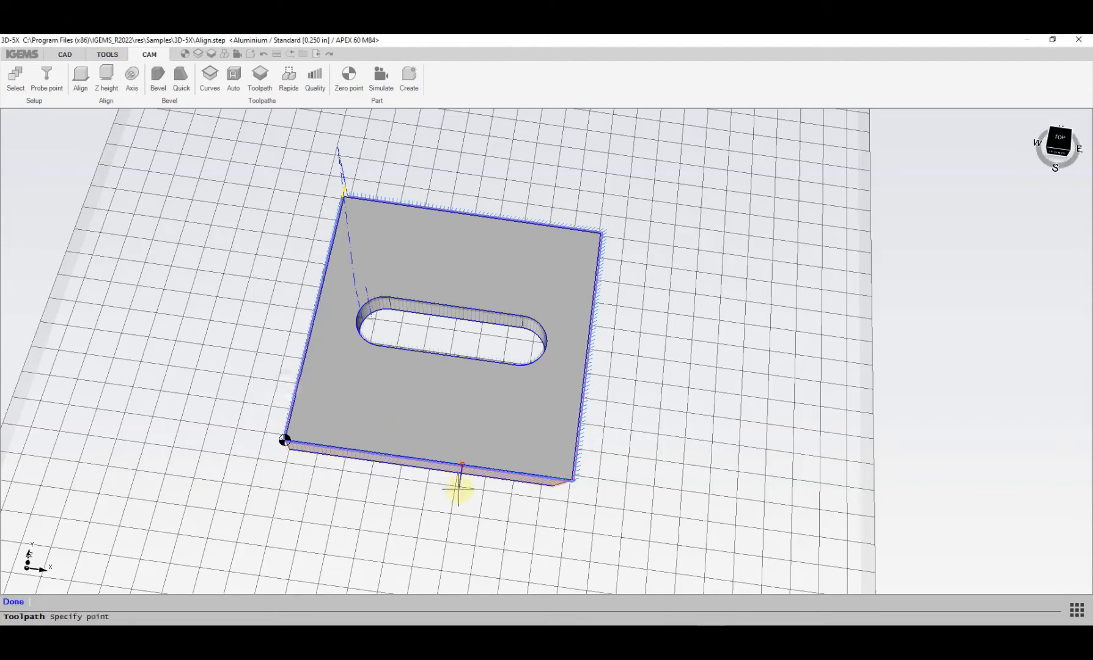
left_click(501, 502)
scroll(504, 492, "up", 5)
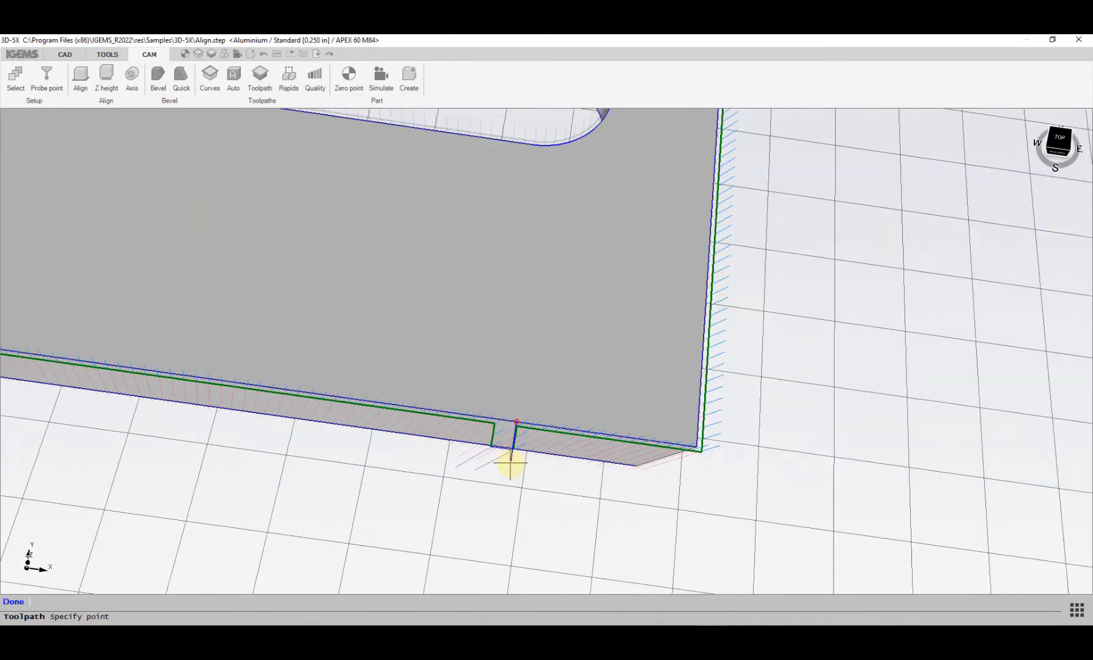
right_click(511, 463)
scroll(527, 453, "down", 4)
middle_click_drag(525, 477, 469, 388)
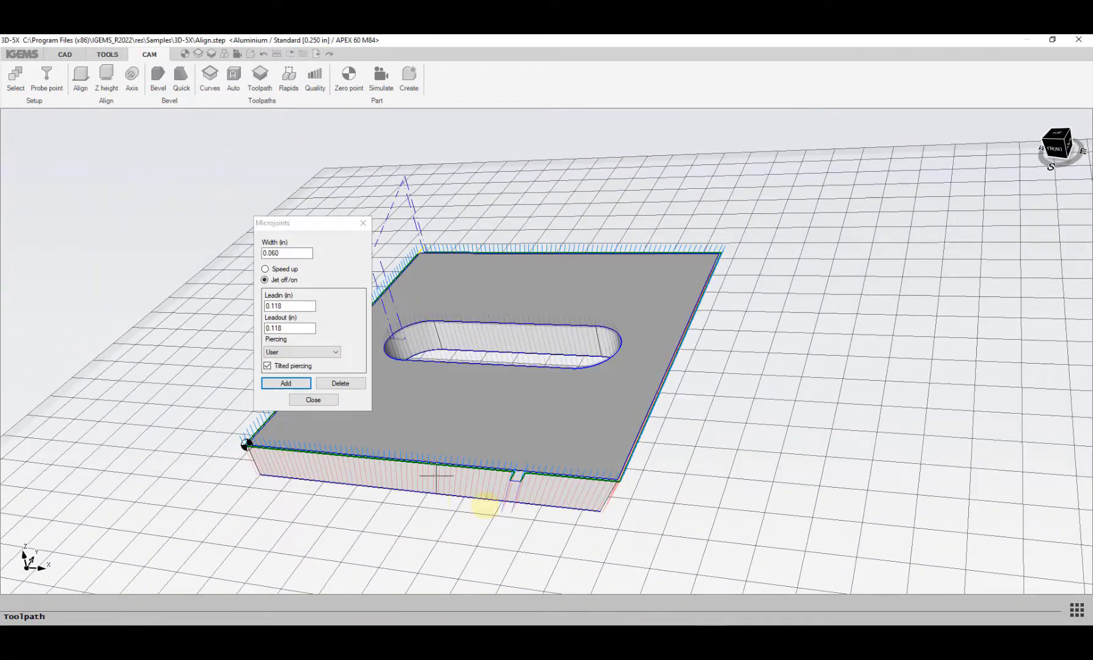
Step: Replace the microjoint on the plate's front edge with a new 0.060 in jet off/on one, then finish the toolpath settings
left_click(346, 389)
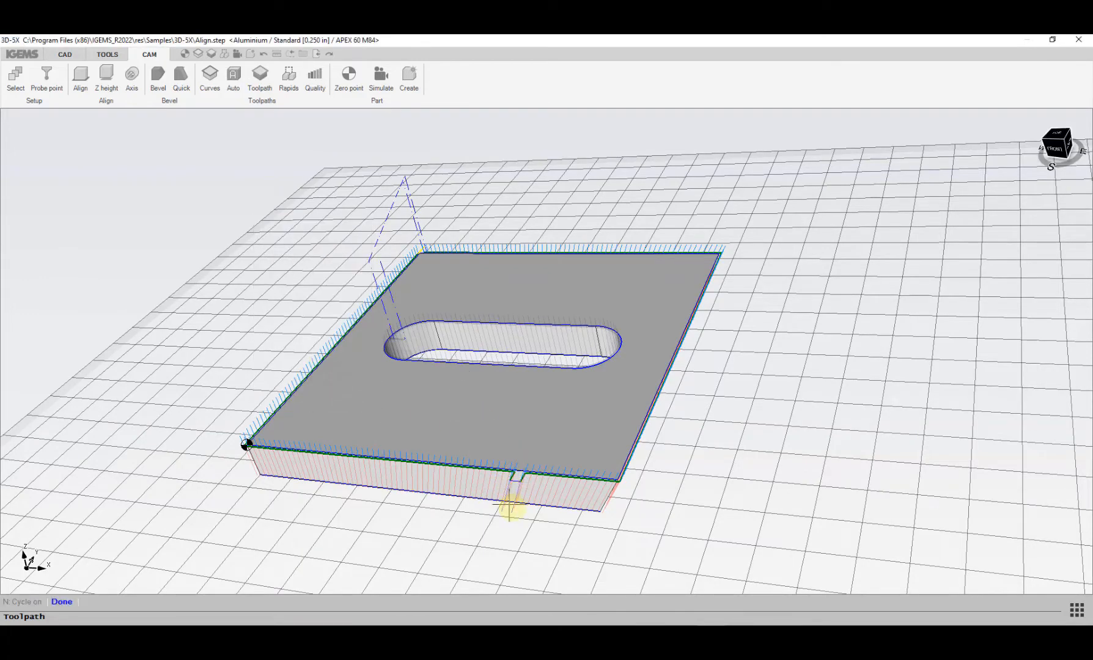
left_click(516, 485)
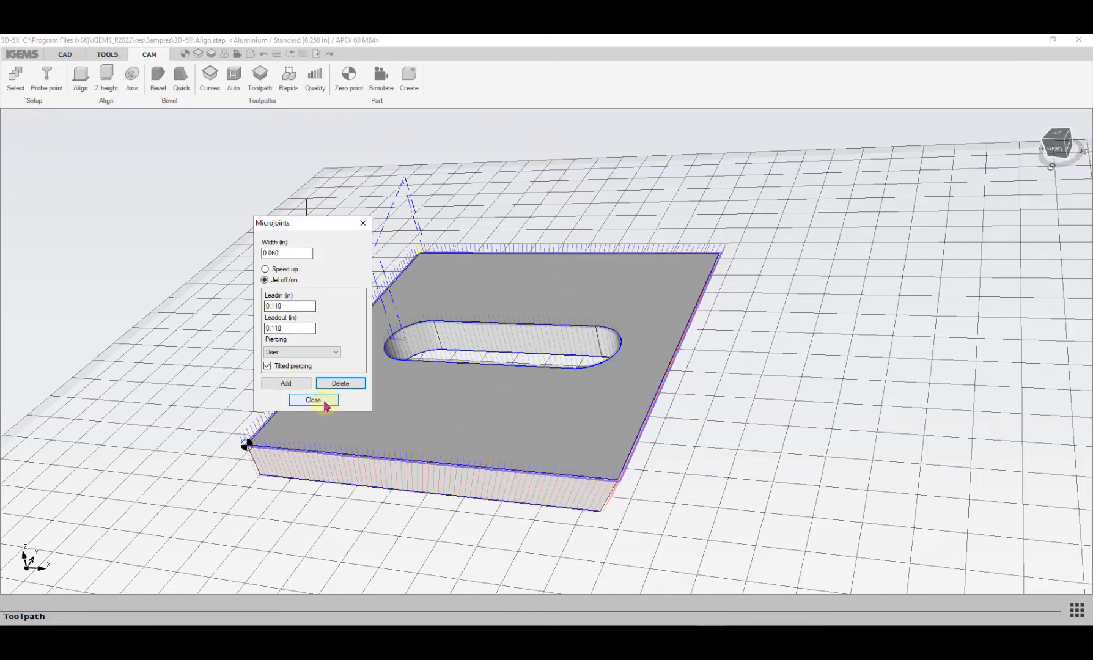
left_click(286, 383)
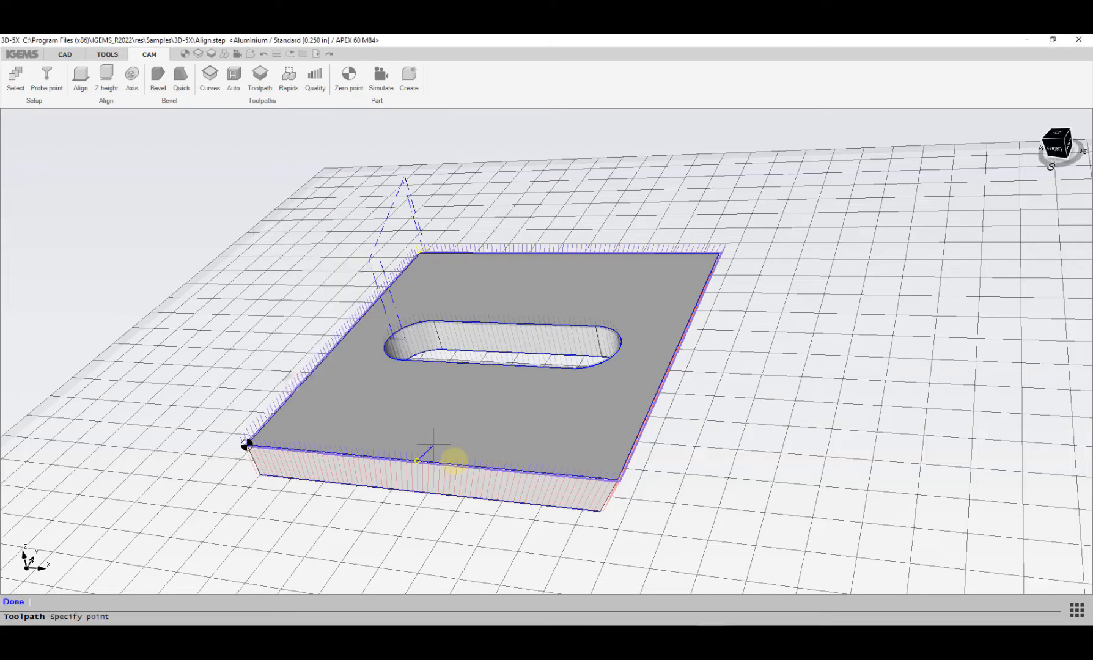
left_click(516, 472)
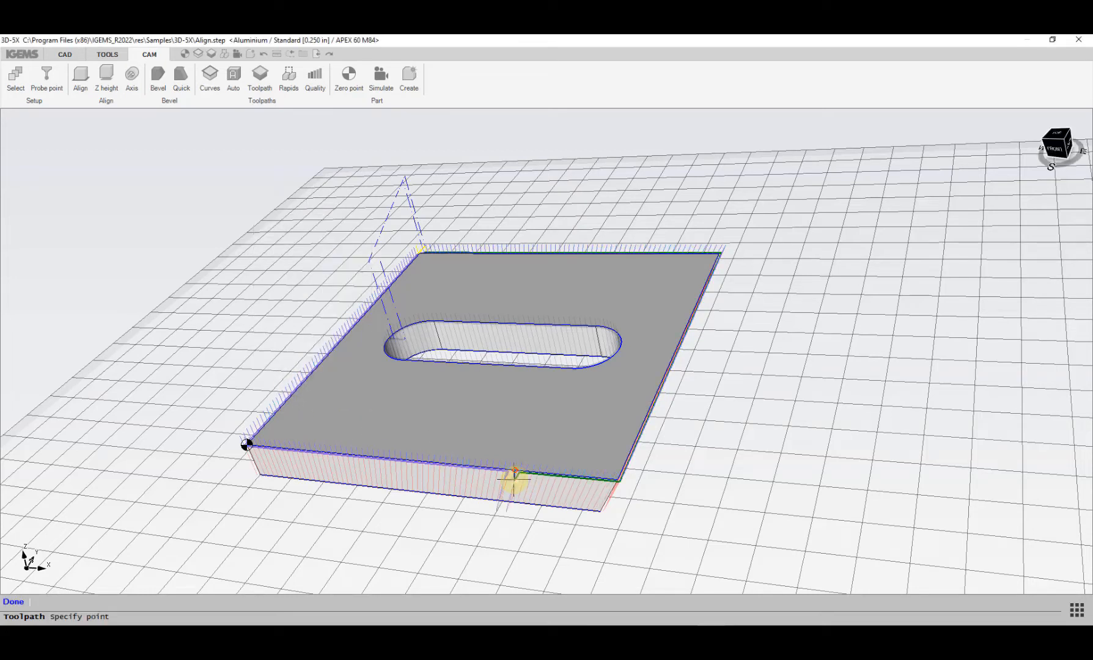
right_click(493, 458)
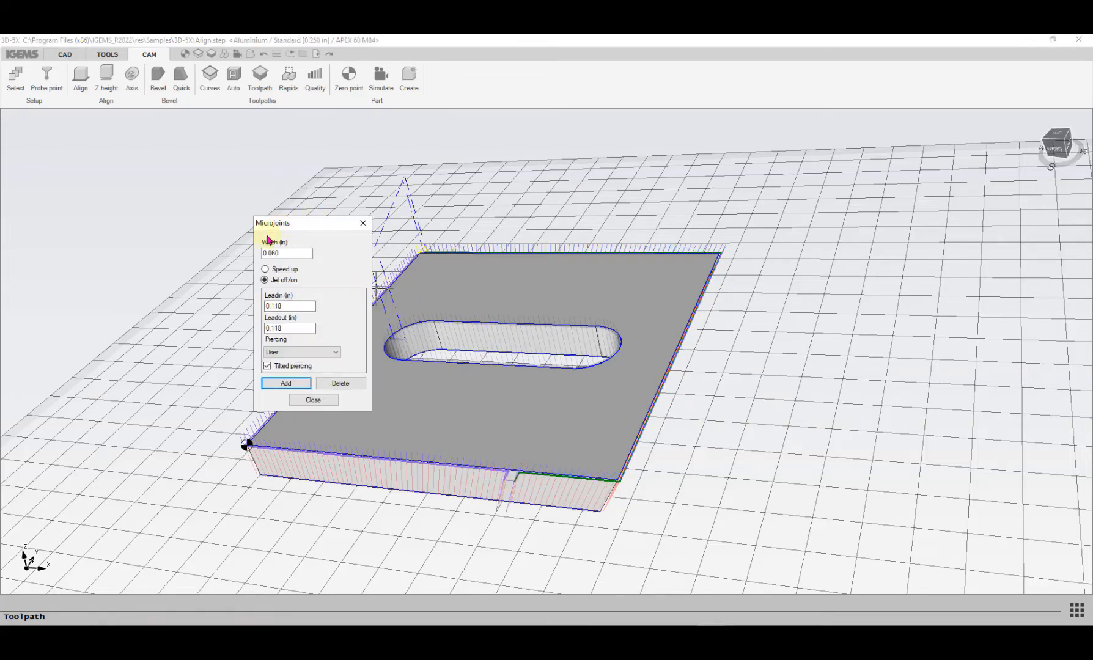
left_click(311, 402)
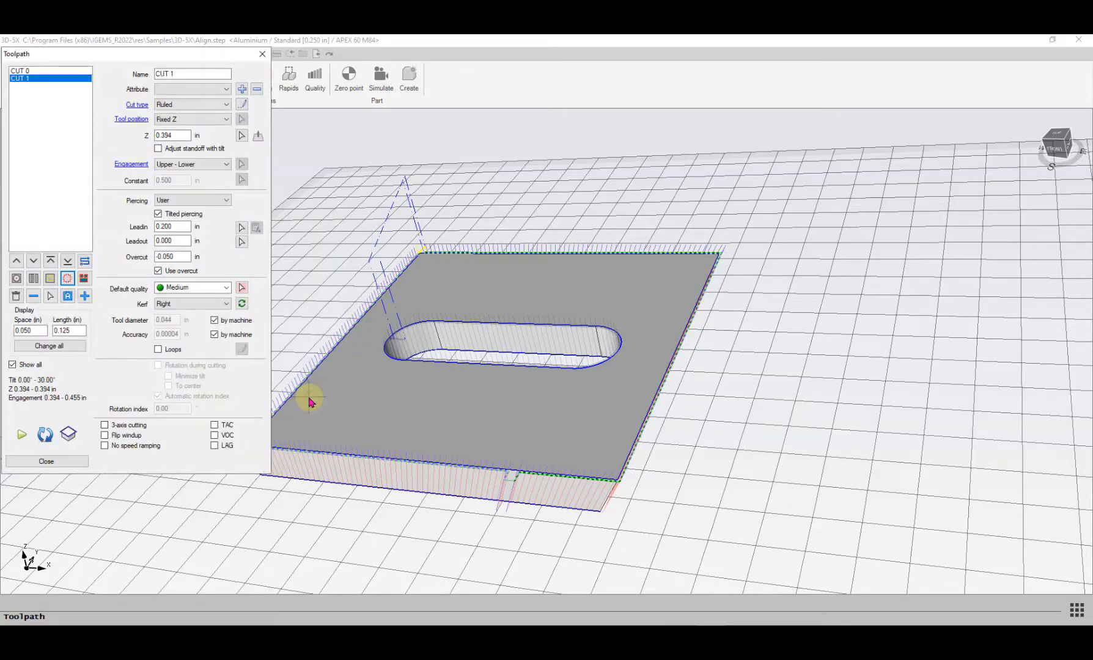
middle_click_drag(456, 406, 477, 376)
left_click(47, 463)
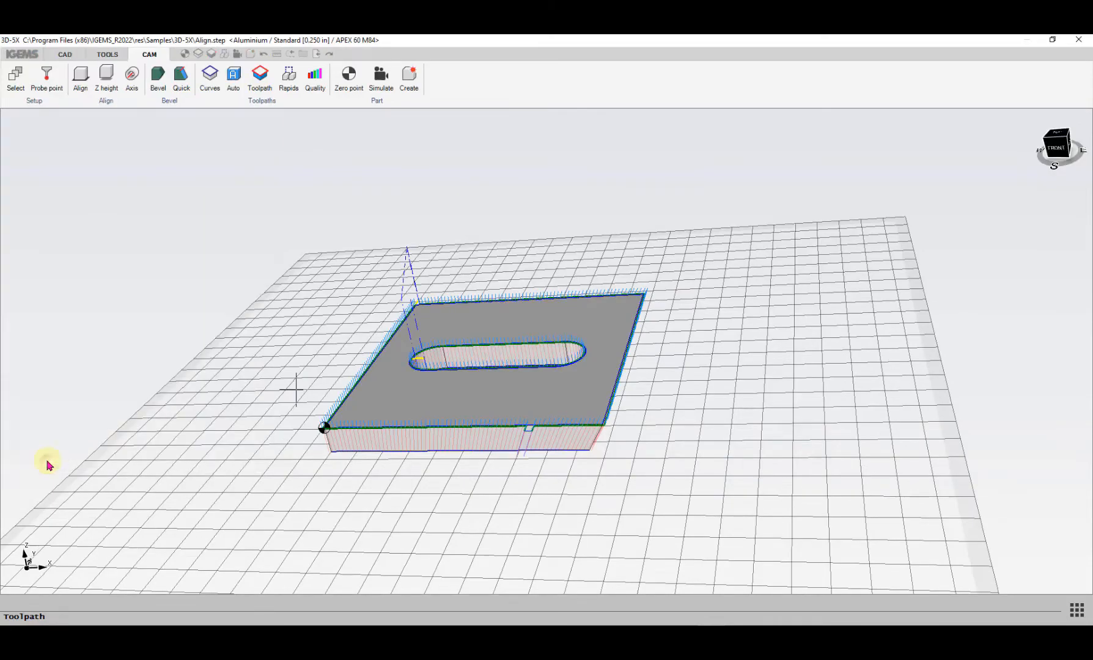
Step: Apply a 0.5 in offset distance to all rapid moves
middle_click_drag(487, 381, 344, 399)
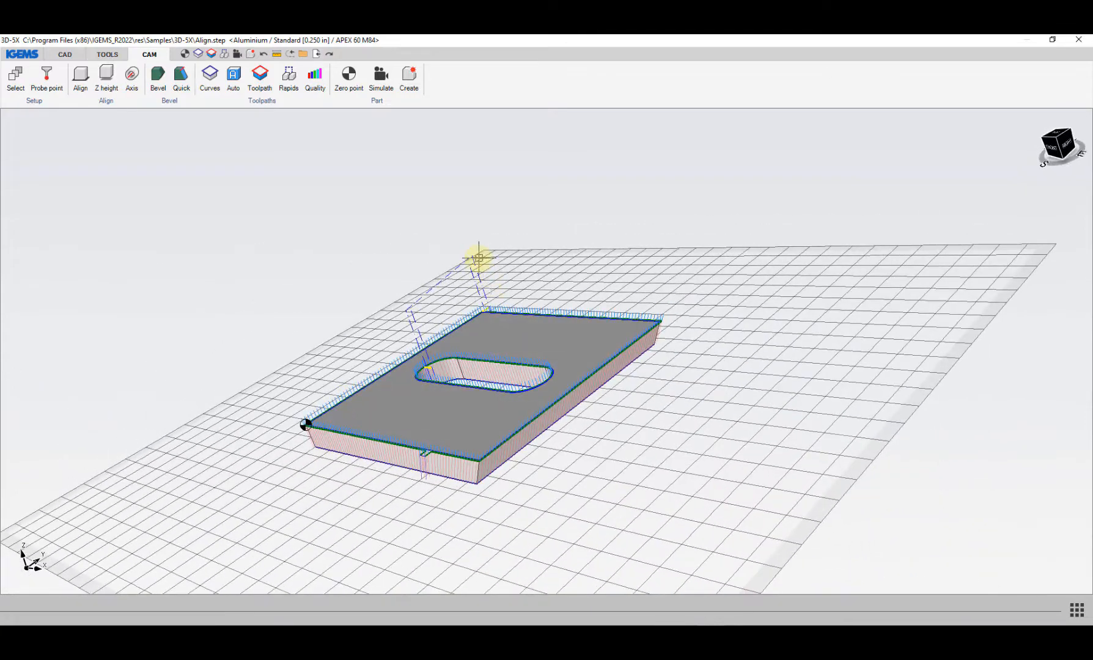
scroll(468, 275, "up", 5)
scroll(468, 274, "down", 4)
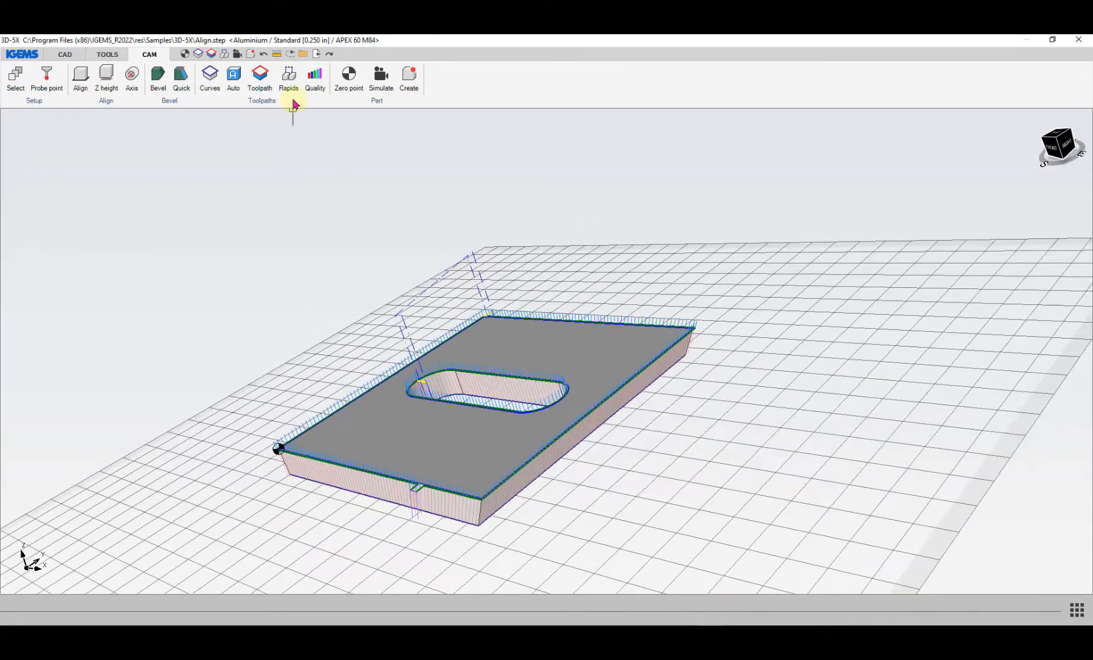
left_click(288, 77)
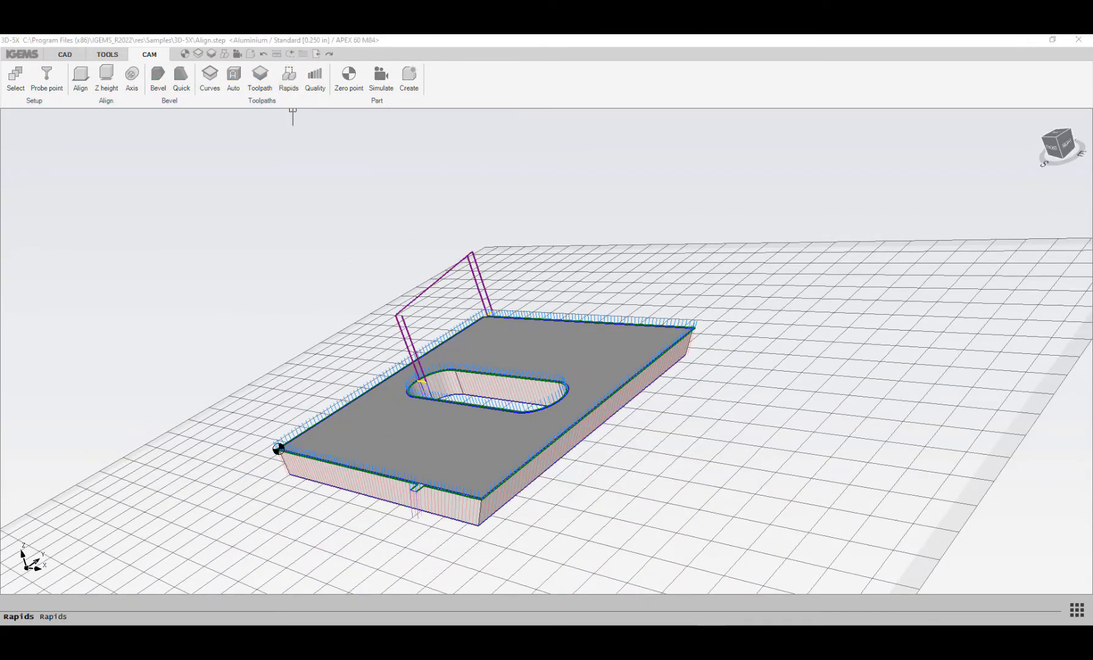
left_click_drag(346, 129, 261, 175)
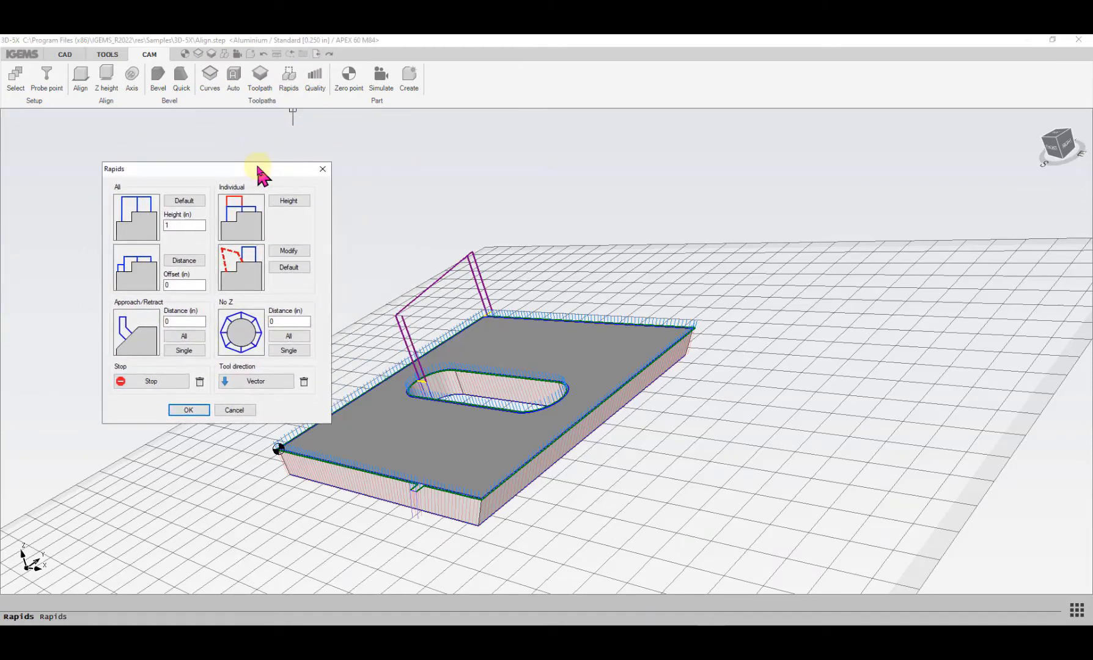
left_click(184, 203)
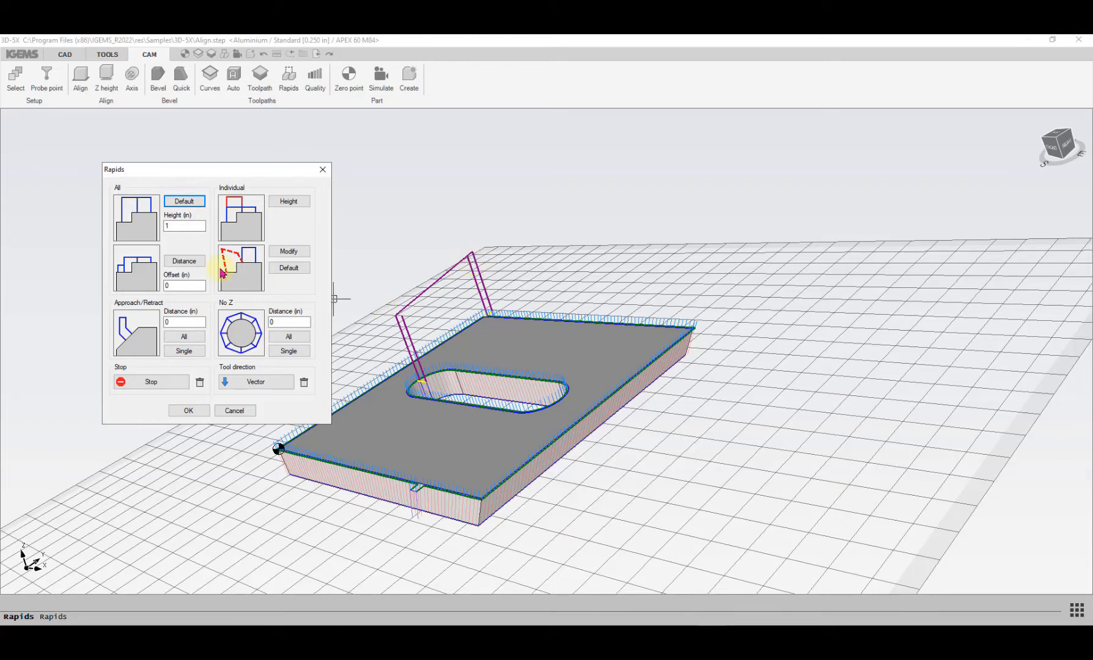
left_click(172, 285)
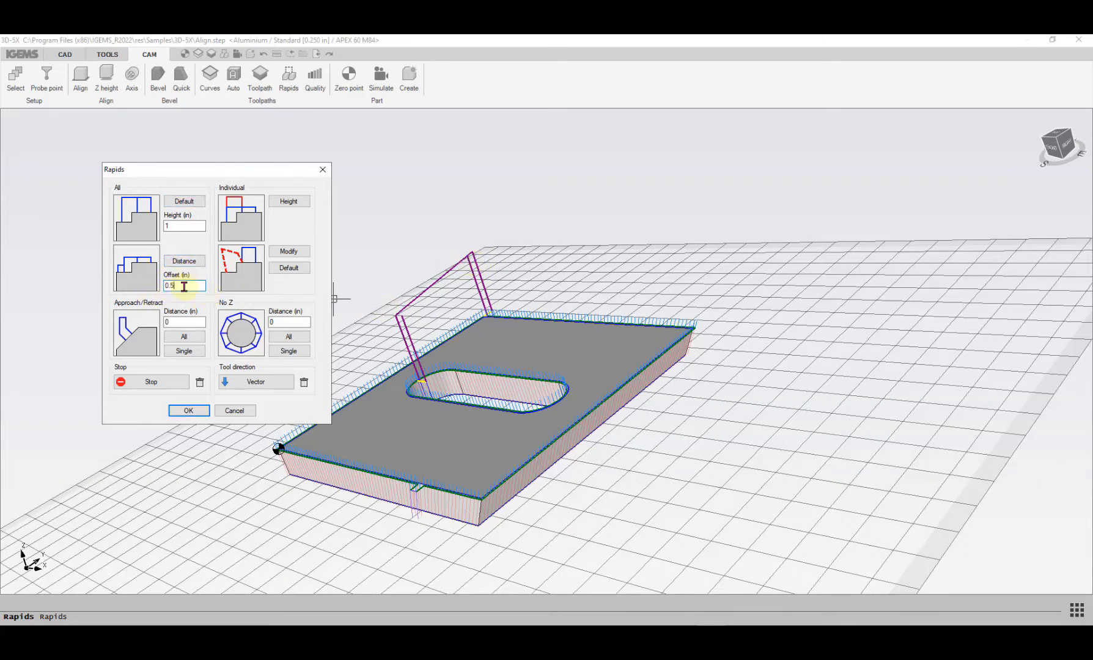
left_click_drag(166, 288, 183, 284)
left_click(184, 266)
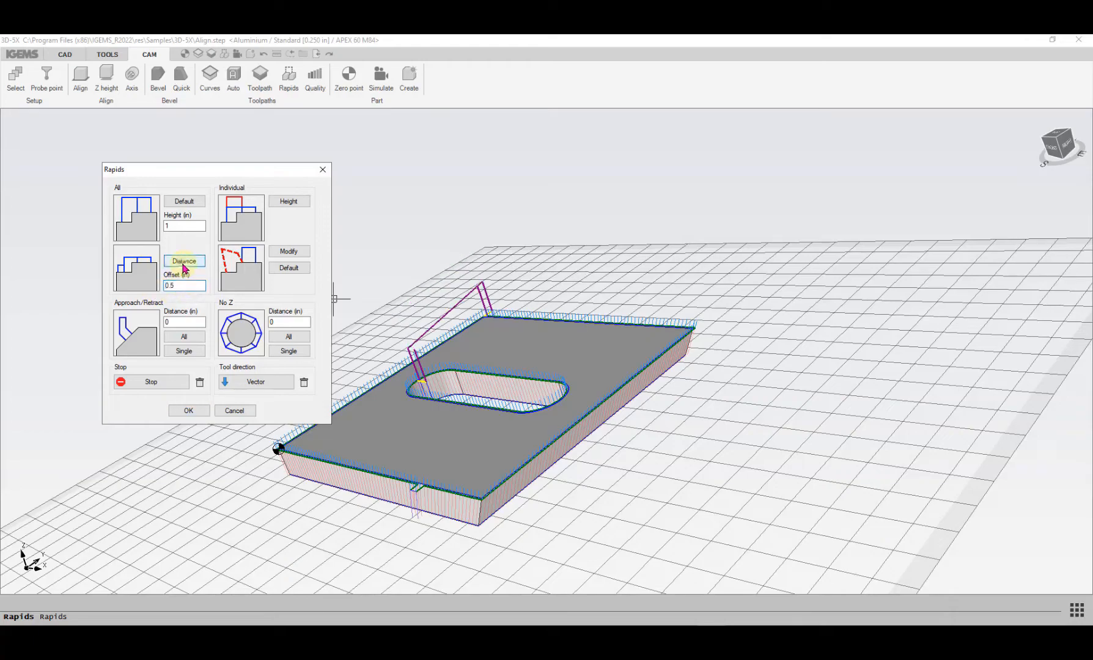
Step: Set the individual height of the rapid between the slot and the outer contour to 2 in
scroll(403, 346, "up", 3)
middle_click_drag(484, 315, 519, 330)
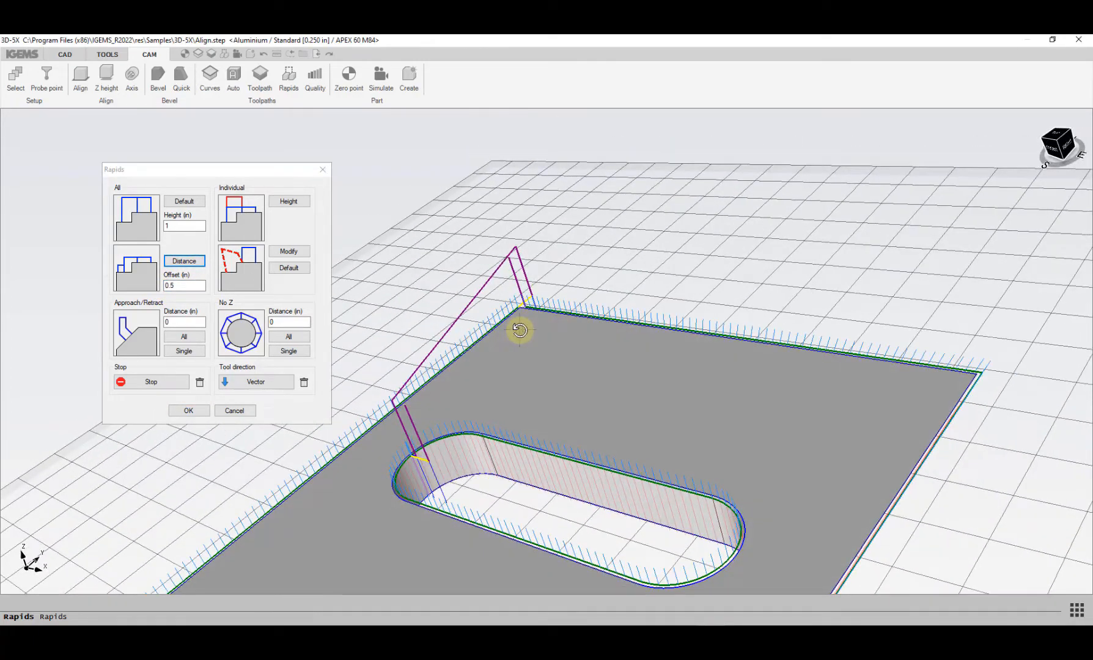
left_click(290, 204)
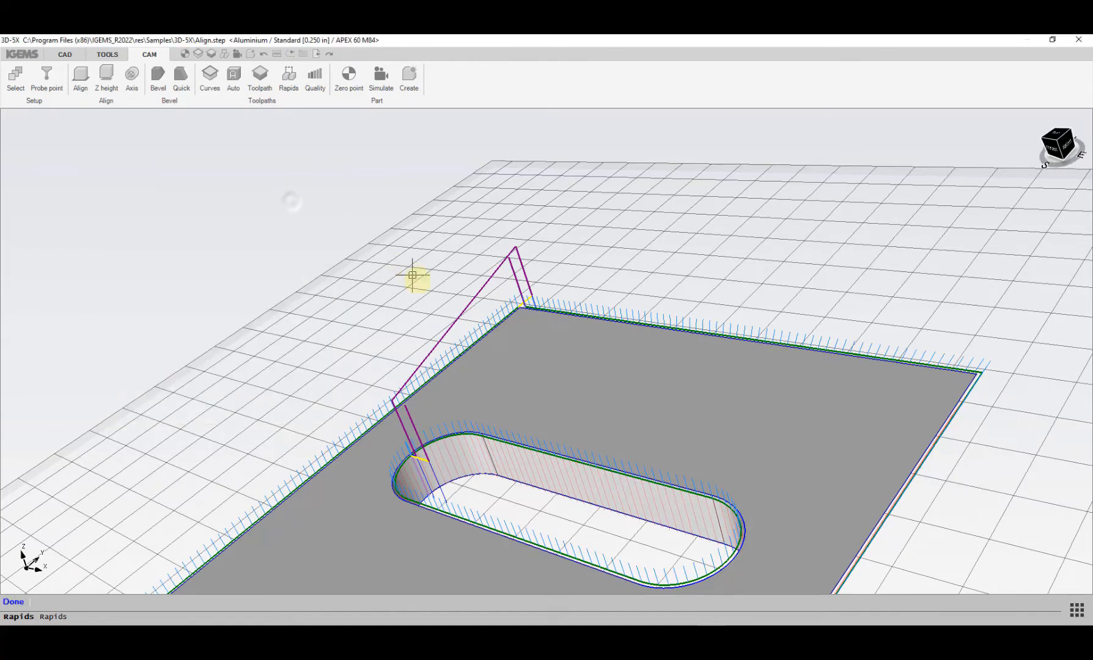
left_click(463, 314)
type("2")
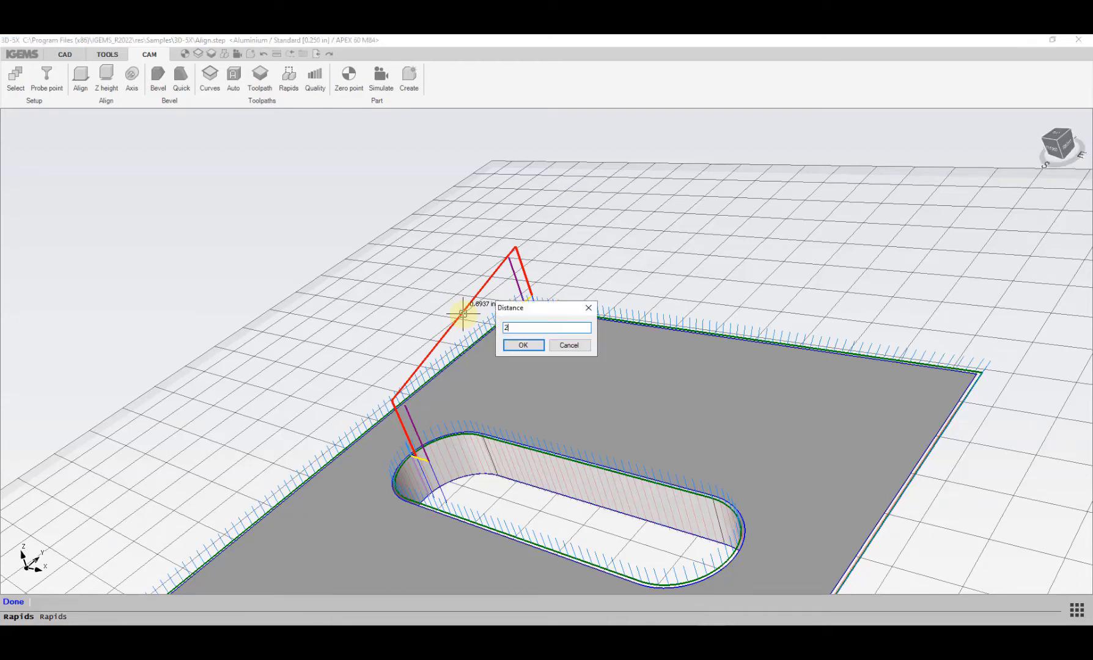
key("Return")
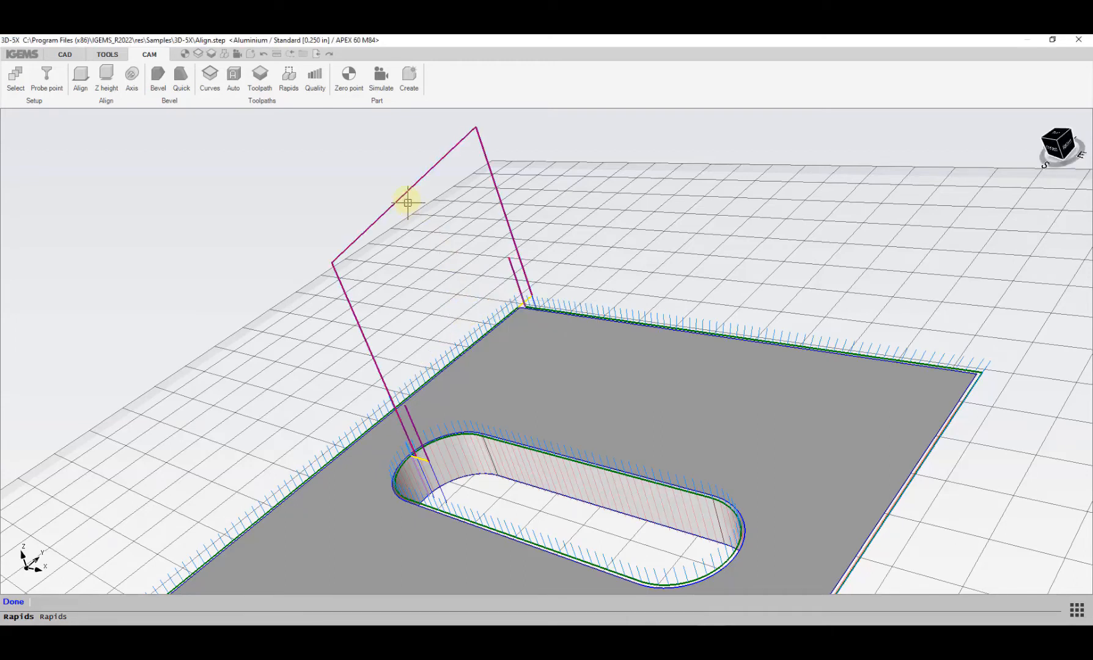
Step: Lower the rapid between the slot and the outer contour freehand, keeping it slightly above the start and end rapids
left_click_drag(407, 211, 435, 301)
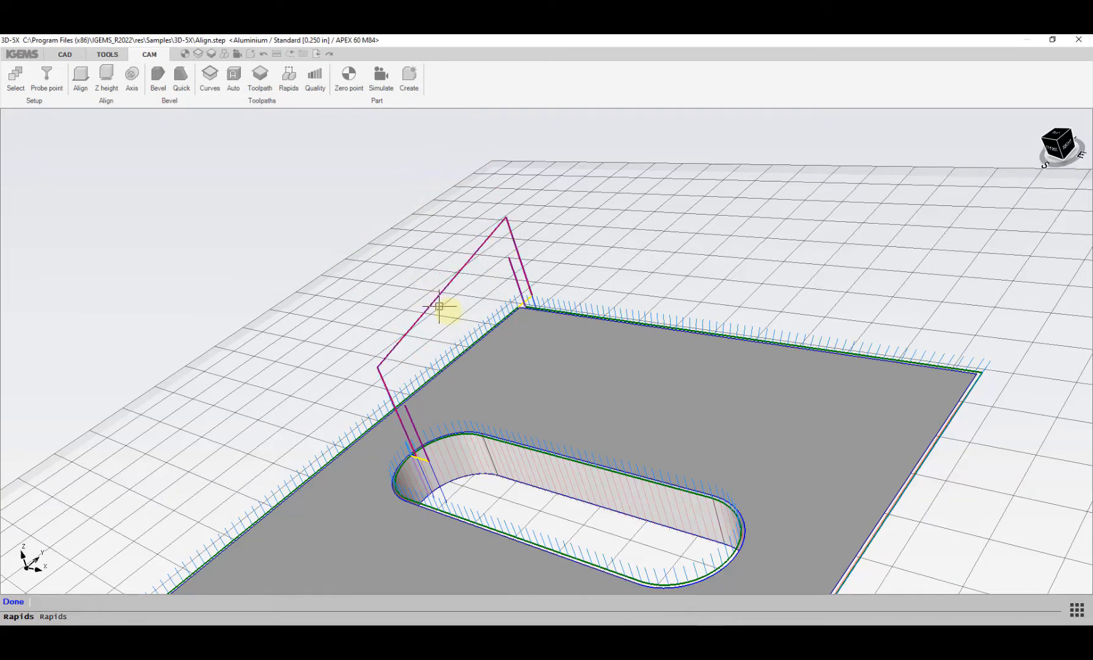
scroll(498, 322, "down", 1)
right_click(425, 347)
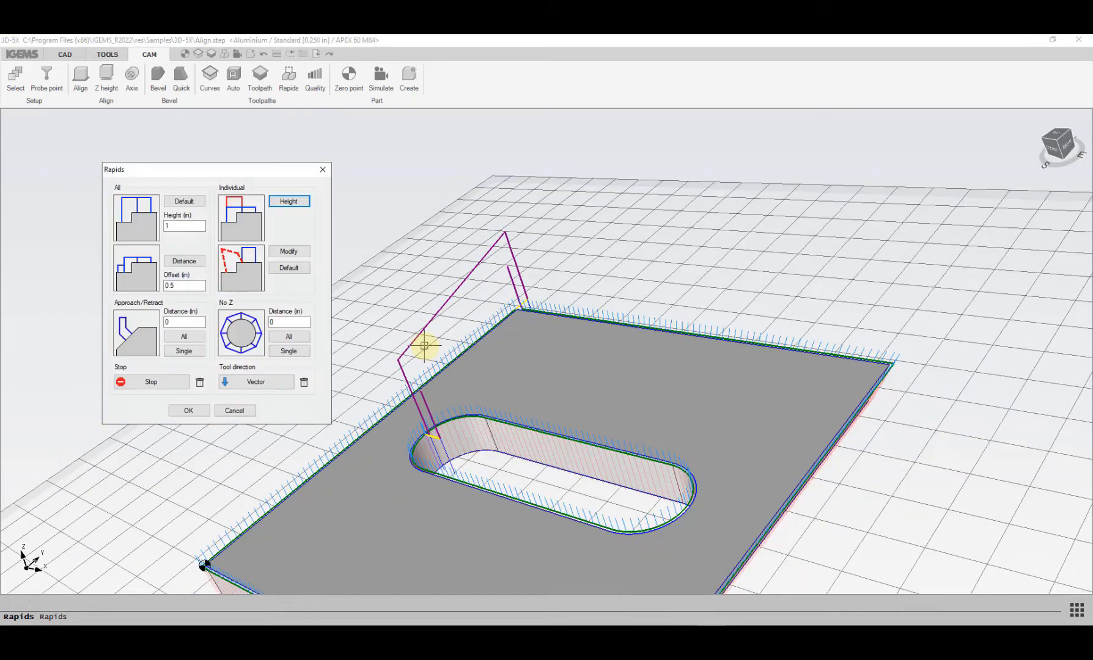
Step: Reset all rapids to the default 1 in height, and reapply the 0.5 in offset distance to them
left_click(187, 202)
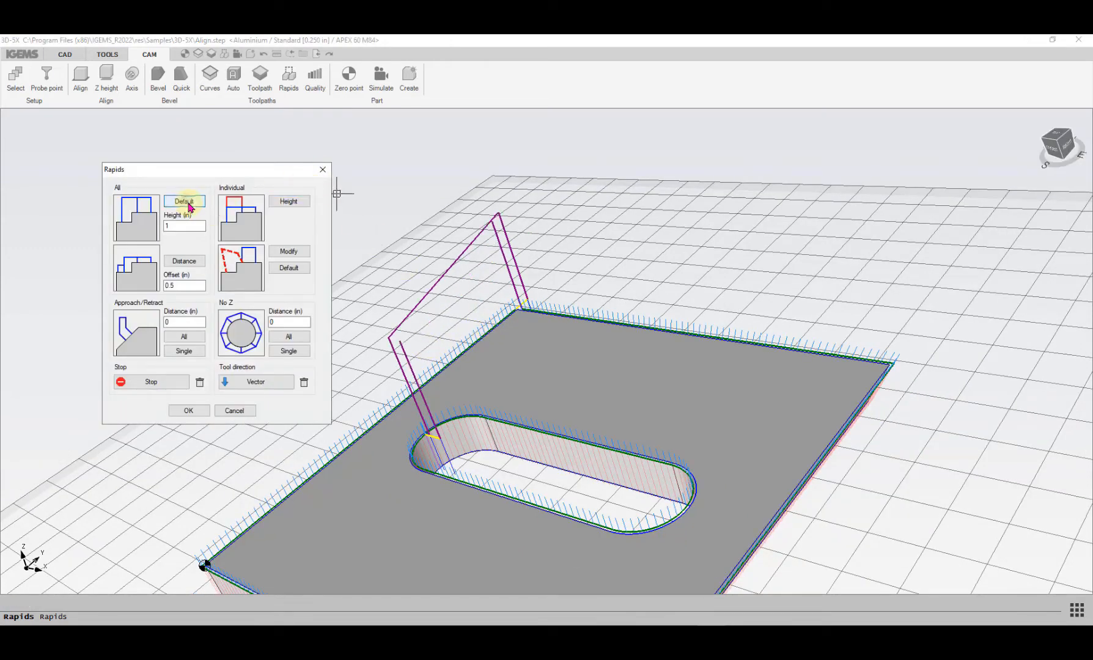
left_click(184, 264)
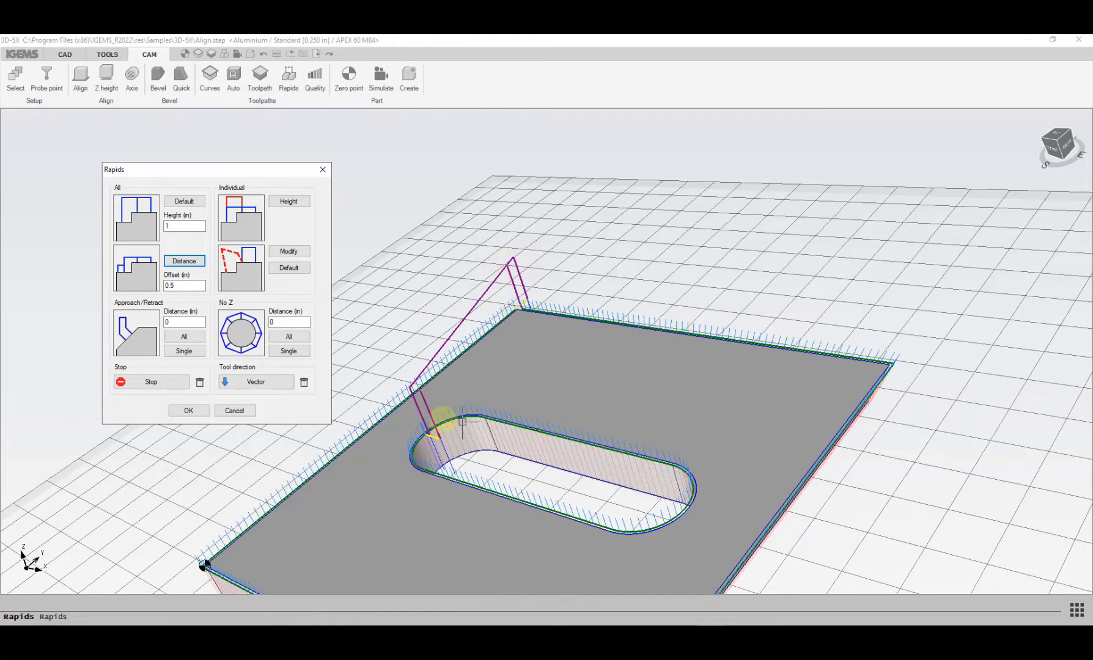
Step: Add an unconditional STOP to the rapid between the slot and the outer contour, at its point above the plate's far corner
left_click(152, 384)
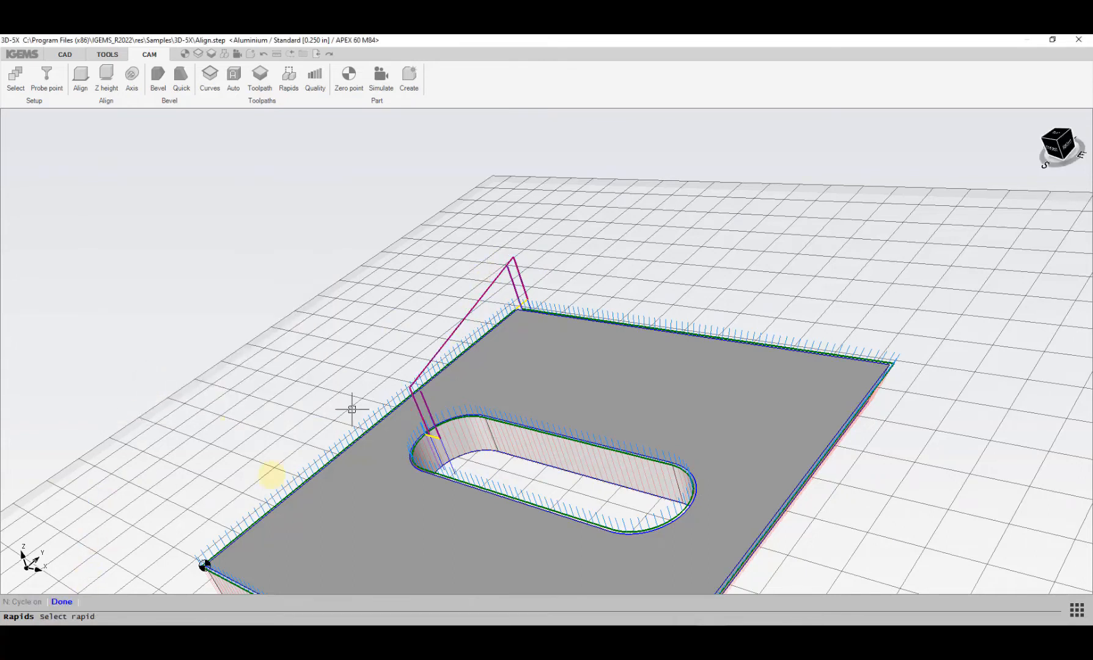
left_click(474, 309)
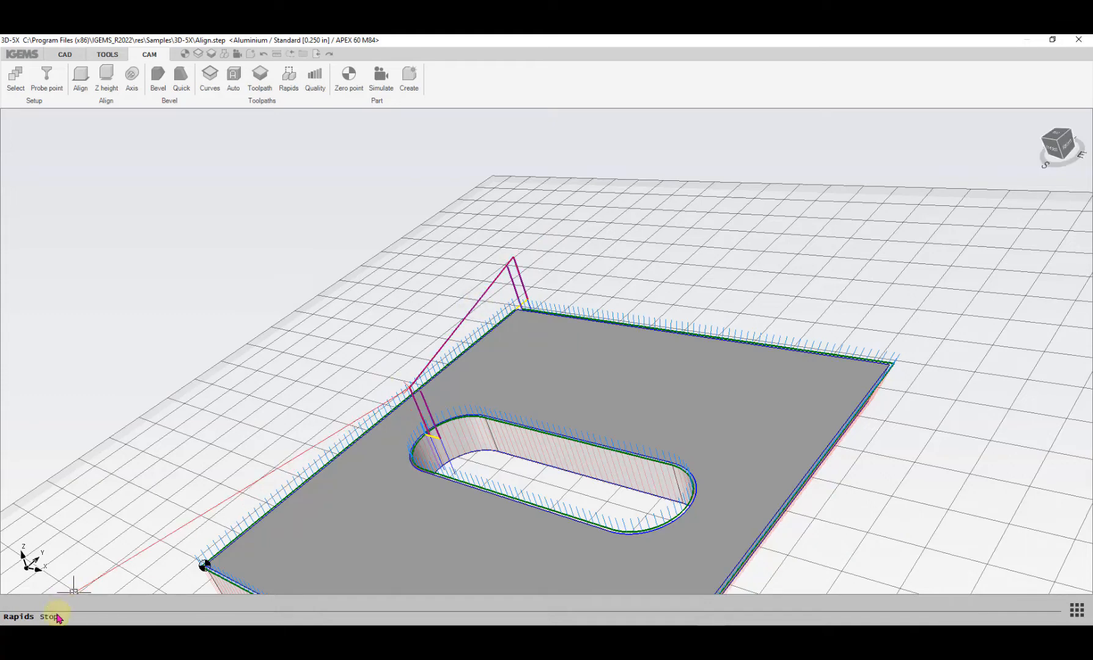
left_click(62, 601)
scroll(439, 330, "up", 3)
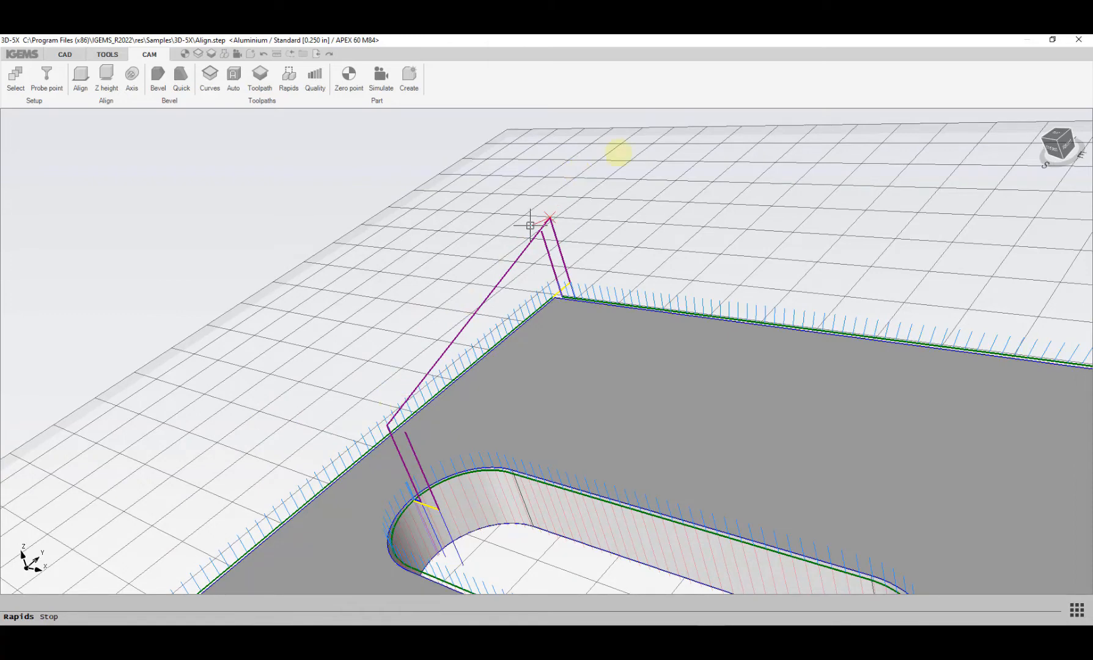
scroll(446, 443, "down", 3)
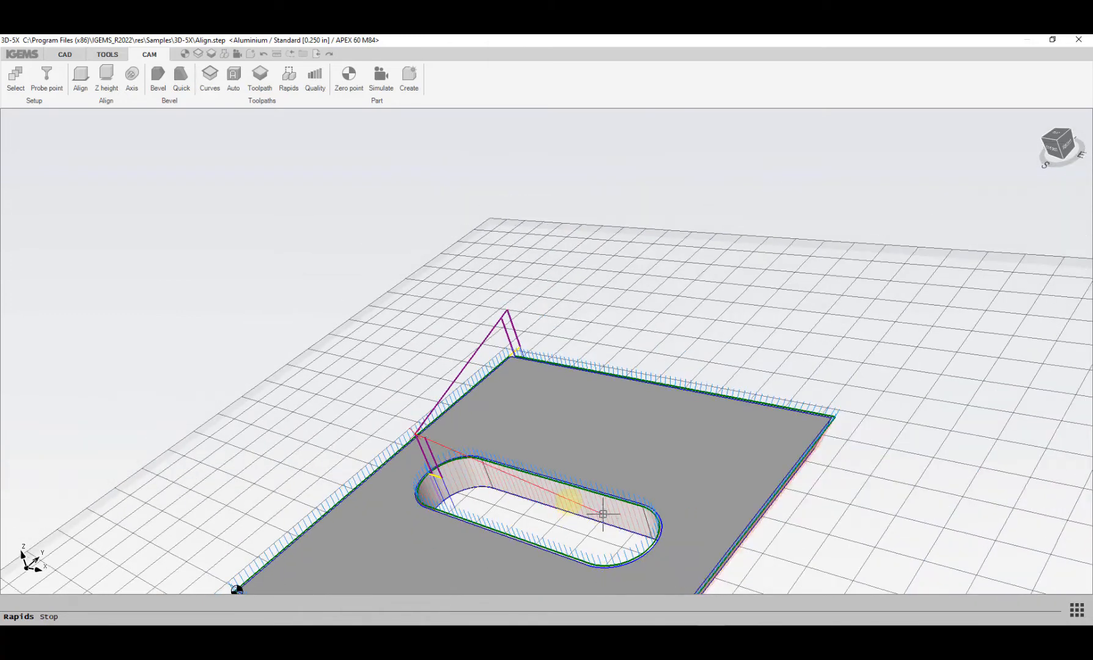
scroll(517, 289, "up", 2)
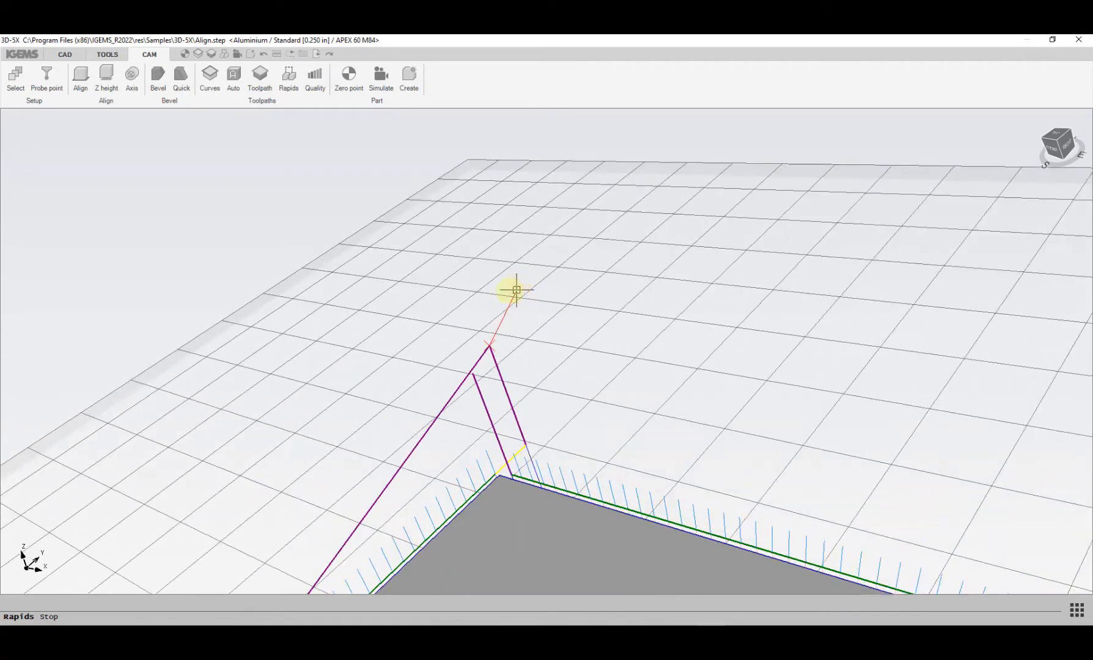
scroll(514, 285, "down", 1)
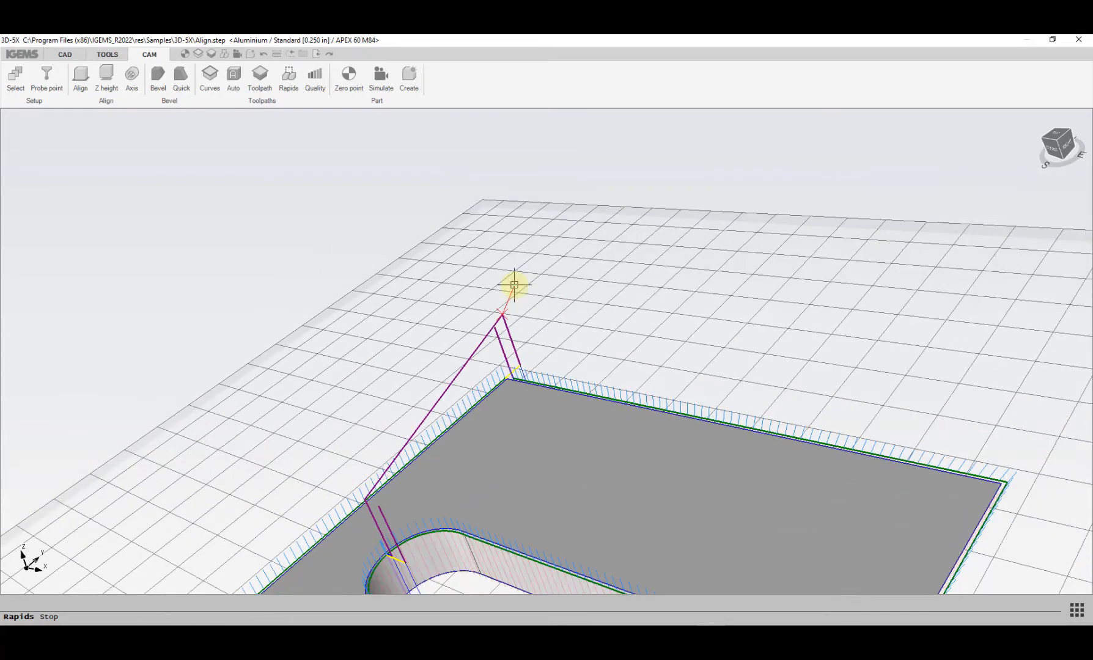
left_click(514, 285)
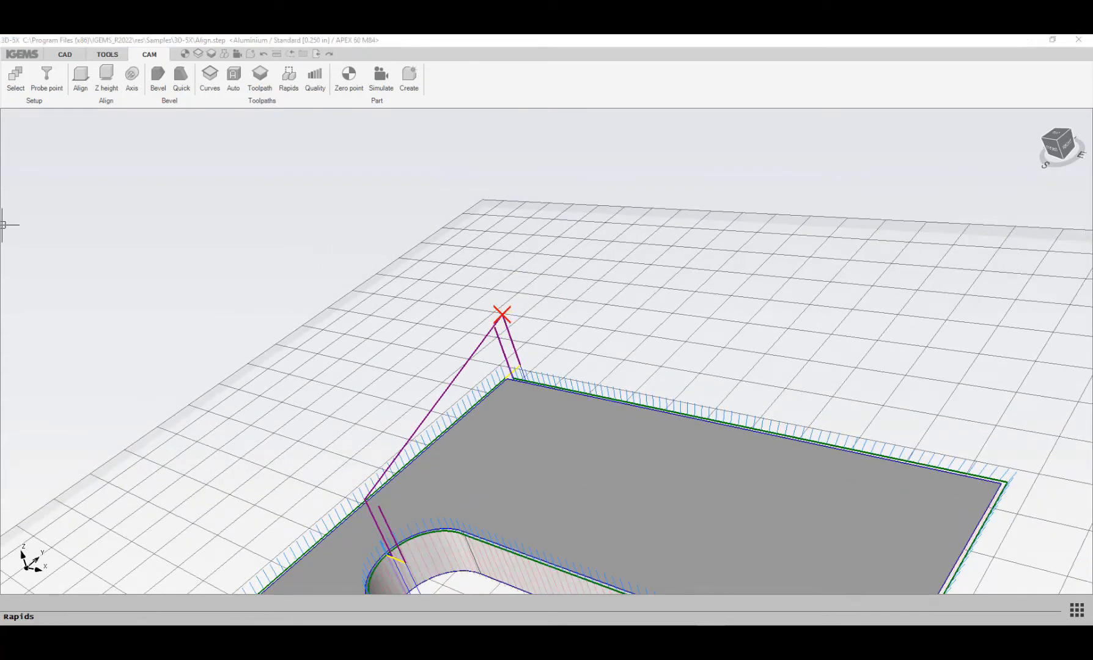
left_click_drag(446, 248, 276, 227)
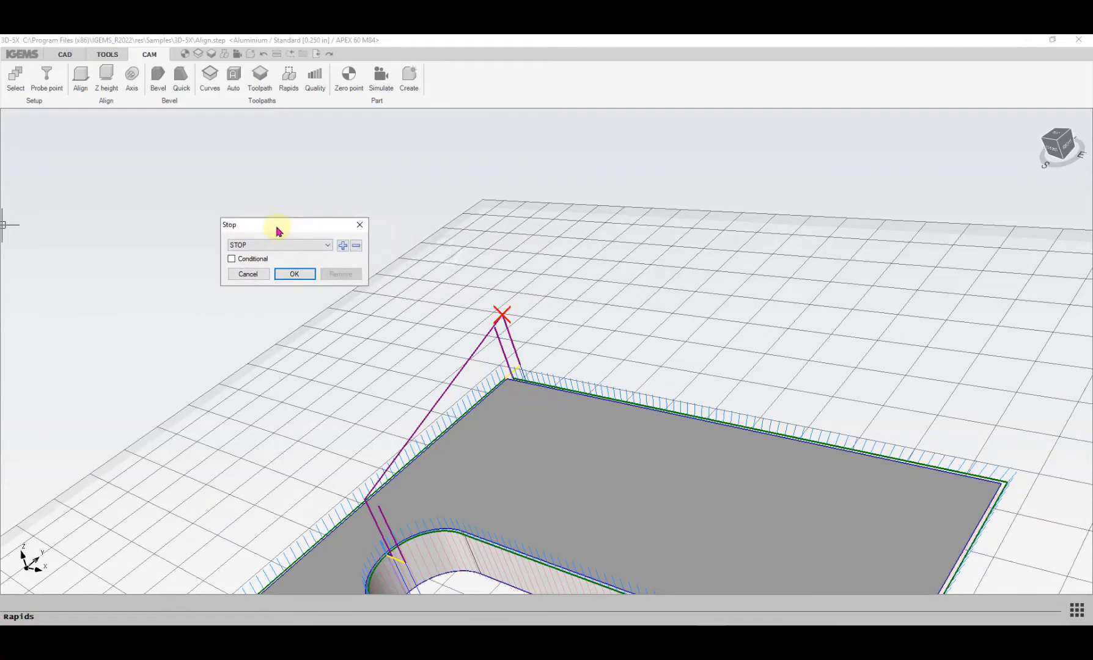
left_click(232, 259)
left_click(231, 260)
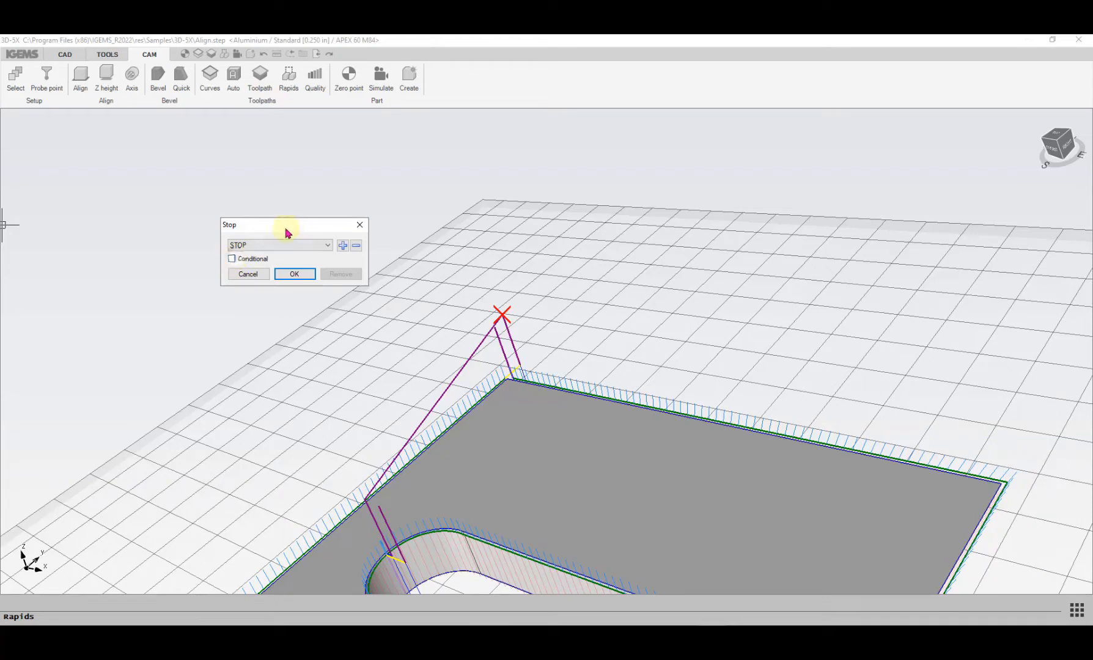
left_click(285, 279)
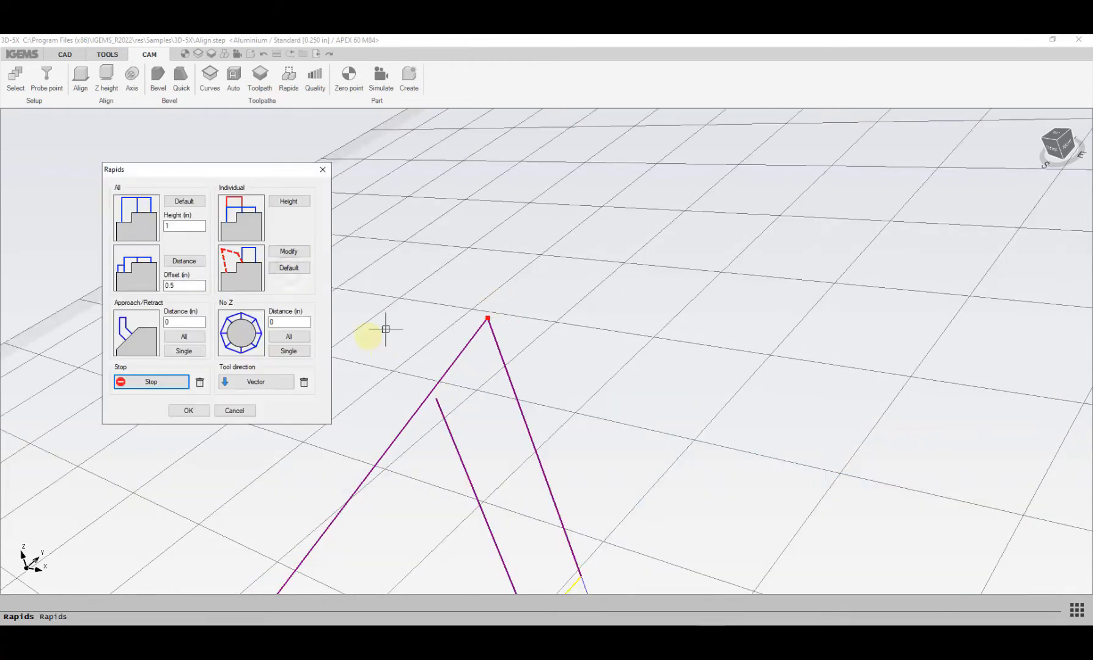
Step: Delete the stop, add a new STOP at the same point of the slot-to-contour rapid, and accept the rapids settings
left_click(200, 384)
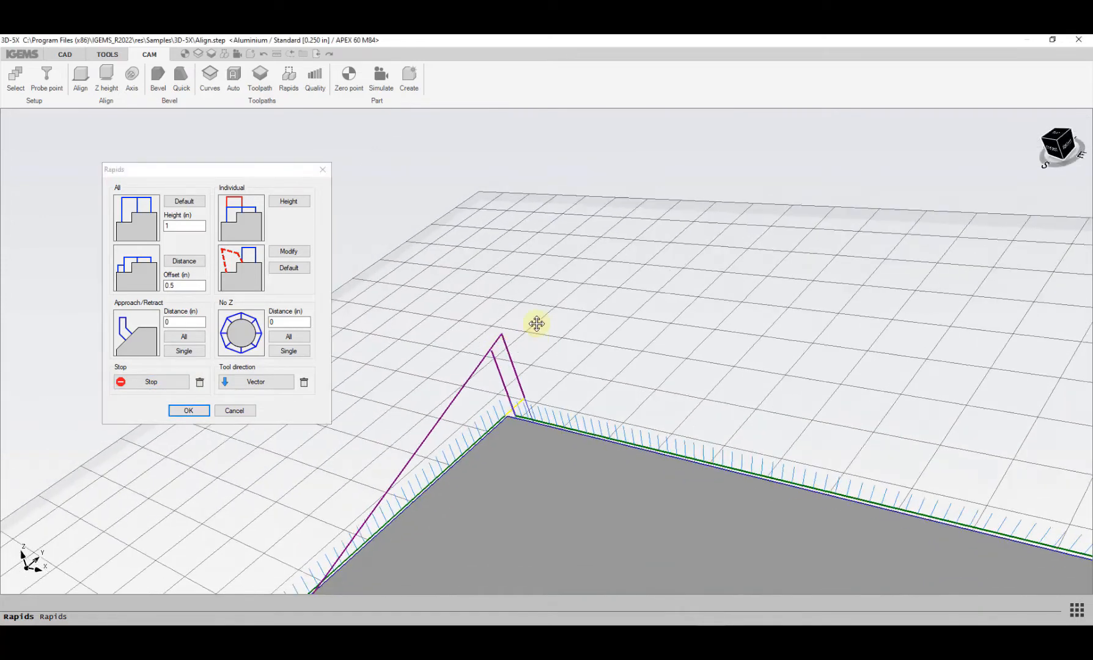
left_click(169, 383)
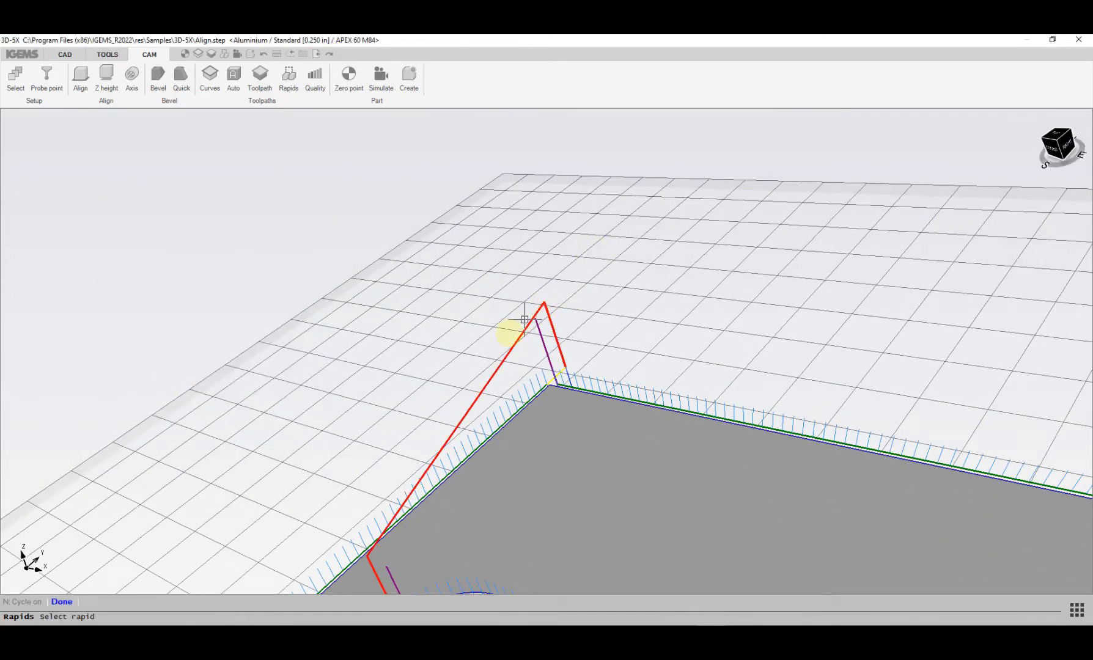
left_click(542, 249)
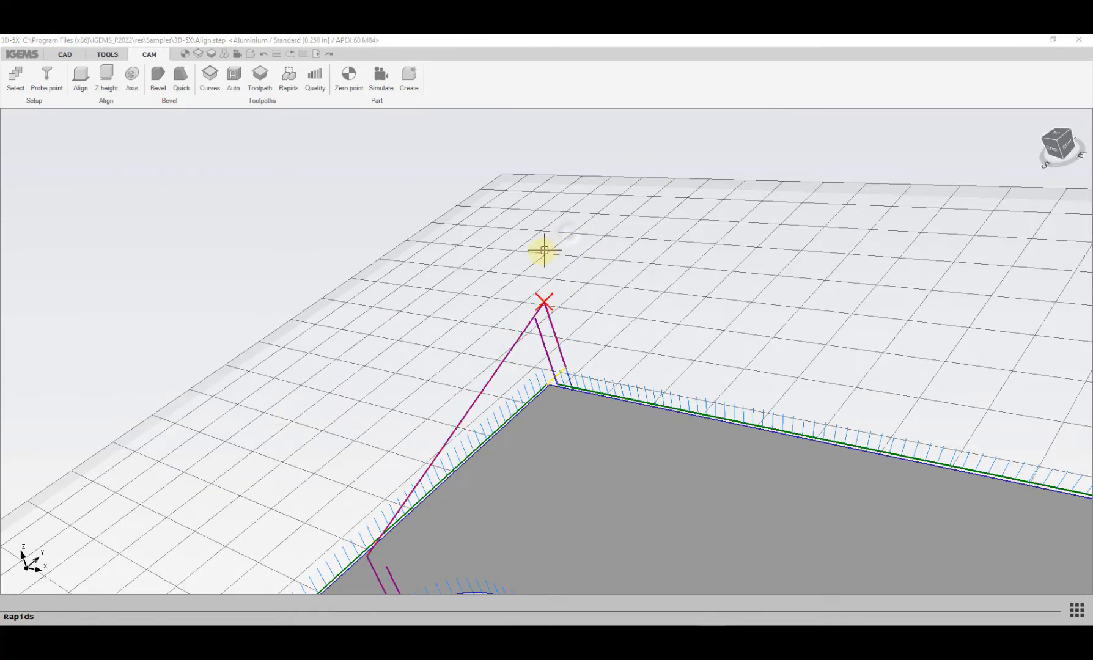
left_click_drag(80, 126, 426, 191)
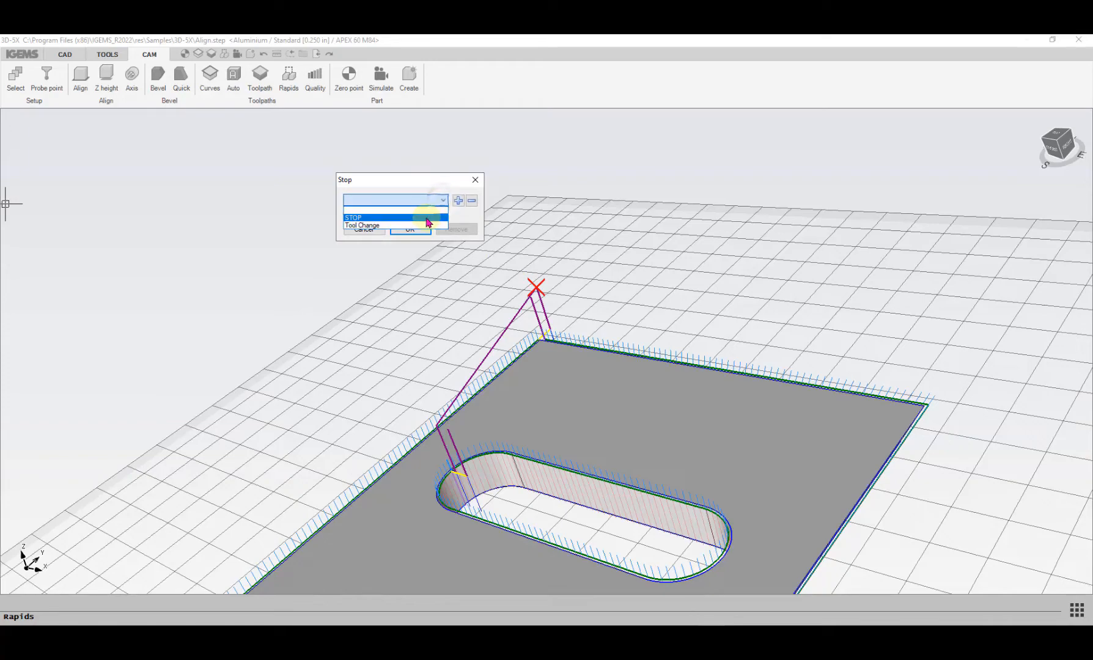
left_click(427, 218)
left_click(410, 229)
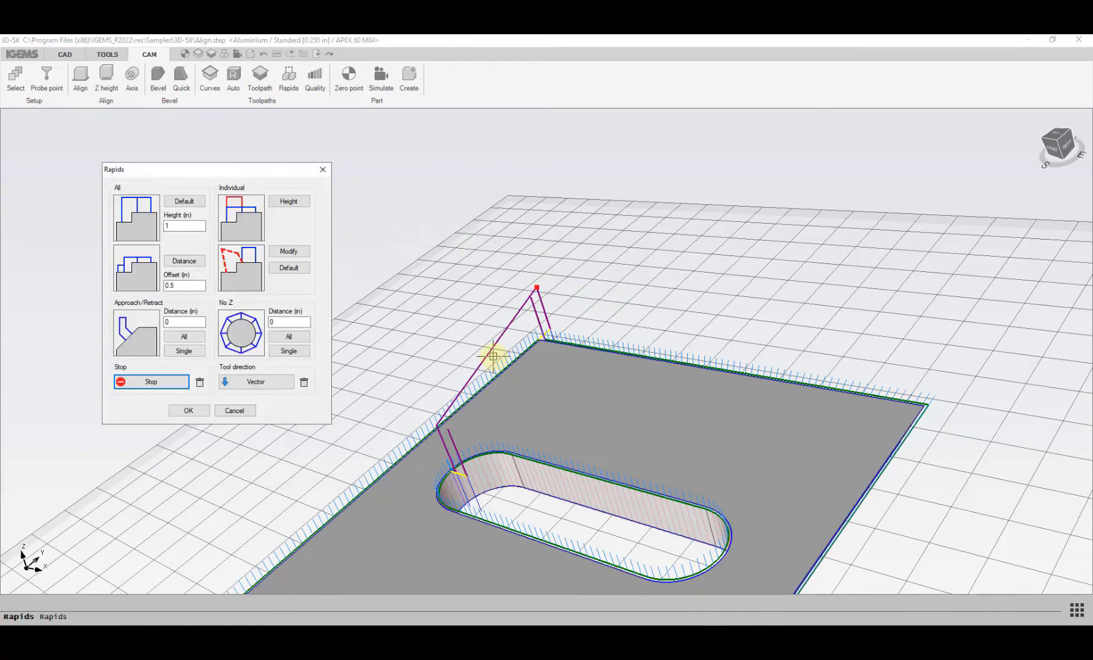
scroll(495, 359, "down", 3)
middle_click_drag(495, 358, 495, 285)
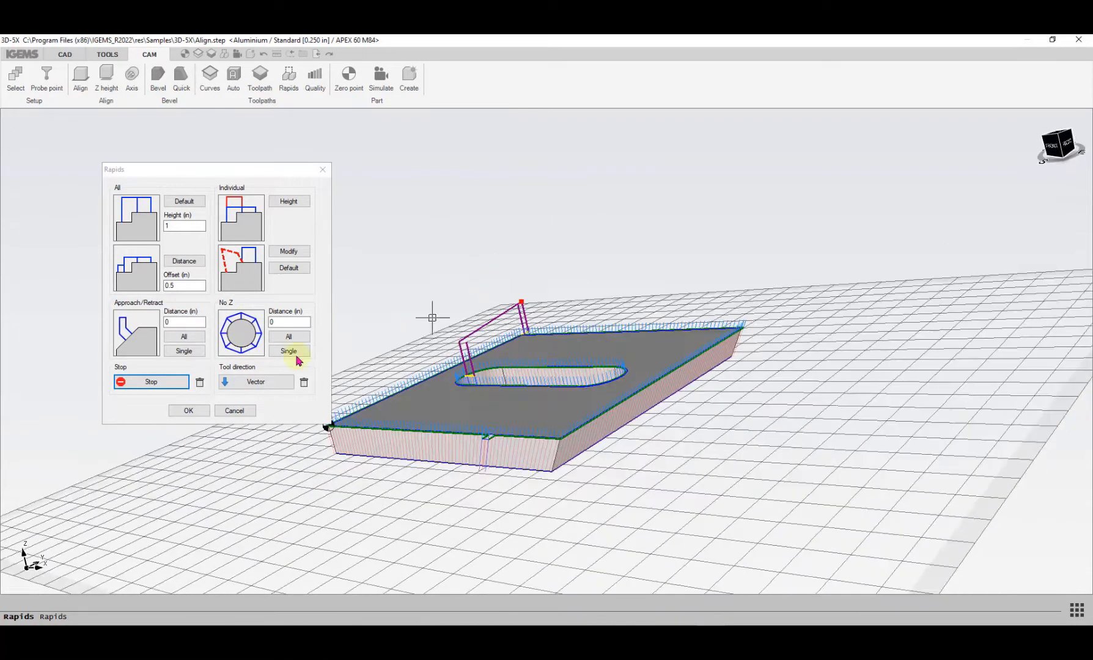
left_click(189, 411)
Step: Create the part from the toolpaths, named Align after the file, with a quantity of 1 and the Curves export method
scroll(525, 395, "up", 3)
middle_click_drag(524, 395, 534, 374)
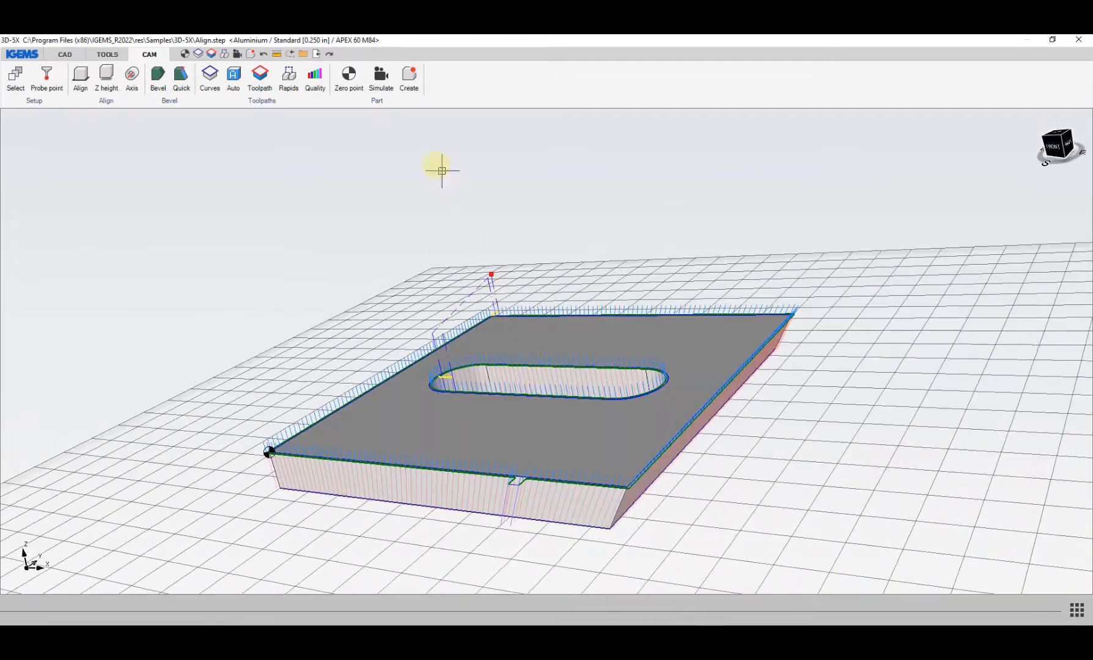
left_click(409, 77)
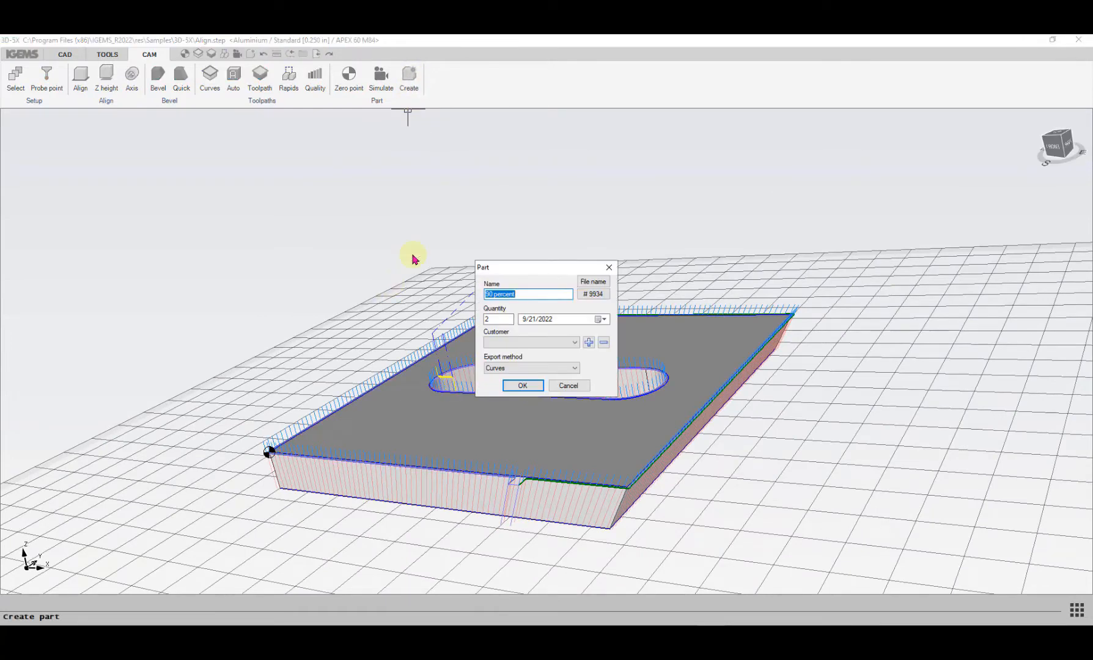
left_click(590, 281)
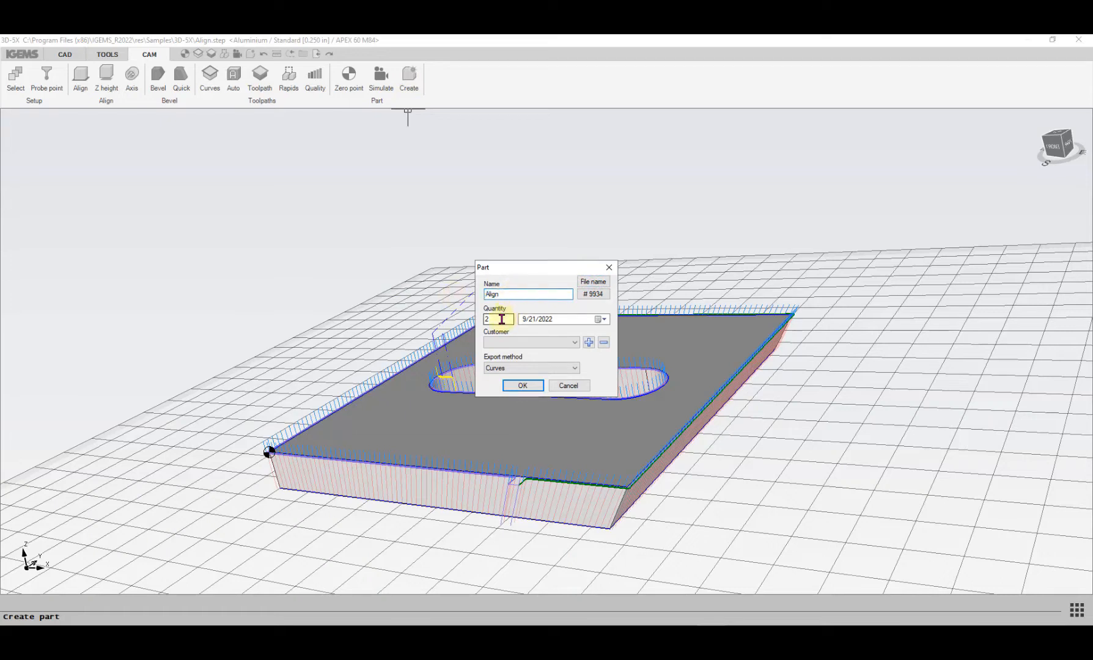
double_click(499, 319)
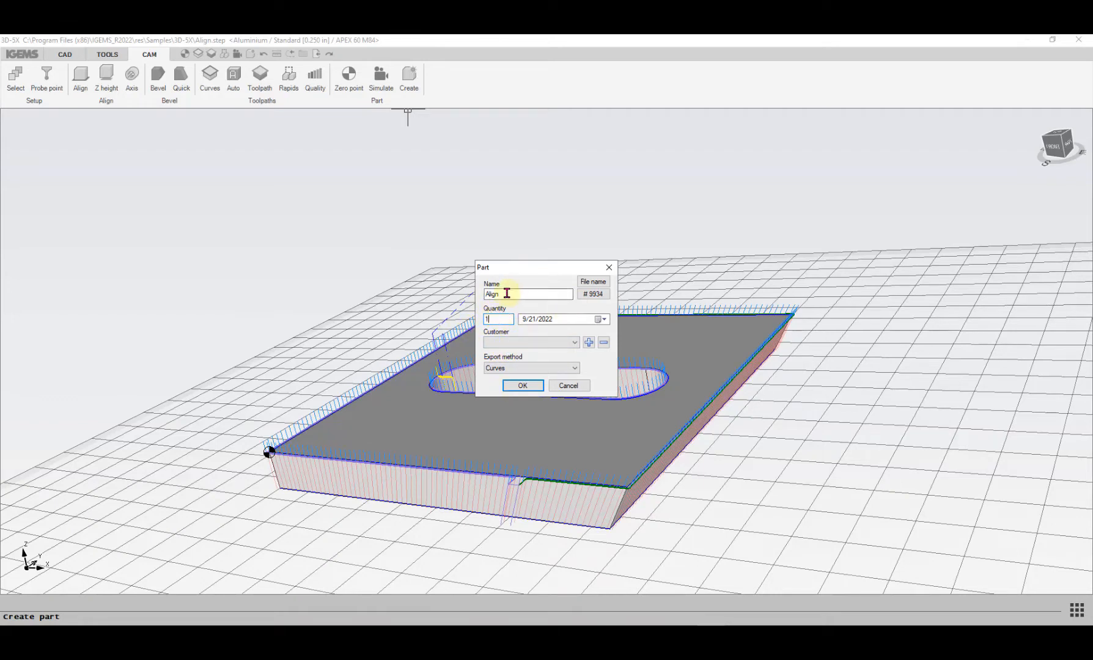
left_click(521, 386)
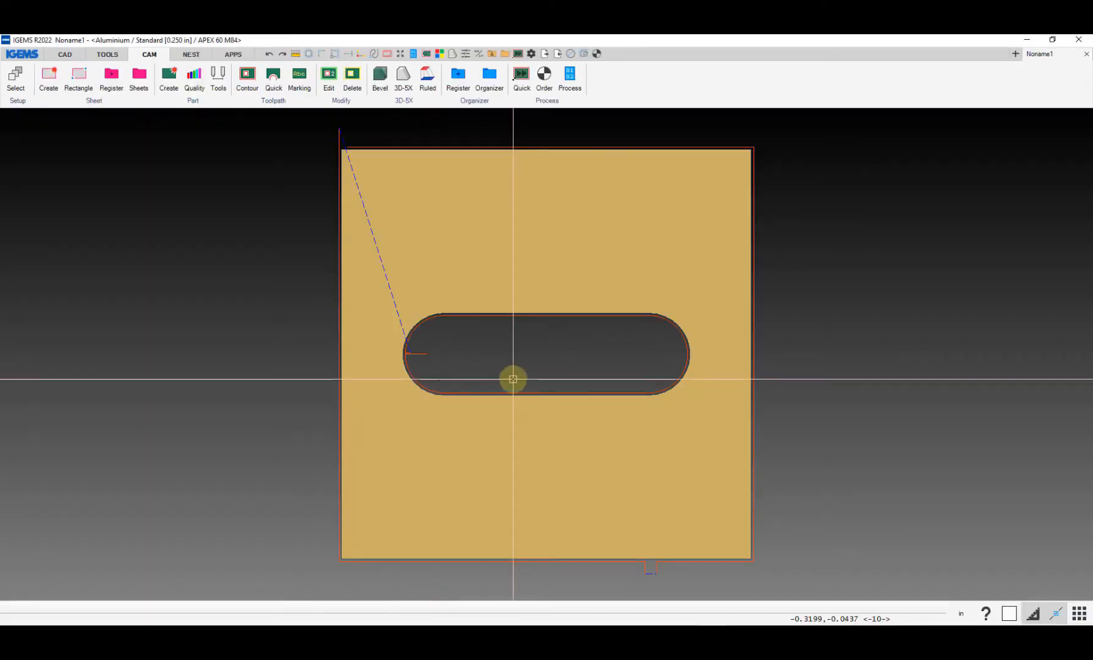
Step: Select the plate for the cut order and switch its zero point to 3D so it includes a Z value
scroll(513, 380, "down", 1)
middle_click_drag(513, 379, 385, 380)
scroll(425, 386, "down", 1)
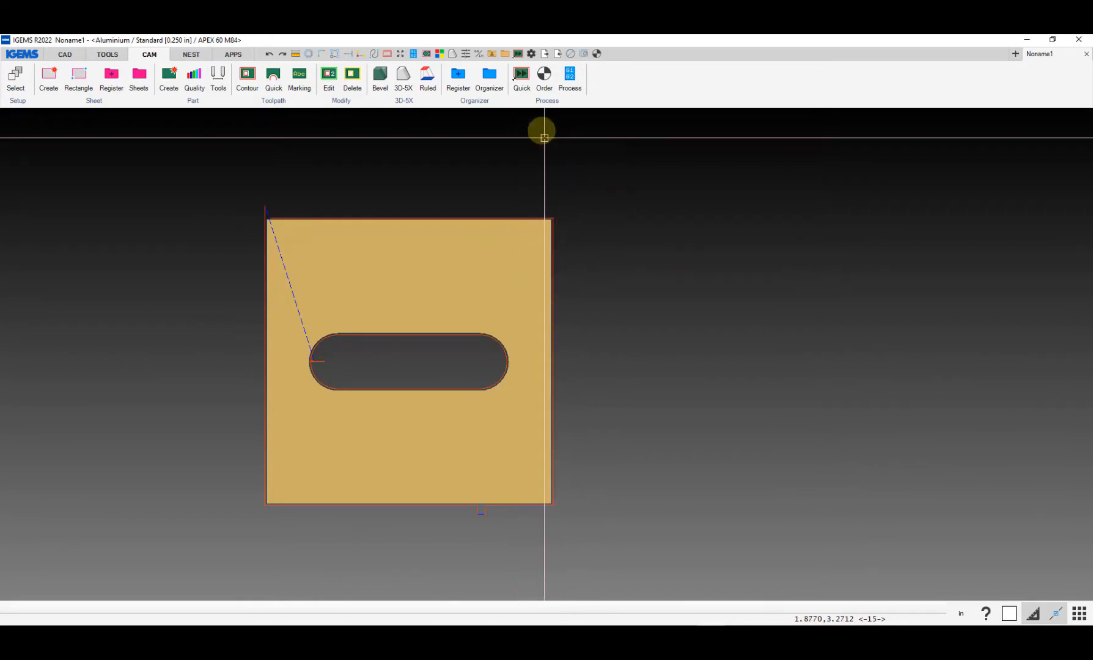
left_click(544, 76)
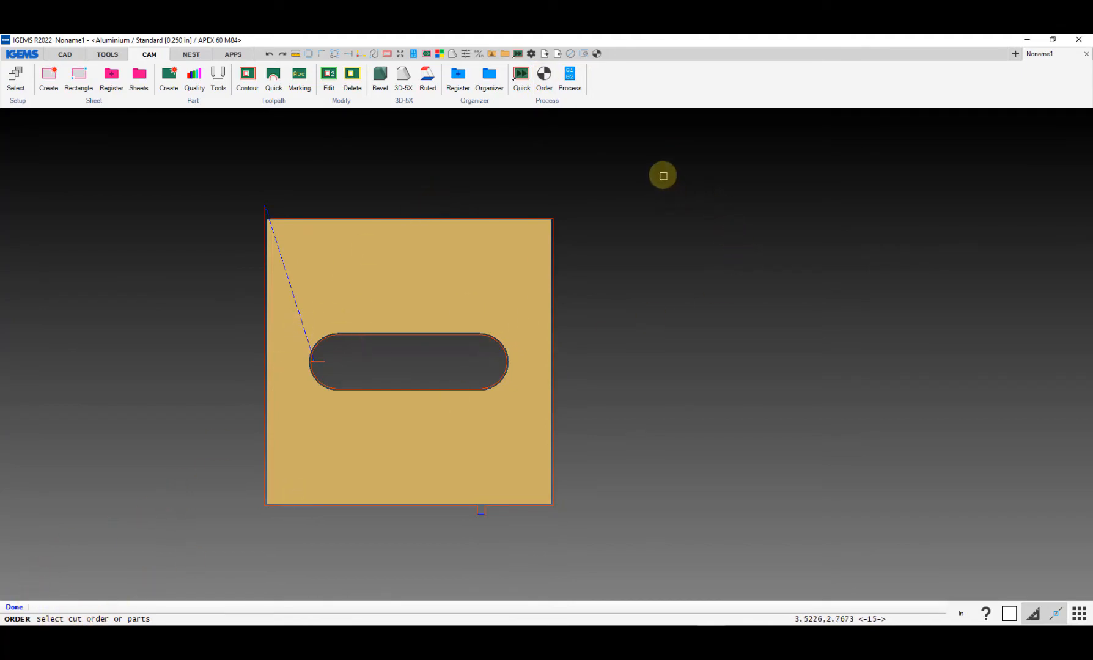
left_click(459, 318)
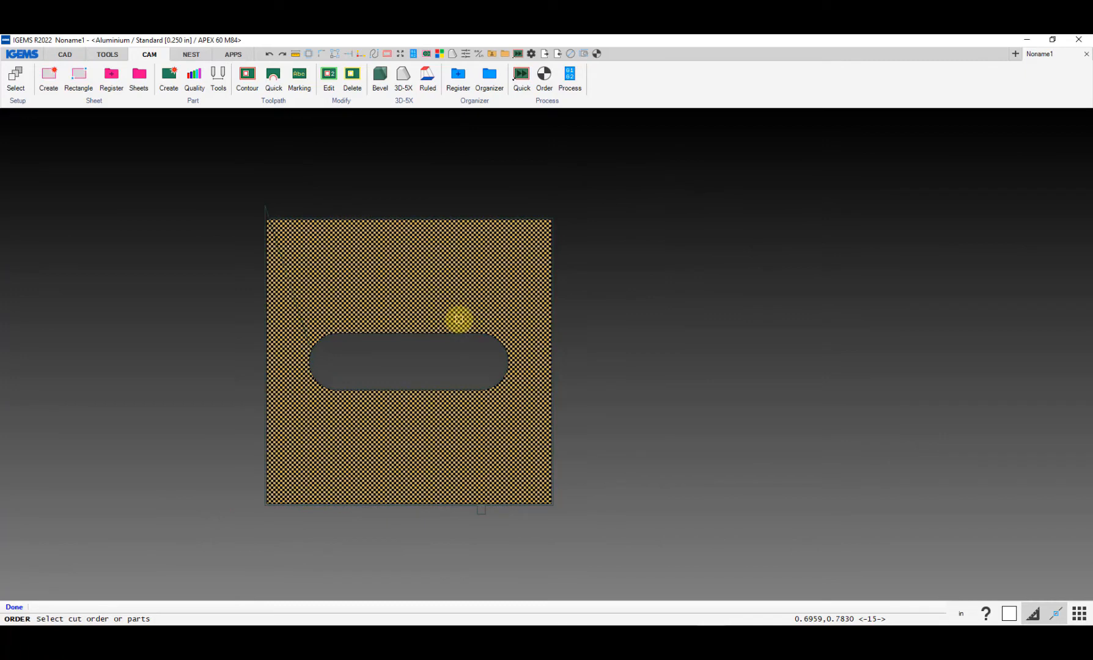
right_click(459, 320)
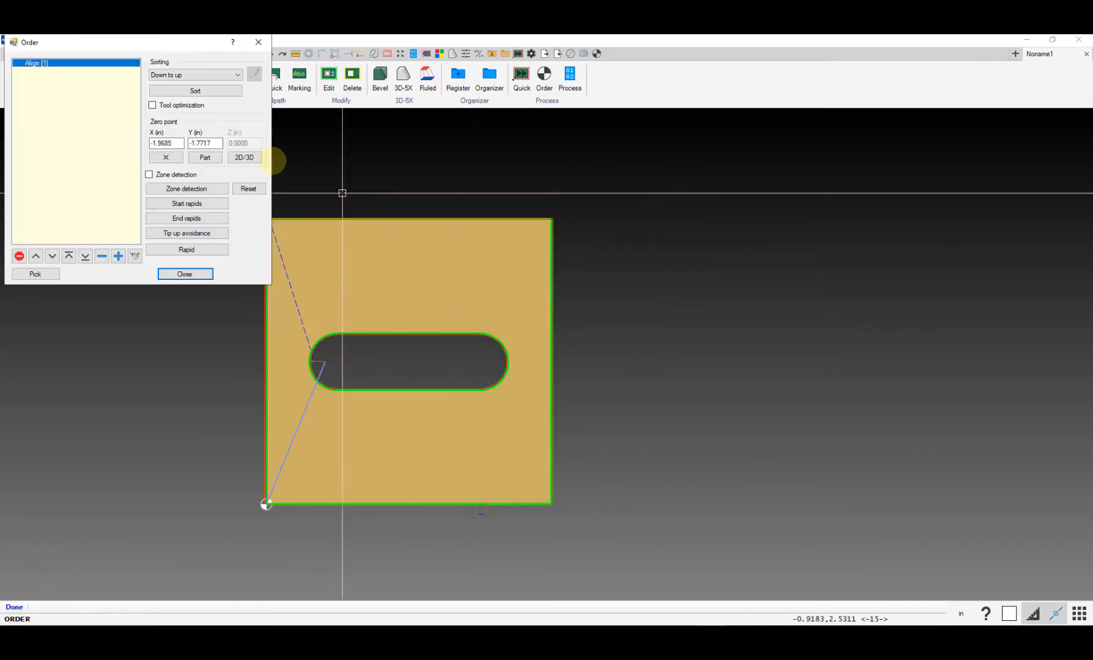
left_click(205, 158)
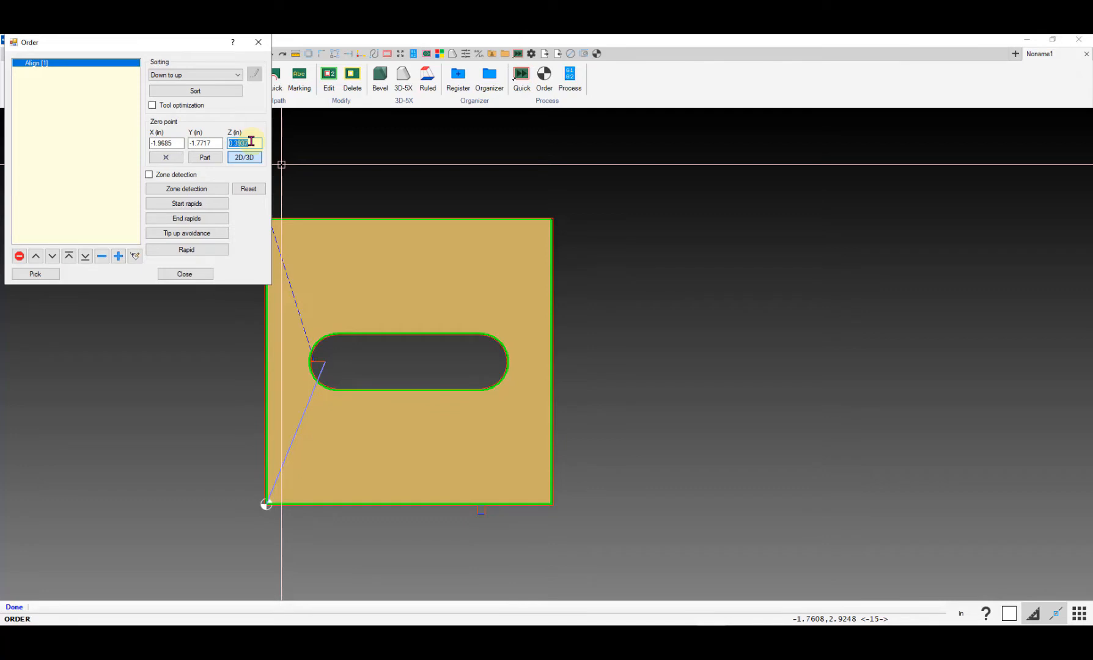
left_click_drag(250, 141, 225, 141)
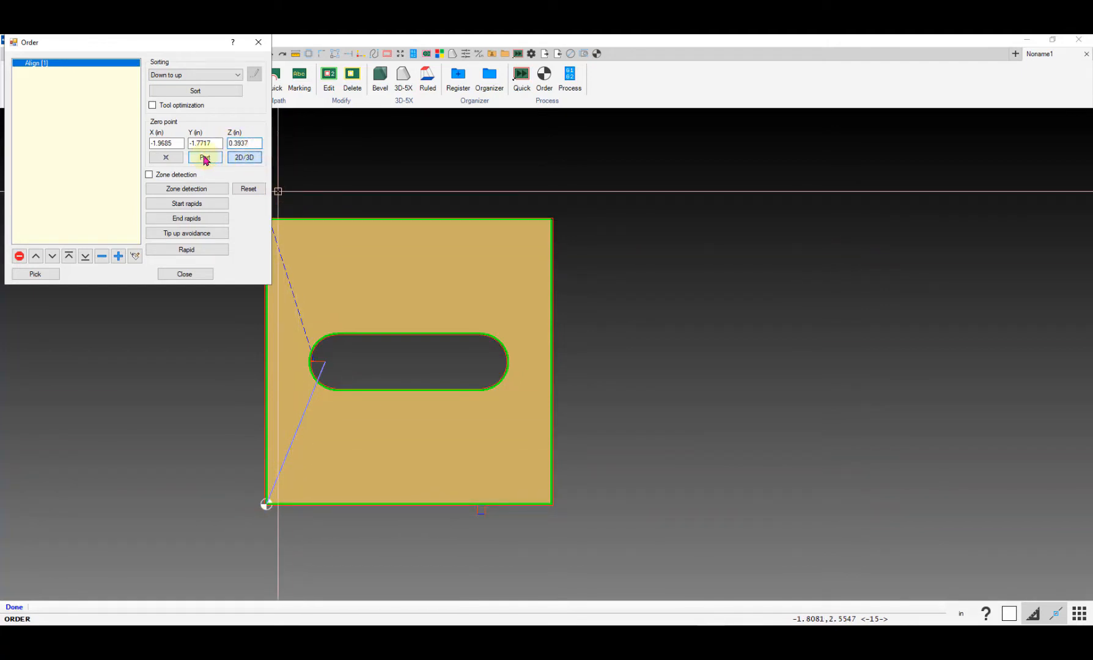
double_click(256, 143)
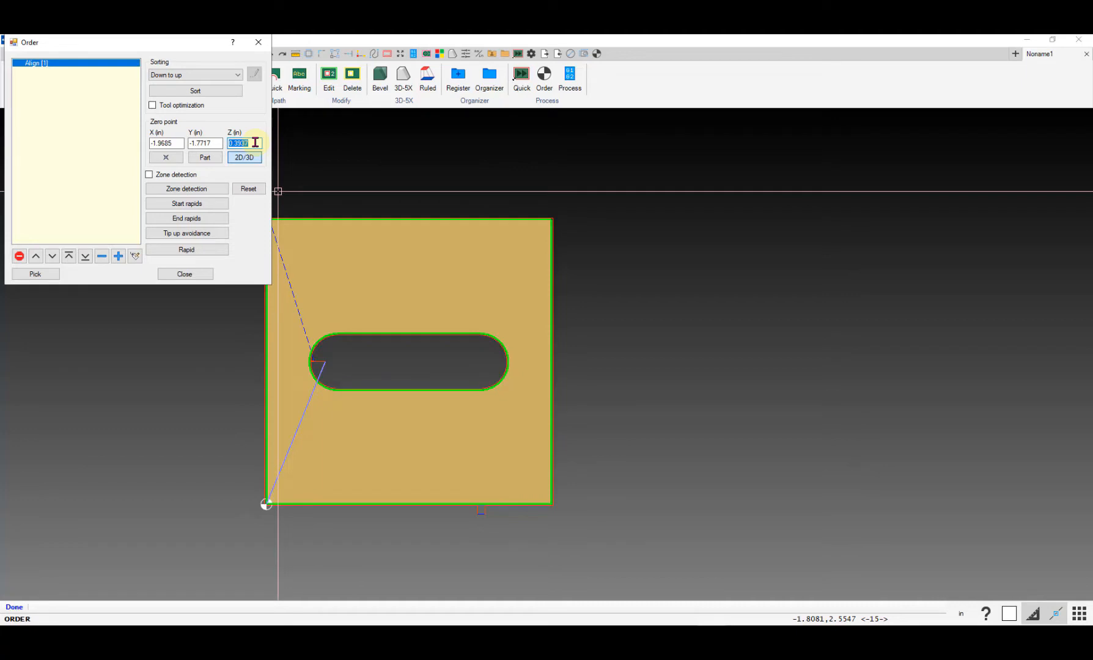
left_click(185, 274)
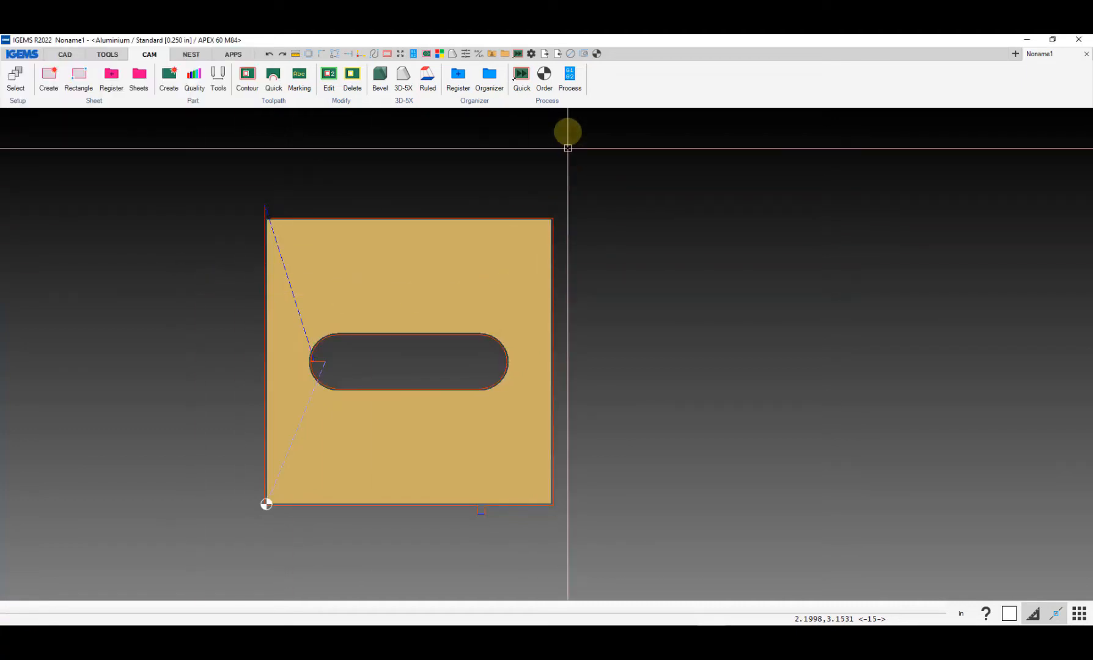
Step: Process the part for 3D simulation, accepting the APEX 60 M84 options with a 0.0440 tool diameter and Z lifts between cuttings and parts
left_click(569, 79)
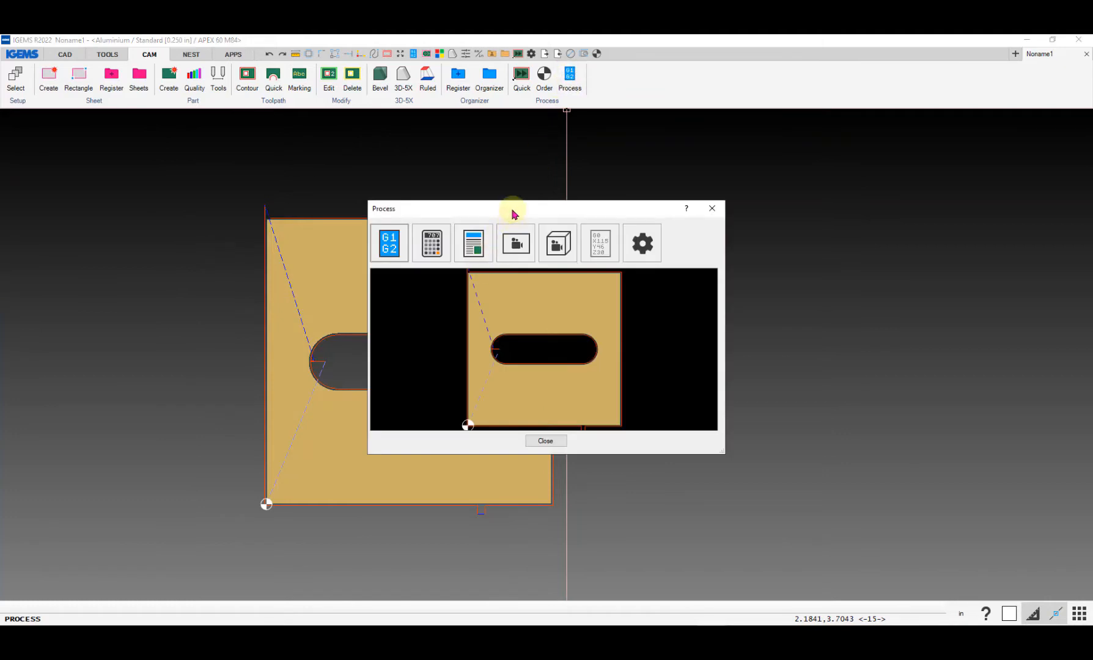
left_click_drag(513, 212, 418, 204)
left_click(468, 244)
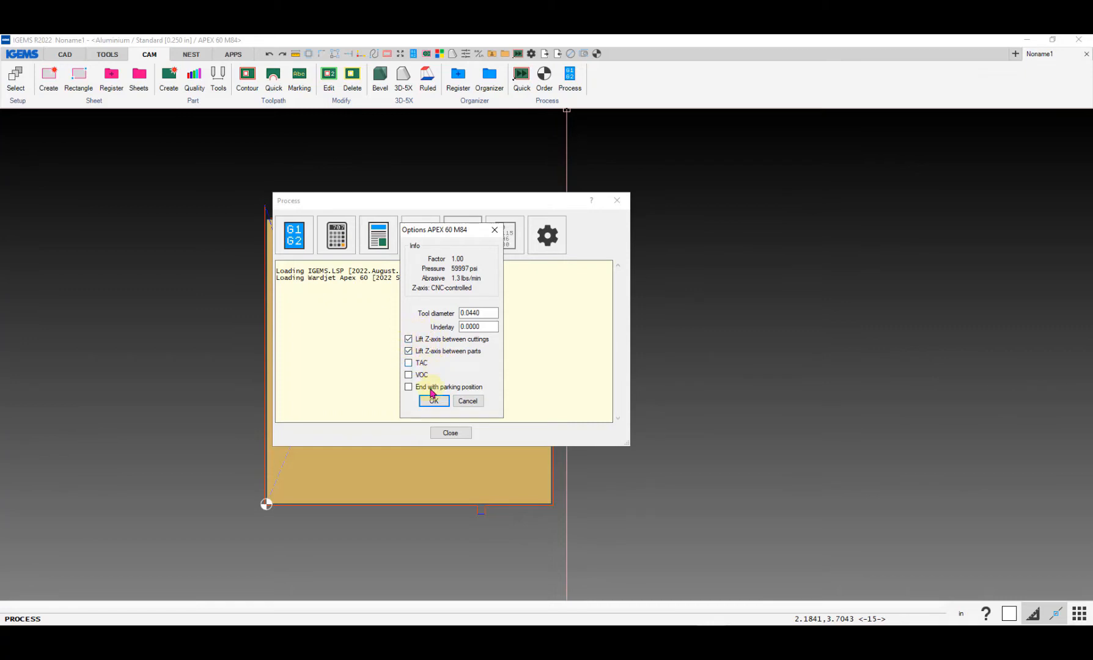
left_click(433, 401)
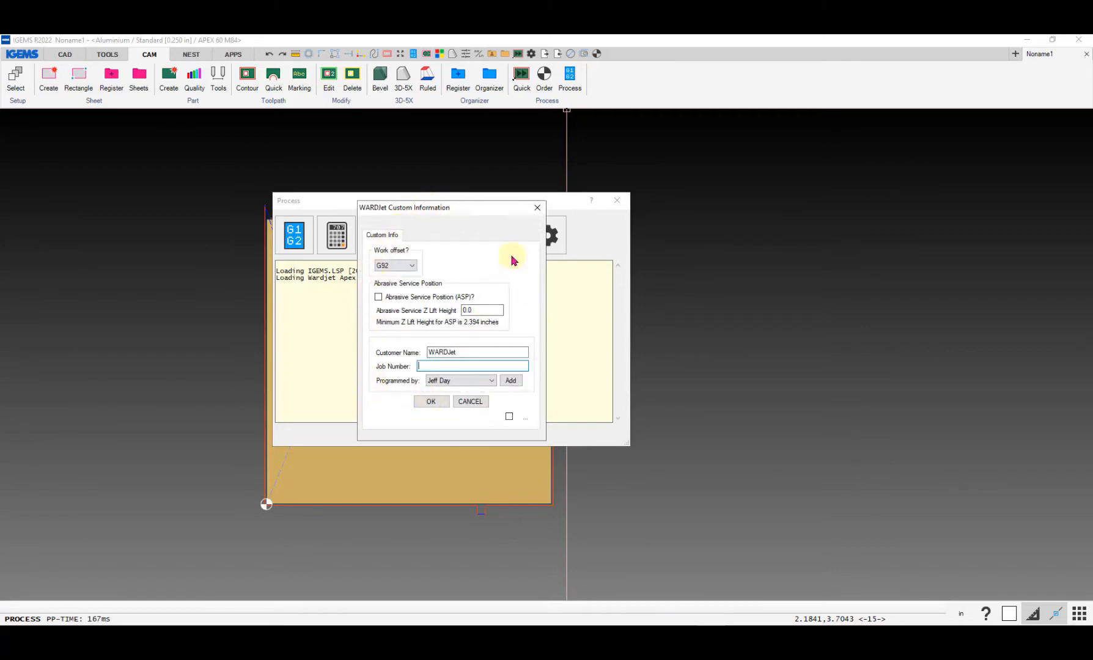
Step: Keep G92 as the work offset, accept the WARDJet custom information without a job number, and dismiss the axis limits summary
left_click(413, 267)
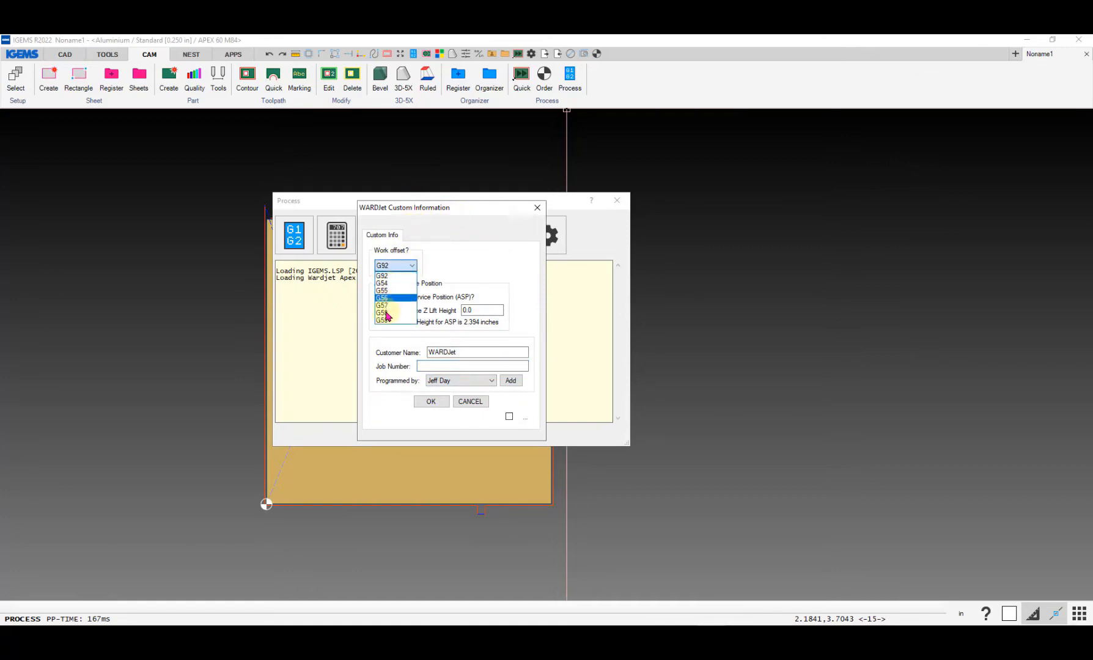
left_click(405, 275)
left_click(433, 364)
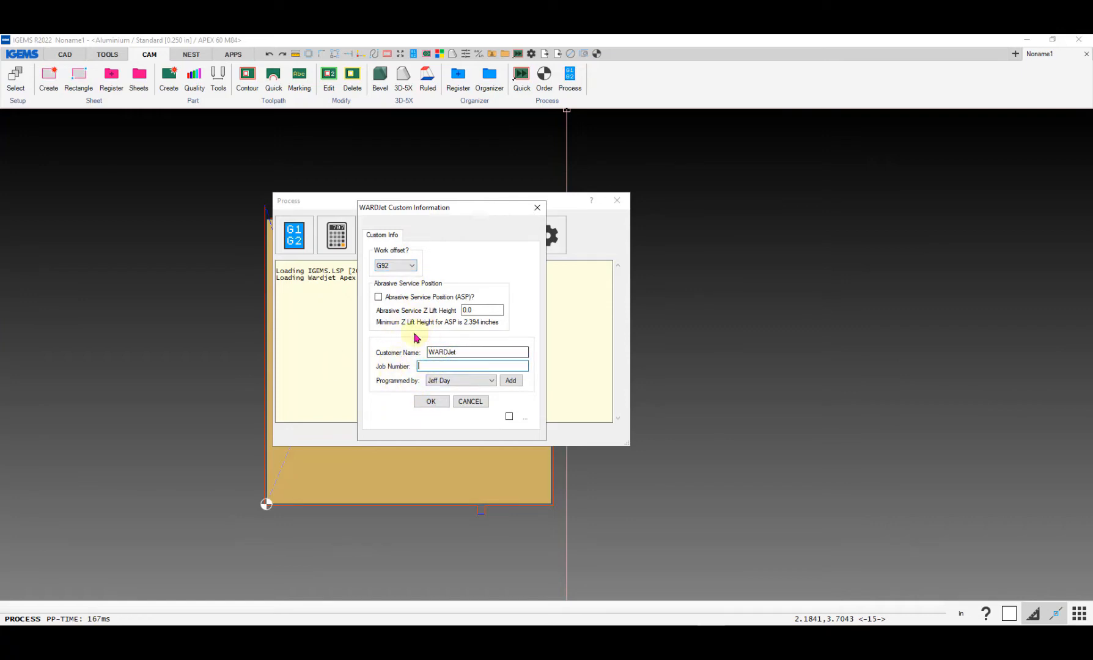
left_click(432, 402)
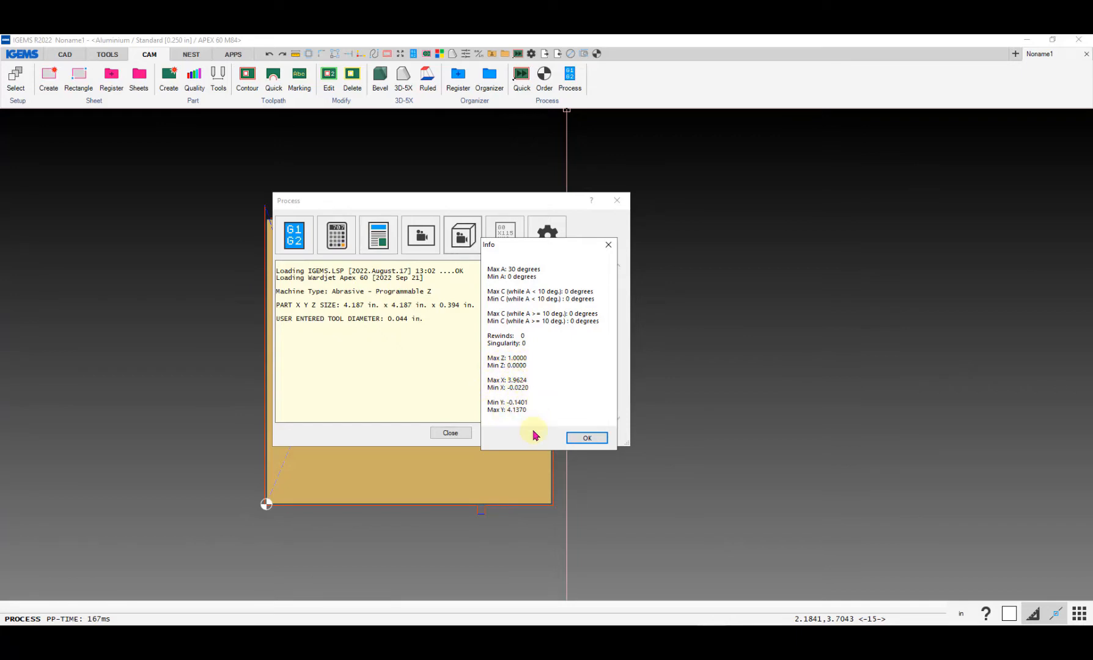
left_click(577, 439)
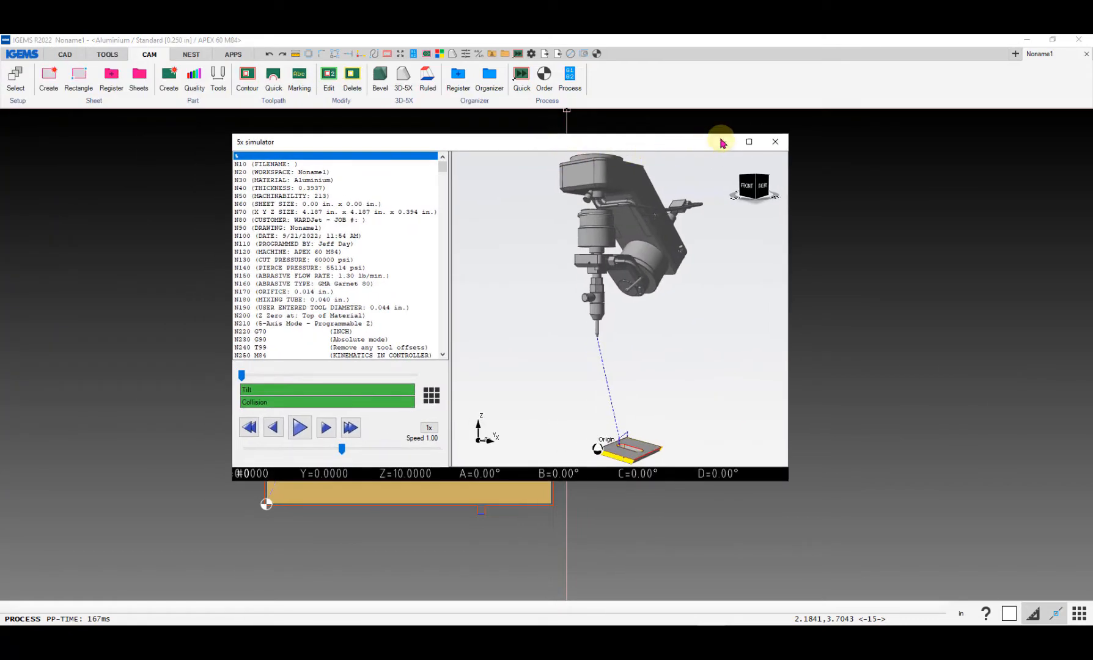
Step: Run the 5-axis simulation in the maximized simulator with the speed raised to 1.50, and examine the head along the slot and outer cuts
left_click(751, 142)
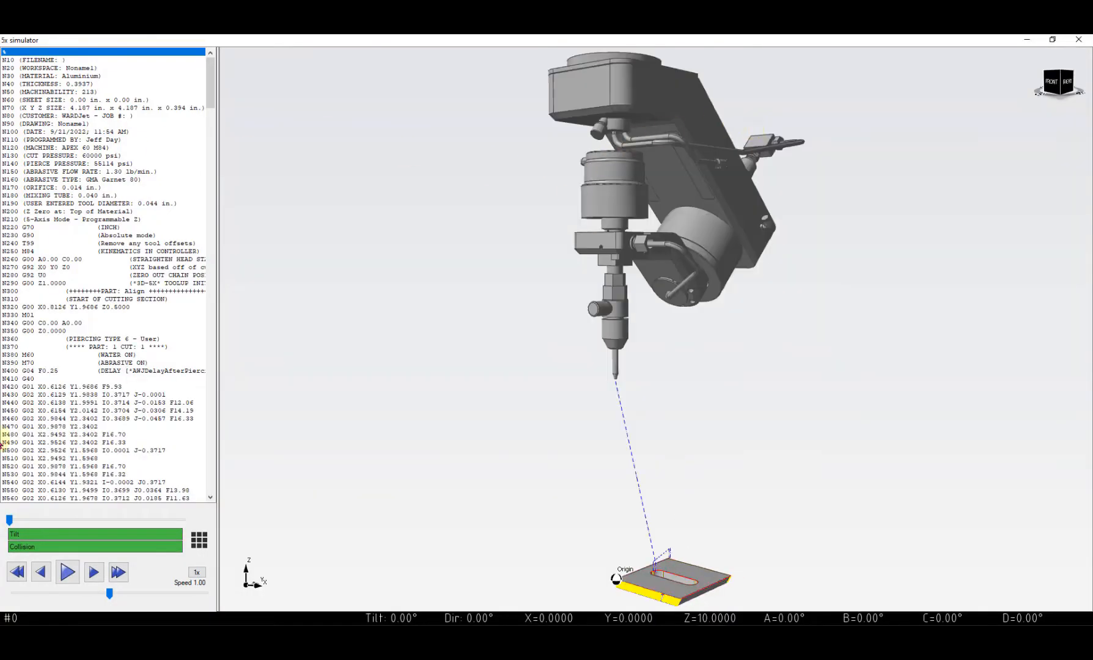
left_click(67, 573)
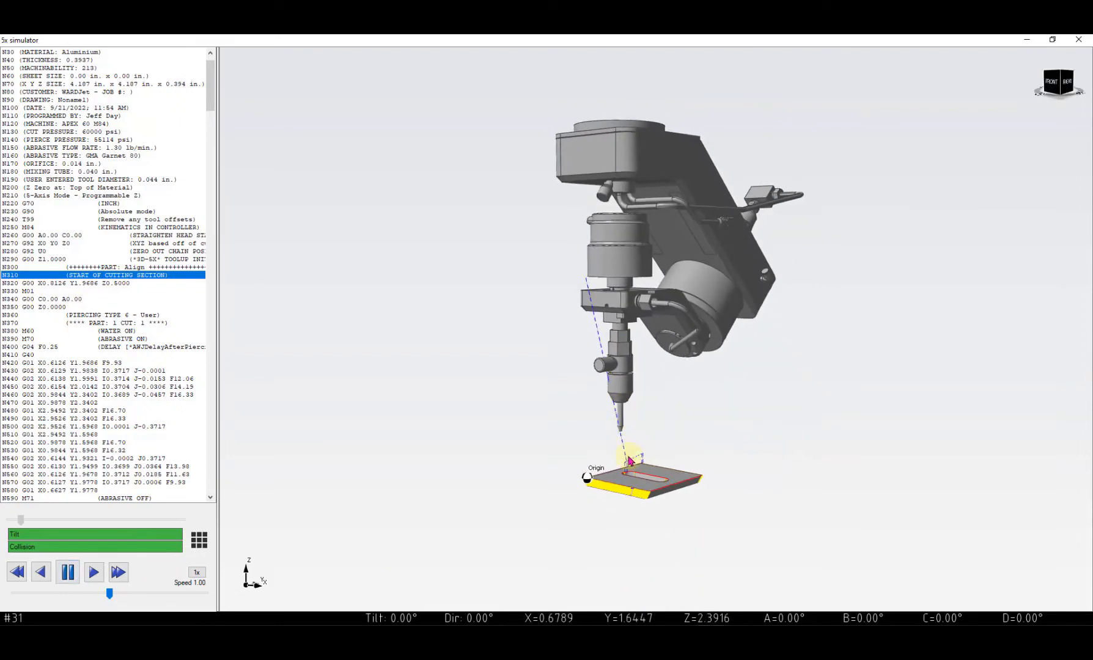
scroll(650, 482, "up", 3)
scroll(593, 408, "down", 2)
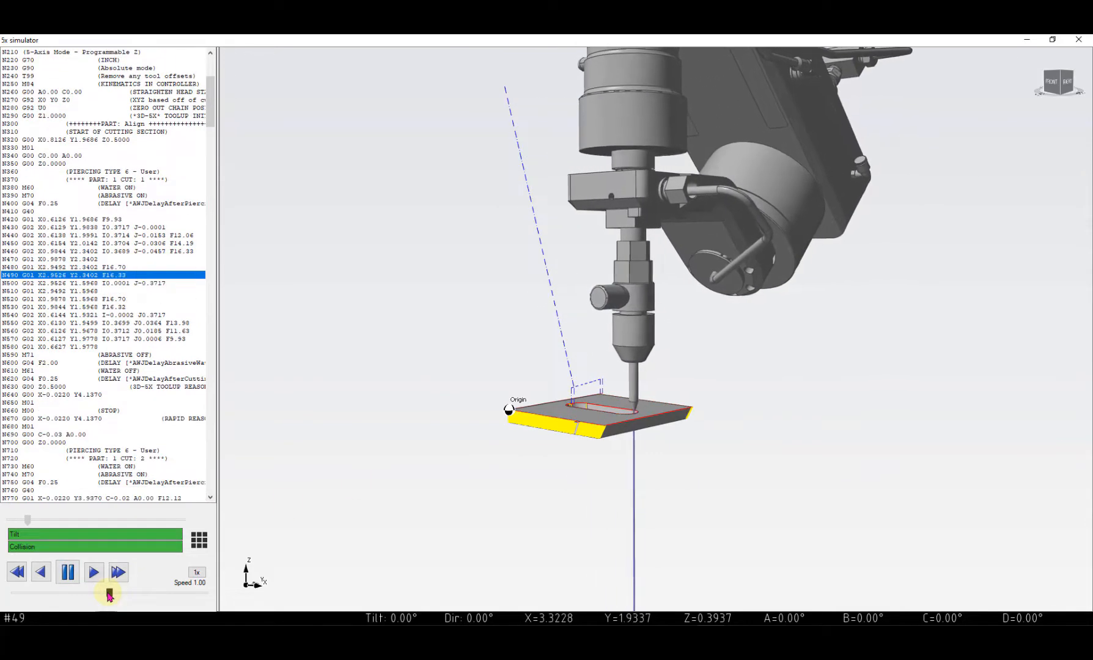
left_click_drag(110, 595, 124, 595)
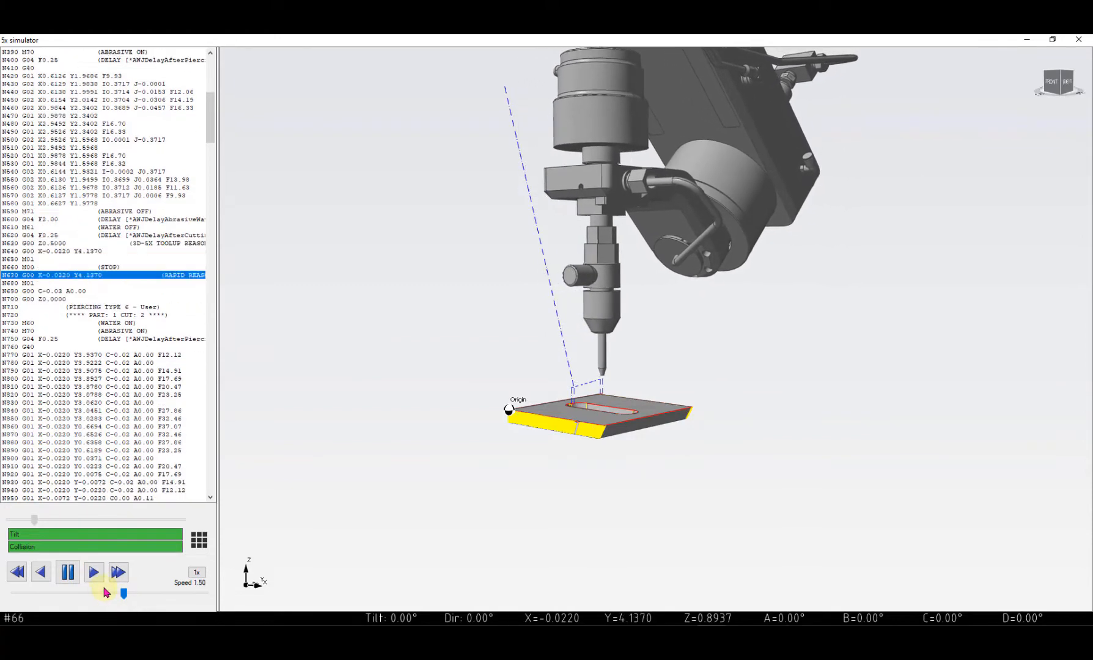
scroll(611, 388, "up", 5)
scroll(611, 393, "down", 5)
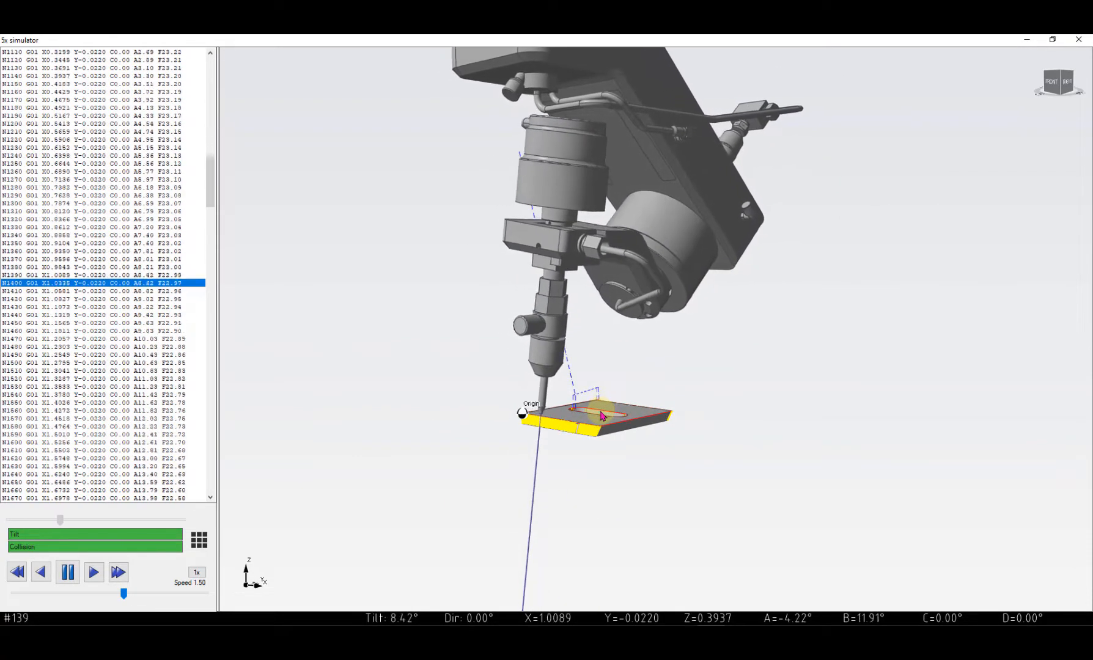
scroll(580, 428, "up", 5)
scroll(579, 430, "up", 2)
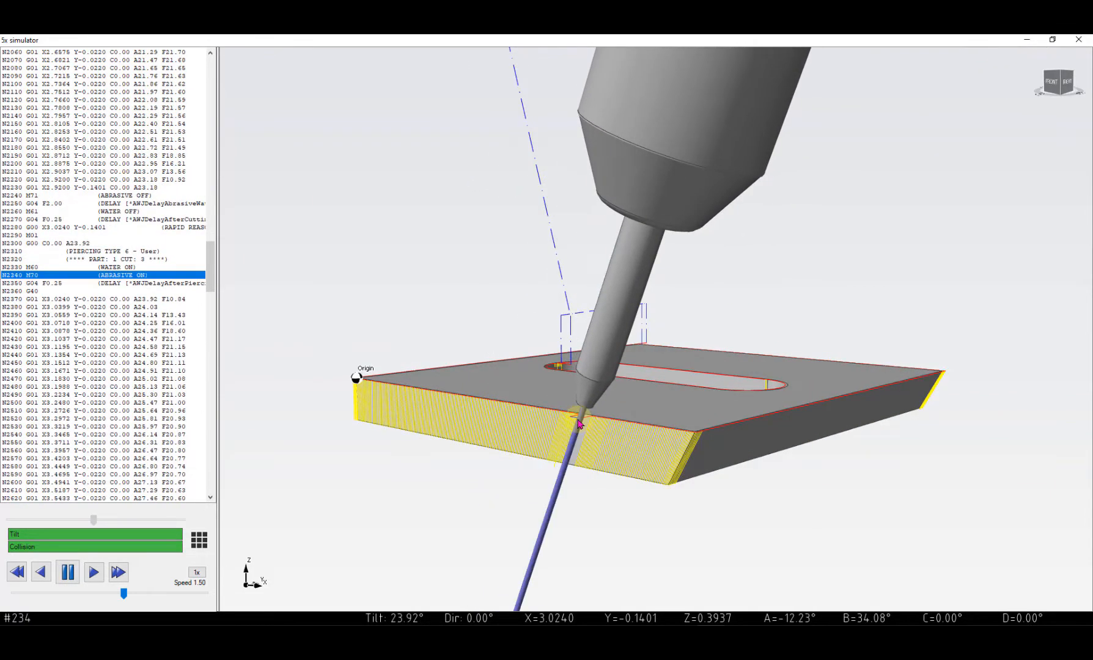
scroll(580, 423, "down", 2)
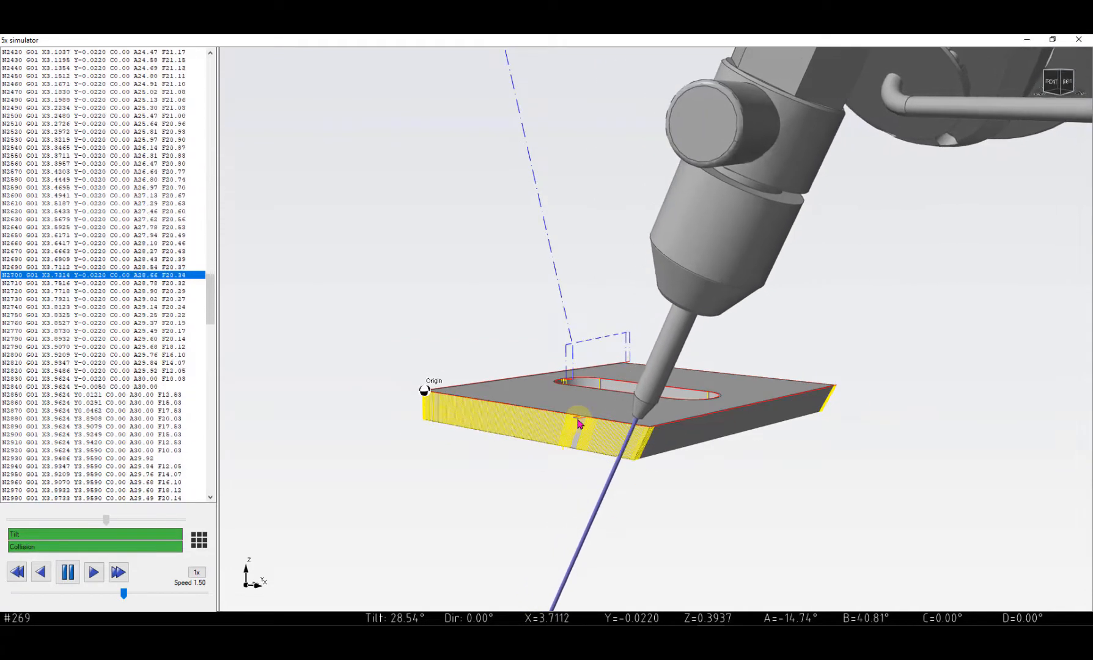
left_click_drag(580, 423, 522, 428)
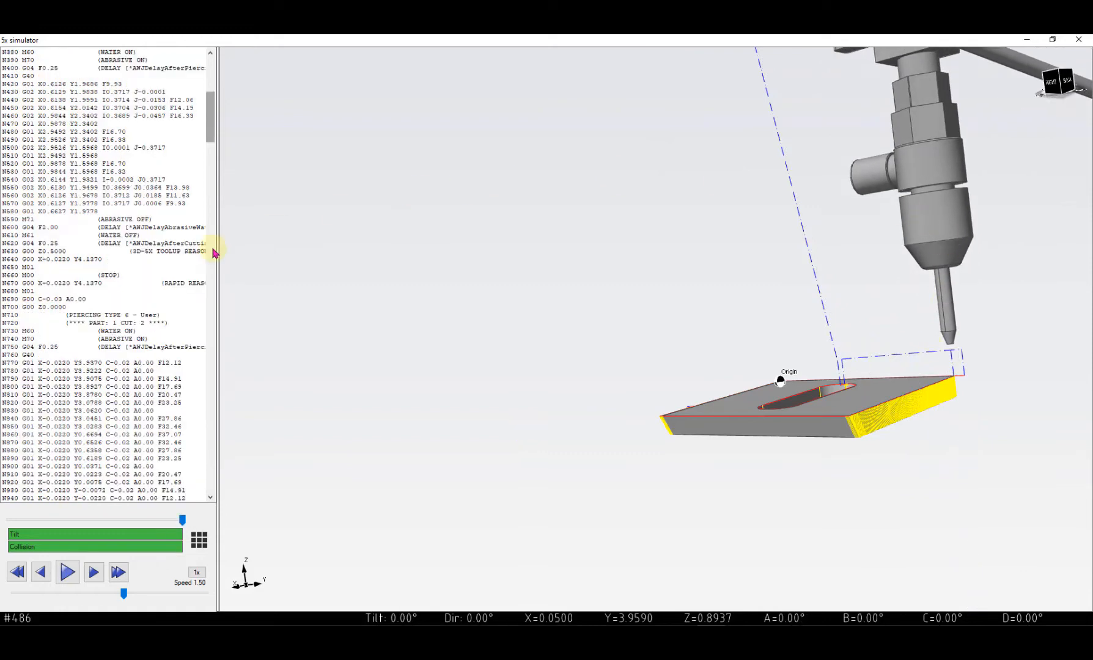
Step: Jump the simulation to the M00 STOP line N660, examine the head position there, and close the simulator and the processing window
left_click(35, 275)
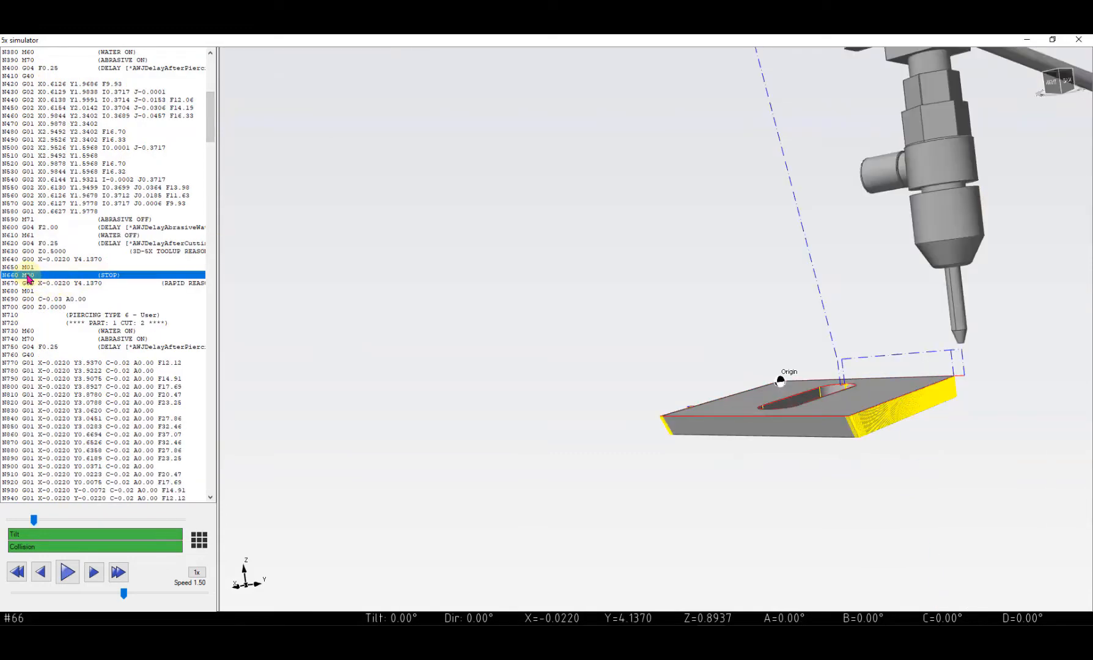
left_click_drag(456, 360, 618, 375)
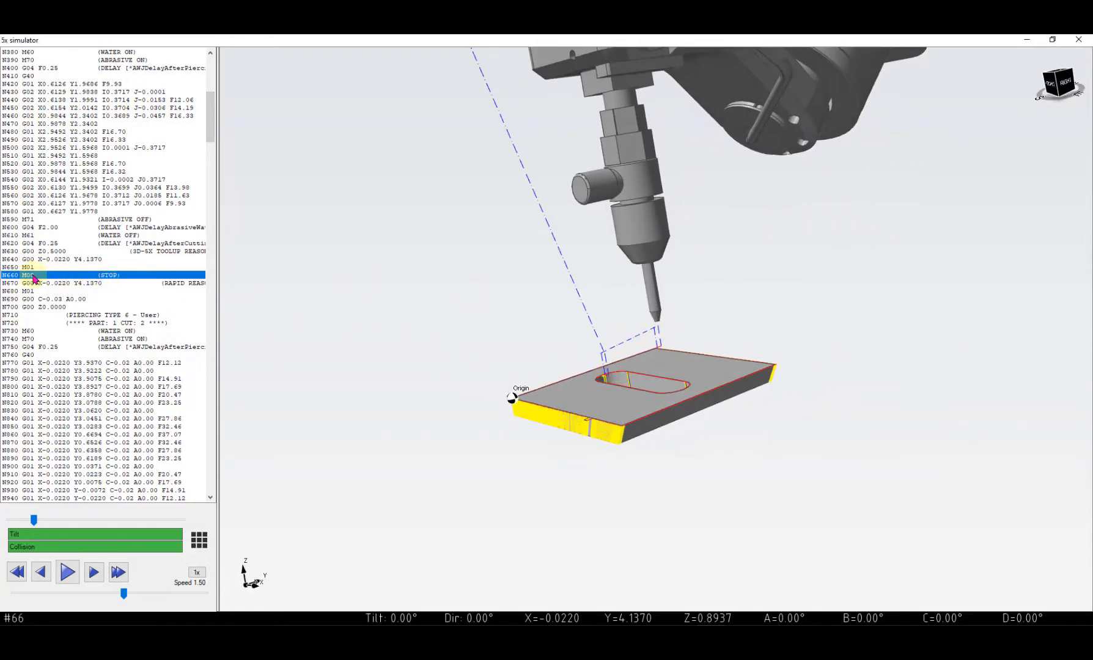
left_click(1079, 40)
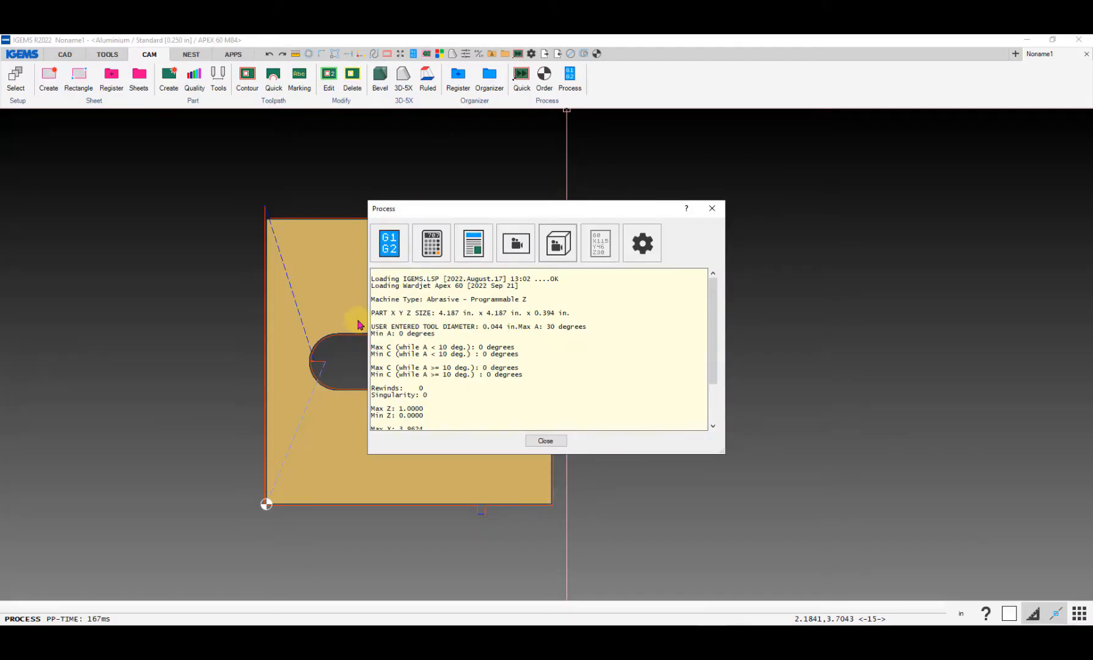
left_click(545, 441)
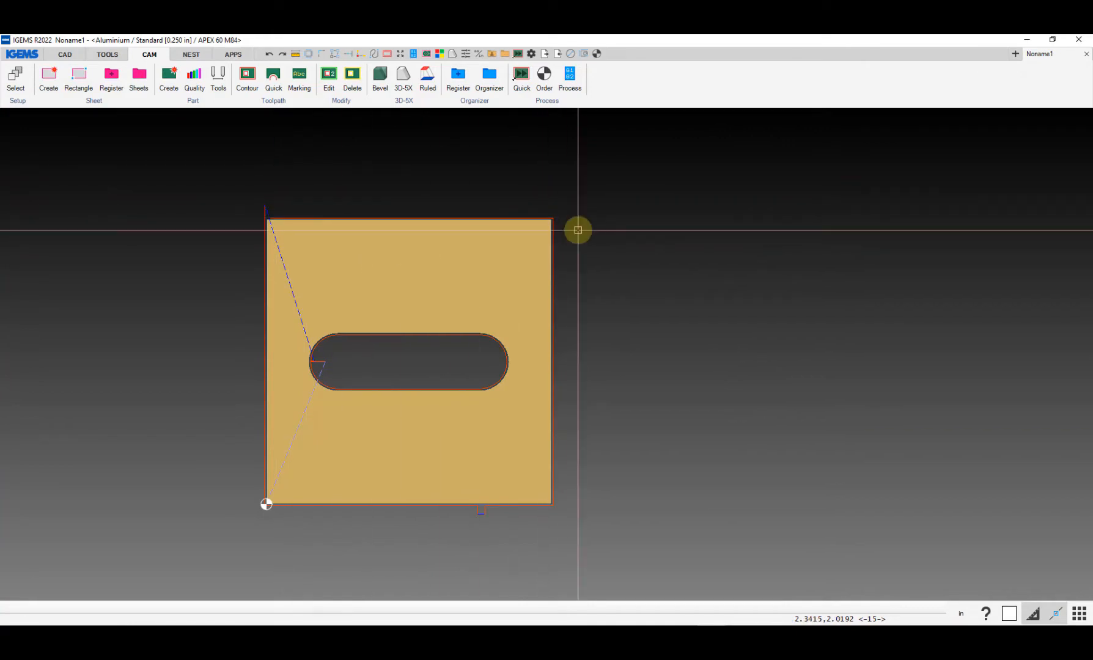
Step: Reopen the existing Align part in 3D-5X from the drawing and inspect the stop above the plate's far corner
left_click(403, 77)
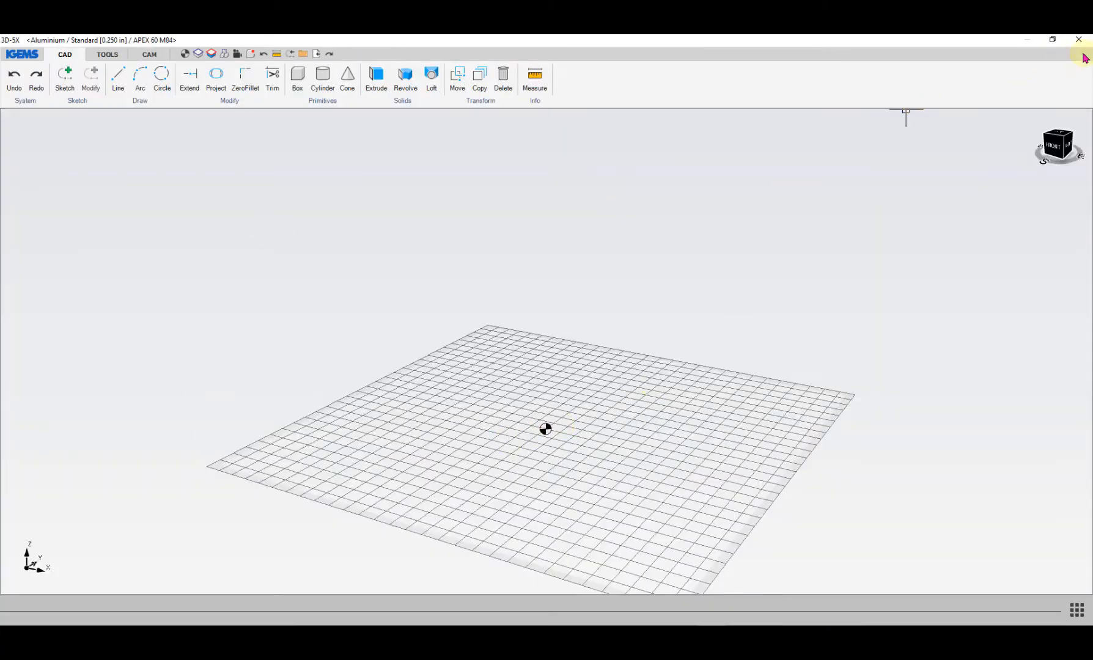
left_click(1079, 40)
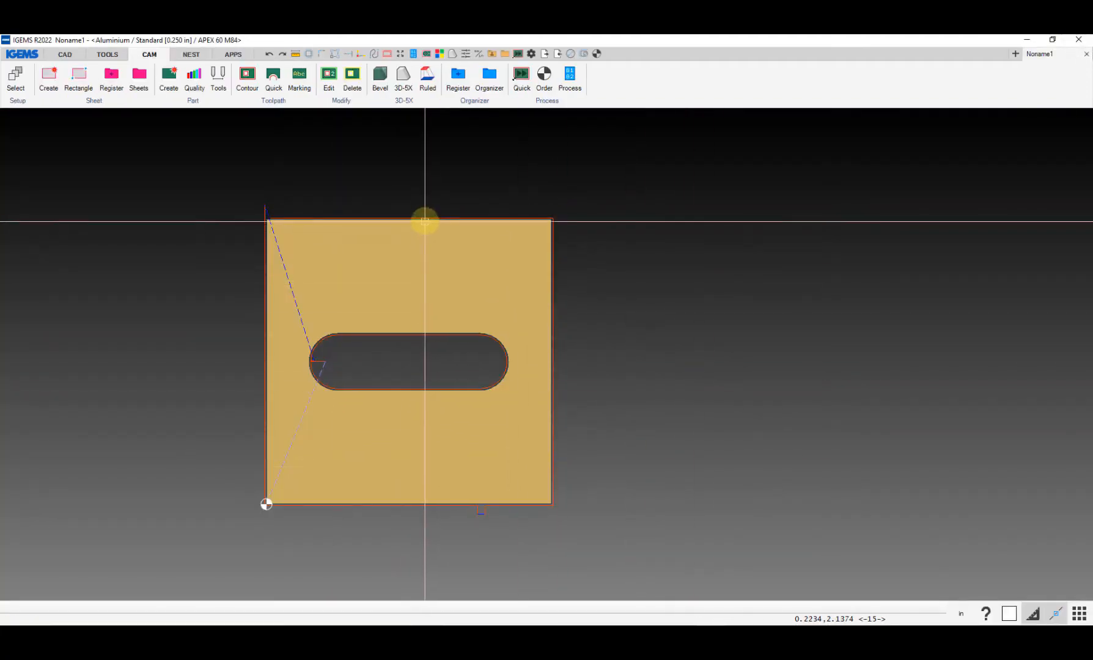
left_click(424, 219)
double_click(424, 218)
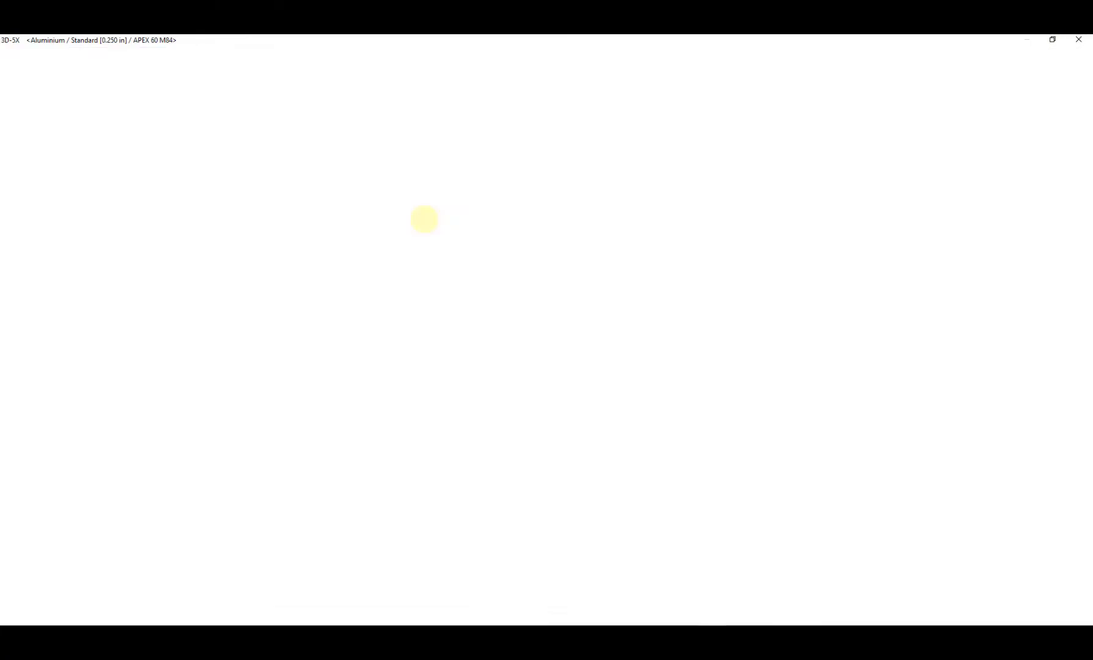
scroll(493, 374, "up", 5)
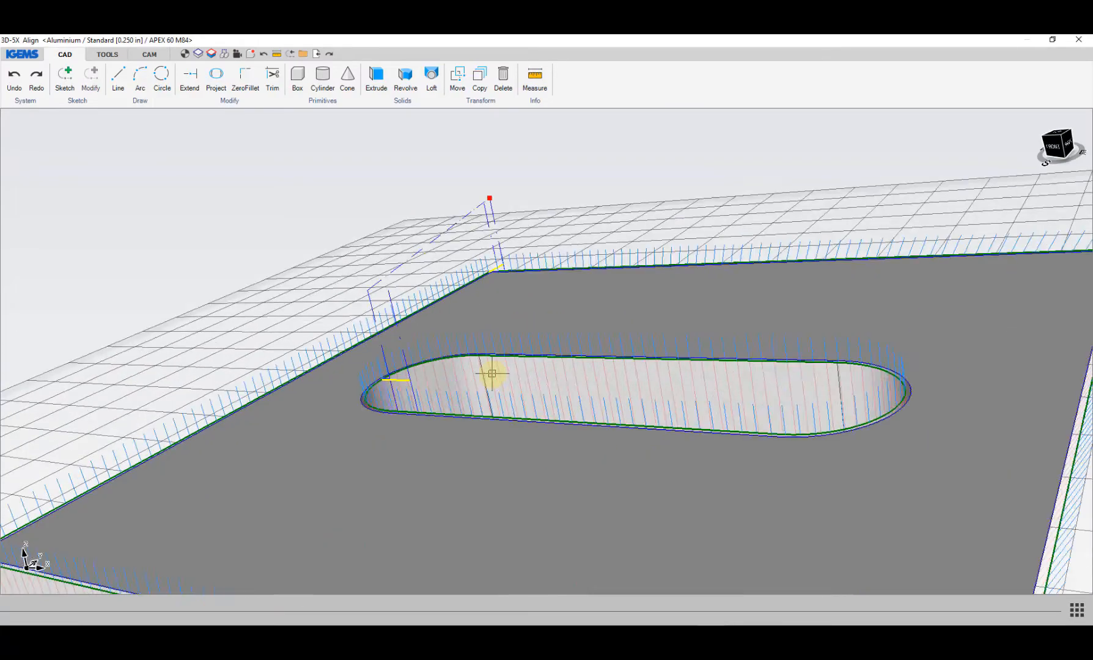
scroll(493, 375, "down", 5)
middle_click_drag(492, 376, 391, 340)
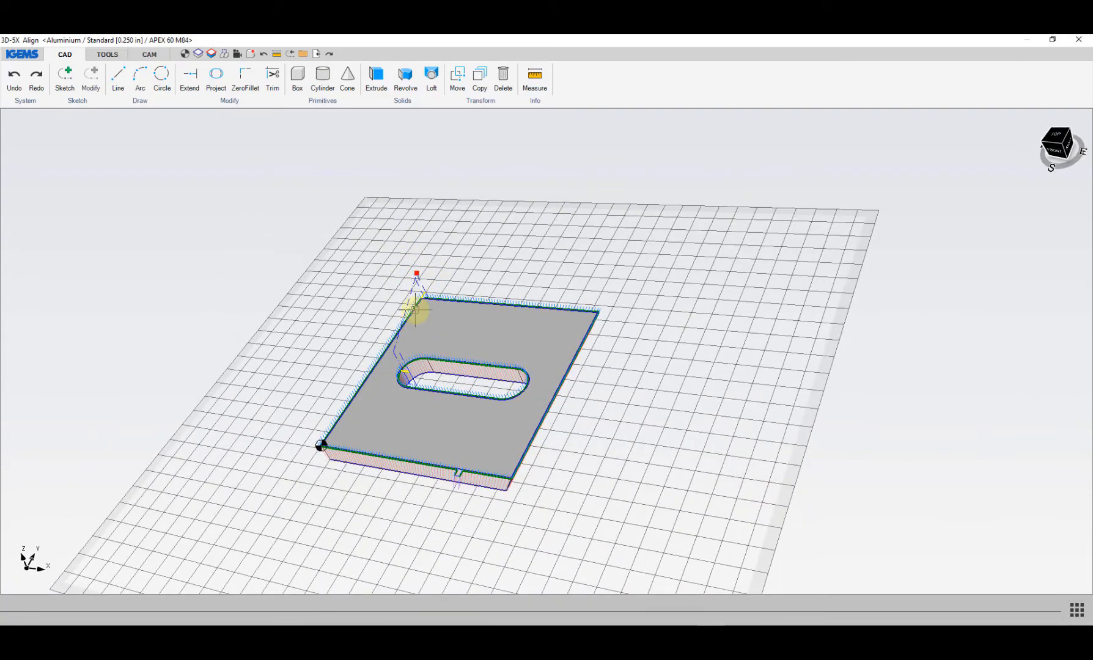
scroll(415, 276, "up", 2)
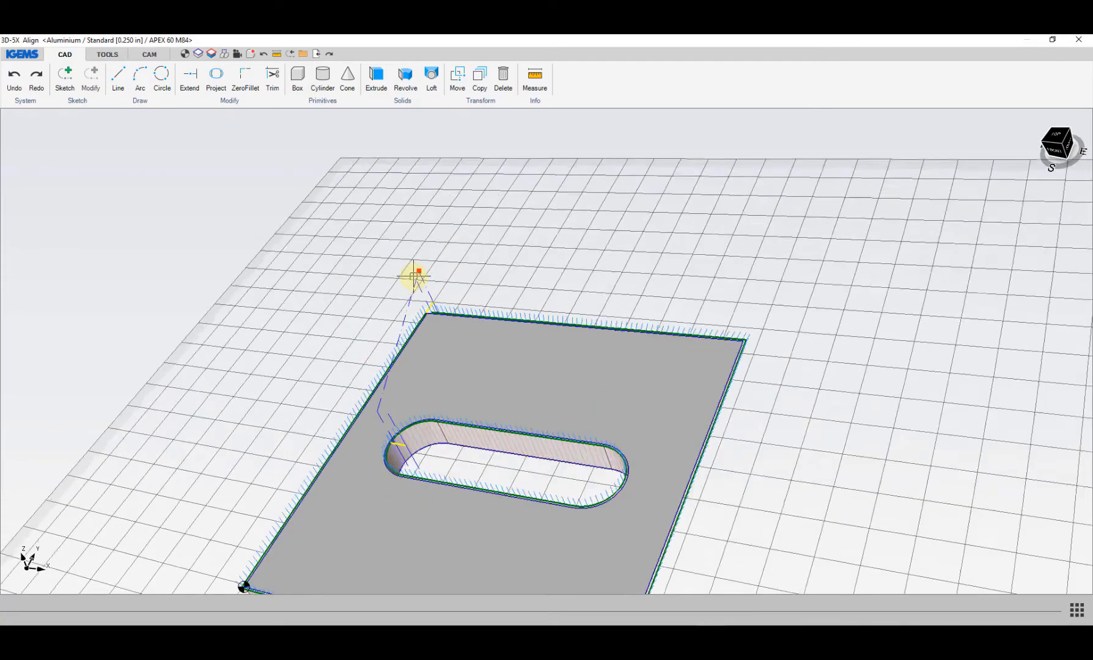
scroll(415, 276, "down", 4)
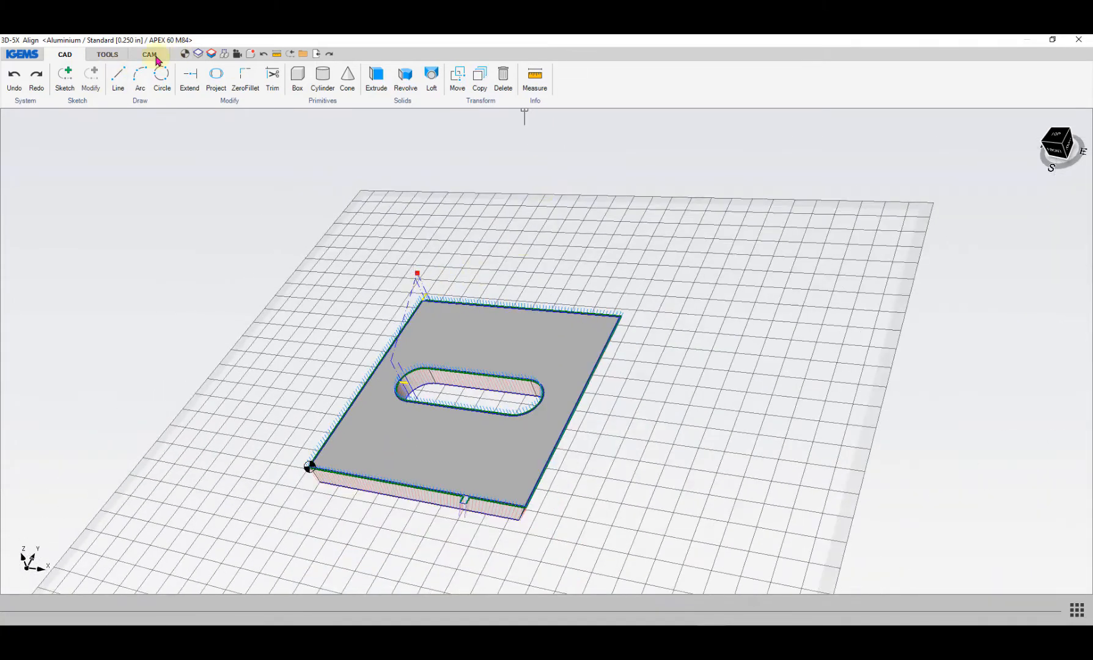
Step: Delete the stop from the slot-to-contour rapid and accept the rapids settings
left_click(150, 57)
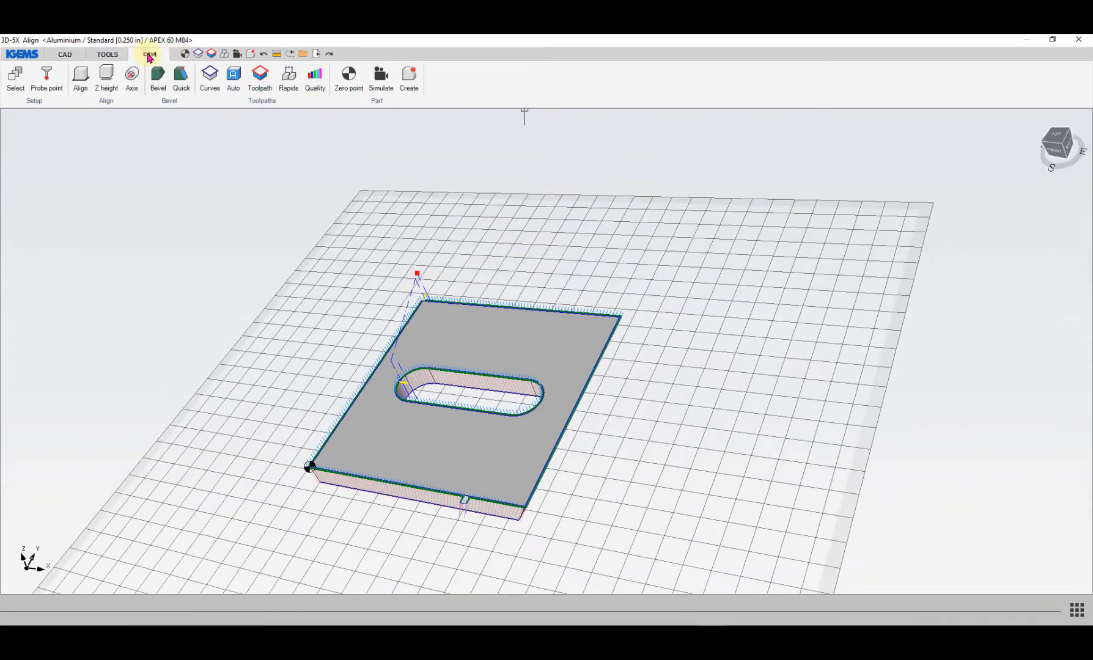
left_click(290, 84)
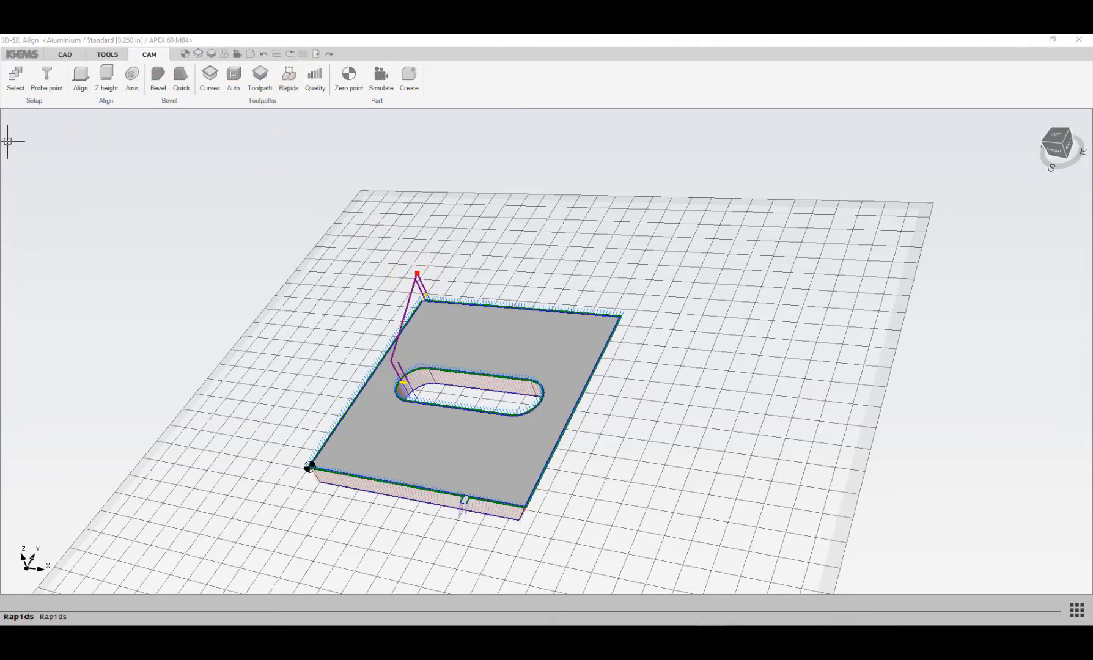
left_click_drag(313, 160, 203, 160)
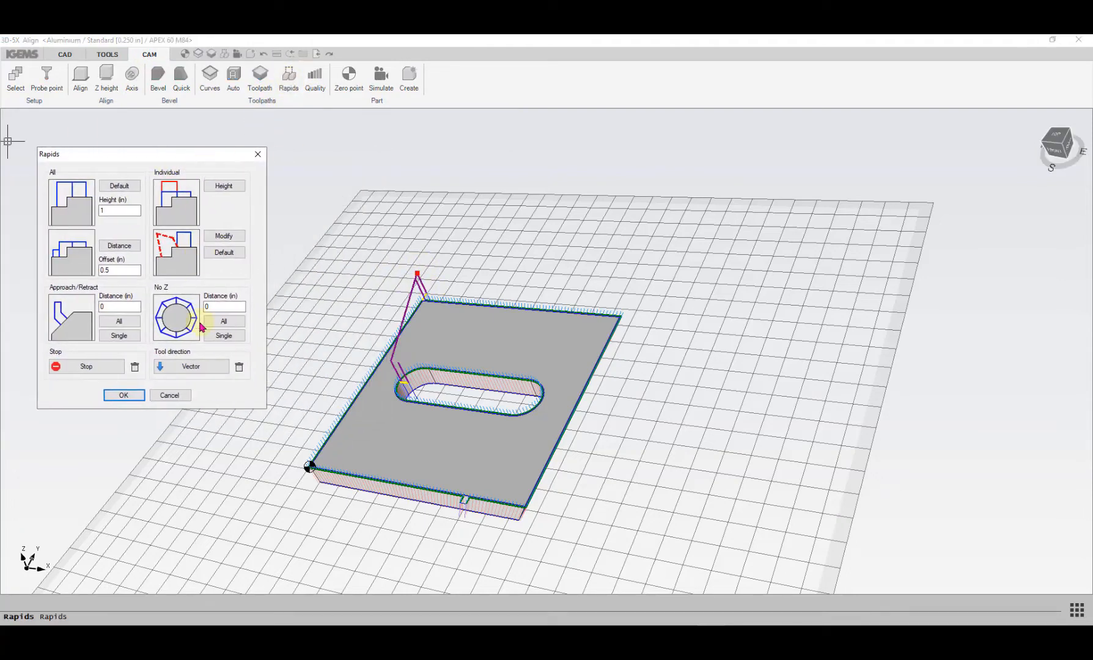
left_click(134, 367)
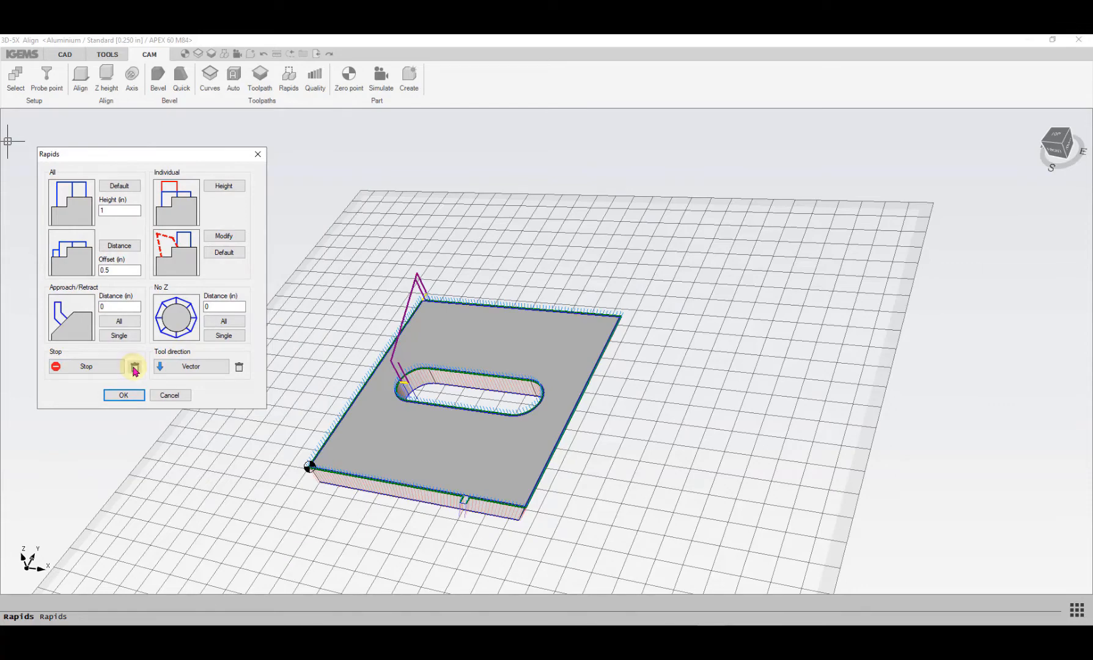
left_click(124, 396)
Step: Update the existing part with the edited rapids using the Curves export method
mouse_move(463, 347)
middle_mouse_down()
mouse_move(425, 362)
mouse_move(454, 344)
middle_mouse_up()
left_click(408, 78)
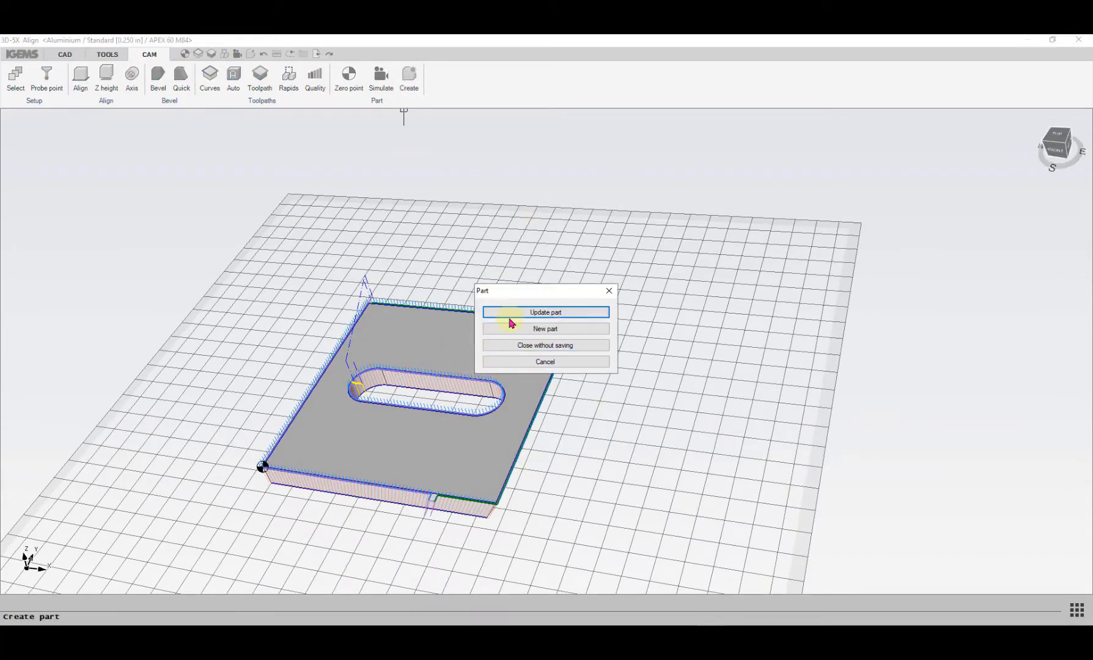
left_click(546, 318)
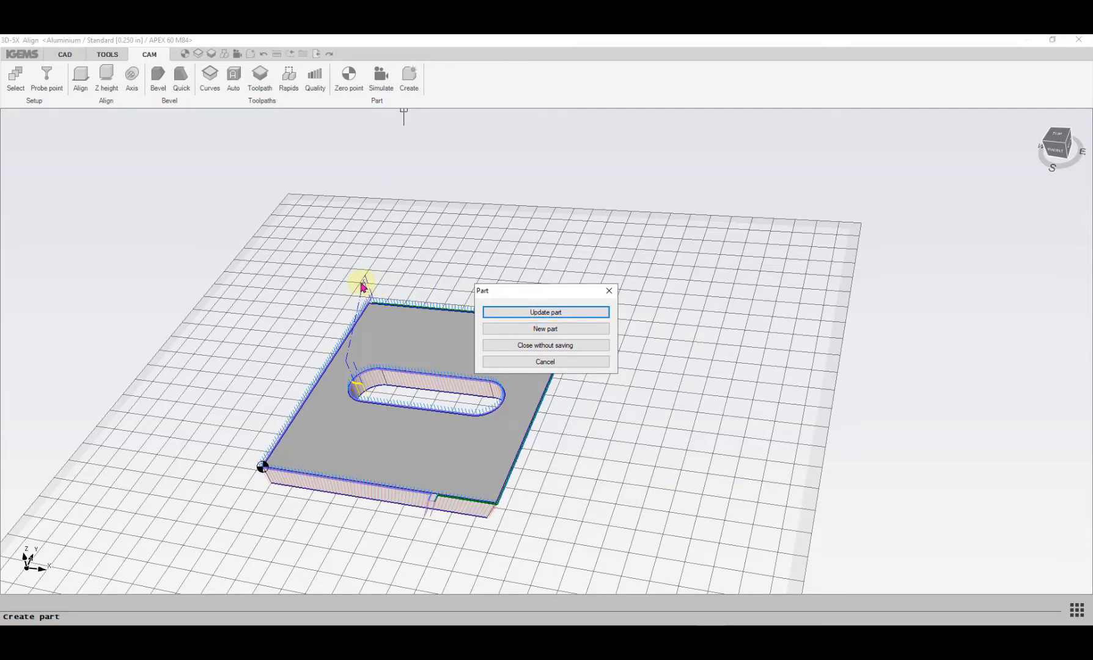
left_click(544, 333)
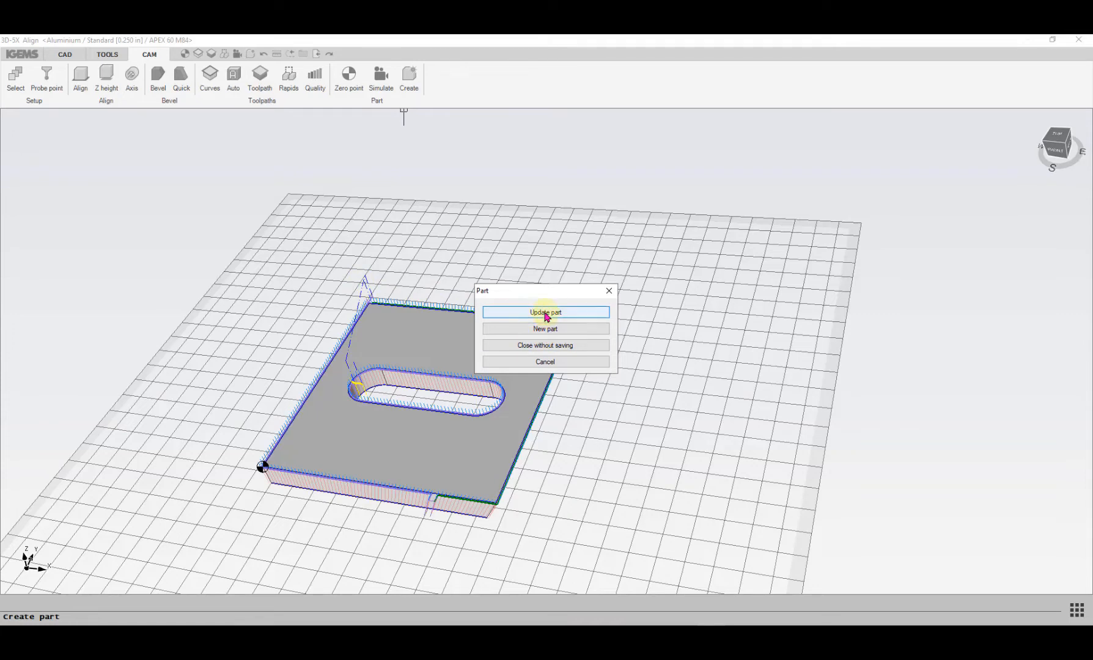
left_click(540, 313)
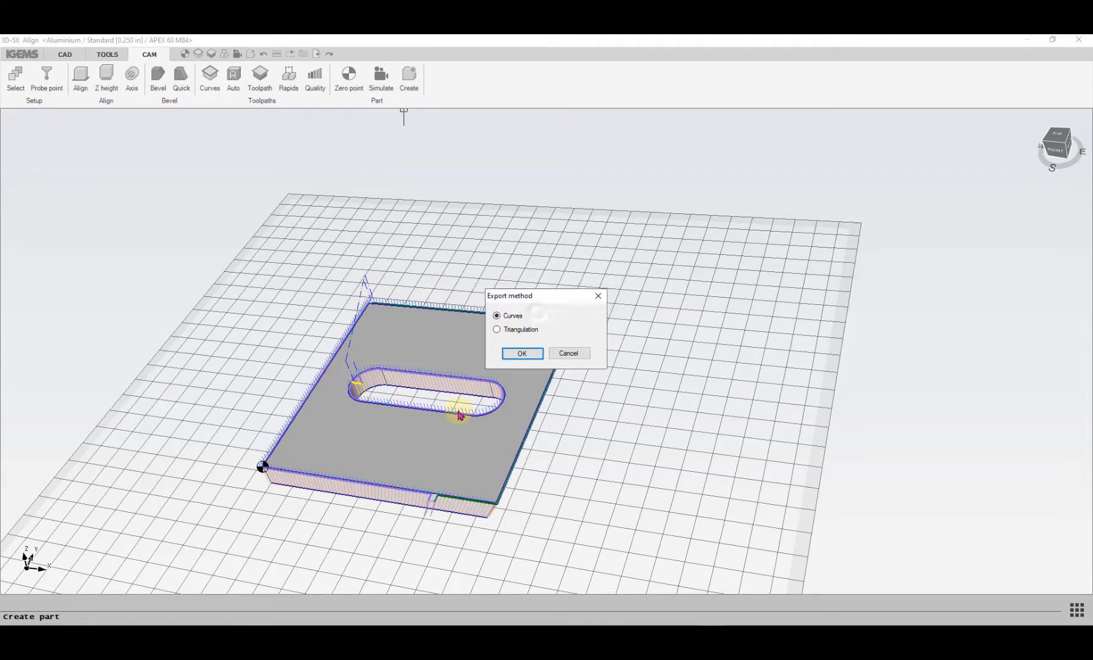
left_click(520, 354)
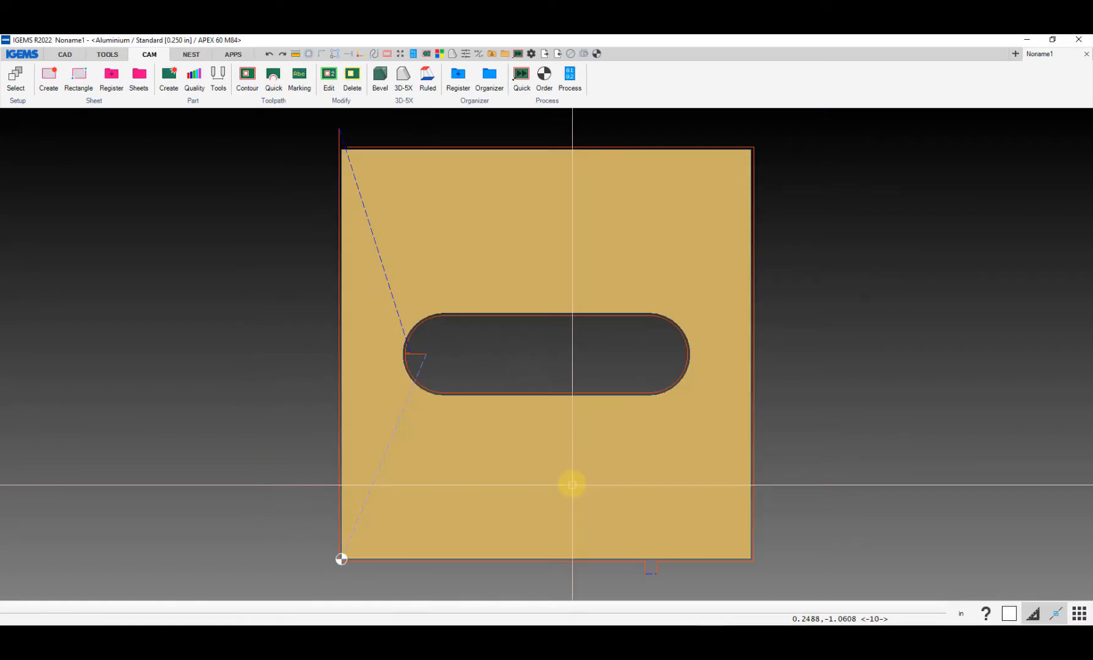
Step: Switch to the head-angle diagram in Adobe Acrobat Reader, examine the cutting head orientations around the circle, and return to the IGEMS drawing
scroll(573, 486, "down", 3)
middle_click_drag(573, 485, 391, 465)
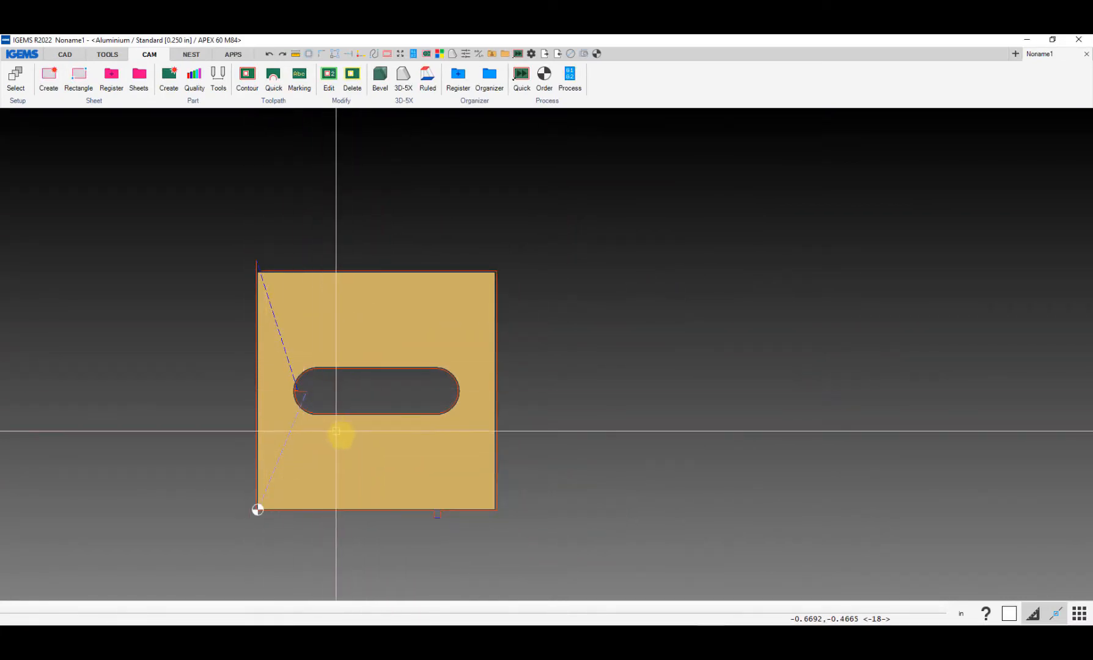
scroll(384, 456, "up", 1)
scroll(383, 456, "down", 2)
middle_click_drag(383, 456, 318, 449)
left_click_drag(318, 448, 293, 451)
scroll(293, 452, "down", 2)
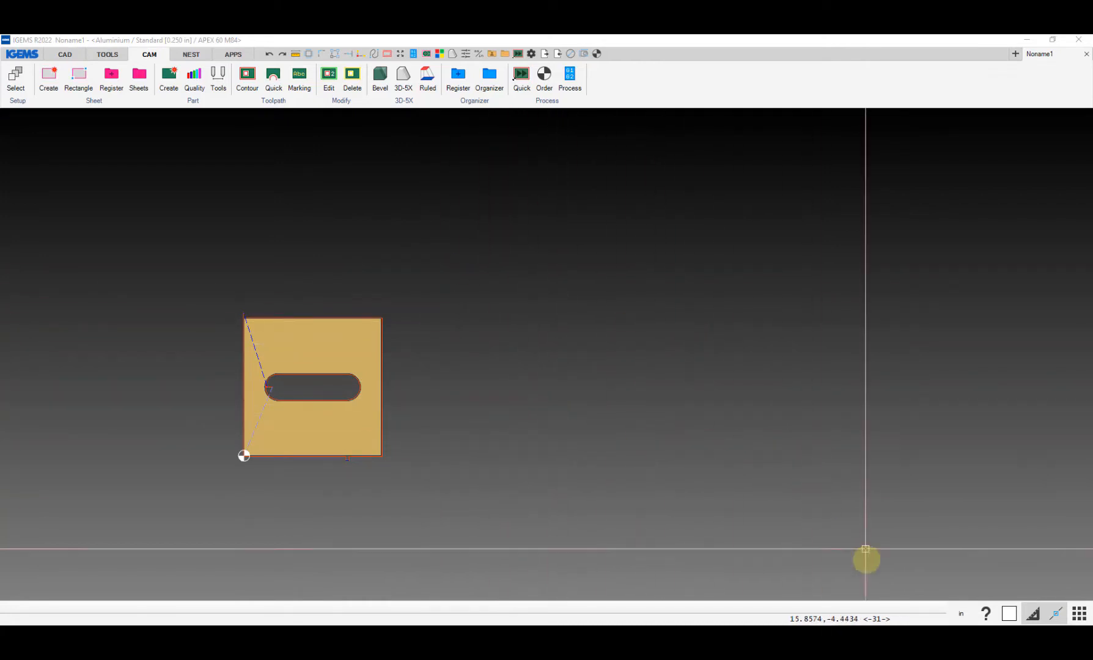
left_click(853, 636)
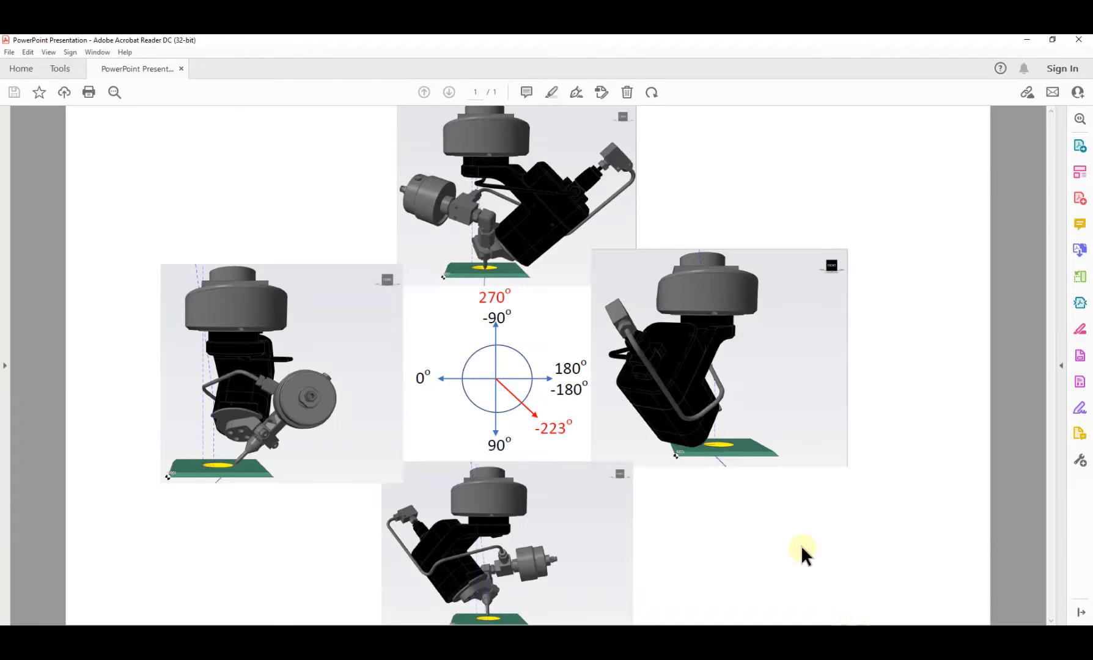
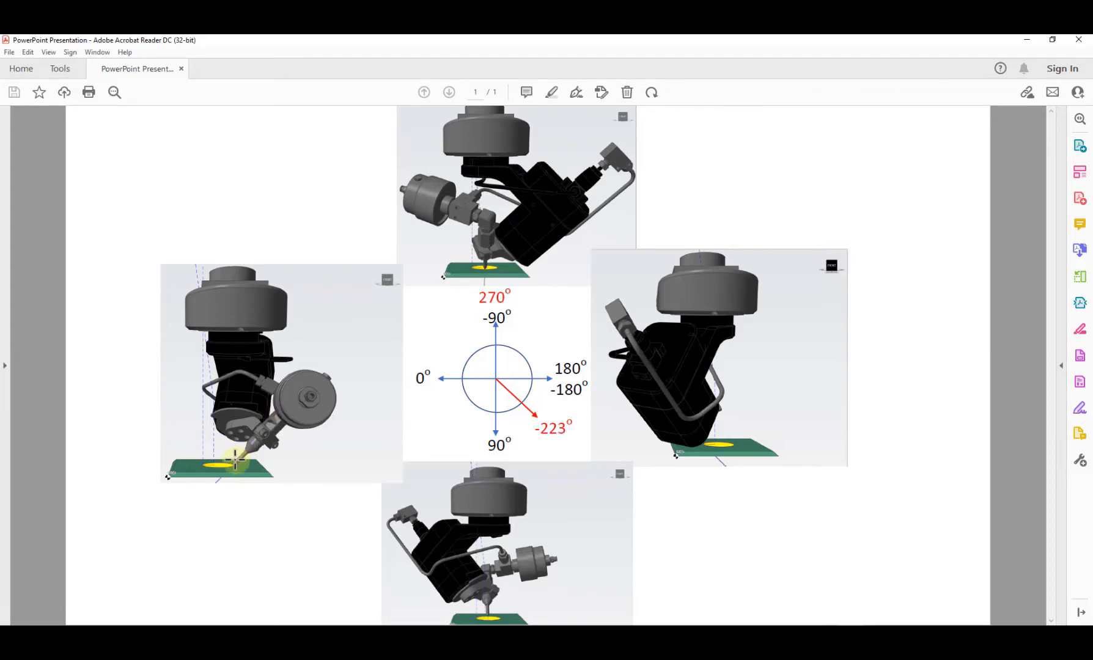
left_click(1025, 41)
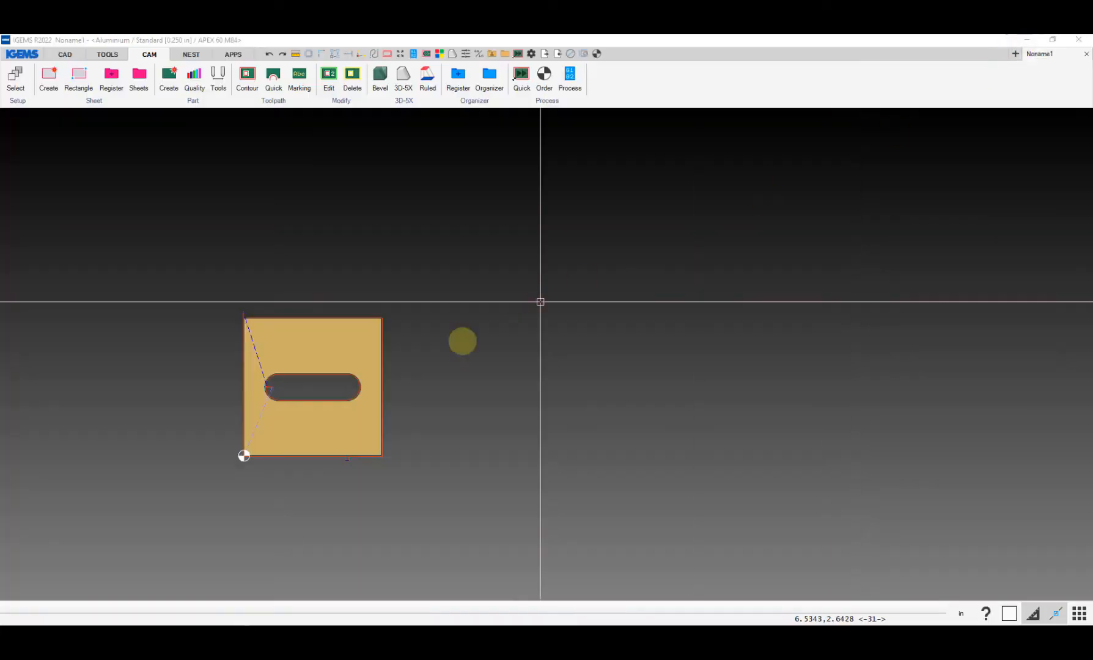
Step: Reopen the existing Align part in 3D-5X from the drawing and inspect the plate's tapered edges from the front and back
left_click(330, 318)
right_click(329, 318)
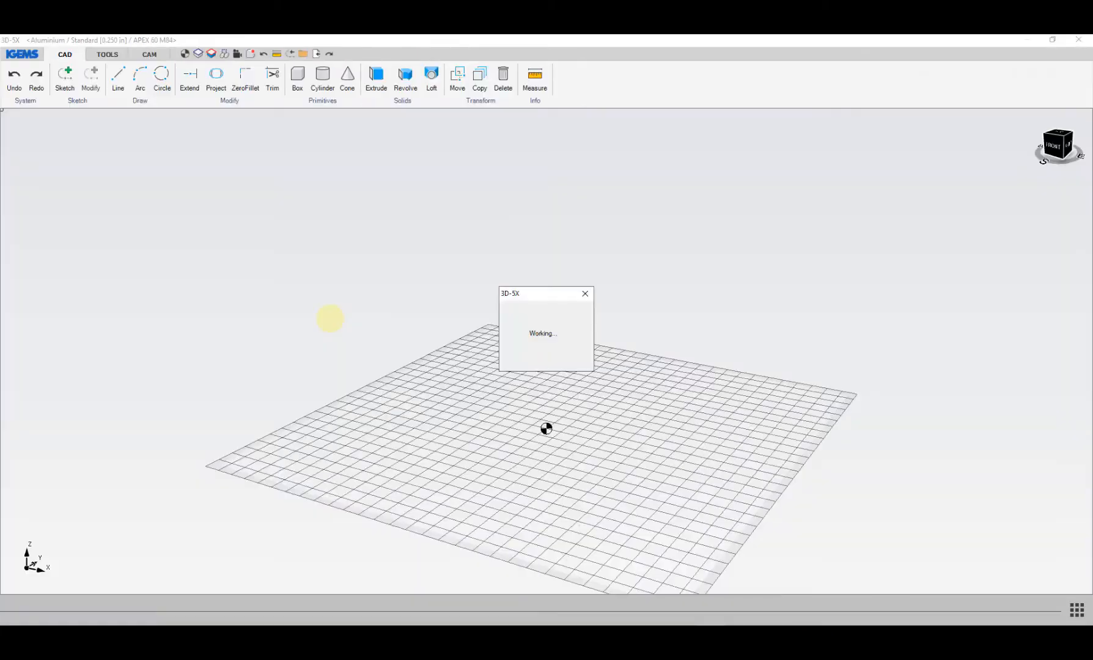
scroll(386, 377, "down", 2)
middle_click_drag(398, 377, 356, 393)
middle_click_drag(417, 432, 479, 357)
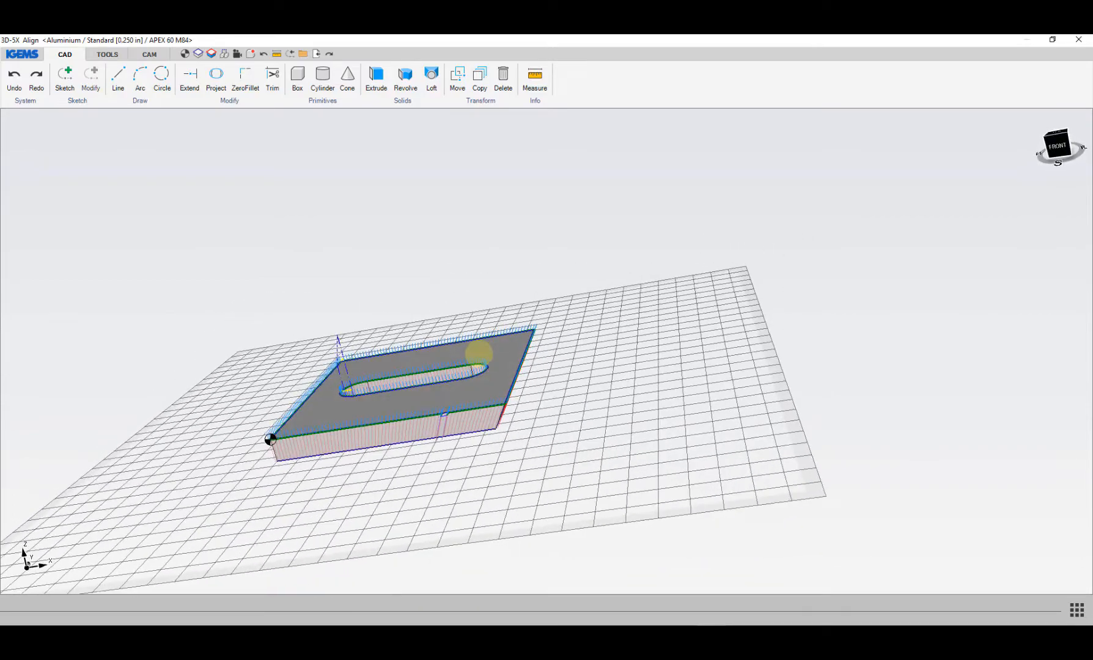
scroll(262, 439, "up", 3)
scroll(262, 439, "up", 2)
scroll(254, 432, "down", 3)
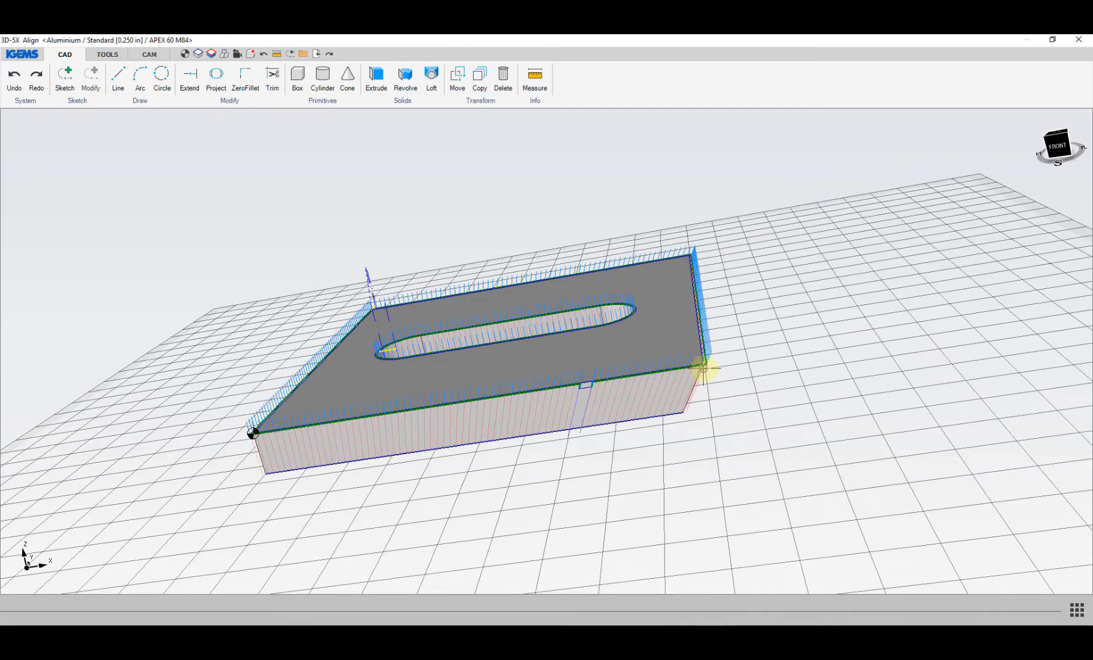
left_click(252, 434)
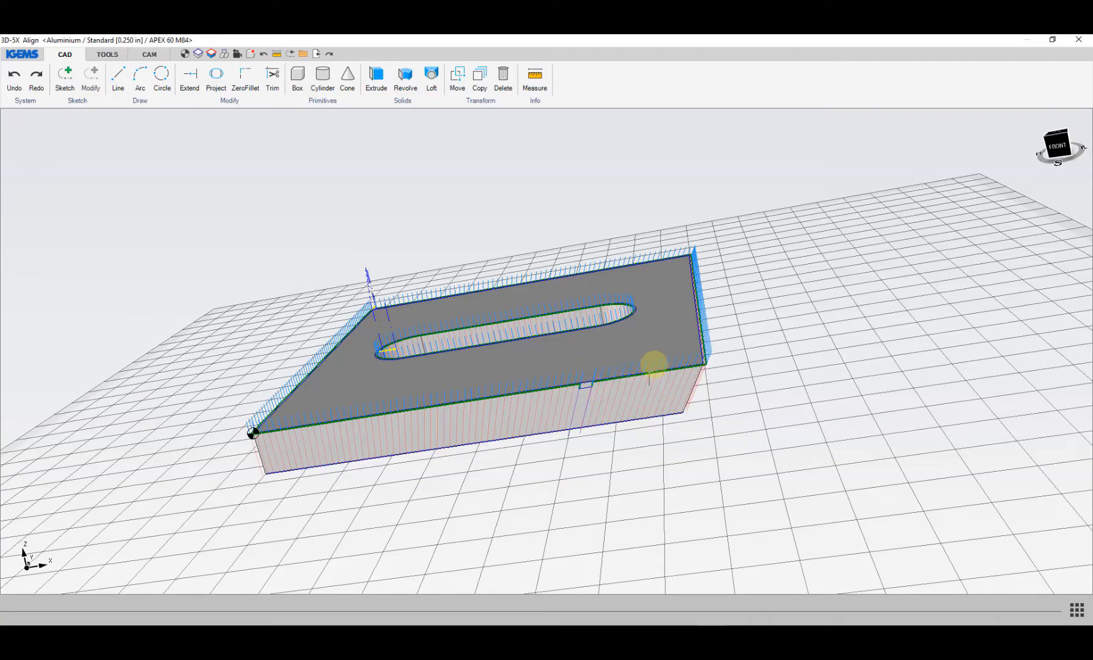
middle_click_drag(676, 357, 342, 444)
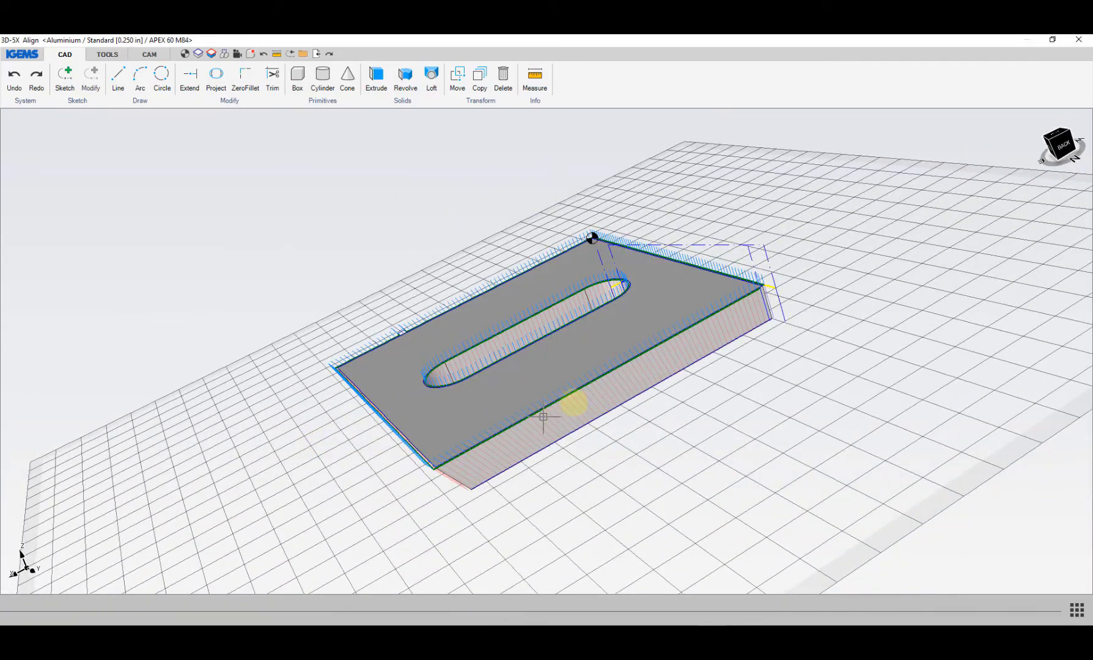
mouse_move(451, 446)
middle_mouse_down()
mouse_move(402, 464)
mouse_move(664, 424)
mouse_move(707, 388)
mouse_move(715, 397)
mouse_move(440, 409)
mouse_move(427, 454)
mouse_move(451, 410)
mouse_move(450, 432)
middle_mouse_up()
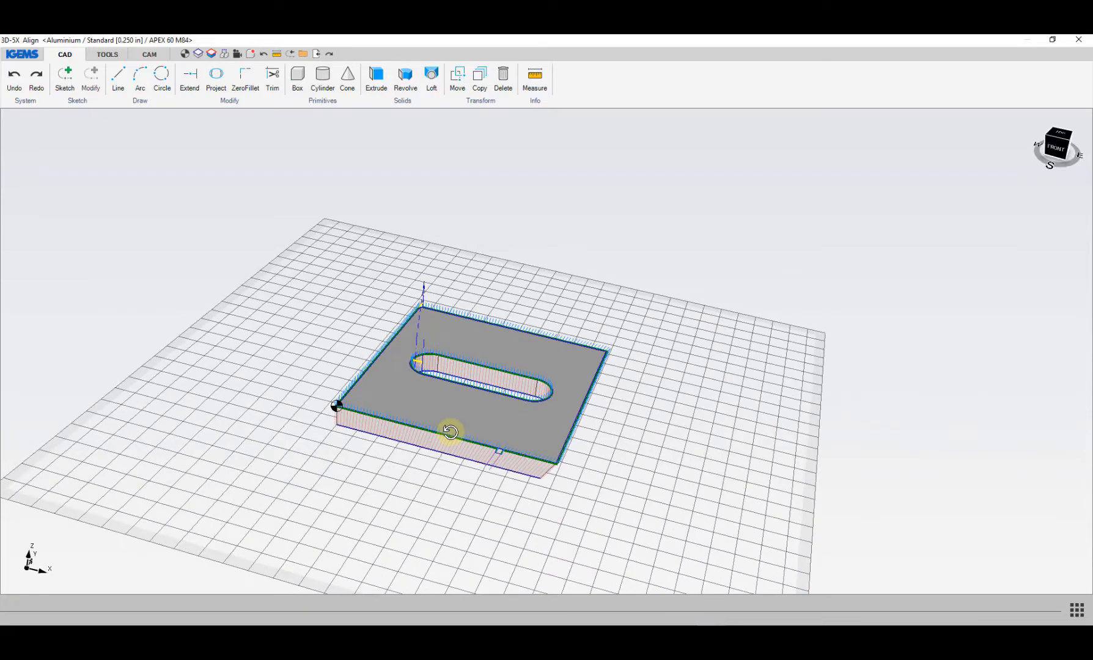
Step: Rotate the aligned plate by -90° about the Z axis
left_click(150, 54)
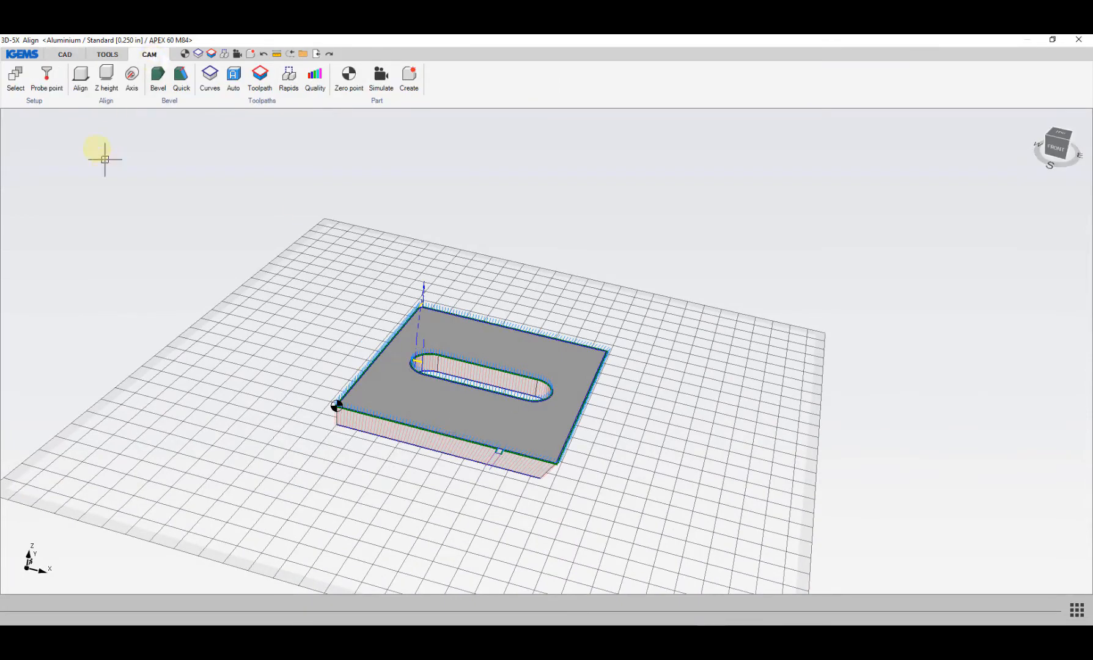
left_click(118, 106)
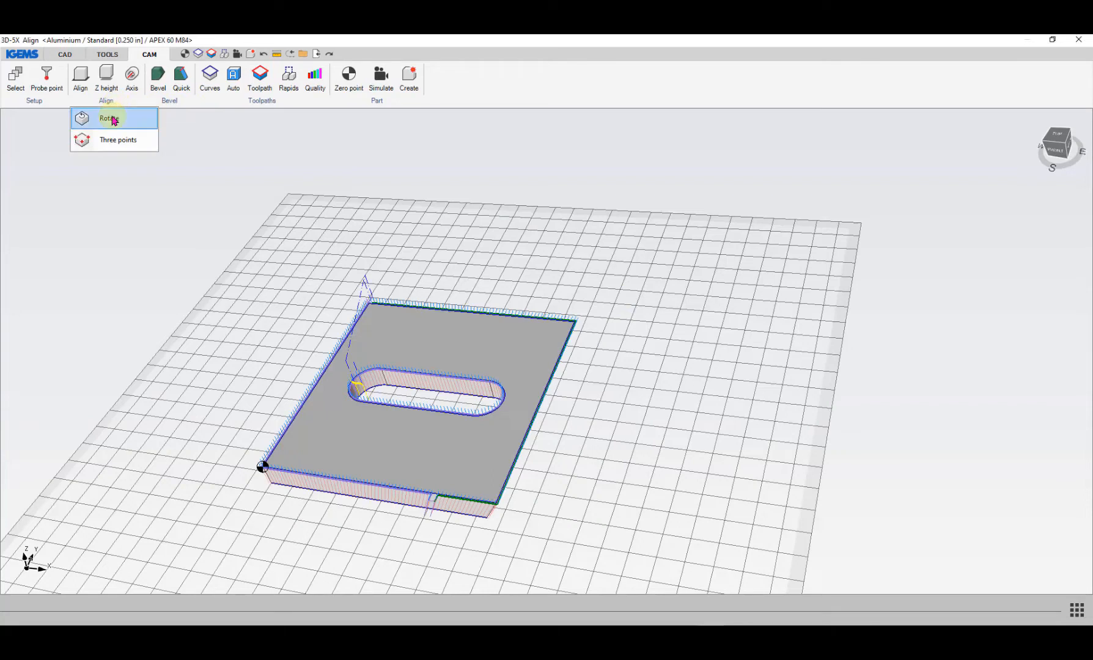
left_click(110, 118)
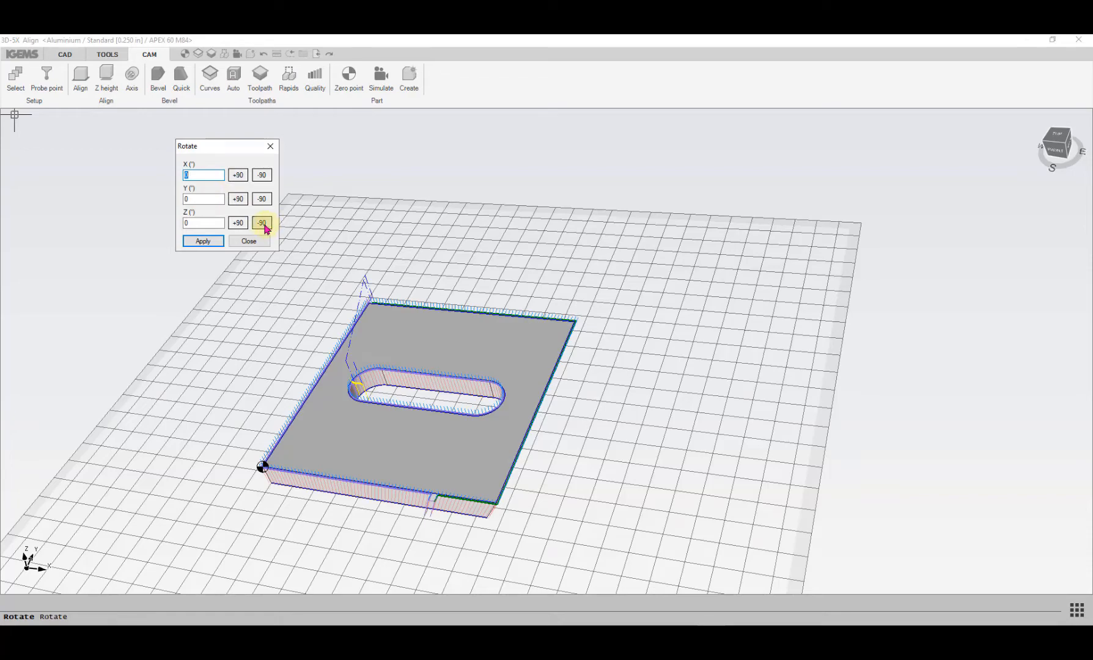
left_click(262, 224)
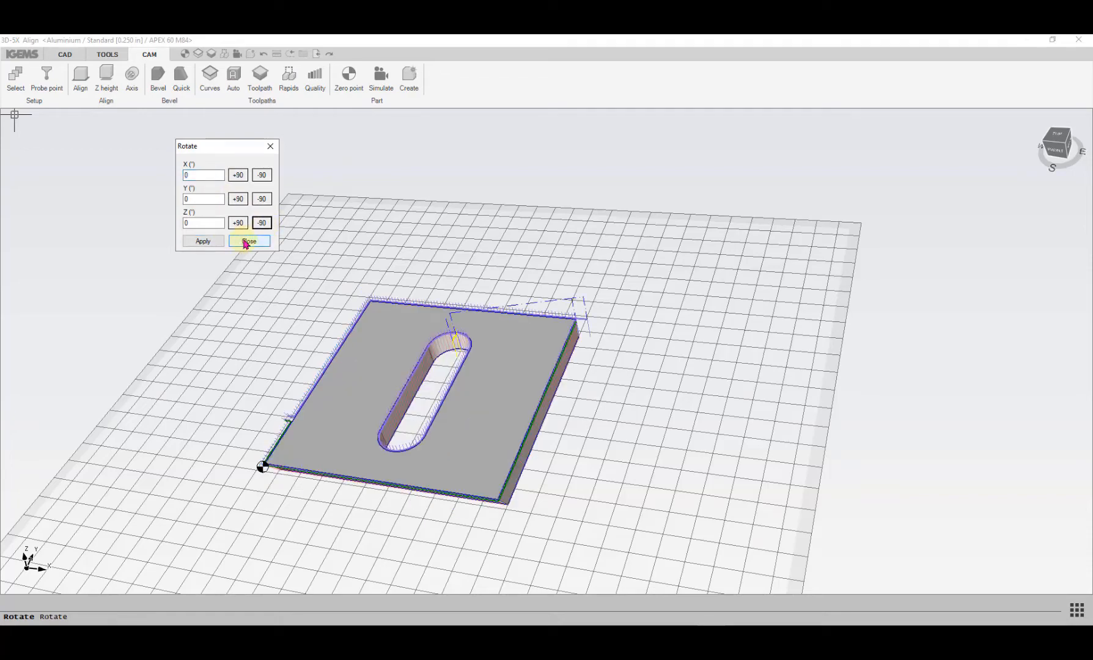
left_click(249, 241)
Step: Examine the rotated plate's side faces, tool directions and rapids from several angles
left_click_drag(497, 413, 654, 436)
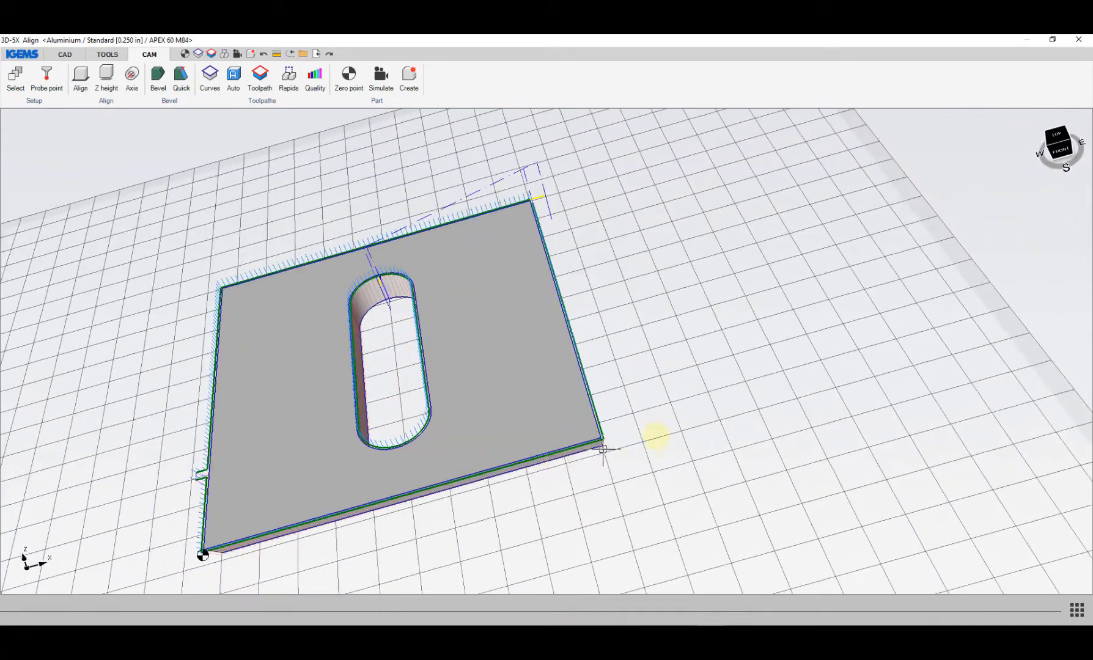
left_click_drag(553, 259, 434, 432)
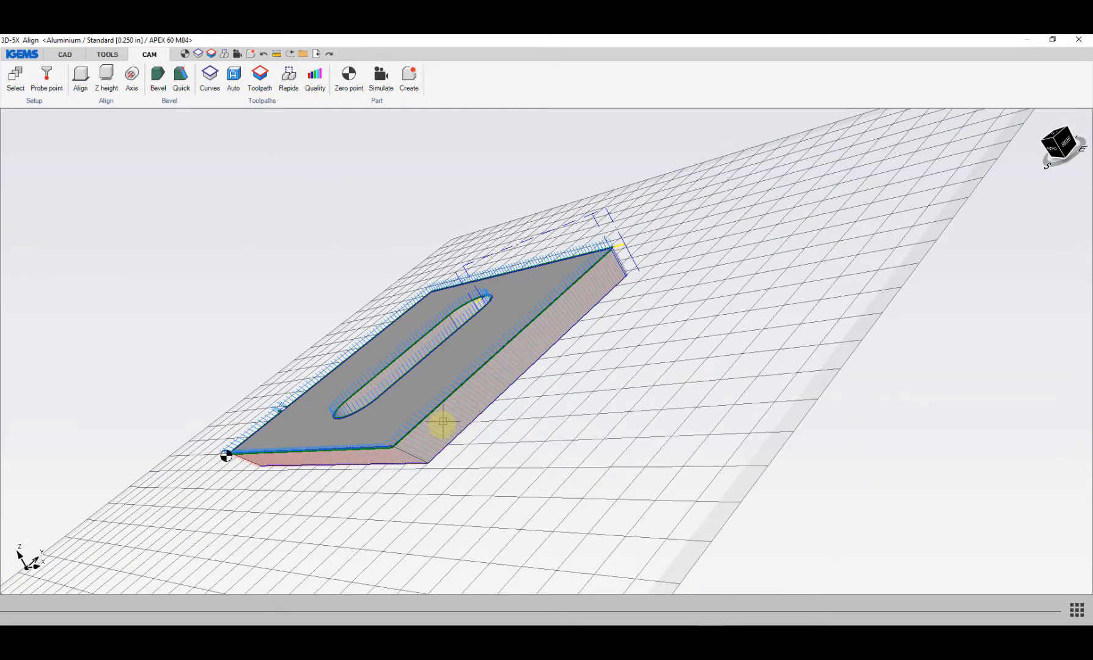
scroll(441, 422, "up", 3)
scroll(434, 429, "down", 2)
scroll(414, 439, "up", 3)
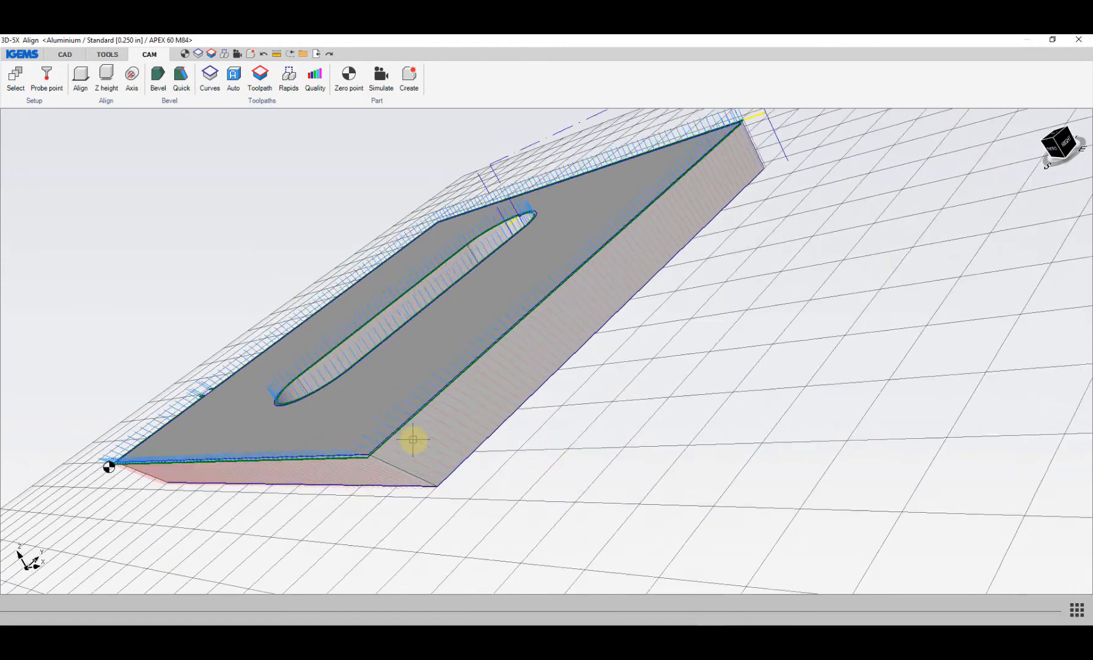
scroll(414, 439, "down", 2)
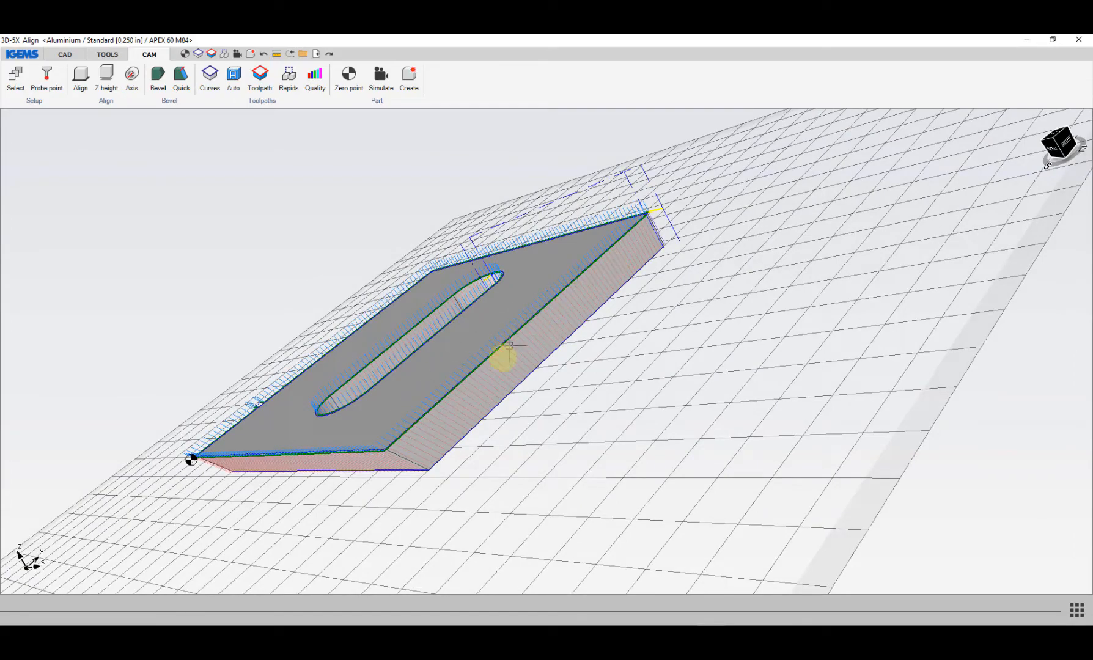
middle_click_drag(572, 282, 488, 362)
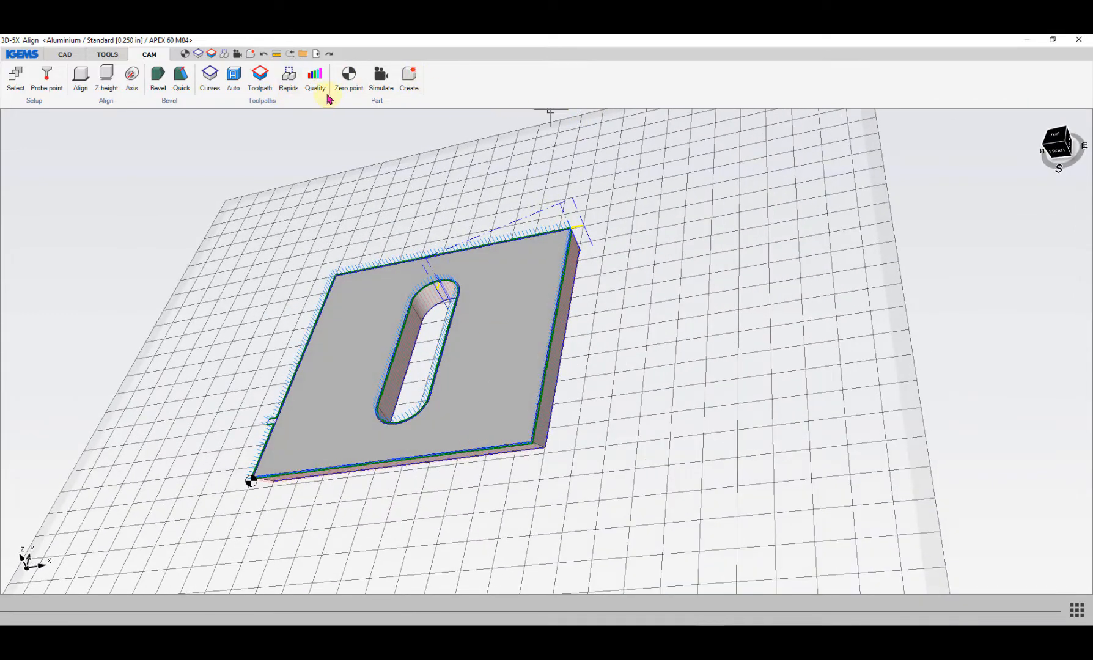
Step: Save the rotated plate as a new part named Align singularity test, using the Curves export method
left_click(416, 80)
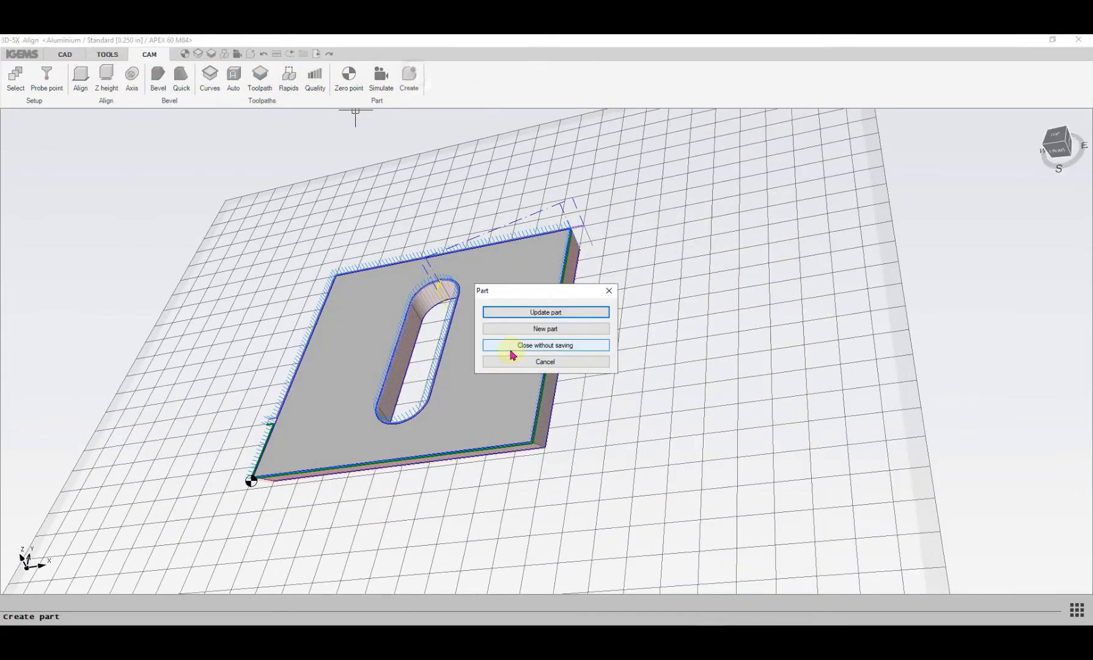
left_click(535, 331)
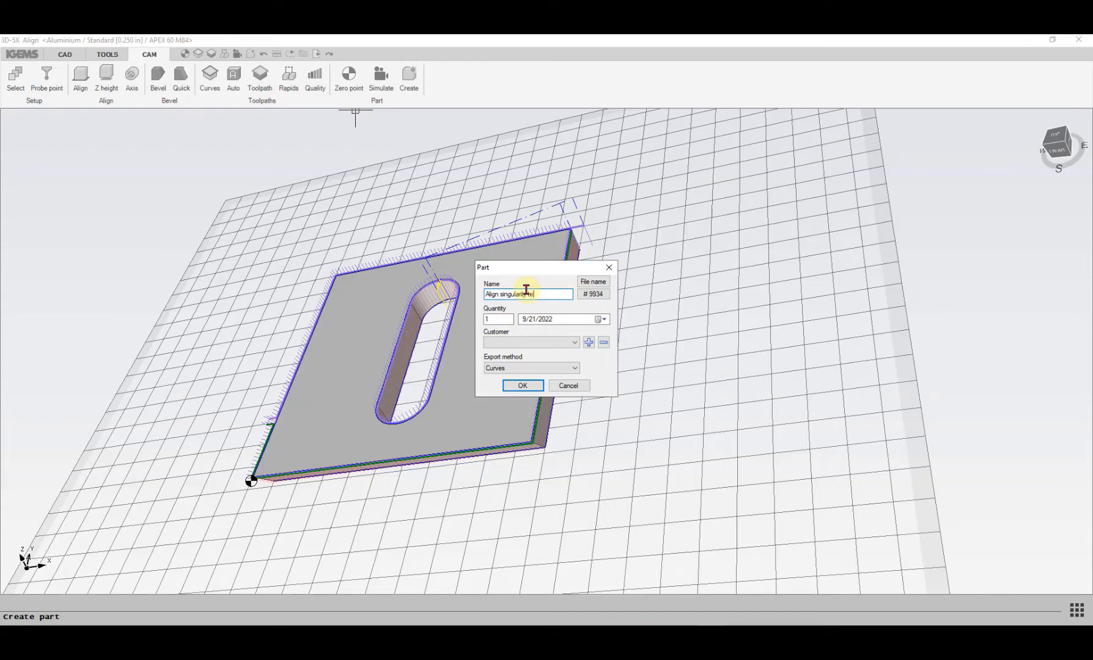
left_click(522, 385)
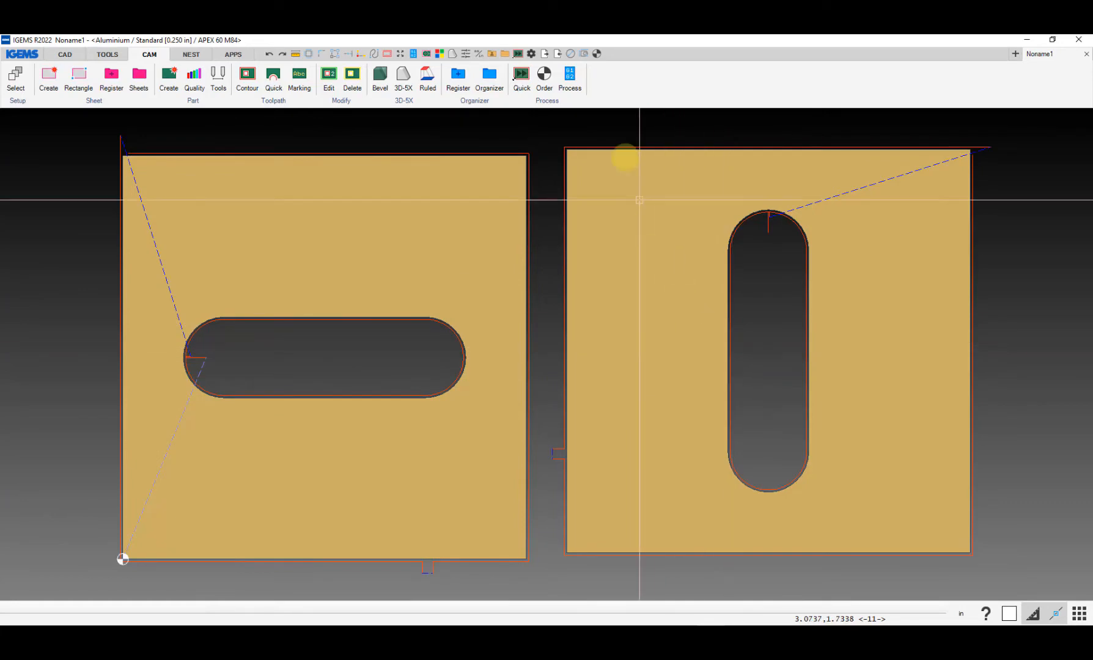
Step: Create a cut order for the rotated part and set its 3D zero point from the part's own zero
left_click(555, 89)
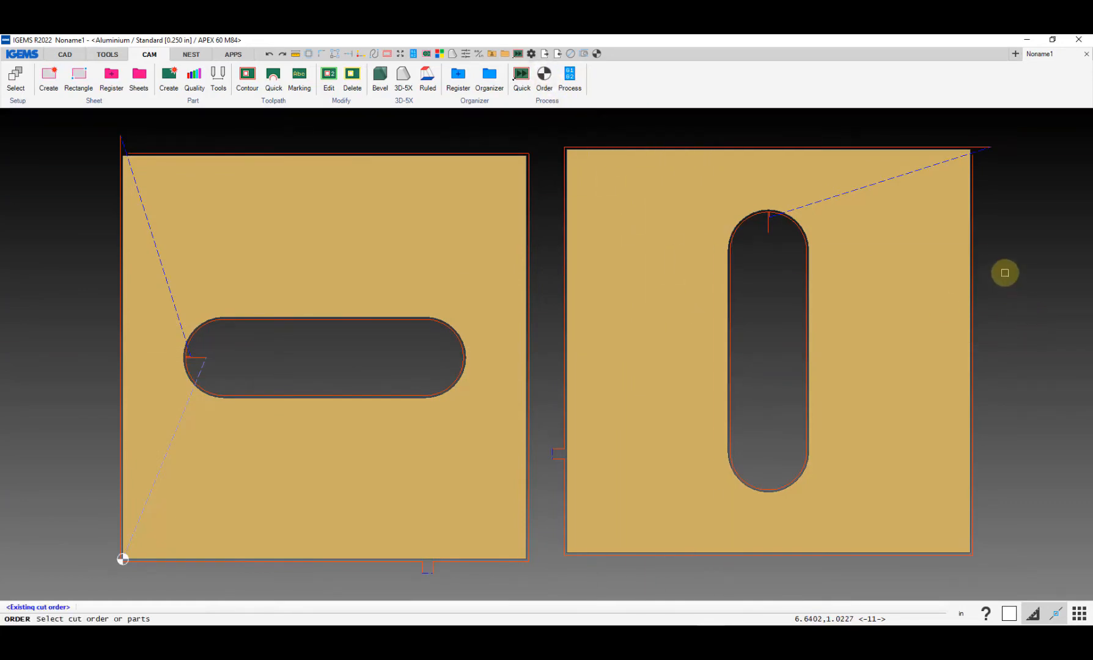
left_click(885, 389)
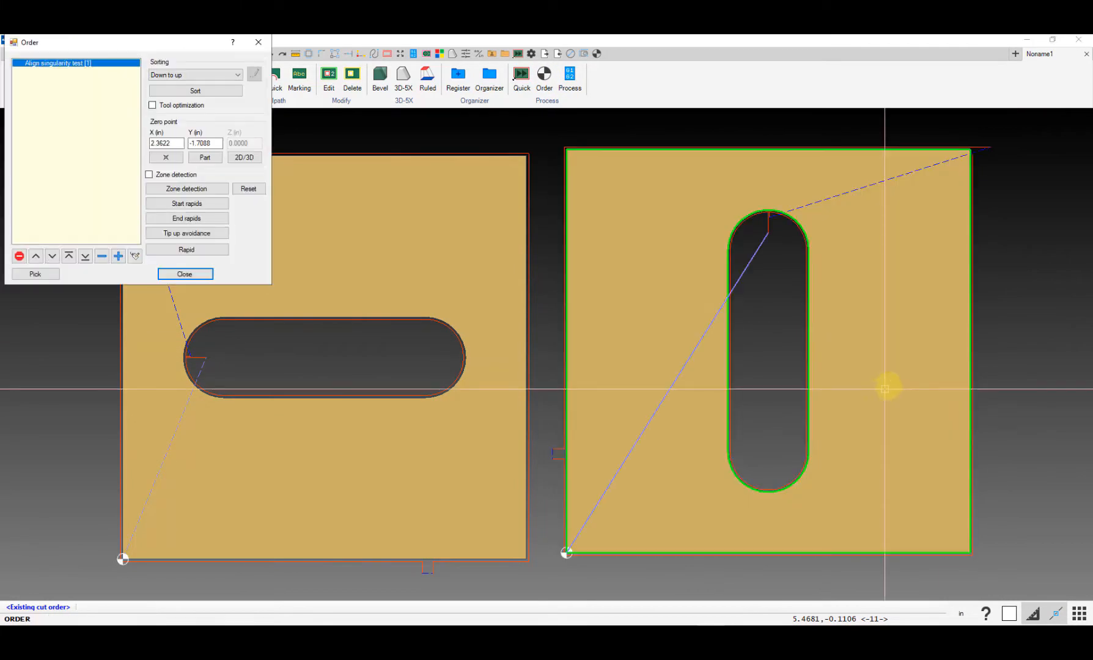
left_click(205, 159)
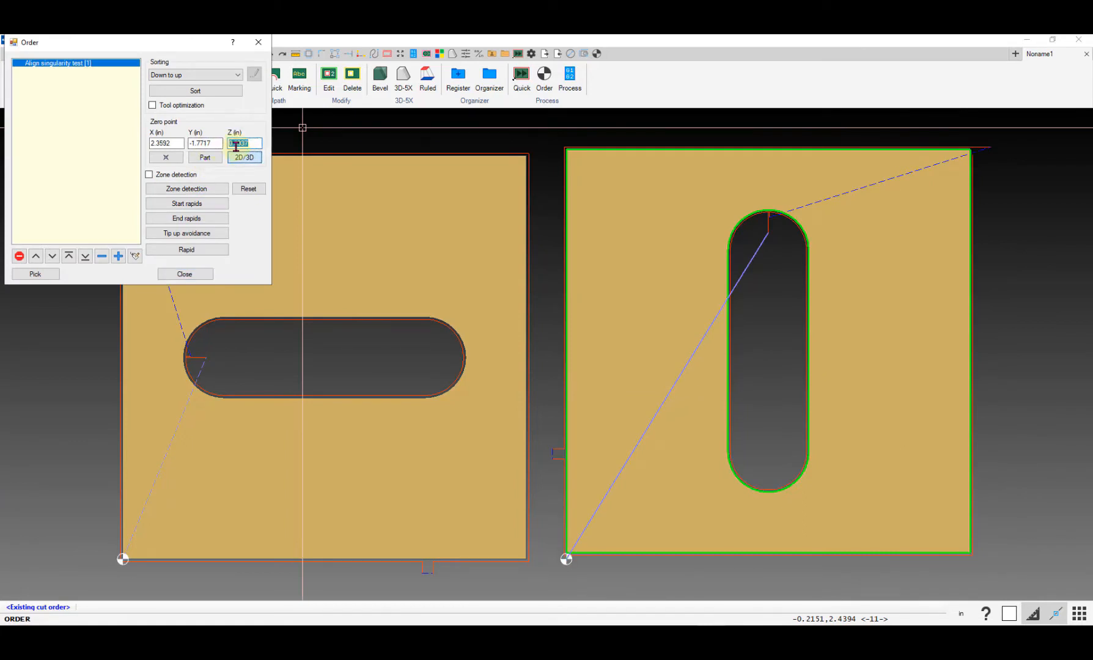
left_click(184, 273)
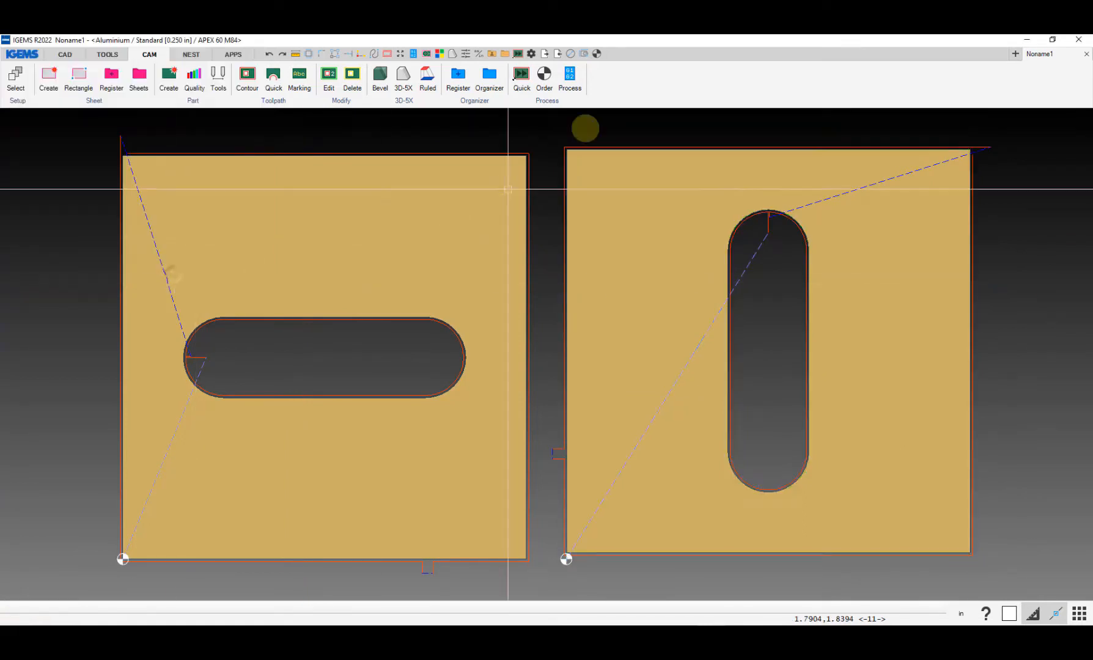
Step: Process the rotated part's cut order for 3D simulation and open it in the 5x simulator, dismissing the info summary
left_click(570, 79)
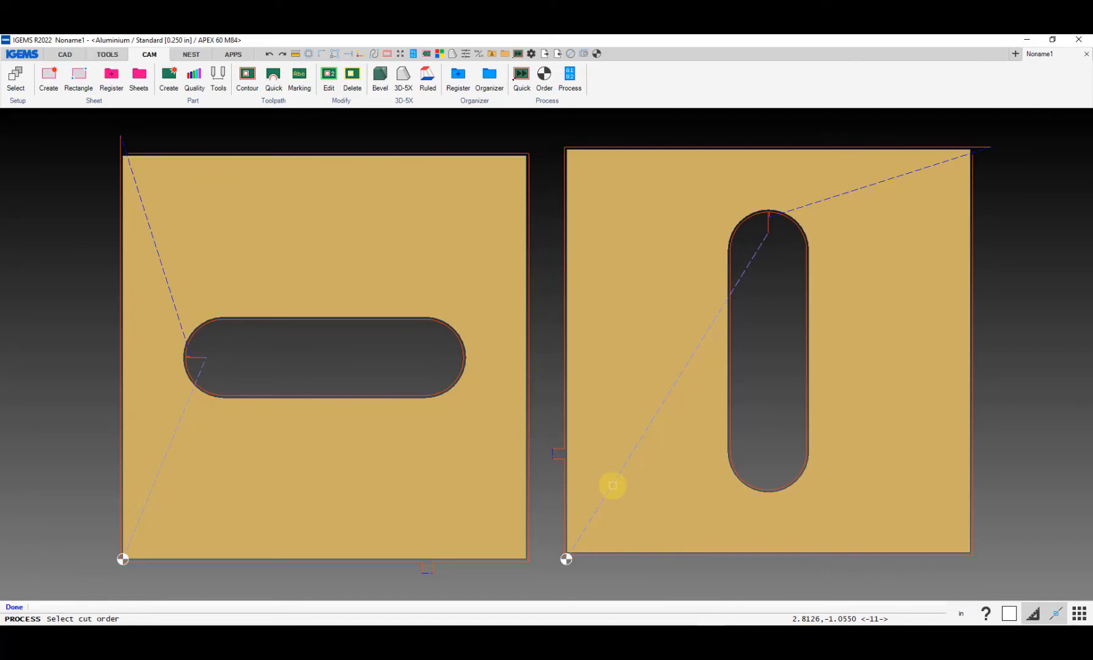
left_click(623, 471)
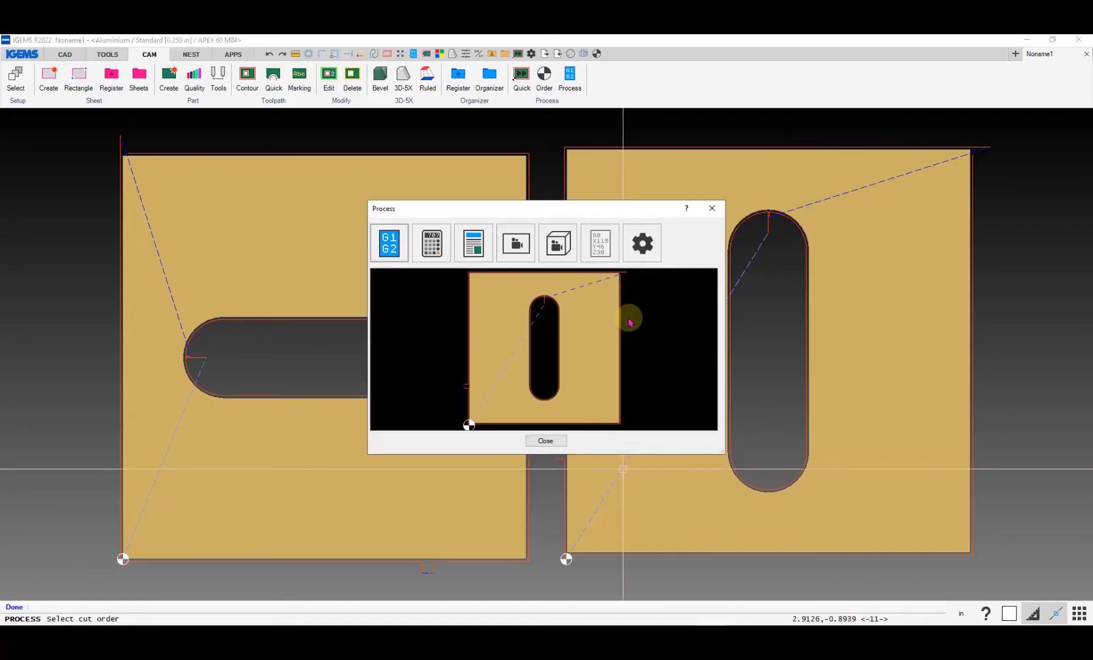
left_click(562, 251)
left_click(529, 409)
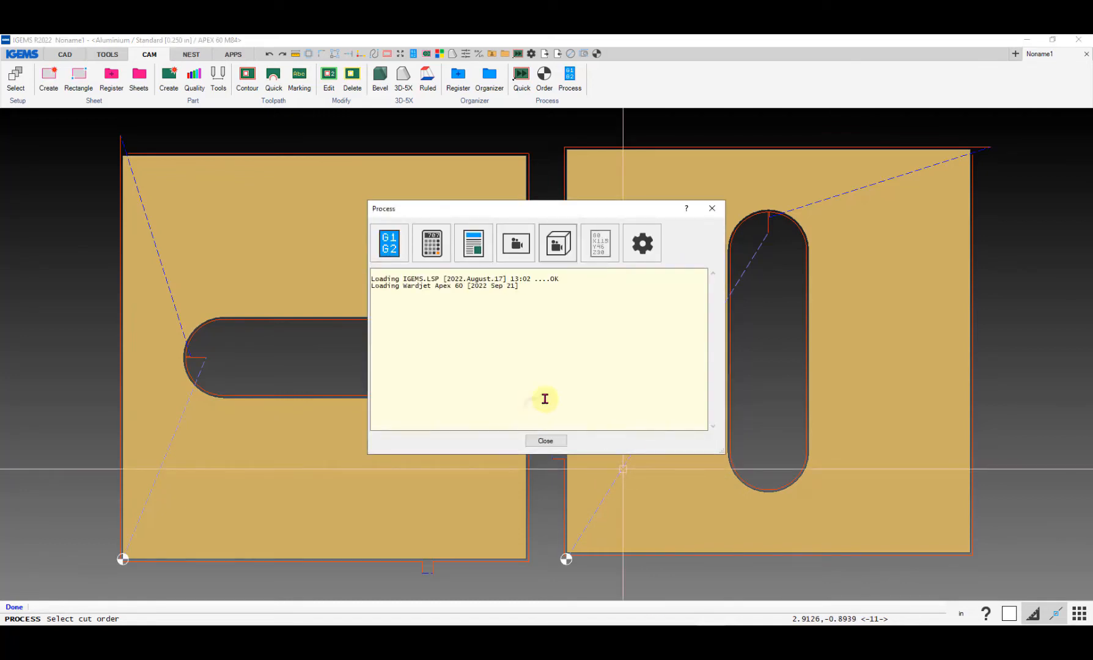
left_click(520, 409)
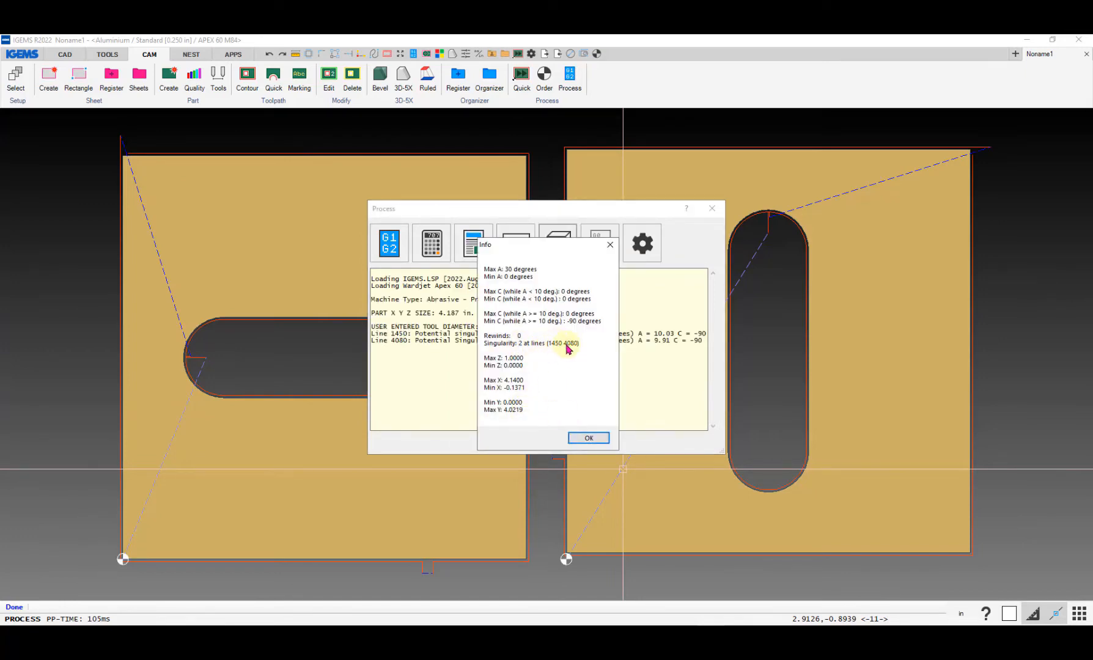
left_click(574, 441)
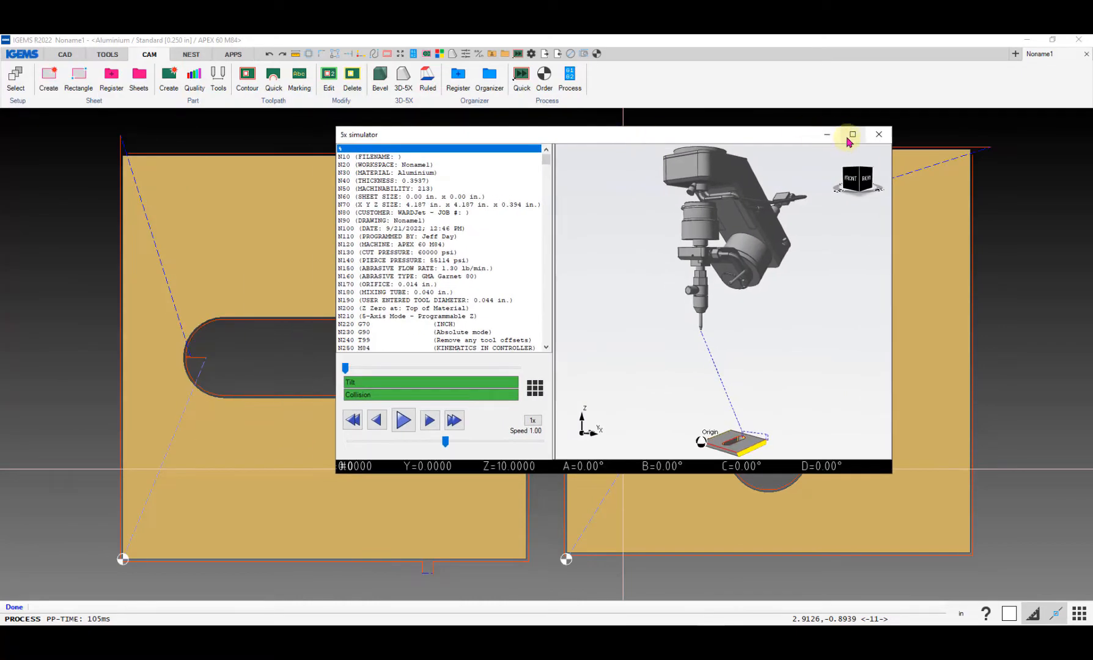
Step: Maximize the simulator, jump to line N1410, and view the nozzle close up at the plate's edge
left_click(853, 135)
left_click_drag(210, 83, 211, 189)
left_click(168, 211)
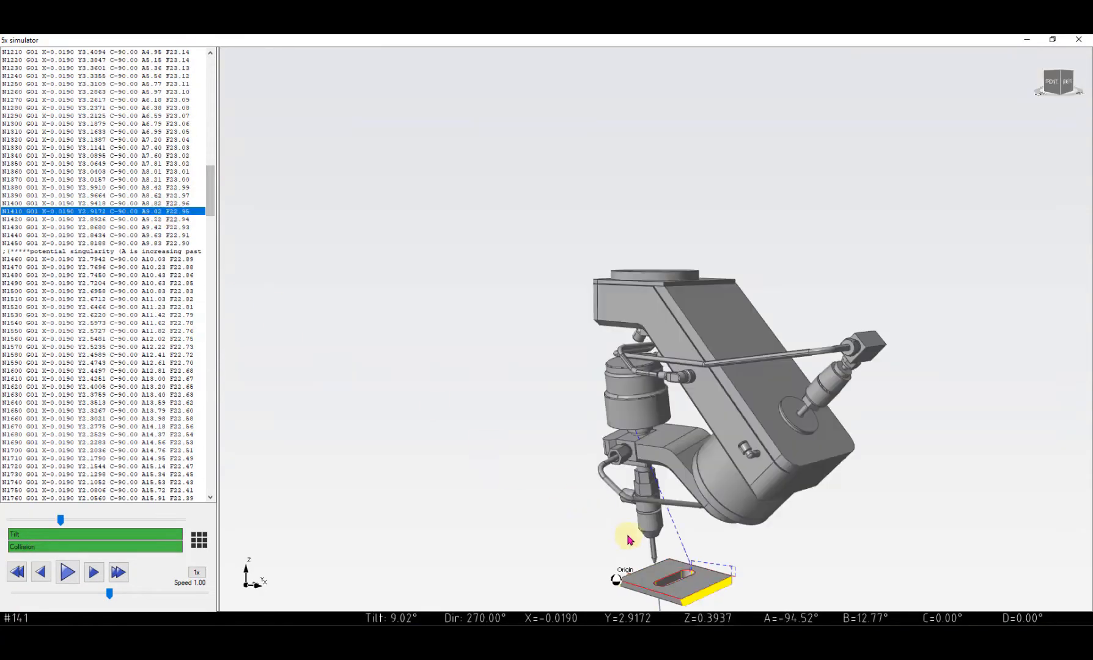
scroll(630, 540, "up", 5)
middle_click_drag(630, 541, 581, 269, "ctrl")
middle_click_drag(611, 354, 615, 287)
Step: Step the simulation from about line N1360 to the potential singularity comment after N1450, watching the head's tilt change
left_click(126, 174)
left_click(126, 179)
left_click(128, 185)
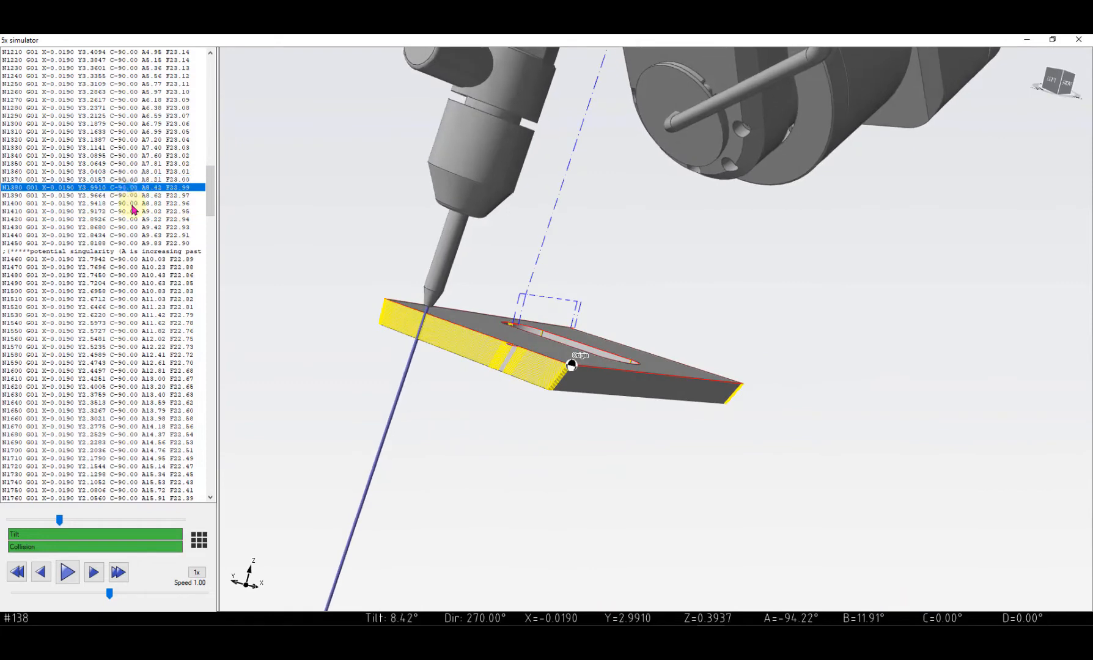
left_click_drag(132, 206, 136, 257)
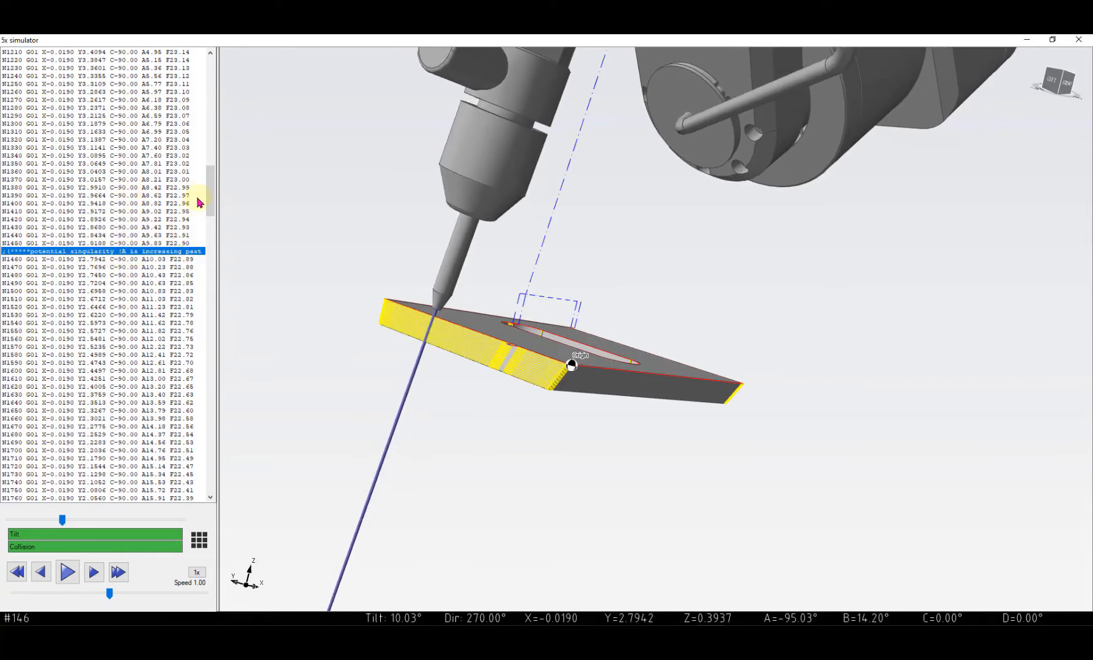
Step: Jump the simulation to lines N4060–N4070, before the second potential singularity comment, and view the nozzle from the plate's opposite side
left_click_drag(209, 186, 198, 404)
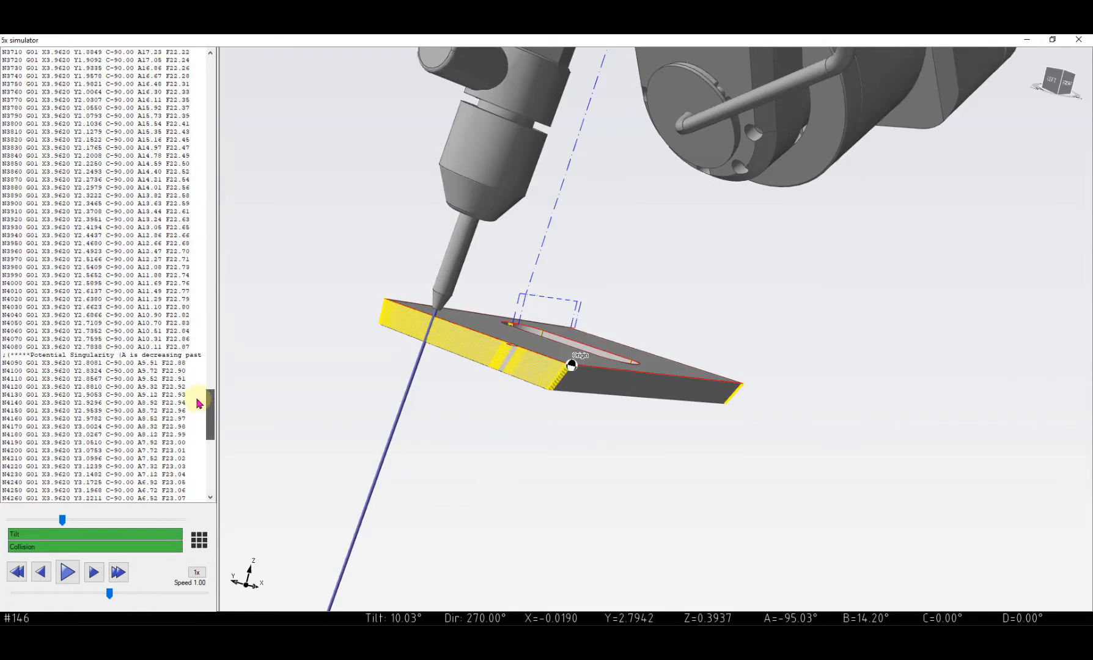
left_click(164, 332)
left_click_drag(574, 319, 273, 328)
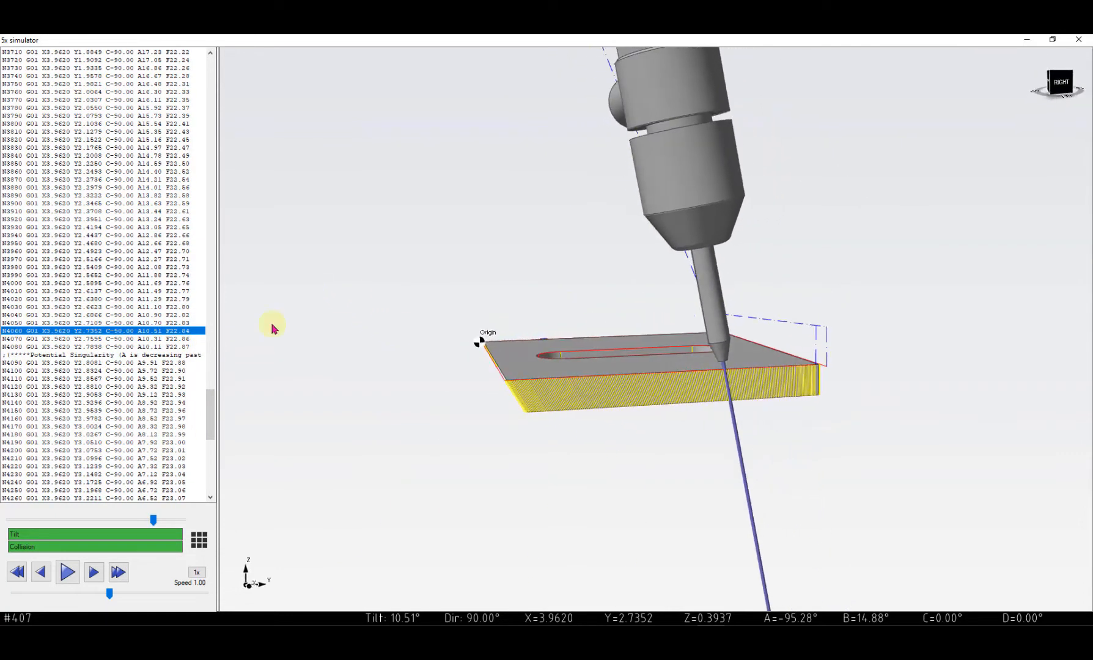
left_click(156, 300)
left_click(159, 330)
left_click(155, 338)
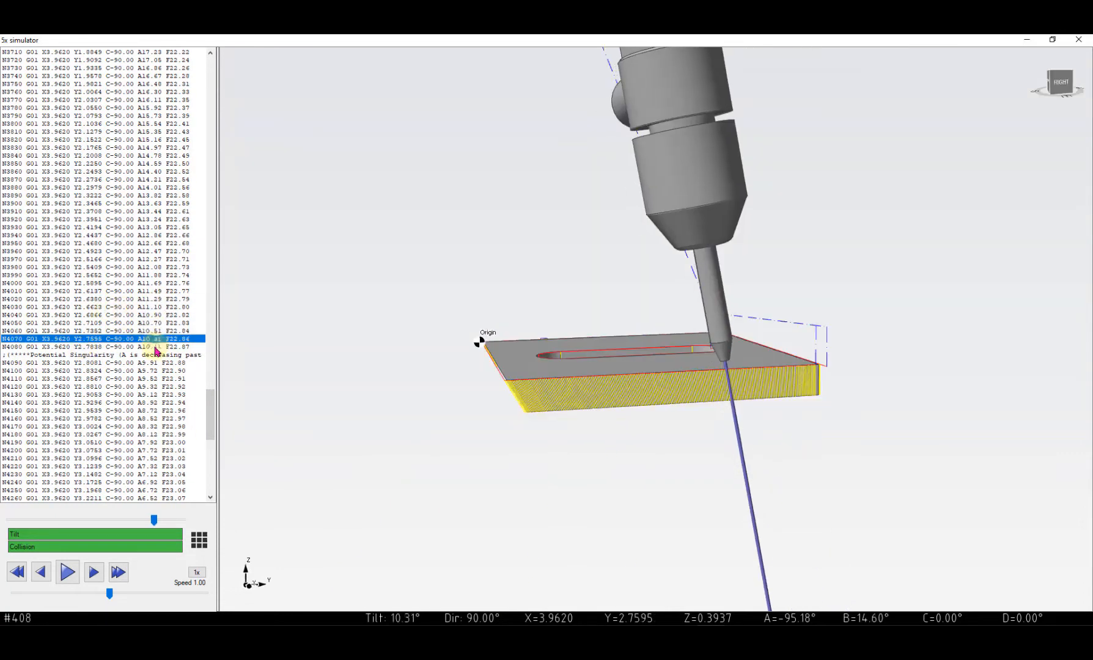
Step: Step back and forth between lines N4080 and N4100 to compare the head's tilt and C angle around the singularity comment
left_click(155, 346)
left_click(153, 362)
left_click(154, 370)
left_click(151, 363)
left_click(152, 347)
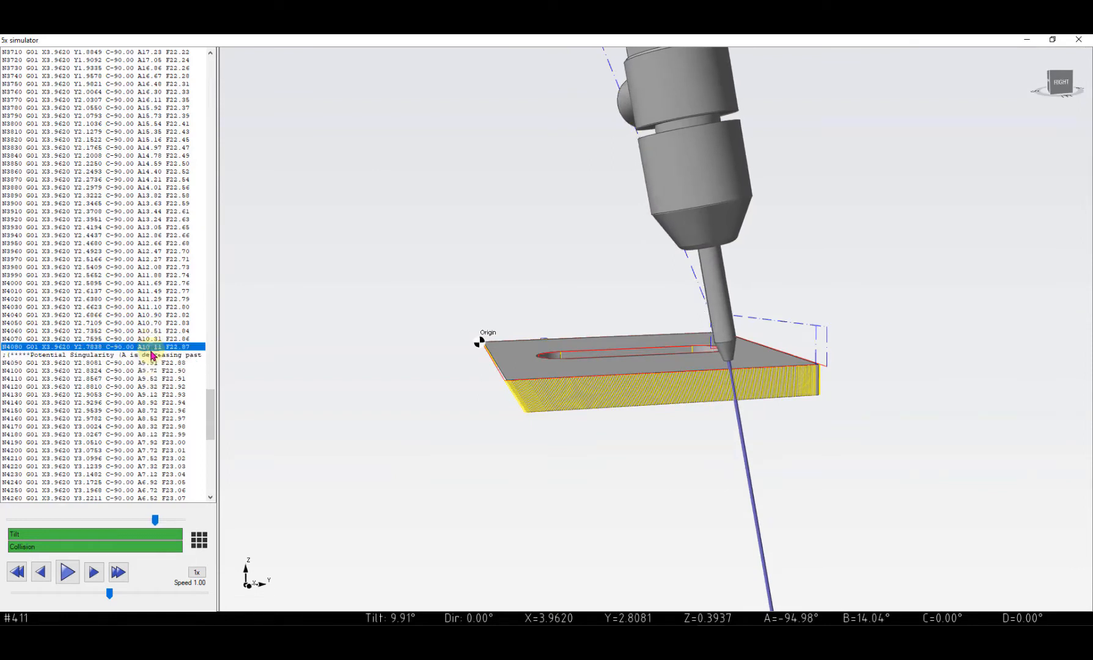
left_click(151, 363)
left_click(123, 348)
left_click(124, 364)
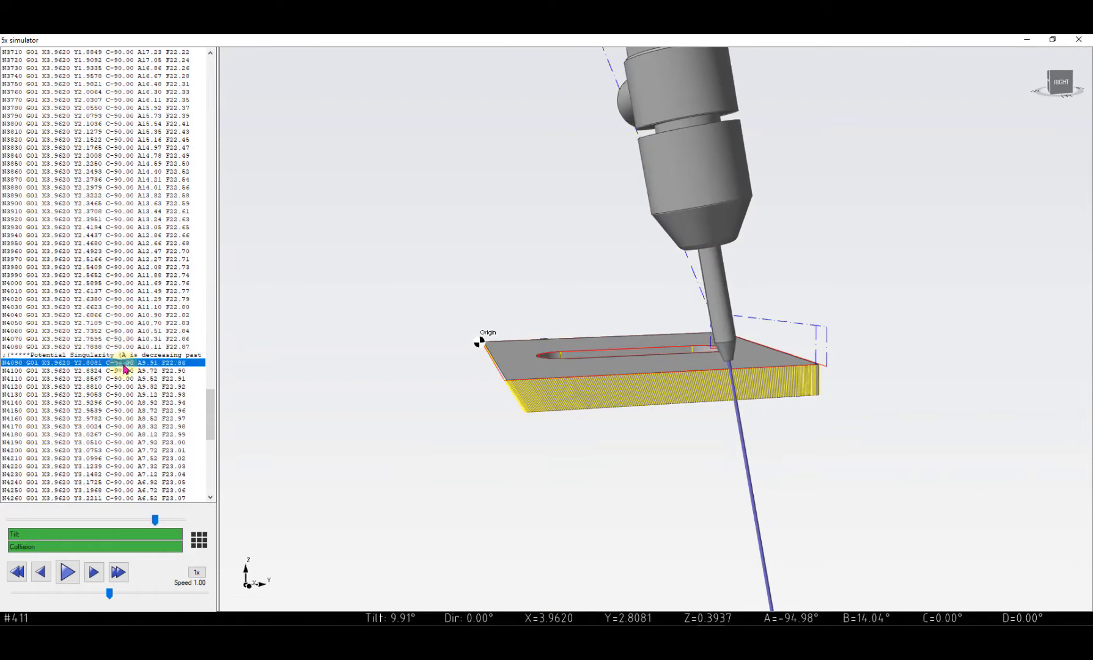
Step: Close the simulator and the process results, then delete the rotated copy of the part
left_click(1078, 41)
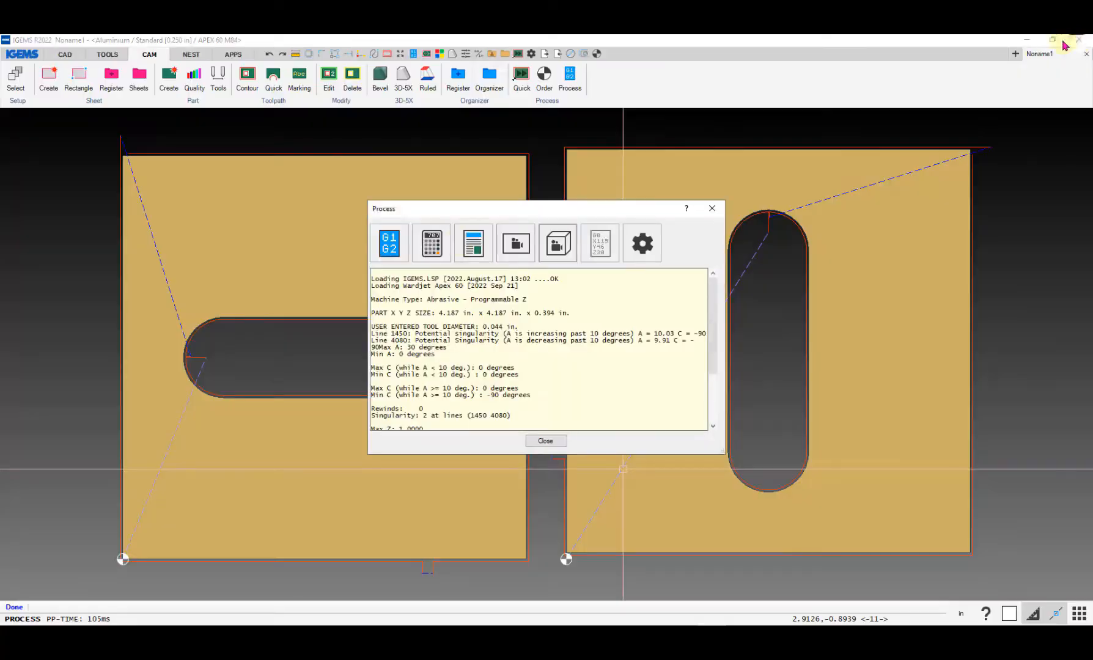
left_click(545, 440)
left_click(639, 485)
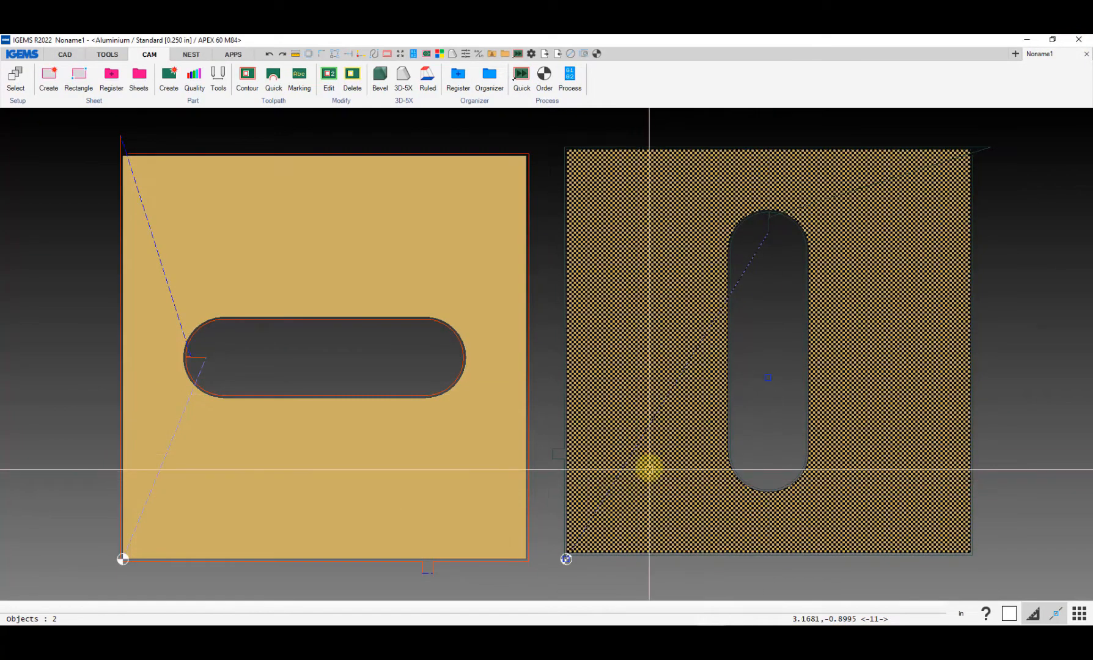
key("Delete")
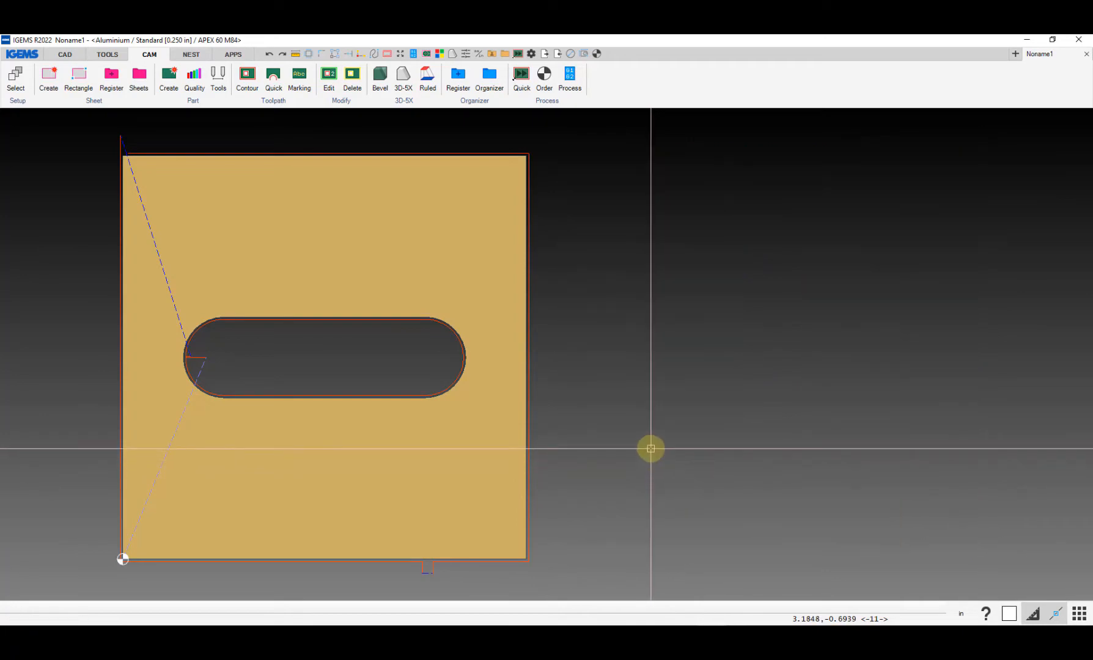
Step: Set the rotation step of the remaining Align part to None in its part properties
scroll(650, 448, "down", 3)
middle_click_drag(649, 448, 558, 498)
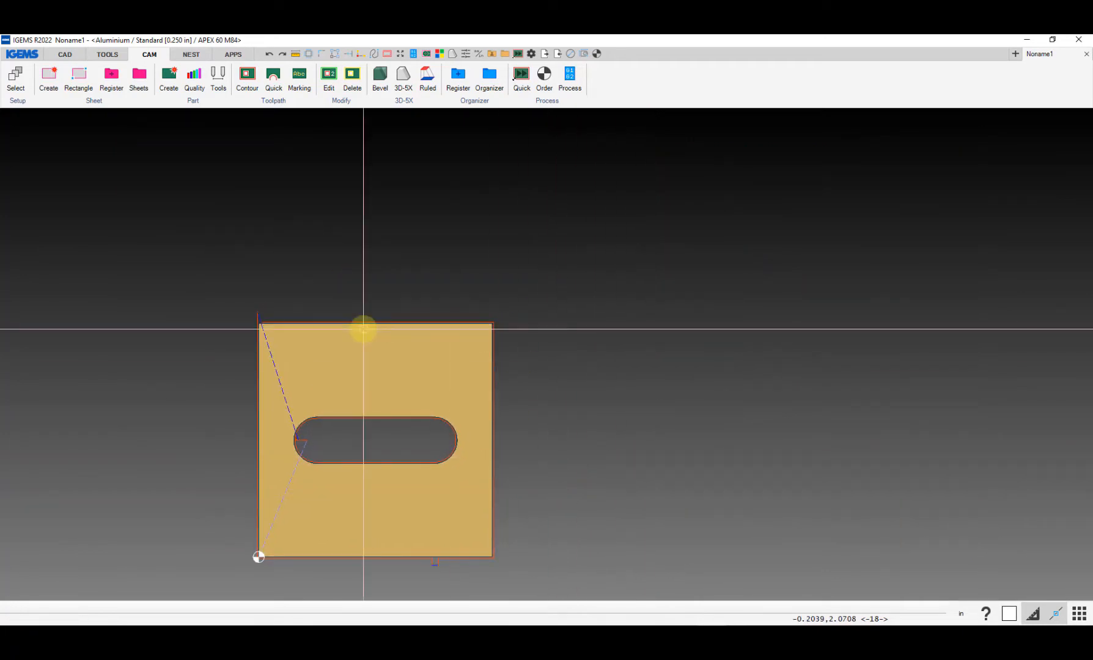
middle_click_drag(404, 417, 313, 356)
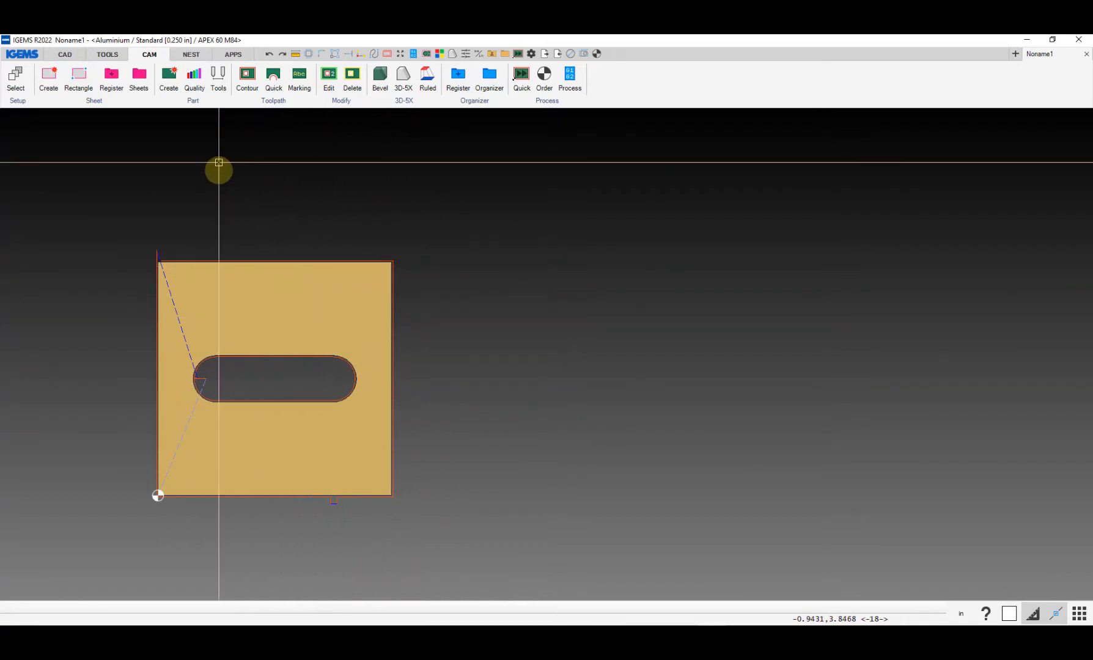
left_click(193, 102)
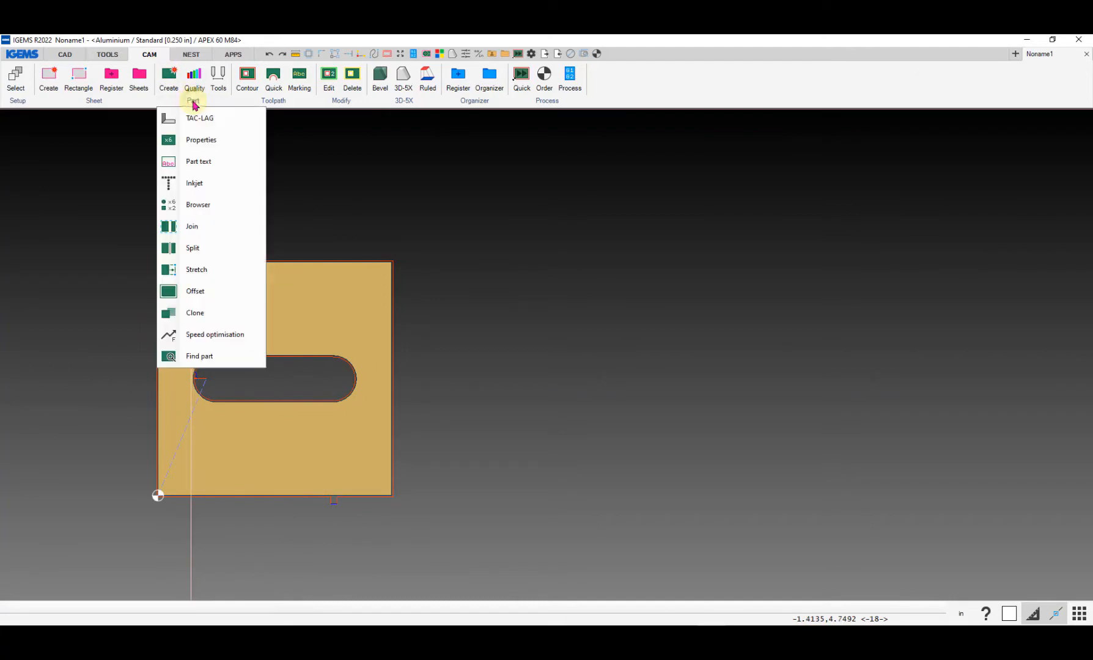
left_click(197, 140)
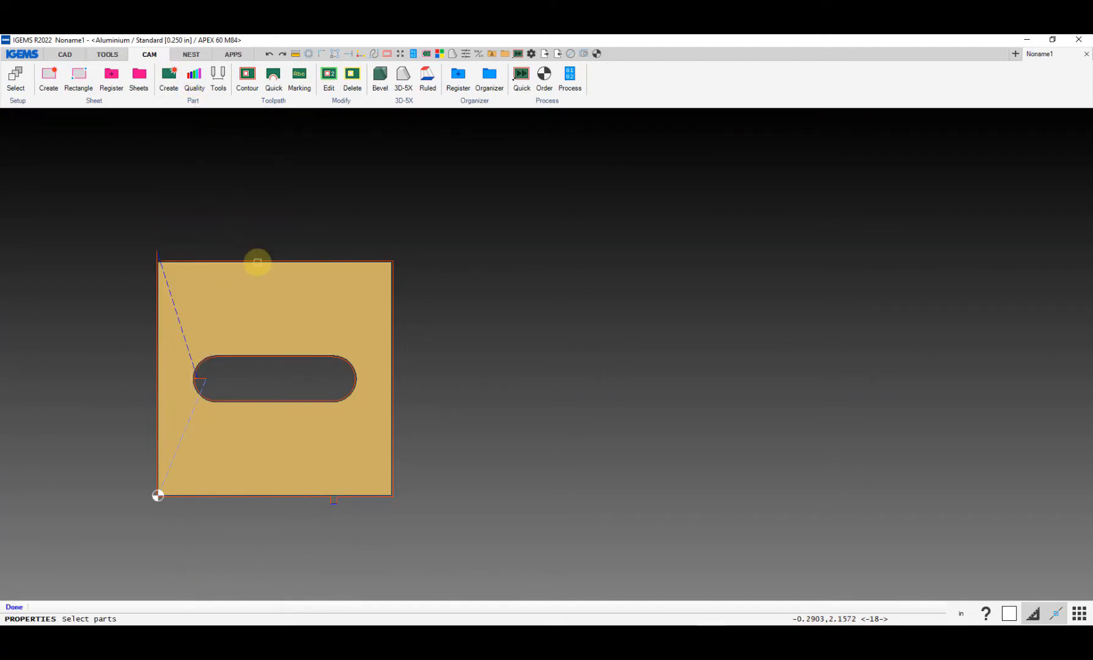
left_click(258, 263)
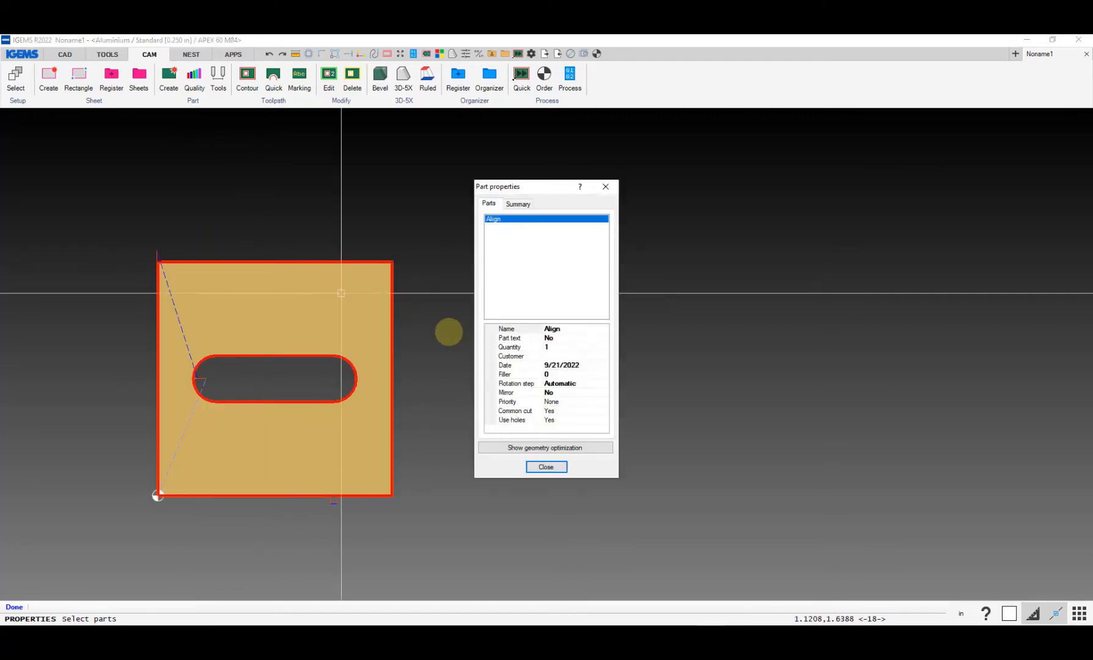
left_click(525, 387)
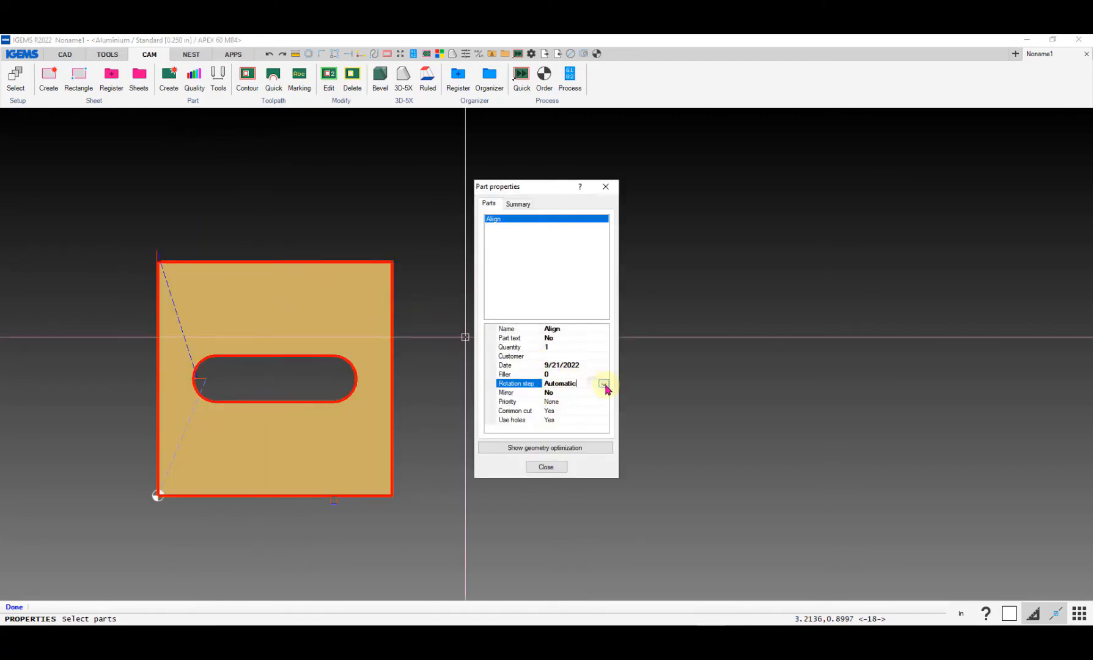
left_click(605, 383)
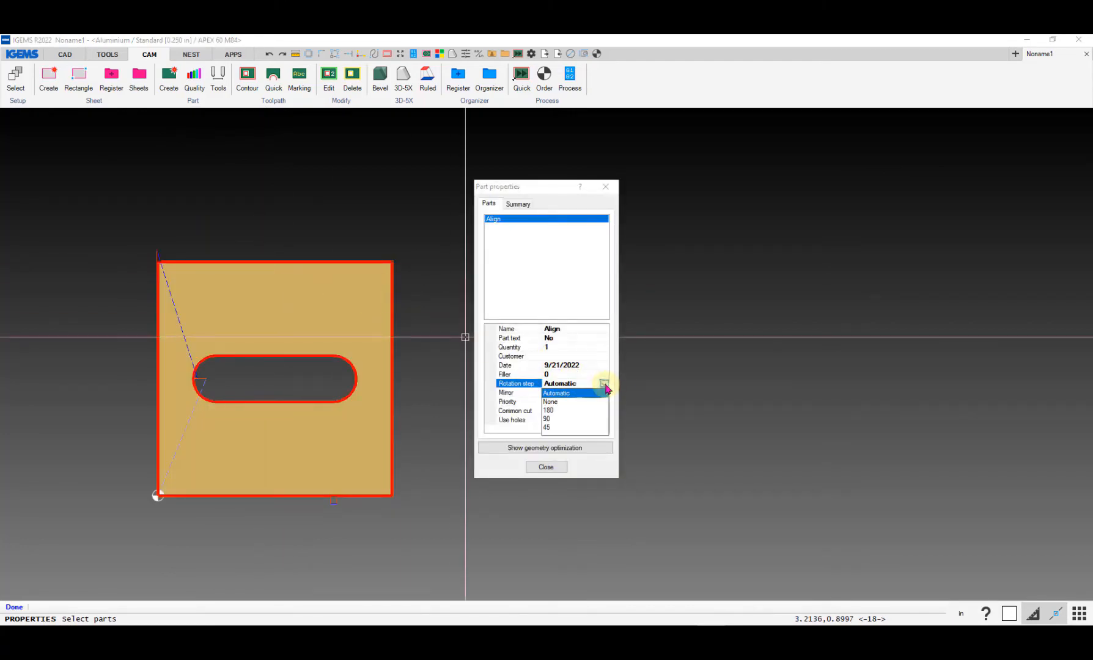
left_click(549, 402)
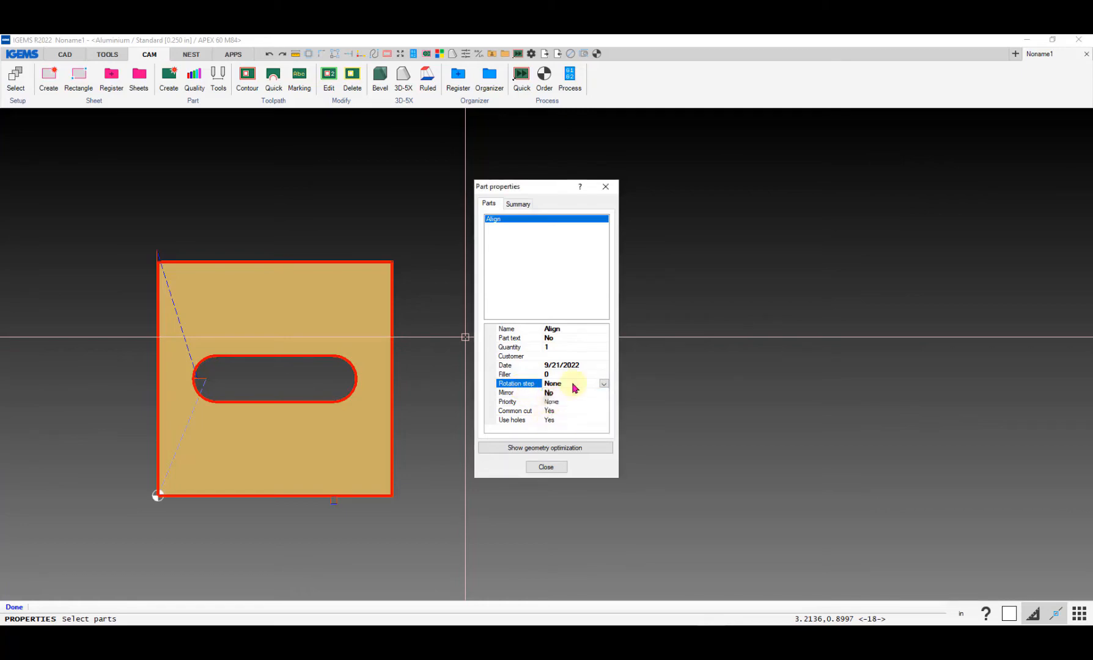
left_click(546, 467)
Step: Start an auto nest of the Align part with a quantity of 10 and check its rotation step setting
scroll(490, 391, "down", 2)
middle_click_drag(489, 390, 279, 400)
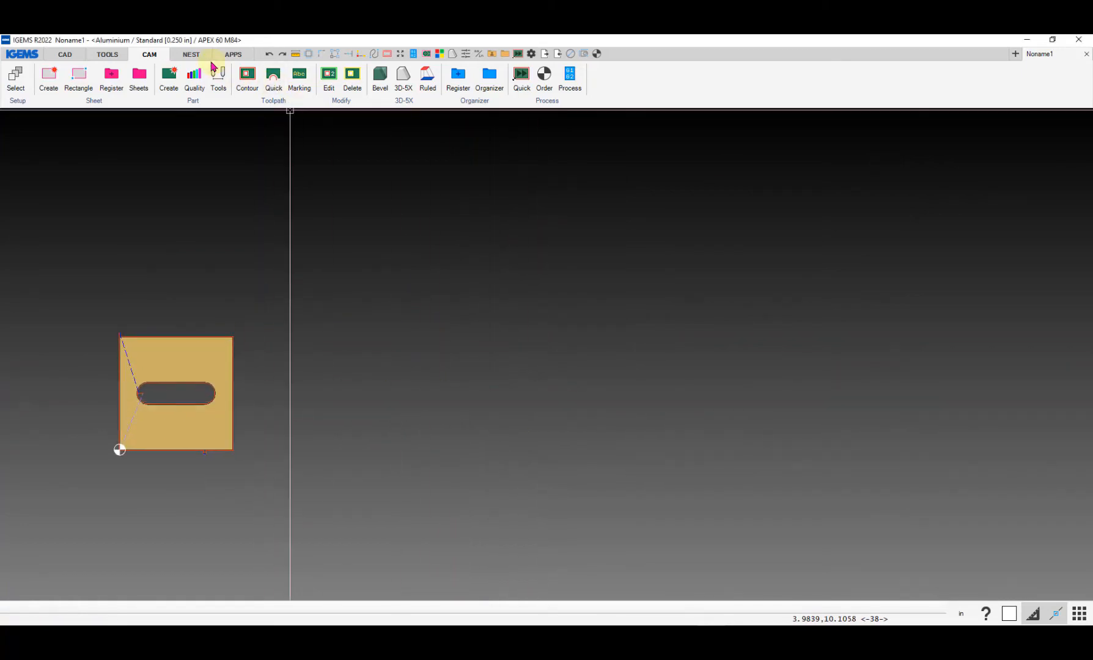
left_click(191, 54)
left_click(324, 76)
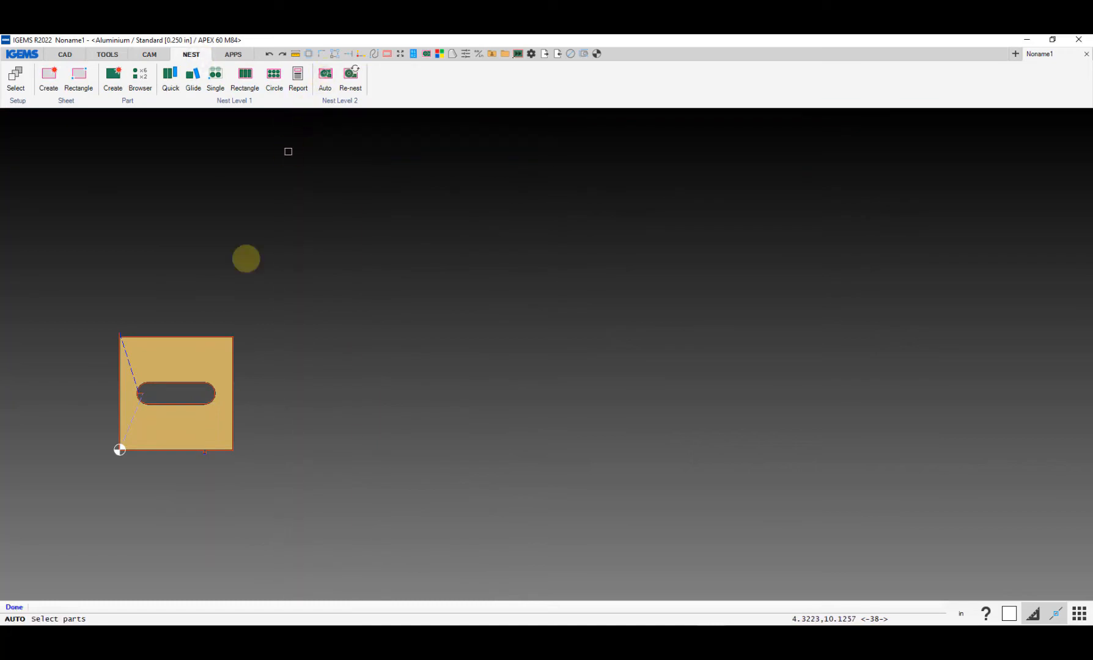
left_click(208, 392)
right_click(208, 391)
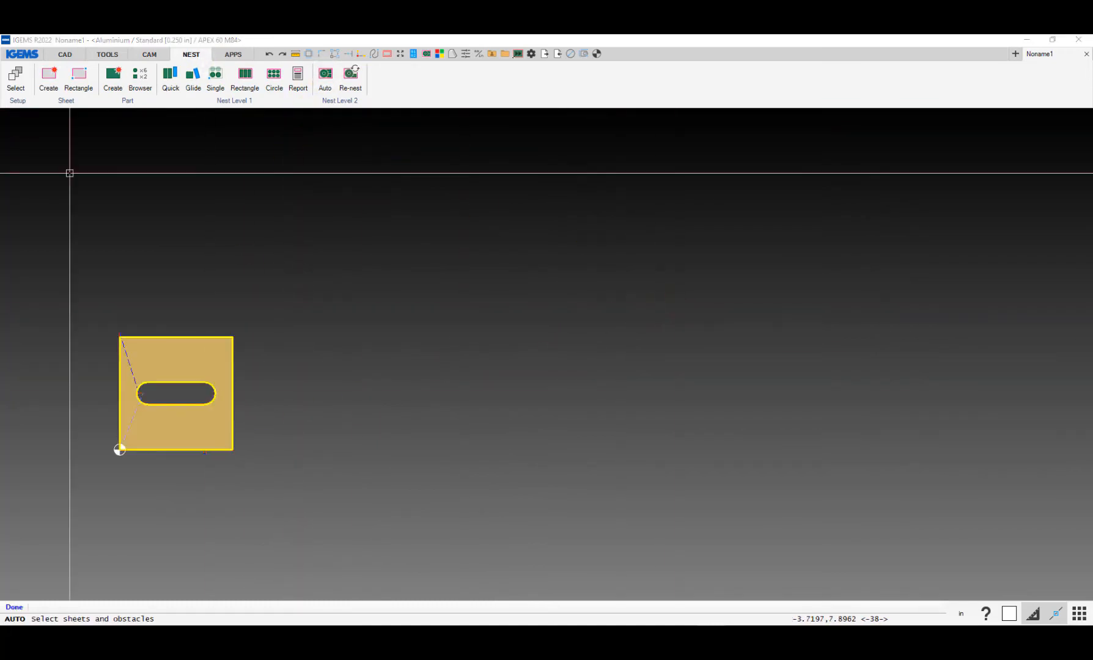
left_click_drag(0, 259, 722, 122)
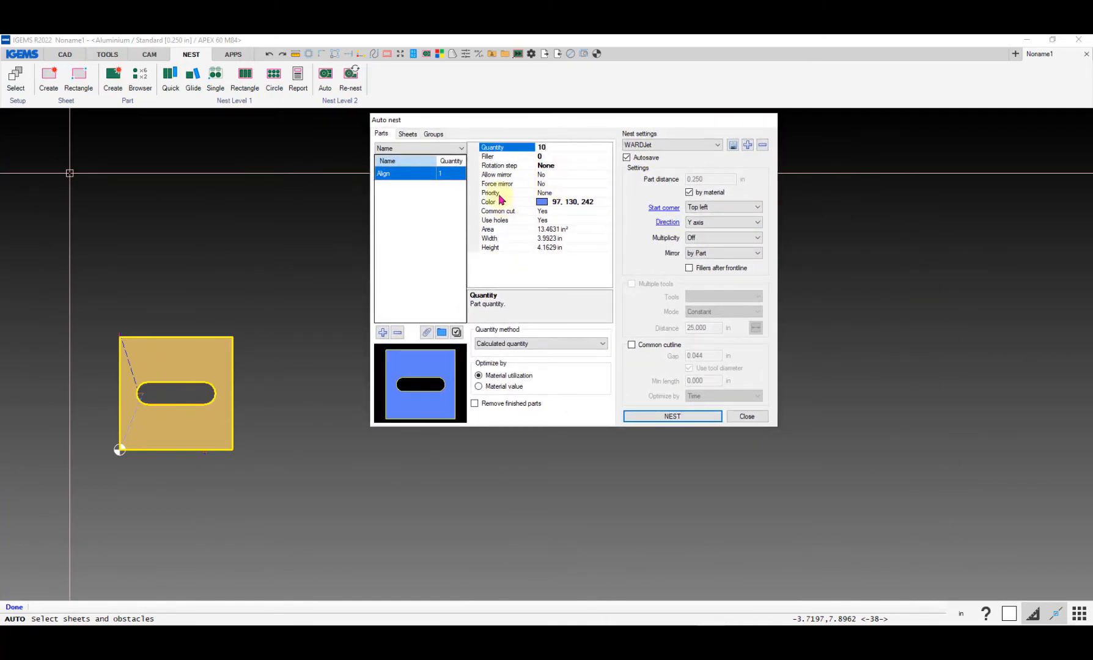
left_click(499, 170)
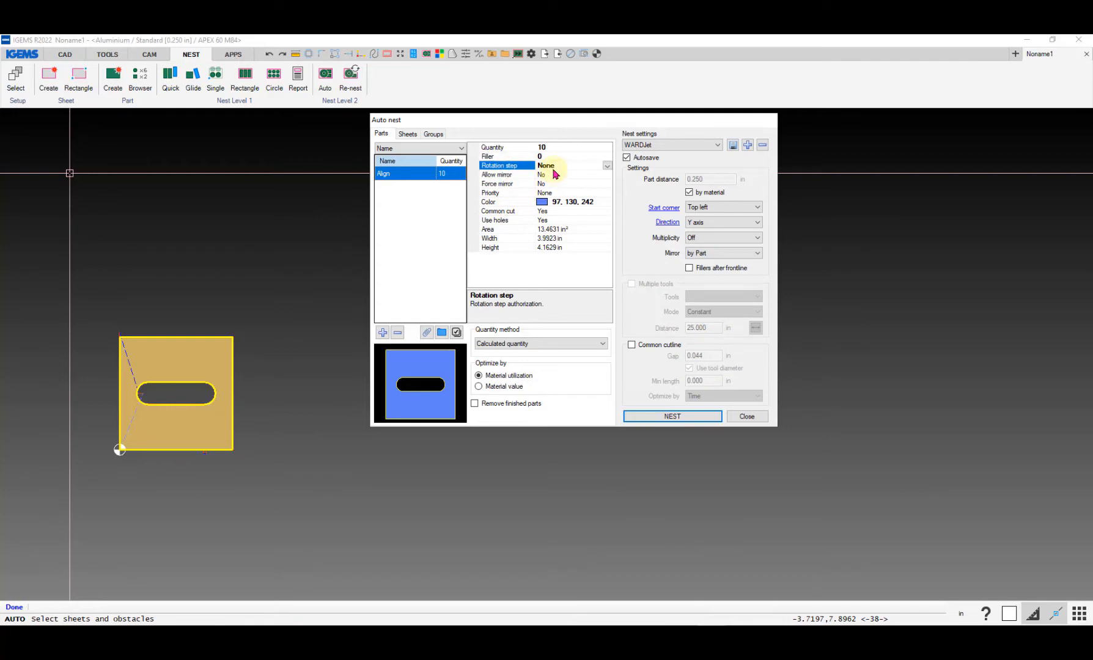
Step: Add a rectangular sheet with a 0.5 in collar width to the auto nest and run the nesting
left_click(408, 134)
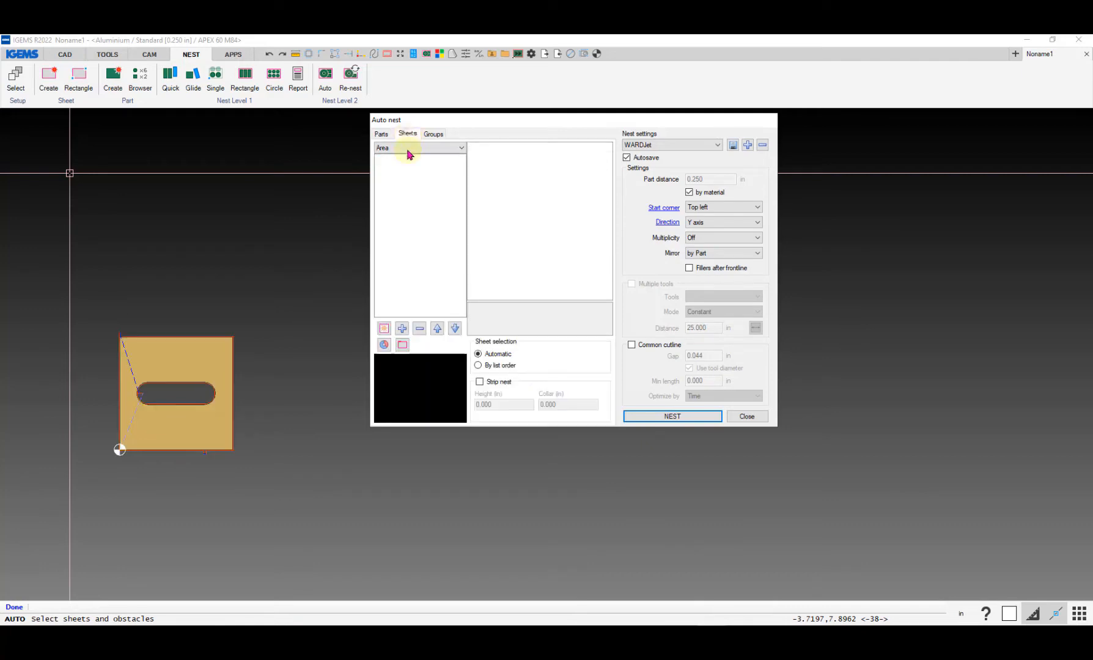
left_click(384, 329)
left_click(522, 352)
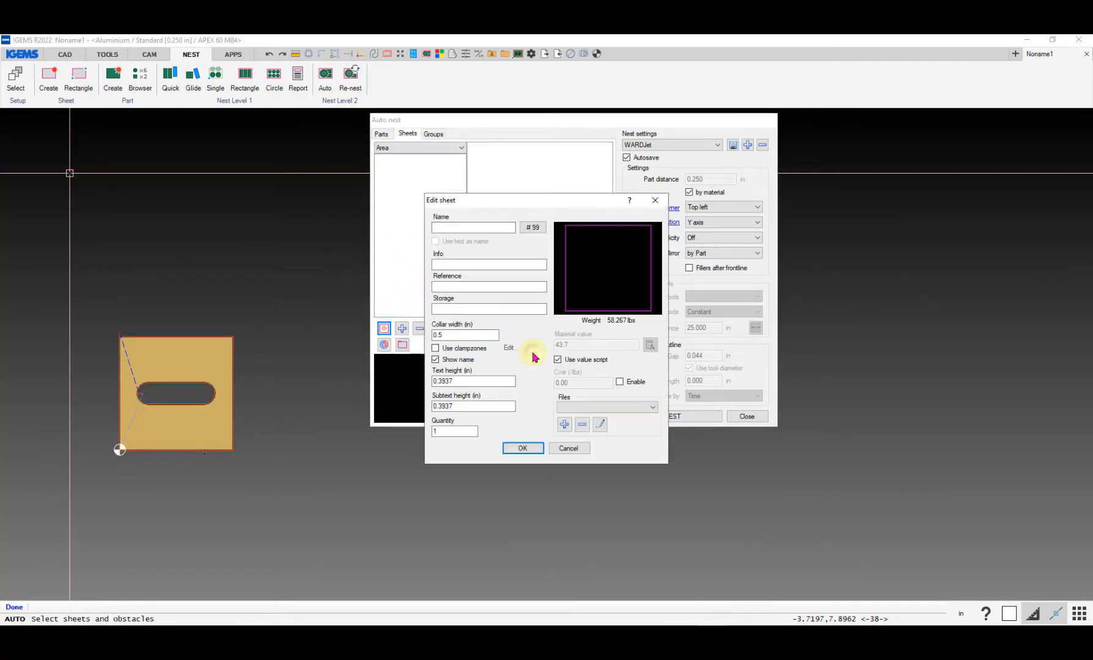
left_click(522, 448)
left_click(676, 416)
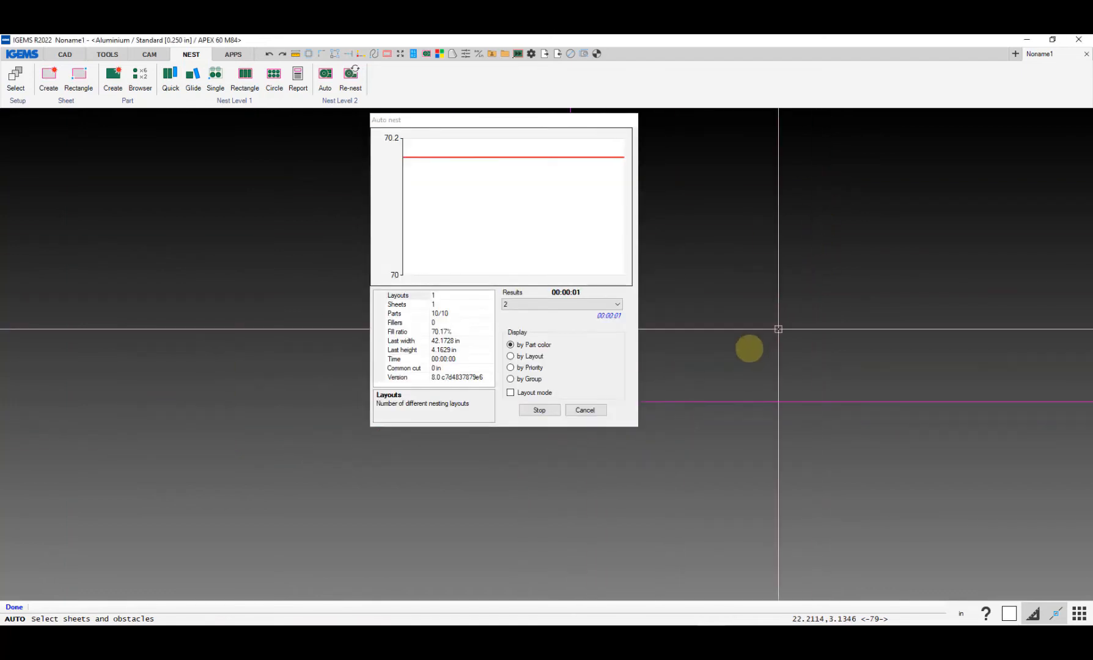
Step: Cancel the running nest and set the Auto nest start corner to by Machine and the direction to Automatic
left_click(590, 410)
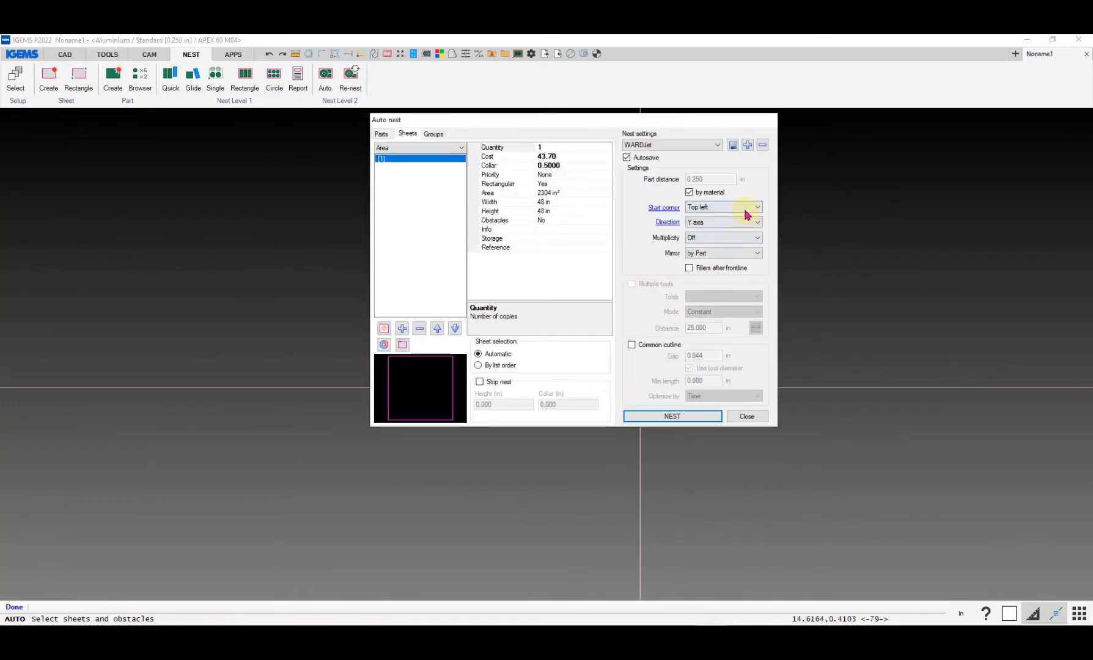
left_click(747, 208)
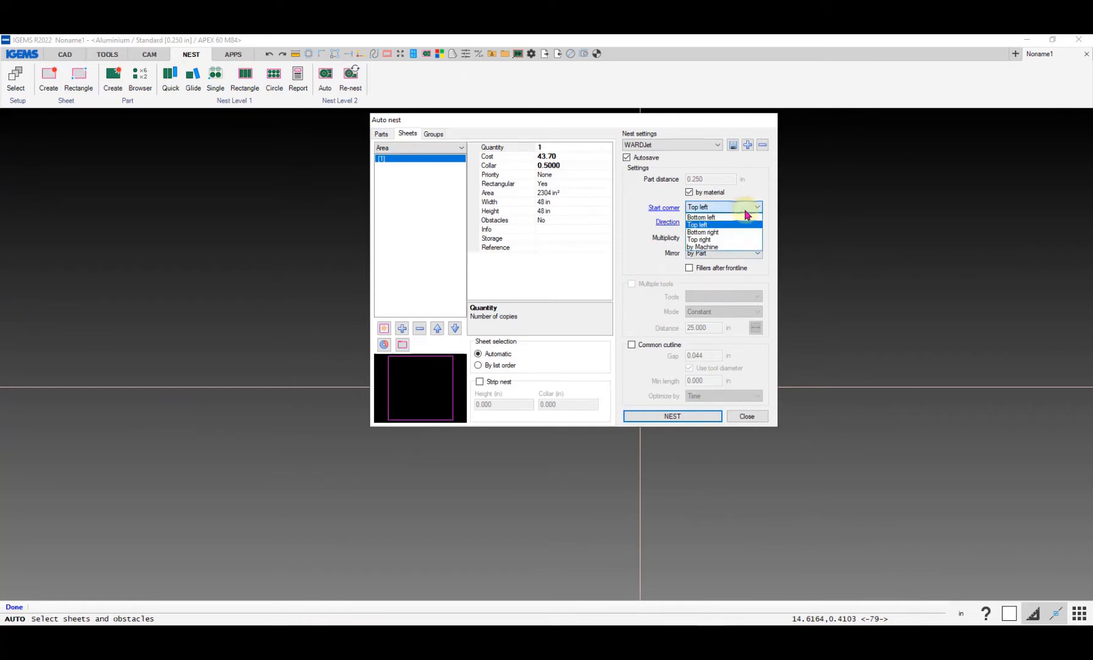
left_click(713, 248)
left_click(723, 223)
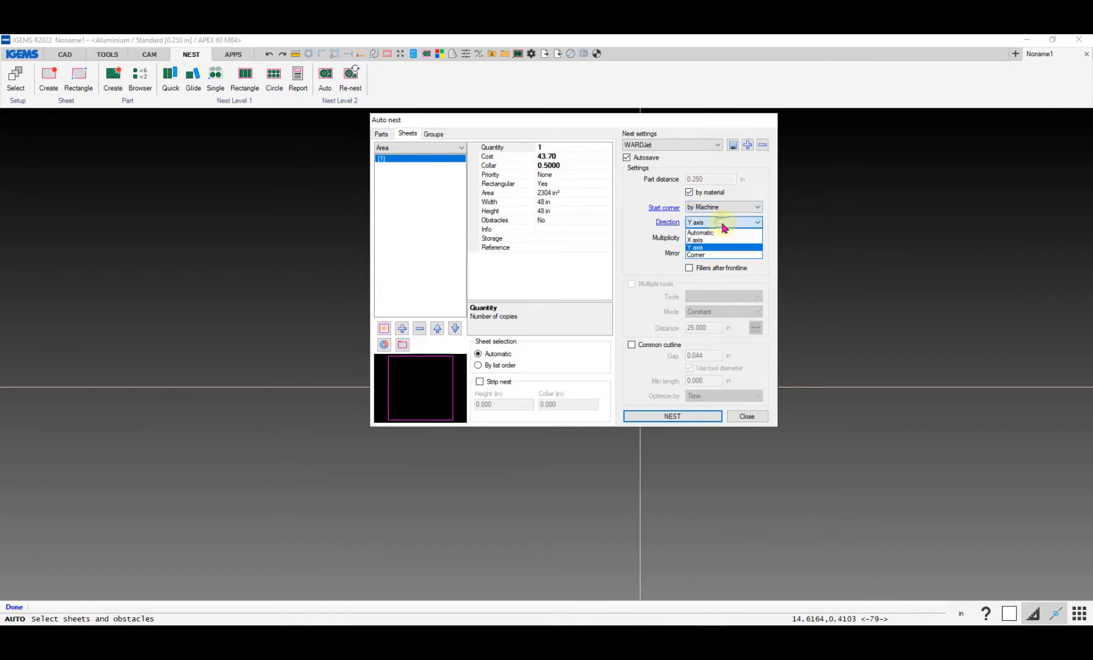
left_click(720, 233)
Step: Run the automatic nest of the ten parts on the sheet, stop it at the current result and accept the layout
left_click(654, 415)
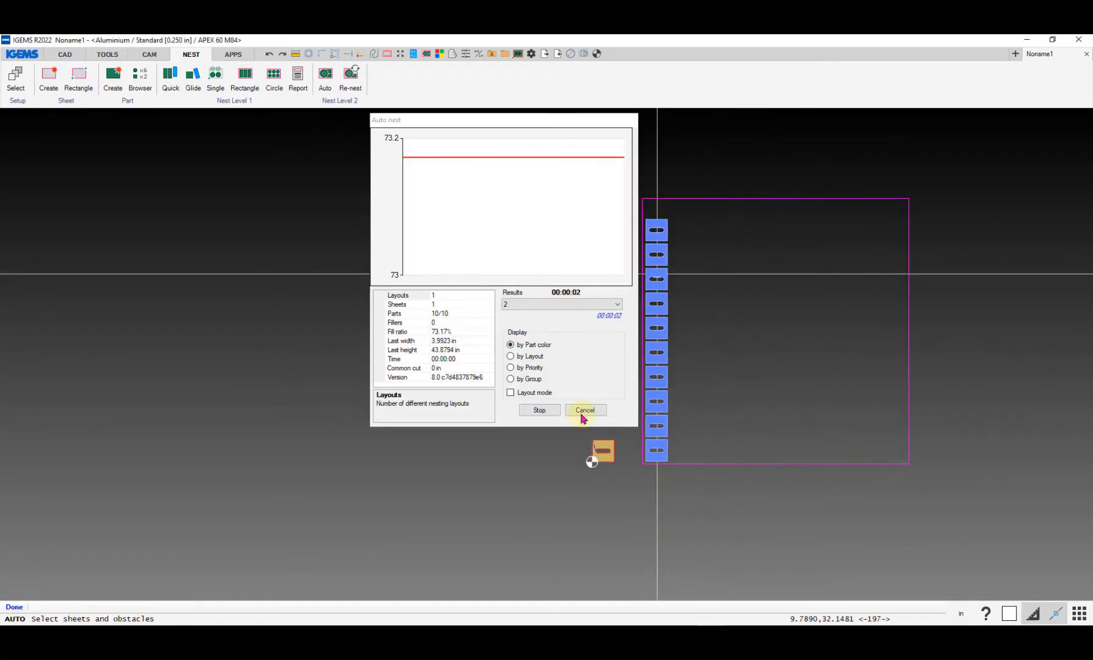
left_click(540, 410)
left_click(540, 410)
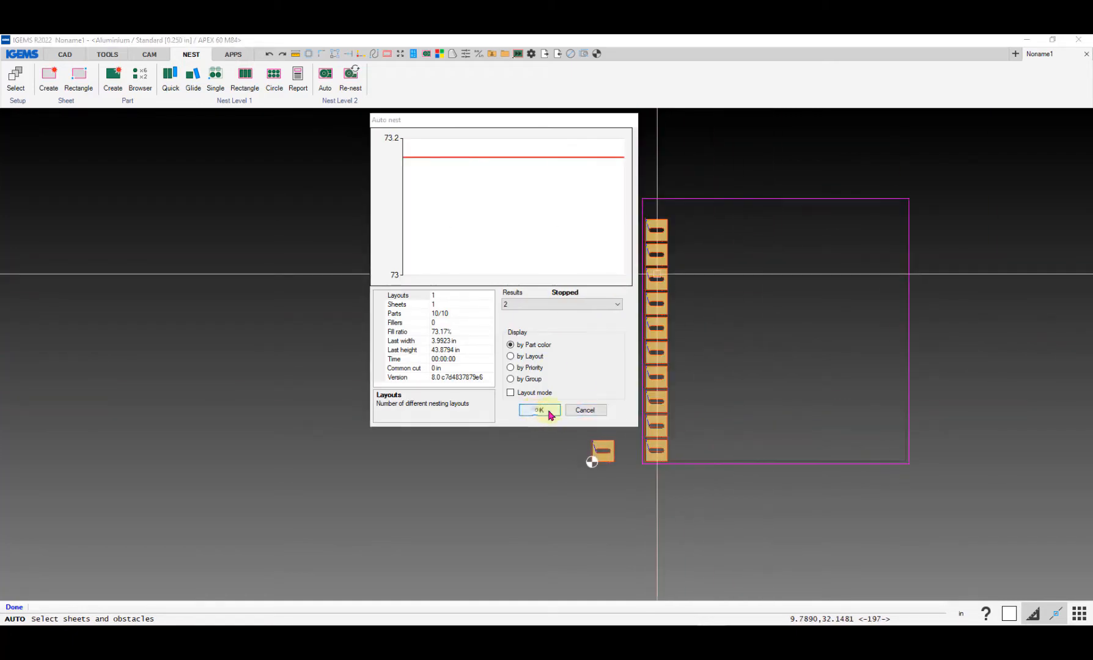
middle_click_drag(675, 400, 490, 469)
scroll(483, 473, "up", 6)
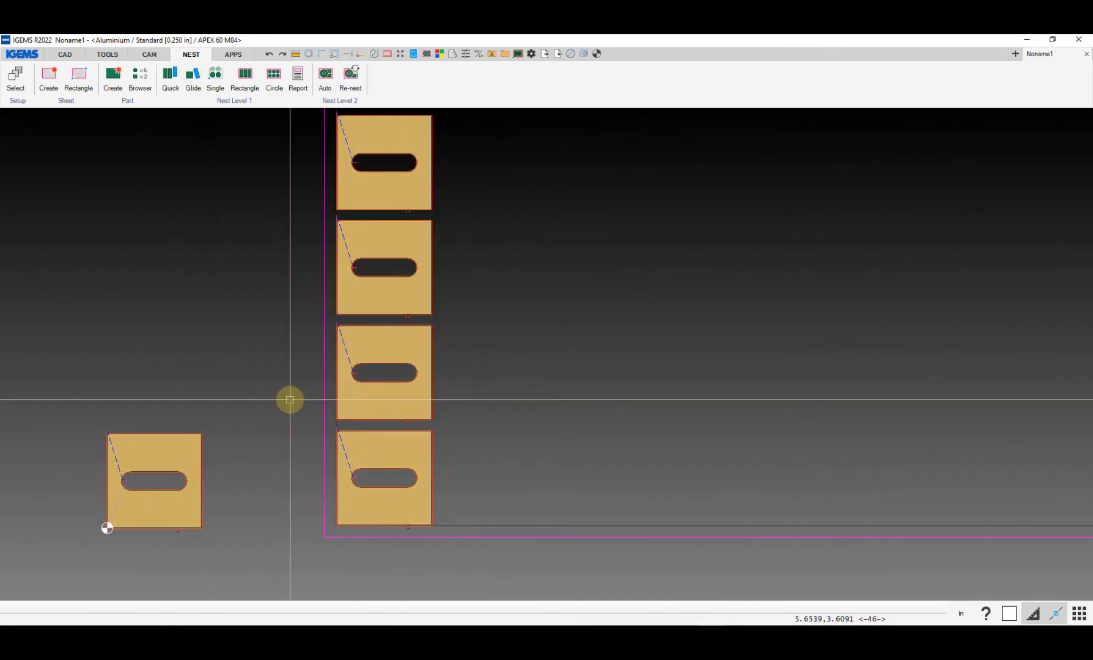
scroll(343, 413, "down", 5)
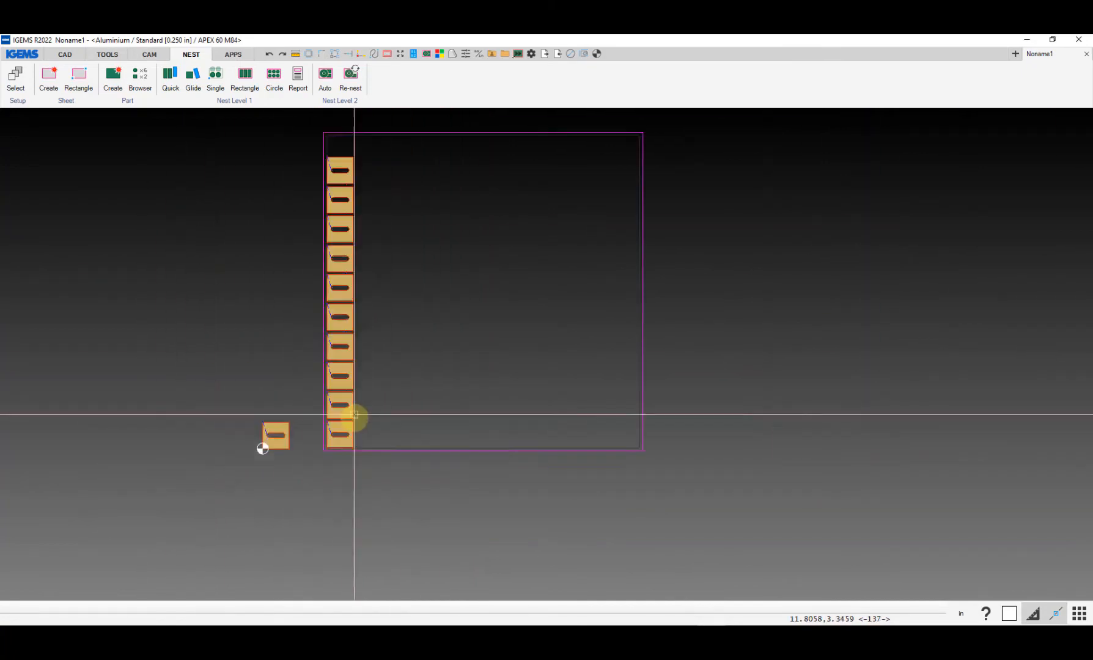
Step: Create a cut order for the ten nested parts with its zero point at the lower-left part corner
left_click(149, 53)
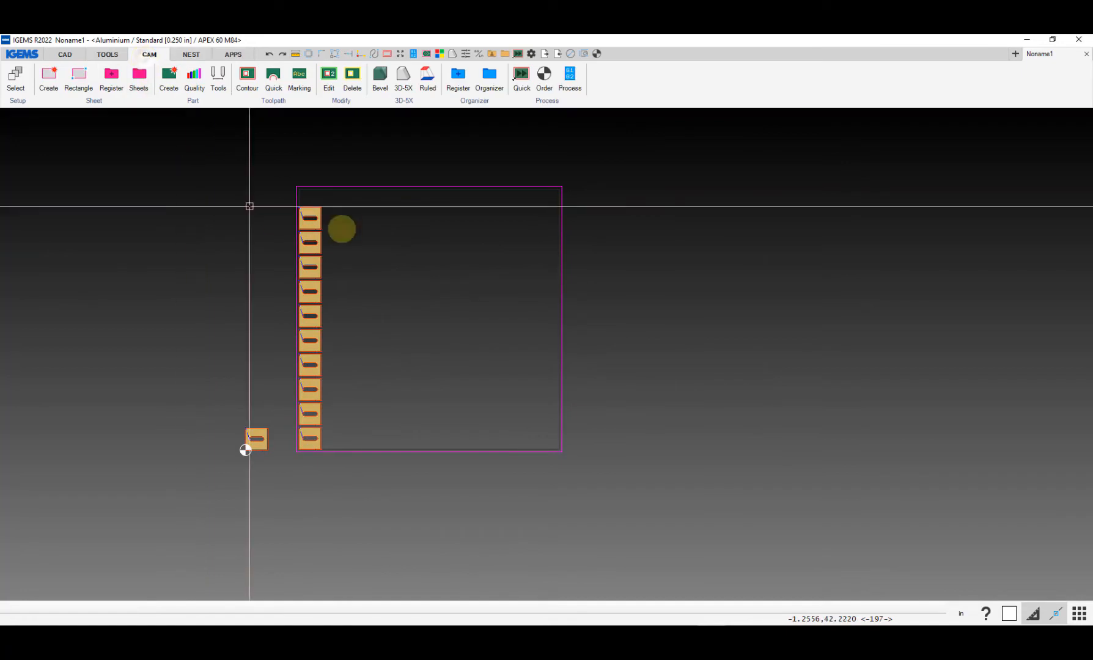
left_click(544, 77)
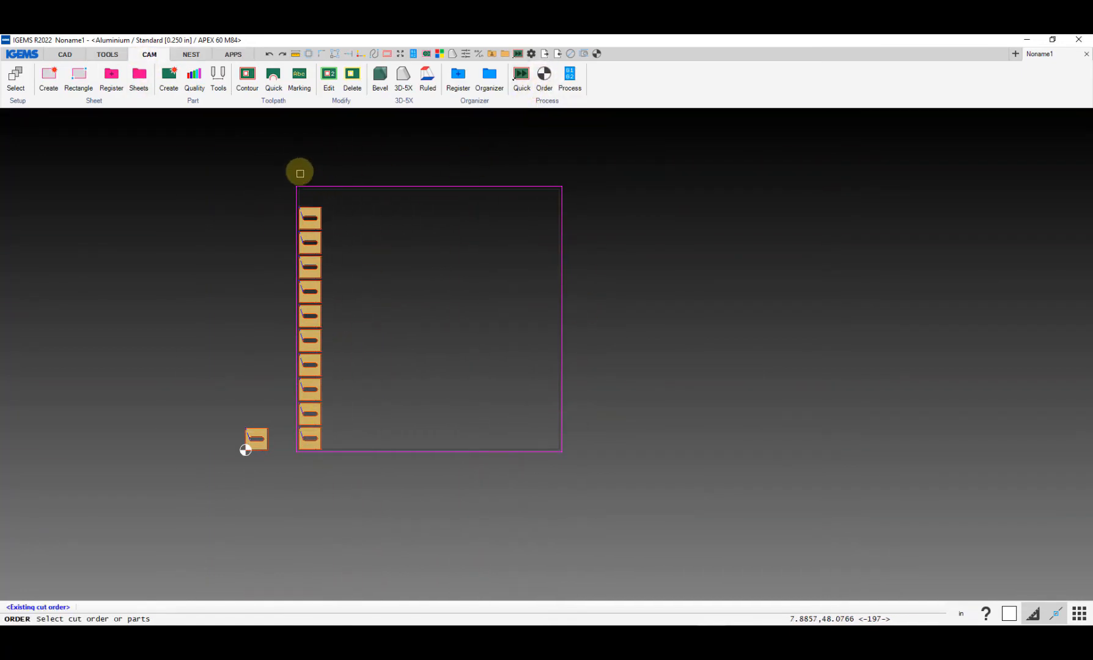
left_click_drag(287, 162, 619, 492)
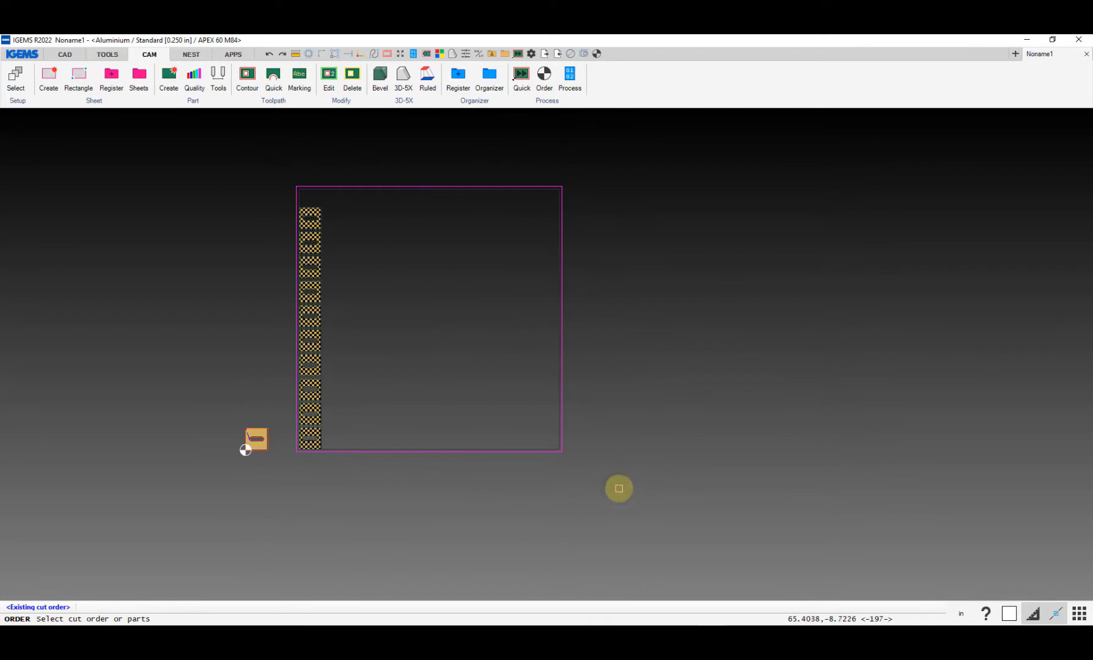
right_click(619, 489)
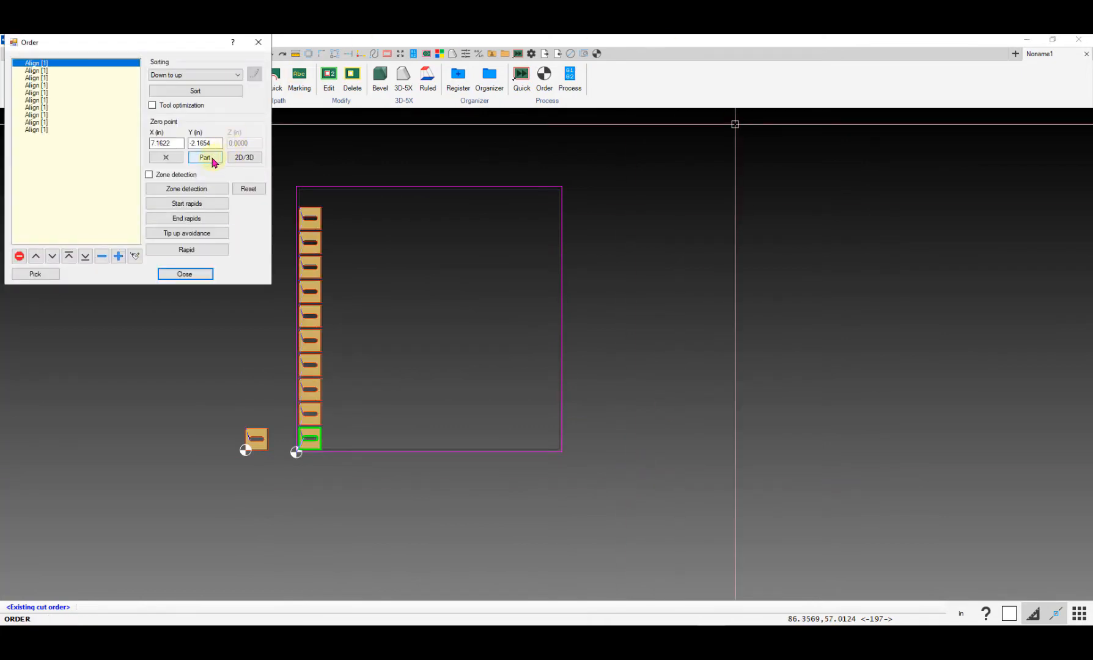
scroll(300, 437, "up", 6)
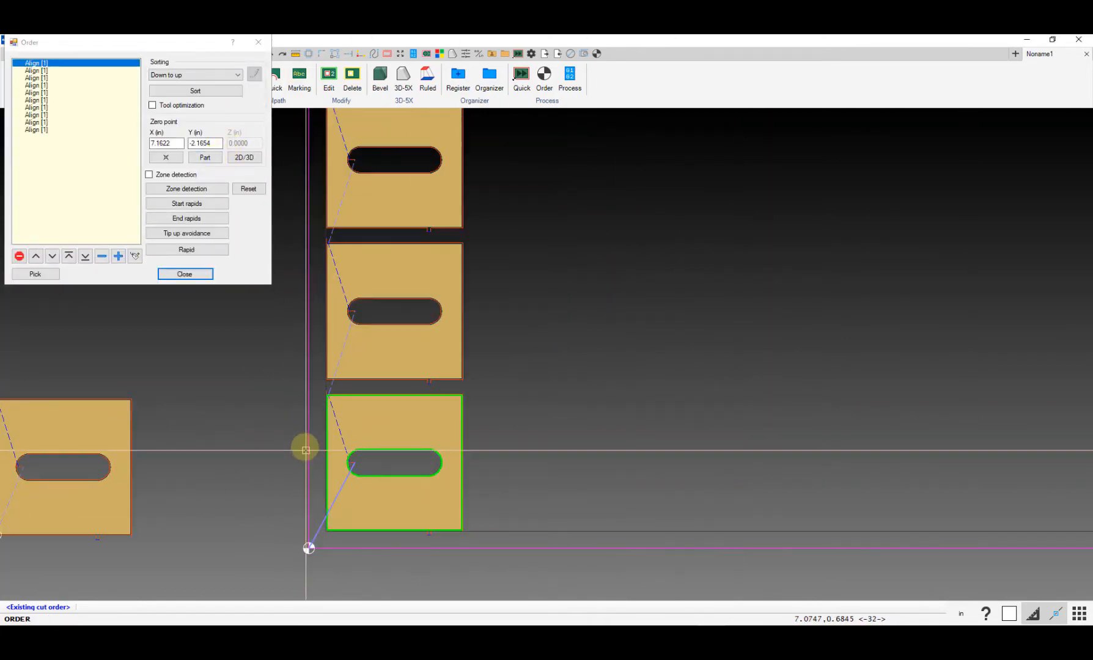
left_click(205, 158)
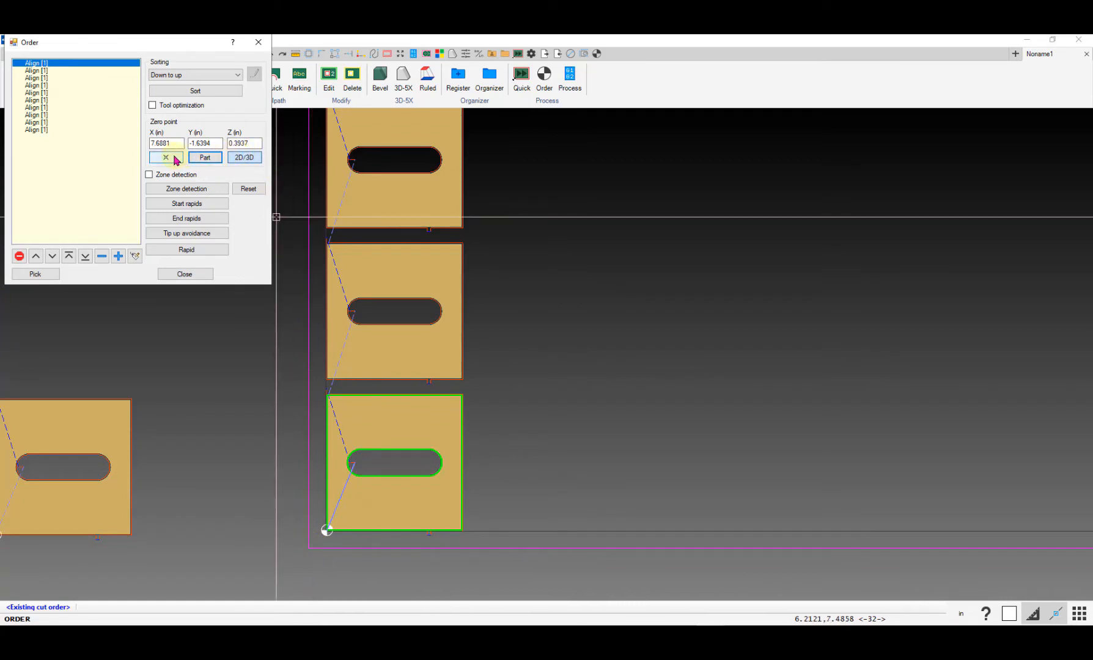
left_click(175, 274)
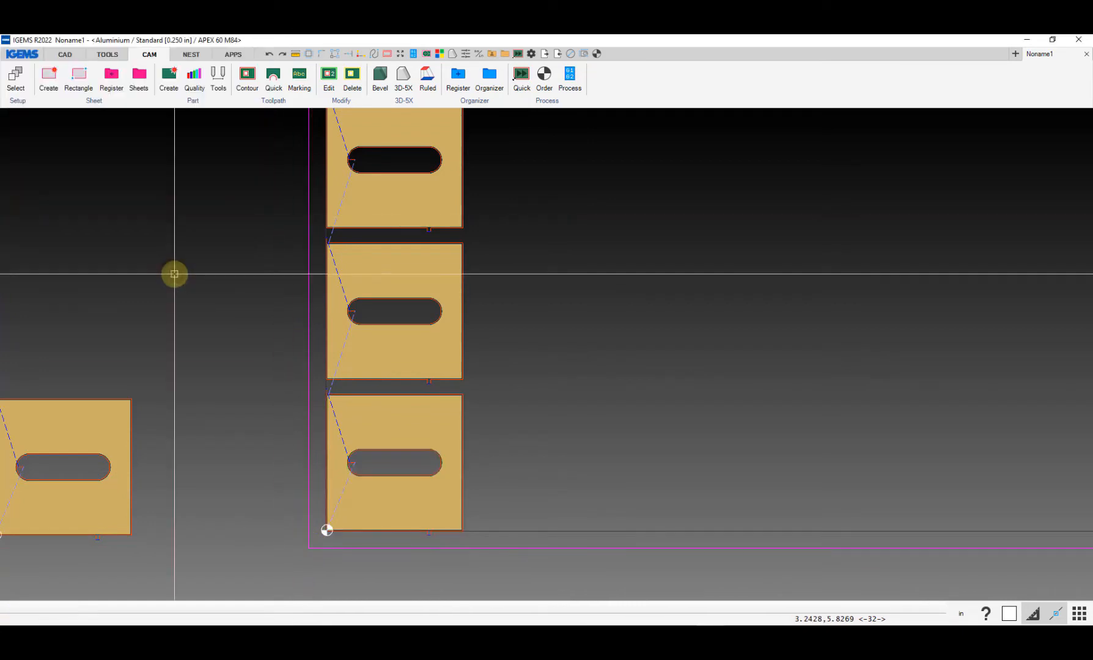
Step: Start a fresh cut order that includes all ten nested parts on the sheet
scroll(389, 256, "down", 11)
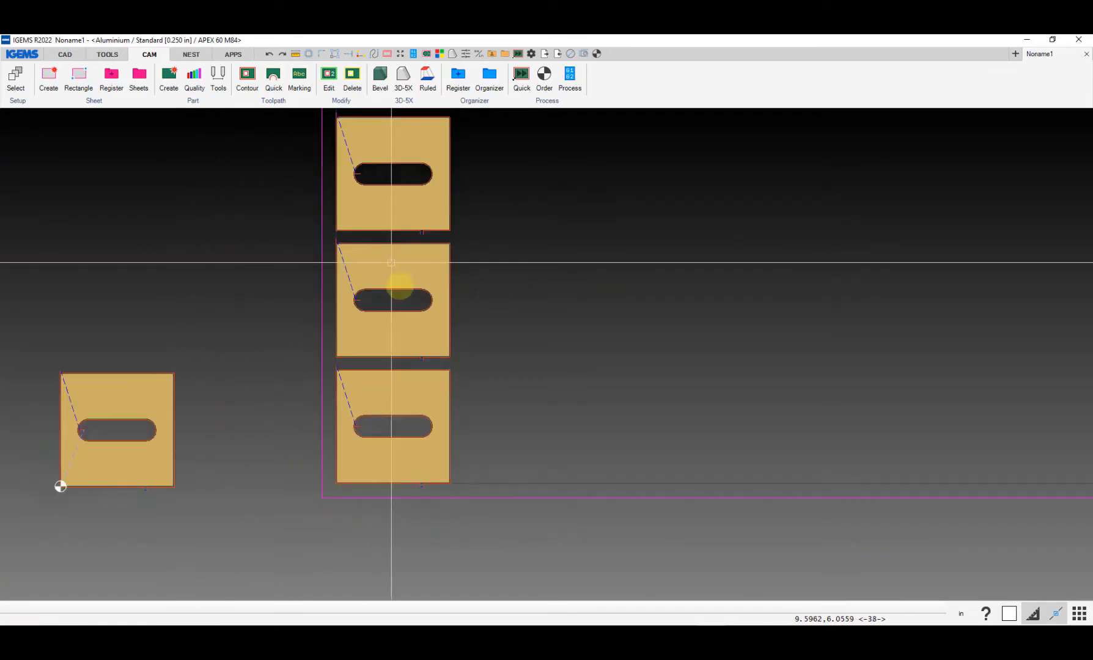
middle_click_drag(438, 332, 424, 370)
left_click(545, 78)
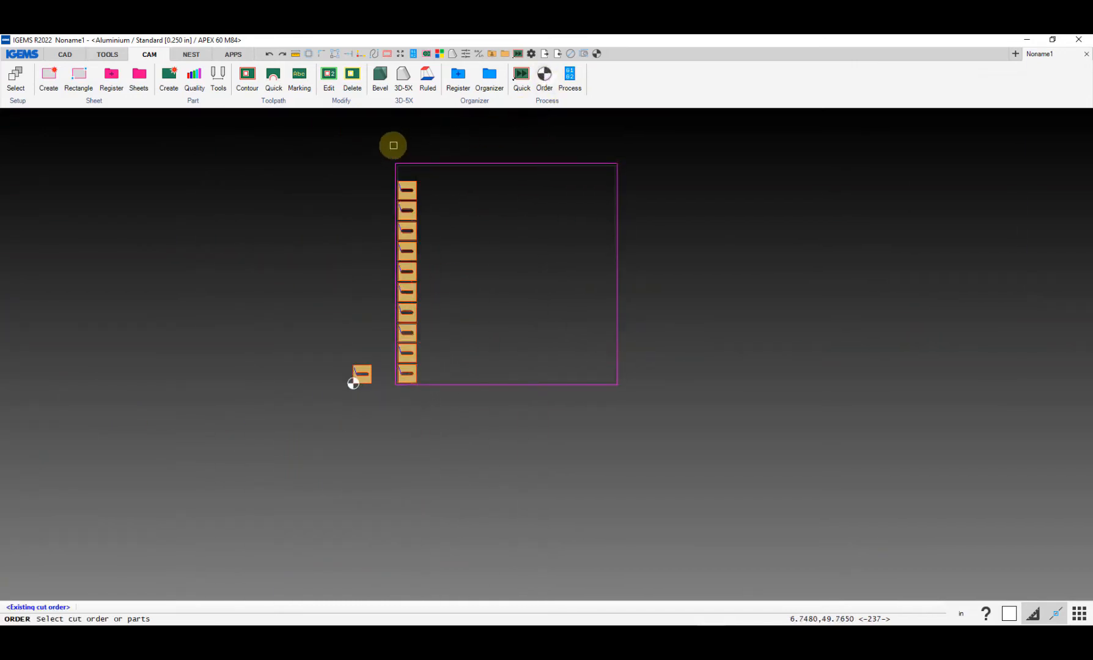
left_click_drag(391, 144, 674, 426)
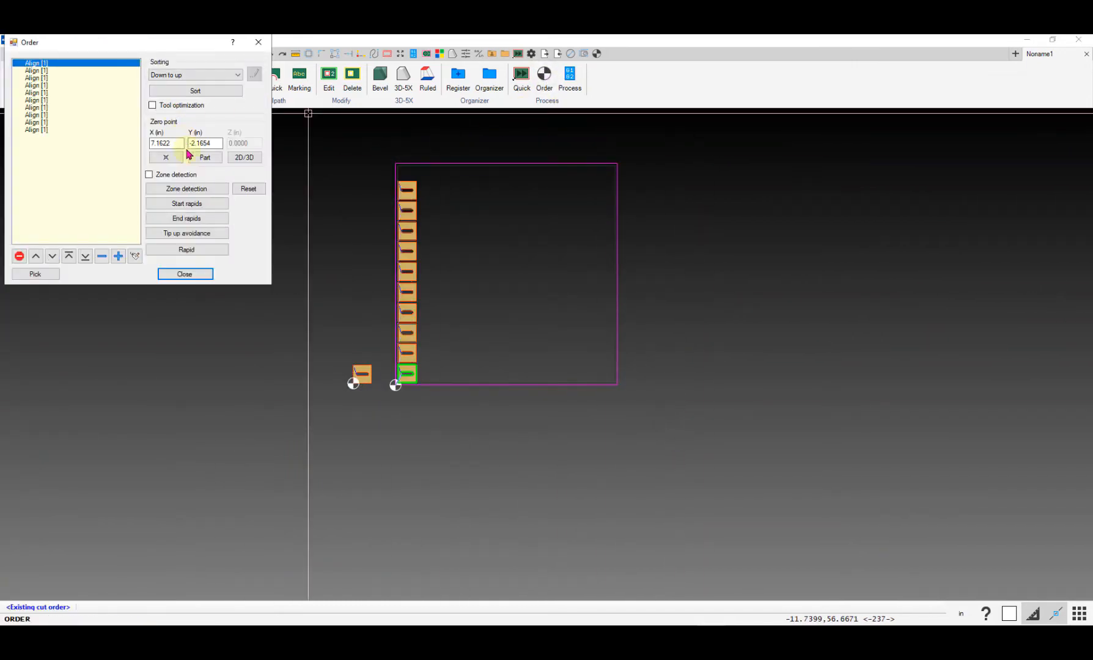
scroll(379, 269, "up", 2)
middle_click_drag(379, 268, 315, 345)
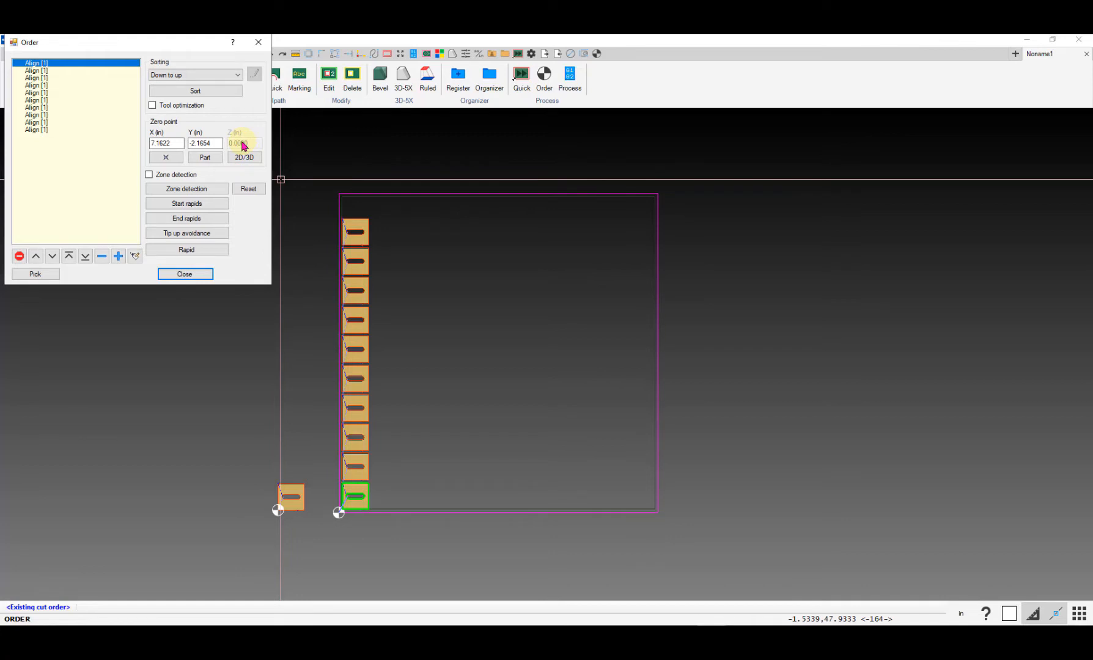
scroll(335, 418, "up", 4)
middle_click_drag(334, 418, 356, 291)
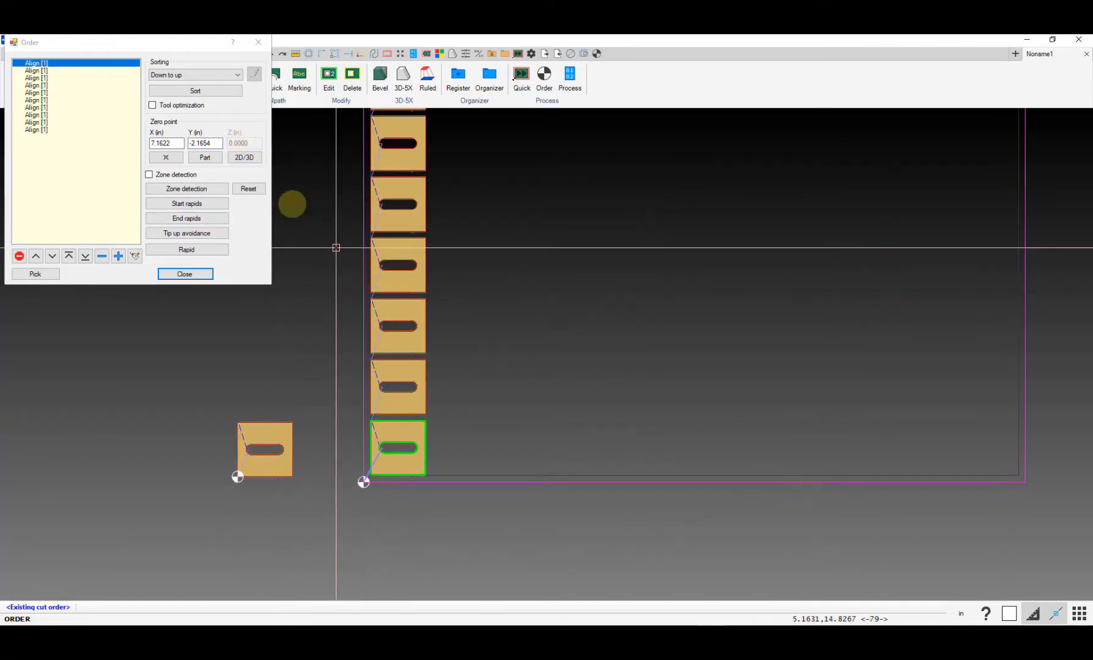
Step: Switch the cut order to a 3D zero point and place it at the sheet's lower-left corner
left_click(206, 159)
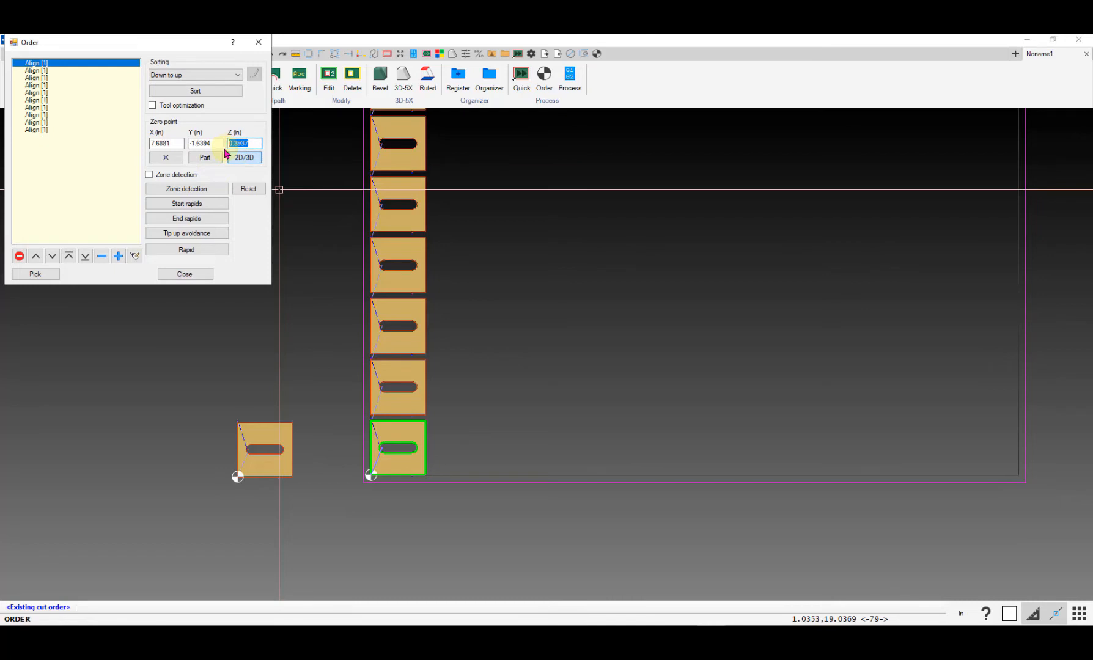
left_click(165, 158)
scroll(384, 465, "up", 8)
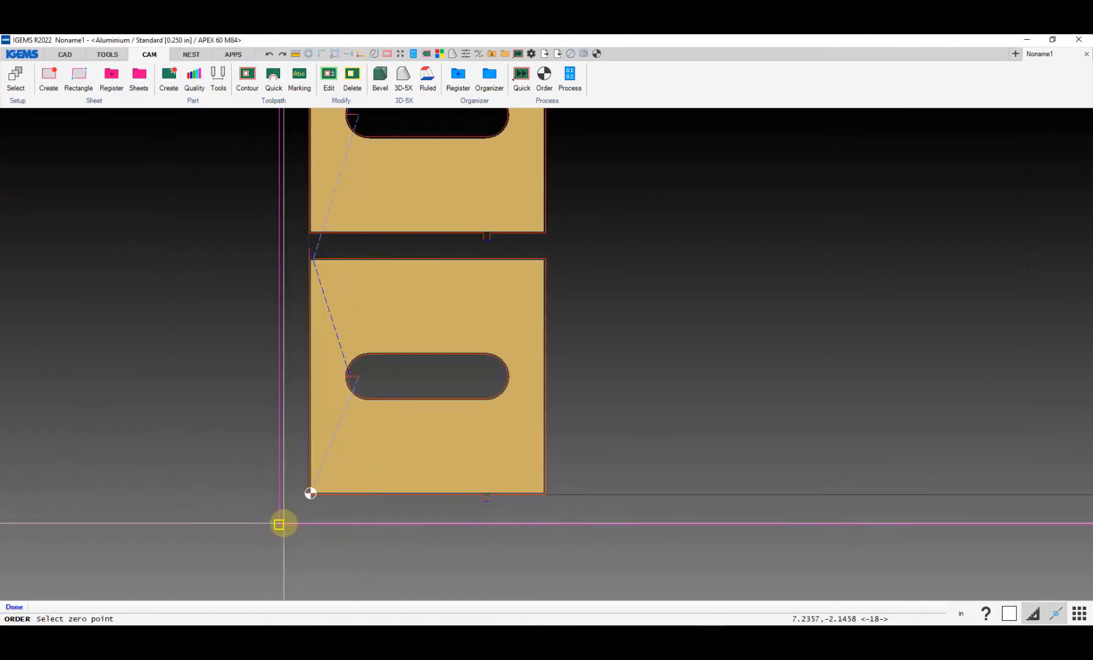
left_click(279, 524)
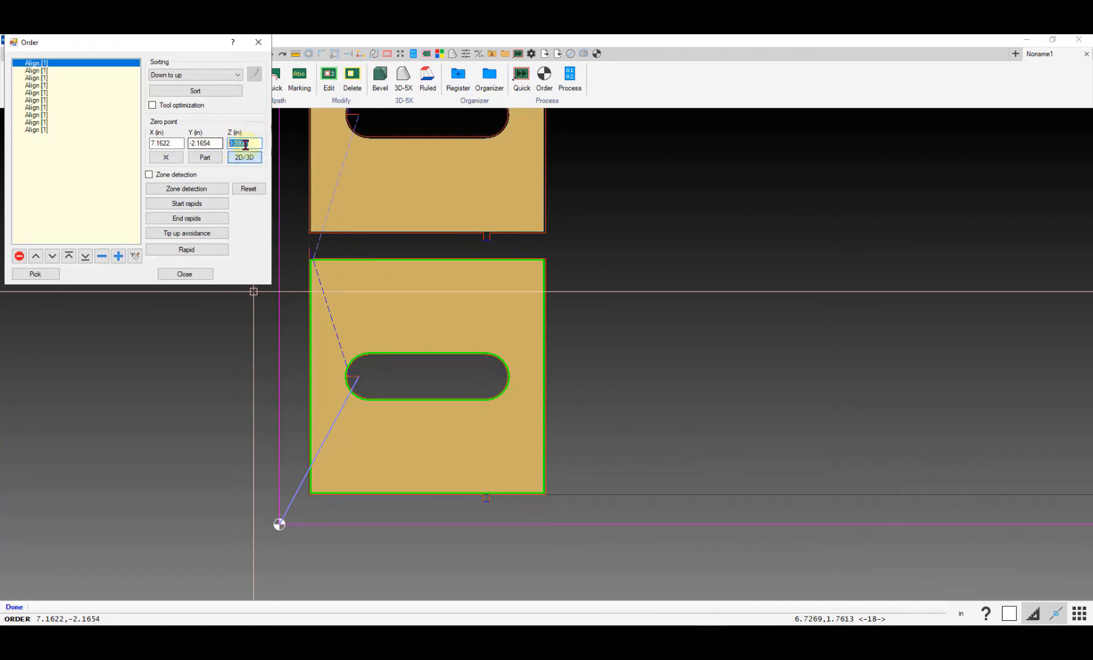
left_click(203, 273)
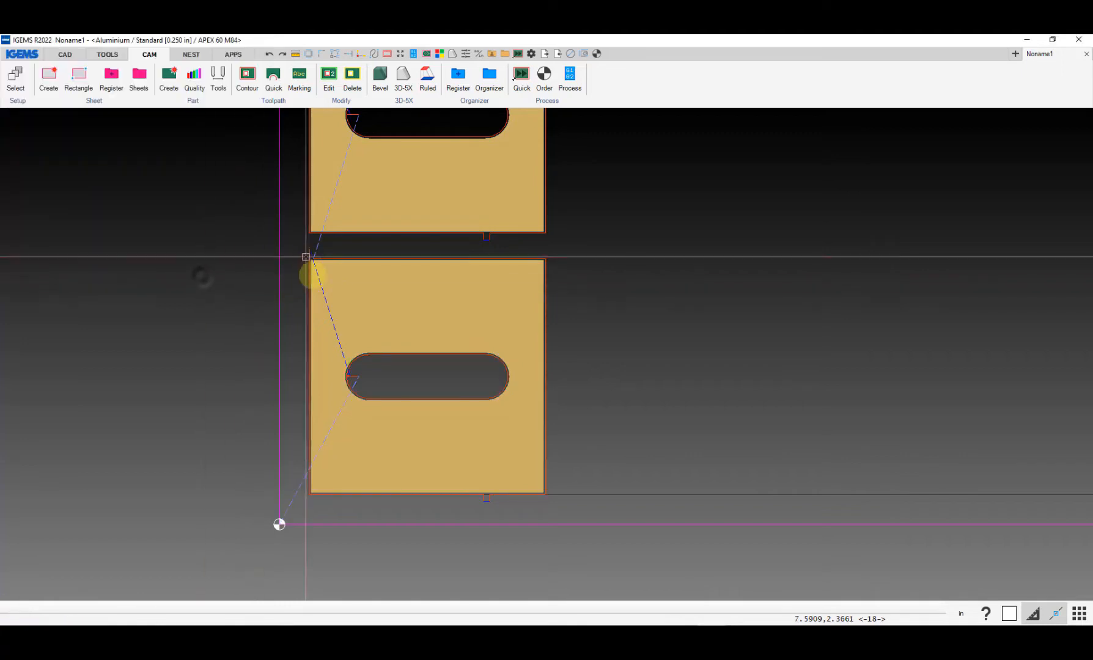
Step: Process the nested cut order for the APEX 60 M84, accepting the machine options and WARDJet custom information with work offset G92
scroll(371, 393, "down", 8)
scroll(501, 170, "up", 1)
left_click(570, 76)
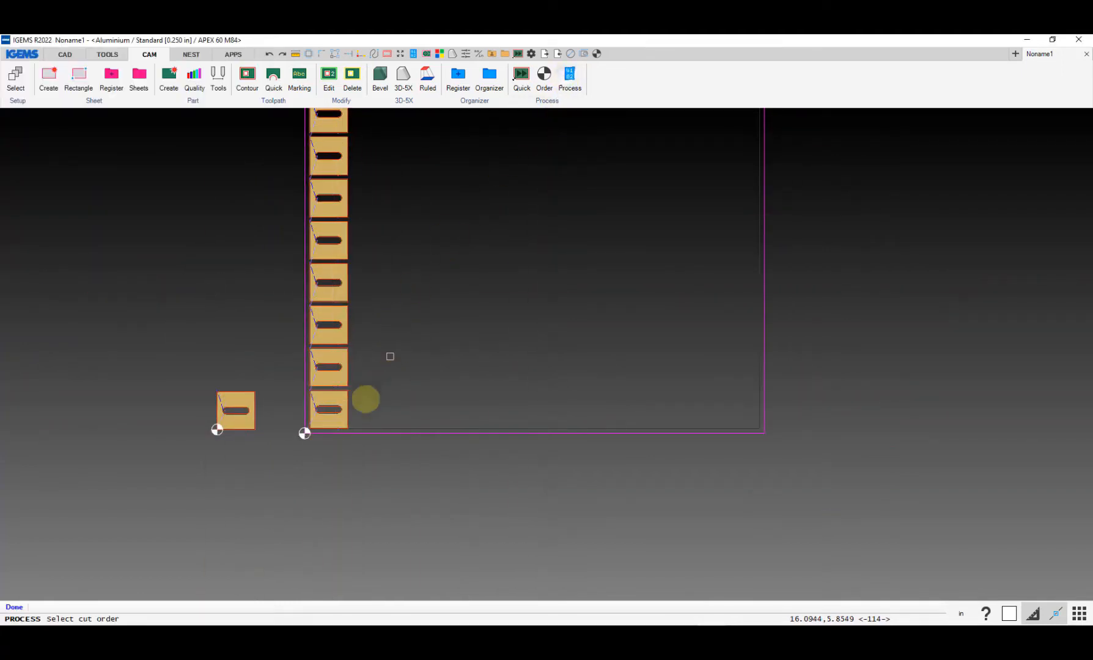
left_click(316, 426)
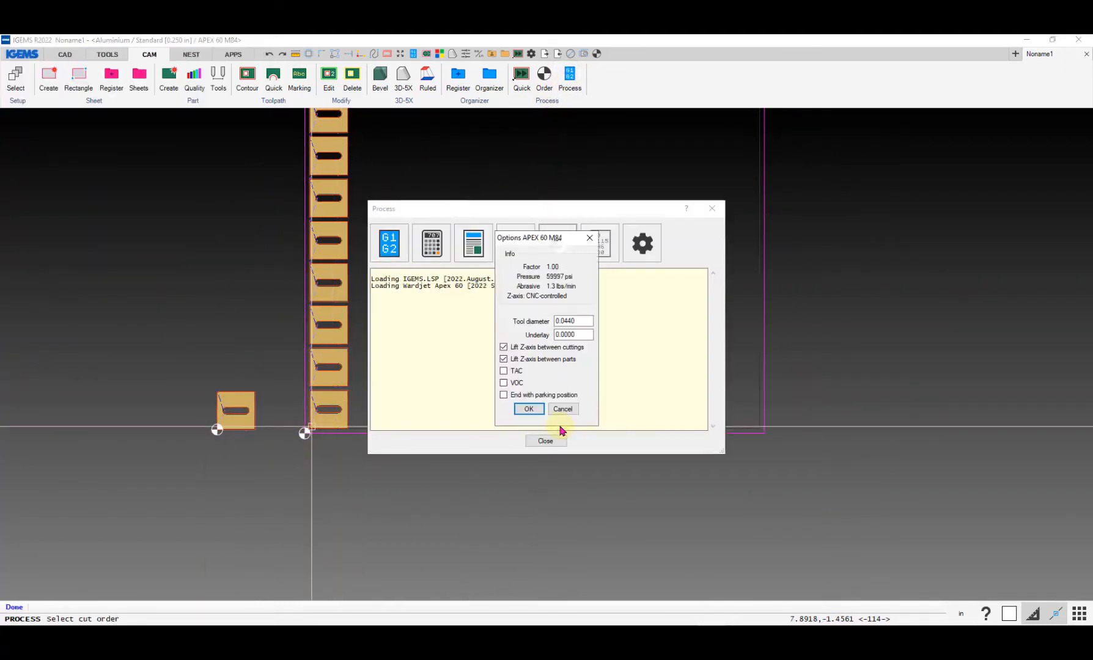
left_click(530, 408)
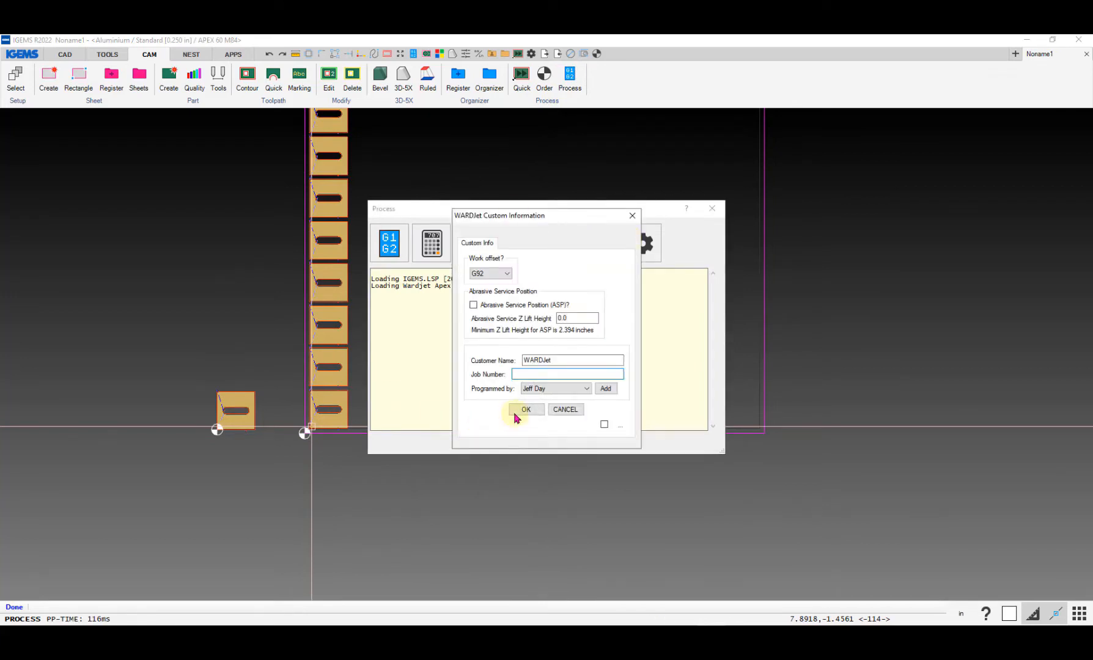
left_click(515, 416)
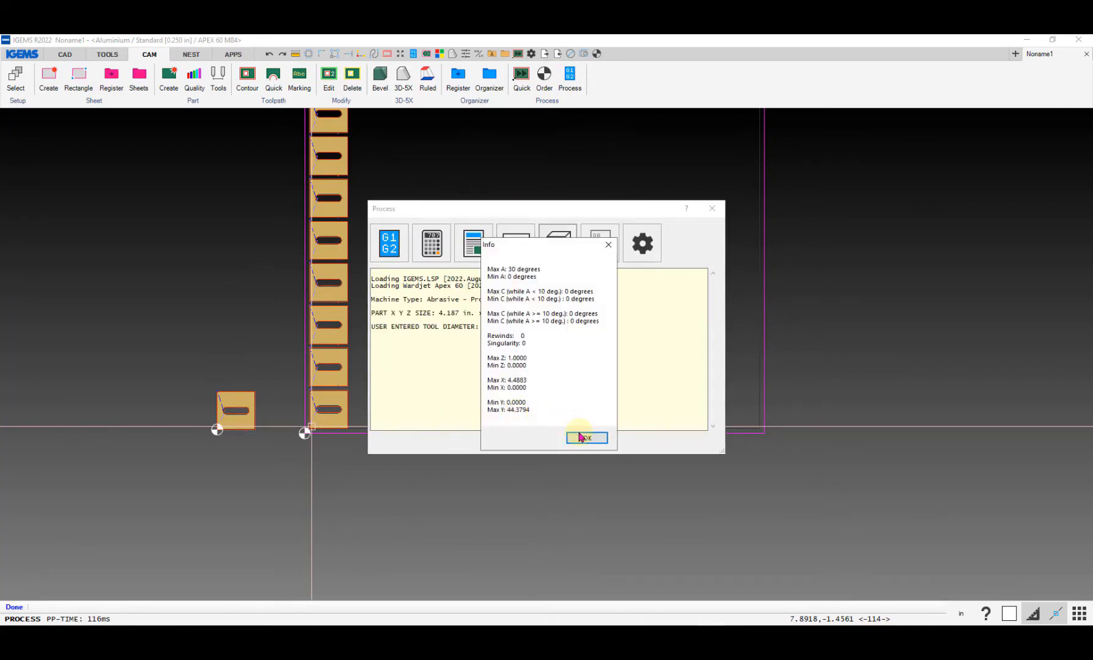
left_click(580, 437)
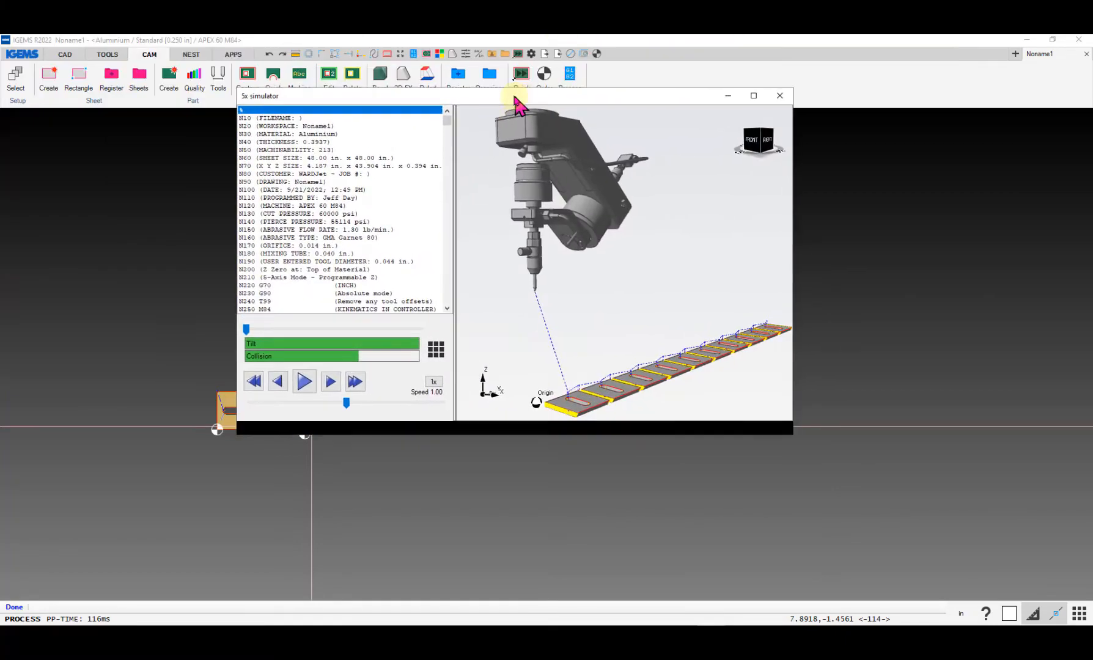
Step: Examine the end of the NC program and the Singularity line in the enlarged 5x simulator, and close the processing results
left_click(755, 98)
left_click_drag(210, 62, 209, 489)
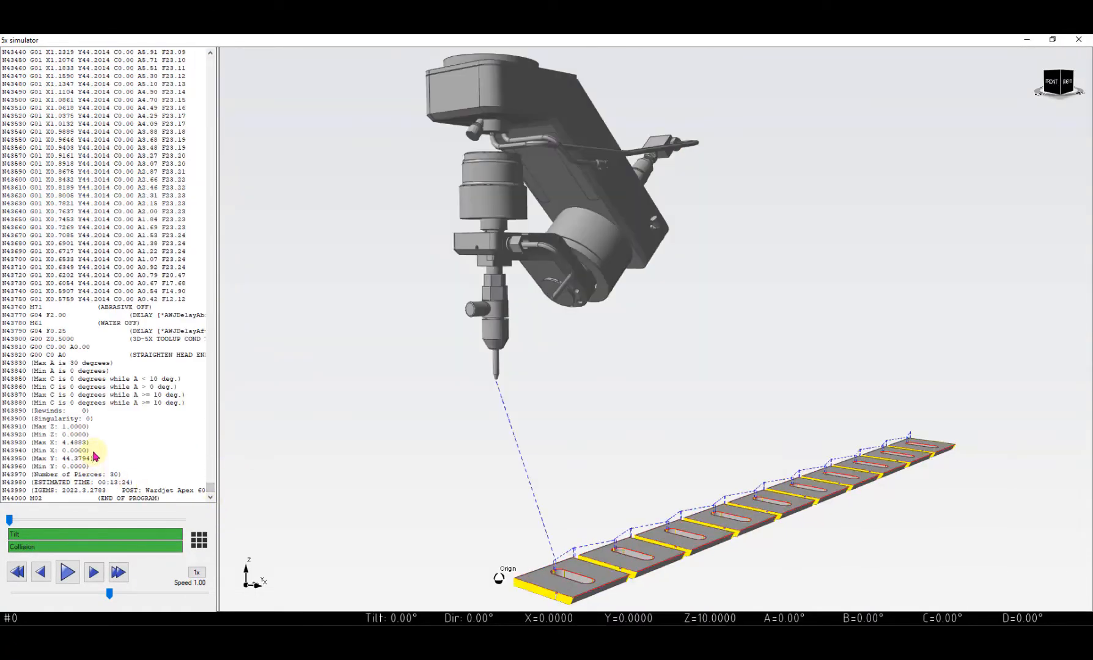
left_click(64, 421)
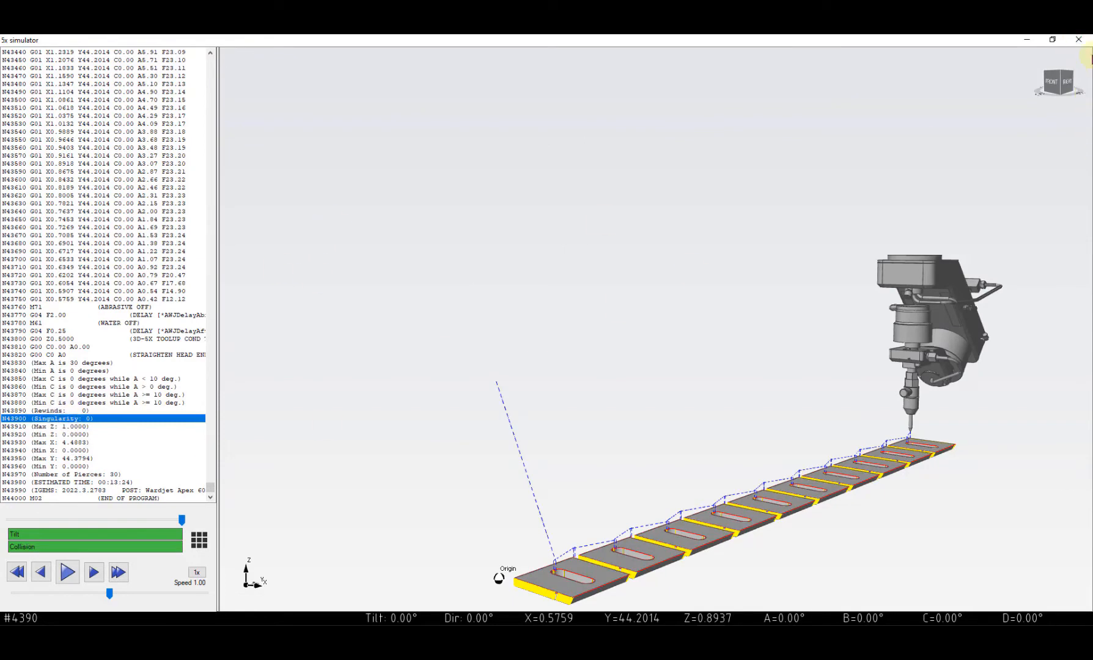
left_click(1077, 41)
left_click(553, 441)
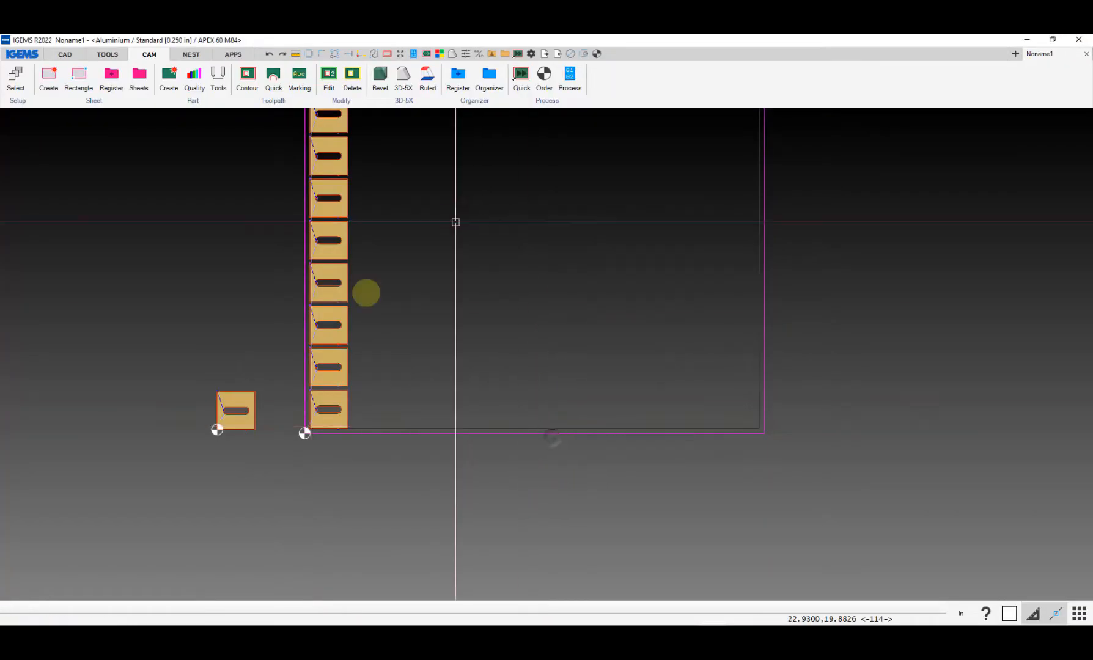
Step: Delete the cut order of the nested parts by selecting its rapid path near the sheet corner
middle_click_drag(361, 441, 310, 464)
scroll(282, 474, "up", 8)
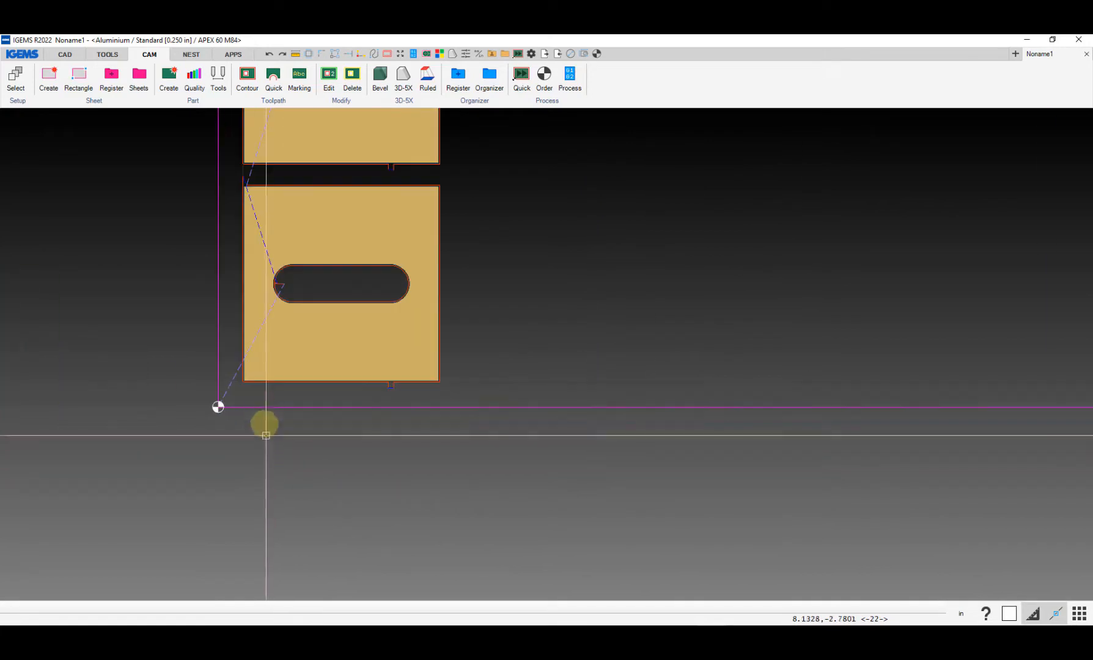
left_click(232, 384)
scroll(232, 384, "down", 8)
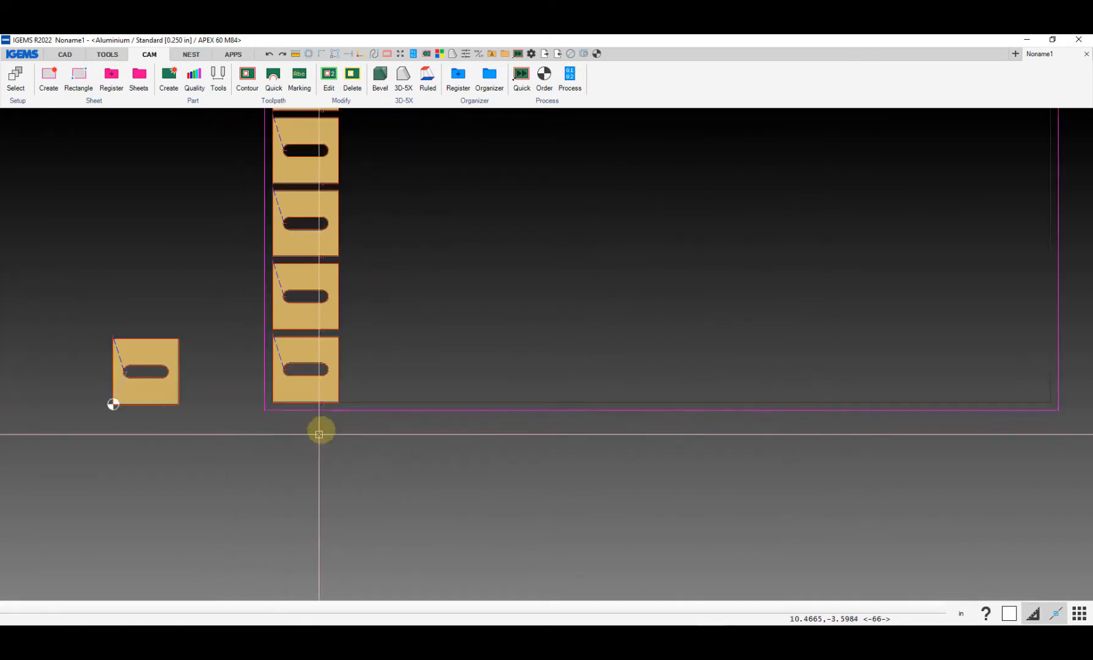
Step: Create a new cut order from all ten nested parts on the sheet, accepting the default 2D zero point
left_click(544, 79)
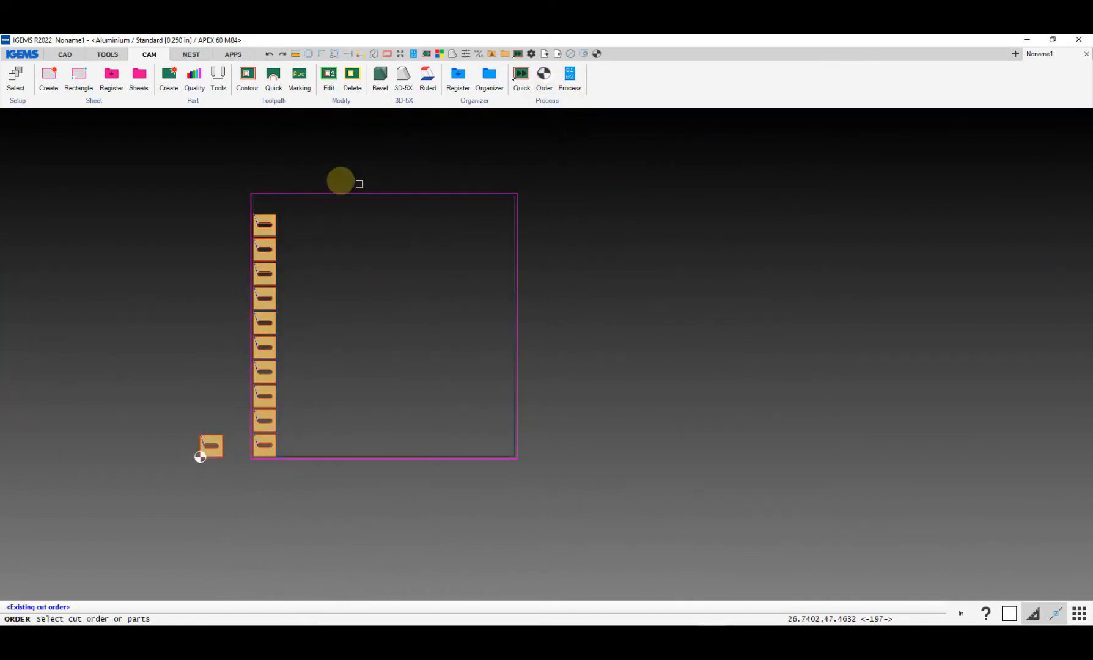
left_click_drag(234, 173, 607, 490)
right_click(608, 490)
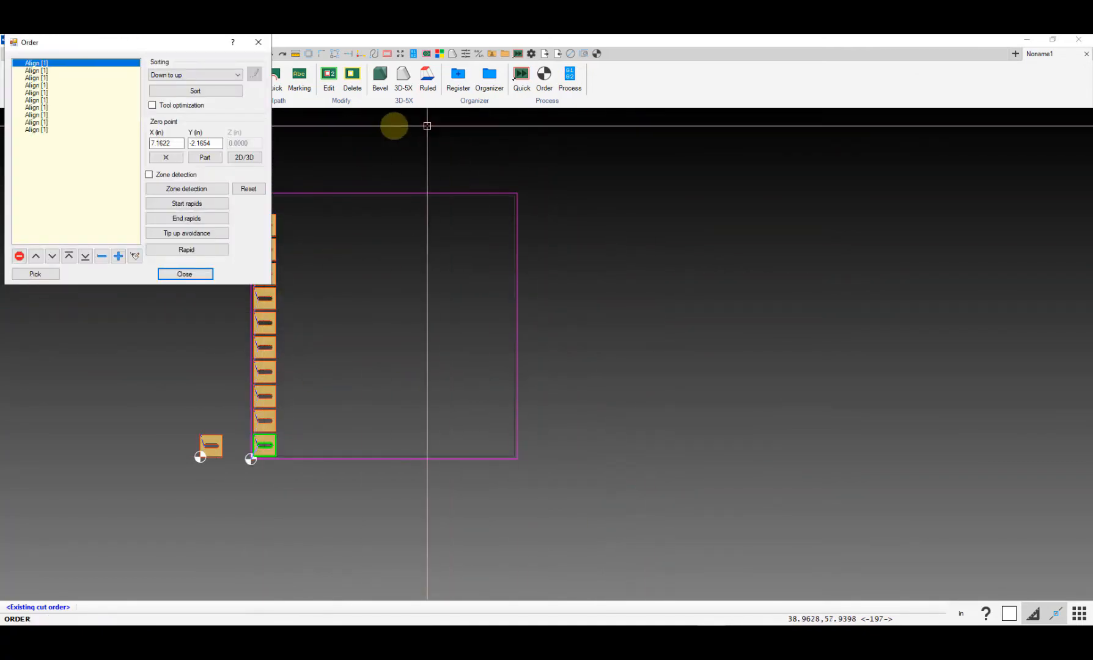
left_click(190, 276)
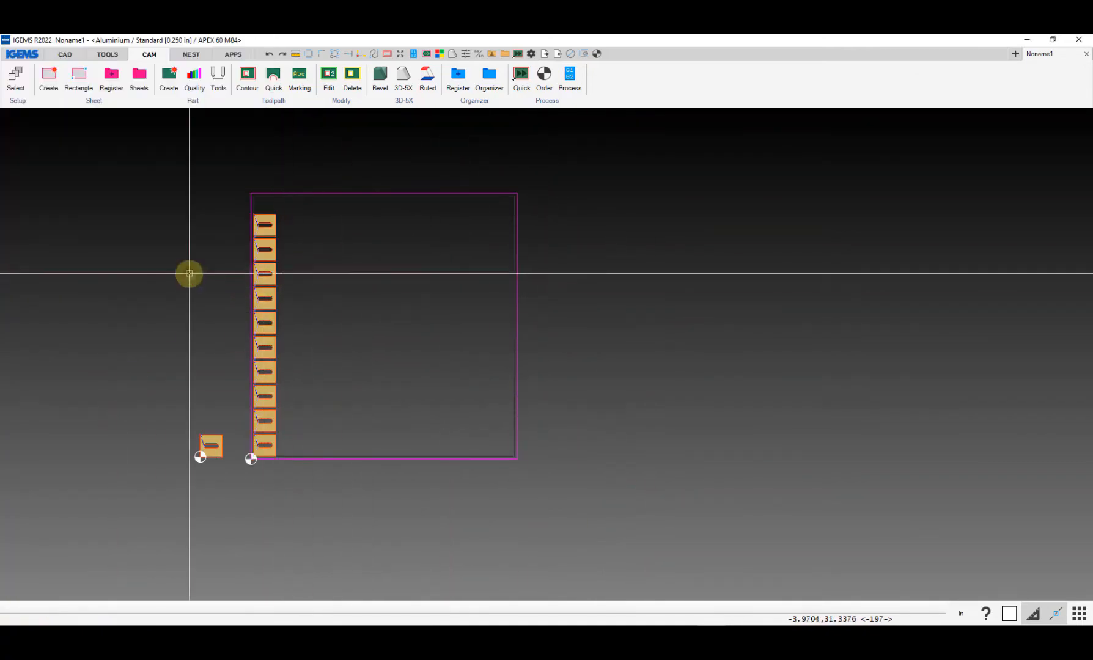
Step: Try to process the 2D cut order with the machine options and WARDJet work offset G92, quitting at the 0,0,0 position check
left_click(571, 78)
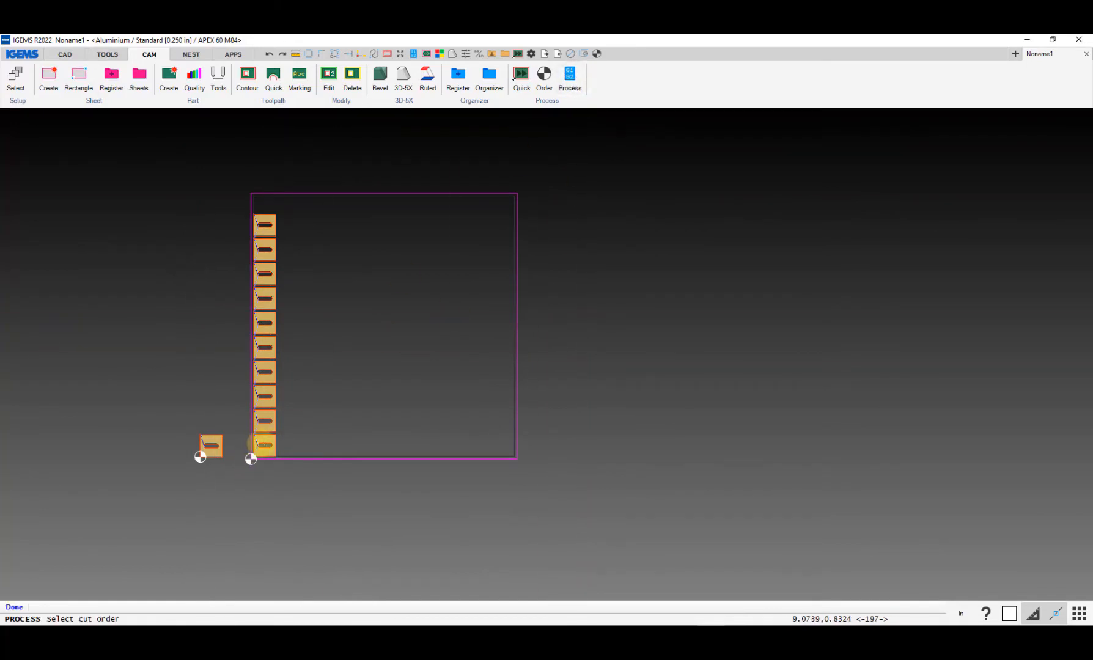
left_click(255, 451)
left_click(566, 237)
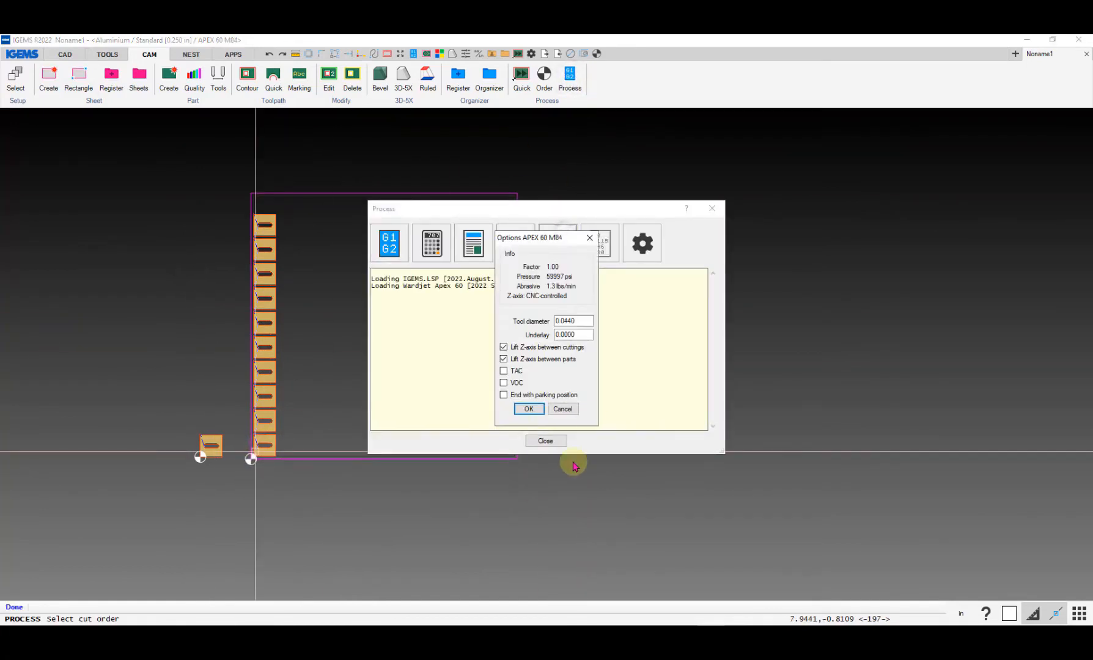
left_click(522, 410)
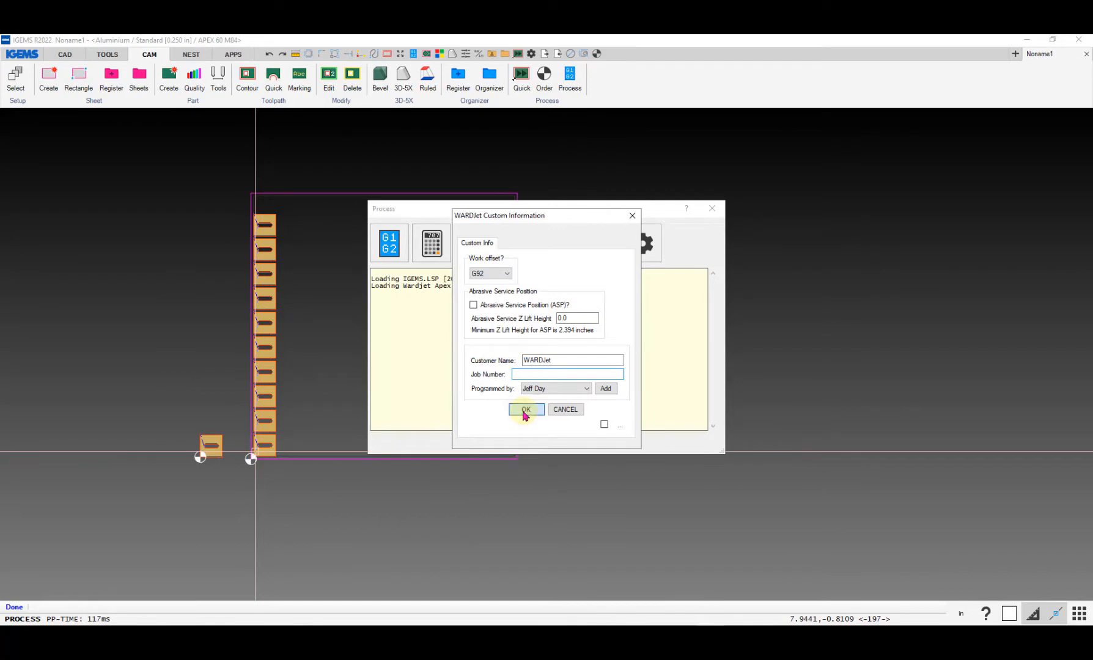
left_click(525, 411)
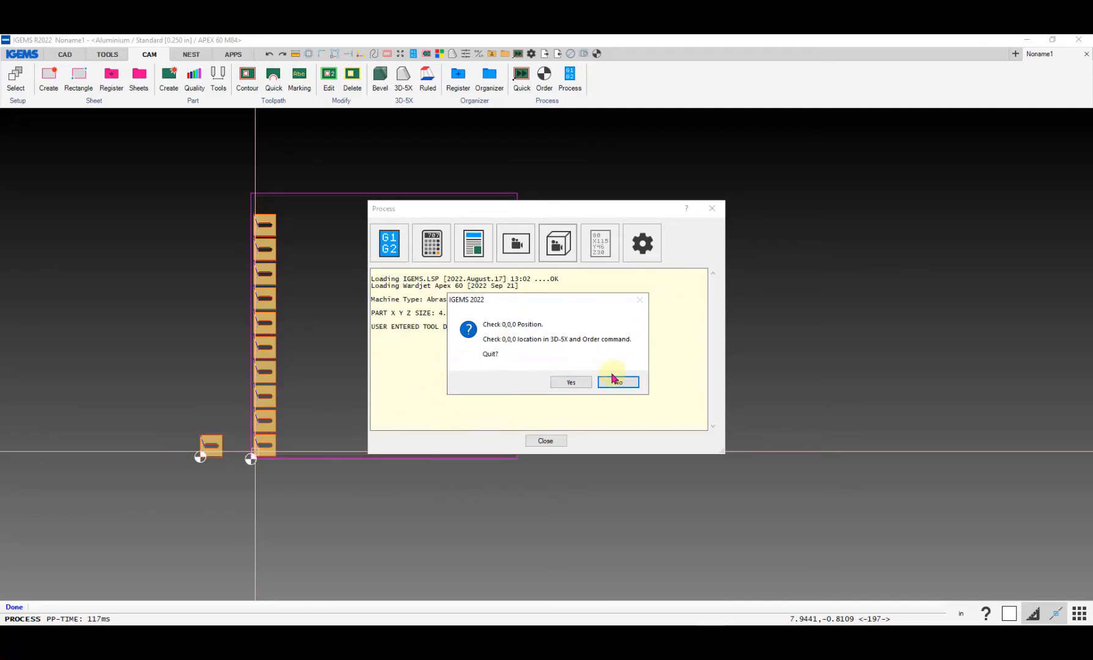
left_click(570, 383)
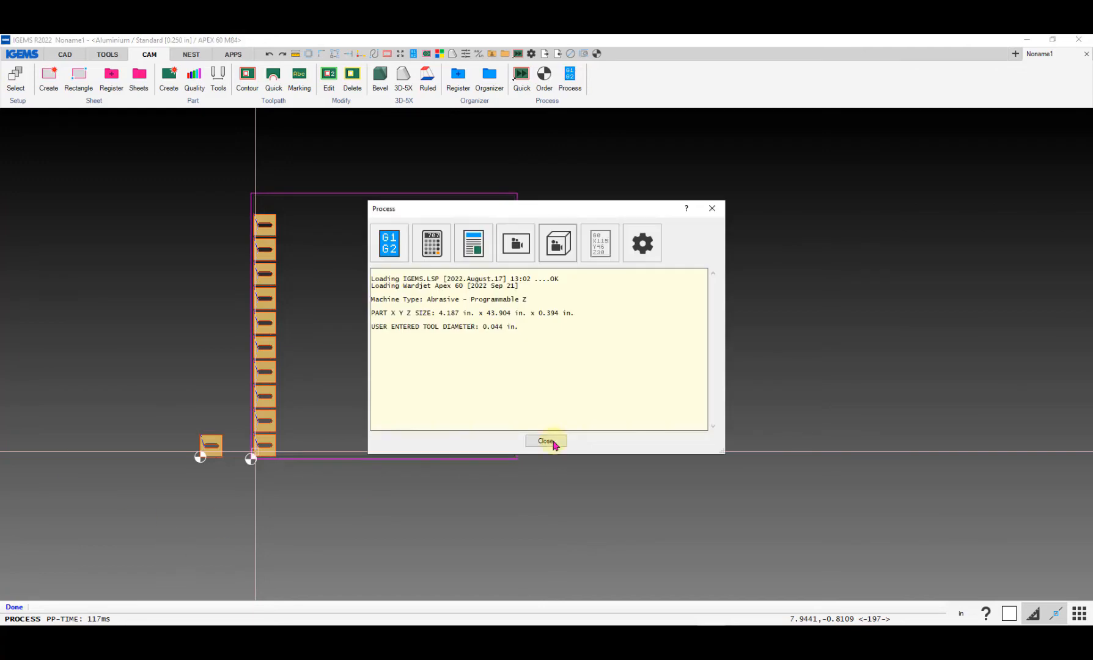
left_click(546, 441)
Step: Switch the nested parts' cut order to a 3D zero point and set its Z to 0.3937 in
left_click(544, 77)
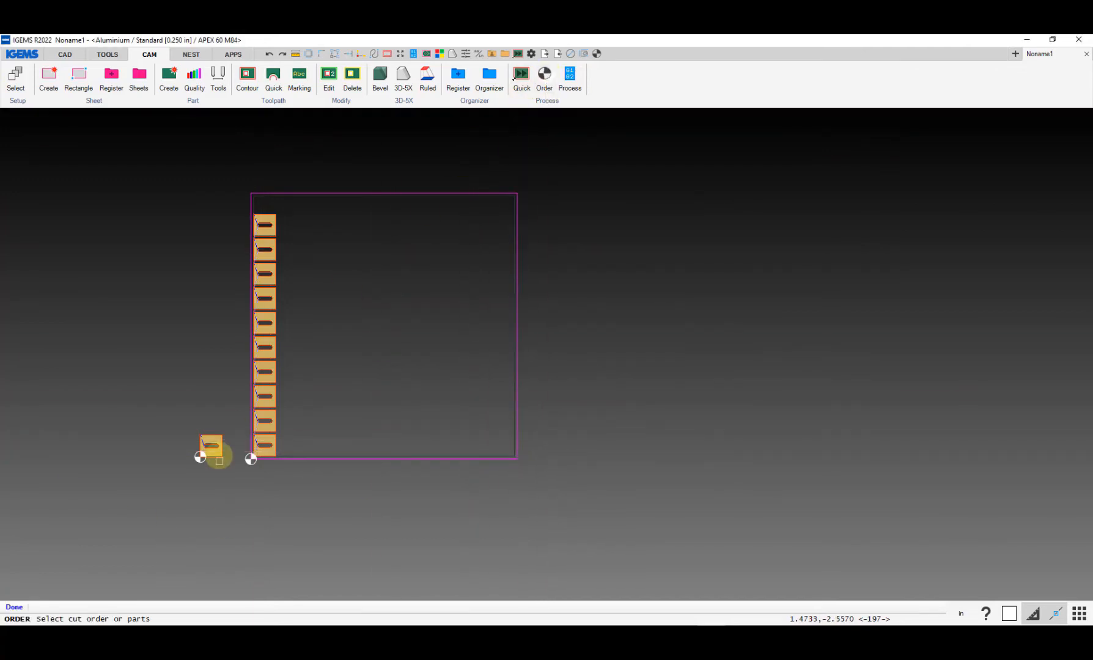
left_click(251, 459)
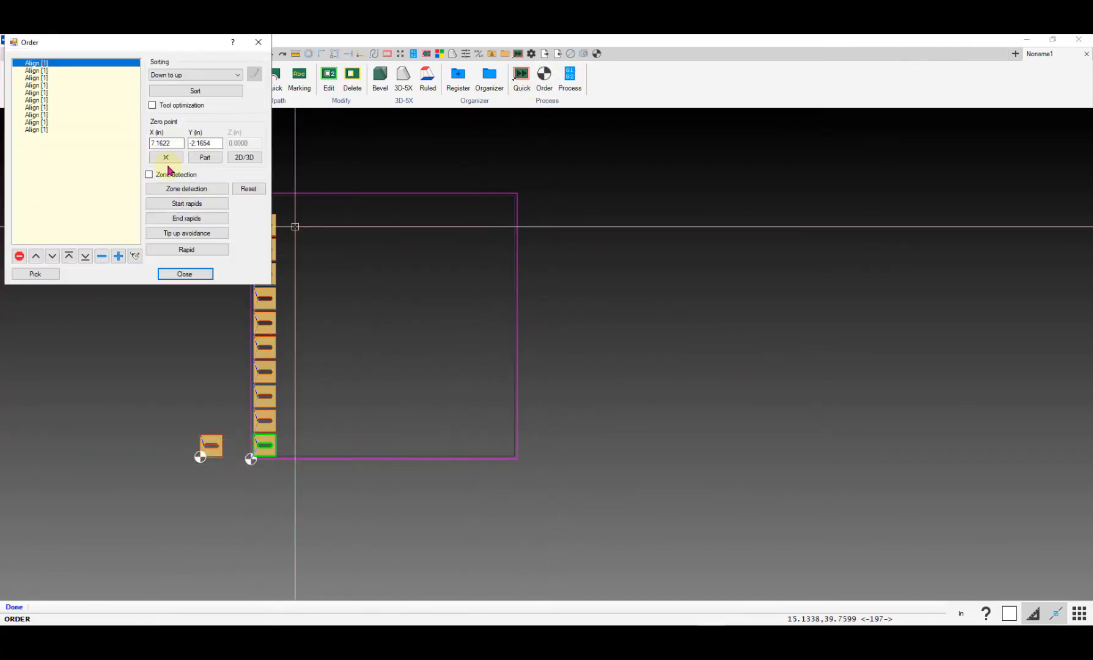
left_click(238, 159)
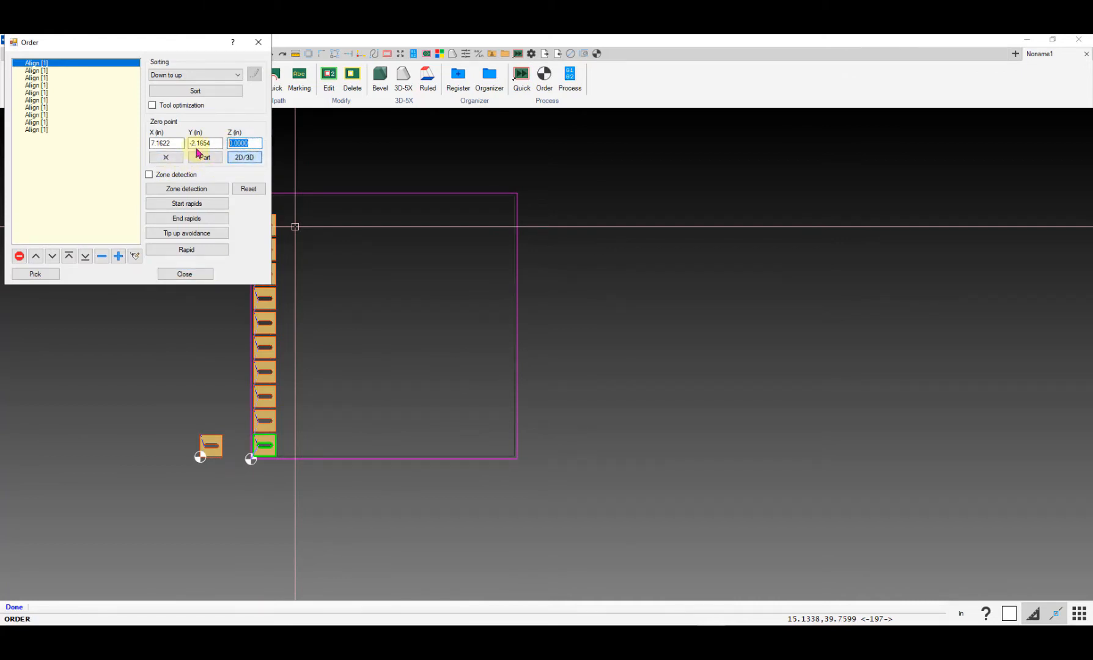
type("0.3937")
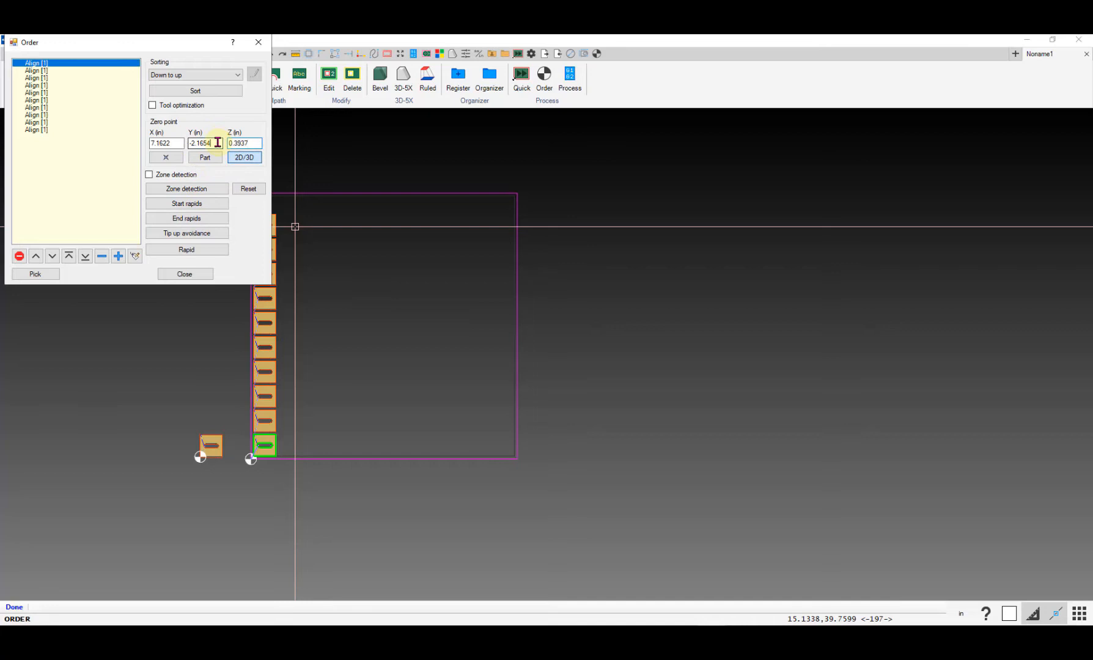
left_click(205, 275)
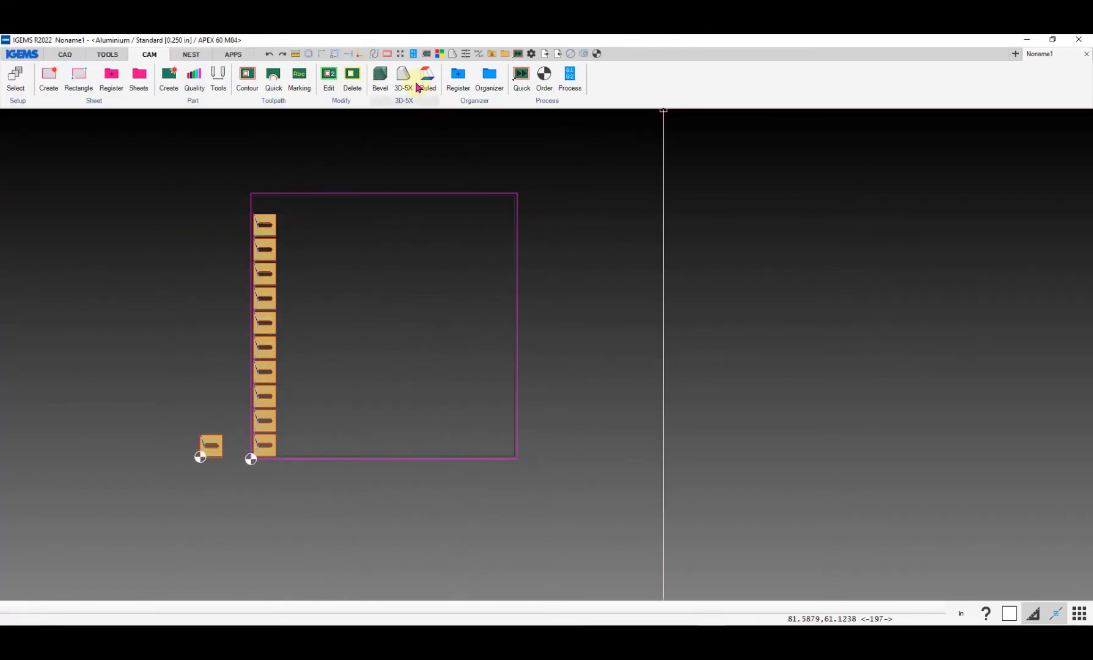
Step: Switch to the 3D-5X environment and open the CAD - Draw sample part
left_click(391, 375)
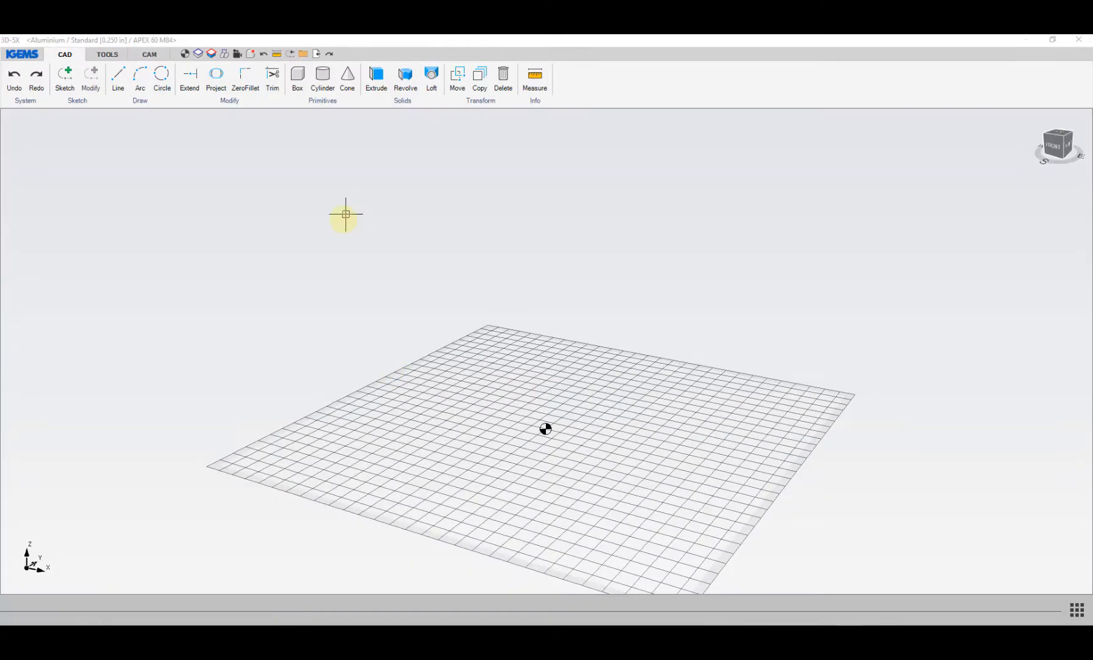
left_click(22, 54)
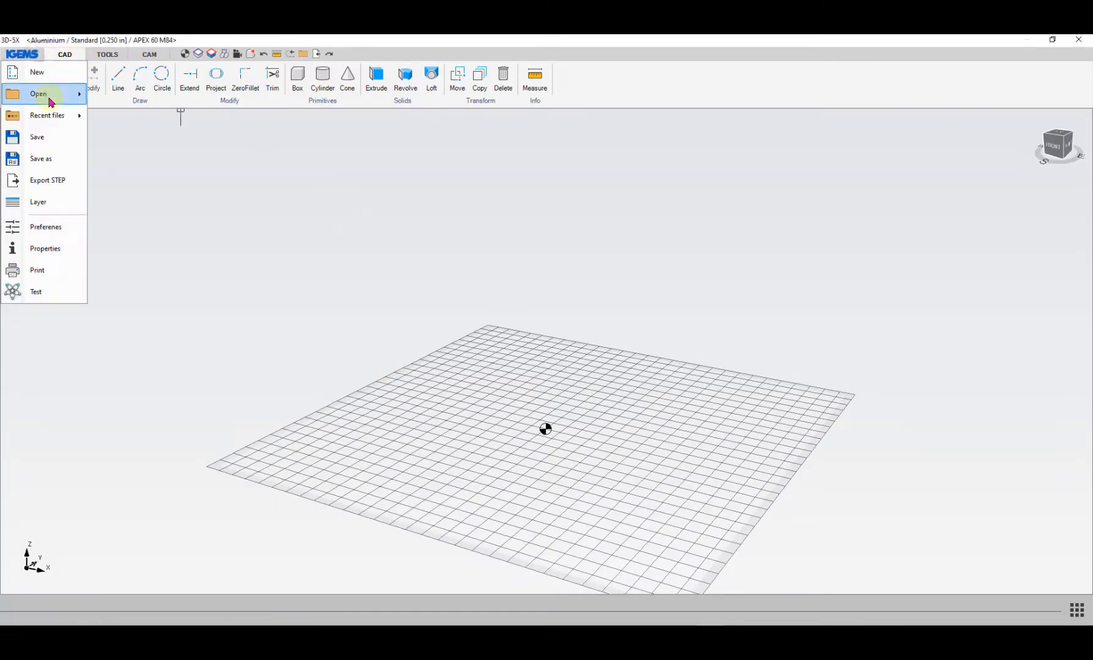
mouse_move(44, 94)
left_click(125, 128)
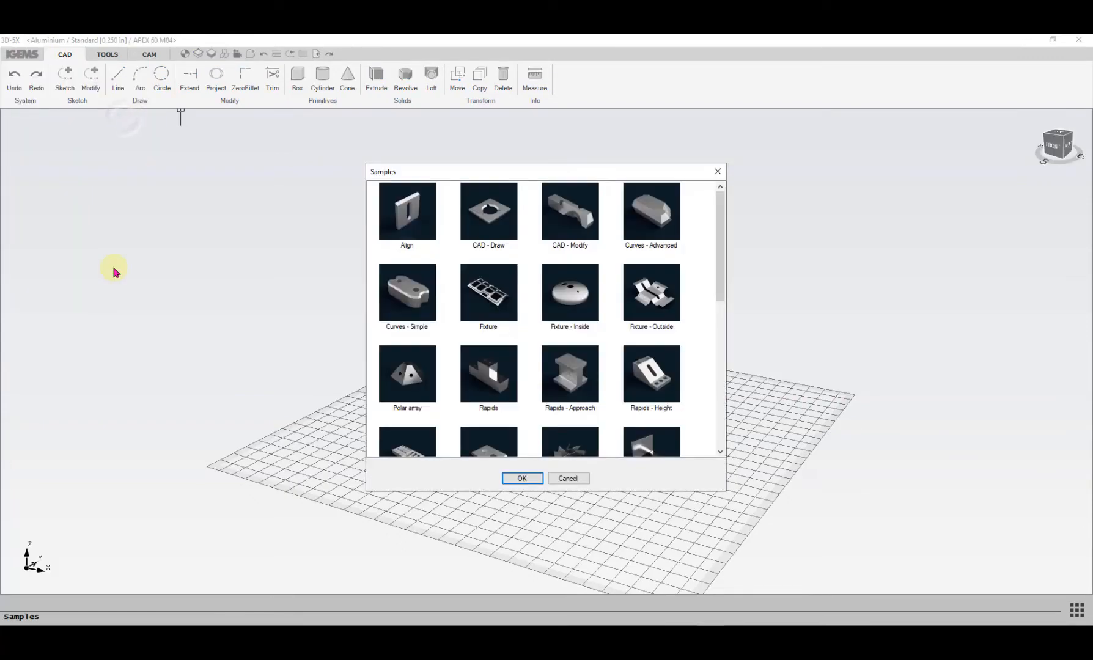
left_click(494, 214)
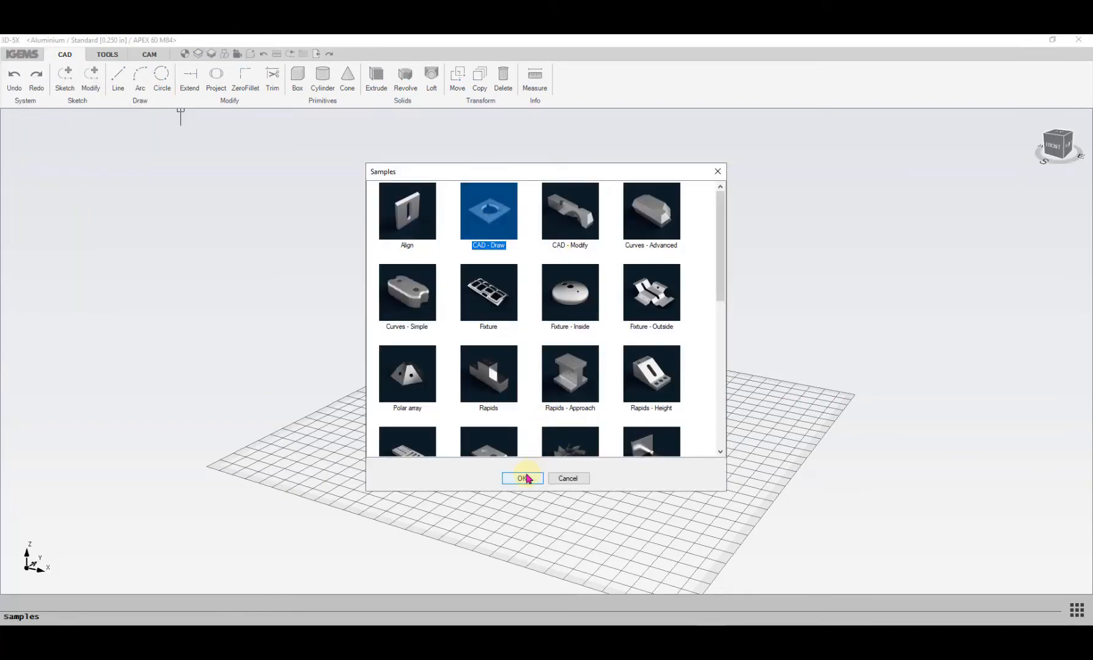
left_click(527, 478)
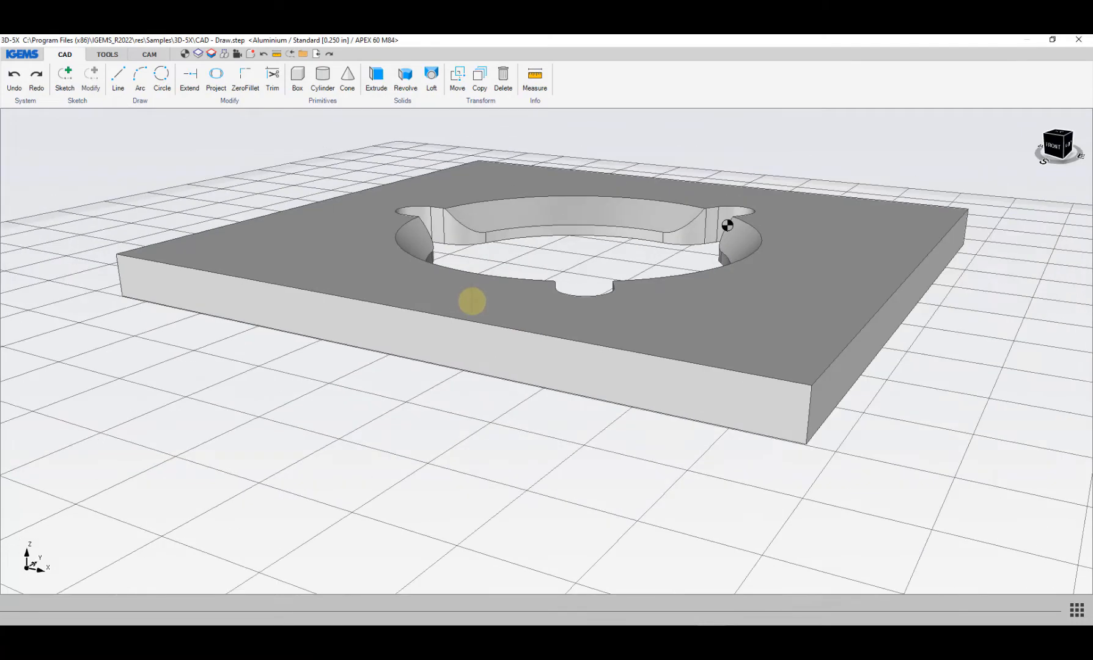
Step: Draw a three-point circle along the upper rim of the plate's central opening, through the rim's corners at the notches
middle_click_drag(472, 301, 505, 444)
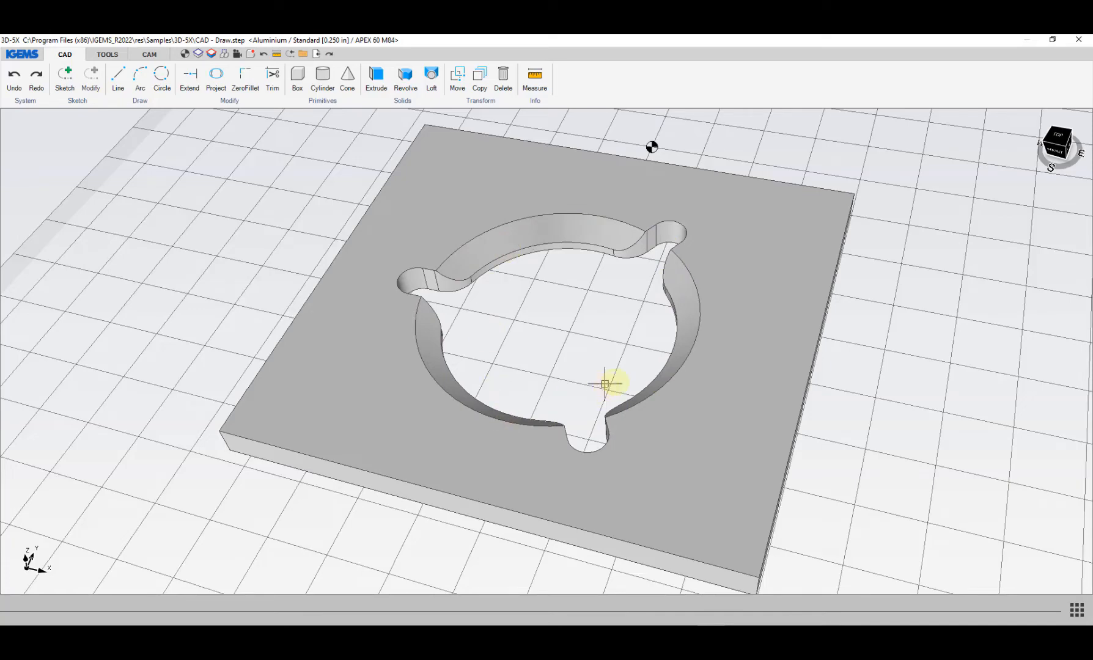
scroll(516, 328, "up", 3)
scroll(517, 325, "down", 4)
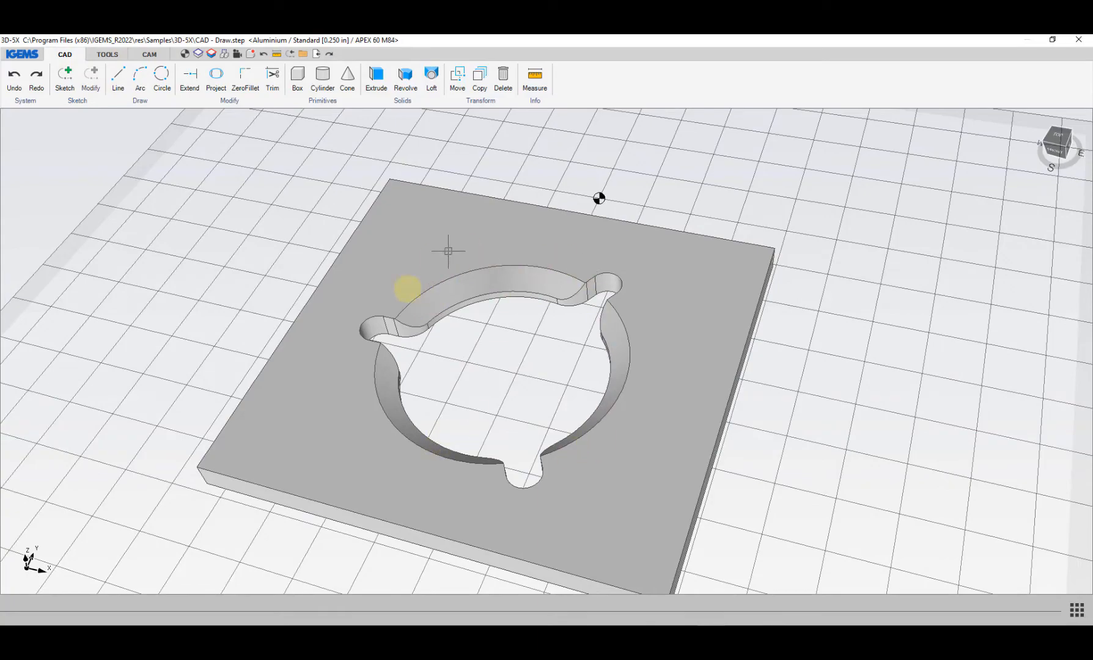
middle_click_drag(468, 368, 471, 340)
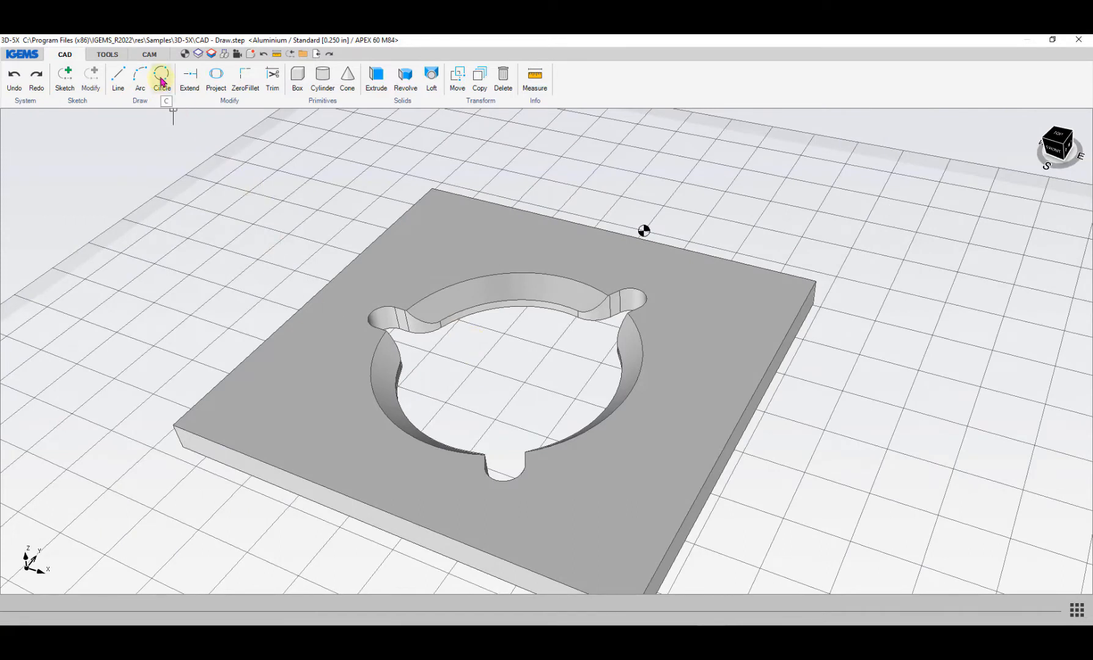
left_click(161, 78)
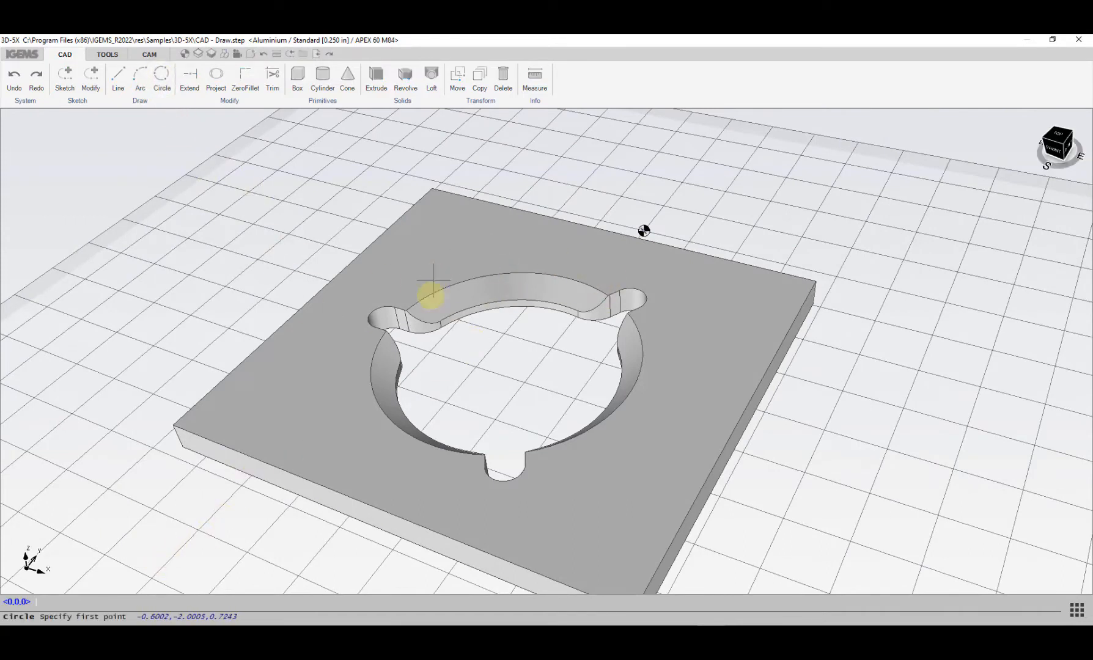
left_click(418, 309)
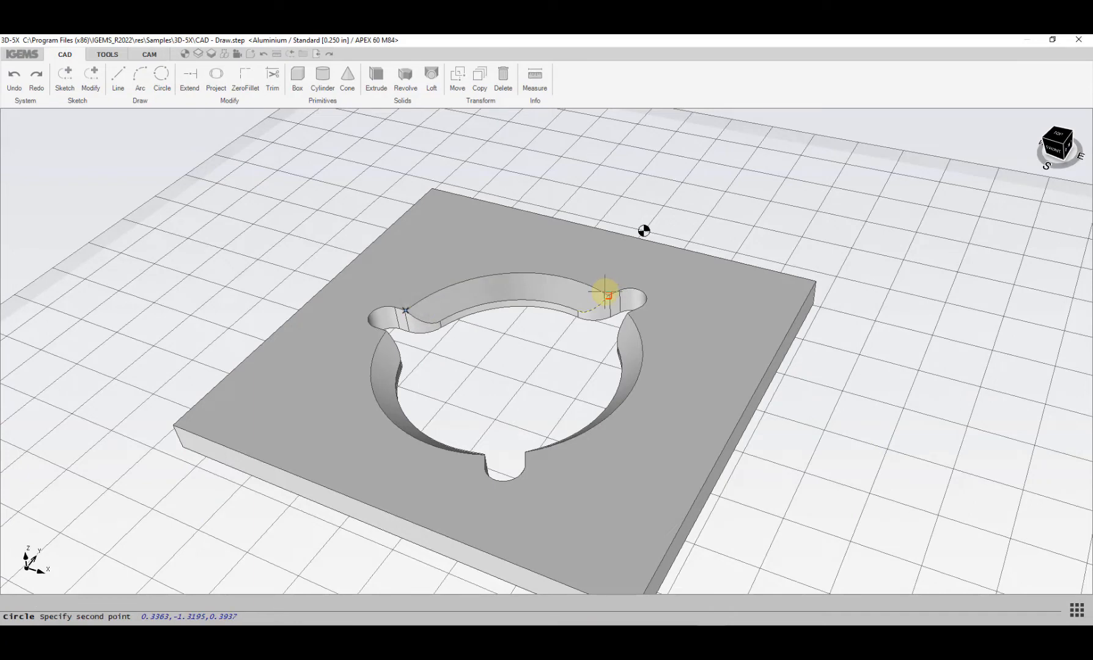
mouse_move(593, 442)
middle_mouse_down()
mouse_move(713, 464)
mouse_move(601, 454)
middle_mouse_up()
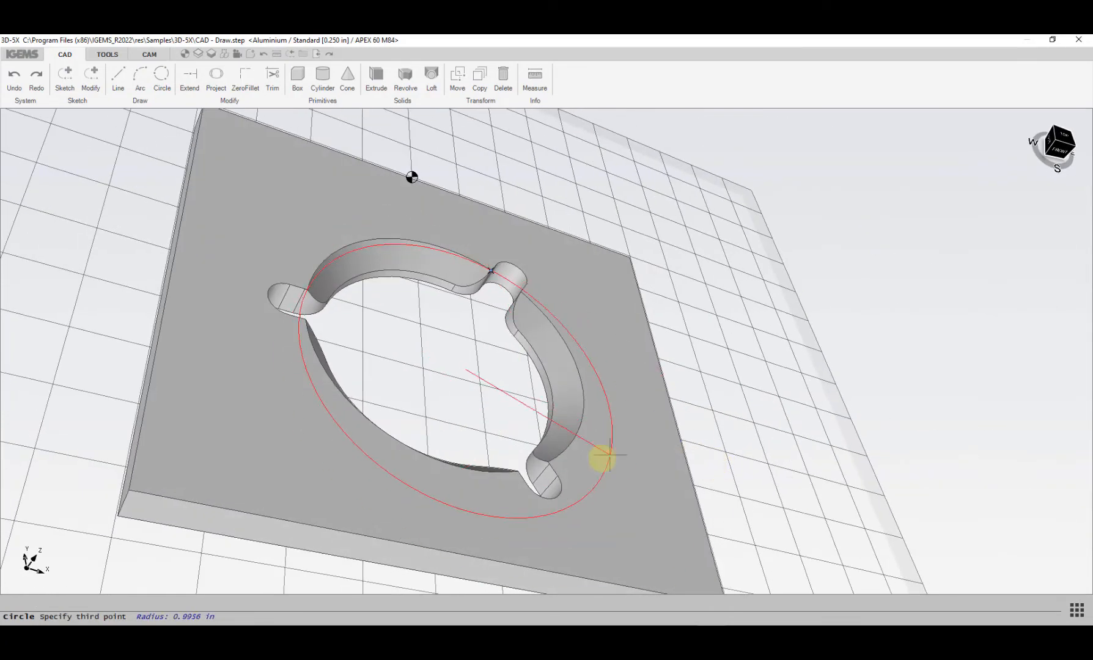
left_click(559, 460)
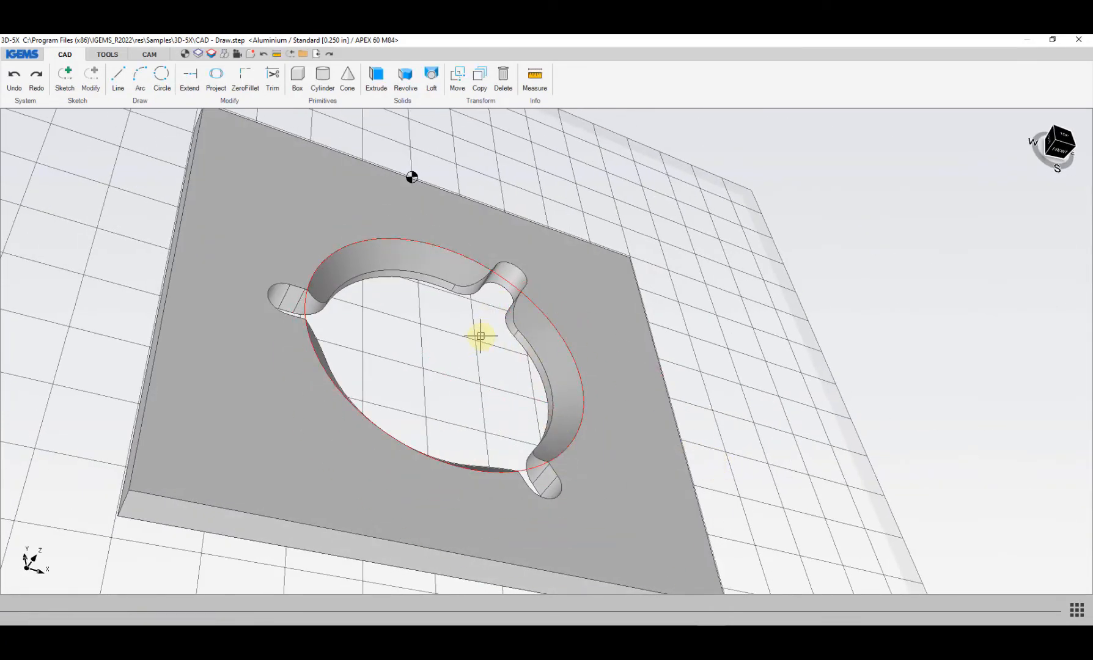
Step: Draw a second three-point circle through the ends of the lower bevel edges inside the central opening
key("Return")
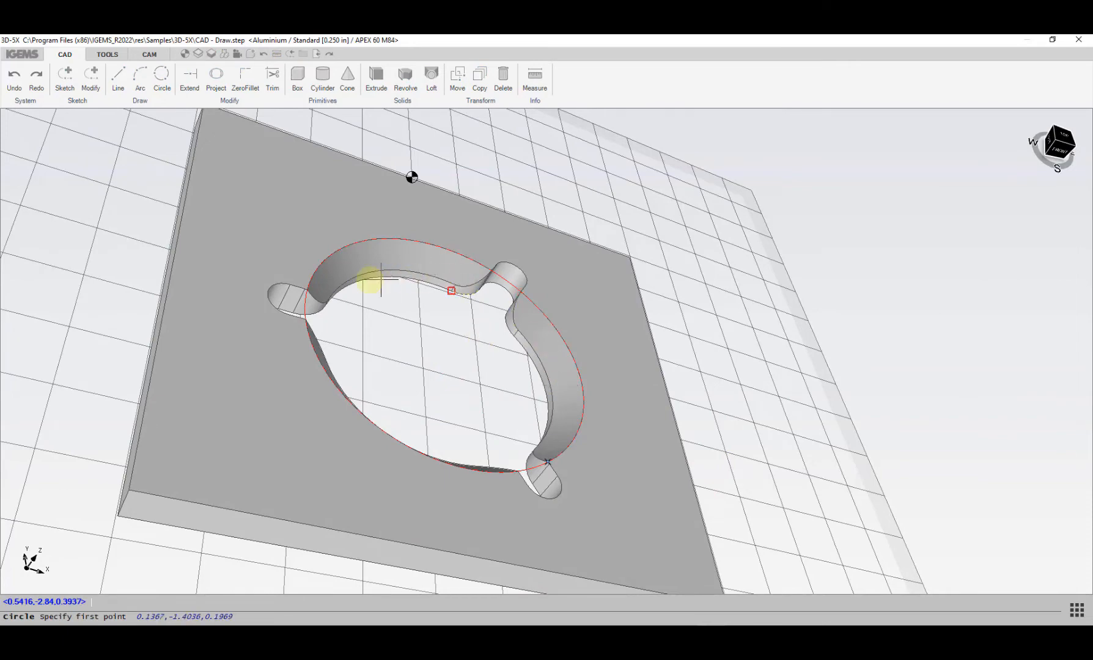
middle_click_drag(339, 303, 256, 291)
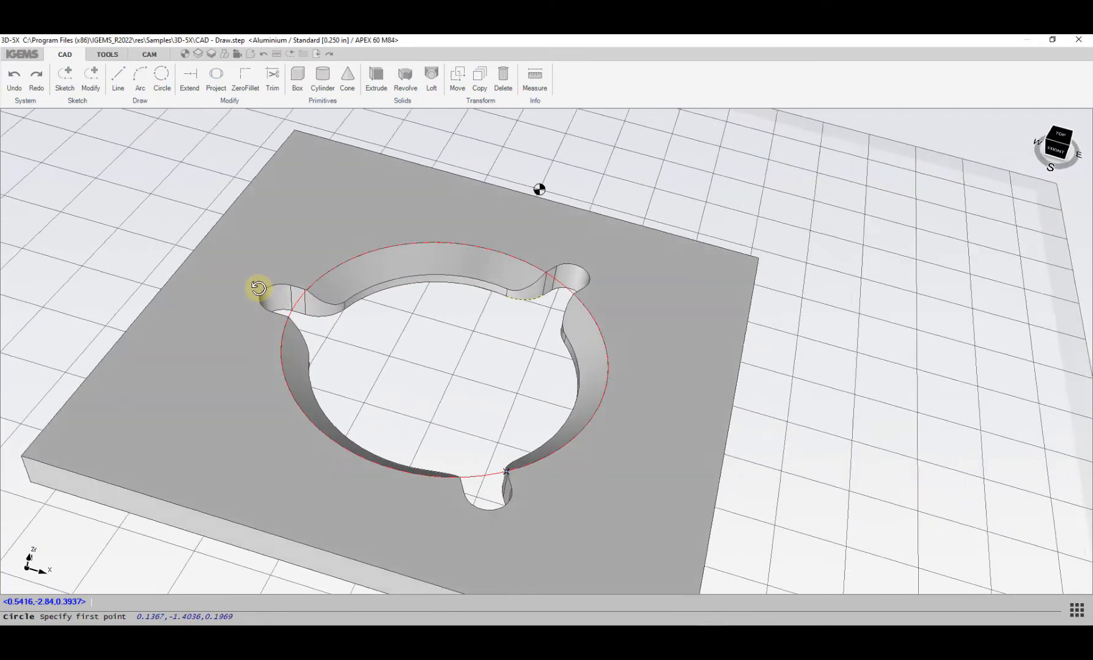
left_click(345, 301)
left_click(508, 289)
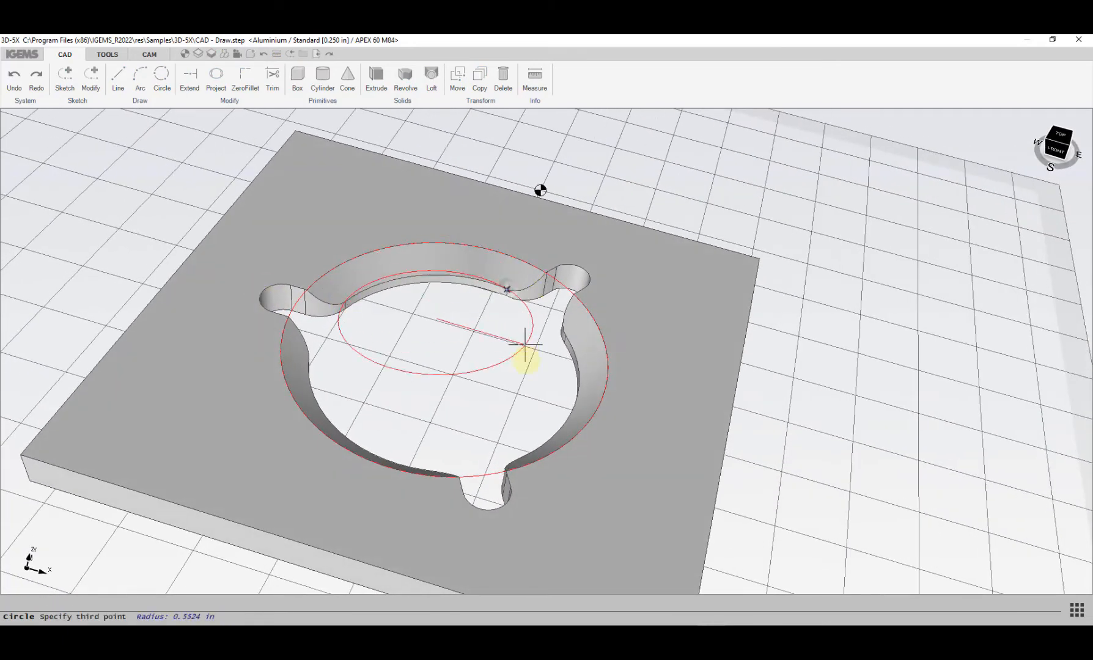
middle_click_drag(520, 359, 640, 449)
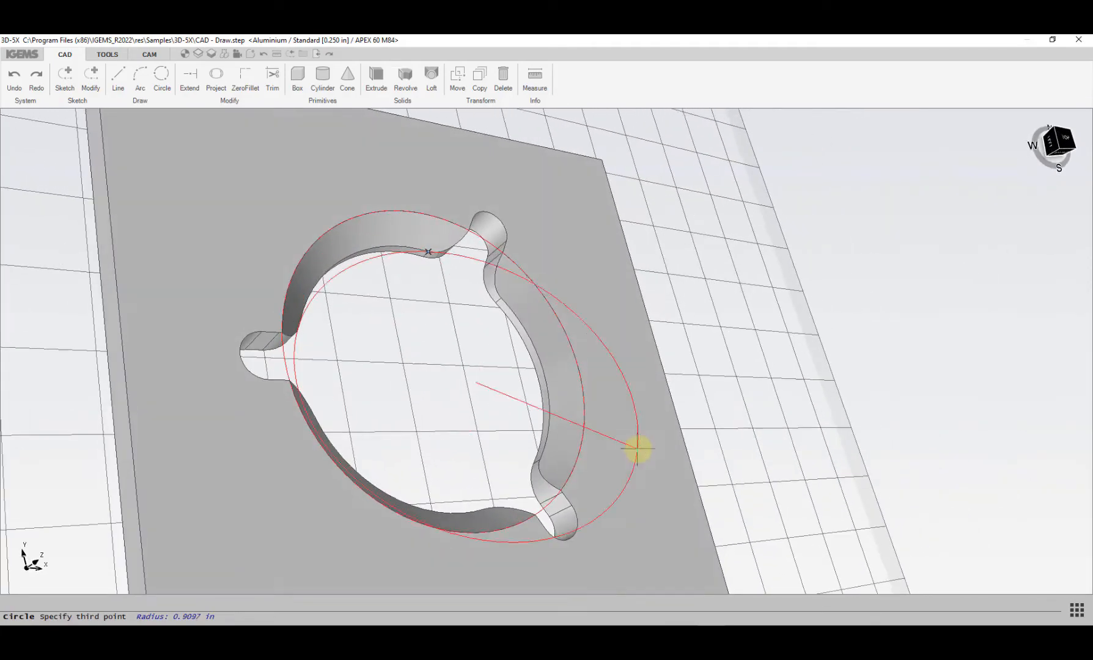
left_click(542, 463)
Step: Set the plate's Z position with bottom Z at 0 in and top Z at 0.394 in
middle_click_drag(527, 434, 421, 342)
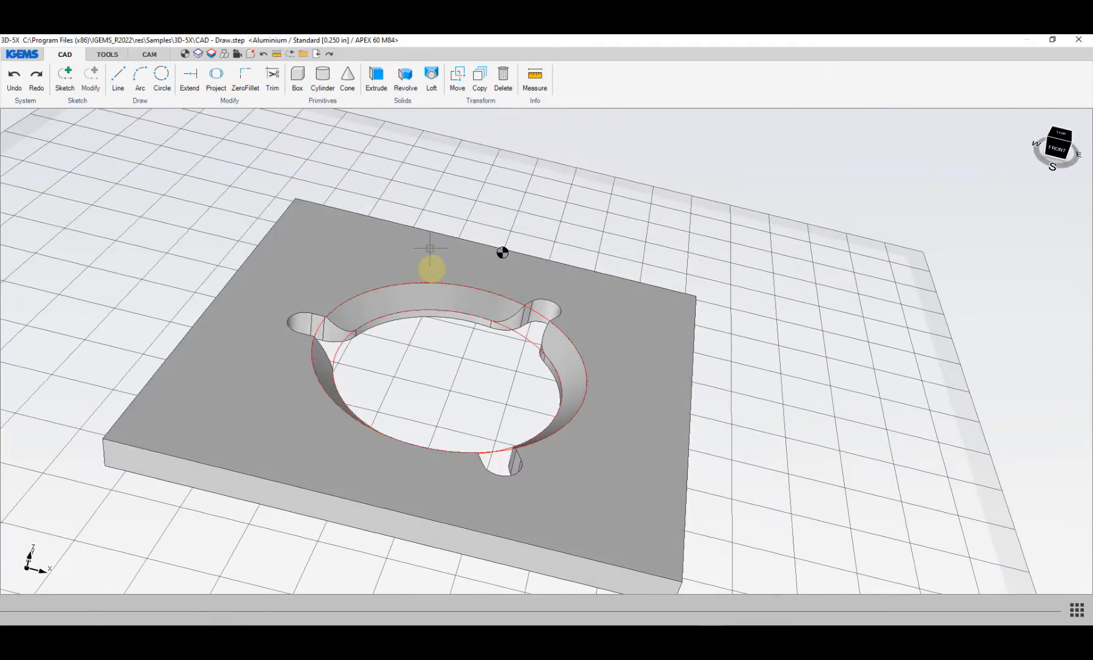
middle_click_drag(439, 390, 513, 313)
left_click(148, 54)
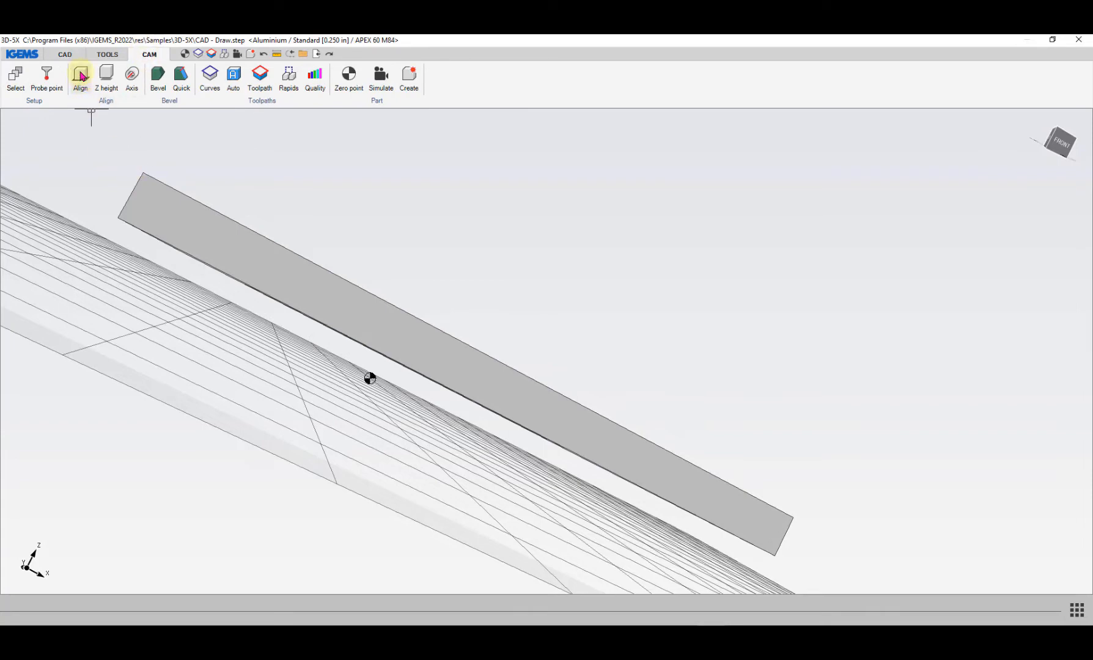
left_click(108, 76)
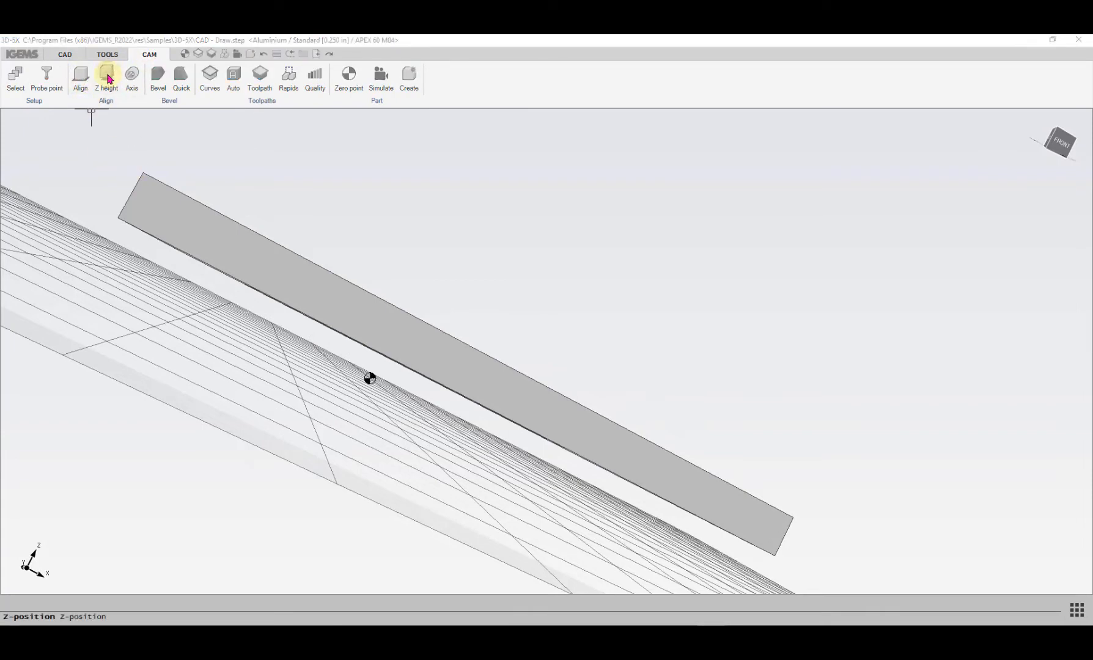
left_click_drag(209, 143, 301, 167)
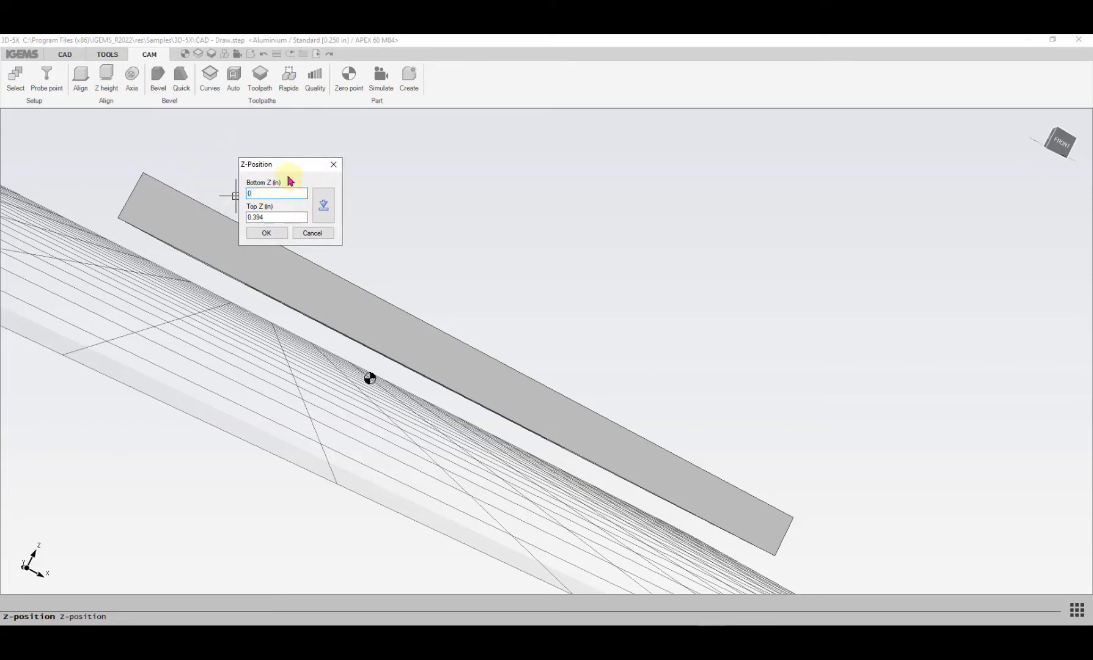
left_click(266, 233)
Step: Place the zero point on the front-left corner of the plate's top face
middle_click_drag(280, 296, 248, 444)
middle_click_drag(509, 304, 439, 363)
left_click(348, 76)
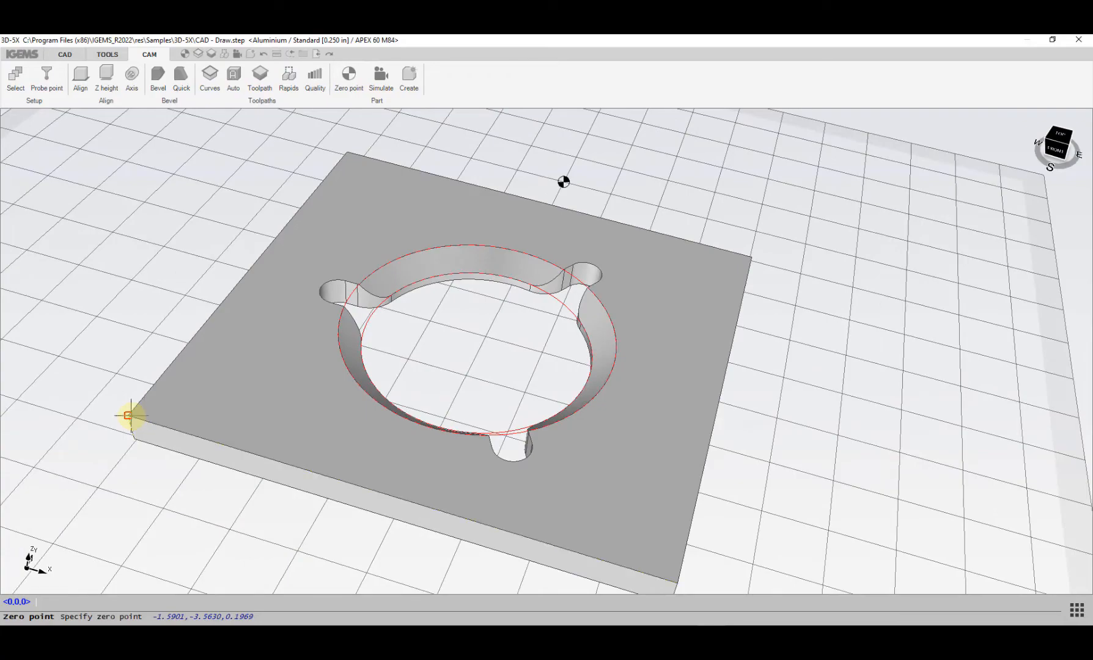
left_click(127, 415)
Step: Define two closed curves from the lower and upper circles drawn in the plate's central opening
middle_click_drag(256, 395, 426, 346)
left_click(211, 92)
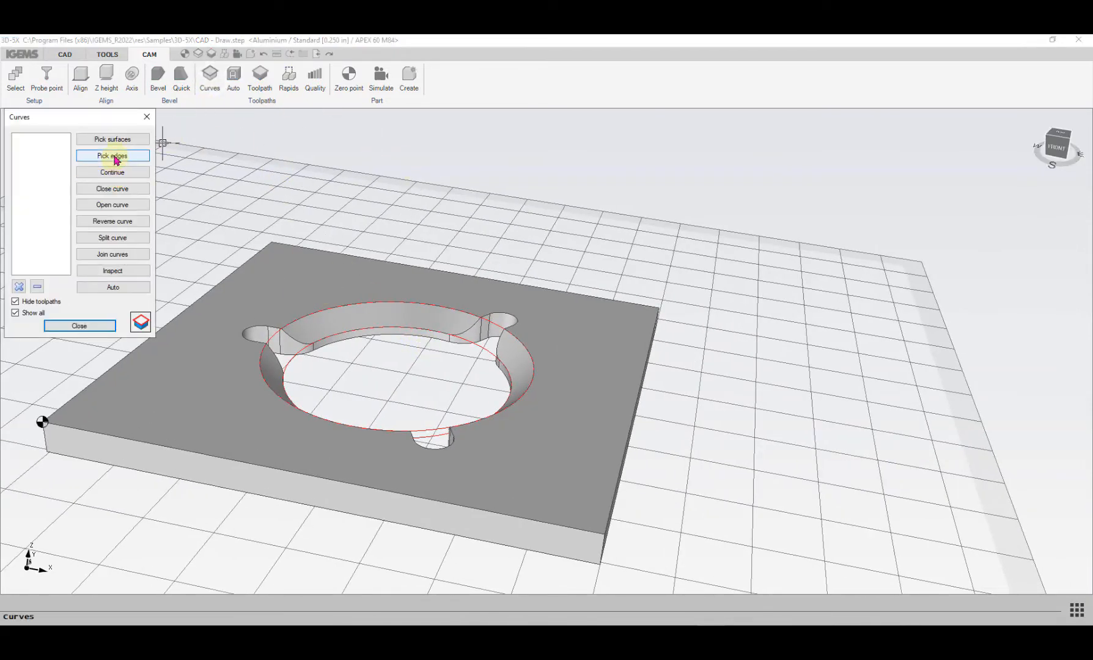
left_click(113, 156)
scroll(301, 368, "up", 5)
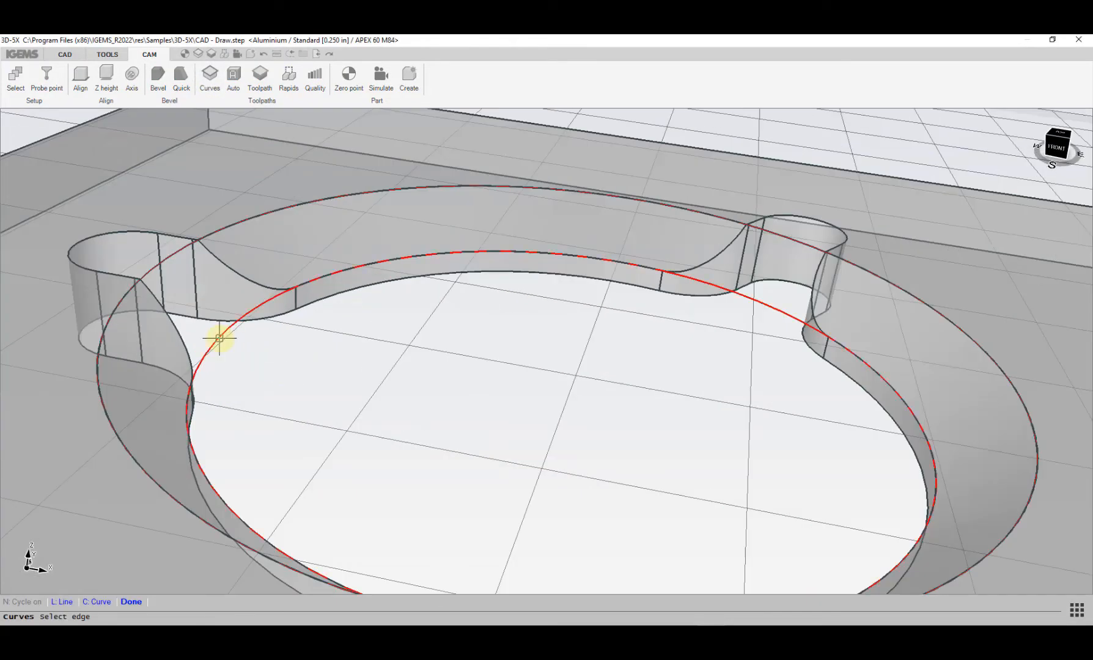
scroll(235, 348, "down", 6)
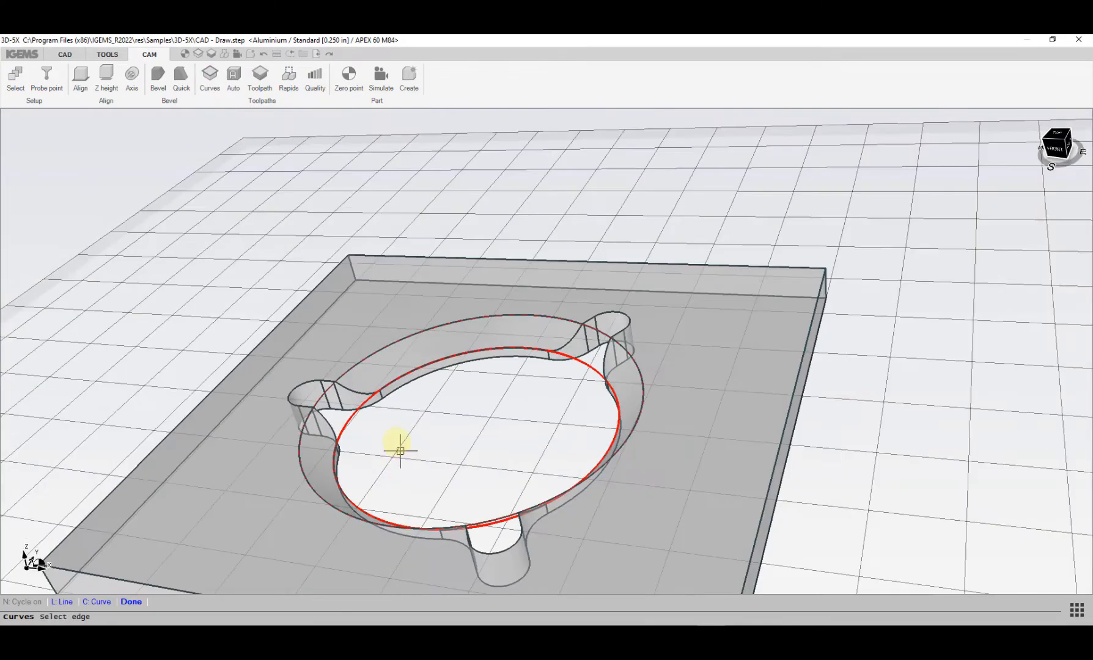
scroll(400, 451, "up", 5)
middle_click_drag(395, 458, 566, 455)
middle_click_drag(412, 506, 431, 525)
scroll(416, 547, "up", 5)
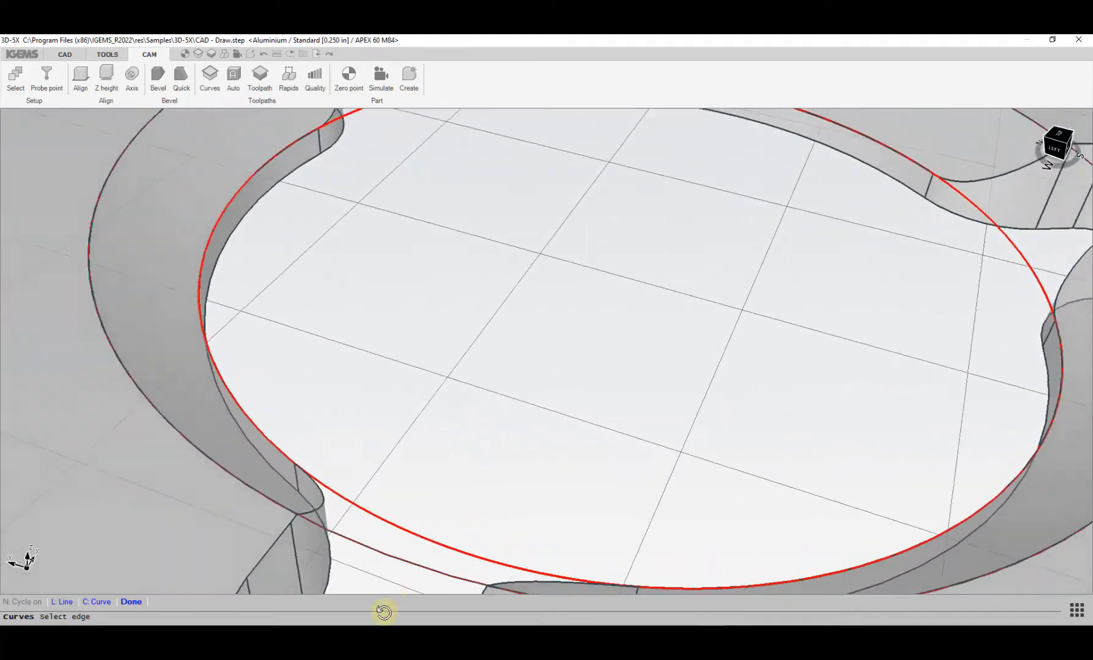
scroll(390, 561, "down", 5)
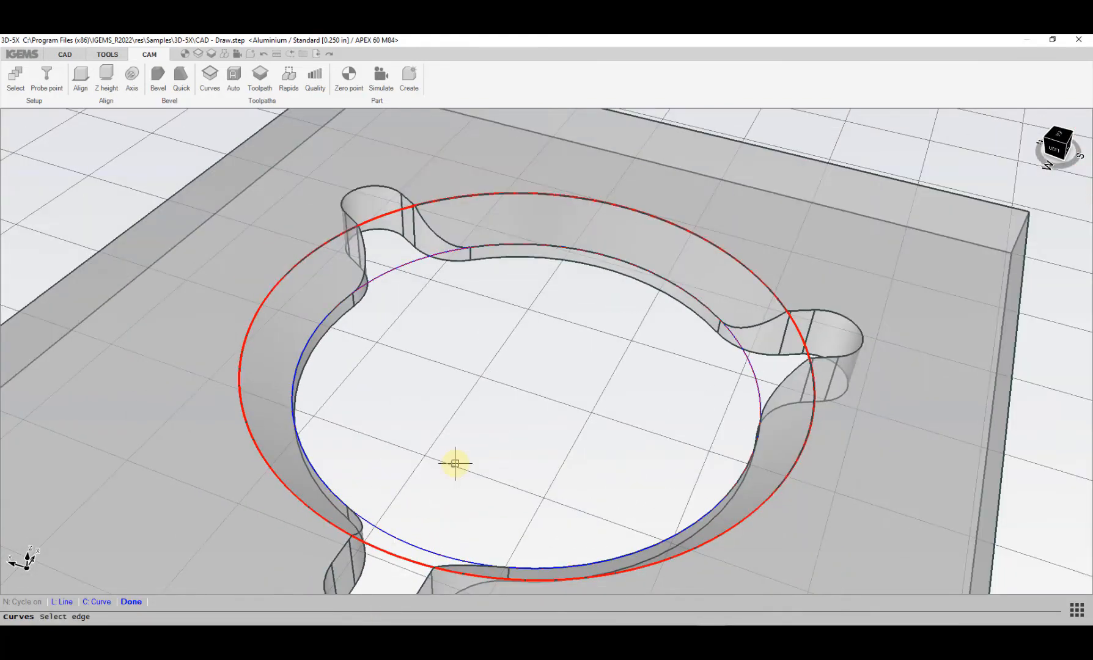
left_click(134, 609)
Step: Start the toolpath setup for the two circular curves and set kerf compensation to Right
scroll(588, 244, "down", 4)
middle_click_drag(592, 317, 391, 358)
middle_click_drag(782, 287, 695, 317)
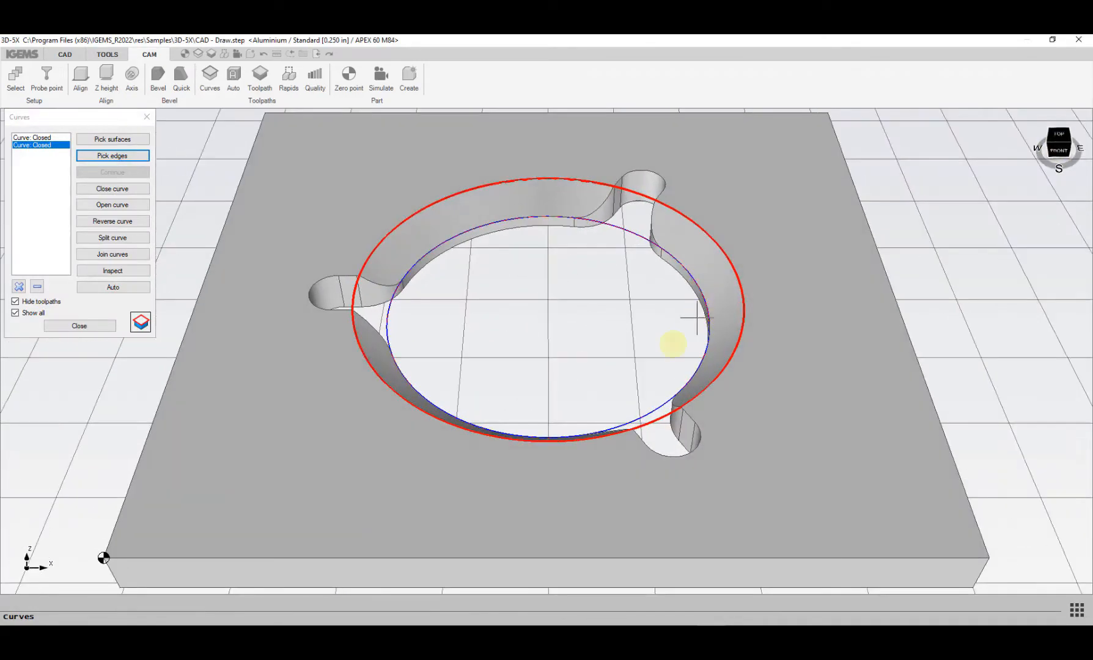
scroll(672, 341, "down", 3)
middle_click_drag(602, 367, 428, 333)
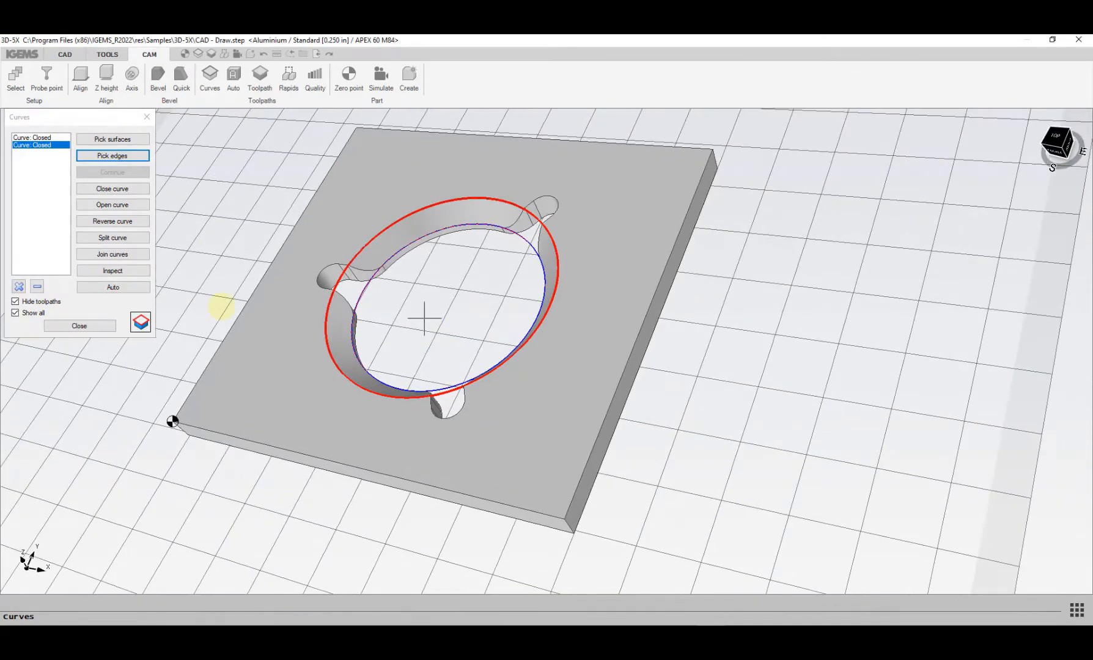
left_click(141, 324)
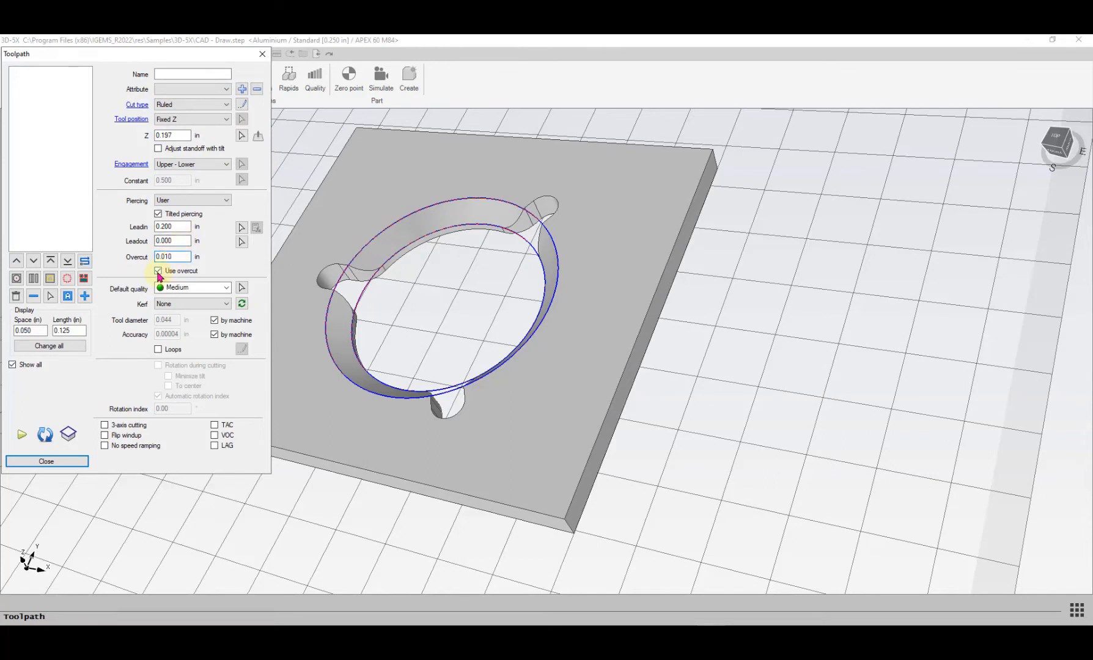
left_click(164, 307)
left_click(172, 330)
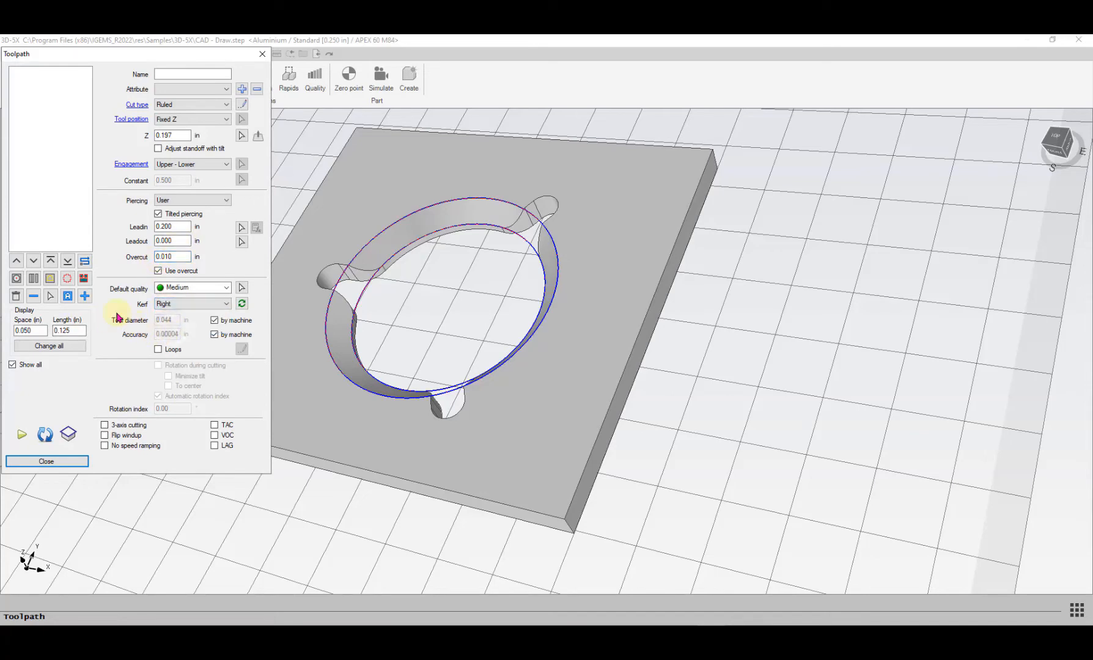
Step: Add a ruled cut between the upper and lower circles, starting at the west notch, with lead-in and lead-out directed into the opening
left_click(85, 298)
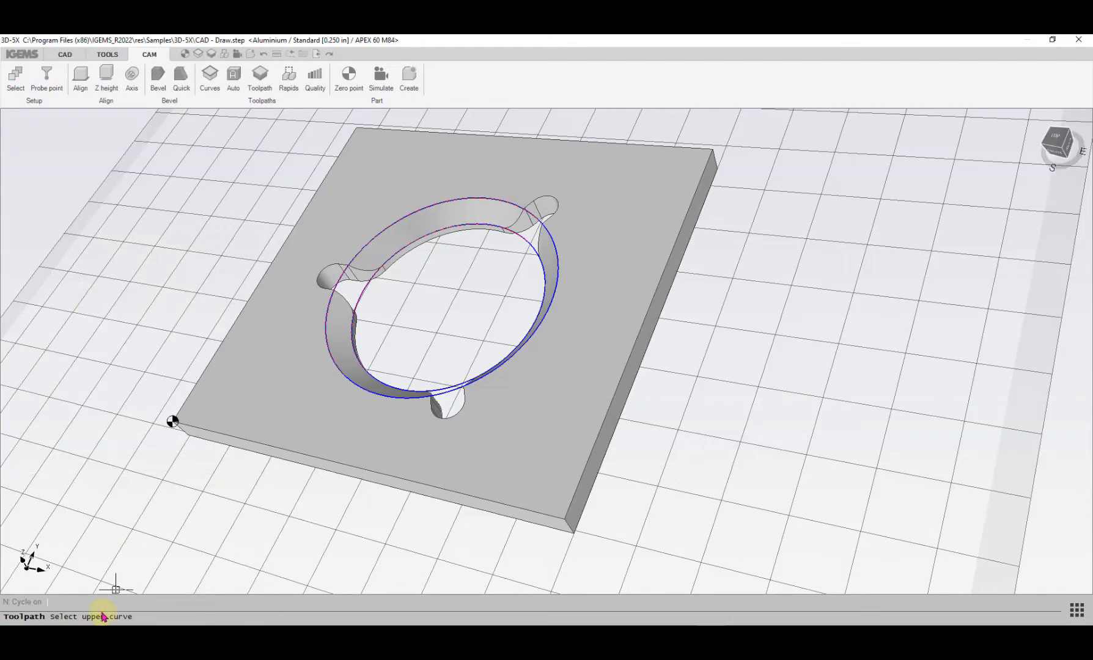
left_click(346, 279)
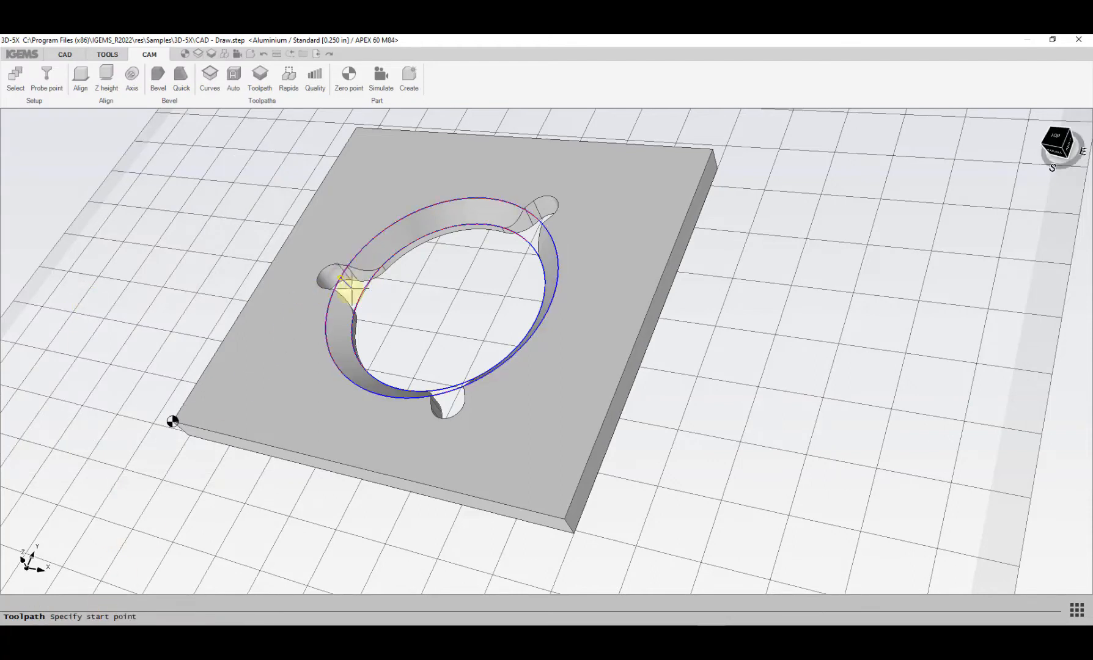
left_click(348, 286)
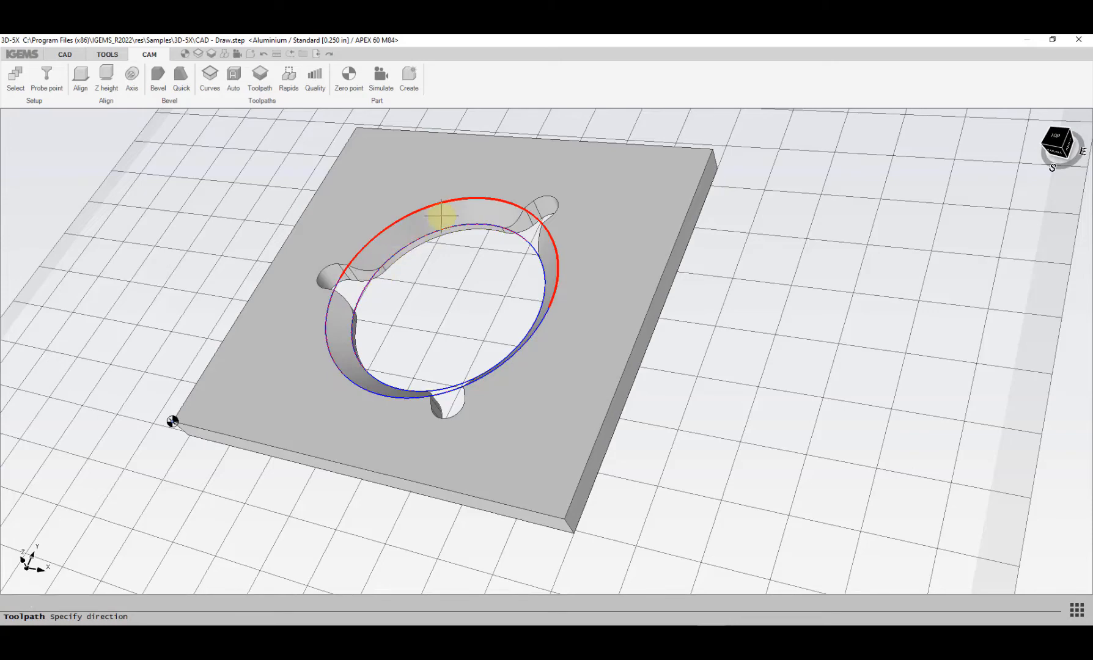
left_click(474, 217)
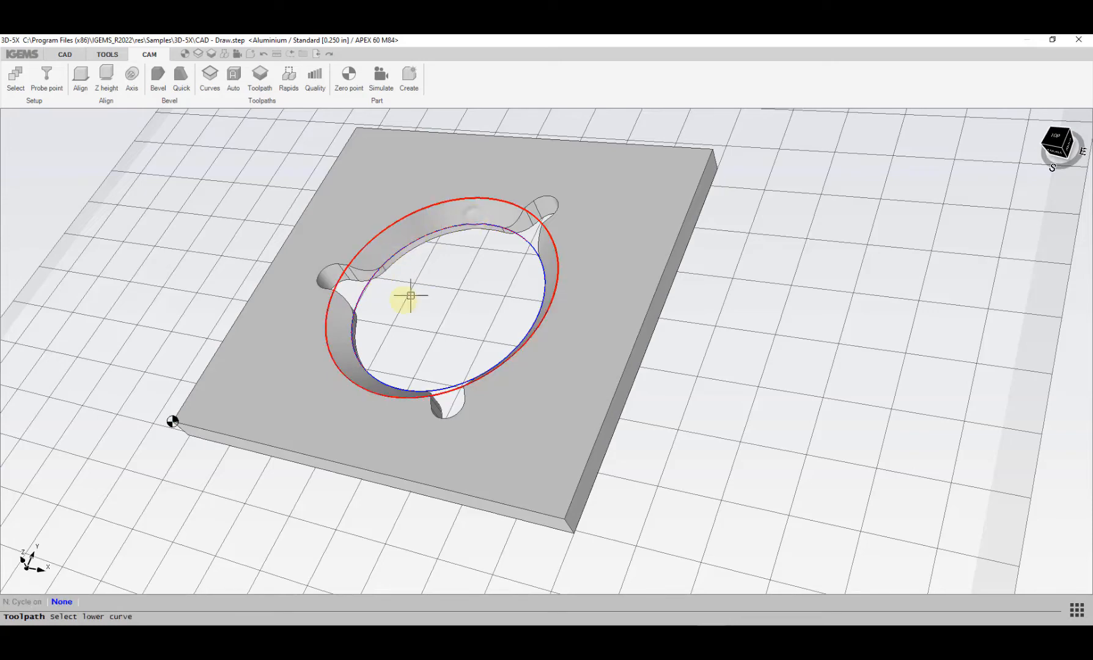
scroll(394, 298, "up", 5)
left_click(319, 279)
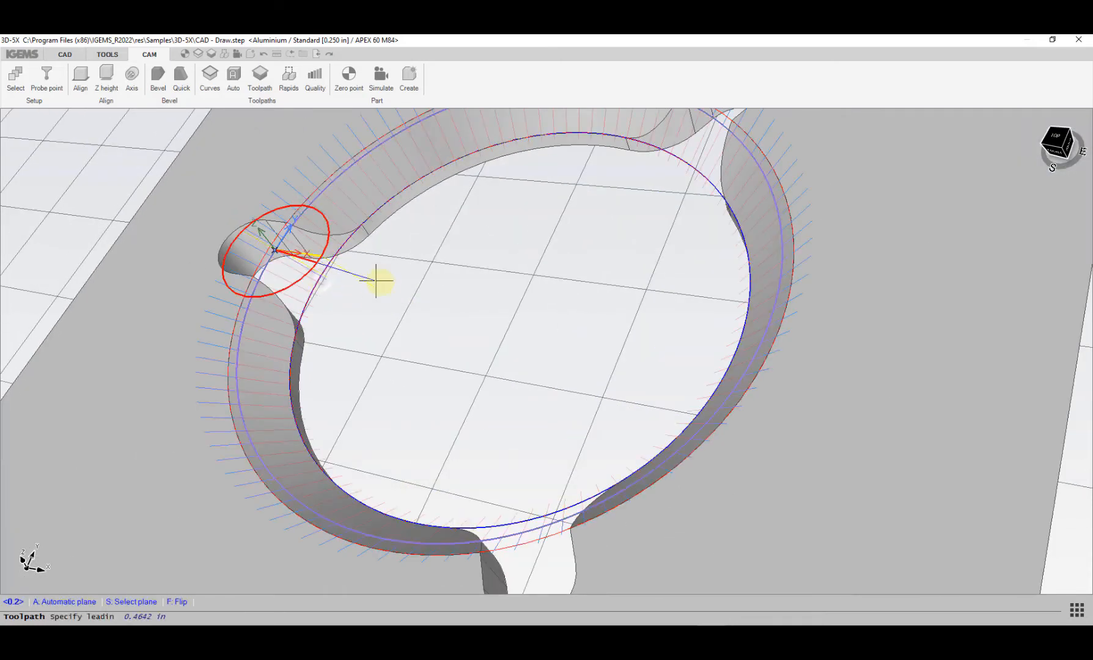
left_click(457, 297)
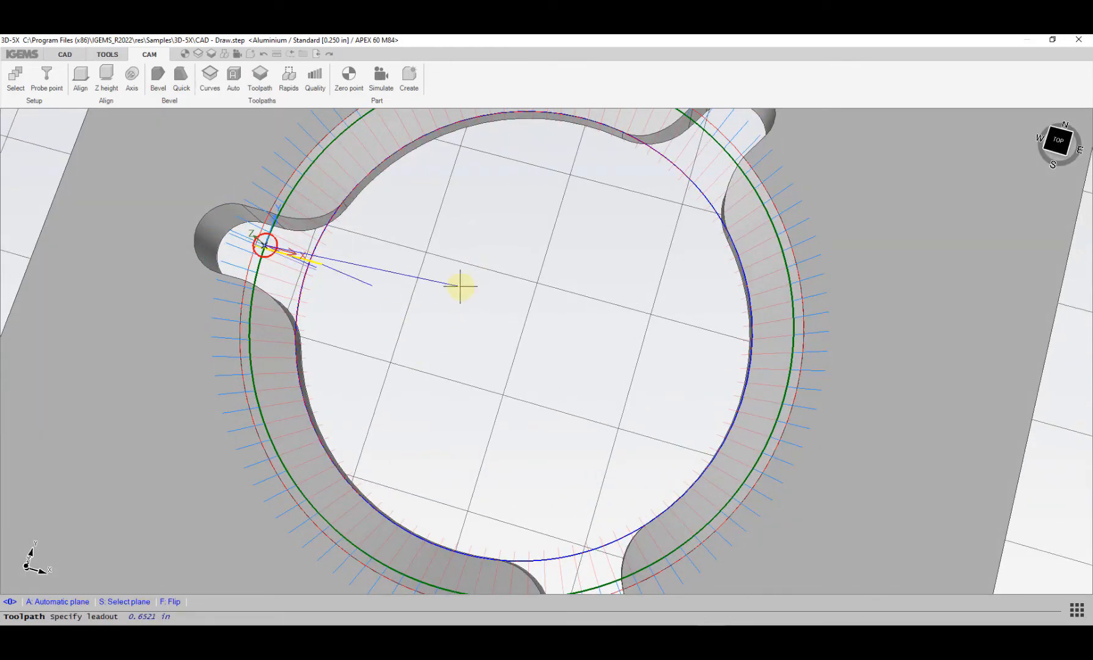
left_click(460, 285)
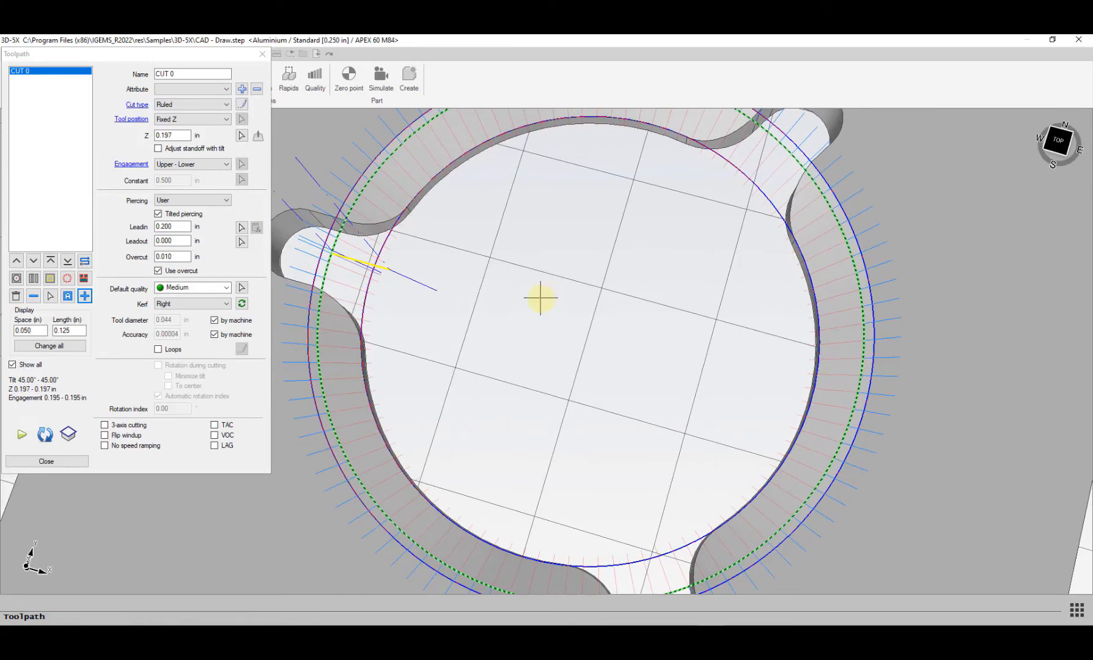
middle_click_drag(507, 305, 470, 366)
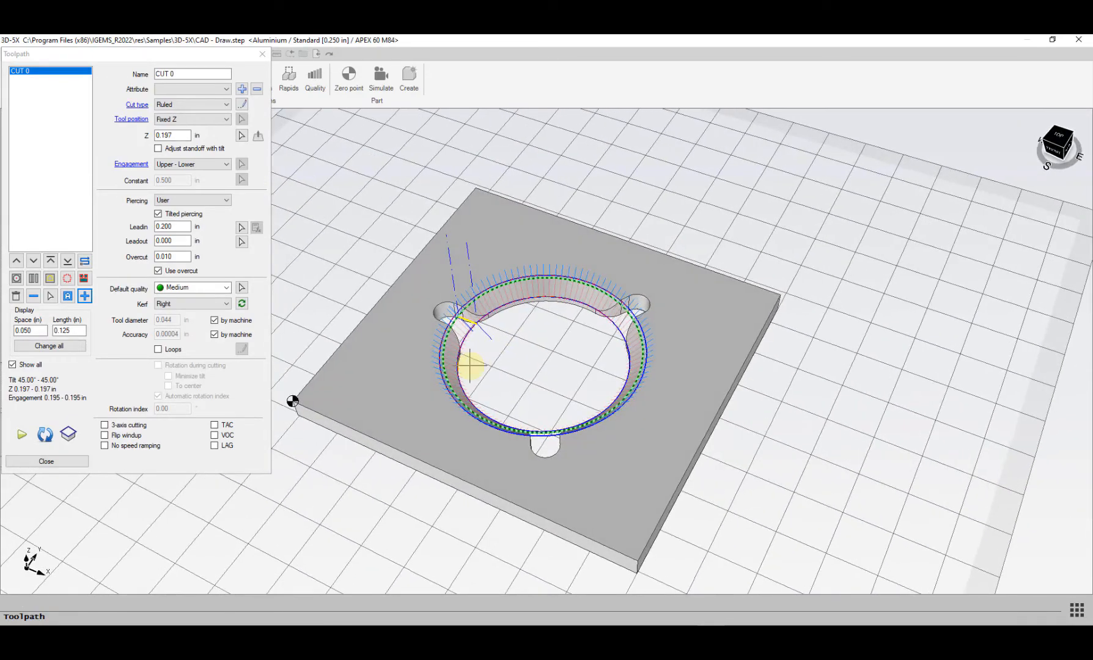
scroll(382, 383, "up", 3)
middle_click_drag(584, 413, 526, 415)
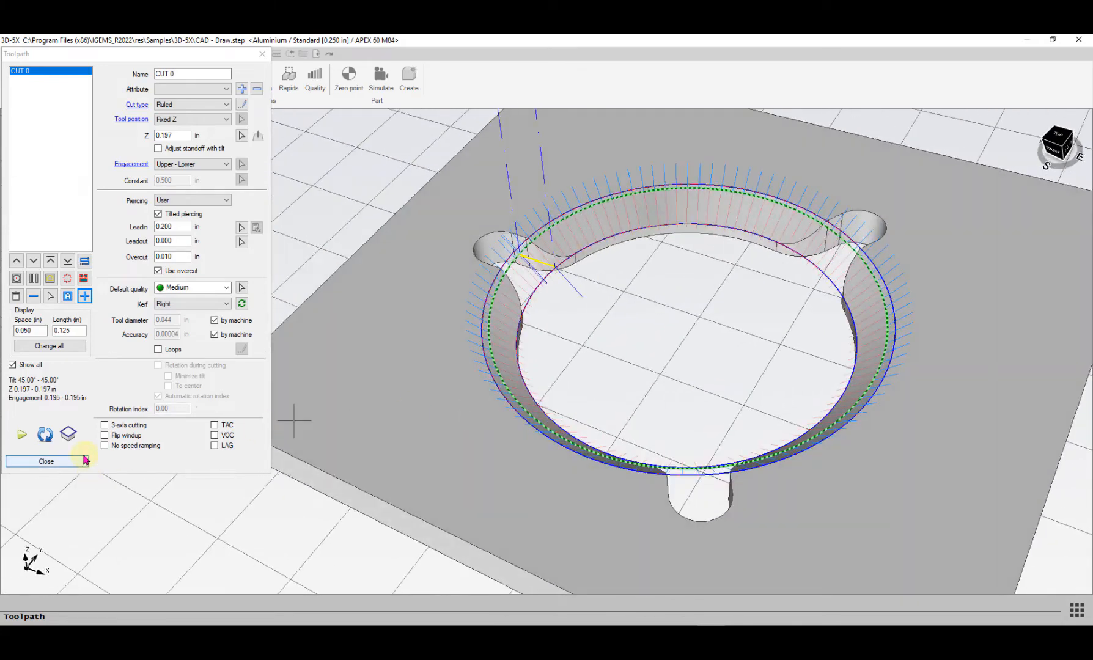
Step: Set all rapid moves to the distance method with a 0.5 in offset
left_click(82, 462)
left_click(290, 85)
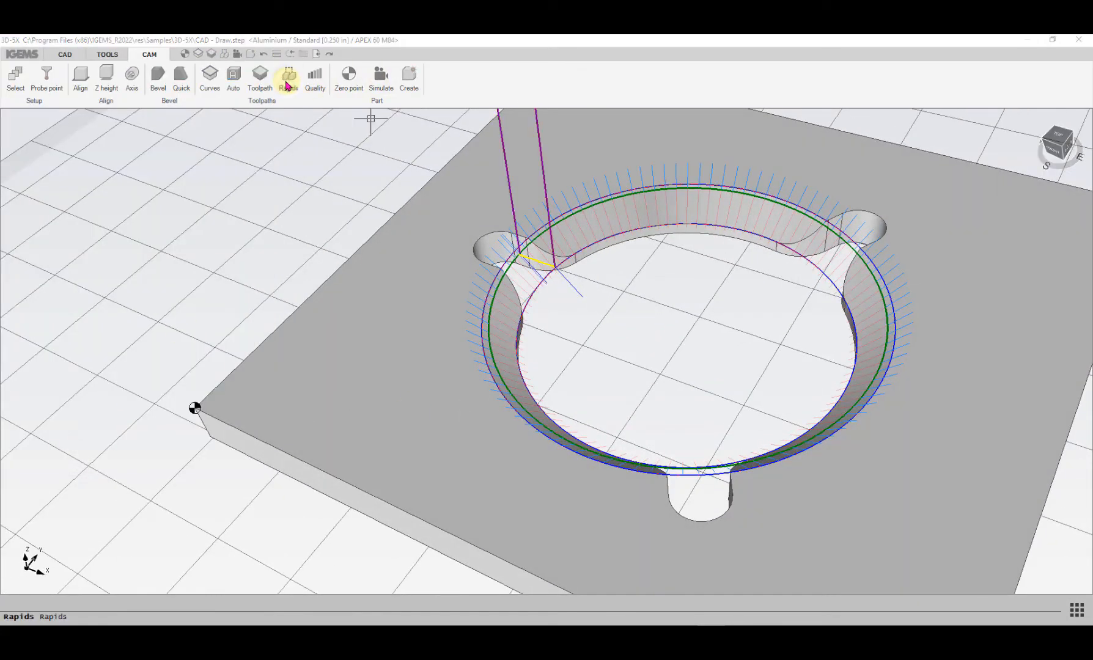
scroll(607, 232, "down", 3)
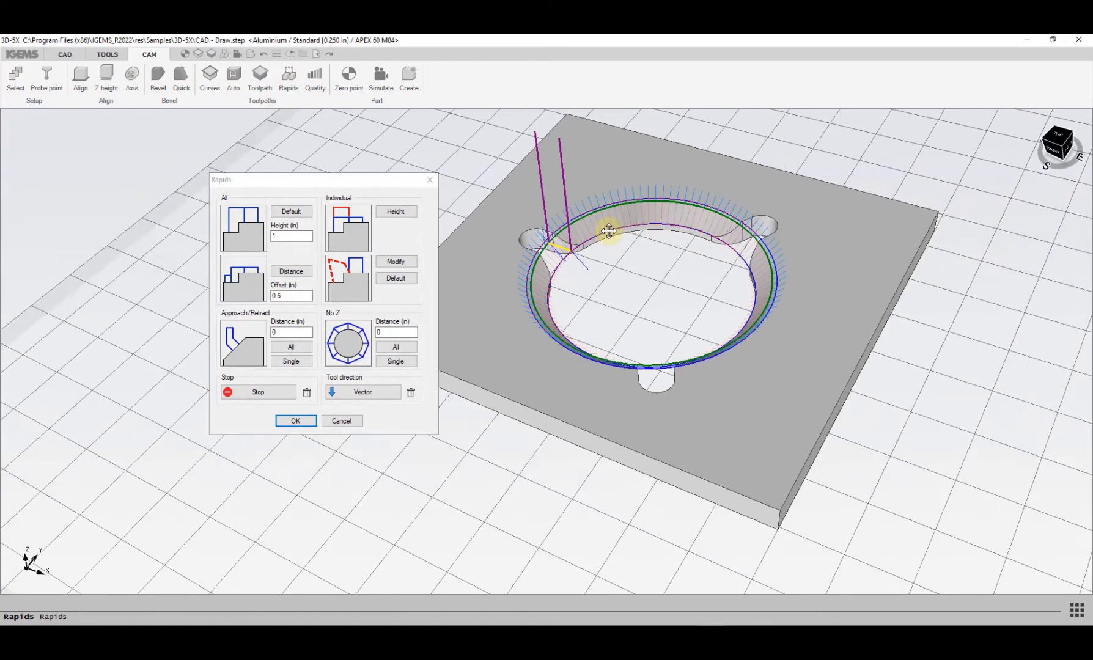
left_click(293, 275)
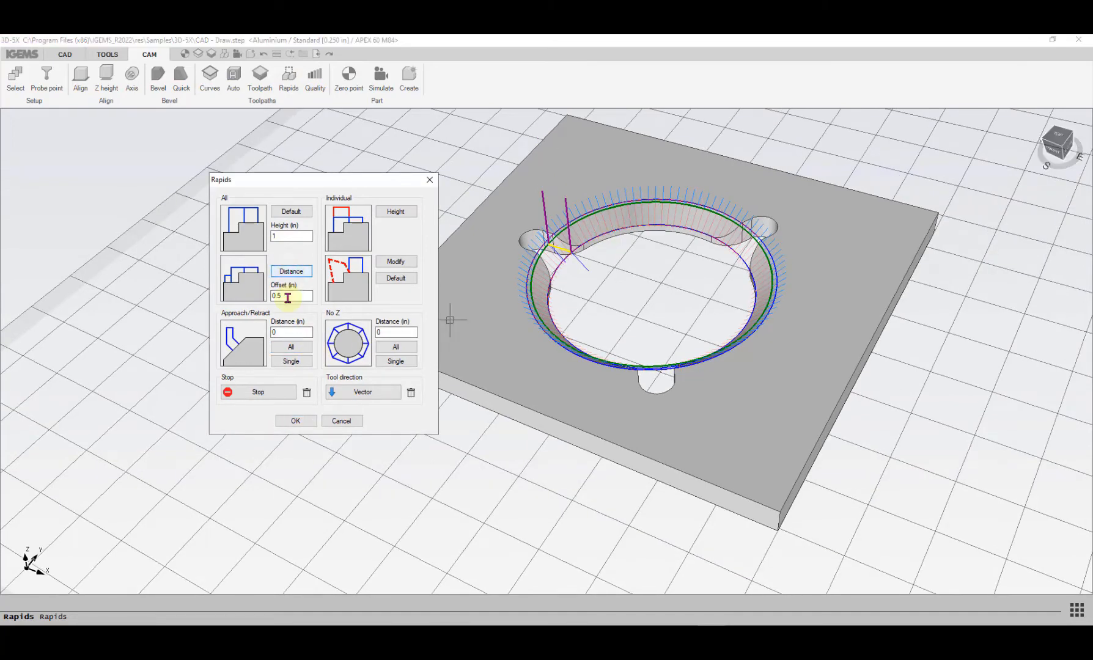
left_click(300, 422)
middle_click_drag(385, 265, 305, 299)
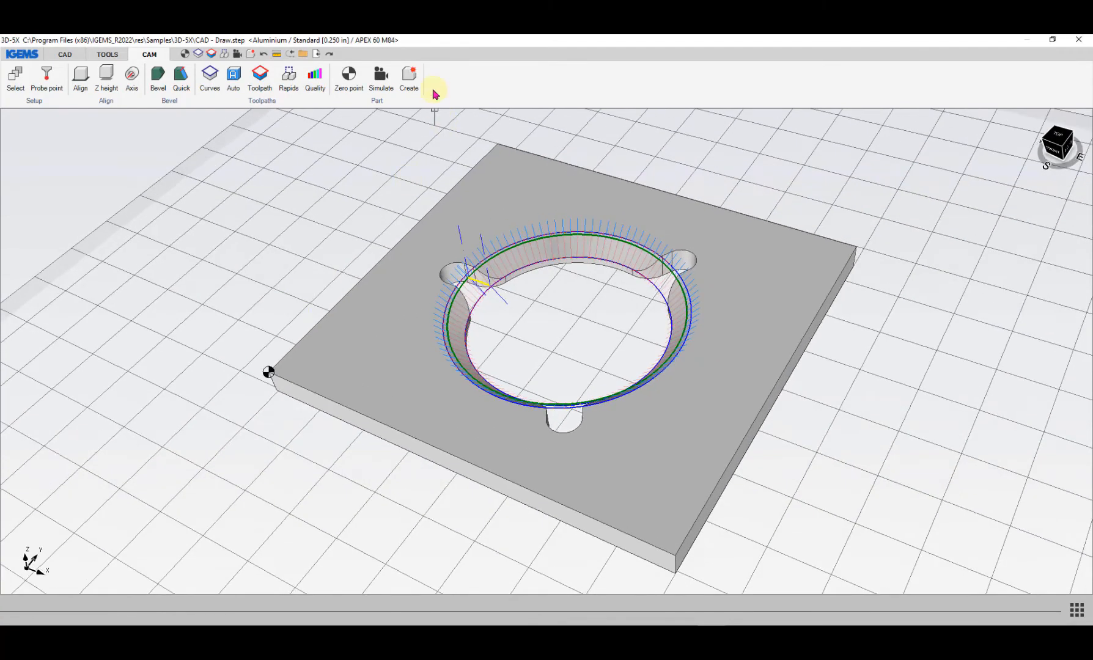
Step: Create a part named CAD - Draw with quantity 1 and the Curves export method
left_click(413, 78)
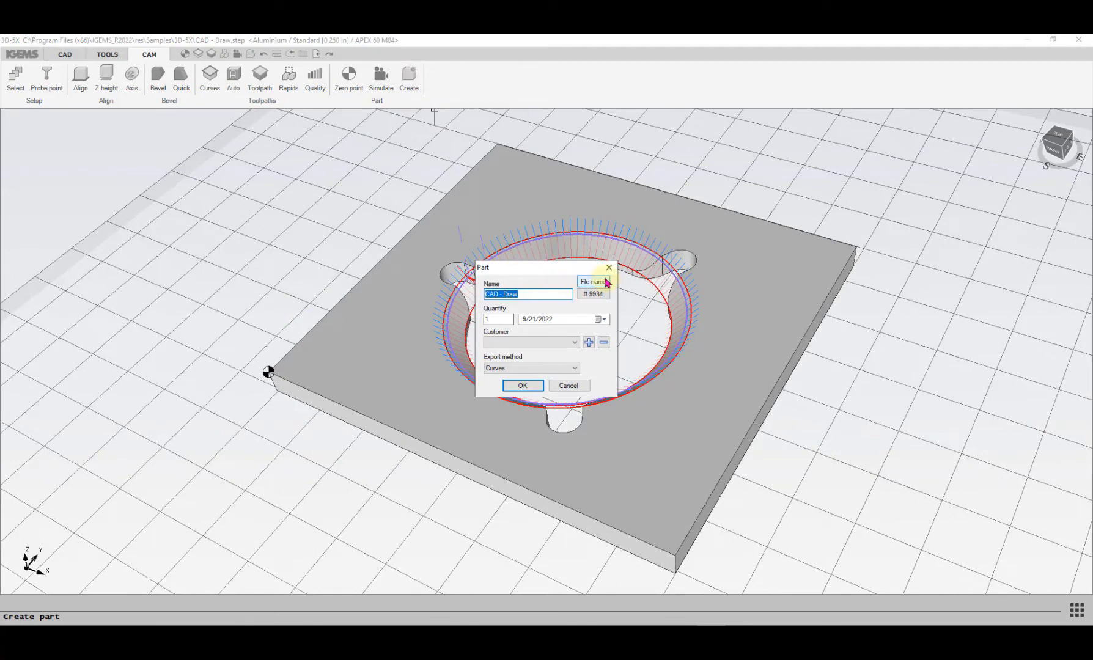
left_click(521, 385)
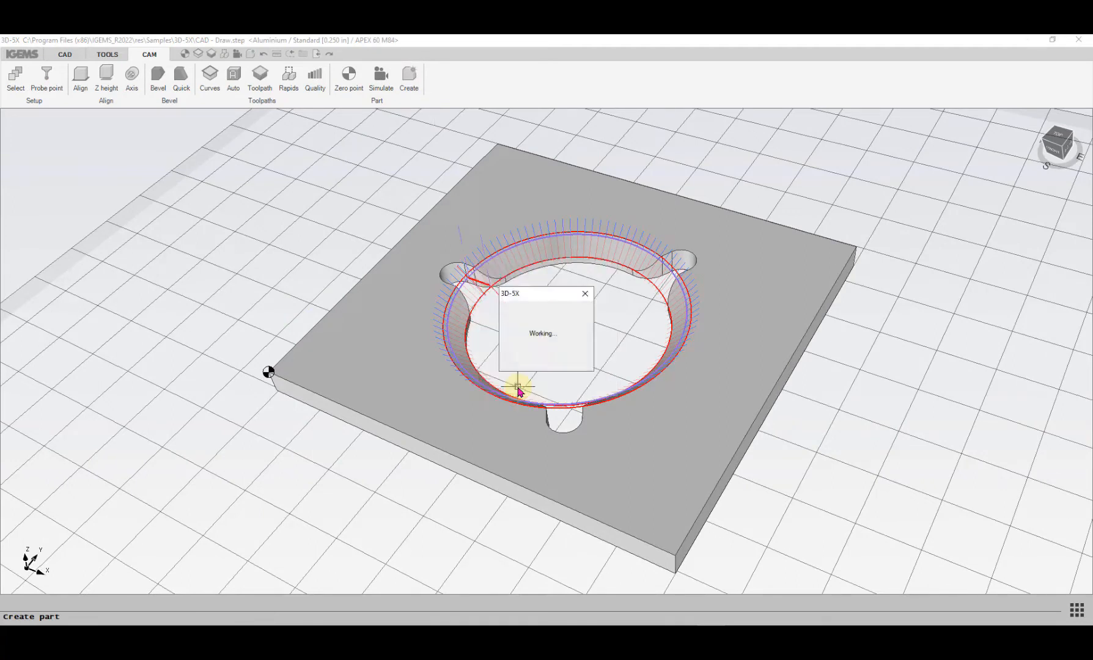
scroll(514, 373, "down", 3)
middle_click_drag(499, 360, 230, 256)
scroll(436, 401, "up", 10)
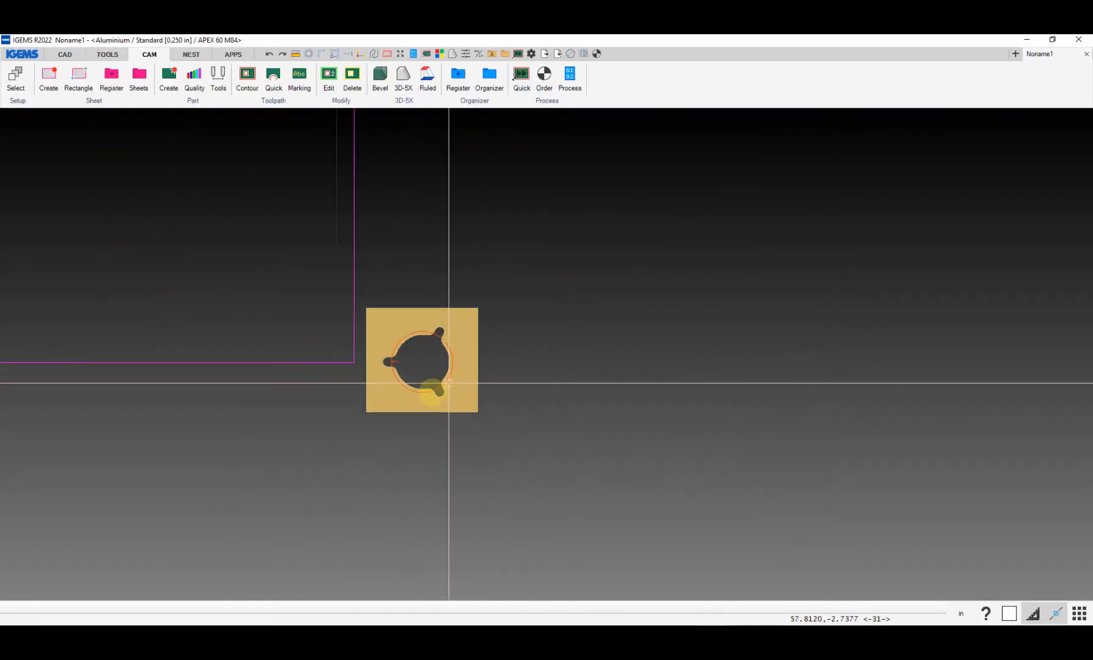
scroll(433, 394, "up", 4)
middle_click_drag(411, 348, 356, 410)
scroll(356, 411, "up", 1)
scroll(357, 411, "down", 4)
Step: Create a cut order from the CAD - Draw part with a 3D zero point at its lower-left corner
left_click(547, 80)
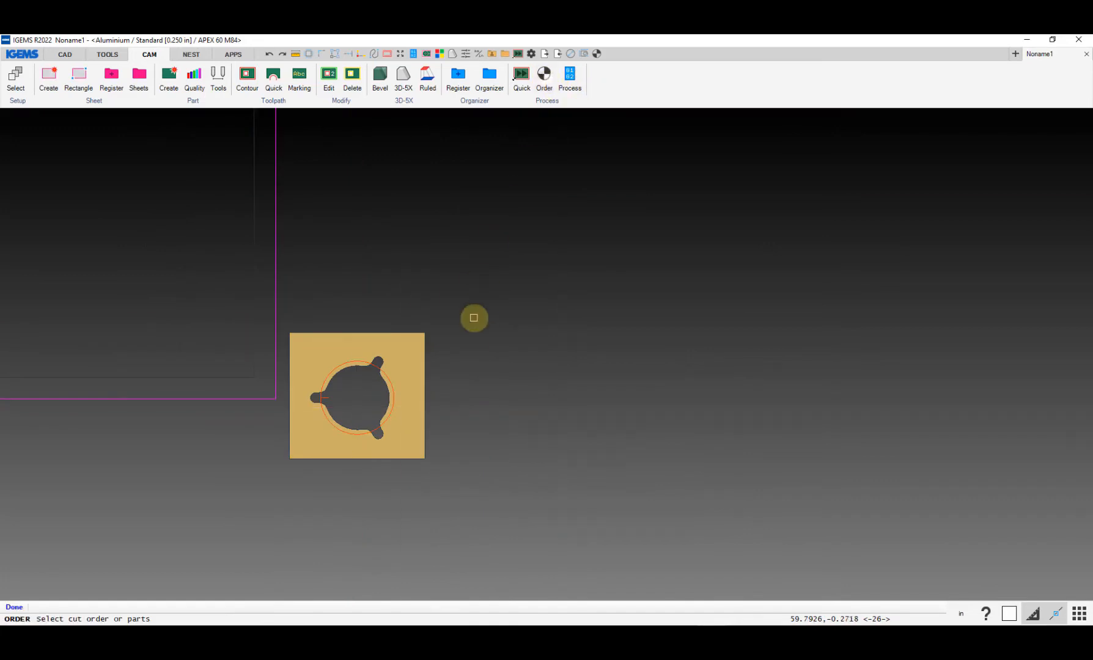
left_click(372, 426)
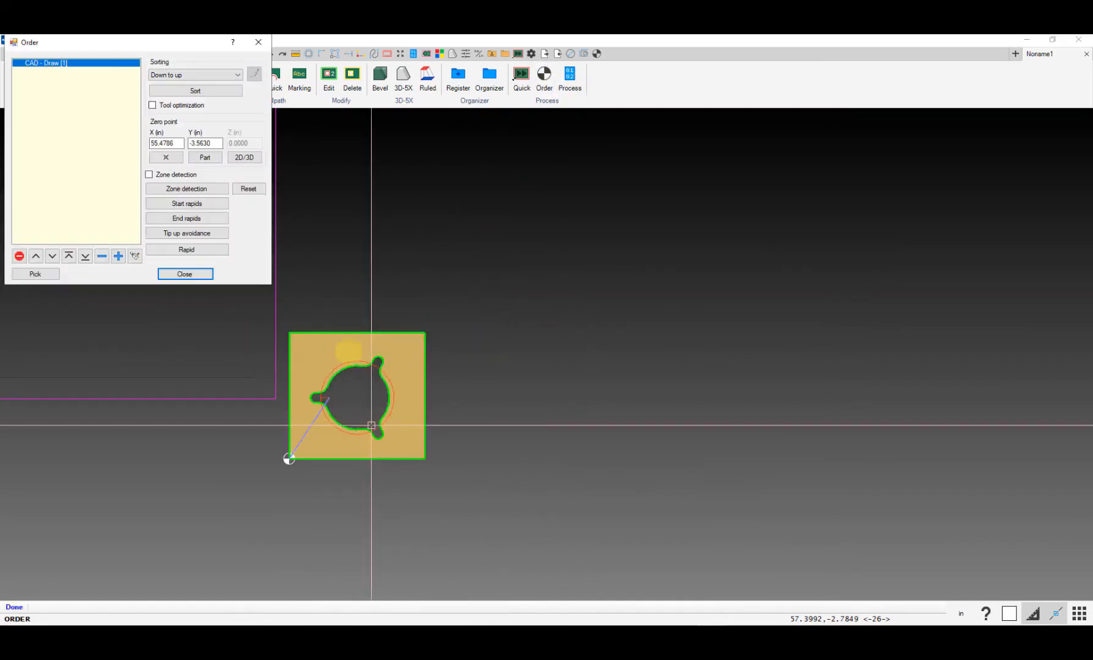
left_click(211, 158)
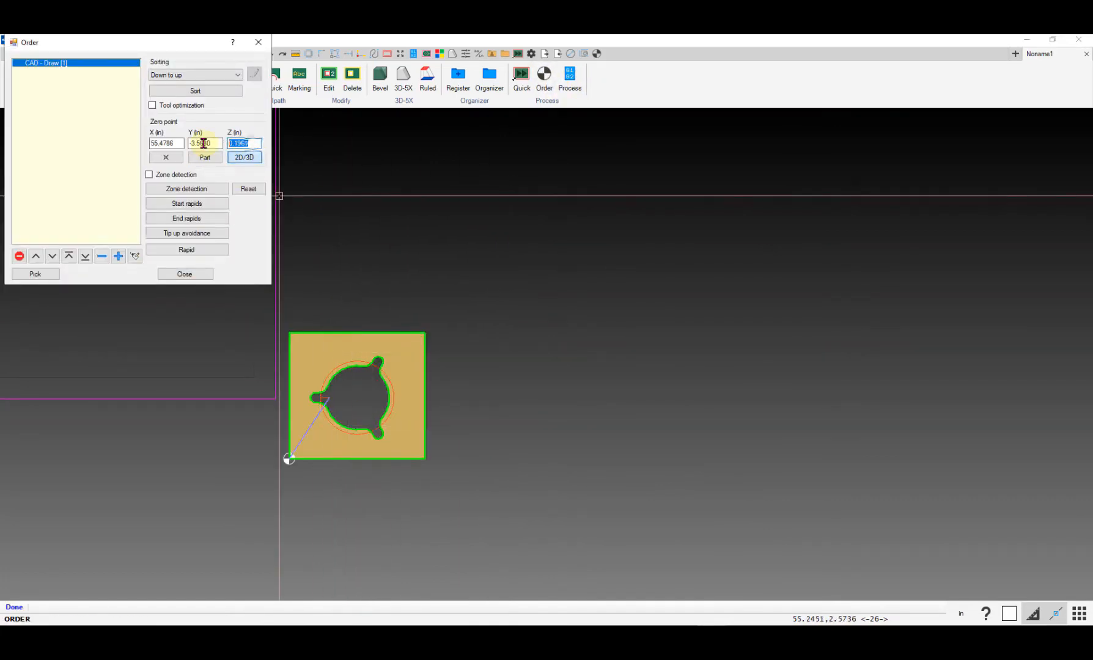
left_click(185, 274)
Step: Process the CAD - Draw cut order with a 0.0440 tool diameter and Z-axis lifts, and open it in the maximized 5x simulator
left_click(569, 77)
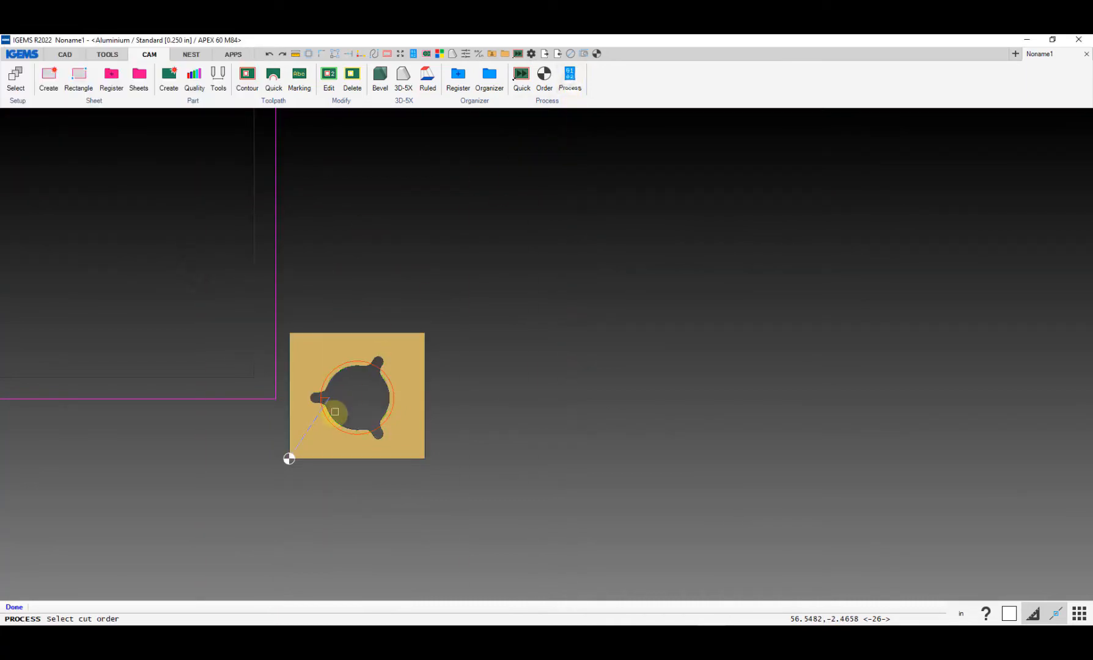
left_click(313, 419)
left_click(558, 243)
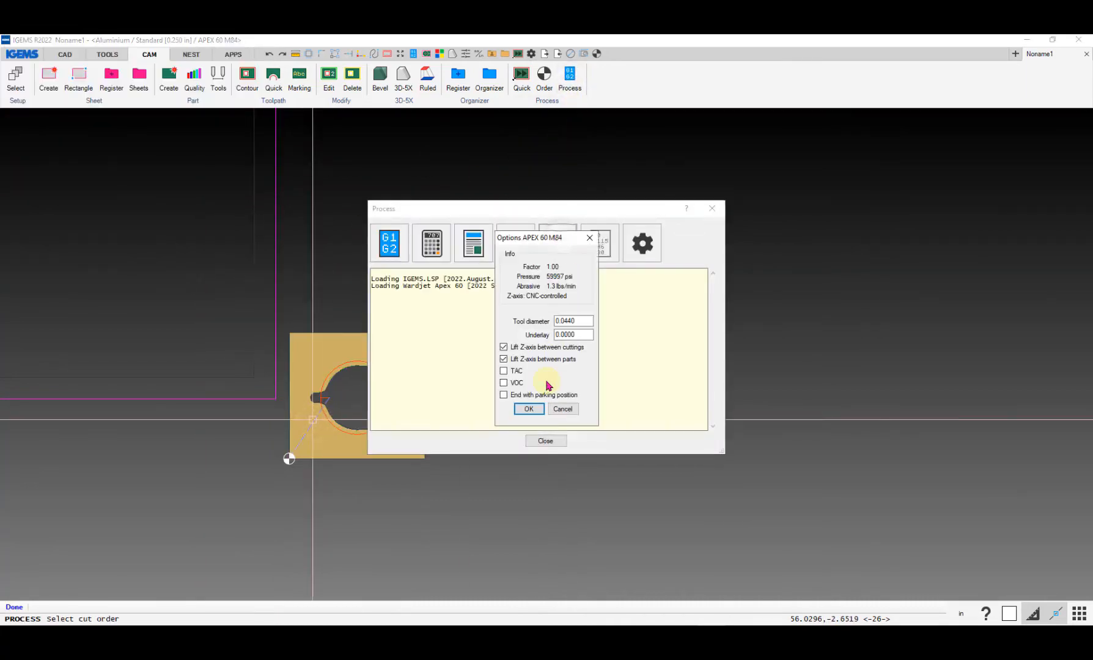
left_click(528, 409)
left_click(527, 409)
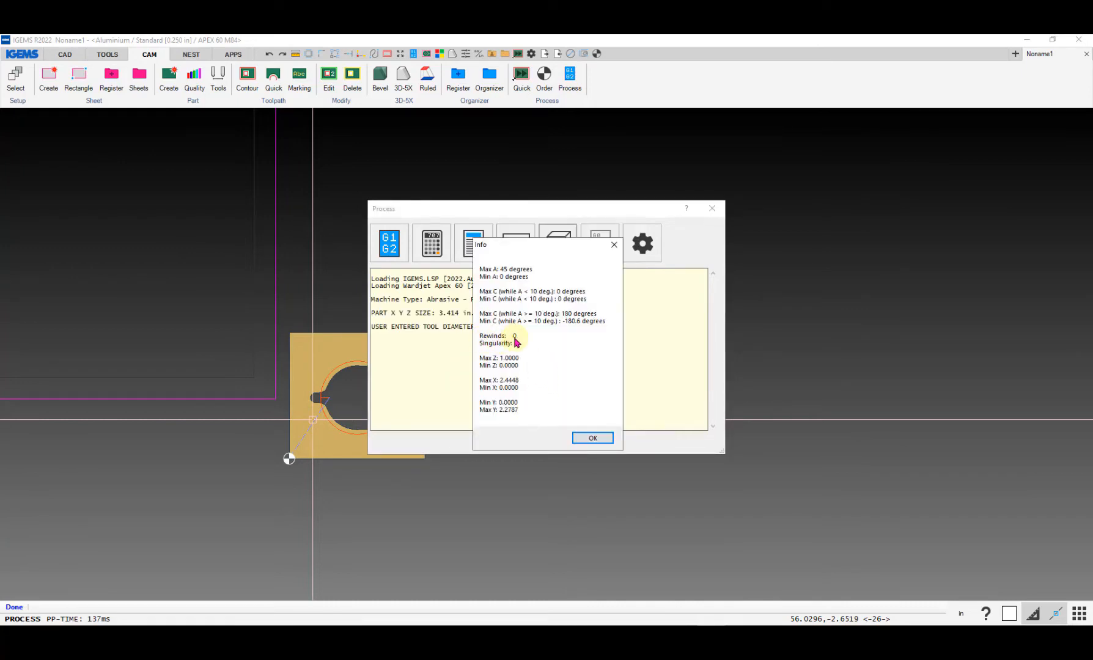
left_click(581, 437)
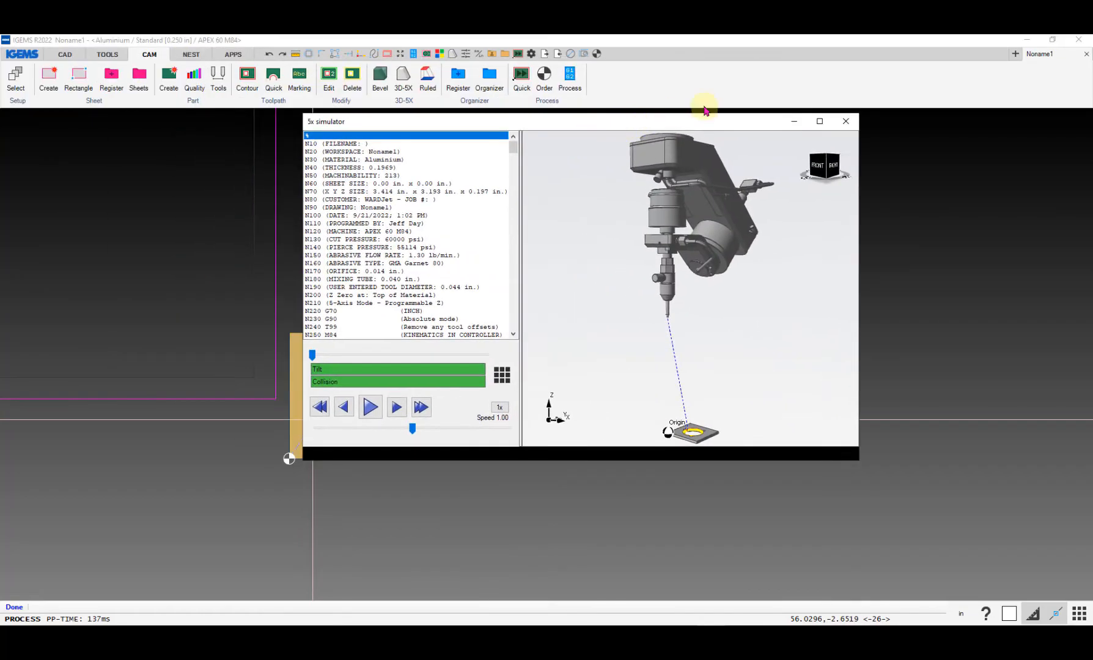
left_click(818, 122)
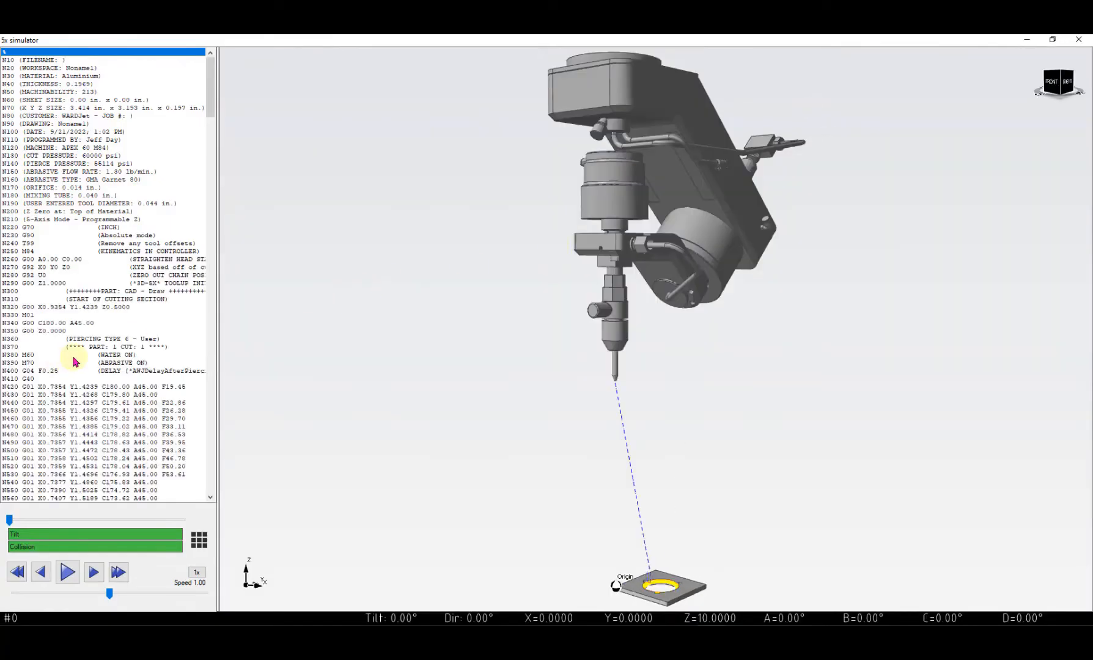
Step: Examine the head's tilt and rotation in the simulated NC program from line N340 through the first cutting moves
left_click(88, 323)
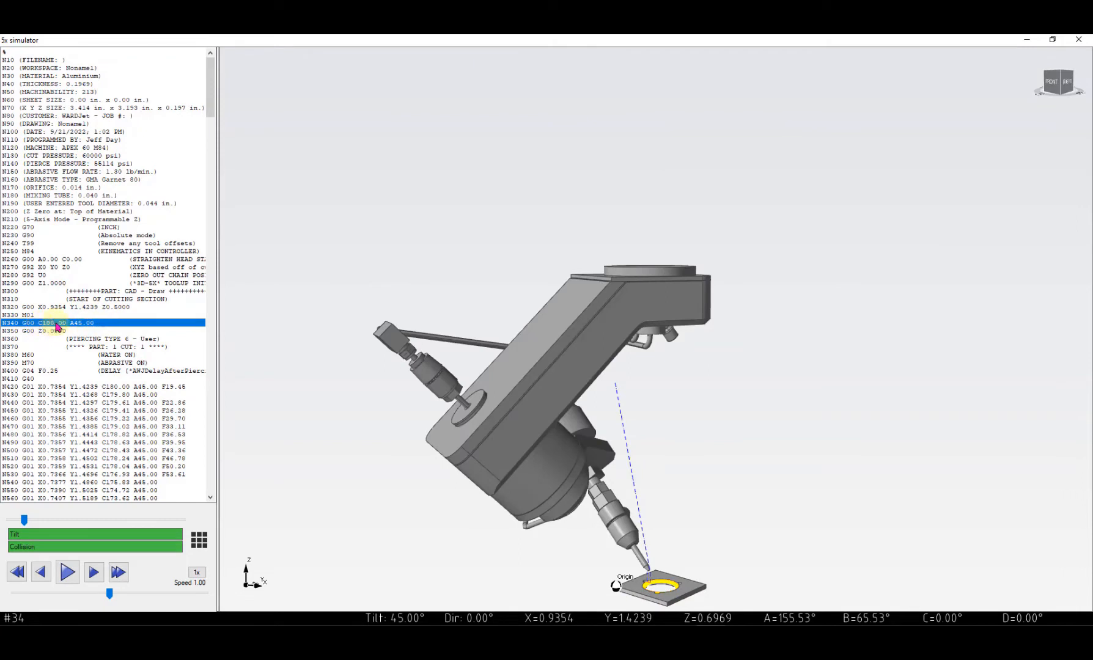
left_click_drag(95, 388, 115, 476)
scroll(116, 476, "down", 10)
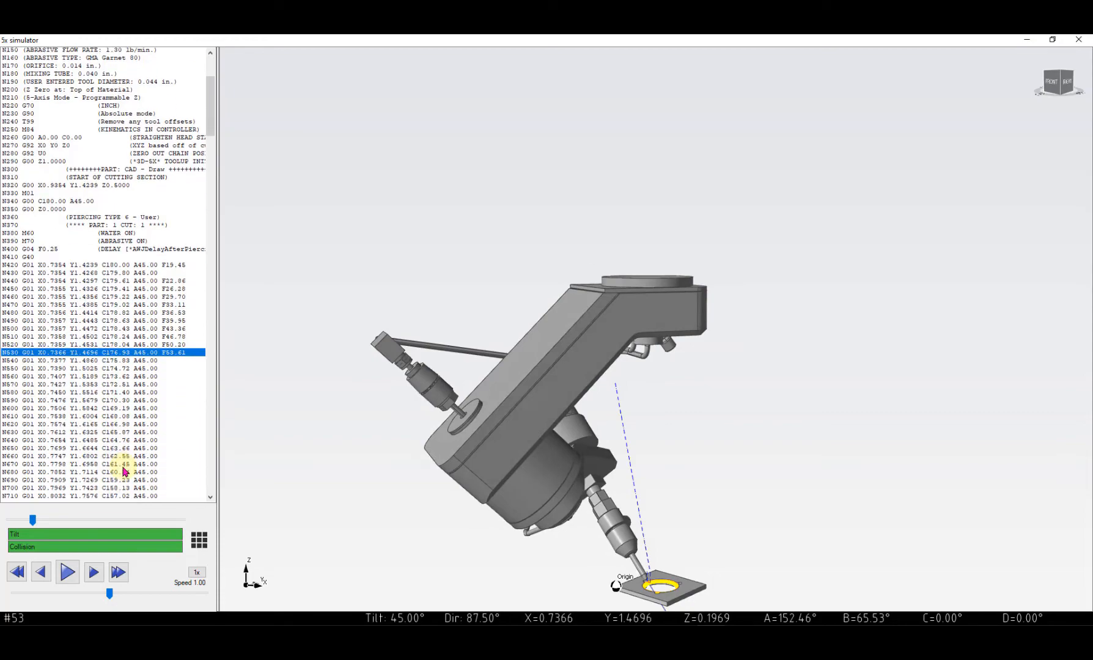
Step: Examine the head's position at the final cutting move, line N3890, then close the simulator and the process results
left_click_drag(210, 128, 222, 467)
left_click(133, 324)
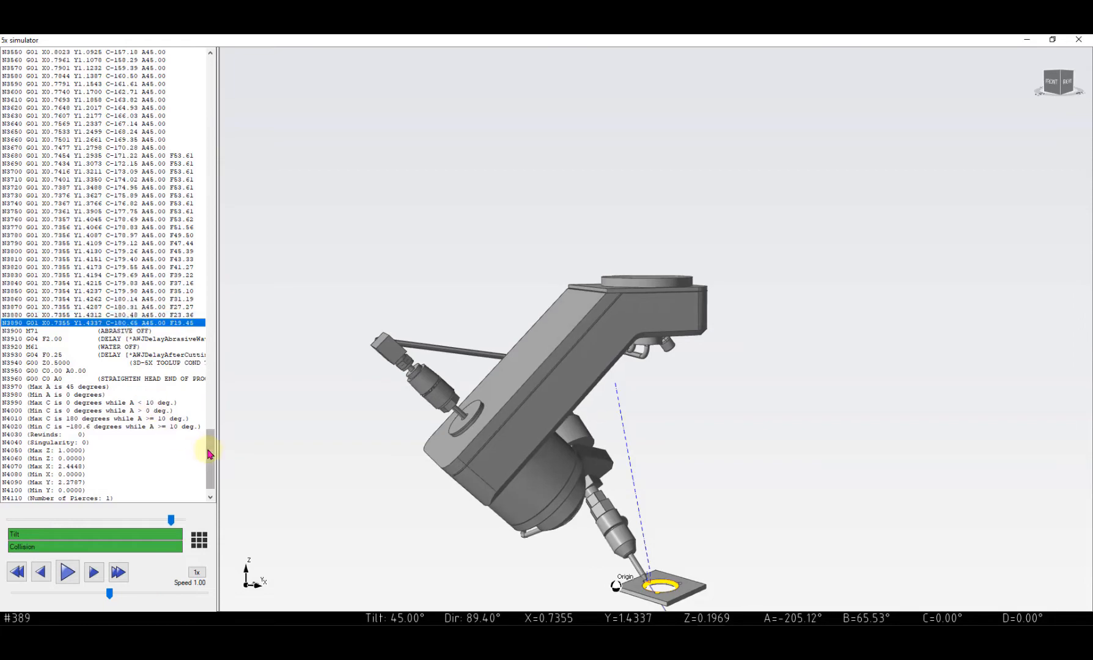
left_click_drag(207, 447, 201, 361)
left_click(1078, 39)
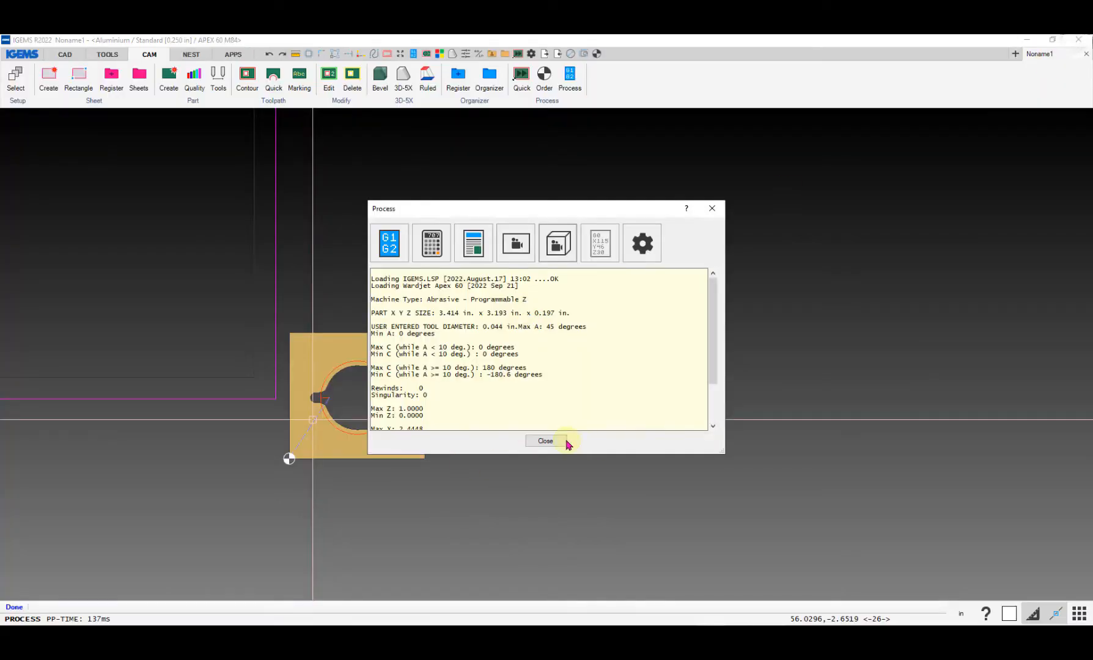
left_click(546, 441)
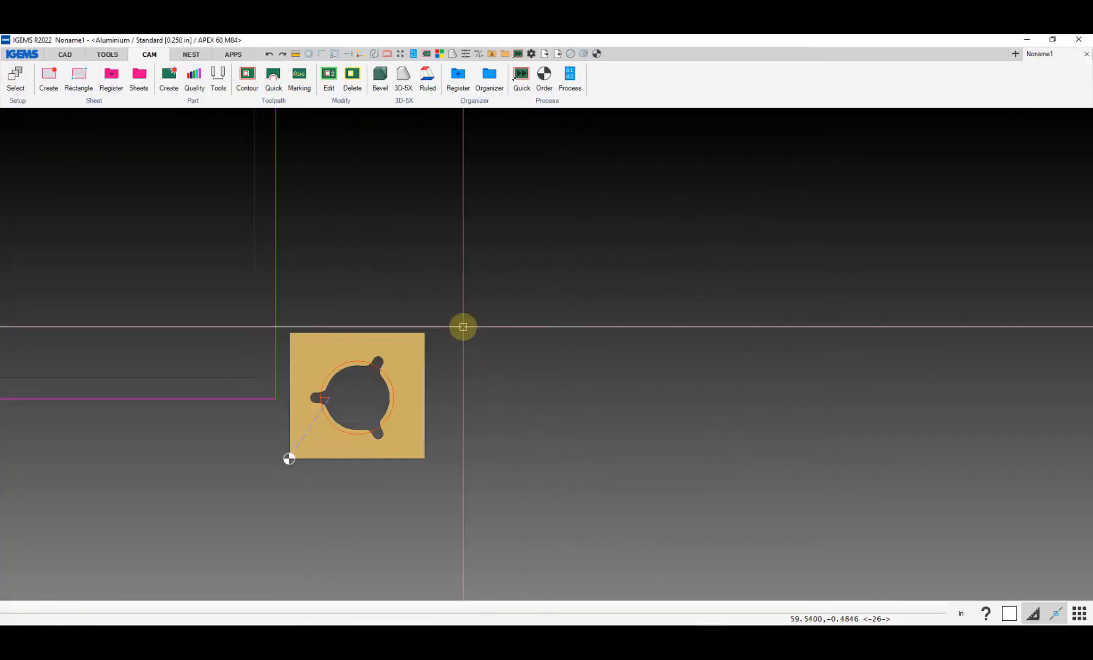
Step: Rotate the CAD - Draw part 180 degrees without keeping the original
scroll(497, 253, "up", 3)
scroll(500, 261, "down", 1)
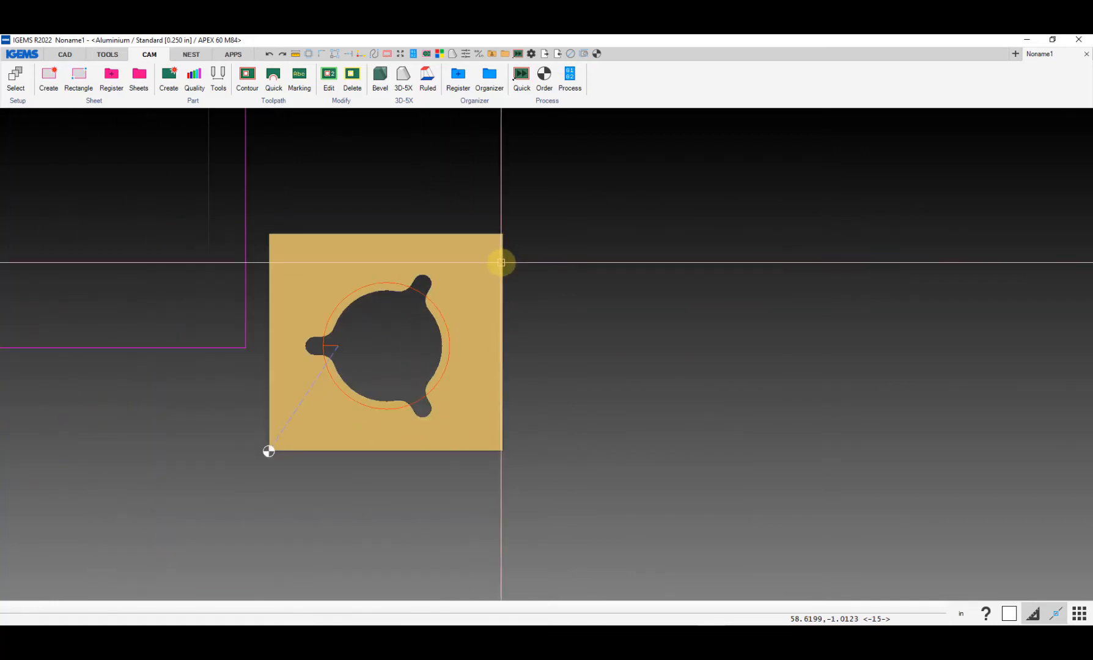
left_click_drag(531, 215, 482, 273)
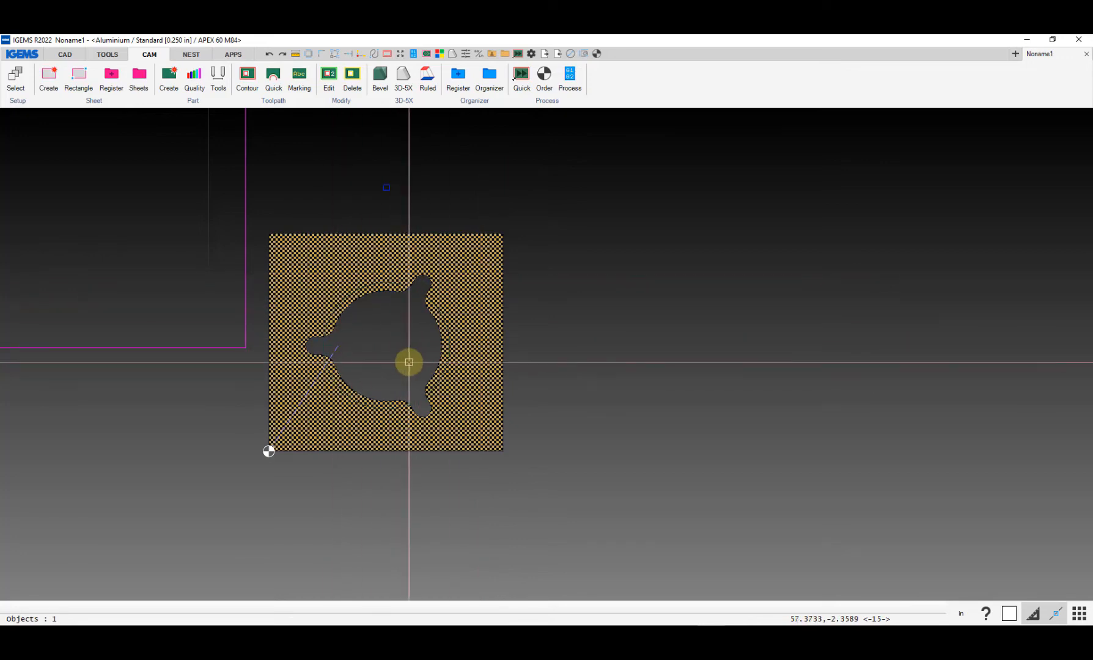
key("r")
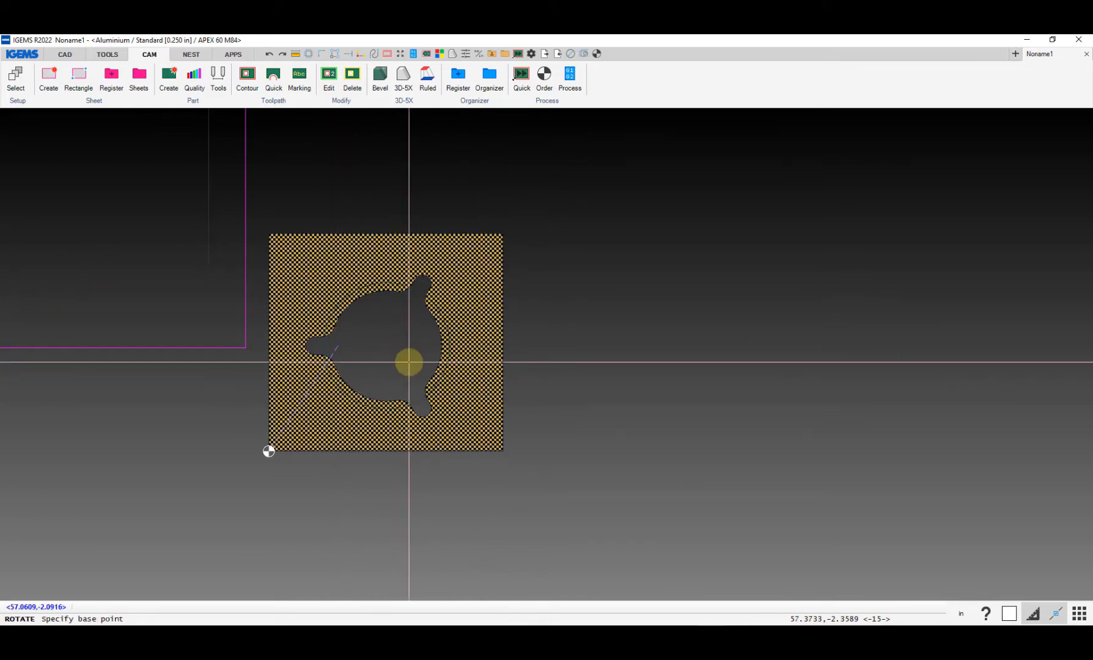
left_click(409, 362)
type("180")
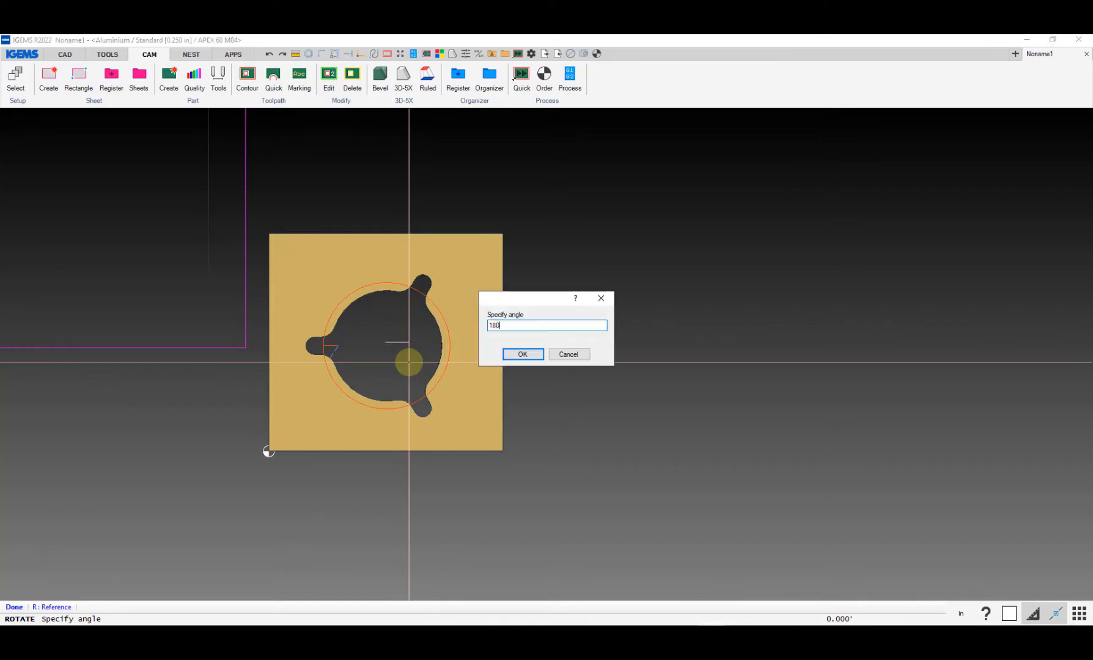
key("Return")
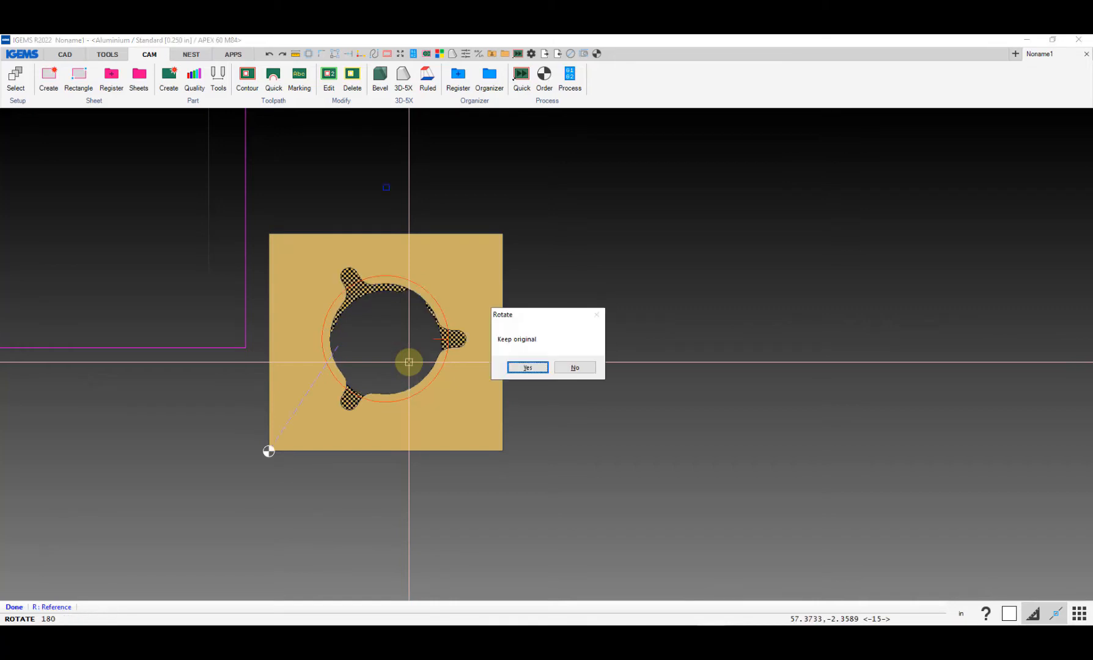
left_click(574, 367)
Step: Edit the cut order of the rotated part so its zero point snaps to the part's own zero at the upper-right corner
left_click(544, 78)
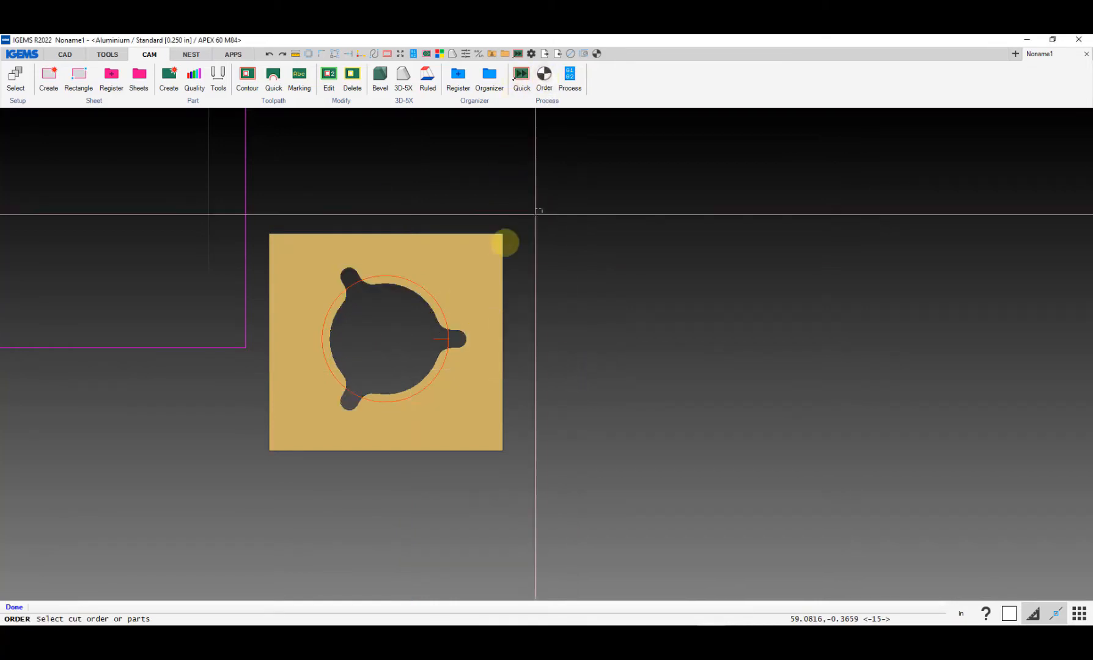
left_click(474, 286)
right_click(474, 285)
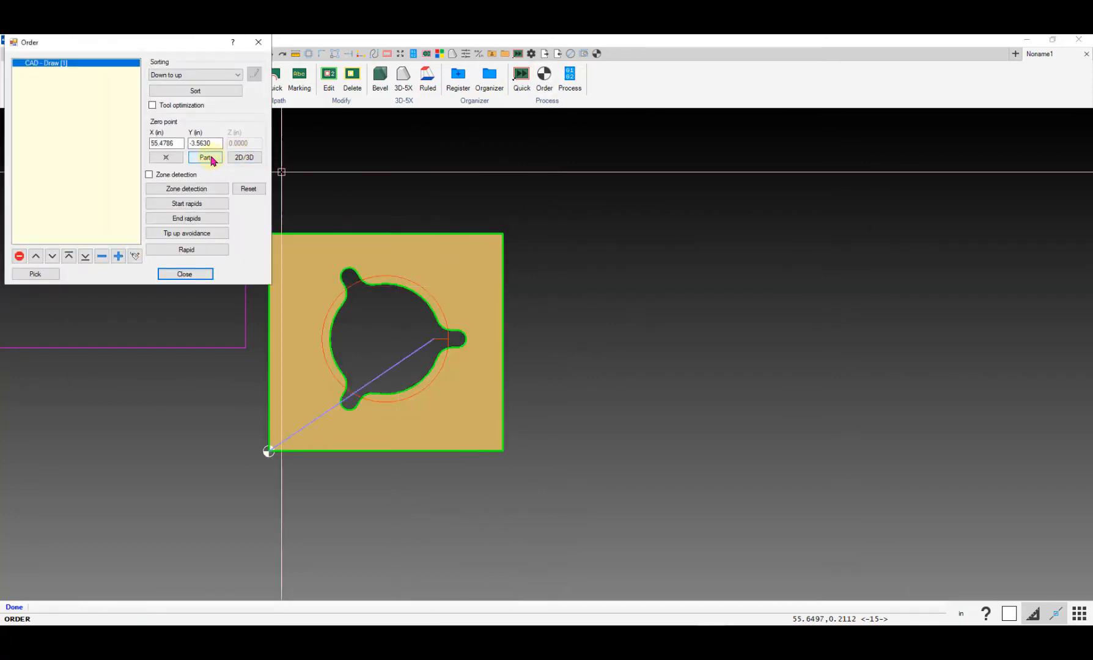
left_click(208, 157)
left_click(184, 274)
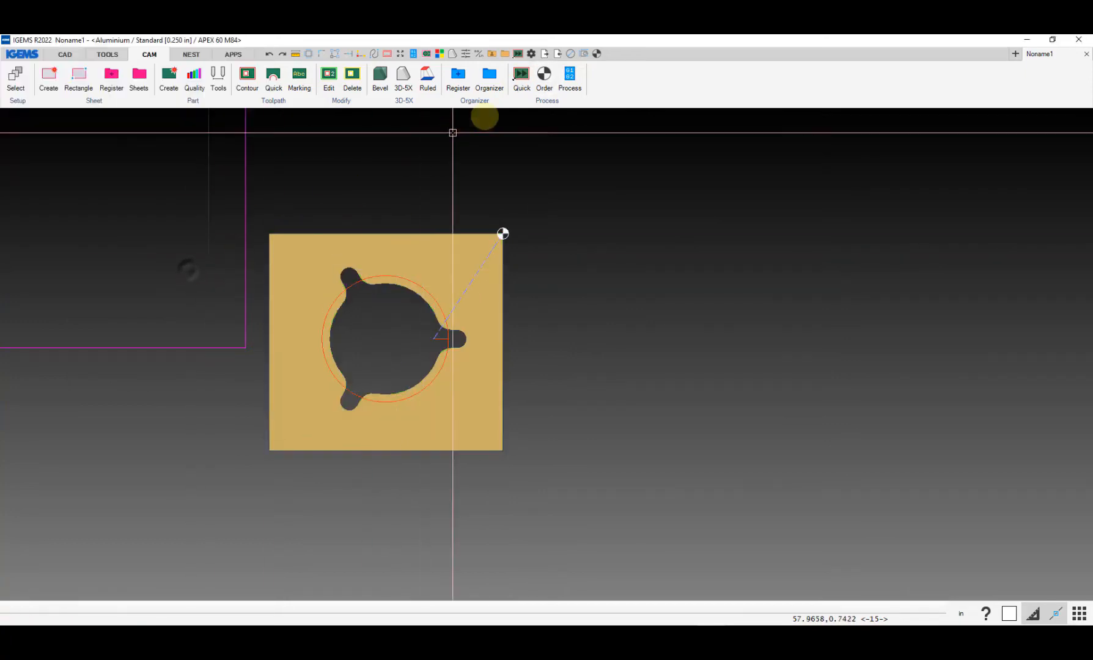
Step: Process the rotated part's cut order with a 0.044 in tool diameter and open it in the maximized 5x simulator
left_click(566, 80)
left_click(500, 233)
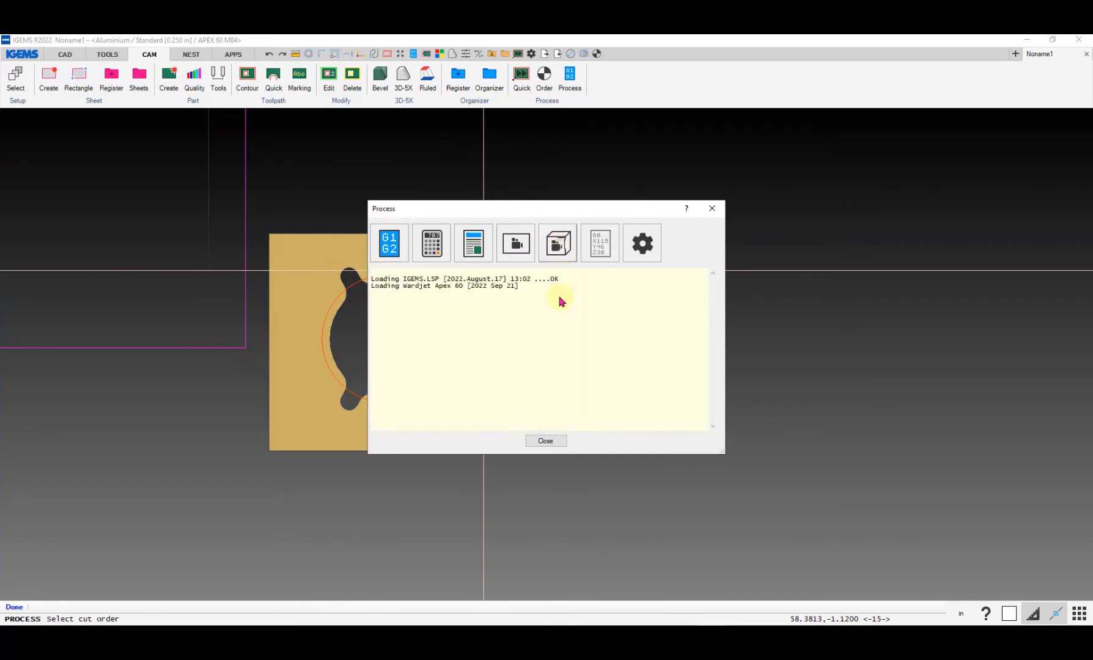
left_click(526, 408)
left_click(522, 408)
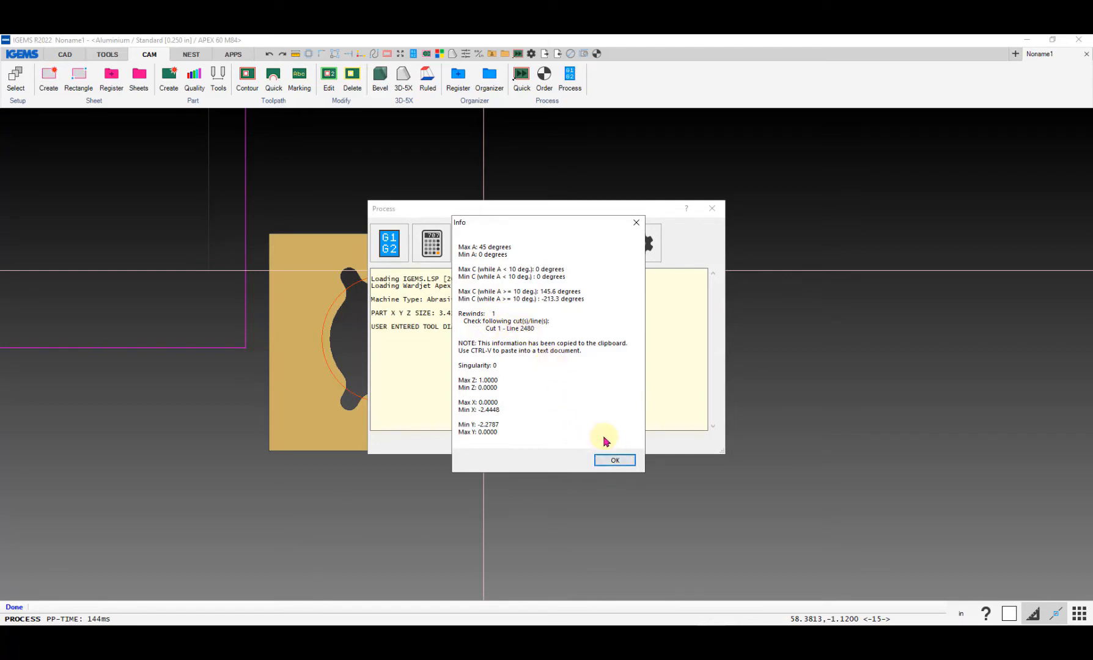
left_click(613, 460)
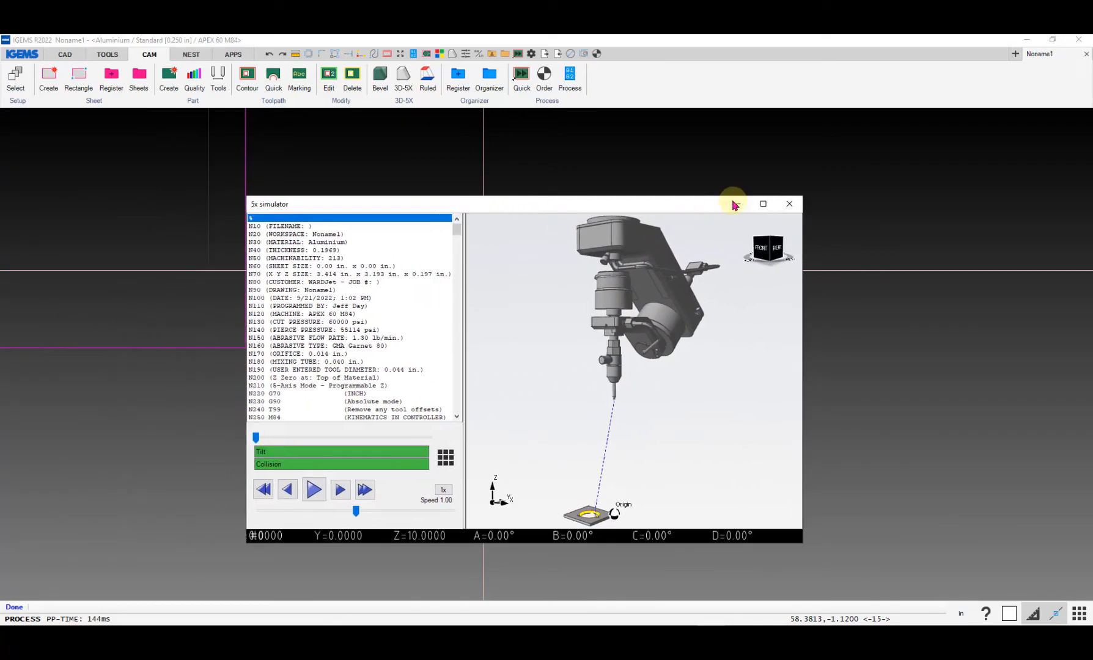
left_click(763, 205)
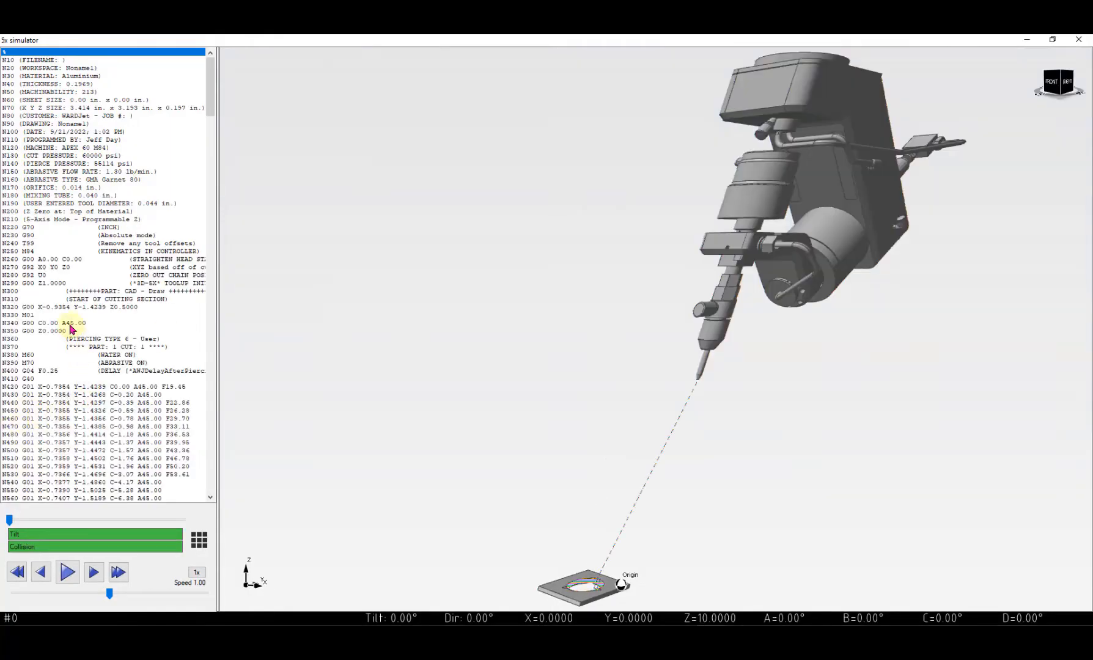
Step: Examine the head's tilt and rotation from line N340 through the first cutting moves up to N510
left_click(71, 324)
left_click(87, 395)
left_click(127, 444)
left_click(127, 458)
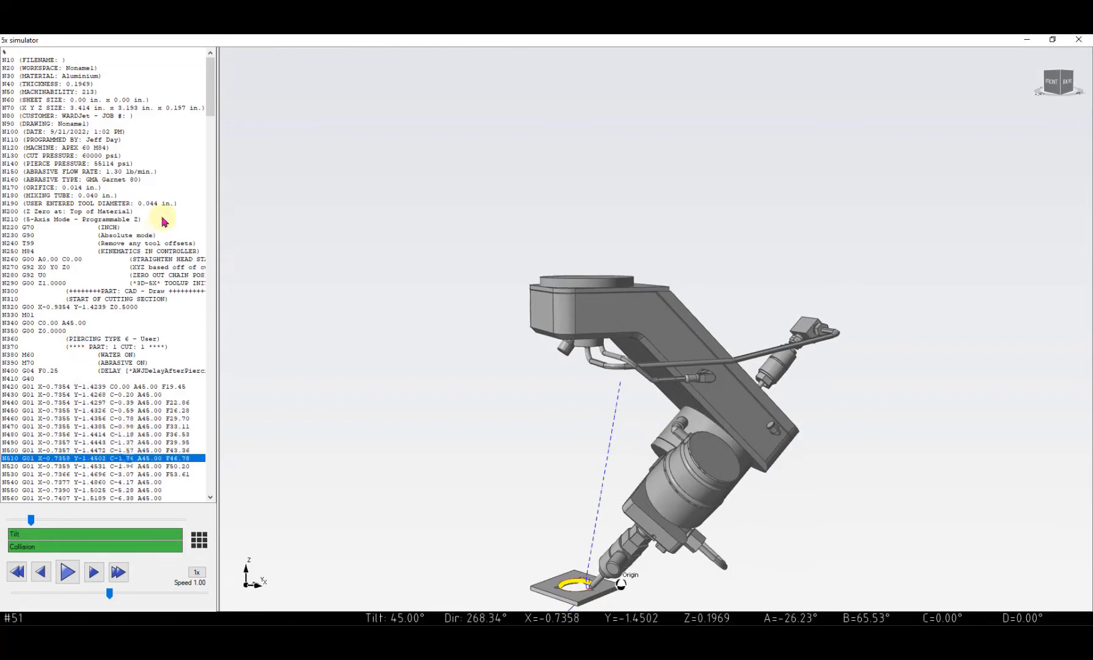
Step: Compare the head's position before and after the C-axis rewind at line N2480, including lines N2430 and N2540
left_click_drag(210, 99, 211, 338)
left_click(138, 349)
left_click(150, 211)
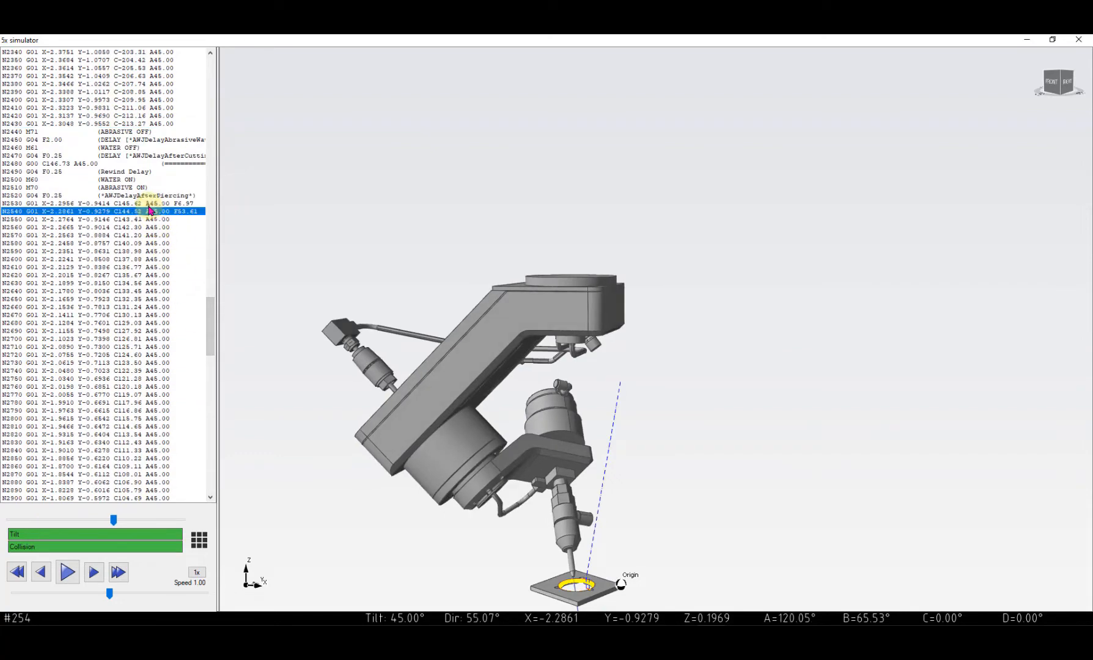
left_click(146, 275)
left_click(149, 403)
scroll(205, 327, "down", 3)
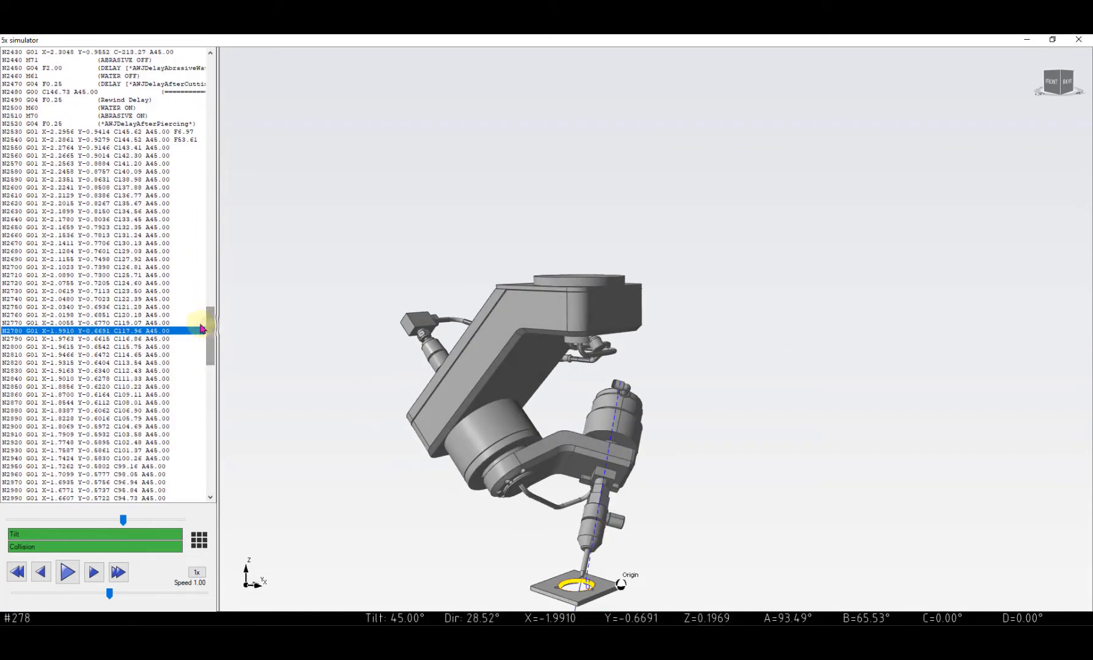
scroll(216, 347, "up", 8)
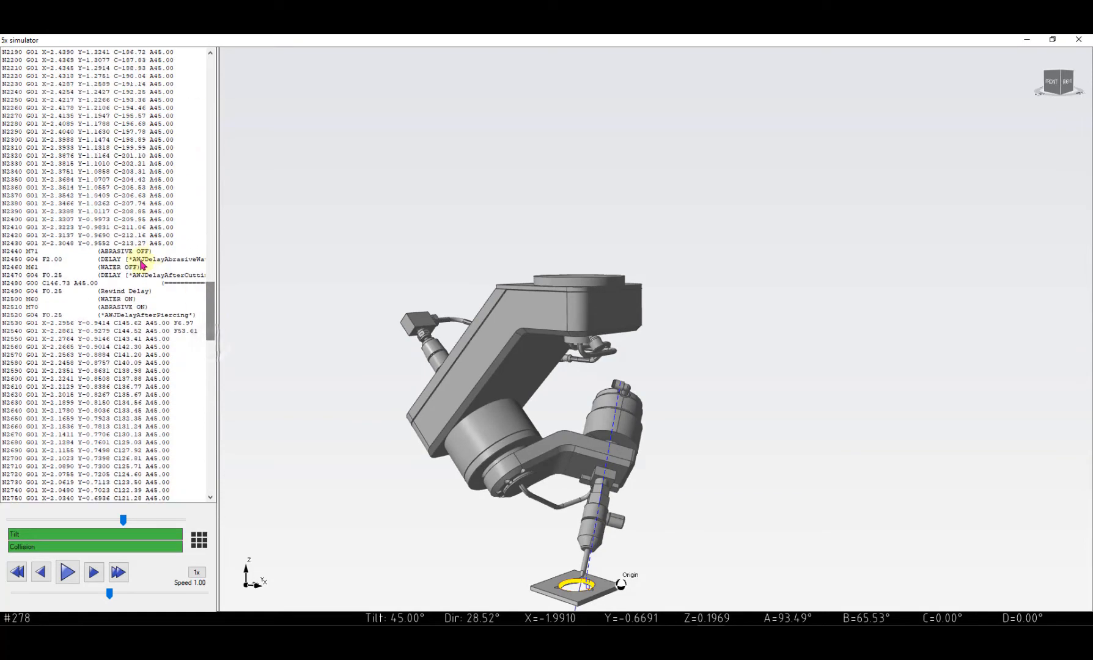
left_click(133, 245)
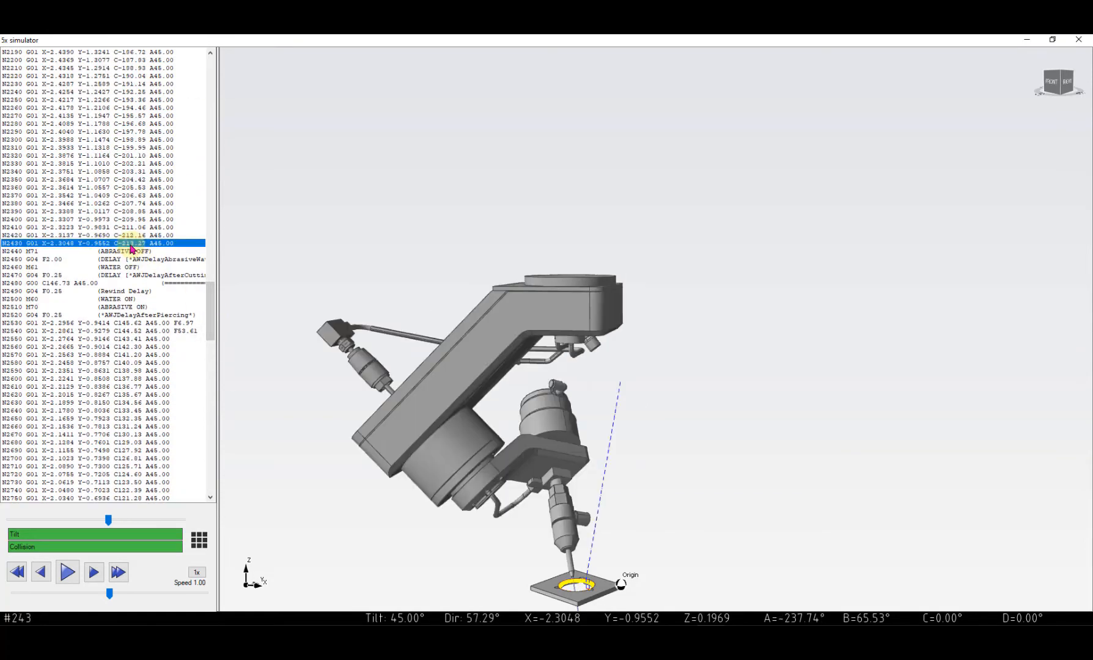
Step: Check the head's position at the final cutting move, line N3980, then close the simulator and the process results
left_click_drag(210, 298, 208, 449)
left_click(138, 299)
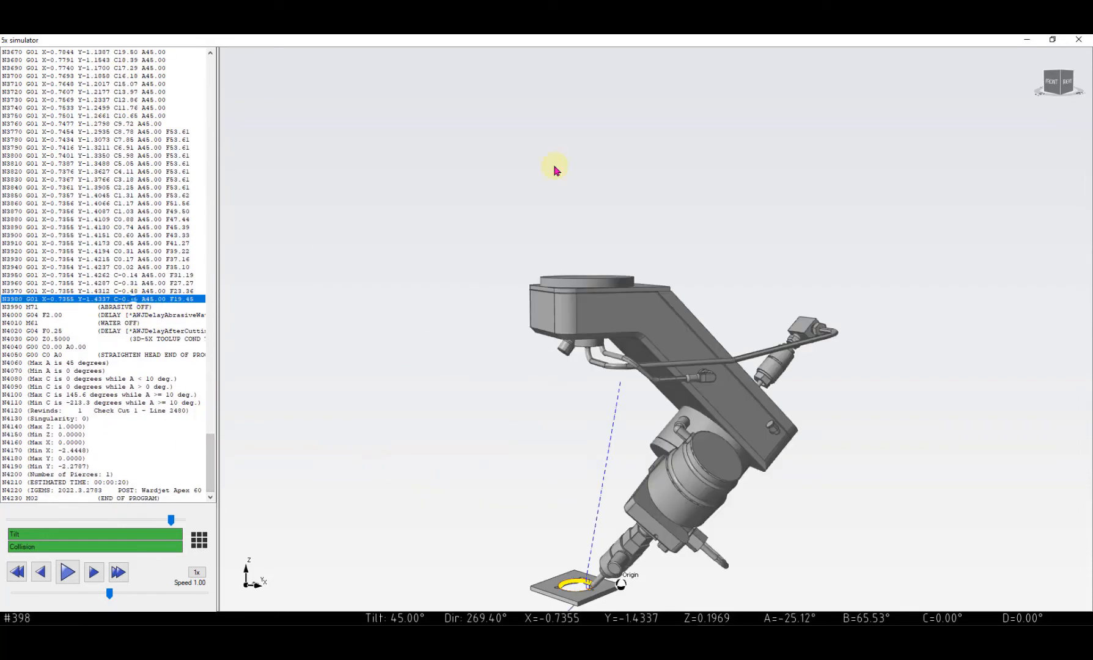
left_click(1079, 41)
left_click(544, 442)
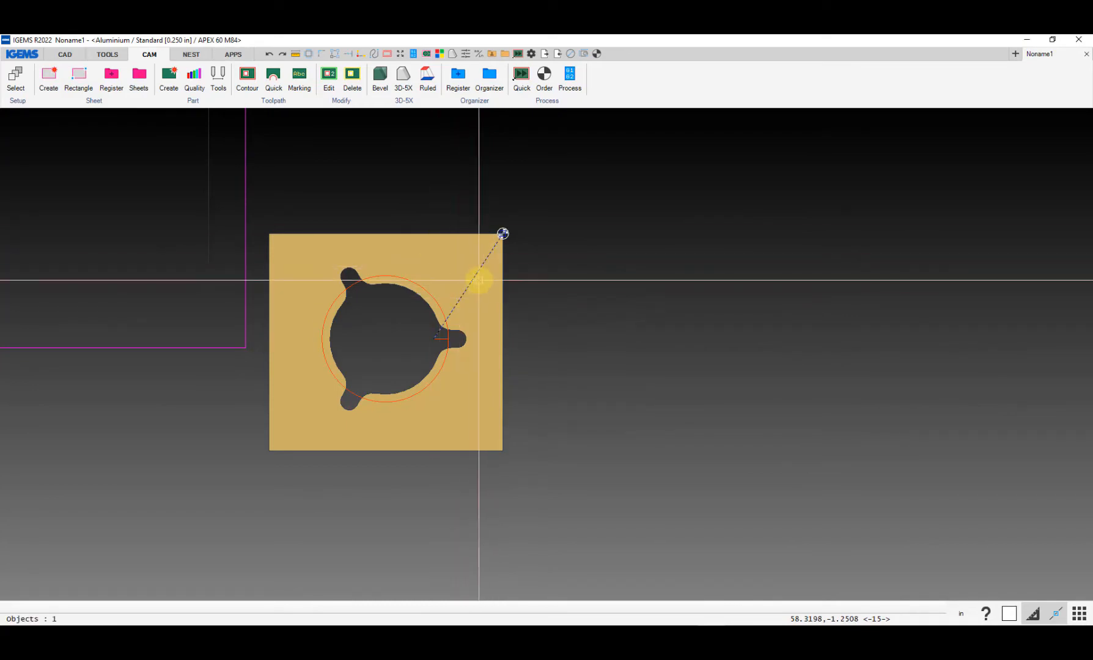
Step: Open the CAD - Draw part in the 3D-5X editor and orient the view to show the beveled hole
scroll(477, 279, "down", 1)
scroll(476, 277, "up", 1)
scroll(477, 277, "up", 3)
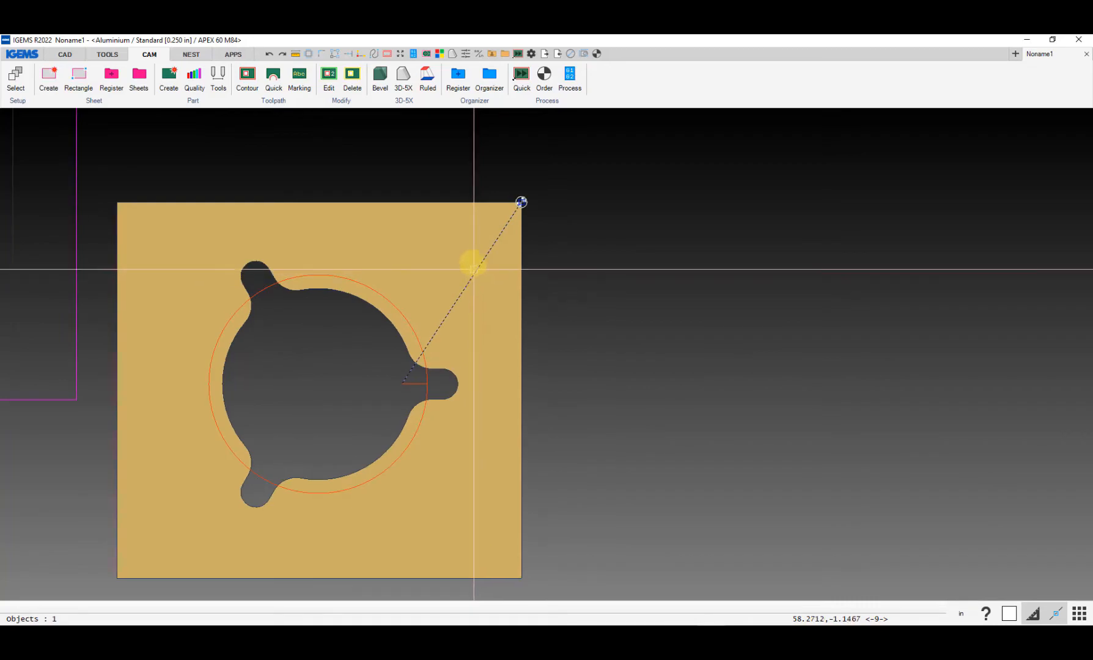
left_click(456, 202)
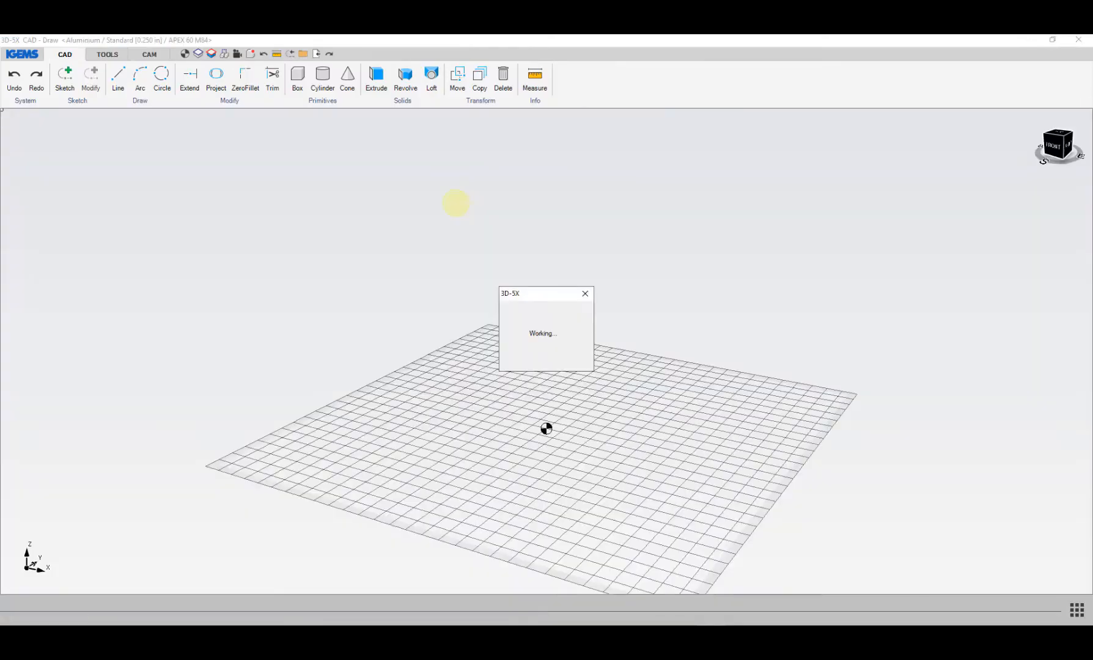
scroll(503, 328, "up", 5)
middle_click_drag(502, 328, 479, 324)
scroll(536, 320, "down", 4)
scroll(480, 327, "down", 2)
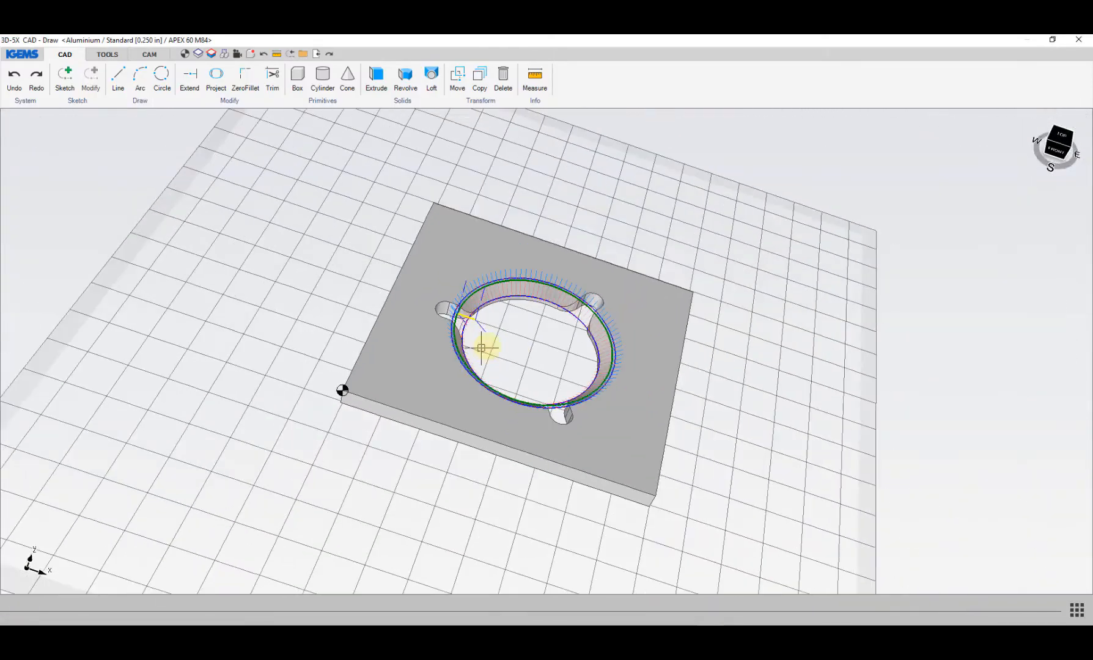
Step: Rotate the toolpathed plate 180 degrees about the Z axis using 90-degree increments
left_click(149, 55)
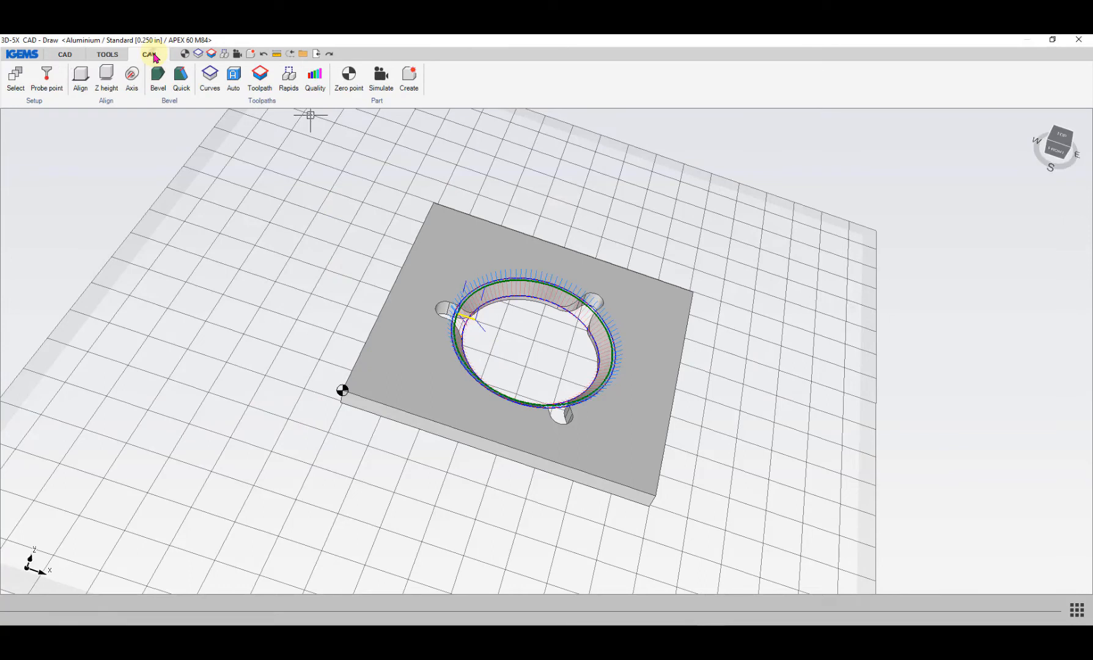
left_click(110, 105)
left_click(109, 115)
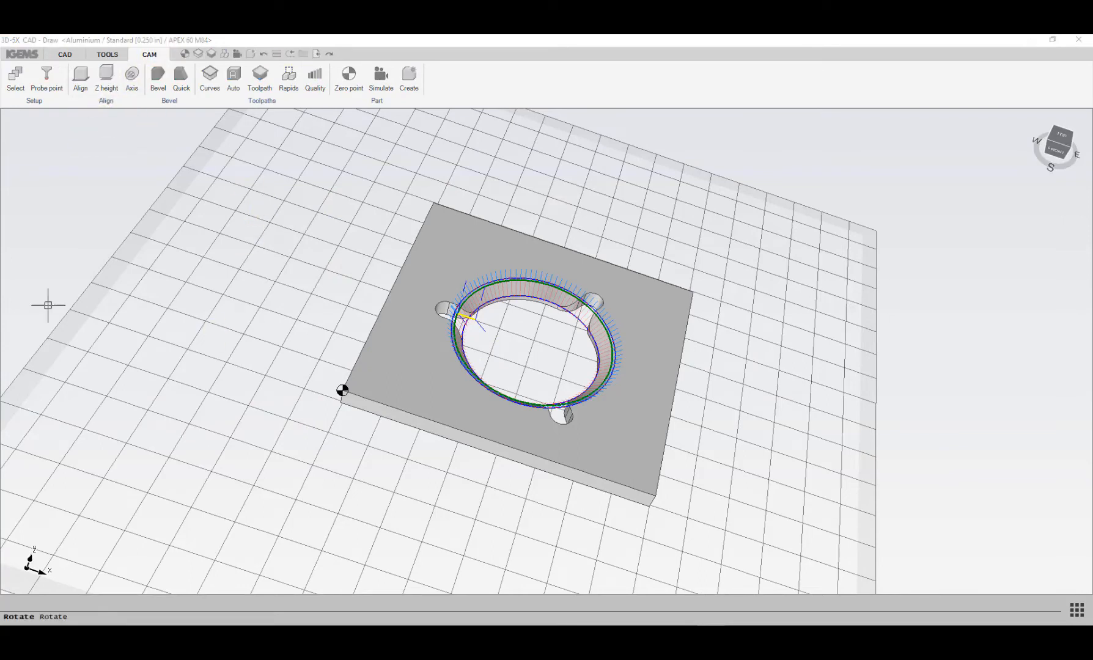
left_click(306, 231)
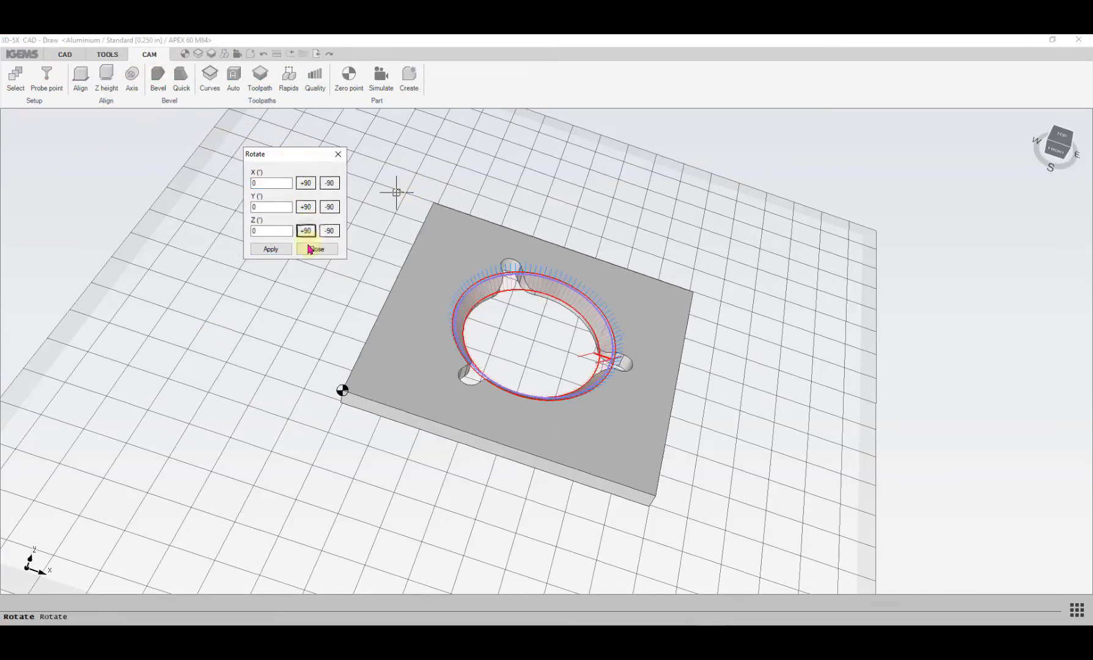
left_click(317, 249)
Step: Move the start point of toolpath CUT 0 to the hole's left side, with a 0.200 in lead-in from inside the hole
scroll(540, 338, "up", 3)
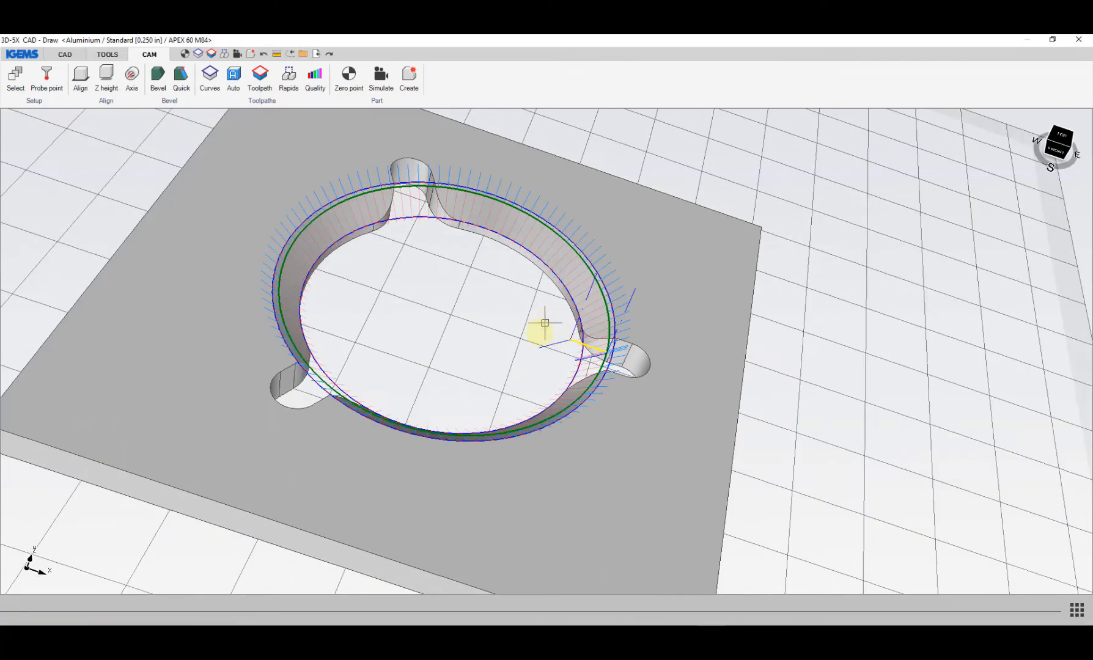
scroll(543, 326, "down", 2)
middle_click_drag(522, 329, 491, 357)
middle_click_drag(451, 367, 491, 414, "shift")
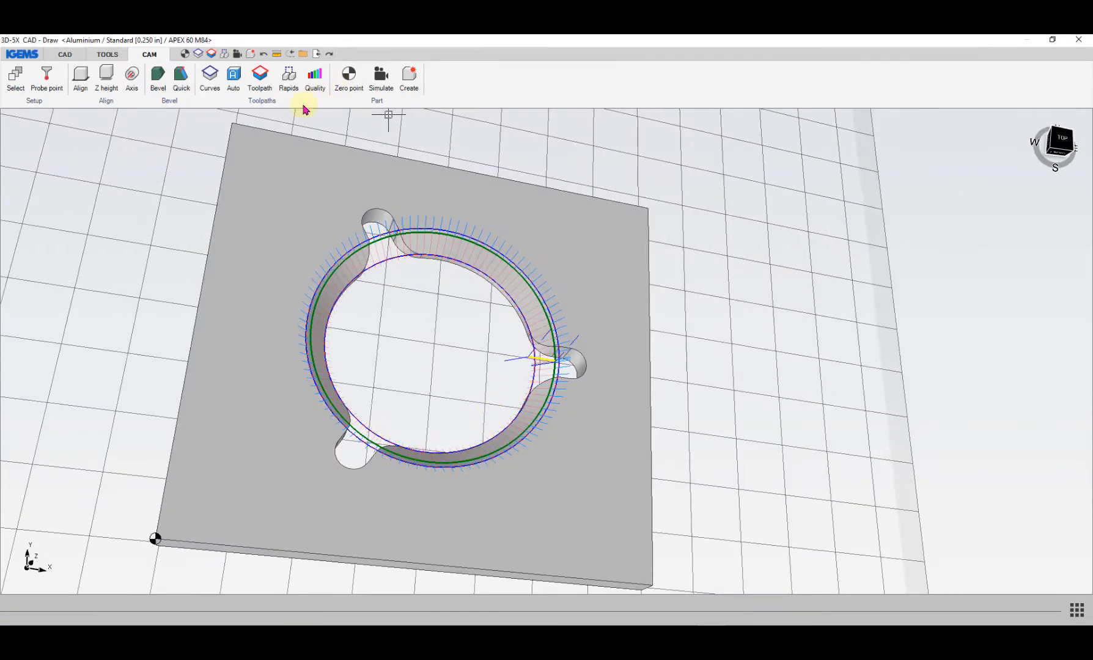
left_click(260, 76)
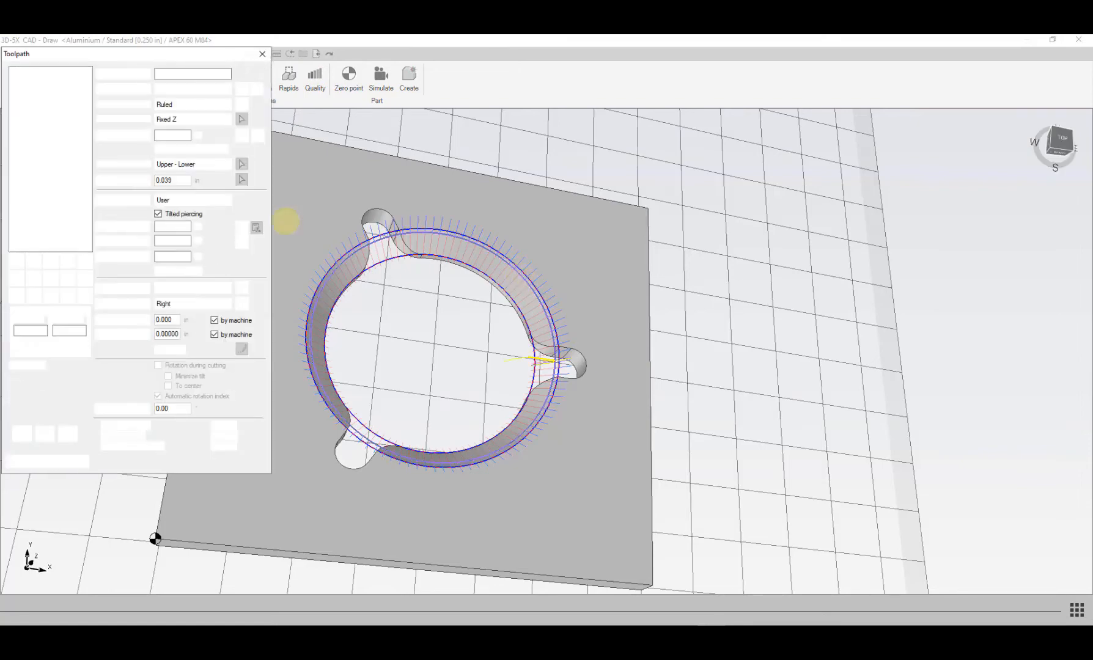
left_click(51, 296)
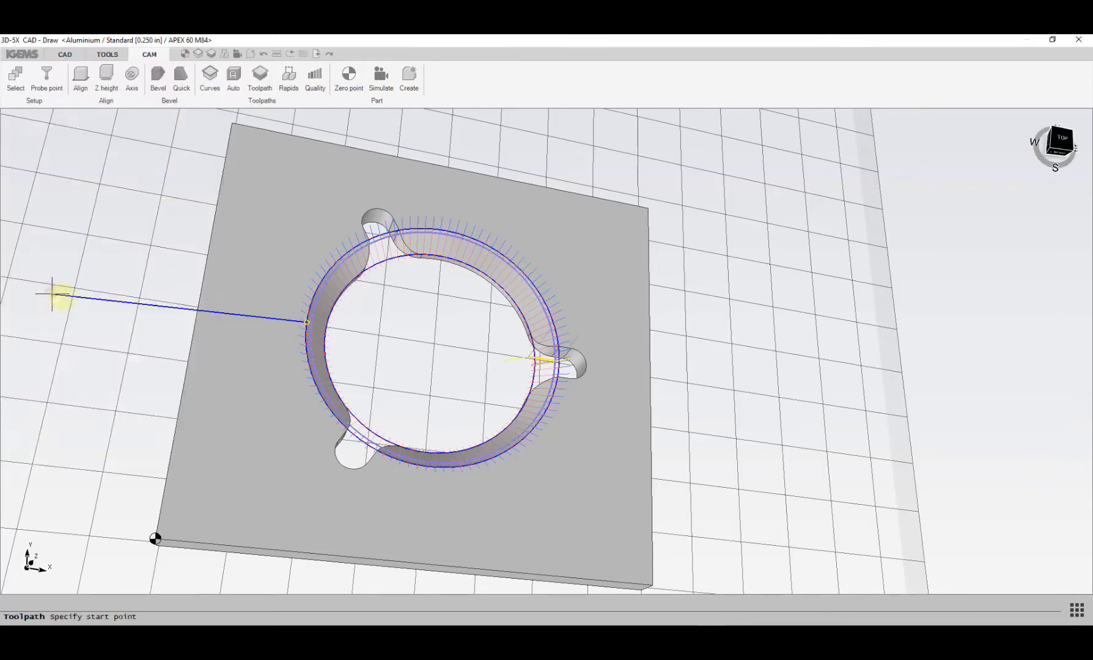
left_click(277, 315)
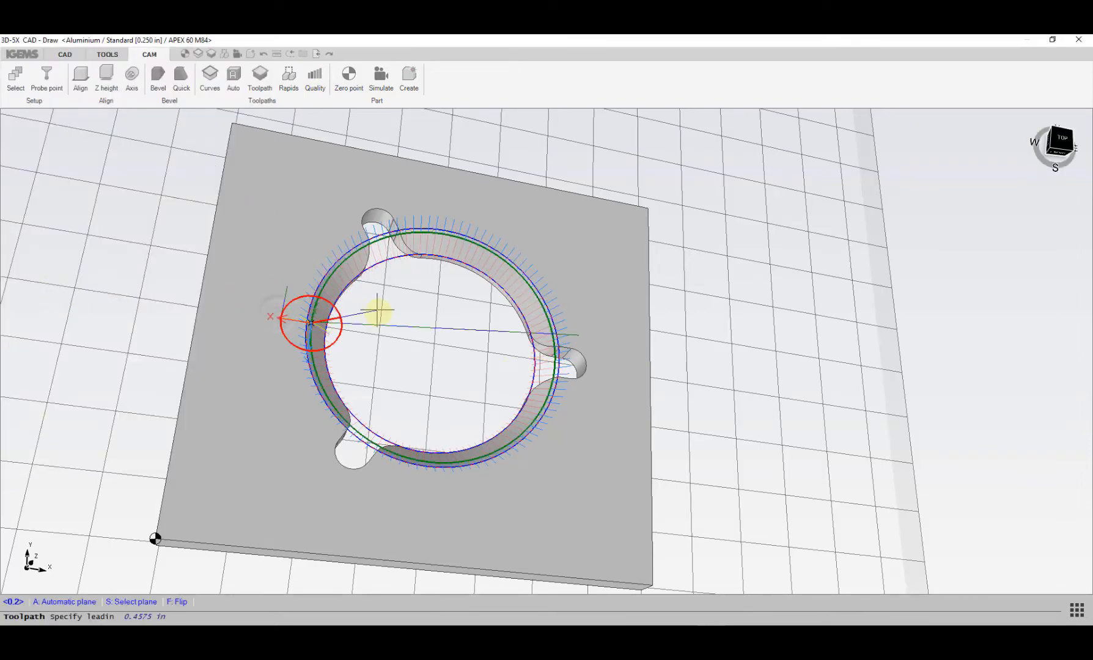
left_click(359, 326)
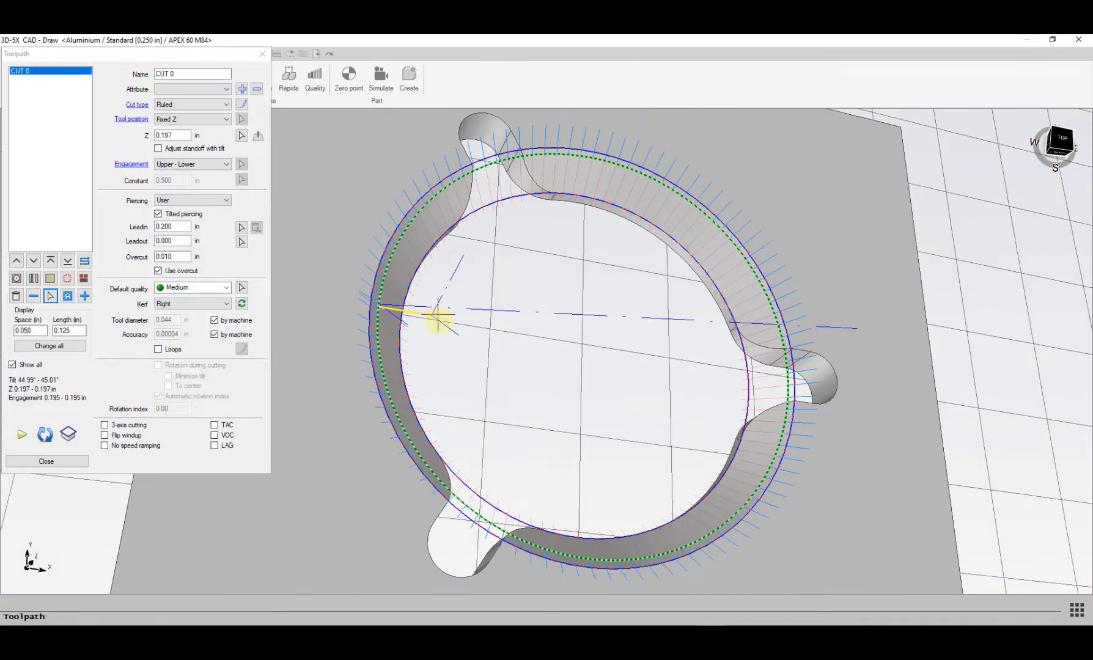
middle_click_drag(438, 320, 390, 354, "shift")
scroll(390, 354, "down", 1)
scroll(481, 332, "down", 2)
middle_click_drag(481, 332, 495, 271)
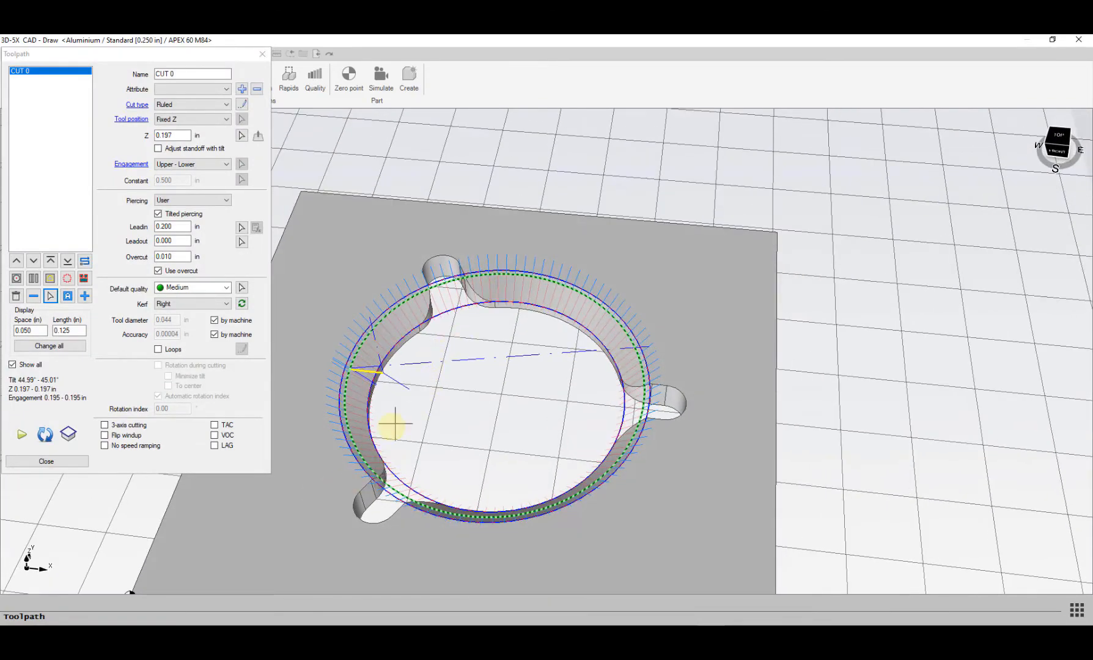
Step: Close the toolpath settings and start a new edge-picked curve on the upper arc of the hole's top-left notch
left_click(67, 463)
scroll(446, 281, "down", 5)
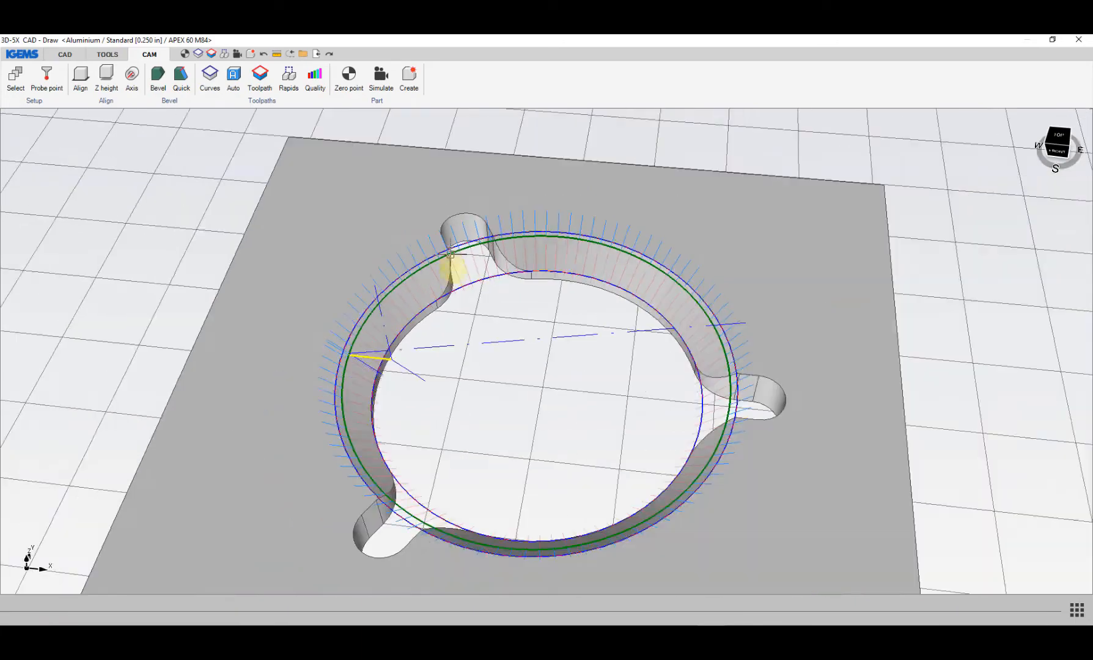
middle_click_drag(451, 256, 434, 237)
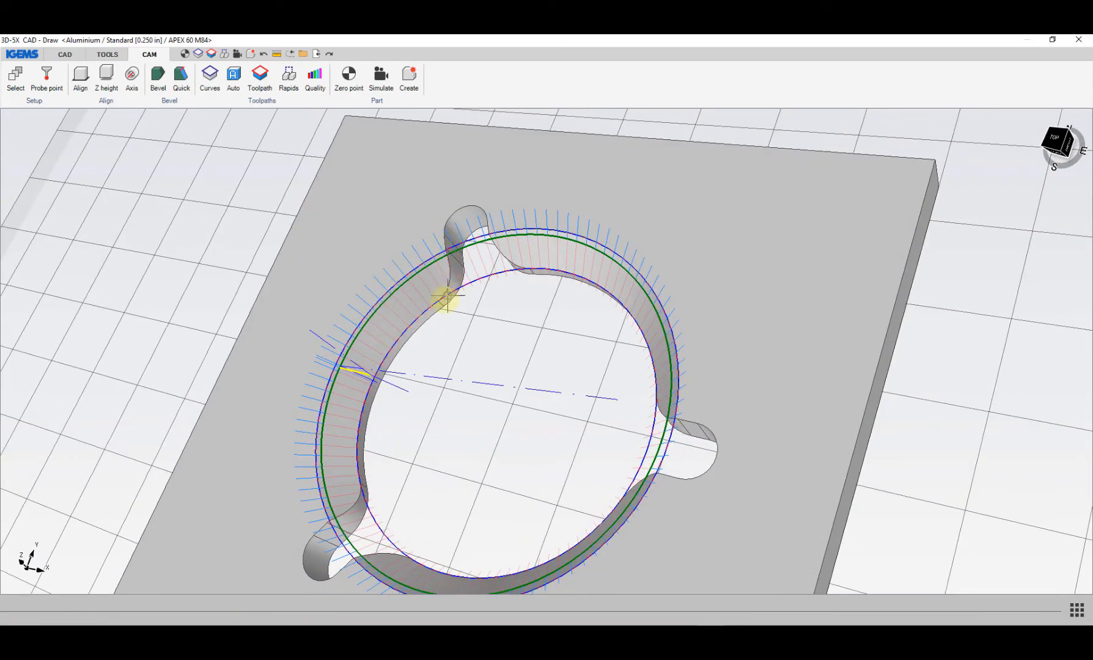
scroll(430, 312, "up", 5)
middle_click_drag(546, 329, 551, 276)
scroll(515, 360, "down", 5)
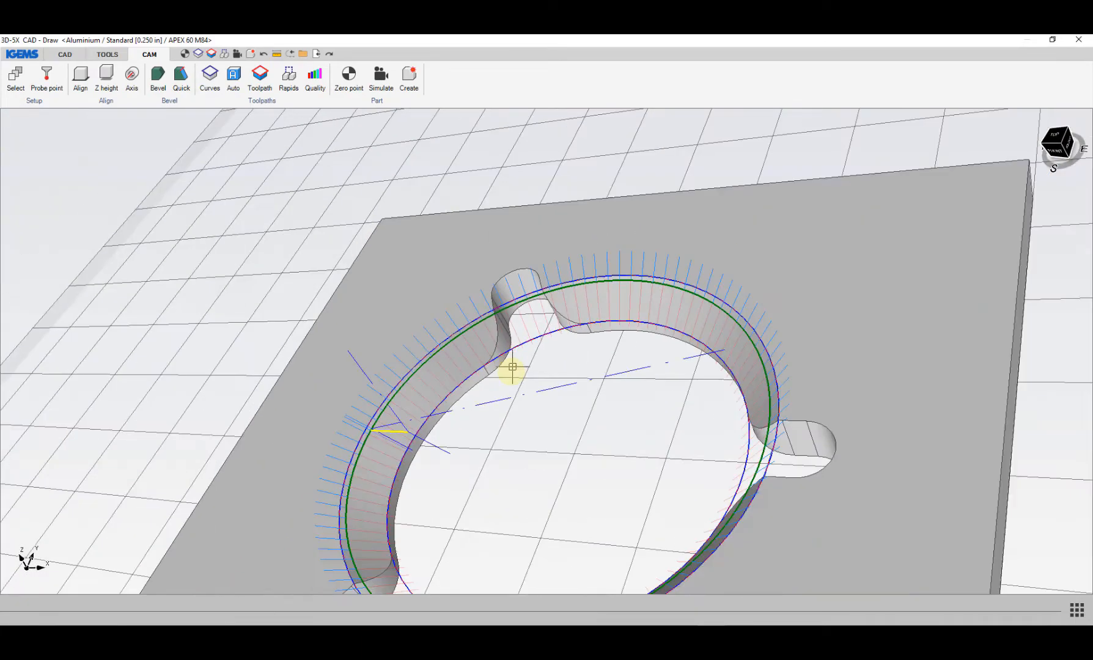
middle_click_drag(512, 372, 425, 334)
left_click(211, 80)
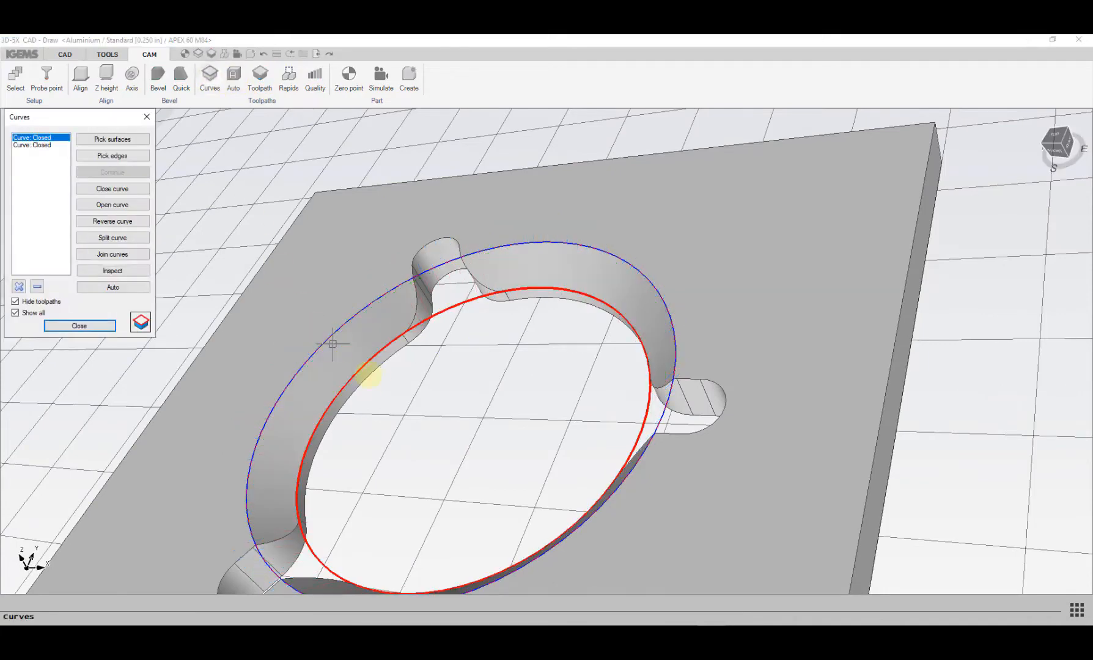
left_click(127, 158)
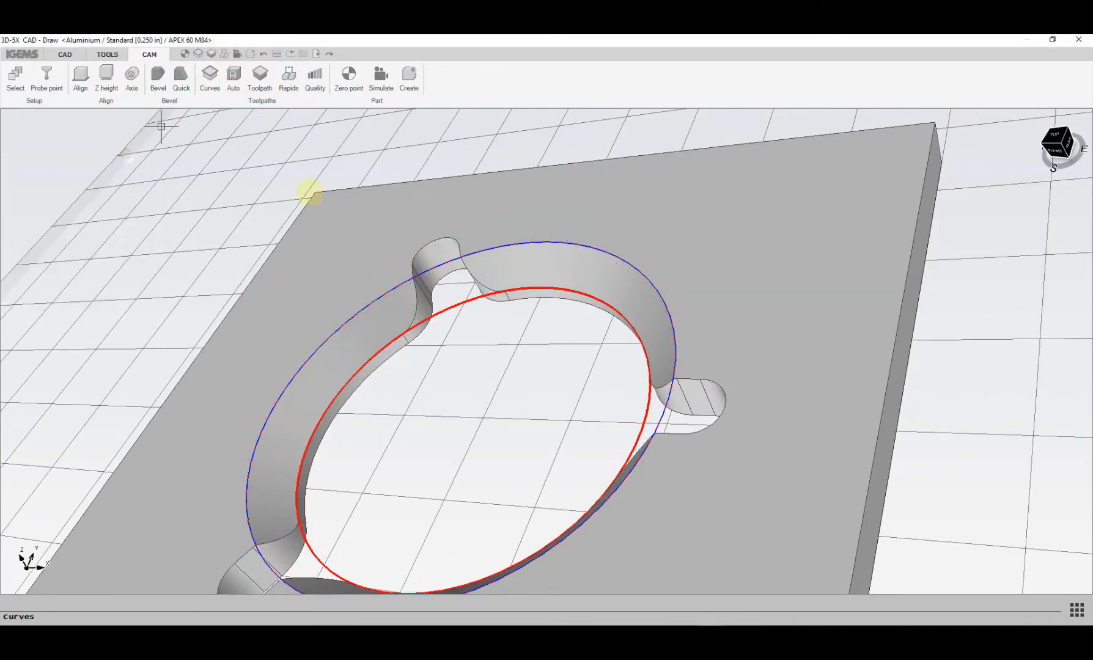
left_click(439, 239)
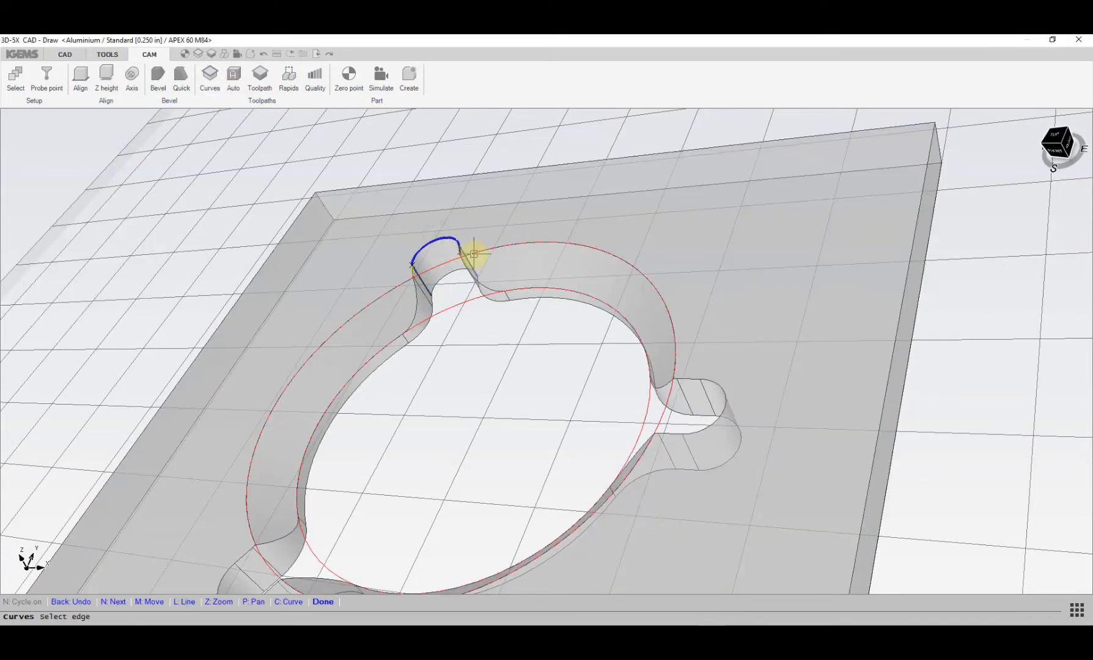
scroll(474, 251, "up", 2)
scroll(473, 250, "down", 2)
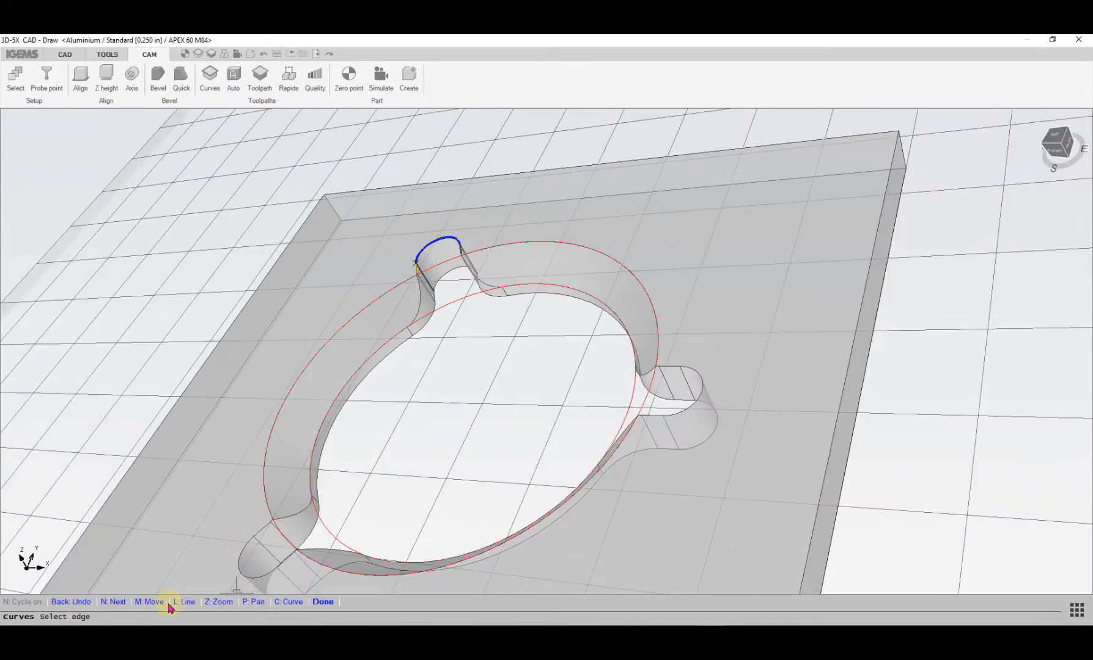
Step: Extend the curve down the top-left notch's short straight edge and along the curved edge leading into the hole
left_click(417, 270)
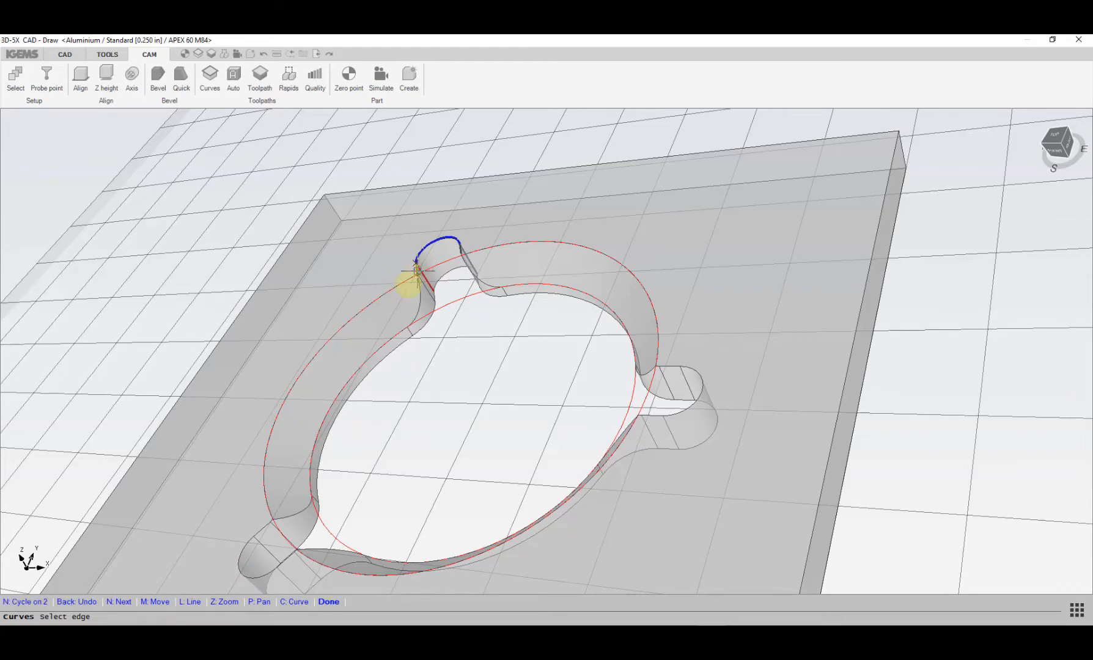
left_click(115, 602)
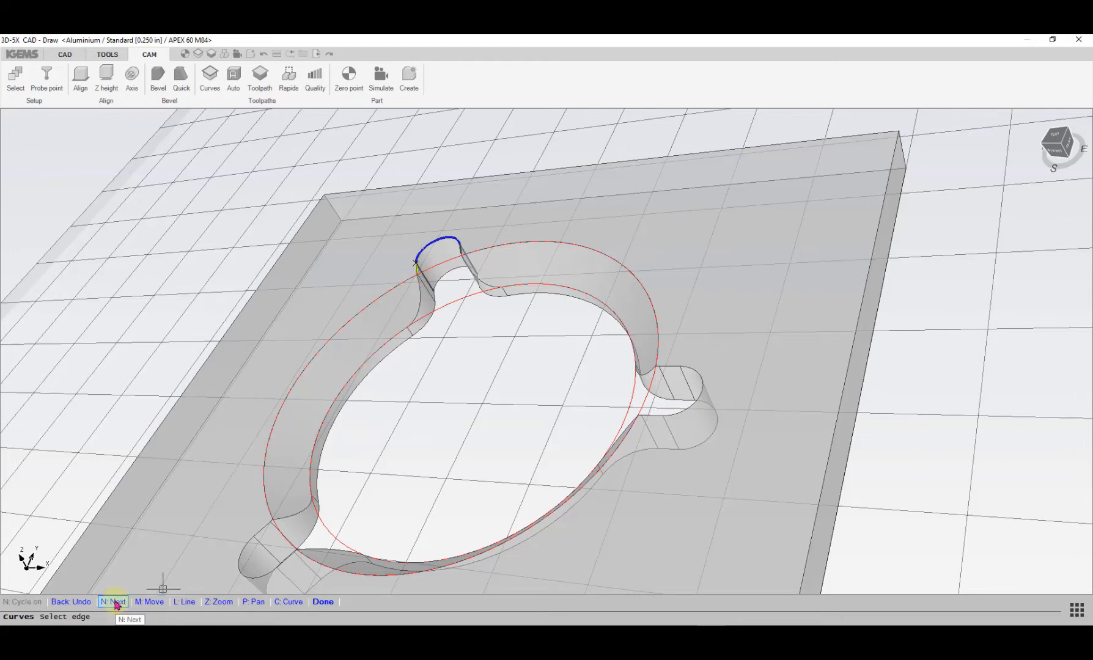
left_click(115, 602)
scroll(427, 302, "up", 5)
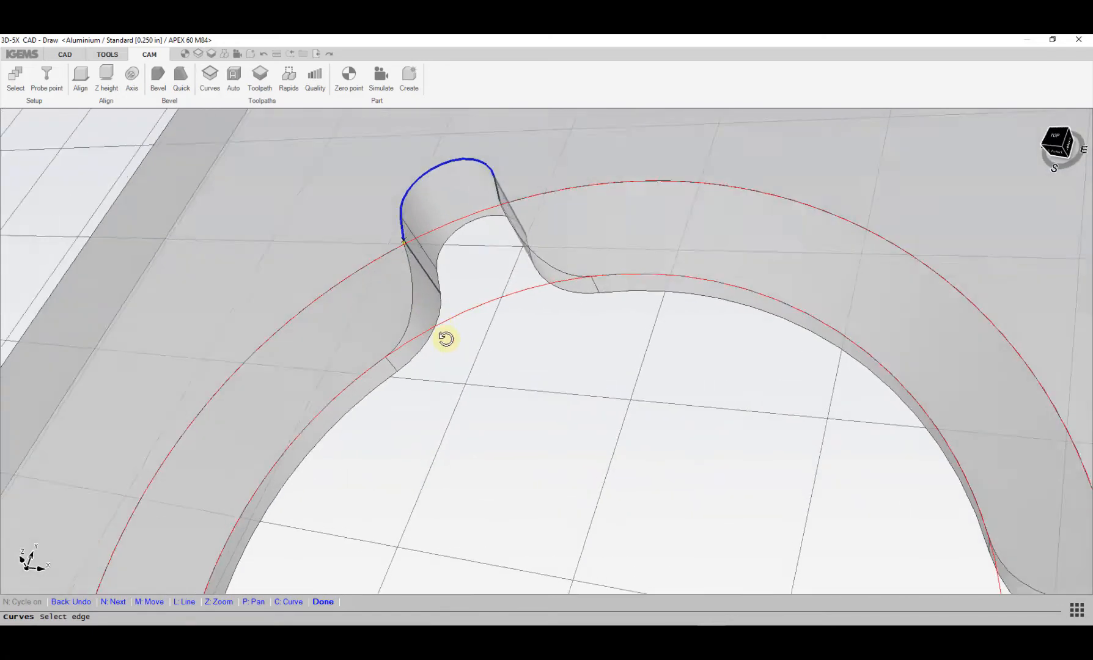
left_click(115, 602)
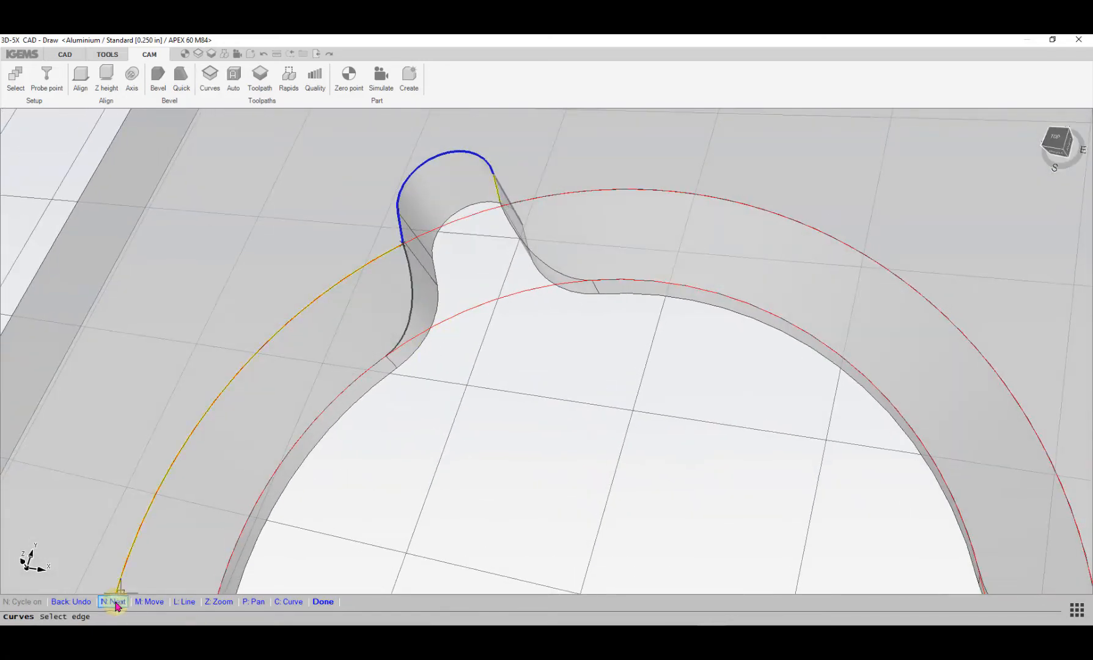
scroll(382, 281, "down", 2)
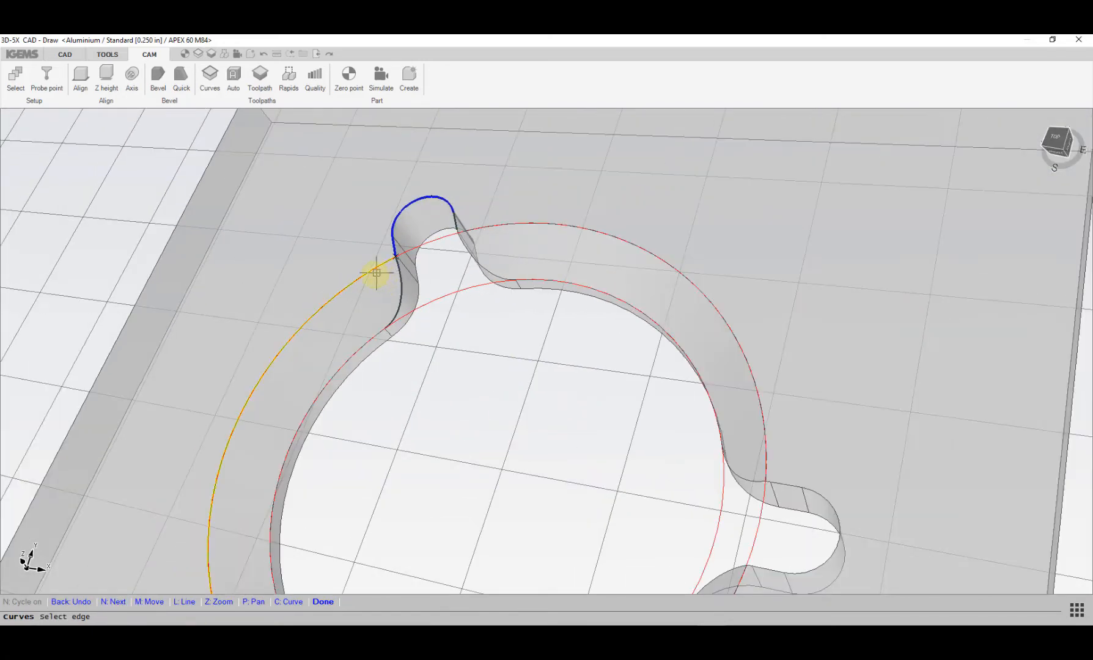
left_click(371, 276)
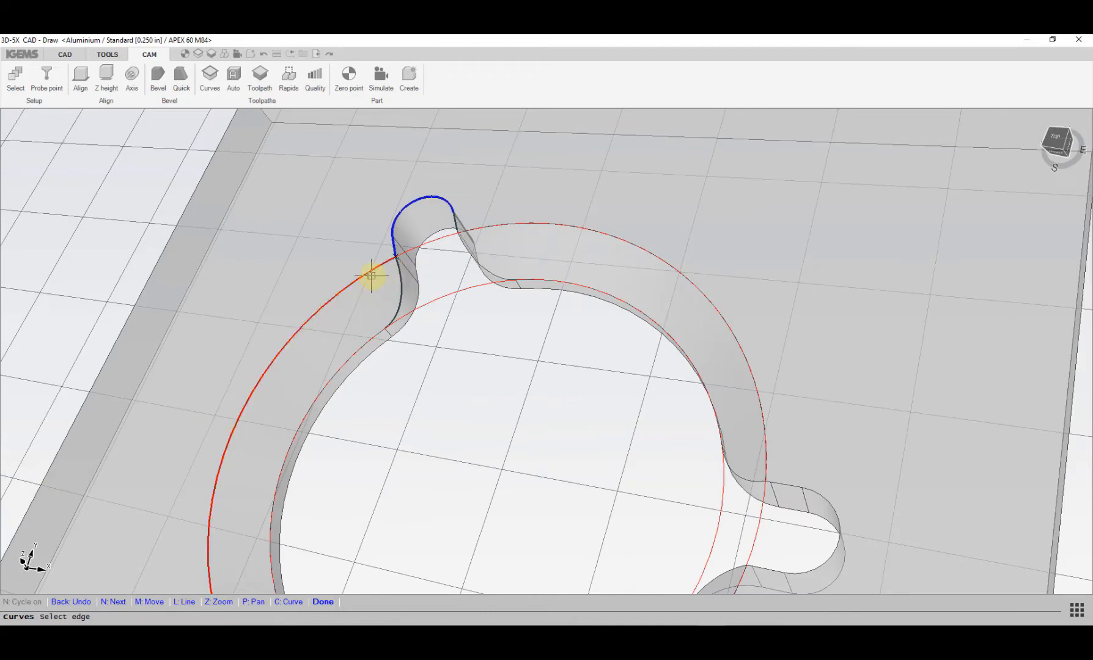
left_click(401, 278)
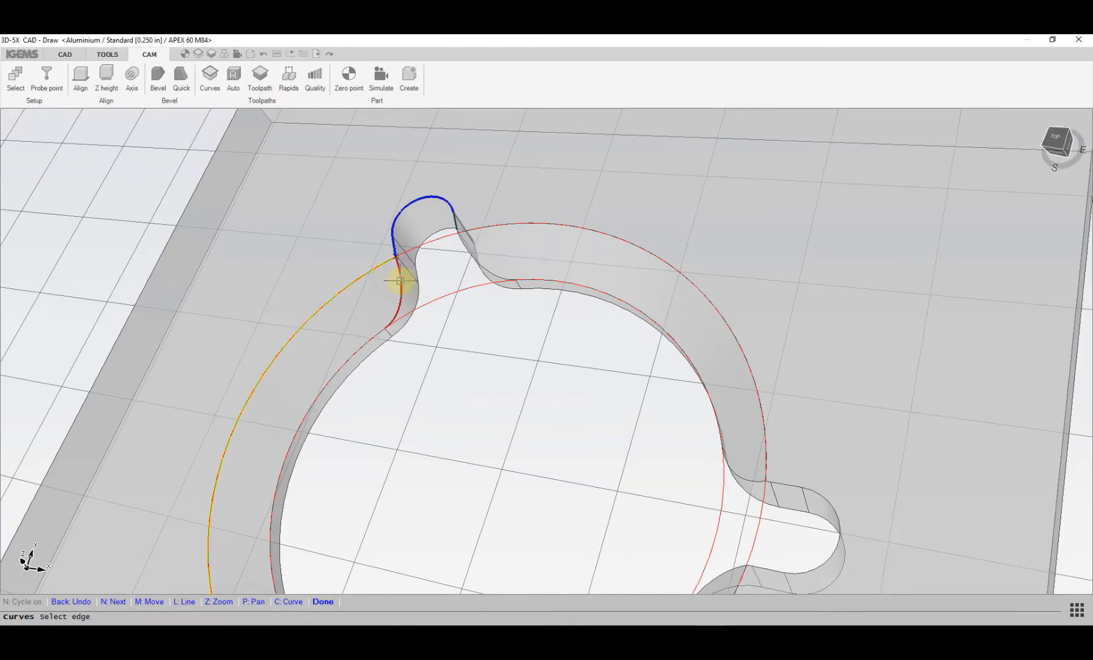
Step: Continue the curve along the hole's left inner edge and around the upper edge of the lower-left notch
scroll(404, 288, "down", 3)
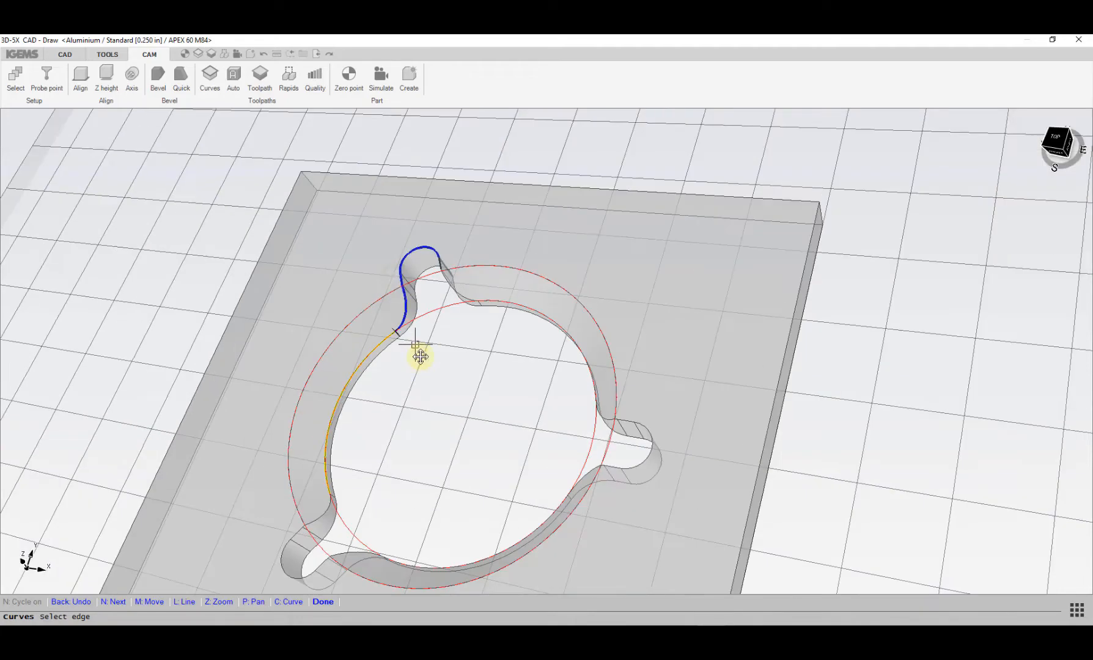
left_click(419, 312)
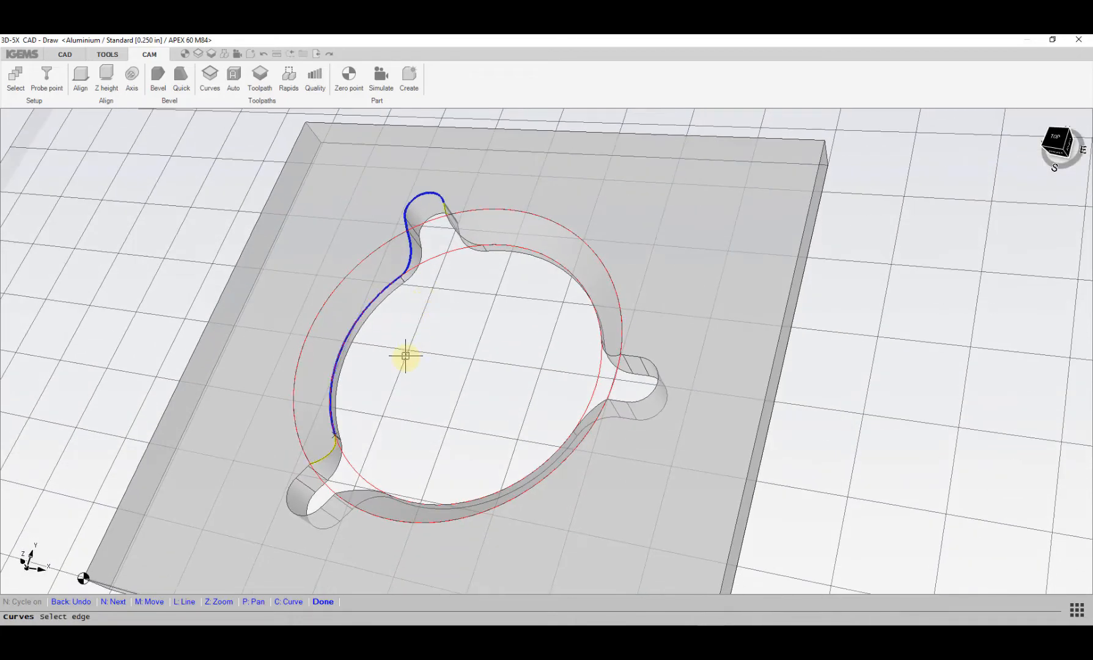
left_click(404, 371)
scroll(299, 469, "up", 5)
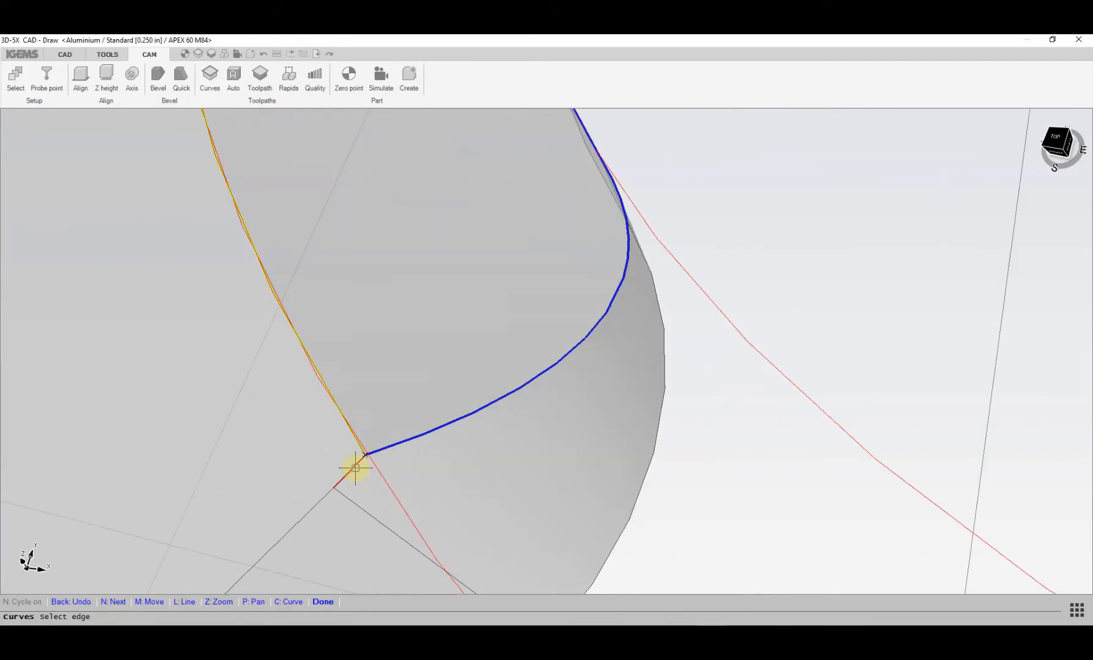
scroll(355, 468, "down", 6)
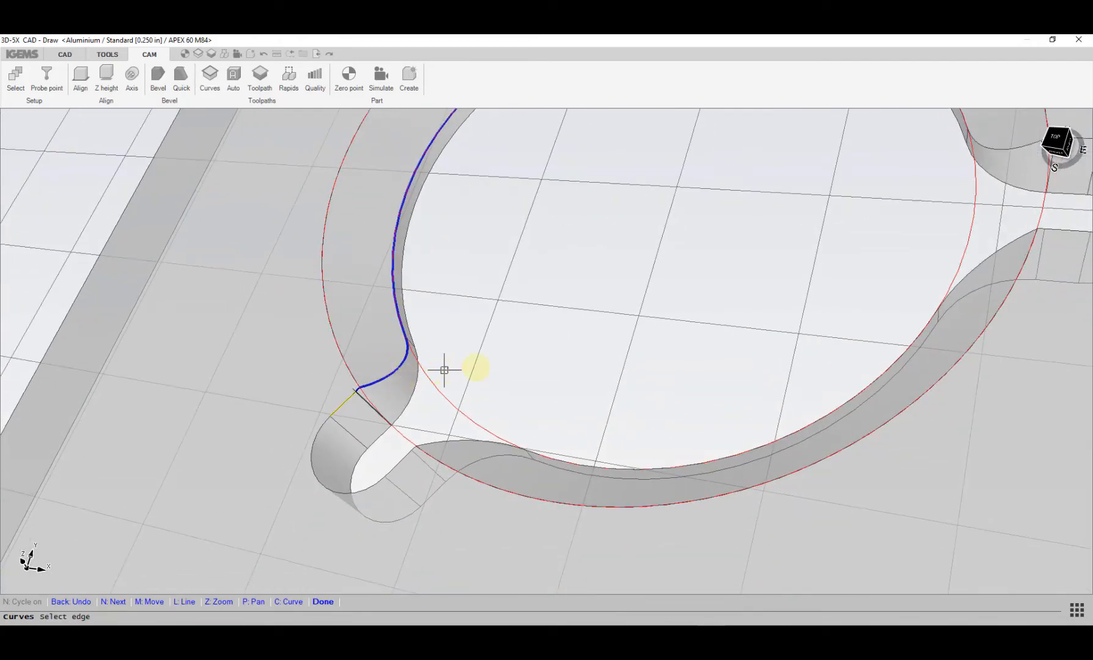
left_click(509, 361)
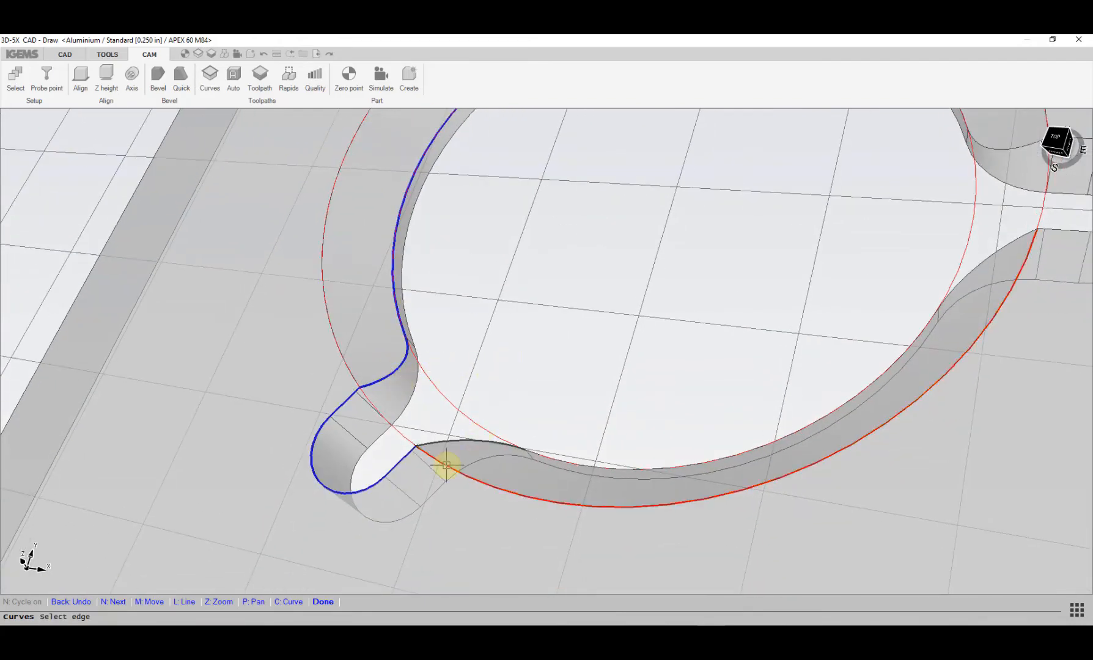
Step: Continue the curve from the lower-left notch along the hole's lower inner edge to the corner of the right notch
scroll(445, 462, "up", 6)
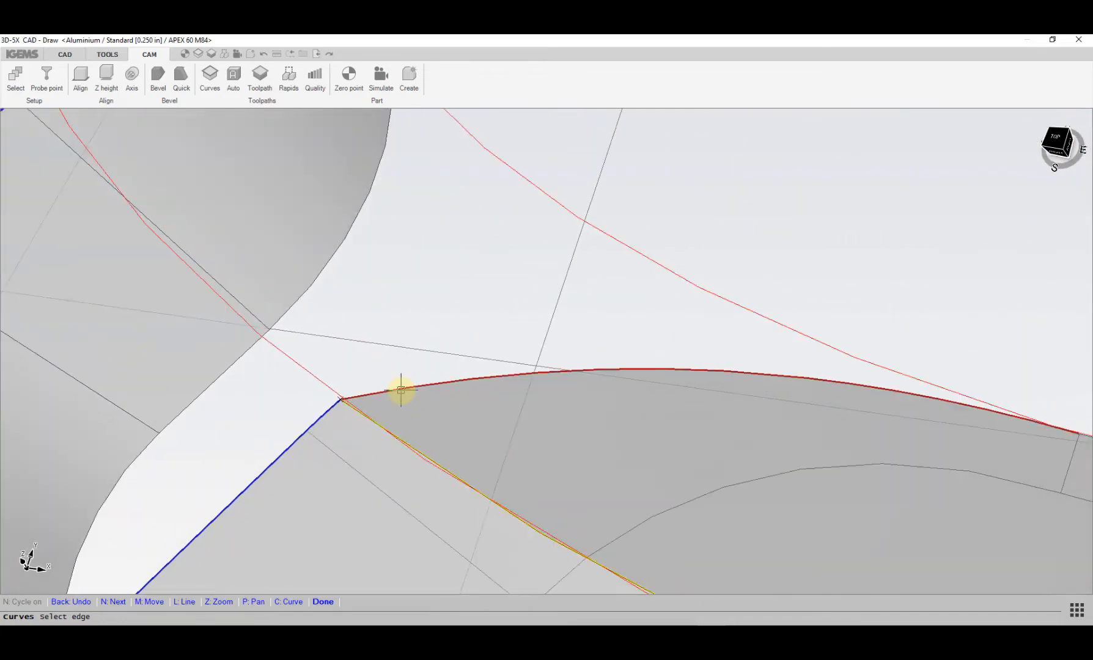
left_click(431, 384)
scroll(434, 383, "down", 5)
left_click(590, 388)
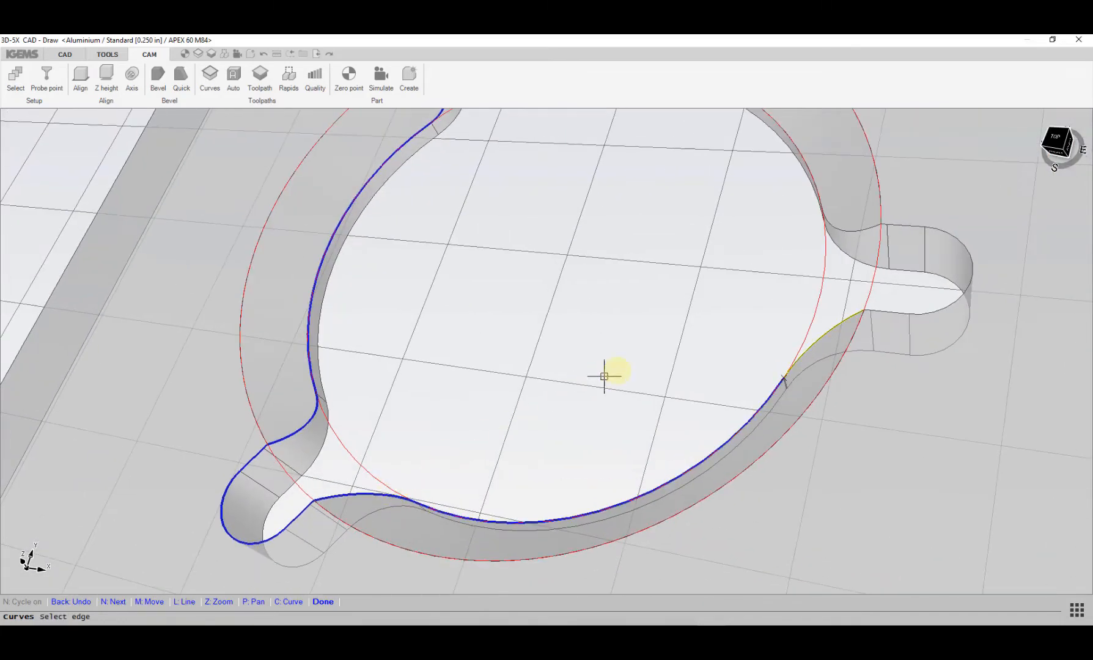
left_click(712, 339)
scroll(887, 318, "up", 5)
scroll(887, 317, "up", 2)
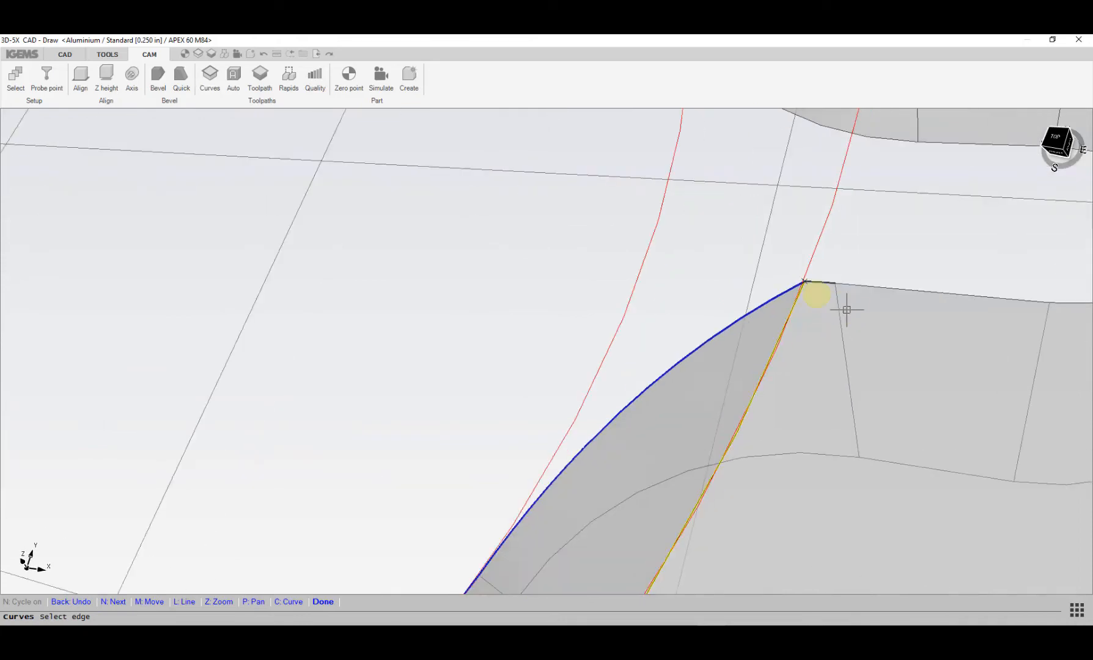
Step: Carry the curve around the upper edge of the right notch to its far corner
left_click(823, 287)
scroll(822, 324, "down", 2)
left_click(838, 344)
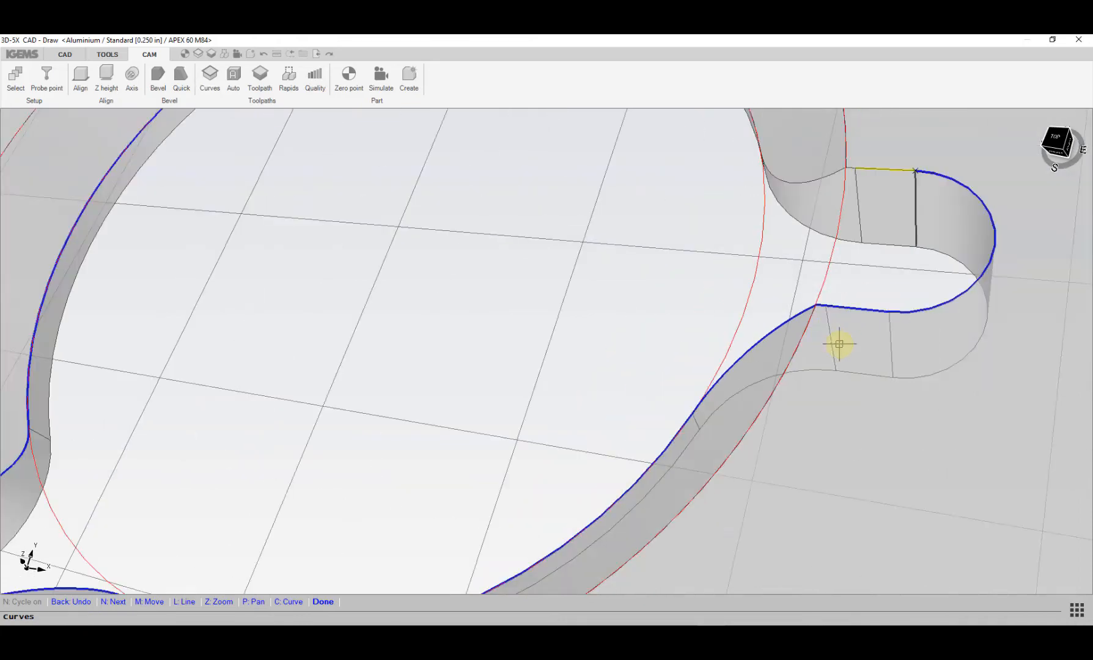
left_click(840, 339)
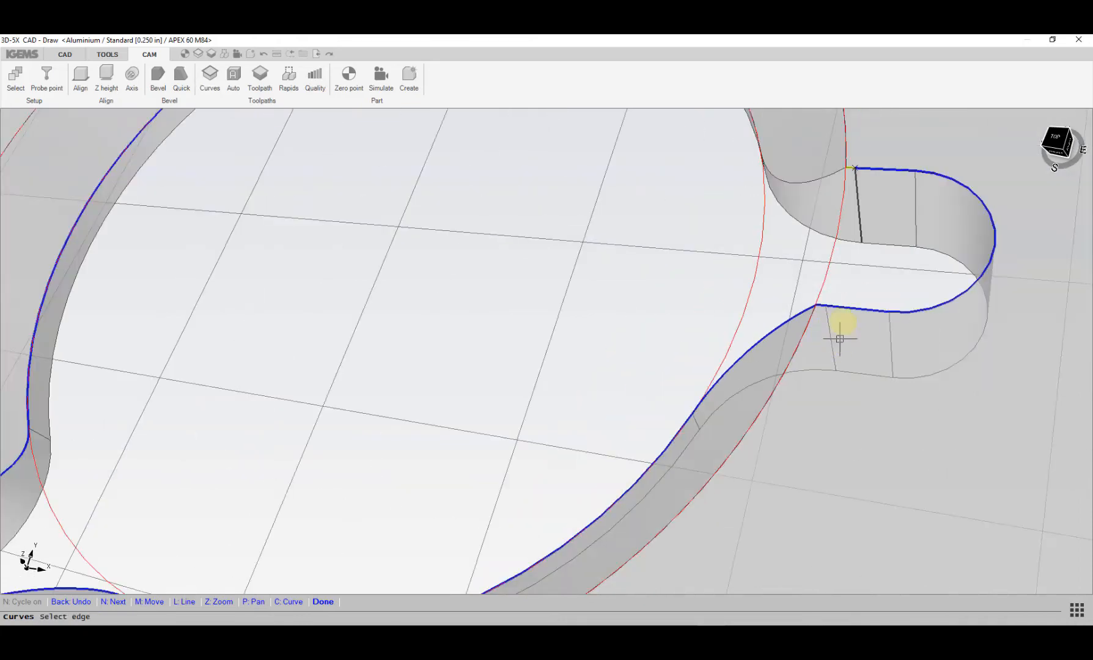
Step: Continue the curve from the right notch along the hole's upper-right inner edge back to the top-left notch
left_click(834, 175)
middle_click_drag(785, 210, 793, 459)
left_click(551, 361)
middle_click_drag(527, 361, 569, 493)
left_click(567, 475)
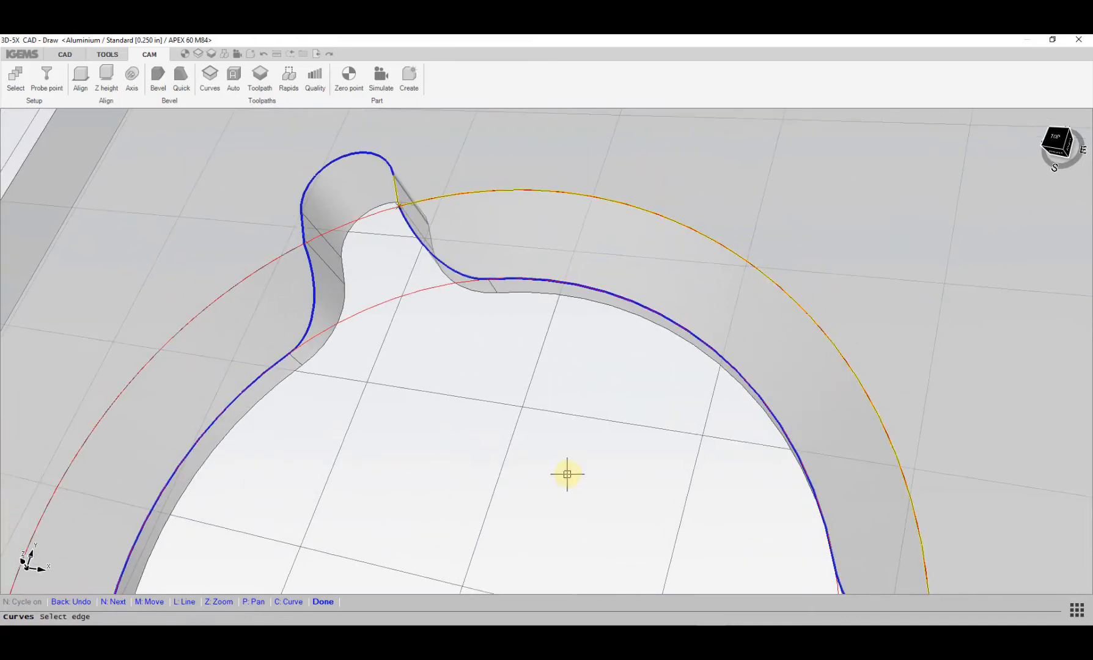
Step: Undo the outer bevel arc added to the curve between the top-left and right notches
left_click(567, 467)
scroll(400, 202, "up", 5)
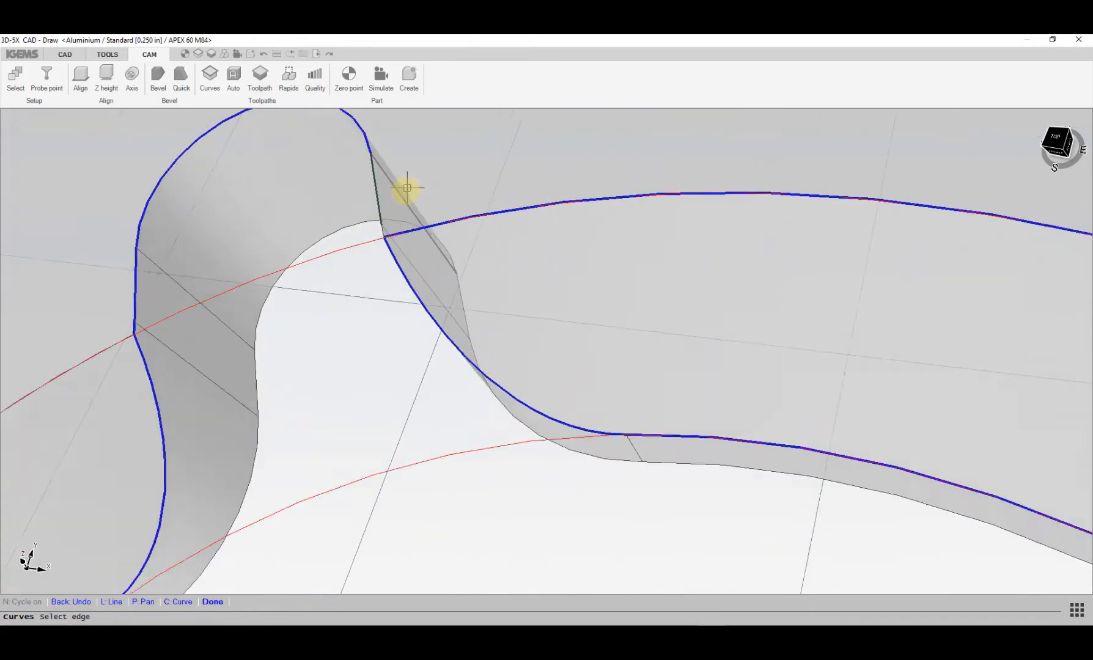
scroll(589, 319, "down", 6)
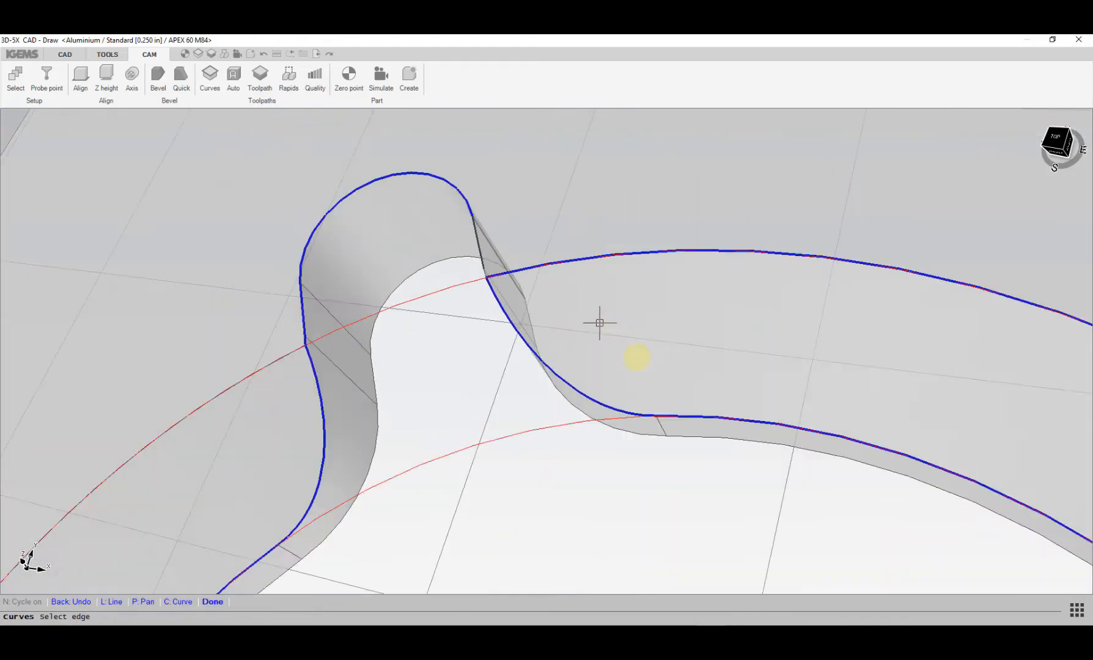
middle_click_drag(686, 376, 622, 288)
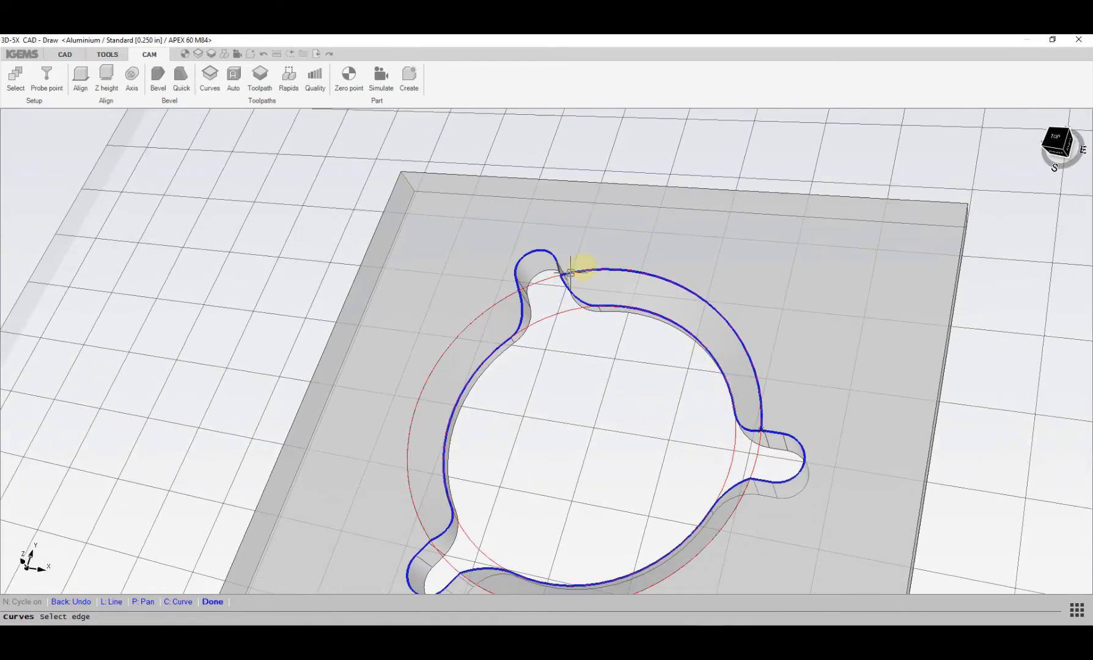
left_click(80, 606)
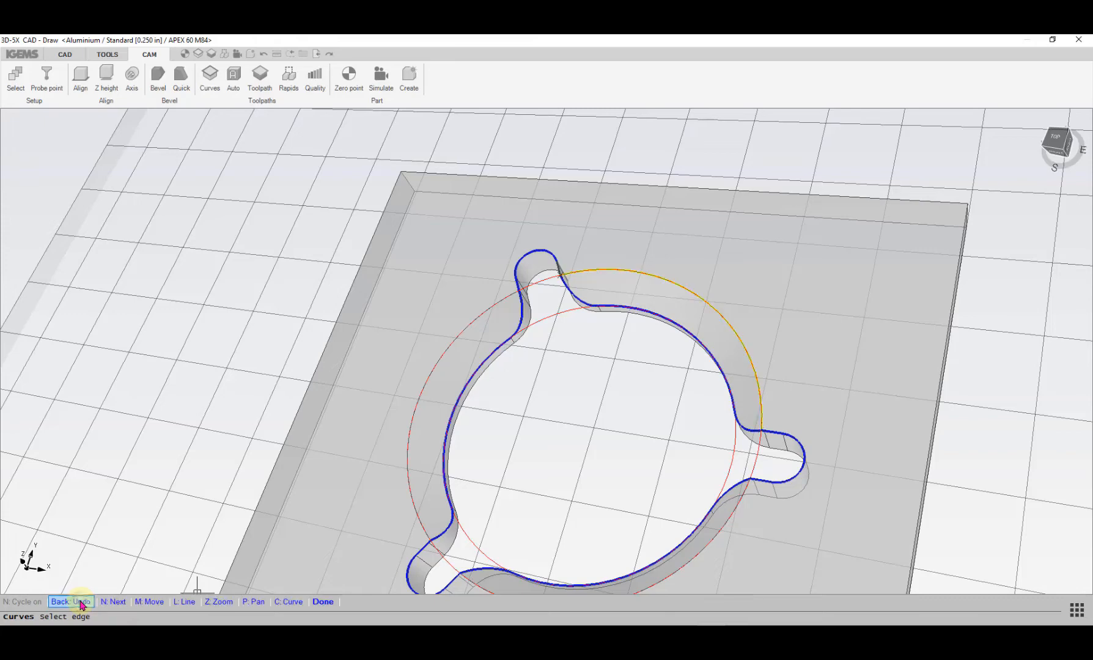
Step: Close the curve by adding the remaining short straight edges on the right side of the top-left notch
scroll(556, 244, "up", 5)
scroll(593, 296, "up", 3)
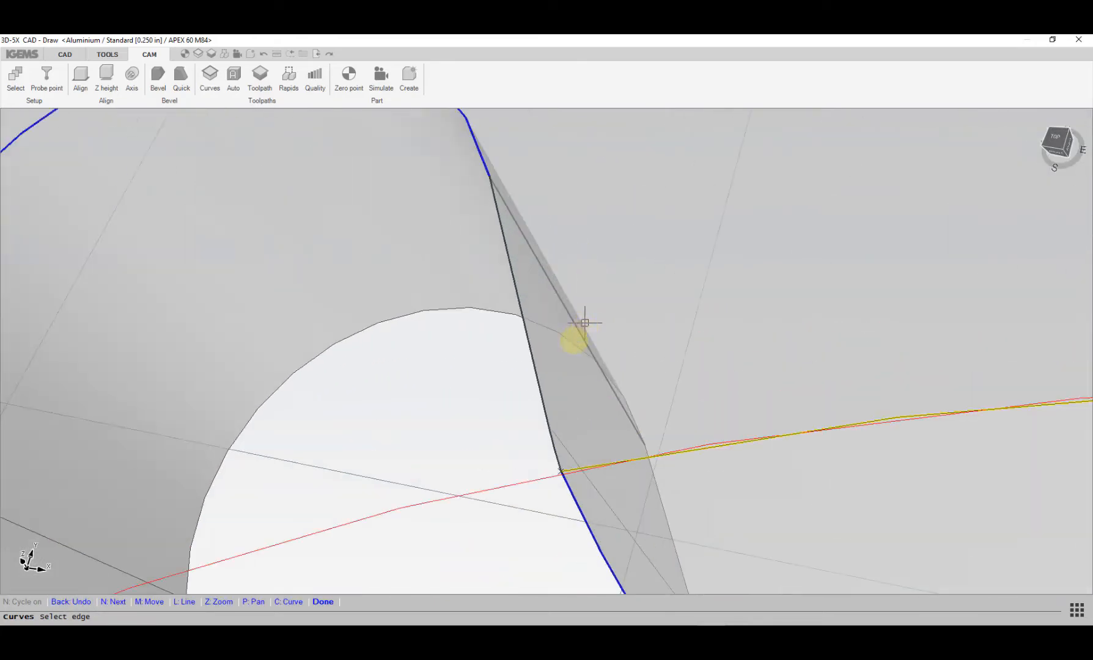
left_click(553, 450)
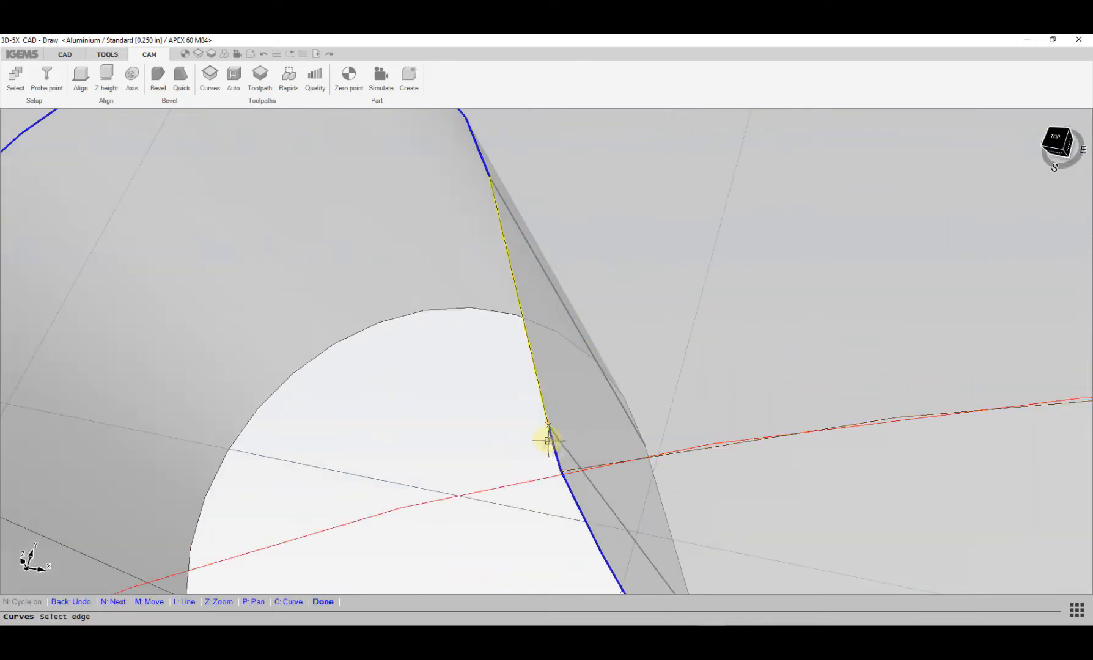
scroll(525, 422, "down", 5)
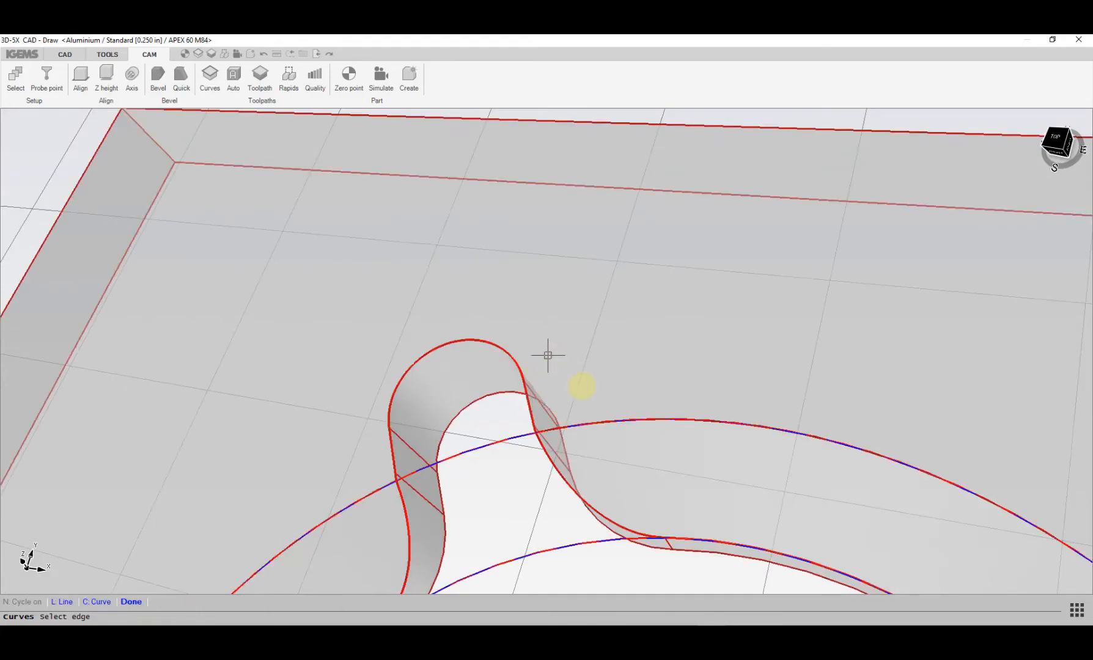
Step: Finish picking edges and select the third closed curve, which follows the notched hole outline, in the curve list
scroll(588, 430, "down", 7)
middle_click_drag(576, 459, 556, 369)
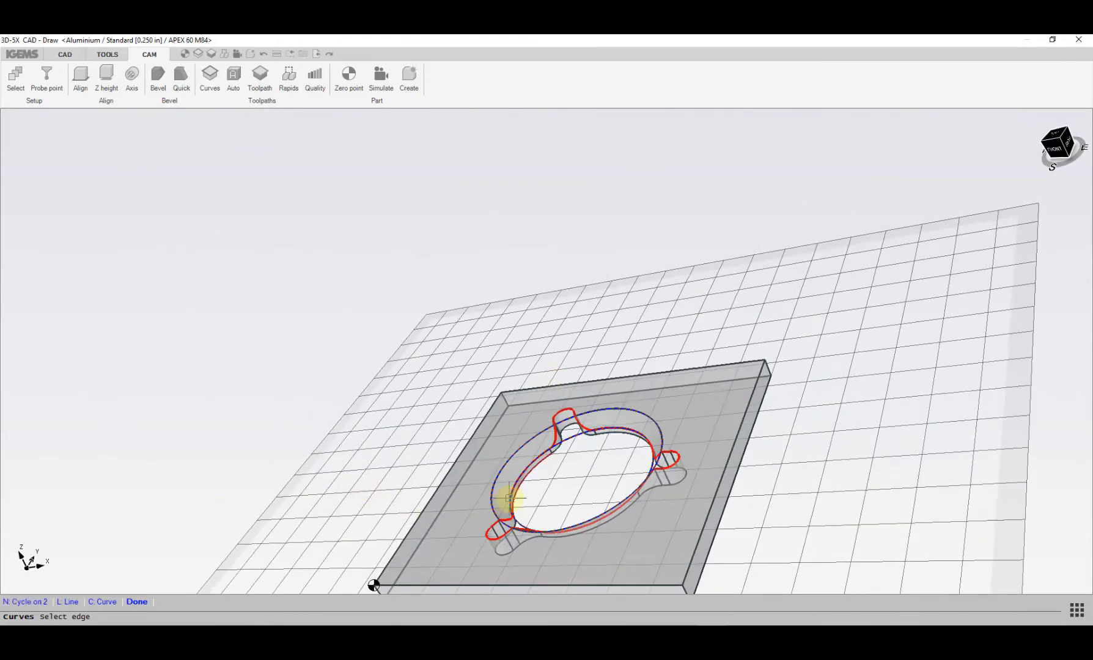
scroll(381, 362, "up", 4)
middle_click_drag(532, 529, 526, 422)
left_click(132, 602)
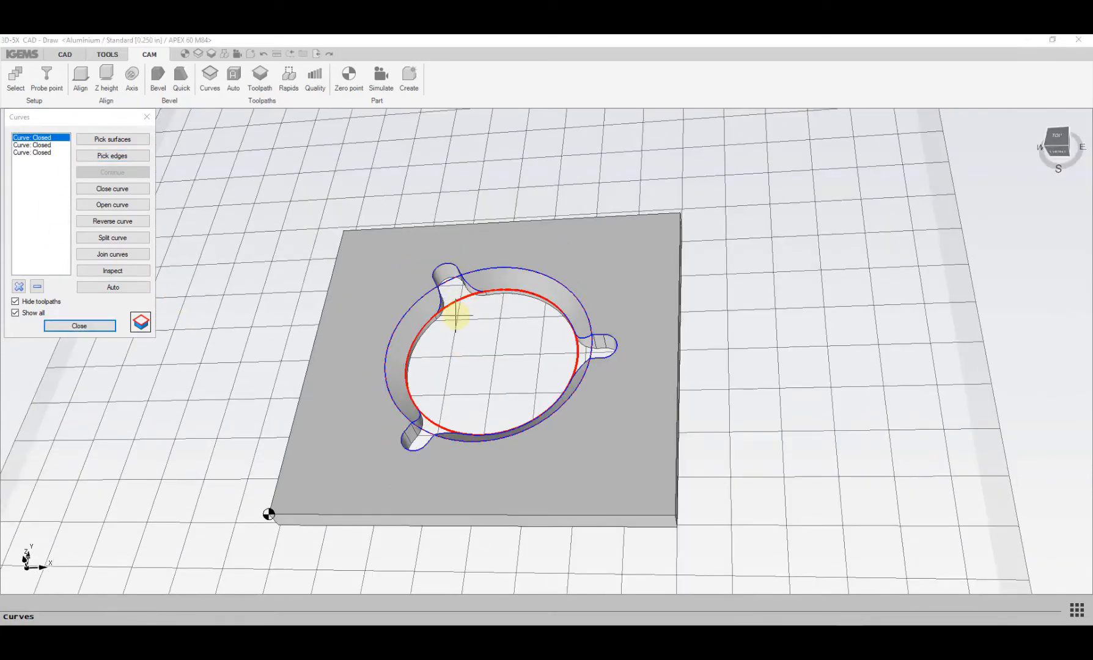
left_click(40, 145)
left_click(41, 152)
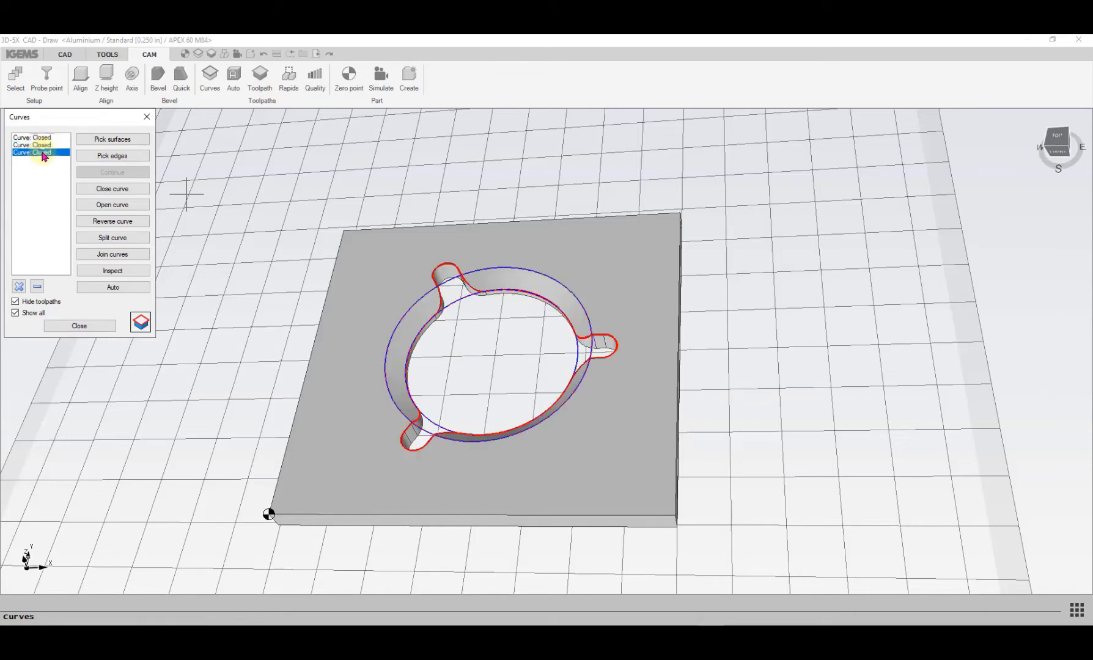
scroll(435, 285, "up", 2)
scroll(463, 269, "up", 2)
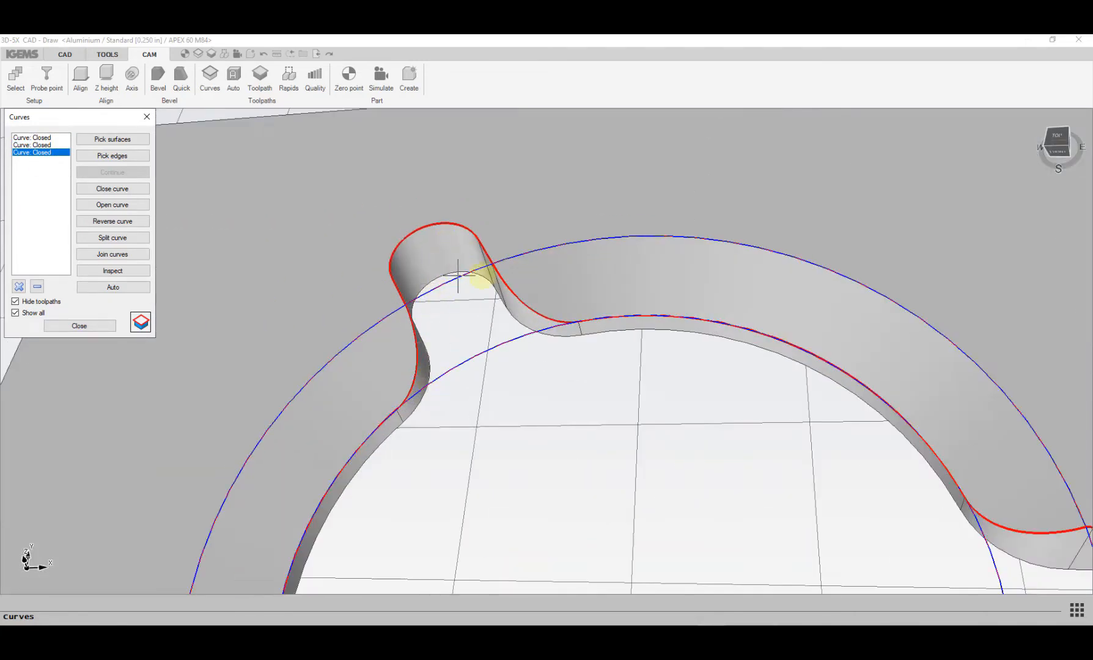
scroll(470, 256, "down", 2)
scroll(500, 356, "down", 2)
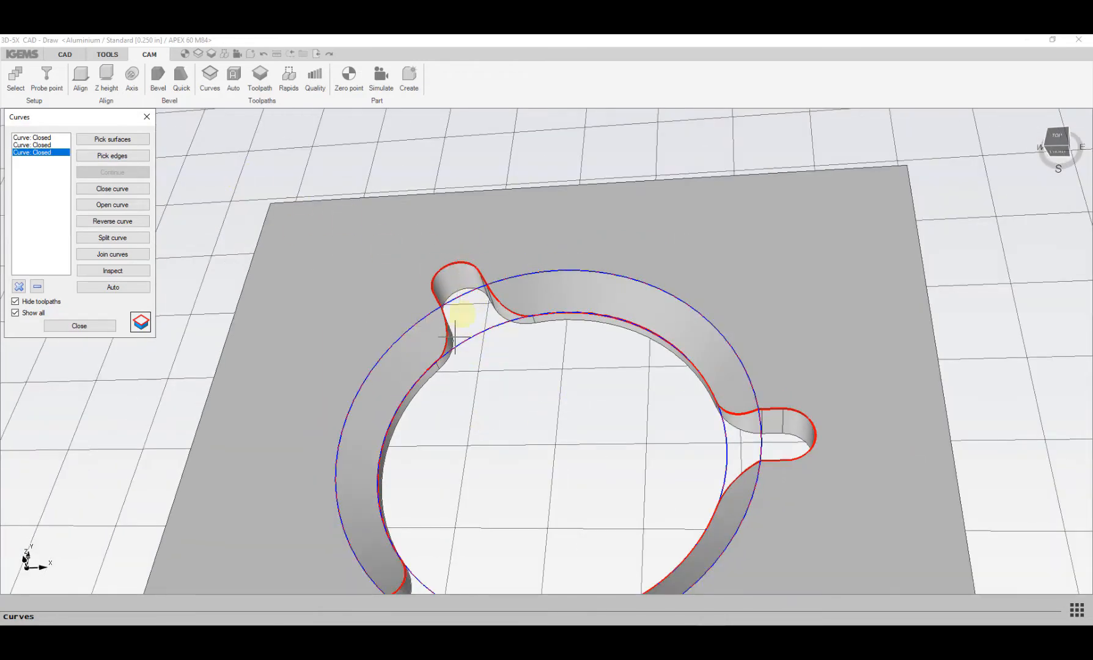
scroll(455, 281, "up", 3)
scroll(451, 269, "down", 4)
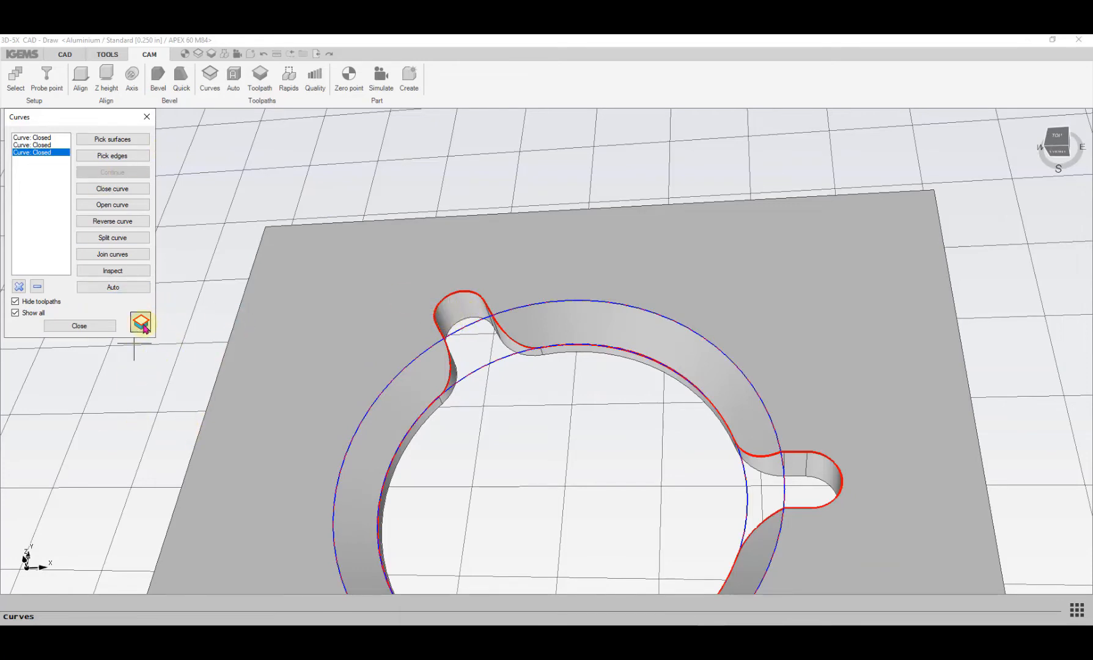
Step: Add a toolpath along the notched hole outline, starting on the left inner edge, without a lower curve and with a 0.2 in lead-in
left_click(144, 326)
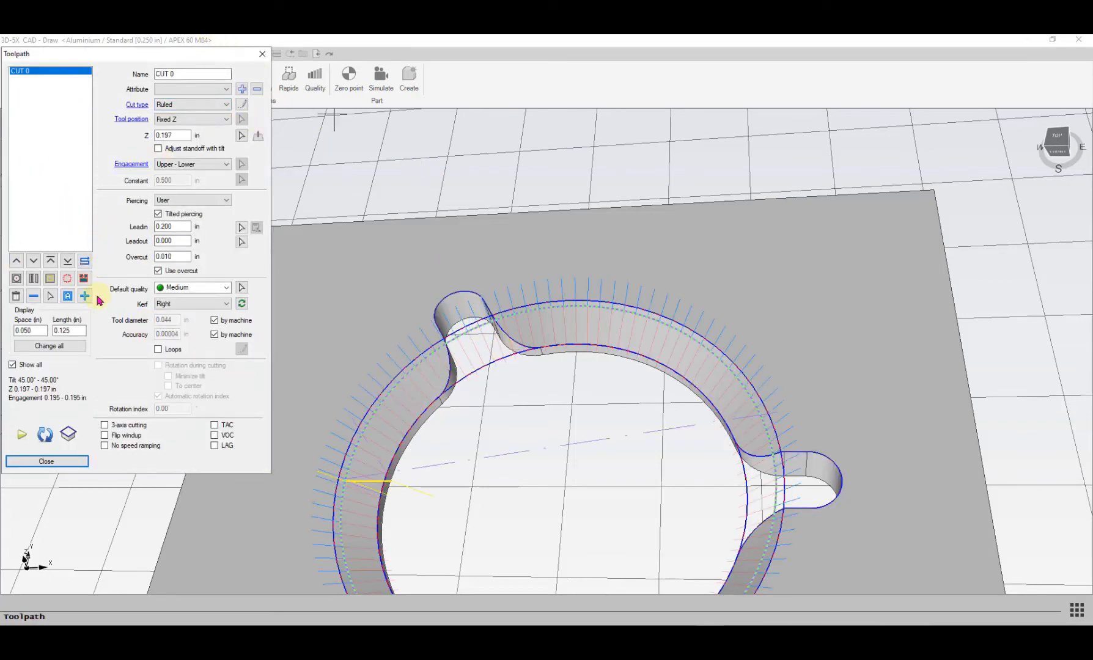
left_click(85, 297)
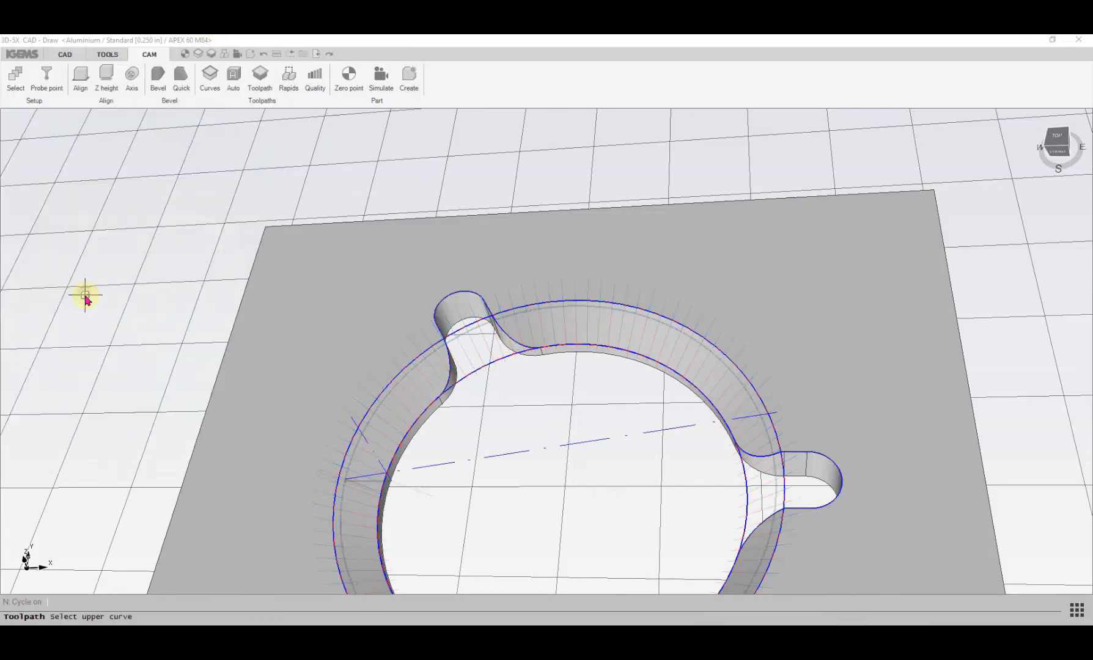
left_click(451, 299)
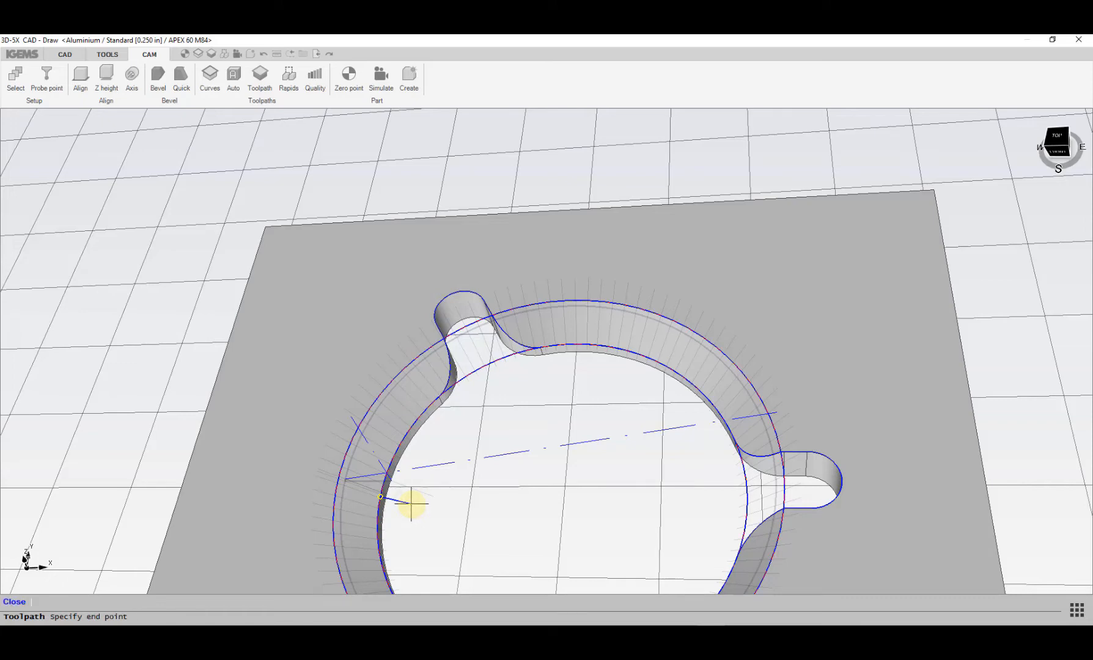
left_click(412, 503)
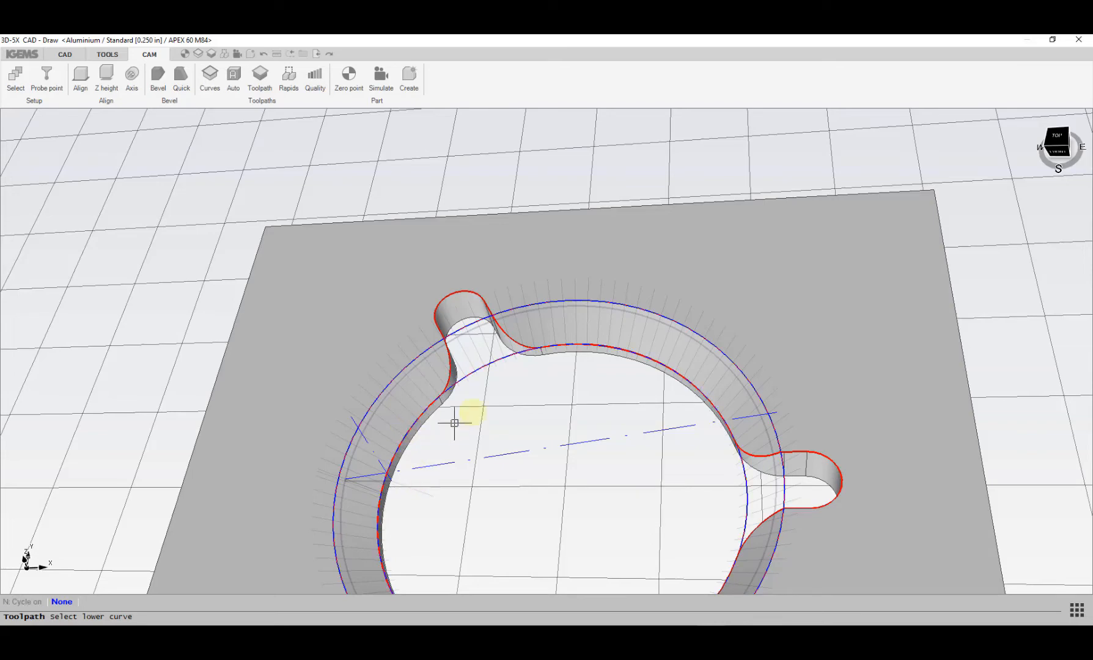
left_click(493, 453)
scroll(441, 470, "up", 3)
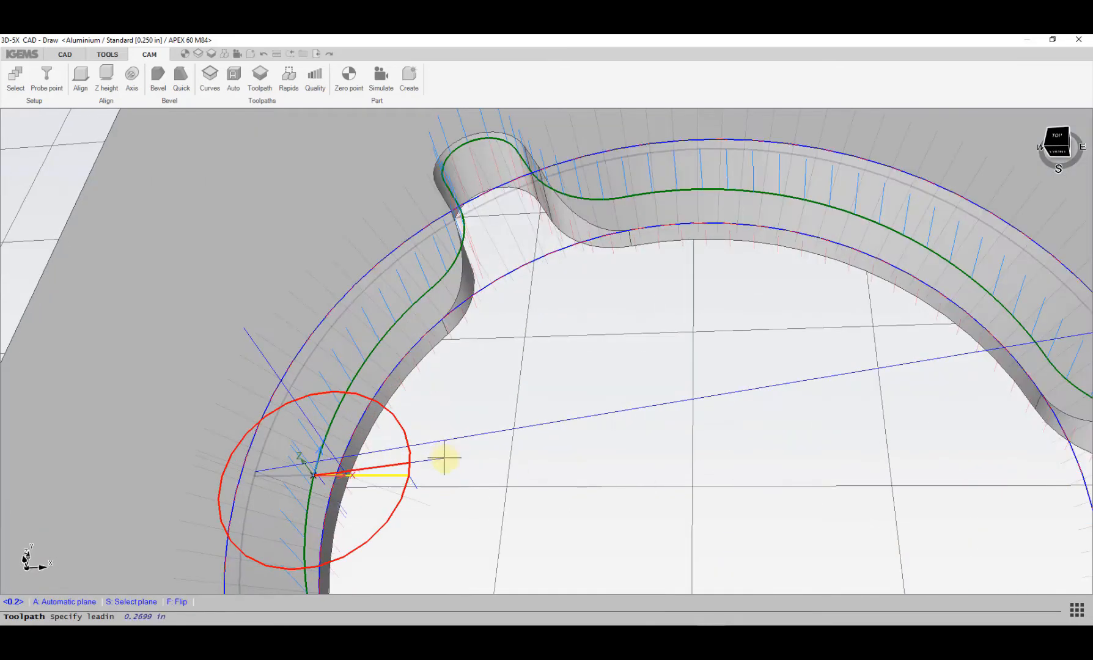
key("Return")
key("Return")
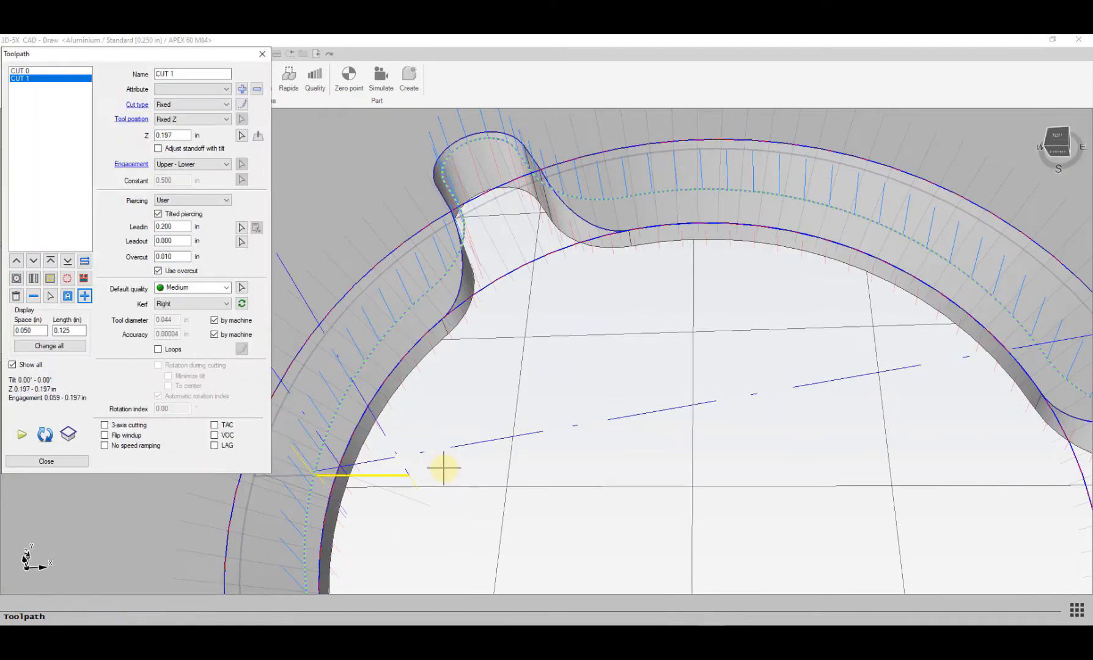
Step: Set the engagement of CUT 1 to Constant at 0.197 in, measured between the upper and lower edges of the top-left notch wall
scroll(444, 468, "down", 5)
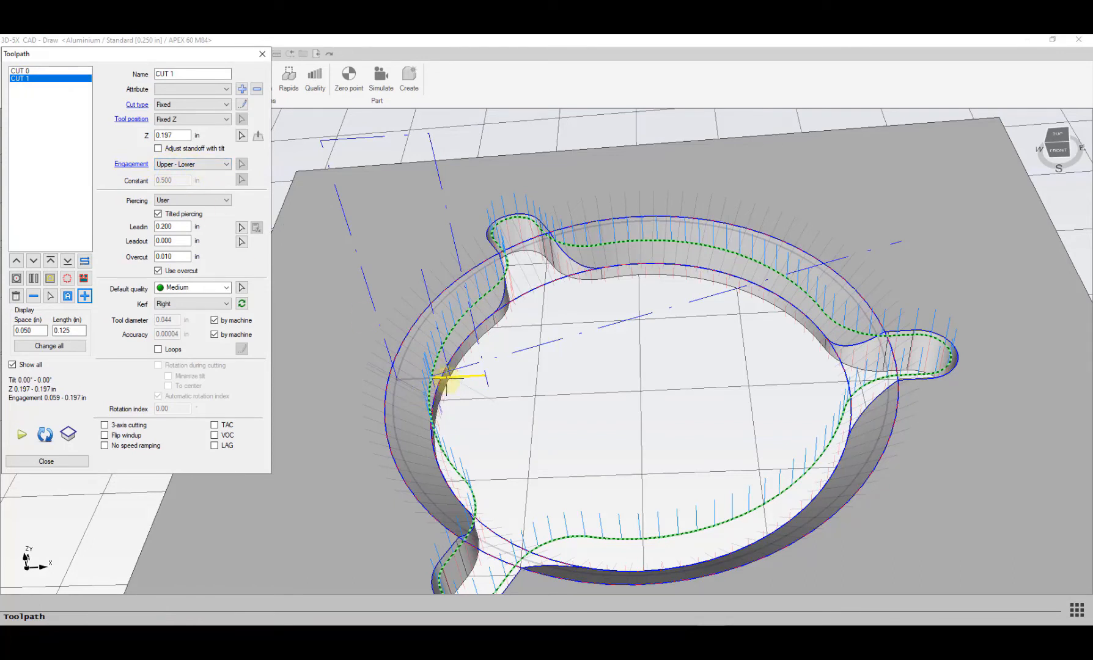
left_click(195, 167)
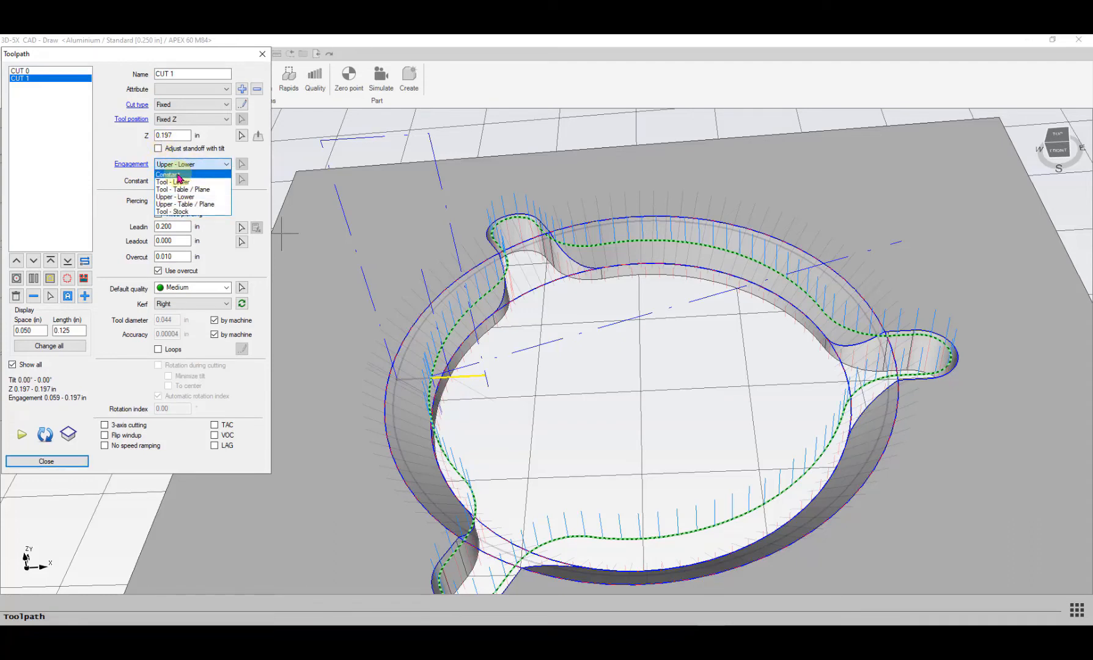
left_click(179, 175)
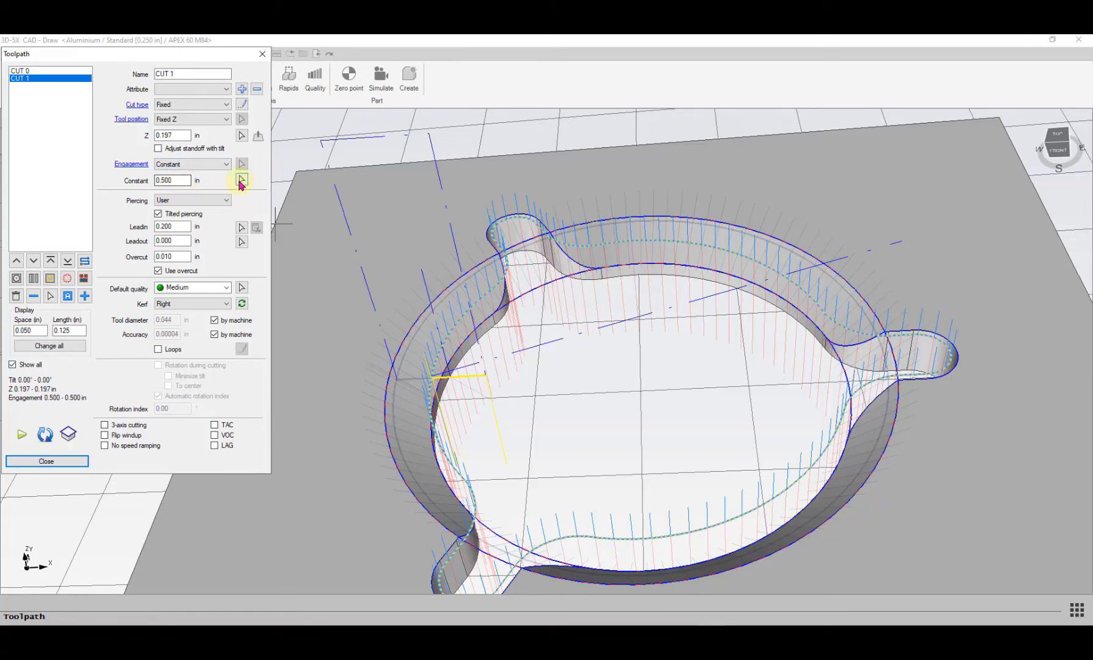
left_click(241, 180)
scroll(544, 214, "up", 3)
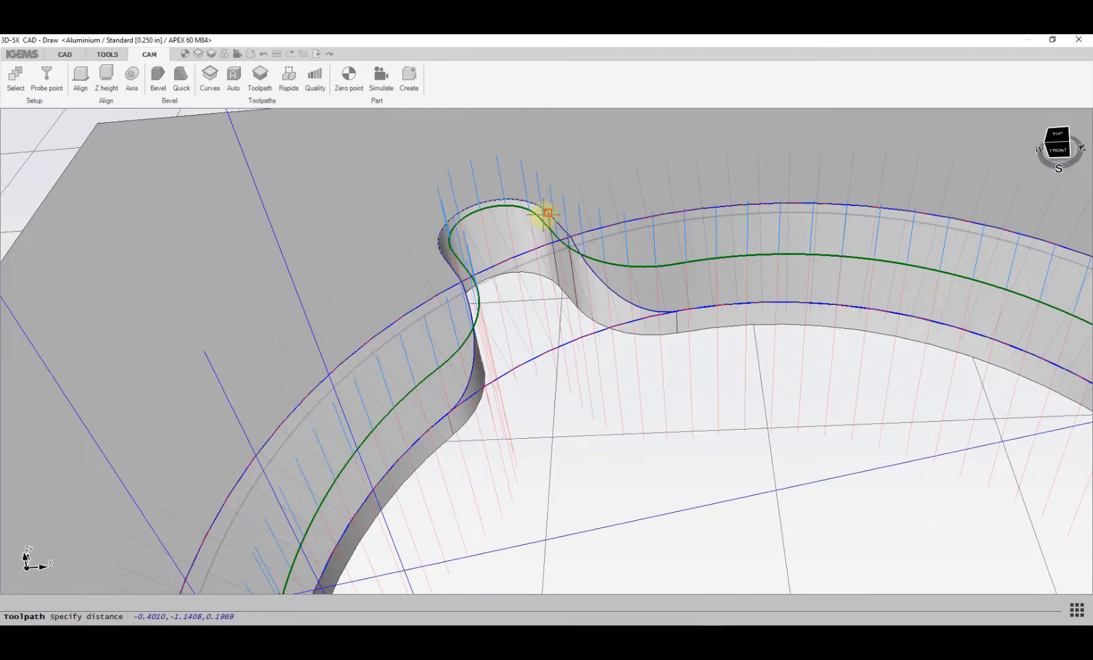
left_click(547, 213)
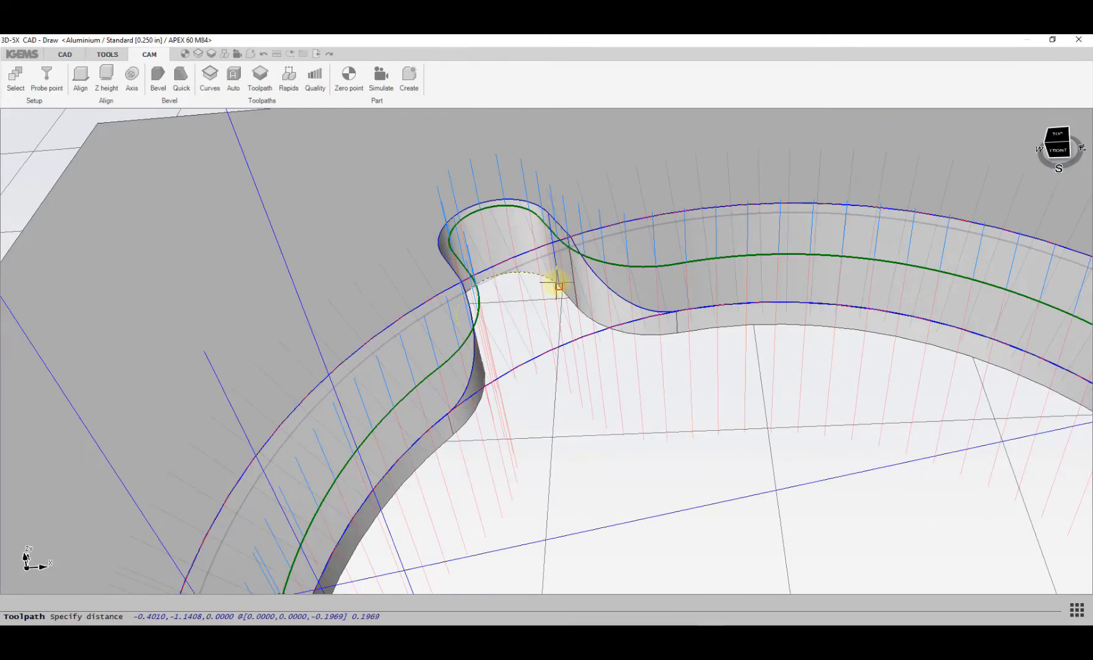
left_click(559, 286)
double_click(189, 181)
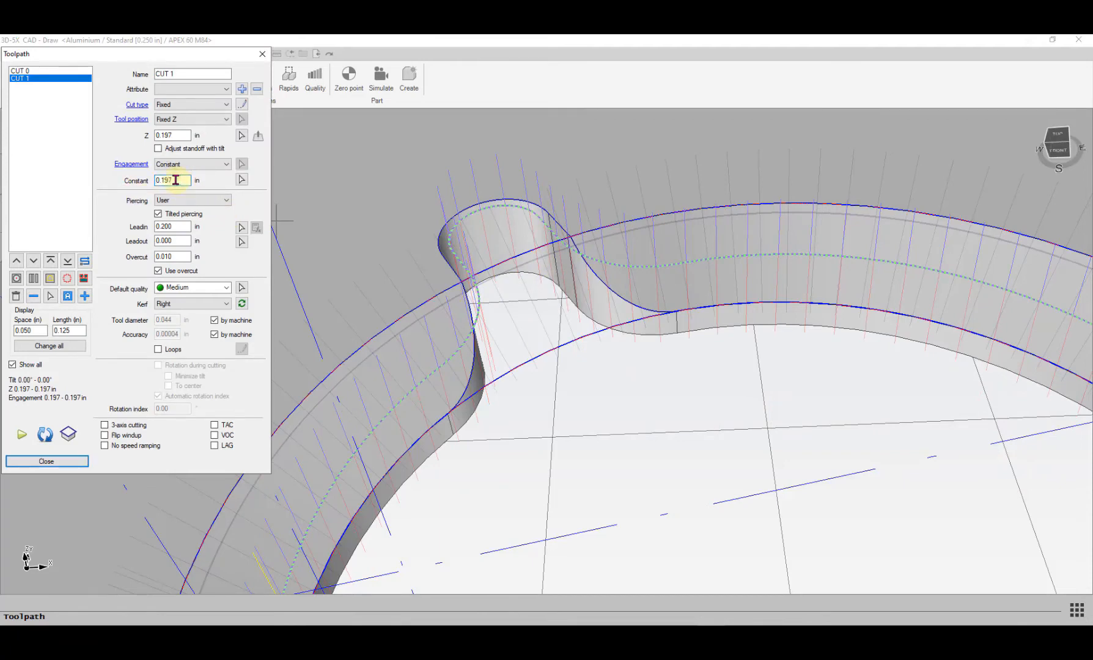
scroll(570, 266, "down", 4)
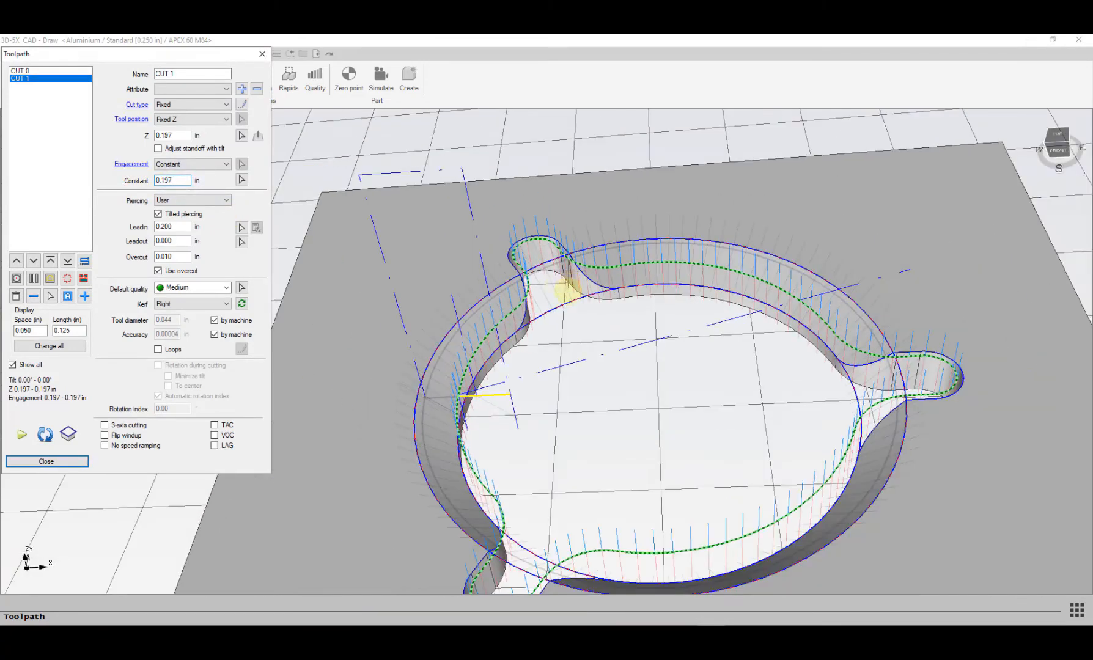
middle_click_drag(571, 292, 503, 265)
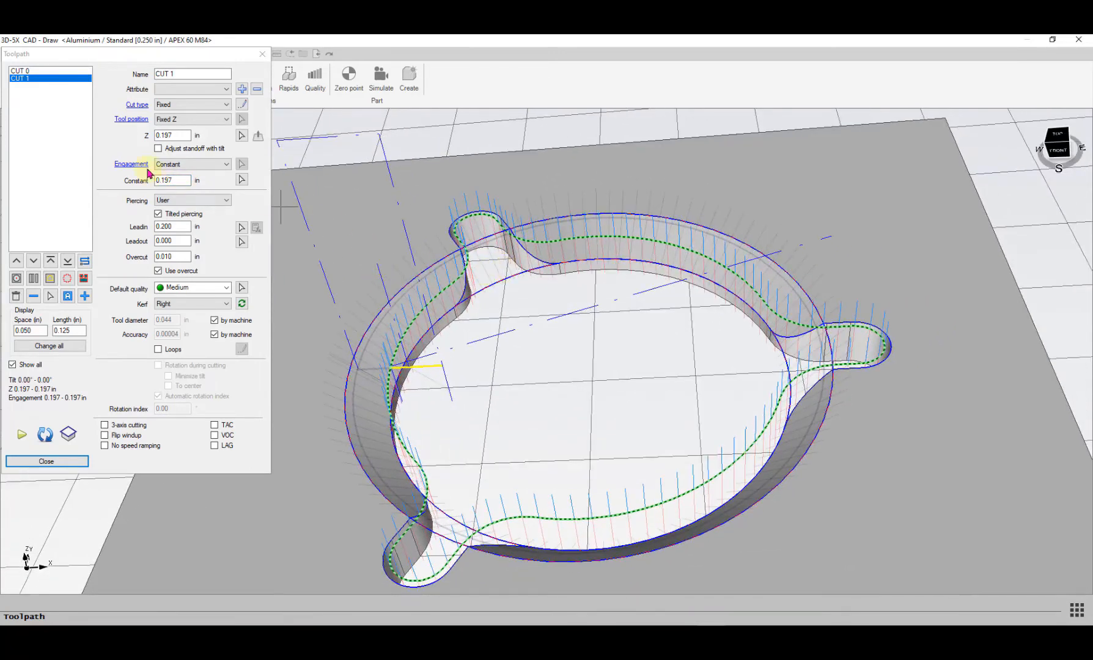
Step: Try the Upper - Table / Plane engagement on the bevel toolpath CUT 0, and return it to Upper - Lower
left_click(50, 91)
left_click(48, 72)
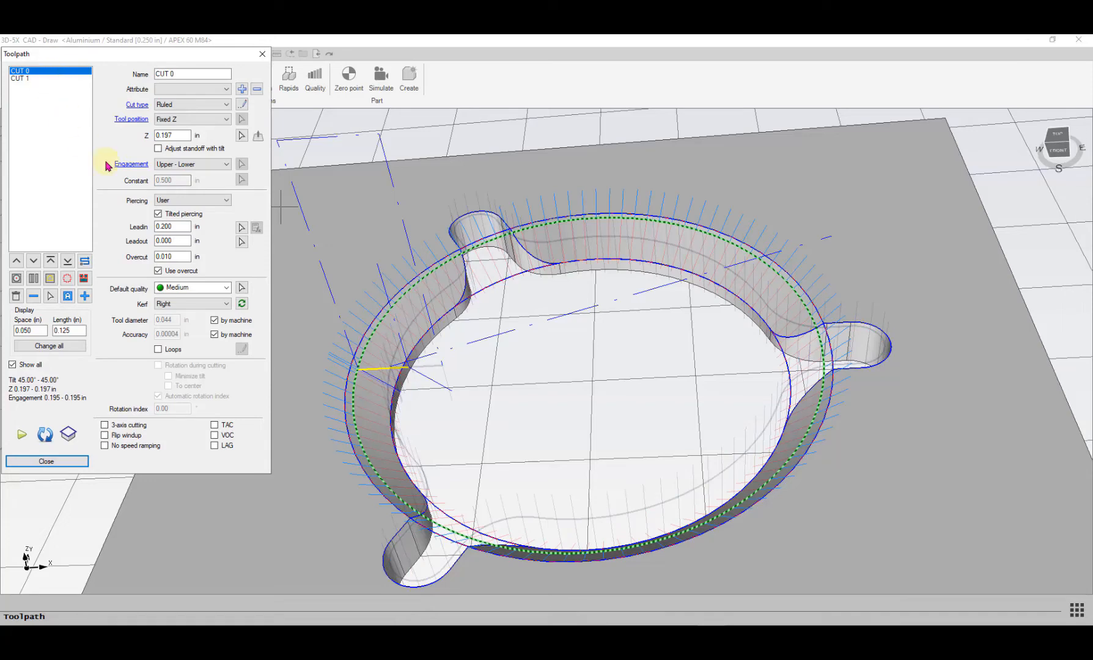
scroll(800, 293, "up", 4)
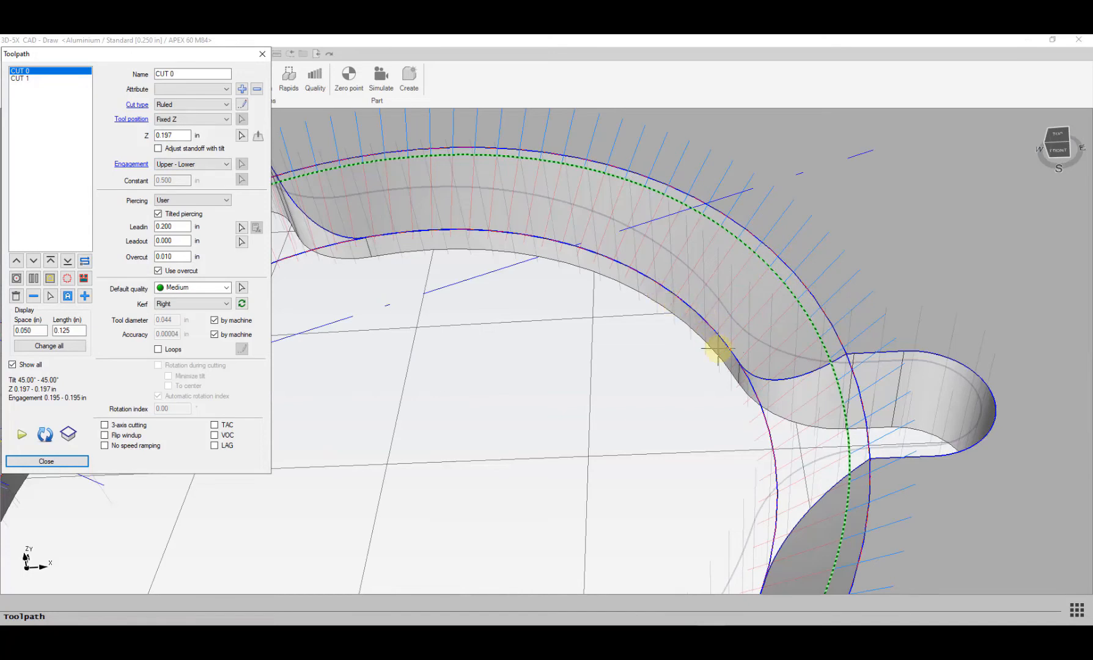
scroll(732, 350, "down", 1)
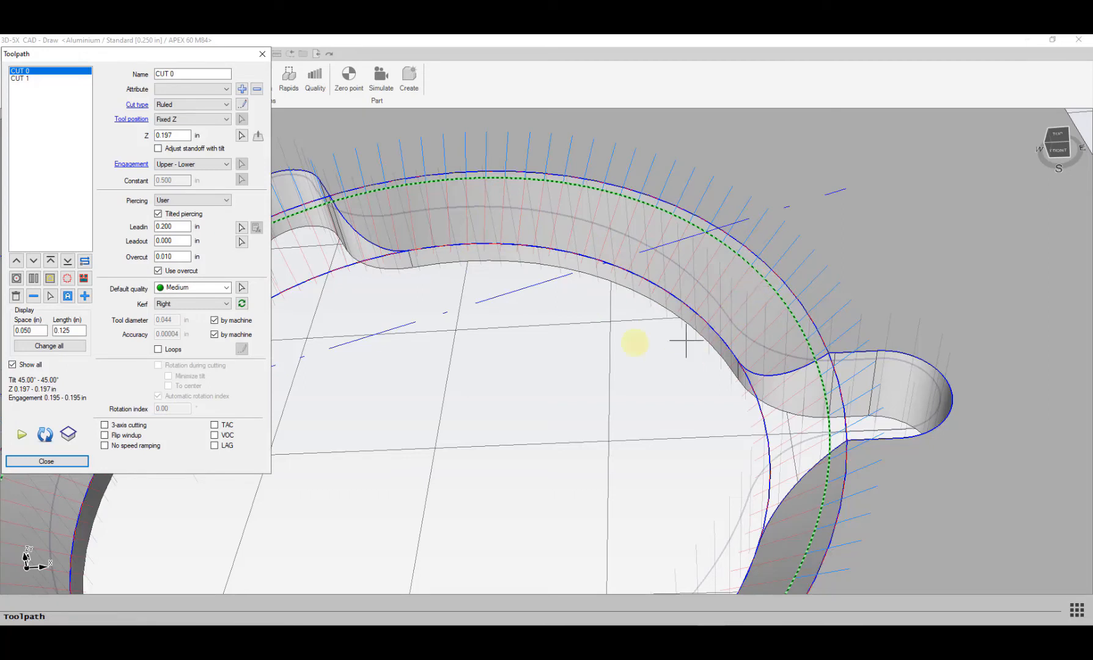
left_click(202, 172)
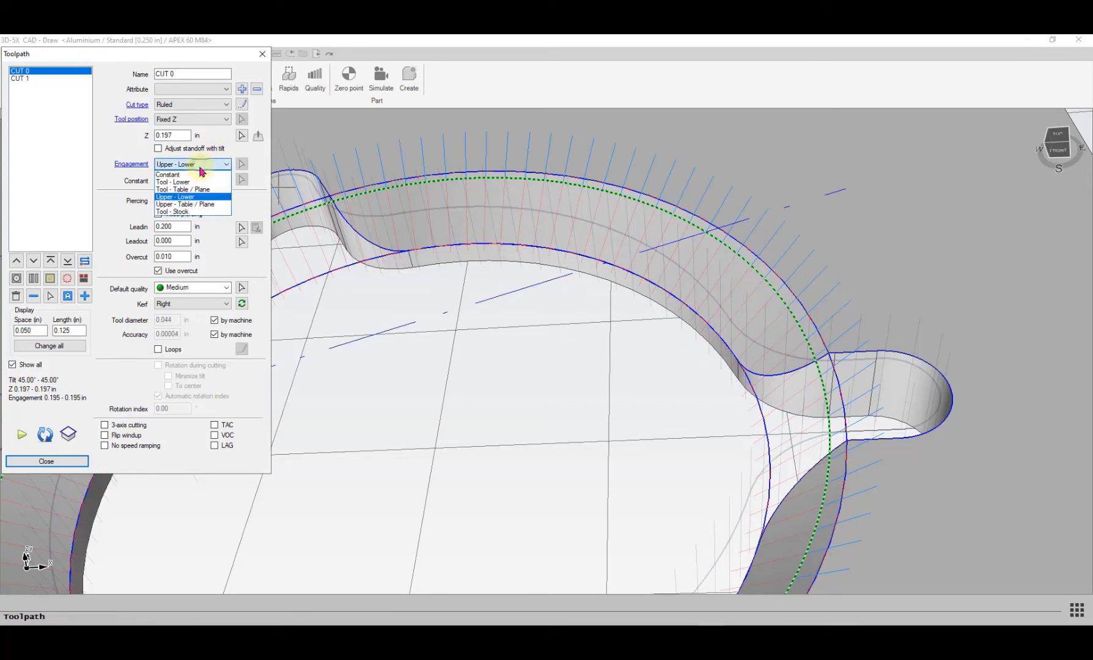
left_click(192, 205)
scroll(654, 325, "up", 2)
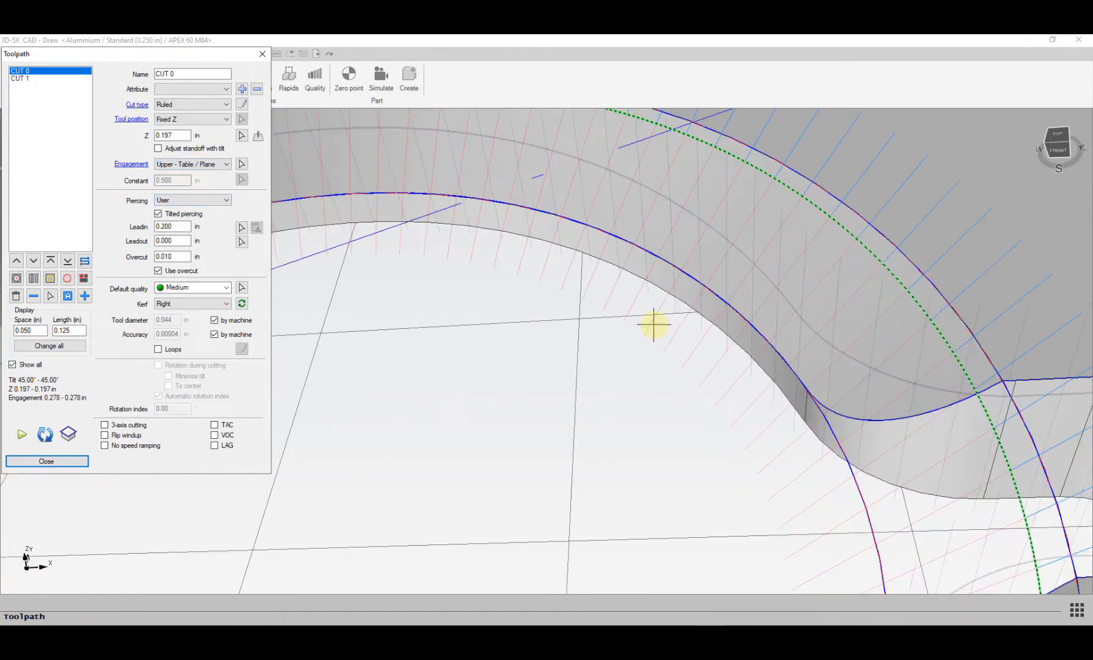
scroll(654, 325, "down", 2)
middle_click_drag(653, 325, 703, 244)
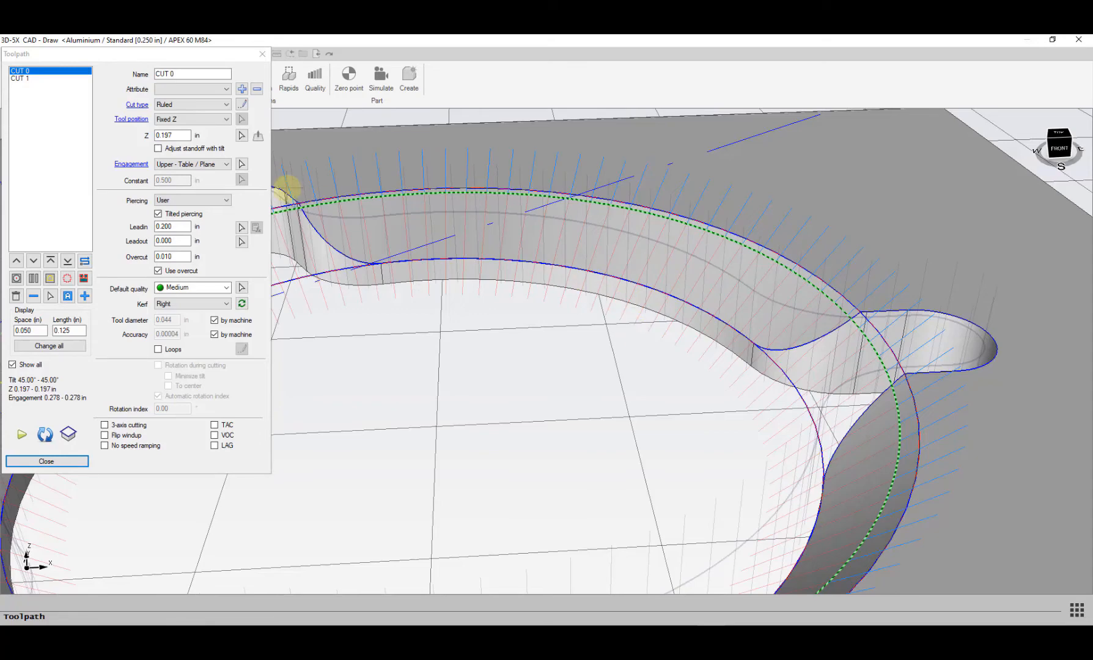
scroll(611, 313, "down", 3)
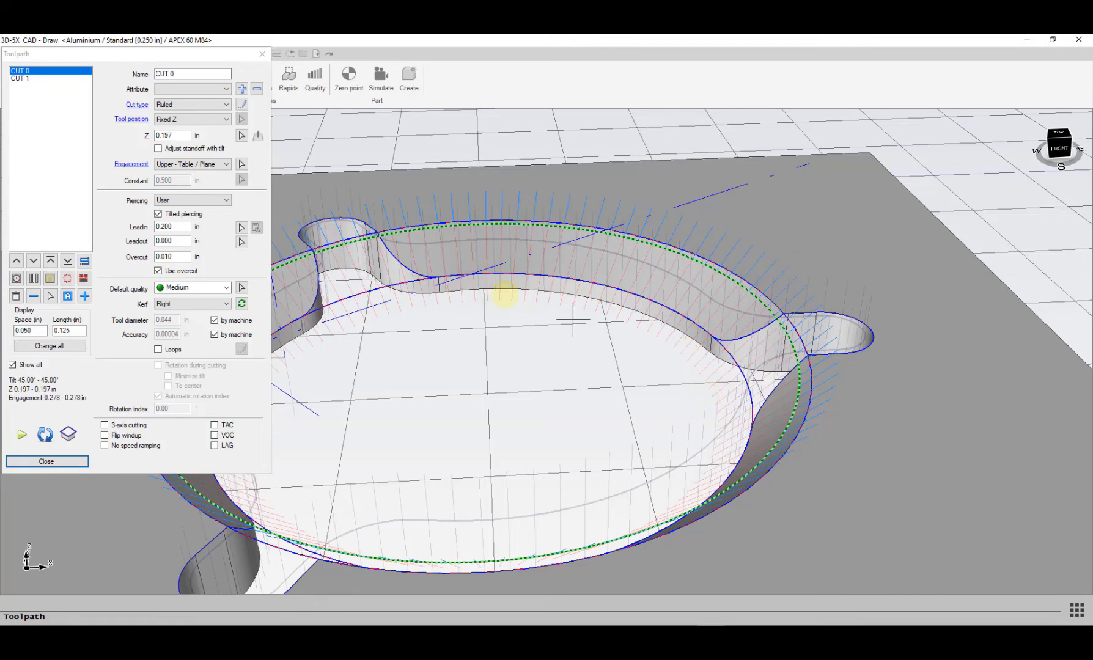
left_click(210, 164)
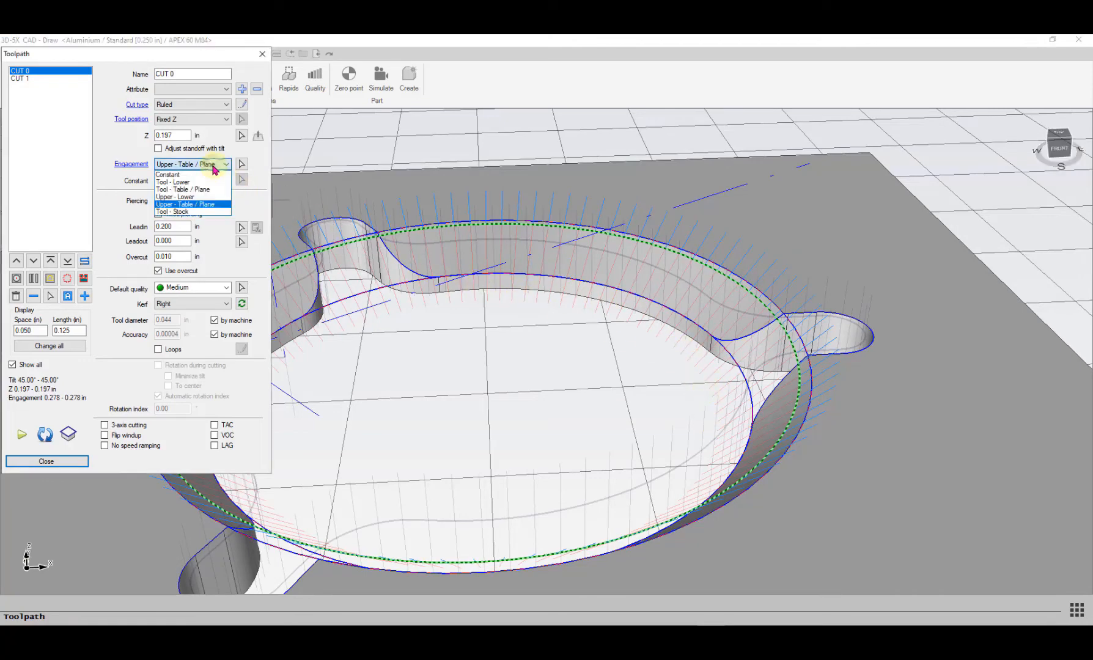
left_click(184, 197)
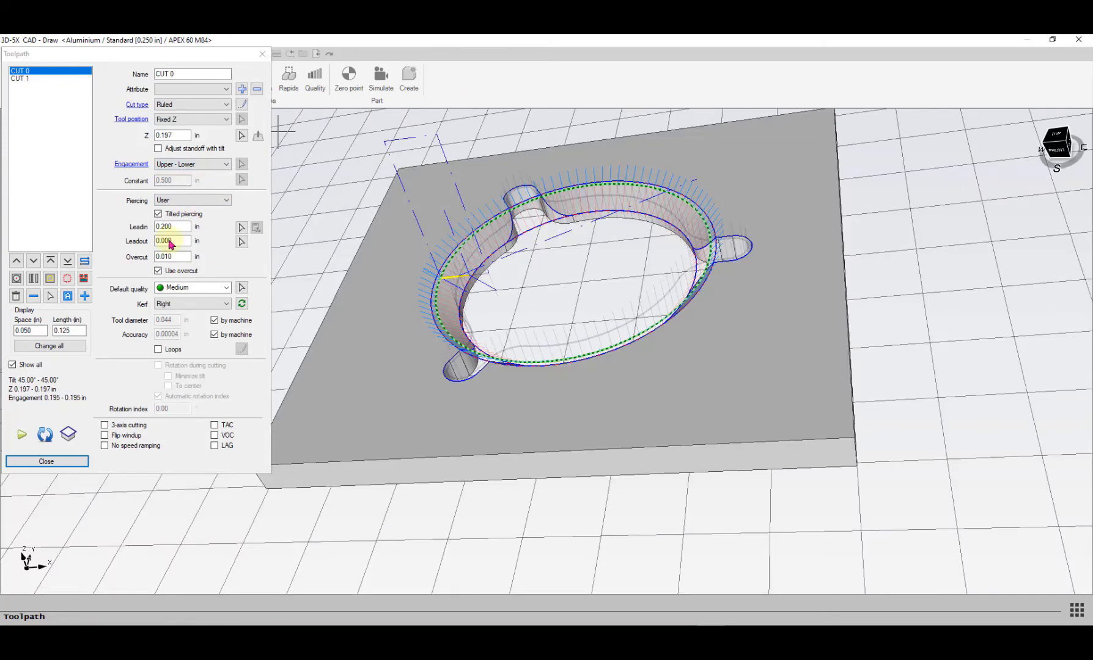
Step: Create a closed curve from the four outer edges of the plate's top face
left_click(69, 433)
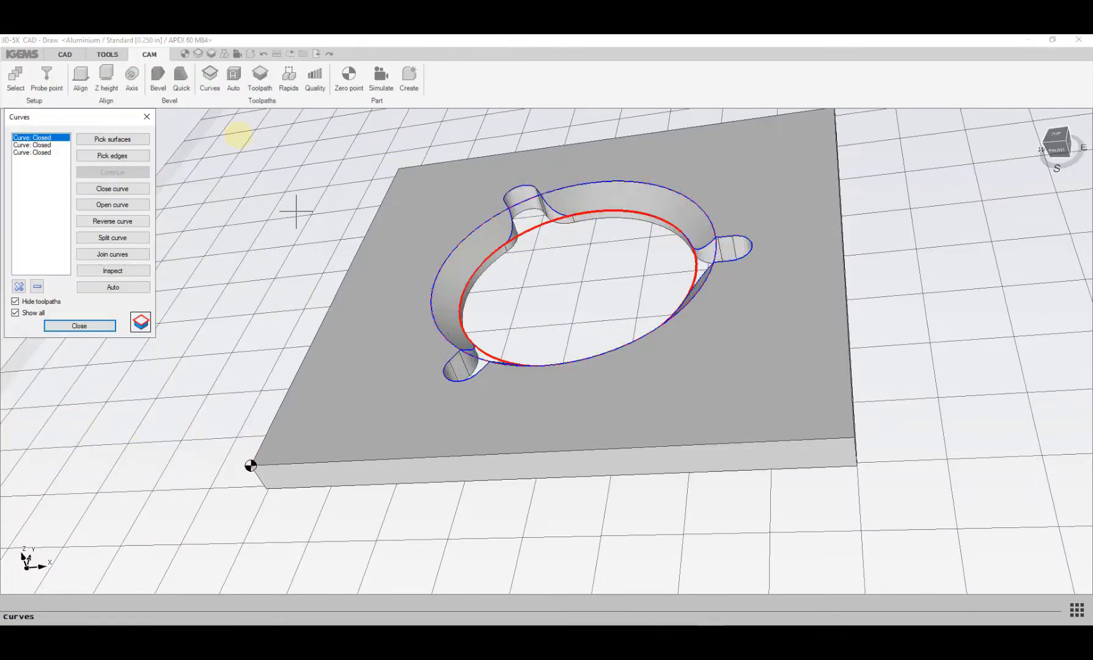
left_click(121, 158)
left_click(419, 454)
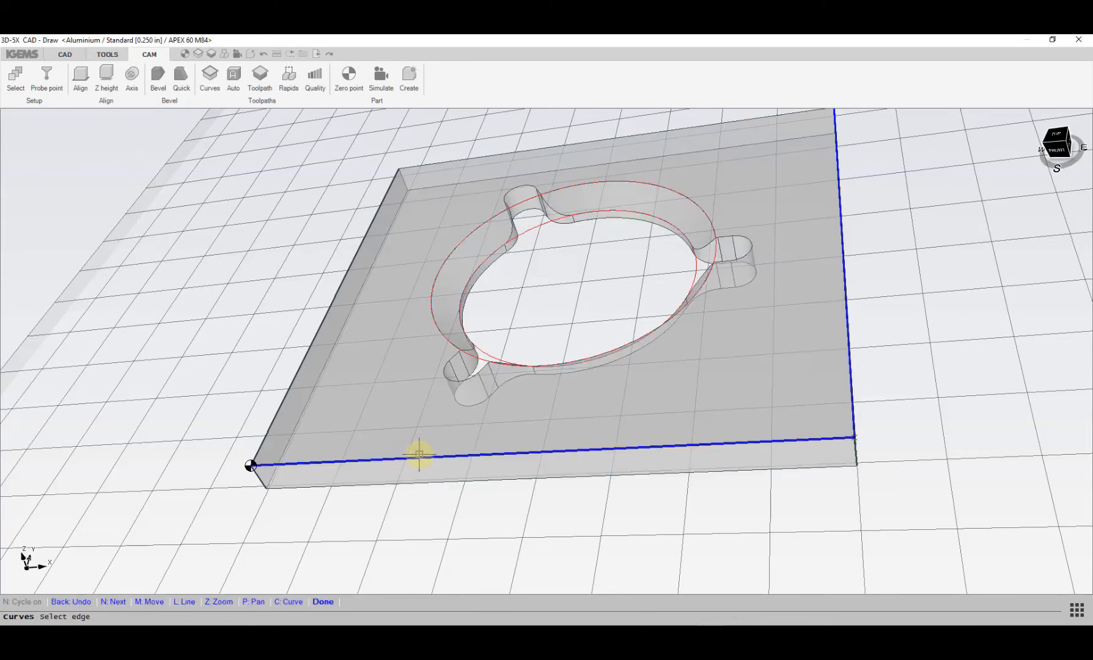
key("n")
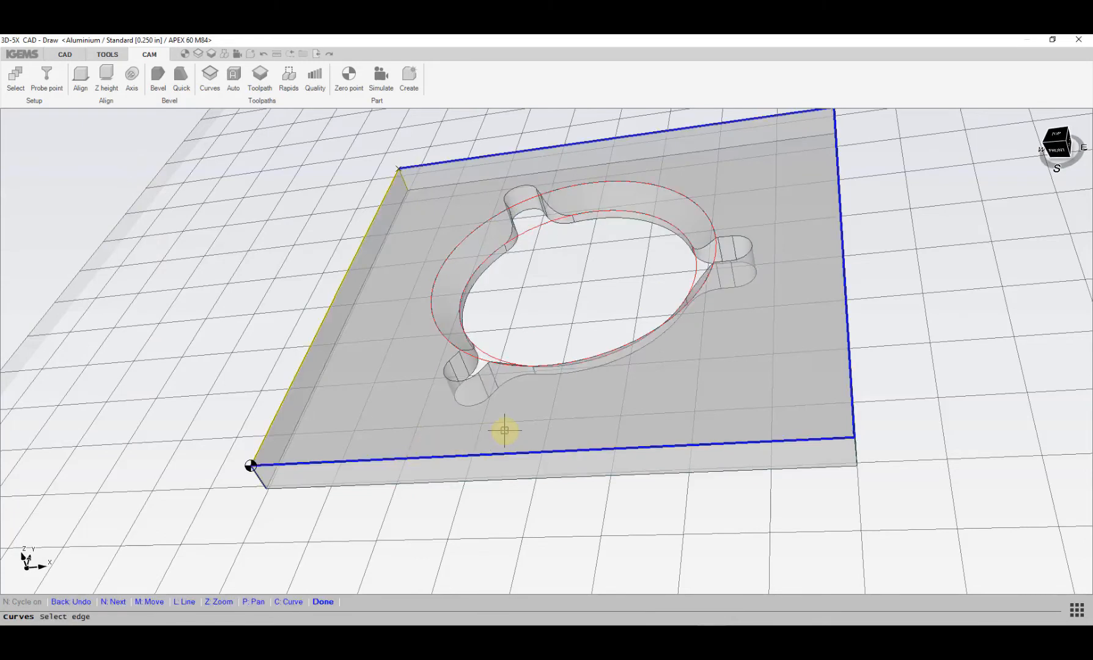
key("n")
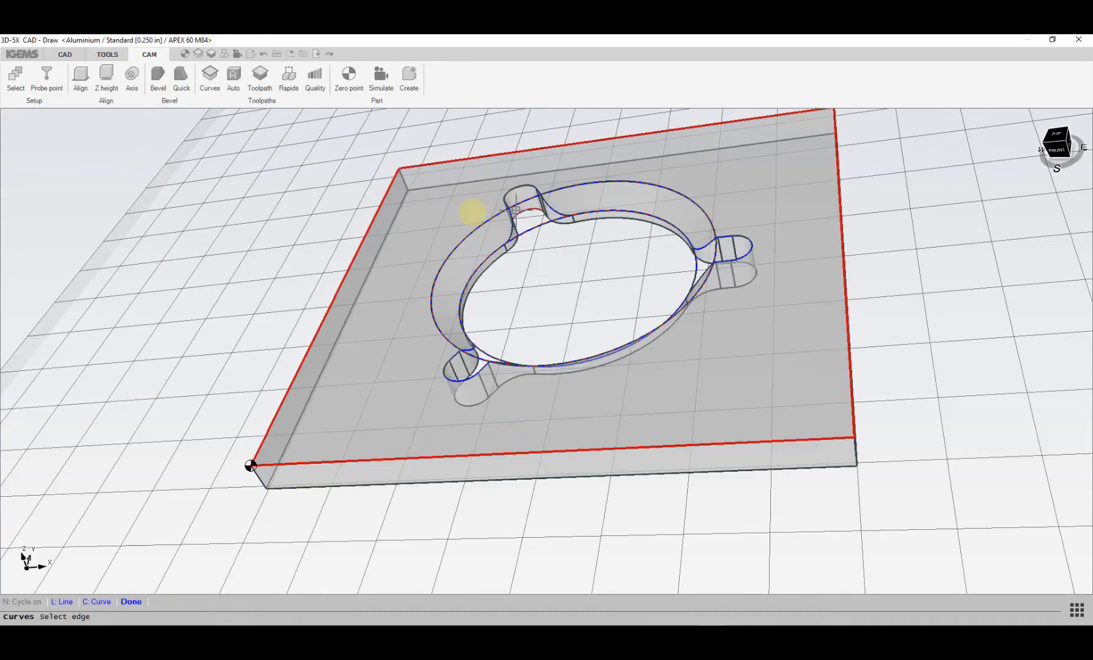
left_click(133, 602)
Step: Add a toolpath along the plate's outer contour, starting at the front-left corner along the front edge, without a lower curve and with a 0.2 in lead-in
left_click(141, 323)
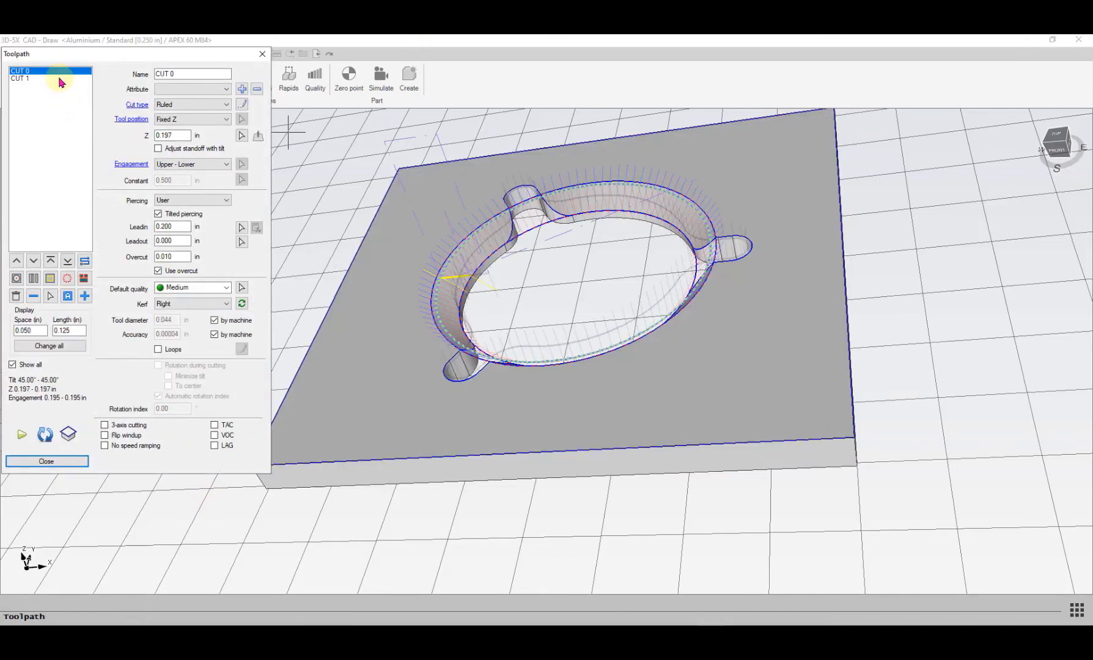
left_click(60, 82)
left_click(85, 296)
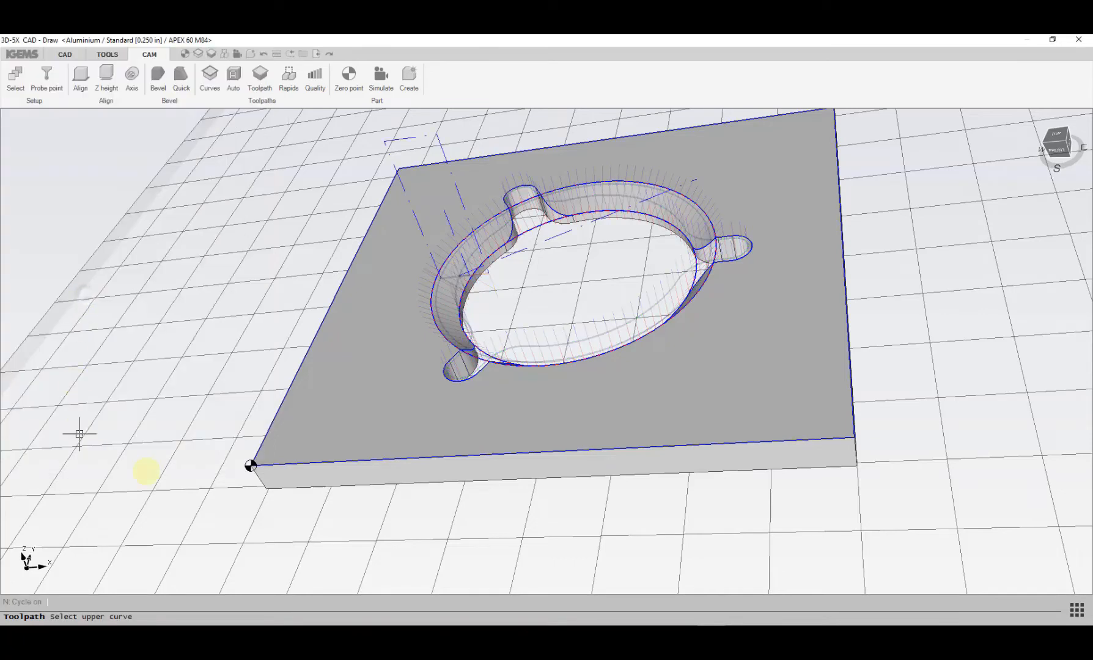
left_click(291, 462)
left_click(239, 474)
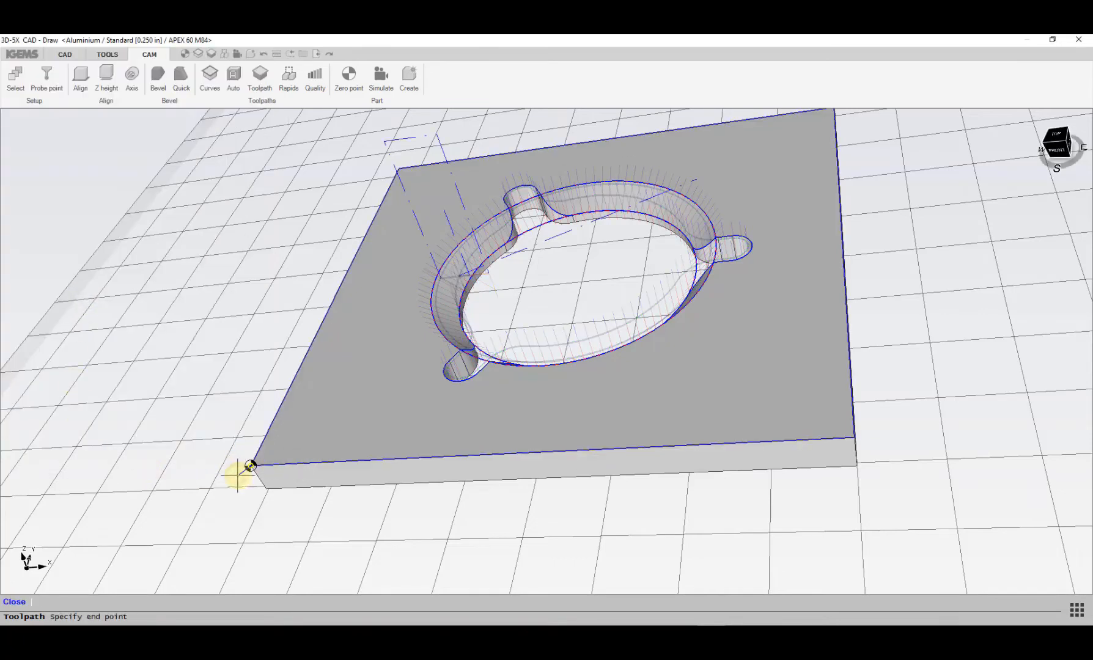
left_click(237, 475)
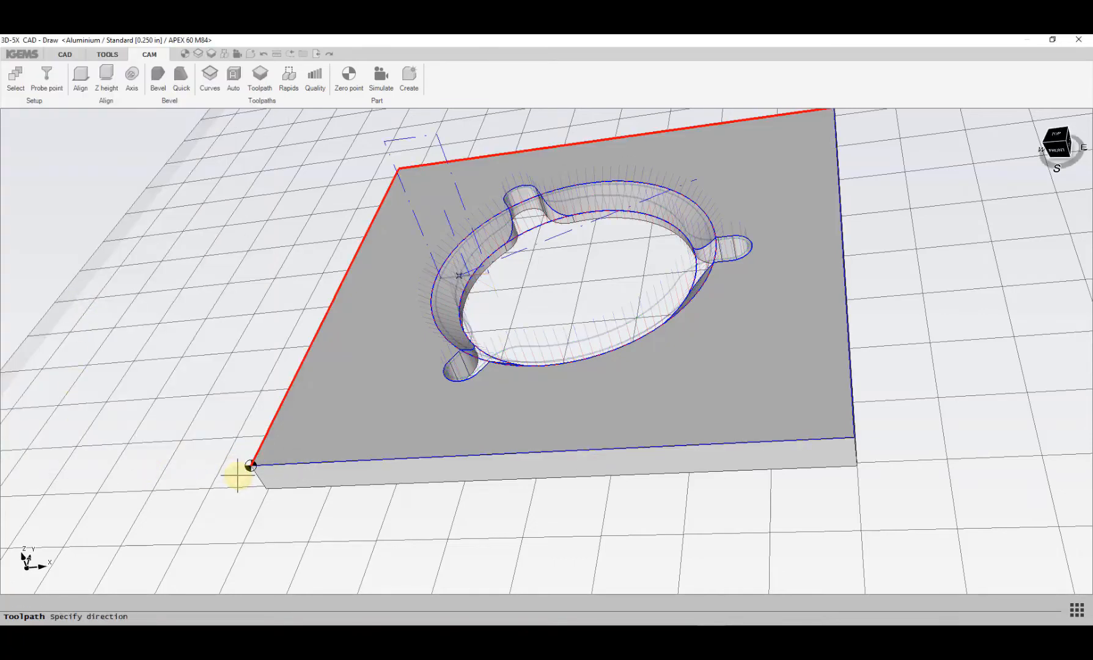
left_click(325, 489)
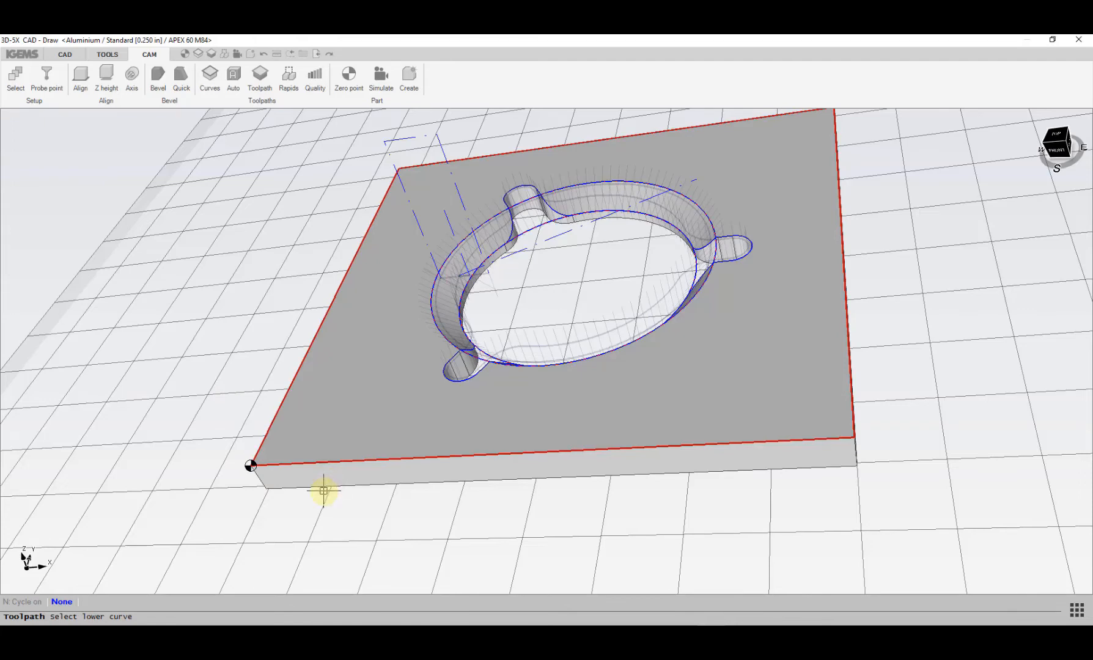
left_click(324, 491)
scroll(244, 489, "up", 3)
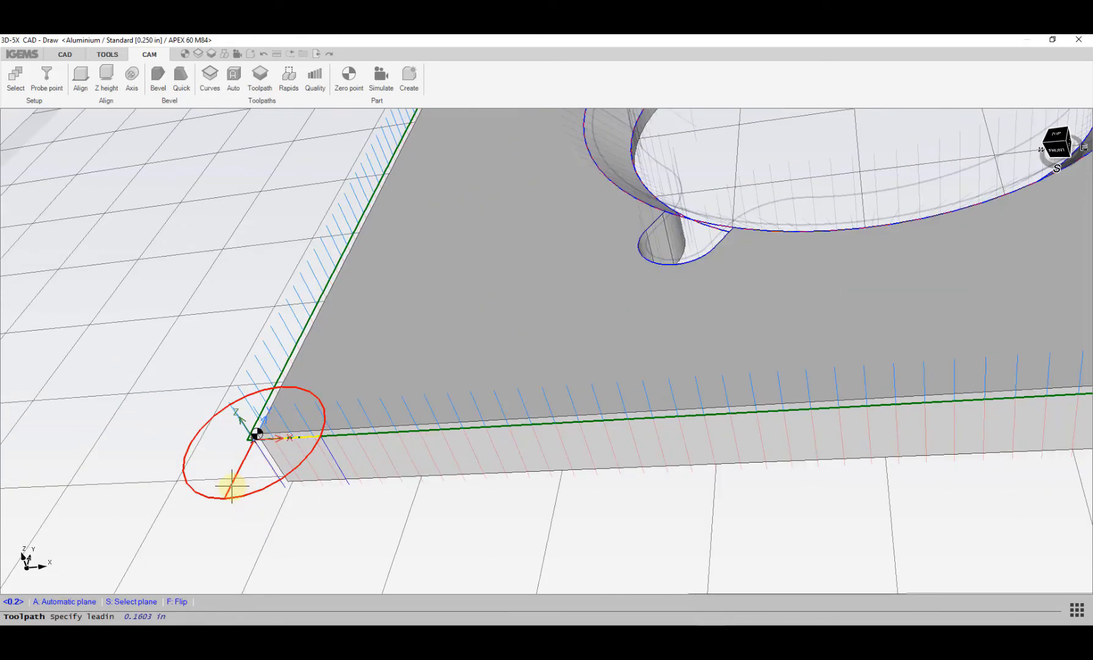
left_click(183, 447)
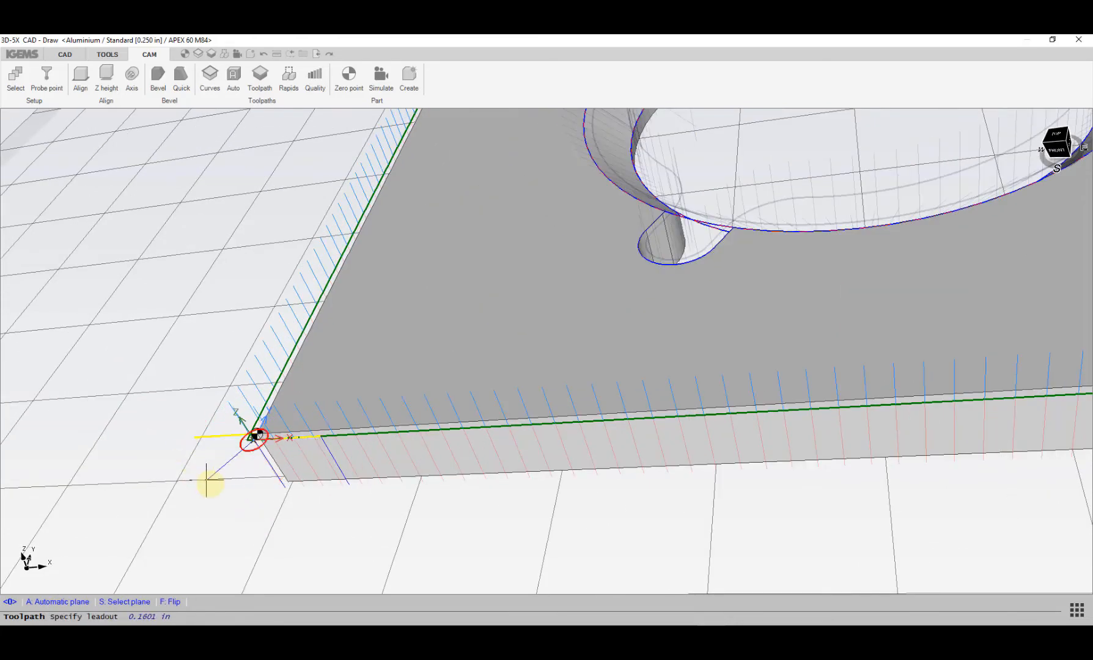
left_click(229, 492)
scroll(464, 419, "up", 3)
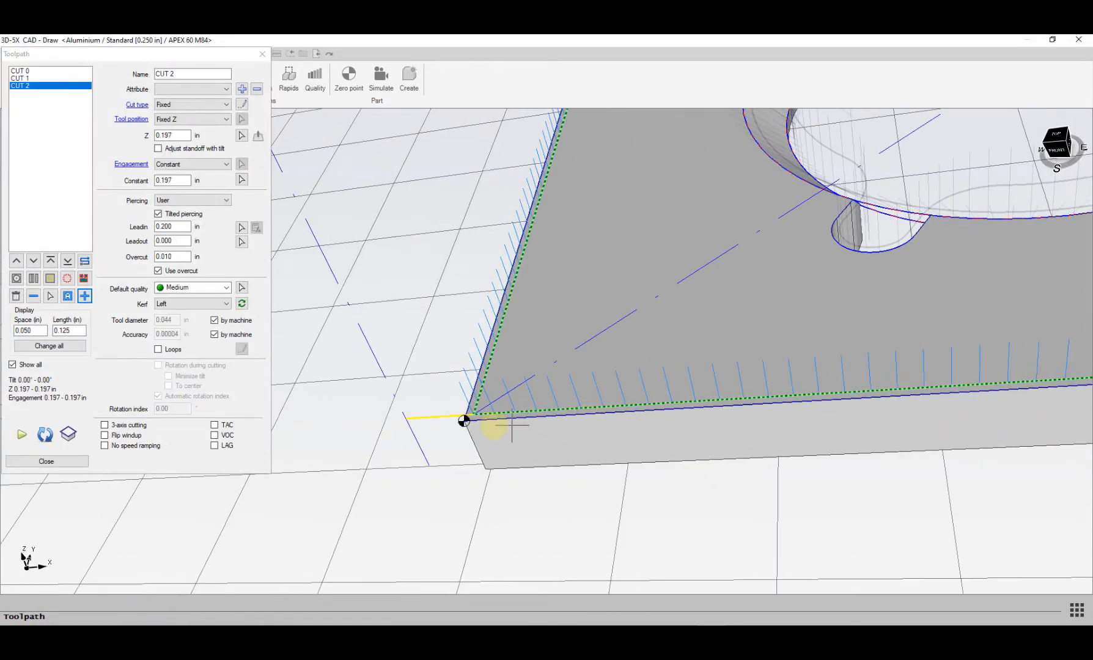
Step: Turn off the overcut for CUT 2 and give it a 0.020 in lead-out directed past the plate's front edge
scroll(354, 313, "down", 4)
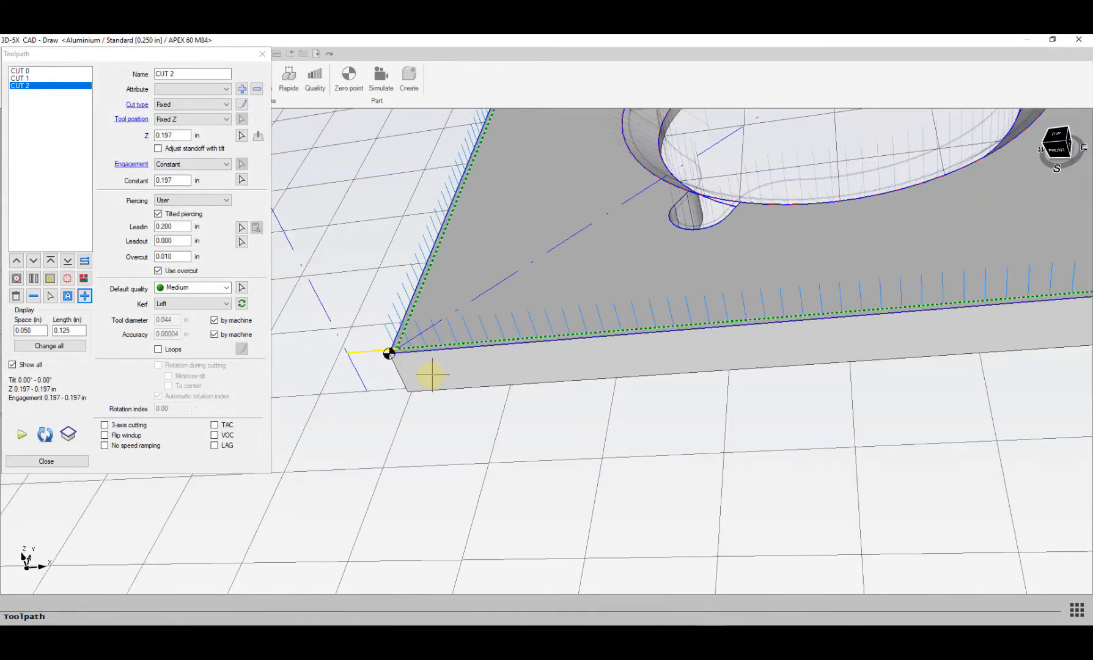
scroll(421, 364, "up", 4)
middle_click_drag(443, 359, 504, 420)
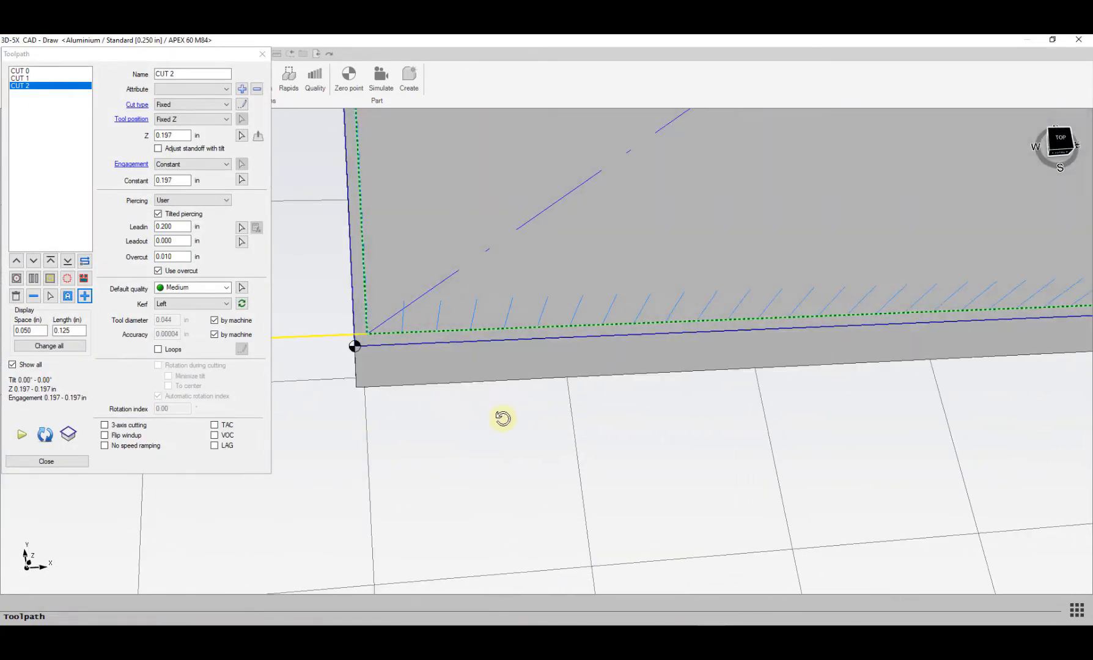
left_click(159, 271)
scroll(324, 315, "up", 3)
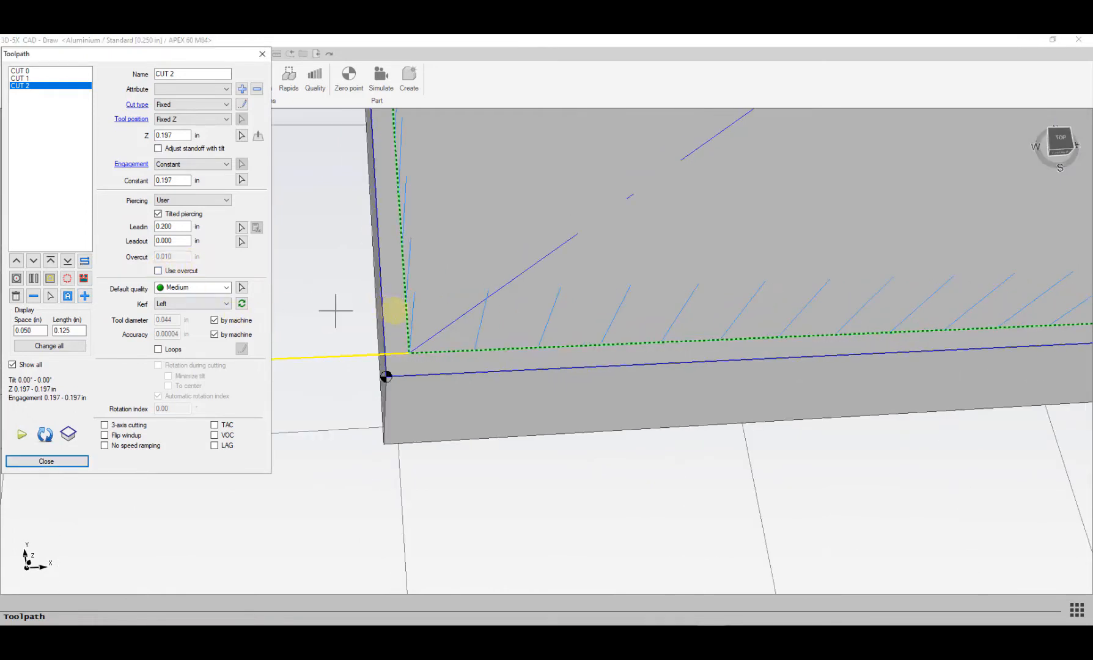
left_click(241, 241)
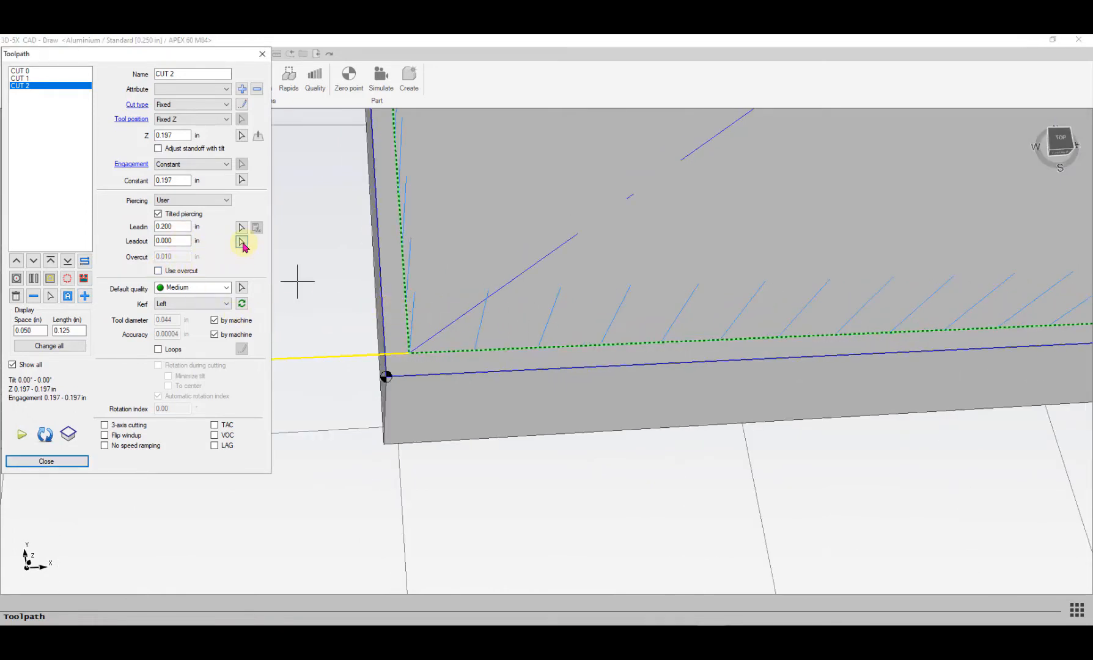
left_click(419, 418)
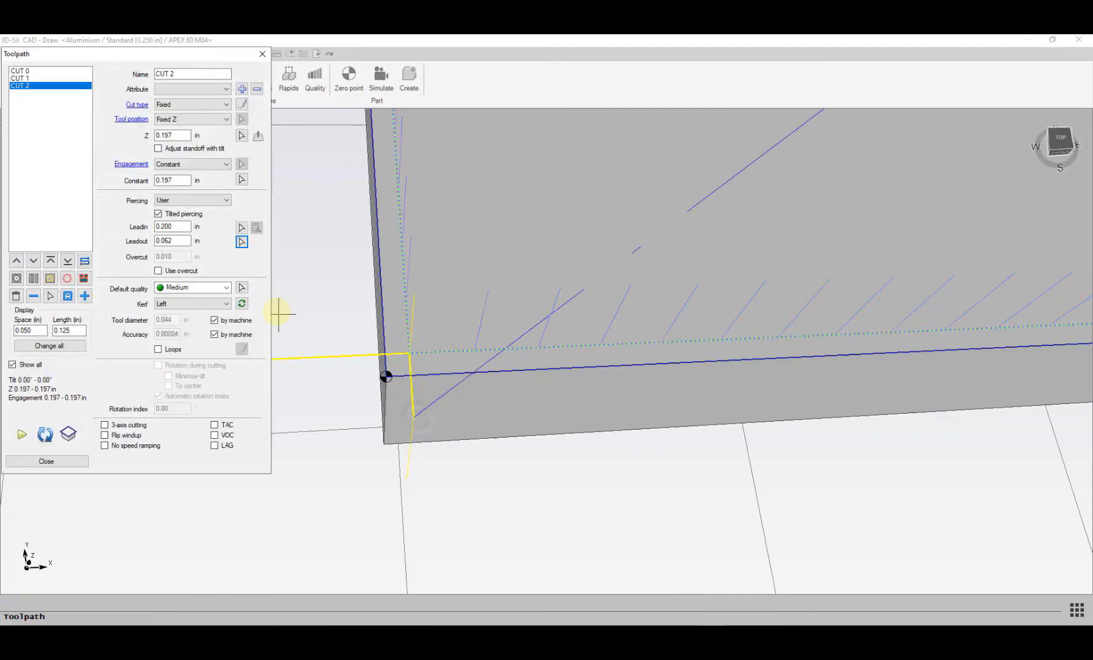
left_click_drag(120, 251, 97, 254)
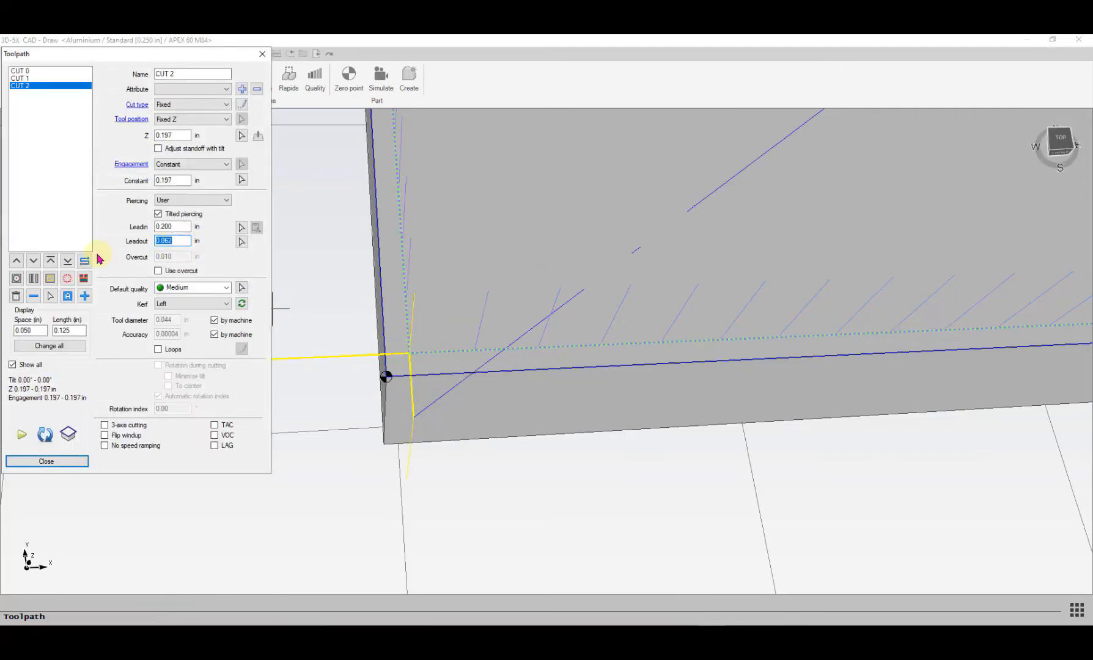
type("0.020")
left_click(173, 227)
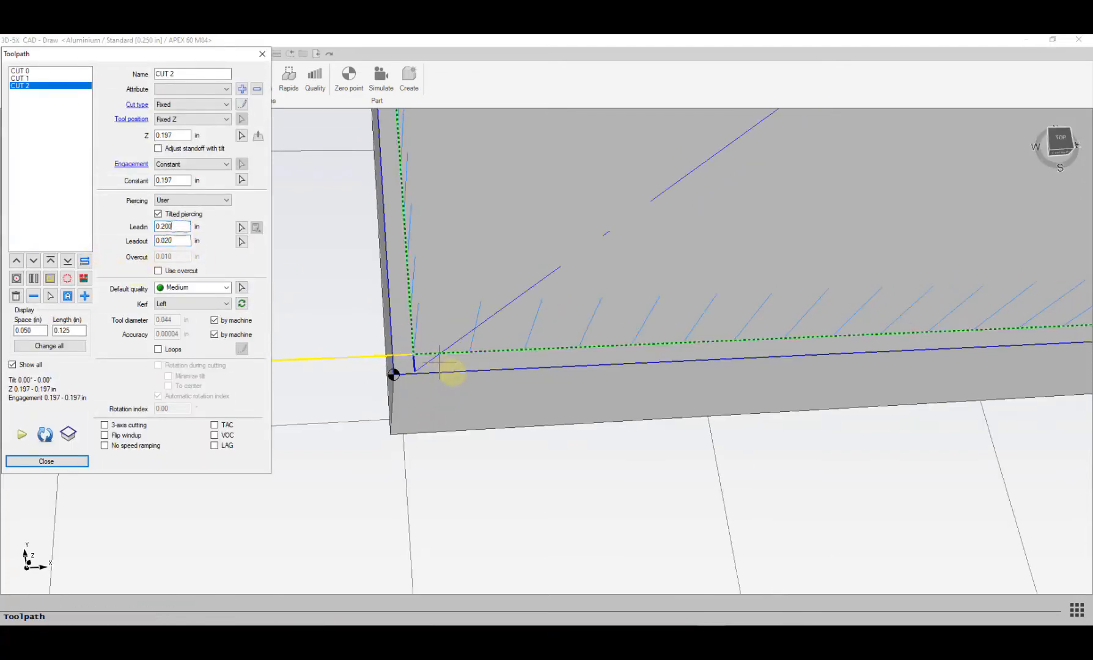
Step: Set the kerf compensation of the outer contour toolpath CUT 2 to Right
left_click(185, 303)
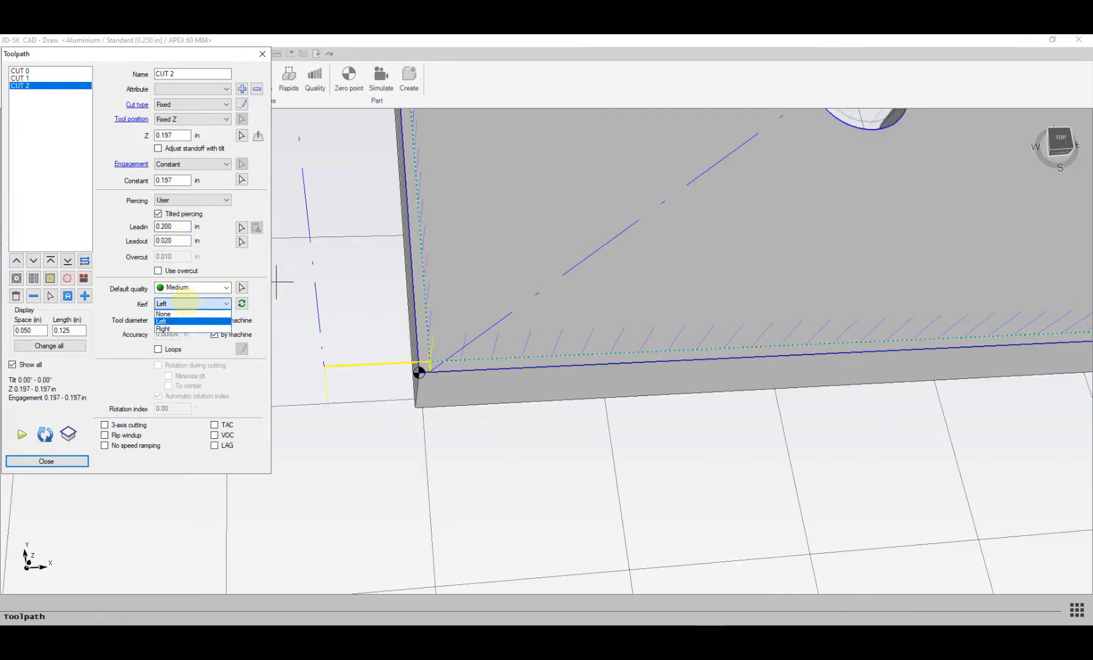
left_click(183, 329)
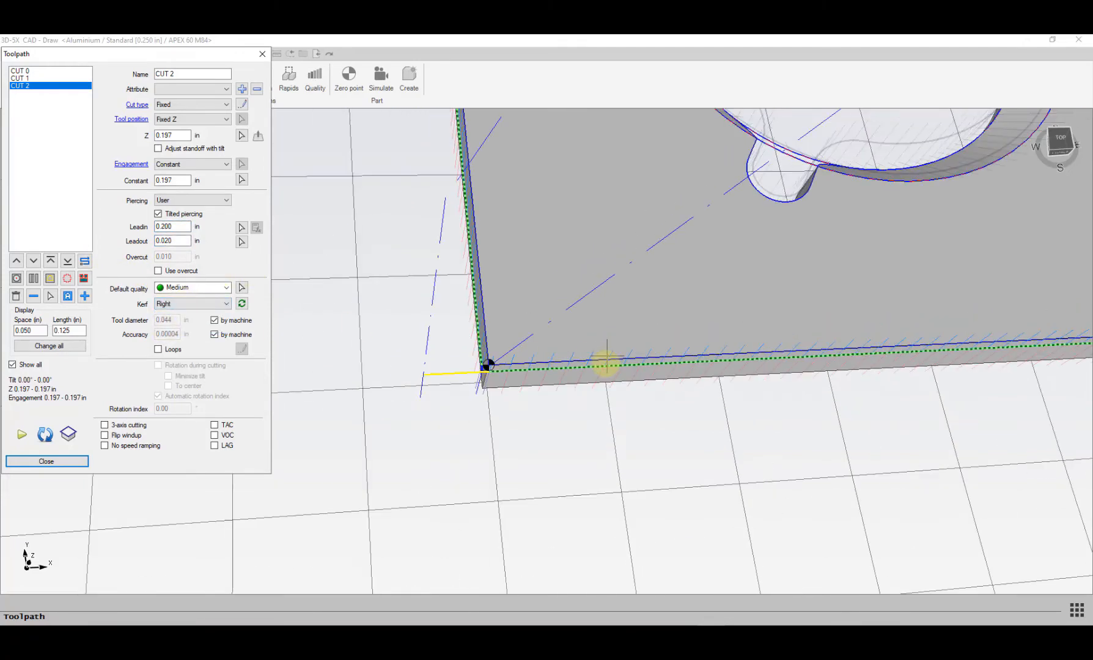
middle_click_drag(602, 365, 507, 379)
scroll(537, 407, "down", 2)
scroll(427, 391, "down", 4)
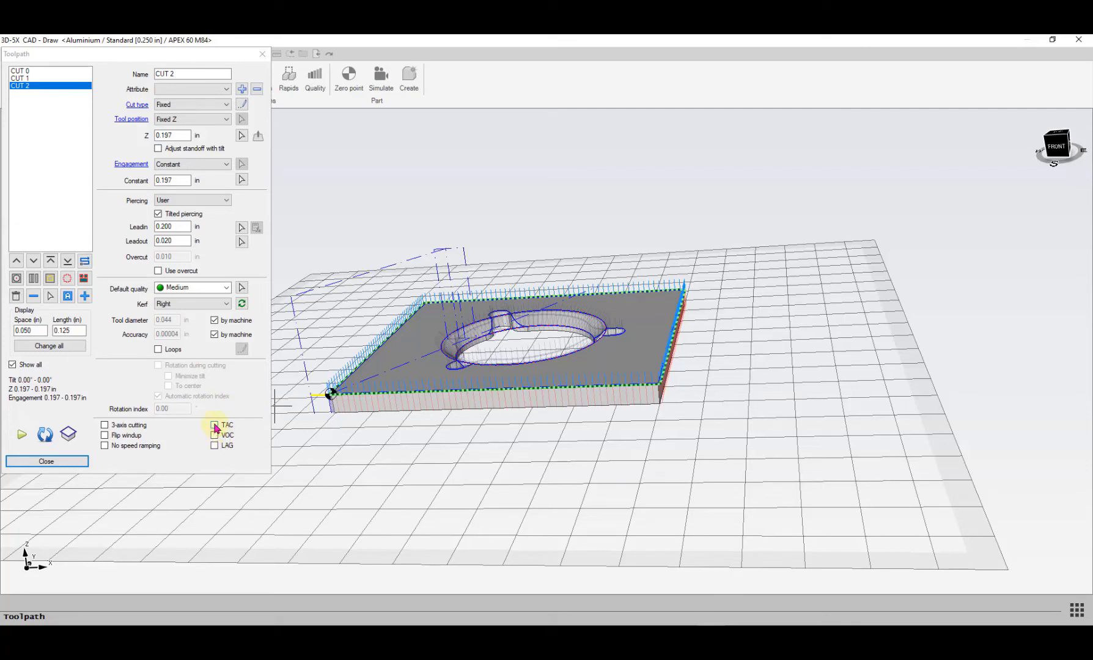
Step: Enable TAC for the toolpaths CUT 2, CUT 1 and CUT 0, and finish the toolpath editing
left_click(230, 435)
left_click(216, 427)
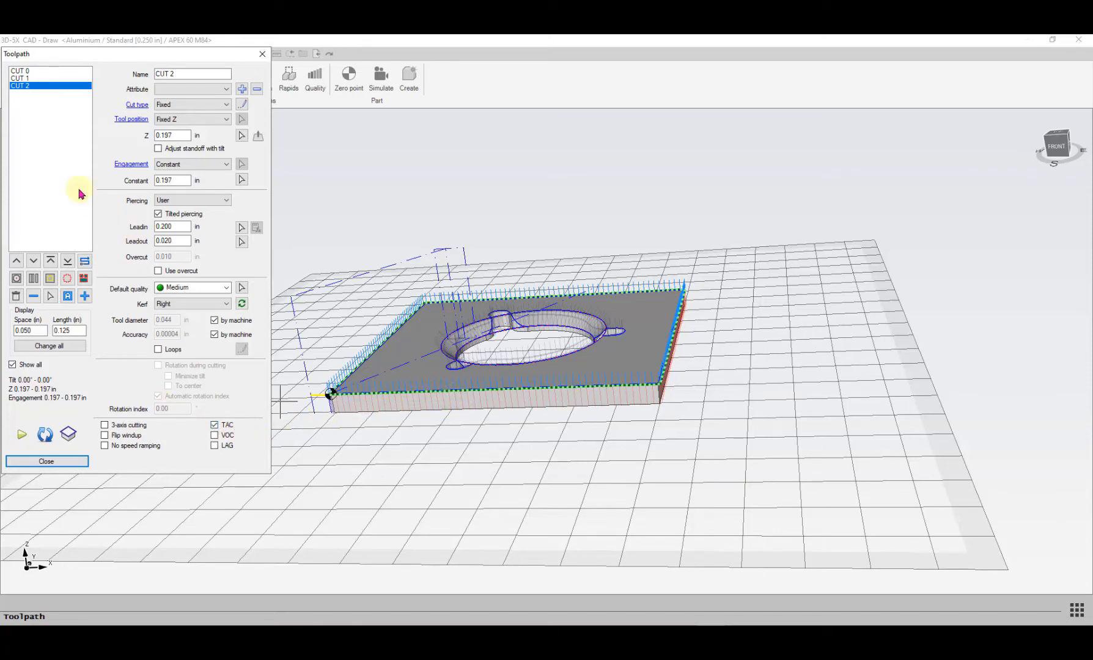
left_click(32, 80)
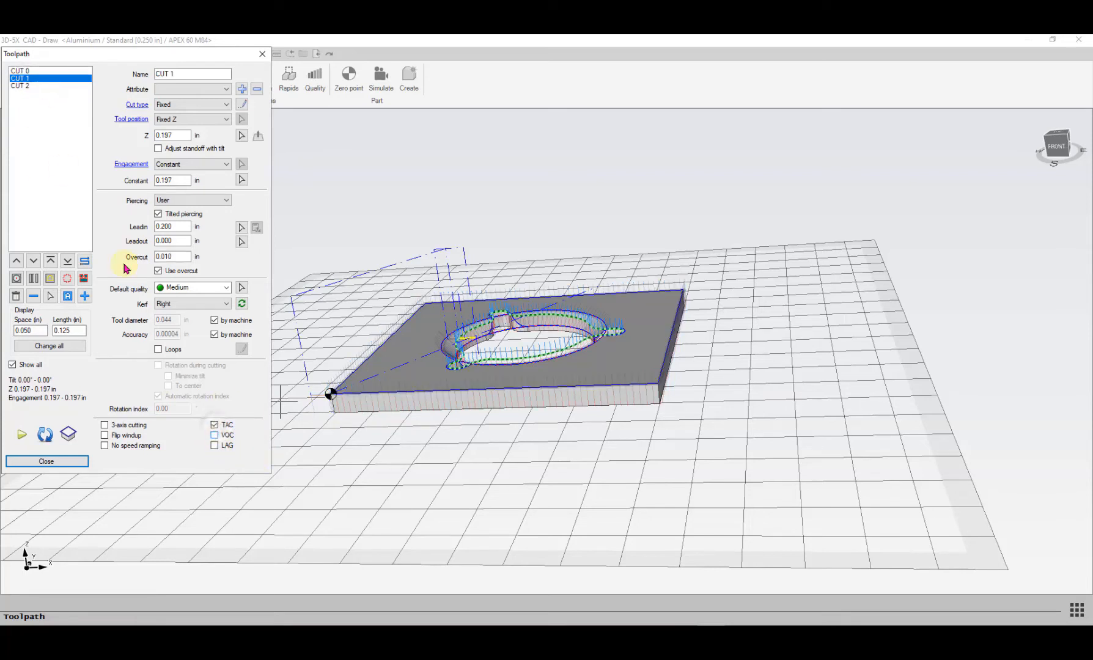
left_click(21, 72)
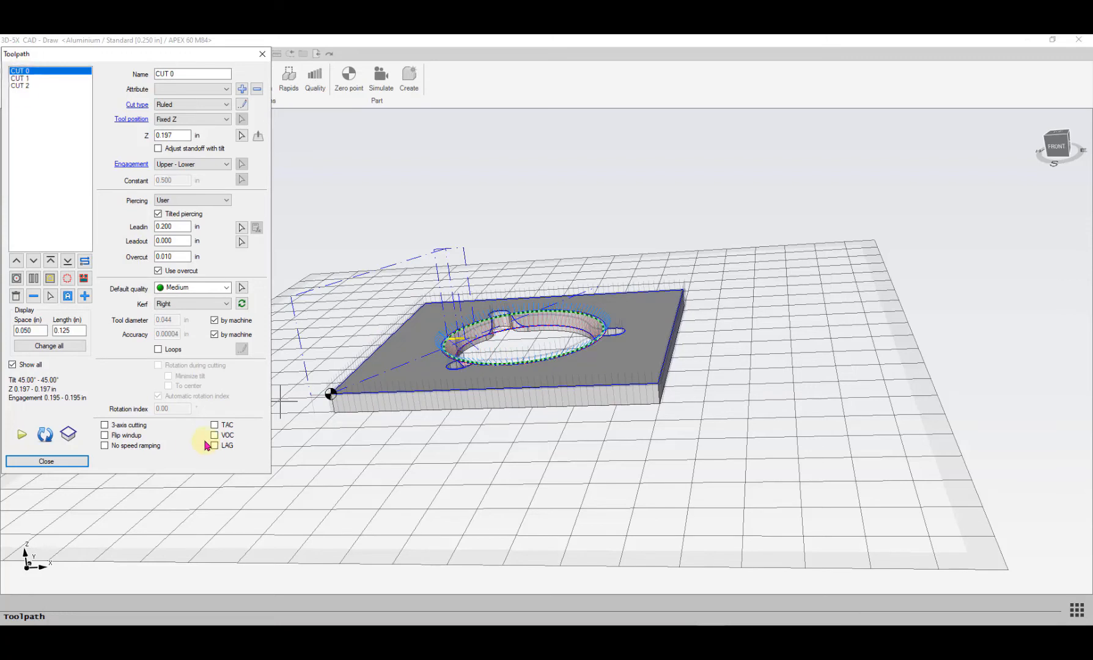
left_click(213, 424)
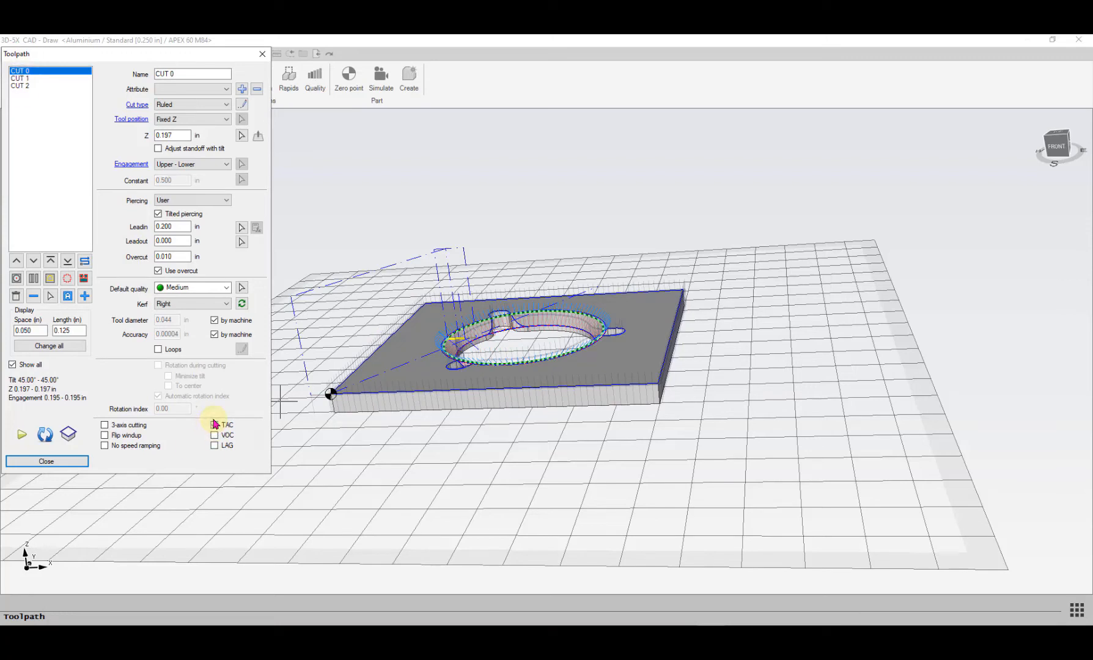
left_click(55, 462)
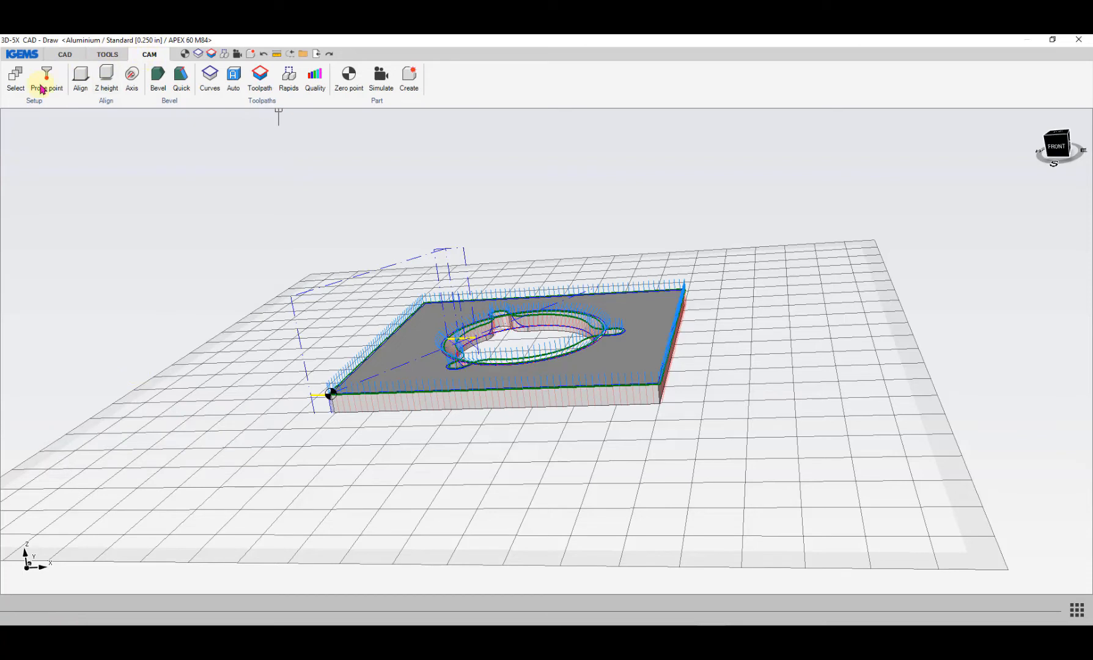
Step: Examine the VOC/TAC measurements A to D in the cutting settings of the 0.250 in Aluminium material, leaving them as they are
left_click(17, 76)
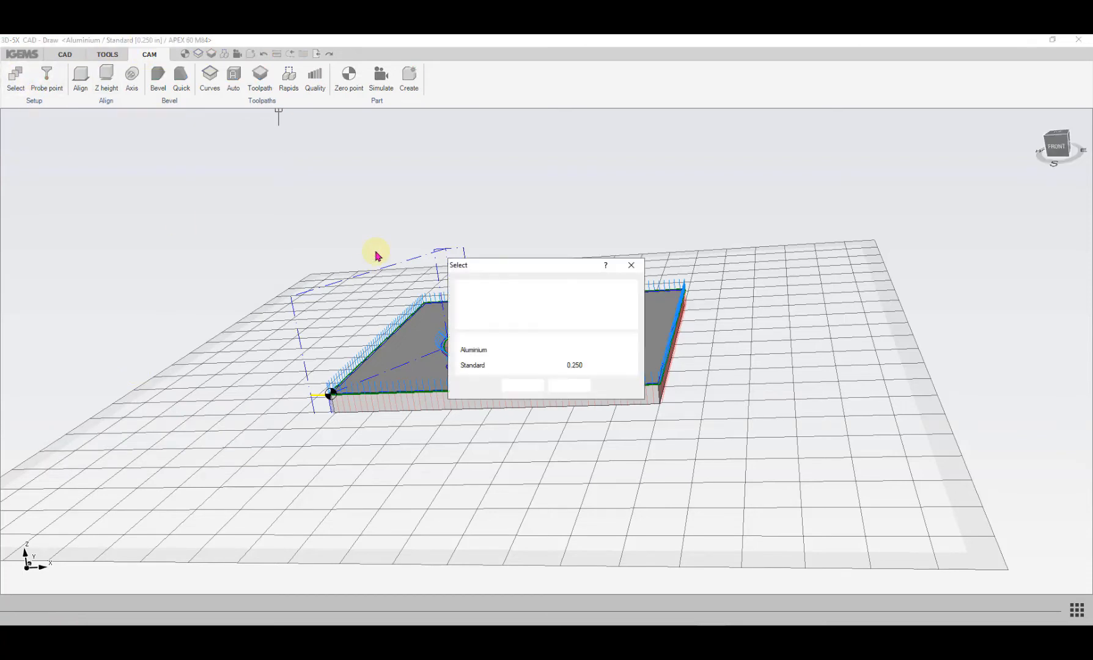
left_click(624, 356)
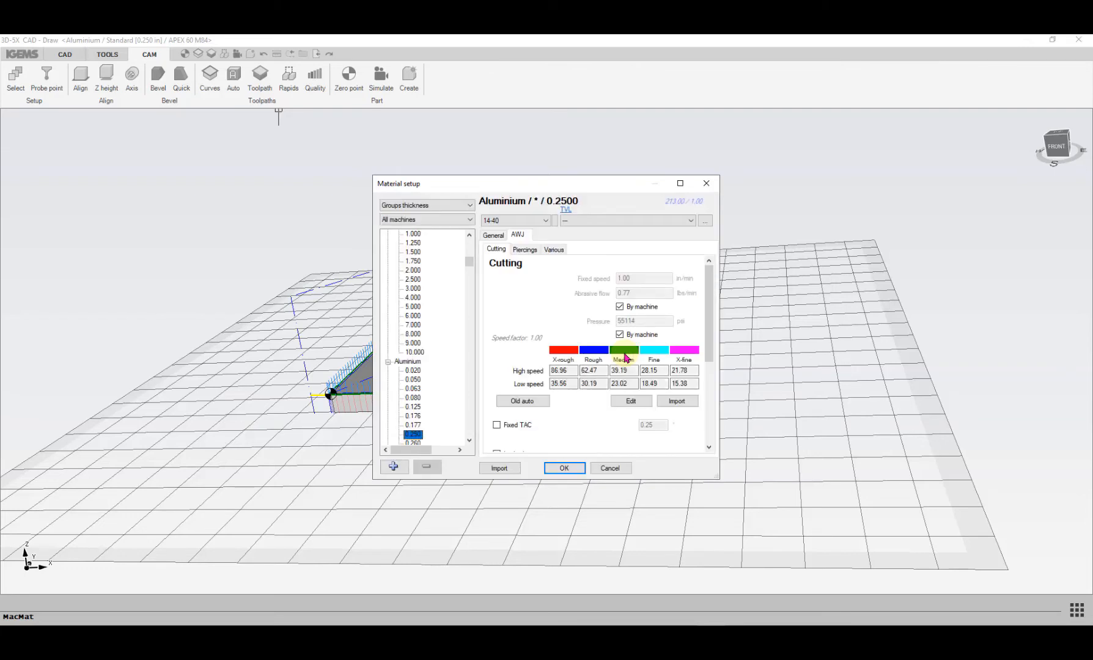
left_click_drag(710, 284, 704, 358)
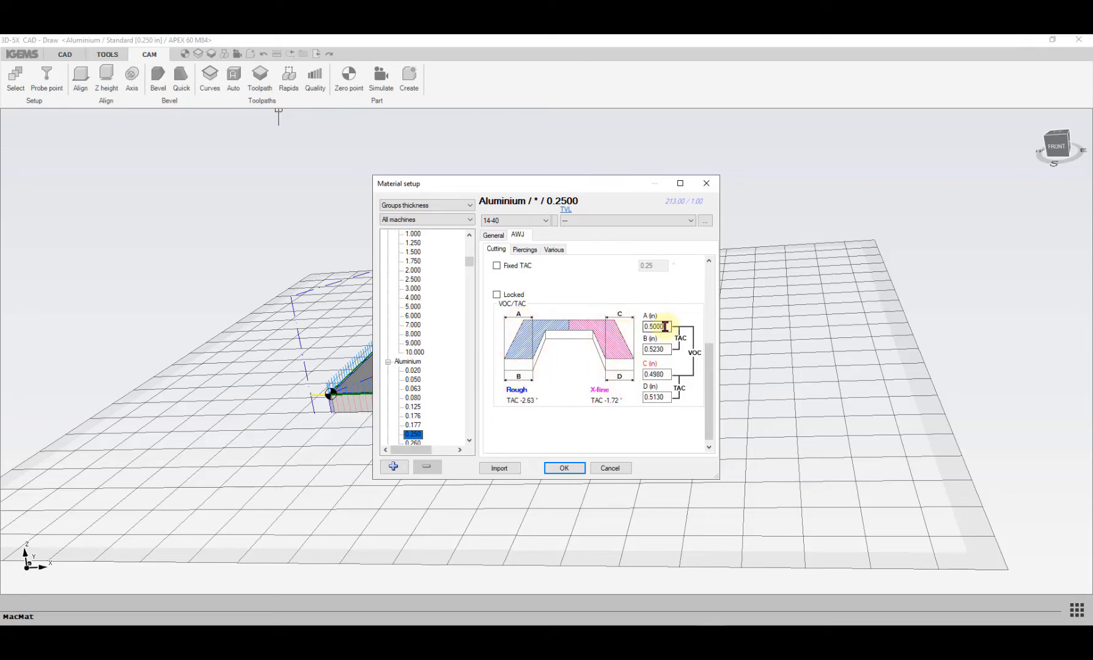
left_click(669, 348)
left_click(669, 326)
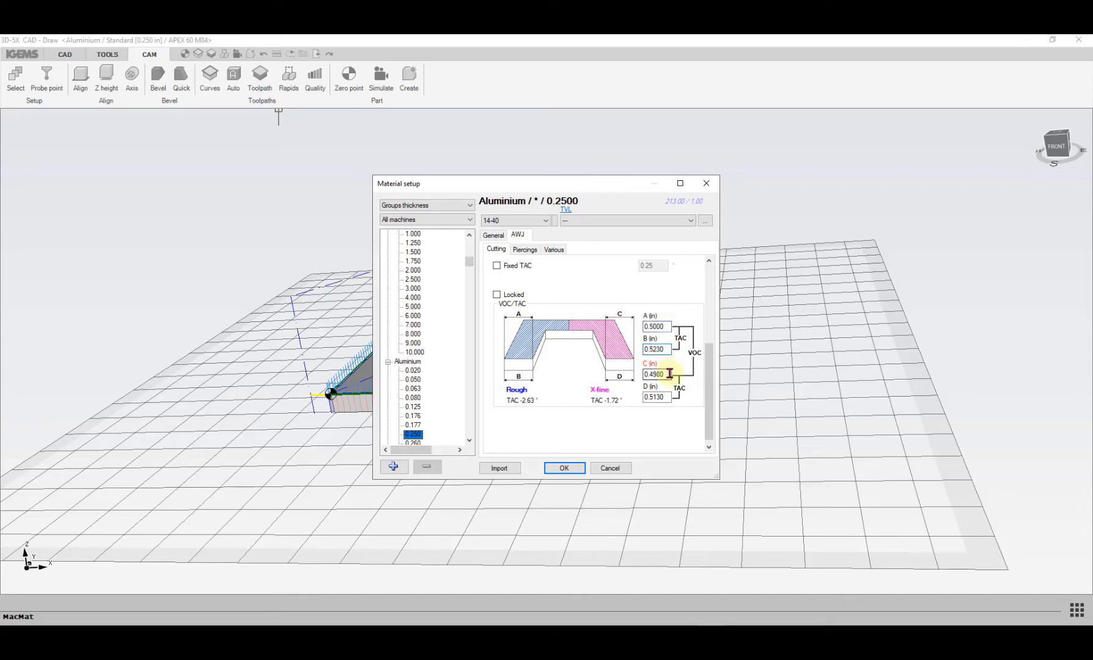
left_click(666, 396)
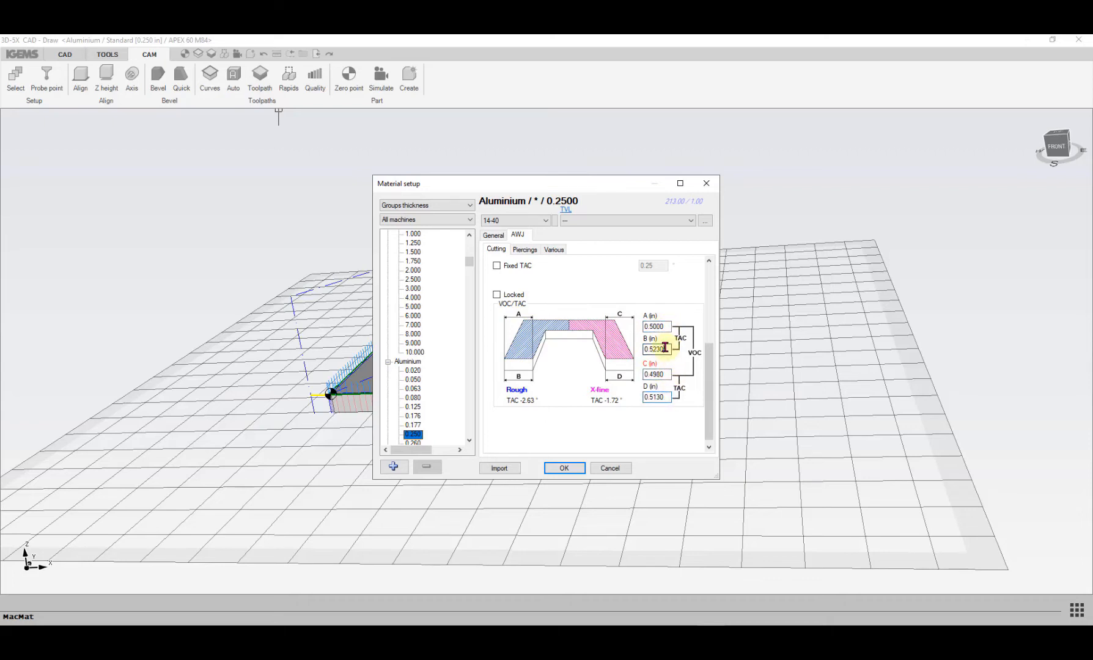
left_click(609, 405)
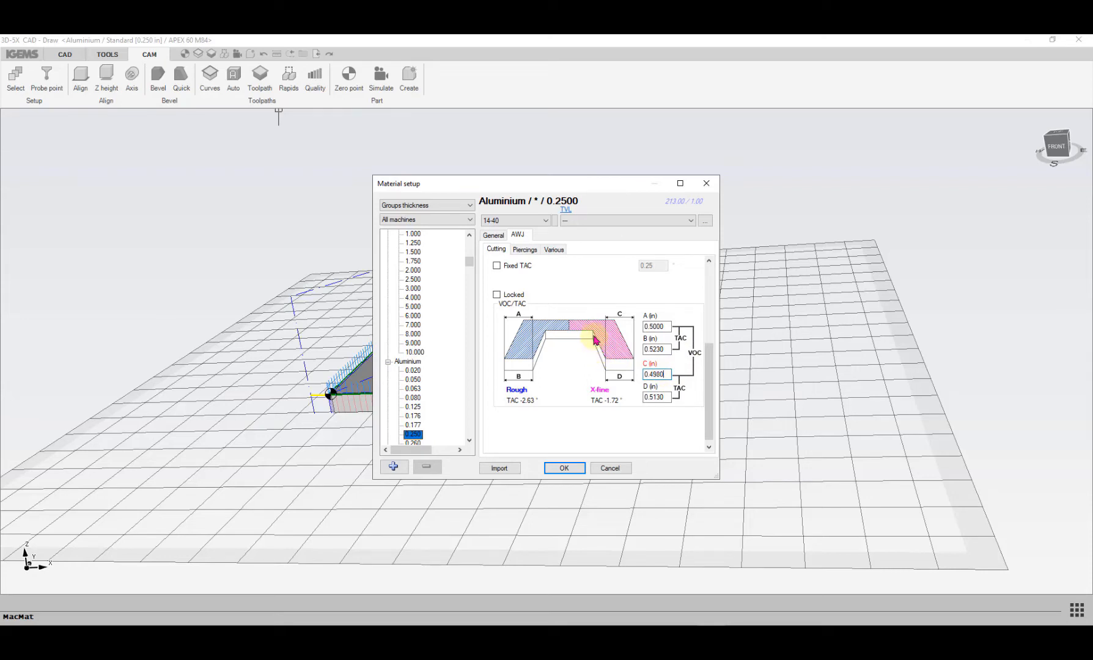
left_click_drag(667, 374, 635, 374)
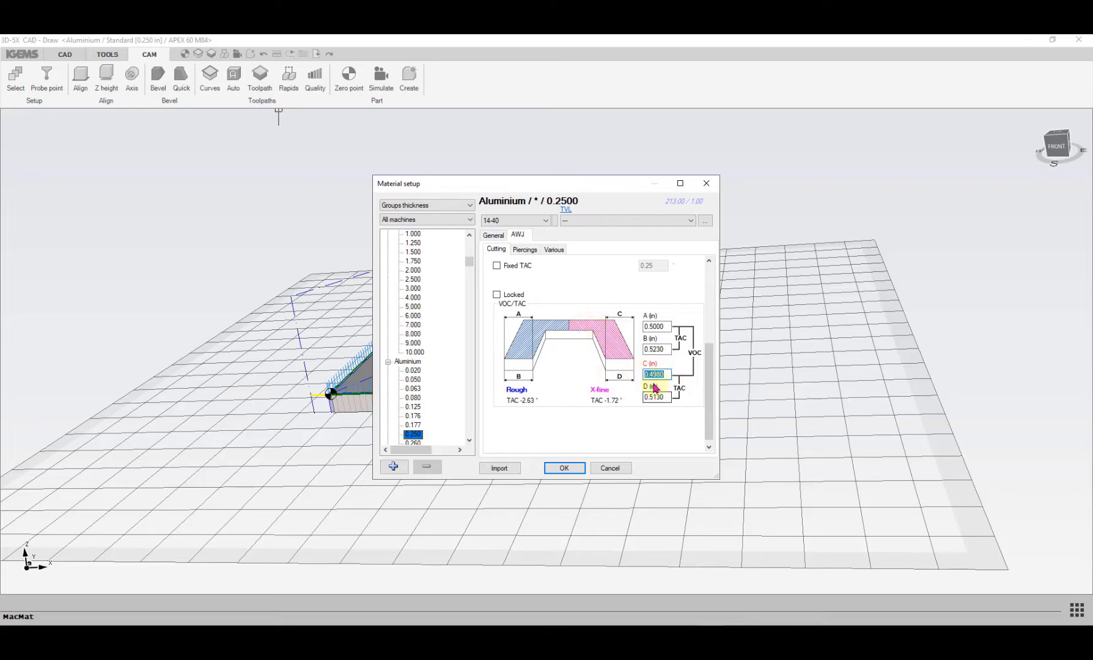
left_click(565, 468)
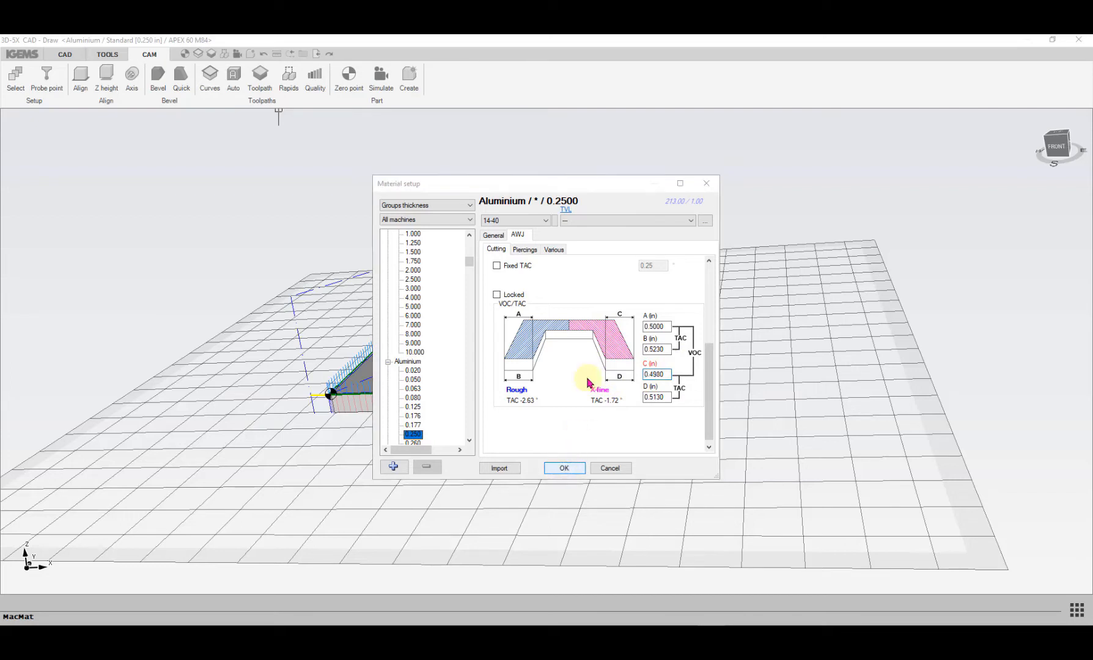
left_click(522, 385)
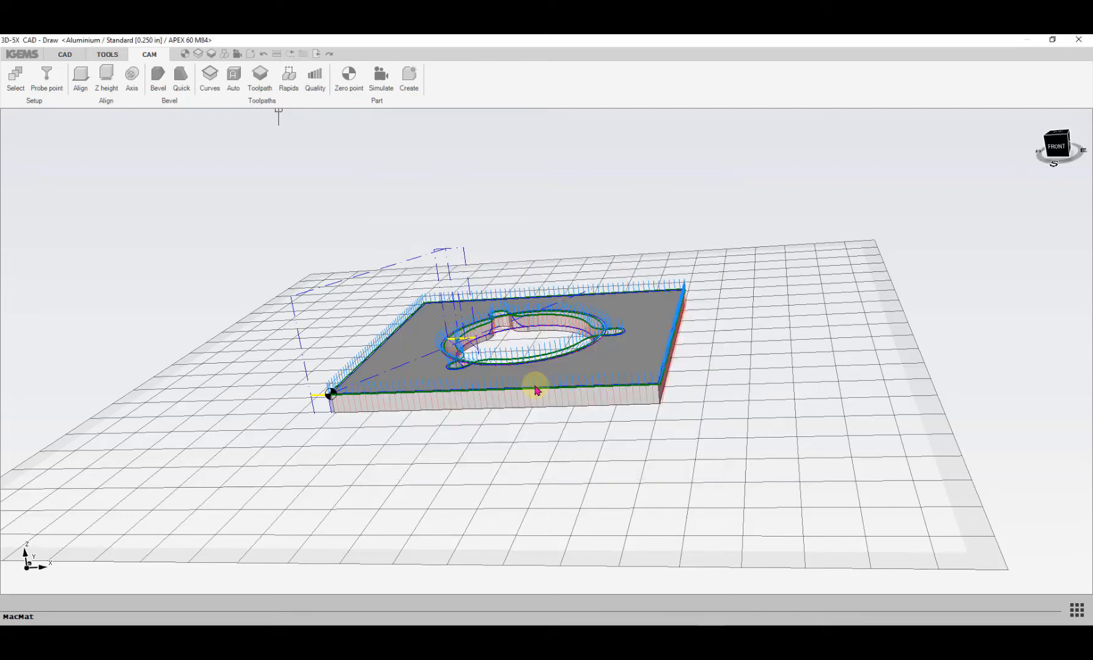
Step: Enable VOC for the toolpaths CUT 0, CUT 1 and CUT 2
left_click(260, 75)
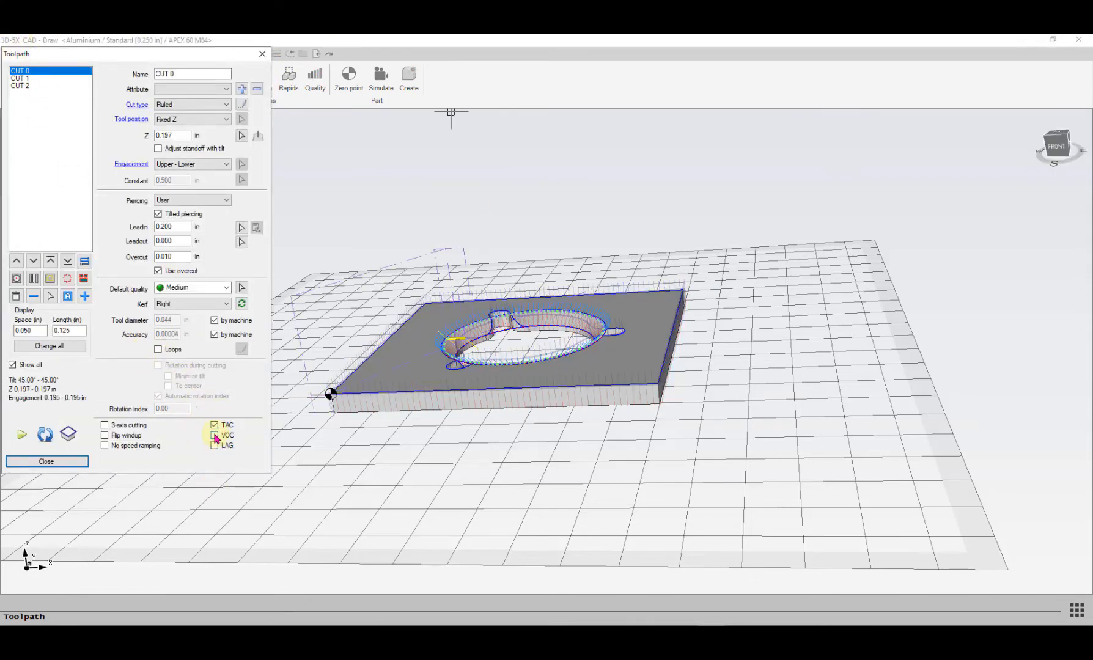
left_click(214, 435)
left_click(20, 78)
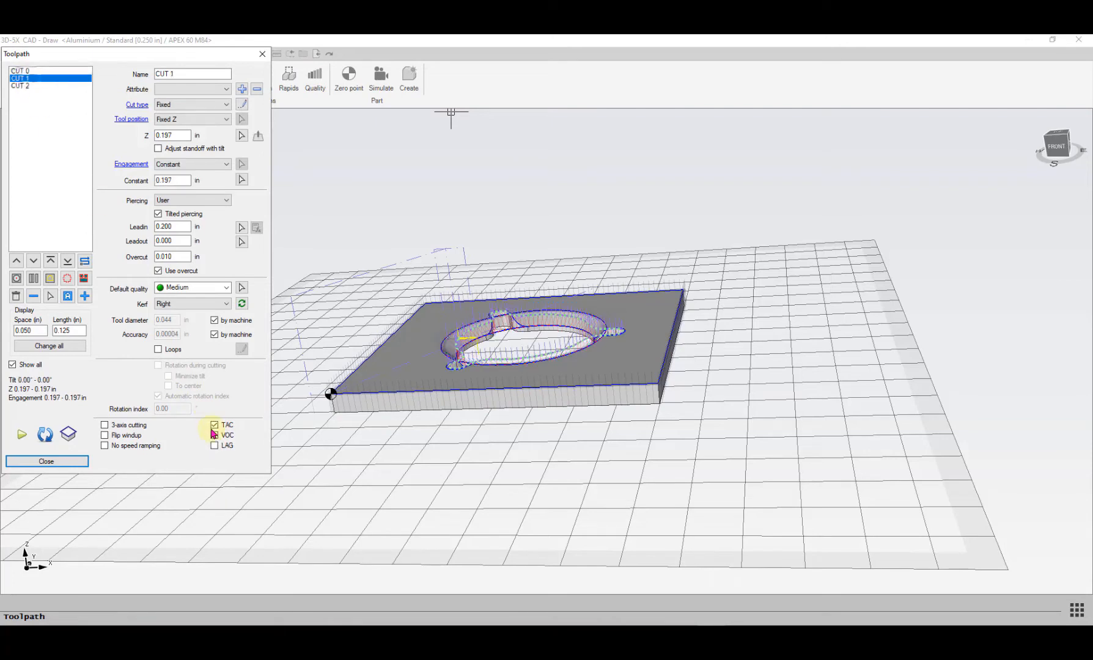
left_click(21, 86)
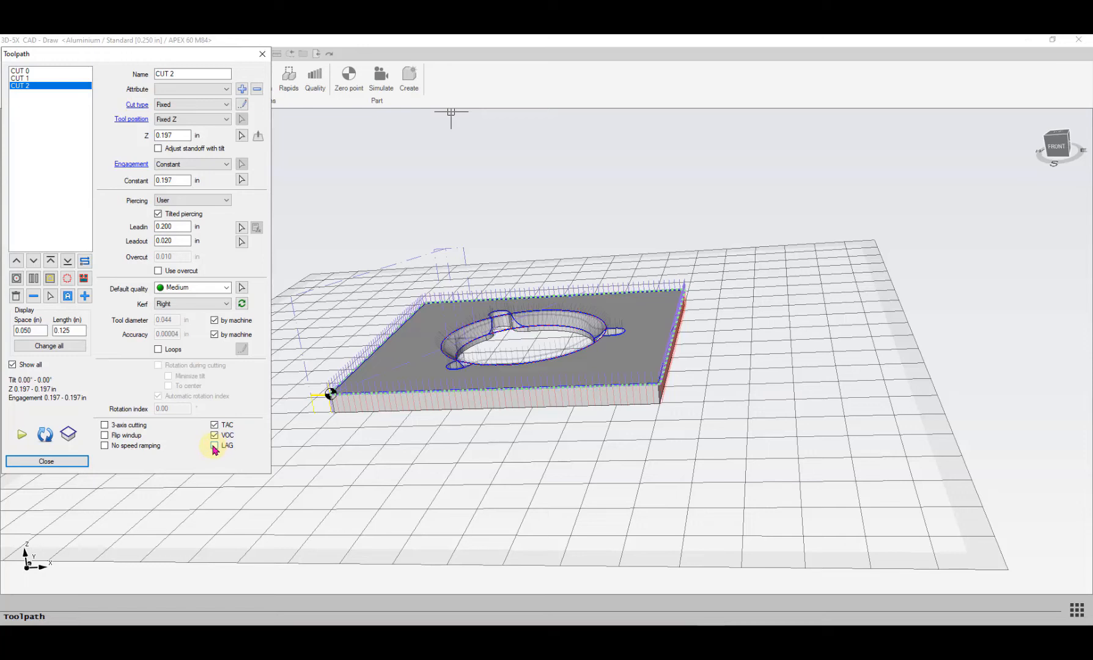
Step: Finish the toolpath editing and set all rapids to follow the part by distance with an offset of 0.5 in
left_click(55, 460)
left_click(288, 82)
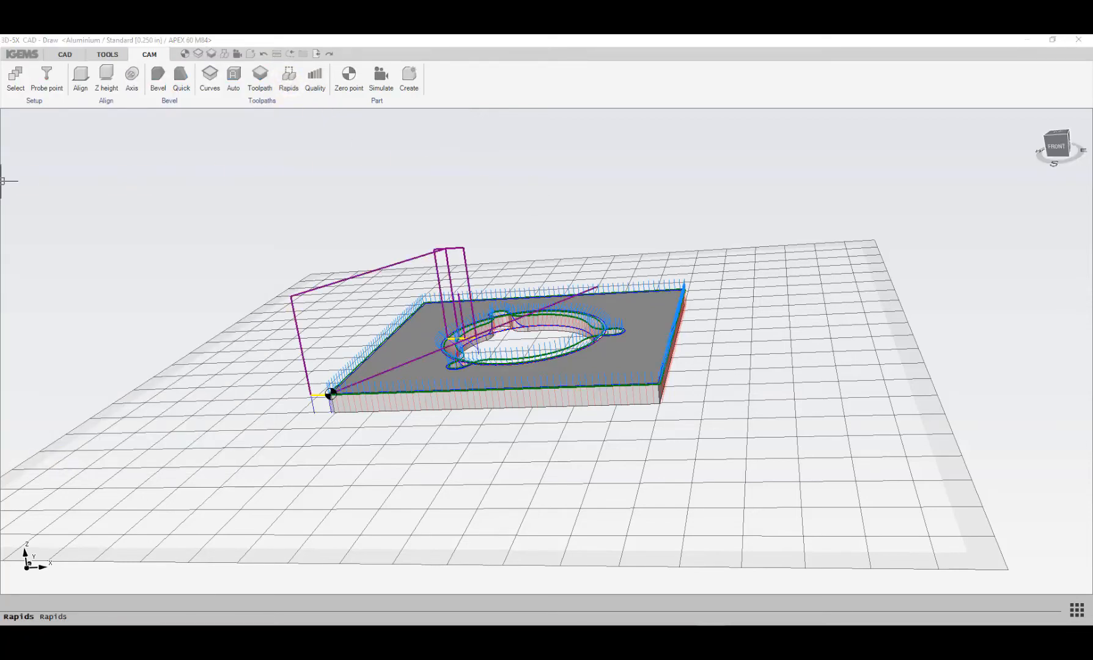
left_click(384, 235)
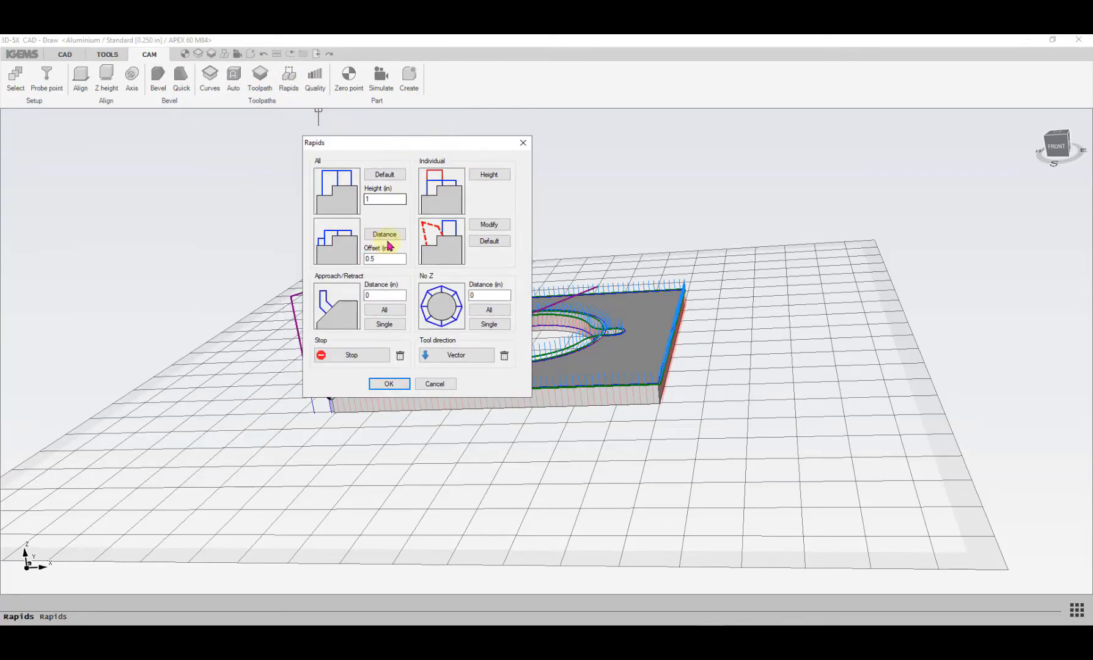
left_click(403, 383)
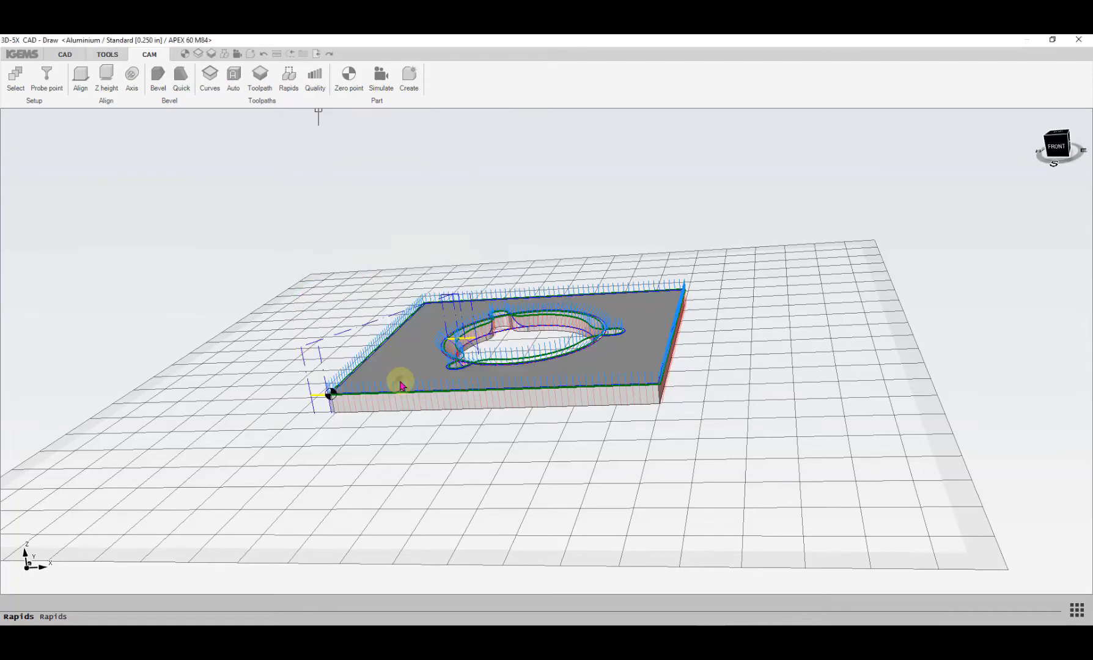
scroll(414, 344, "up", 2)
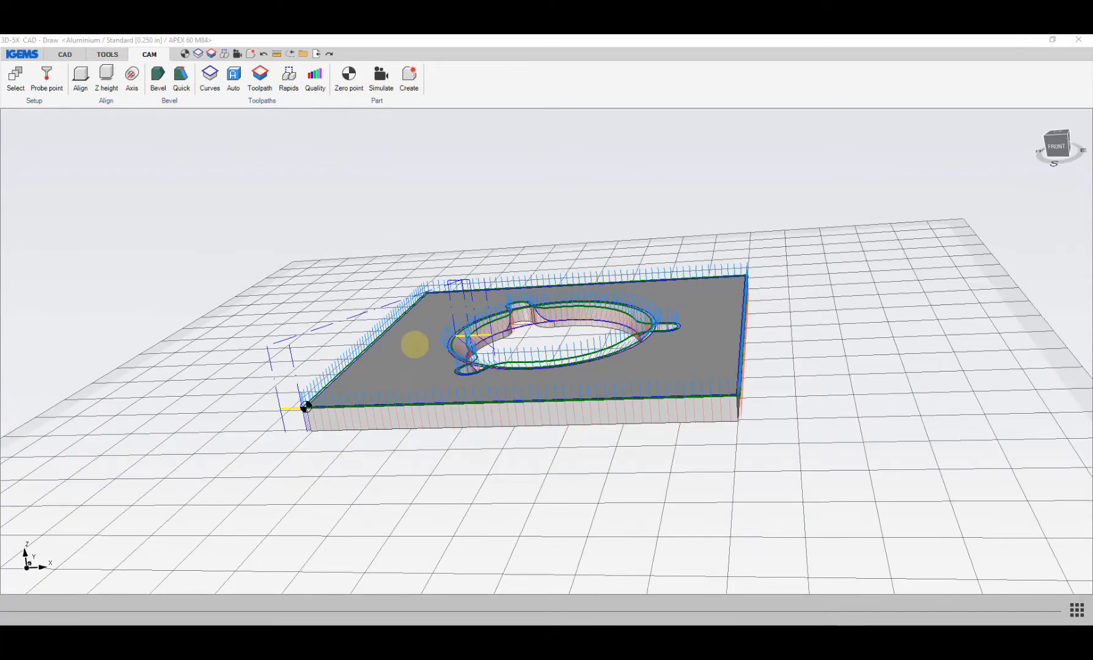
Step: Update the existing part with the five-axis toolpaths, using Curves as the export method
left_click(409, 76)
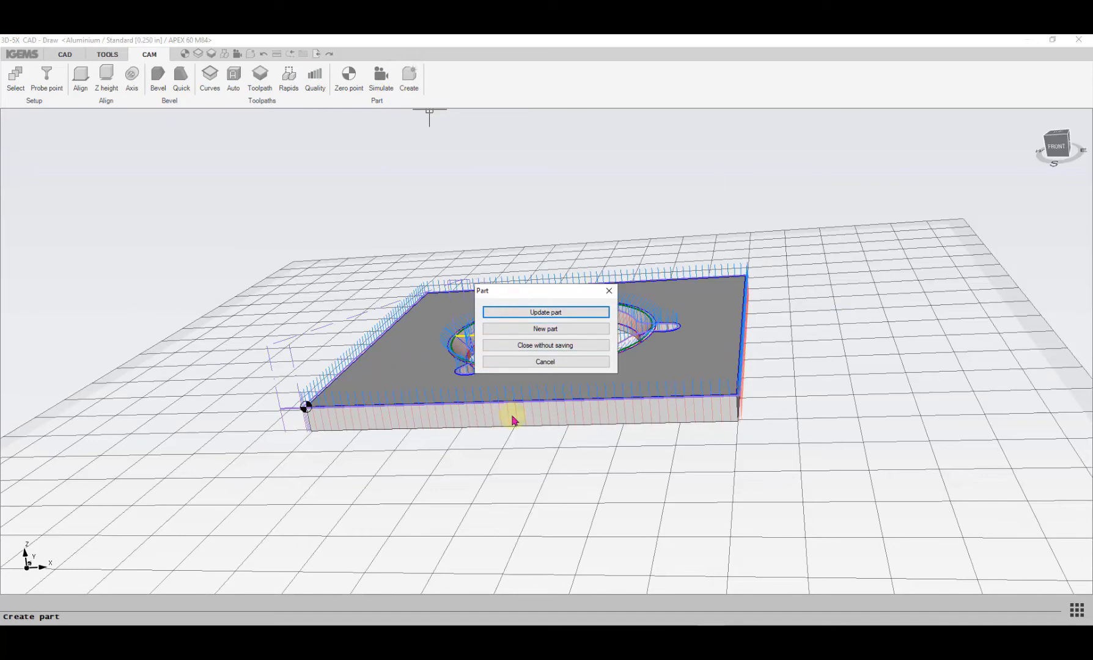
left_click(538, 314)
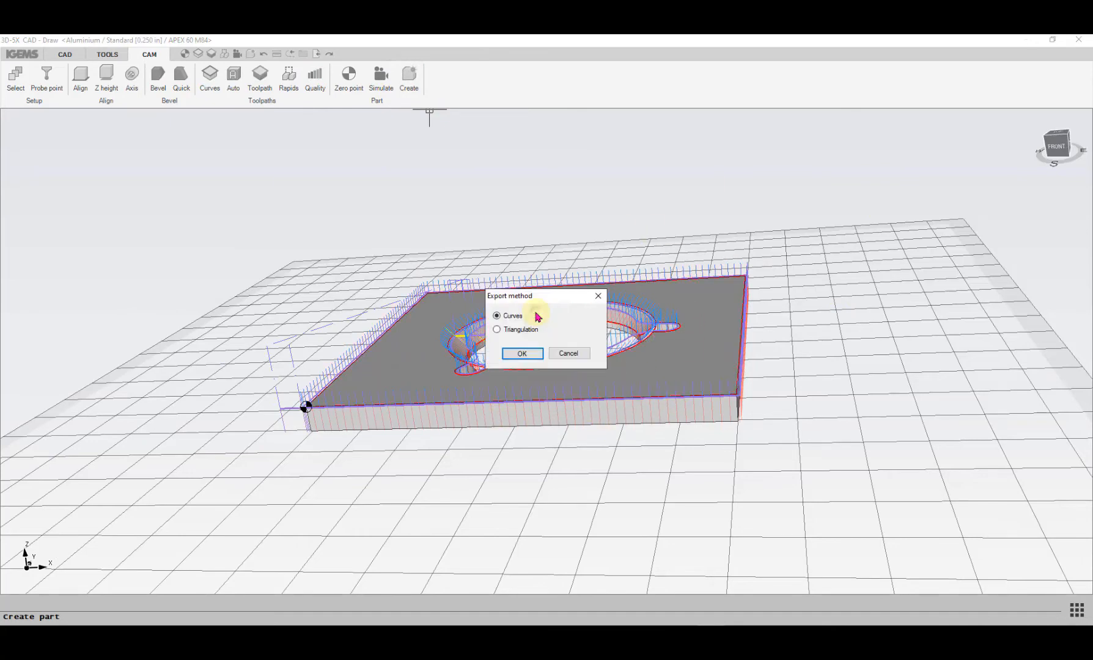
left_click(526, 355)
Step: Create a cut order that contains the CAD - Draw plate part
left_click(544, 80)
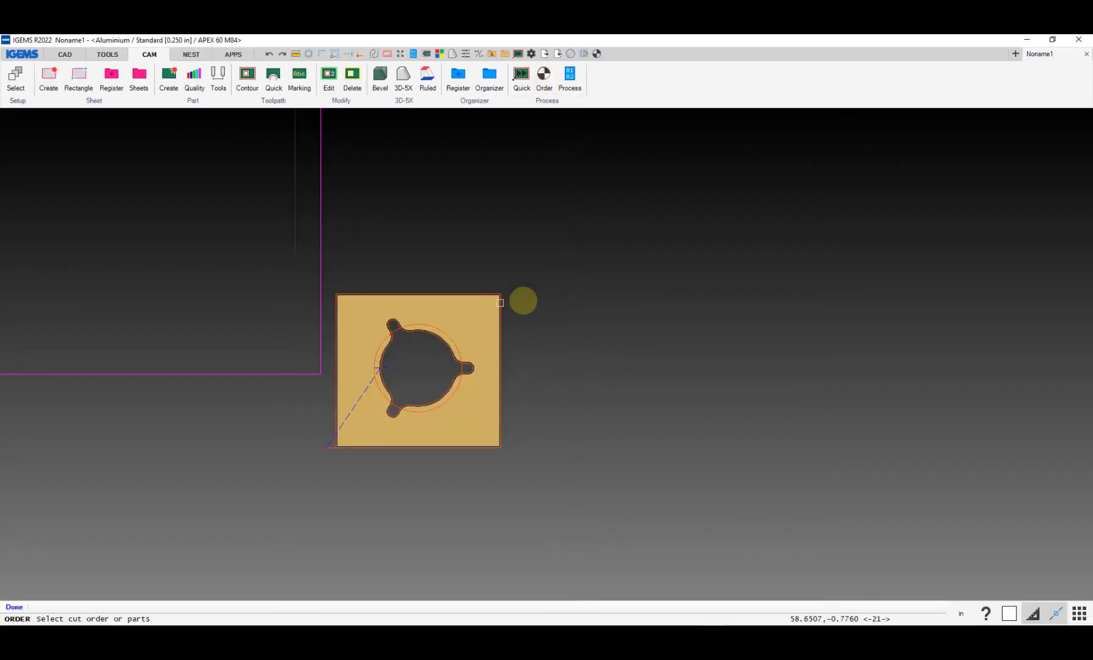
left_click_drag(565, 243, 441, 382)
right_click(568, 272)
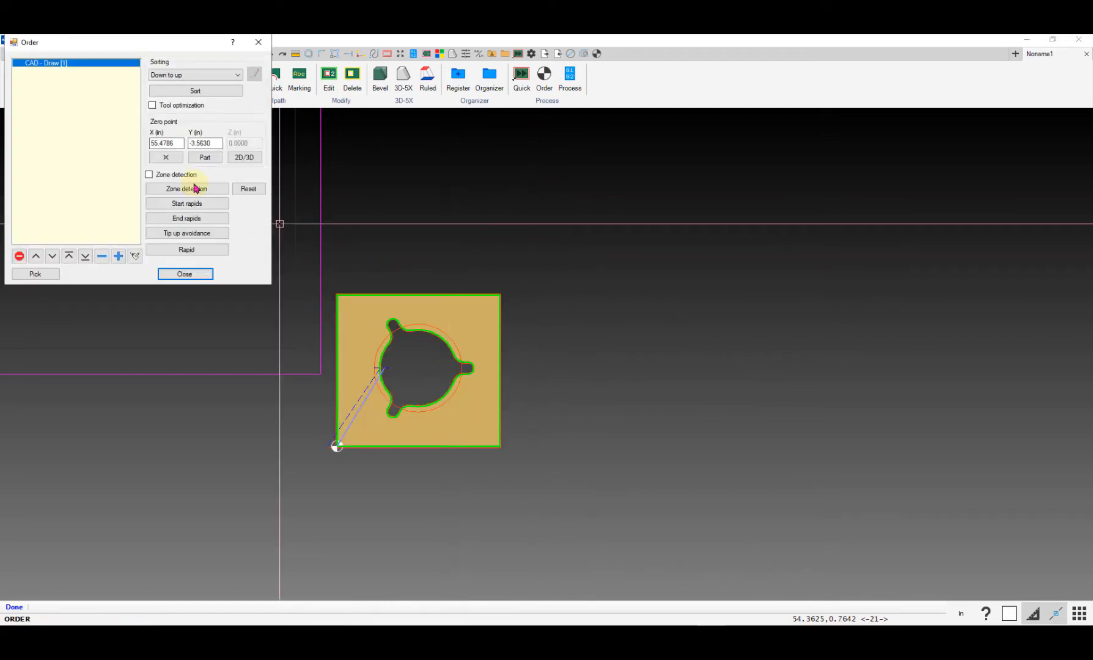
left_click(208, 274)
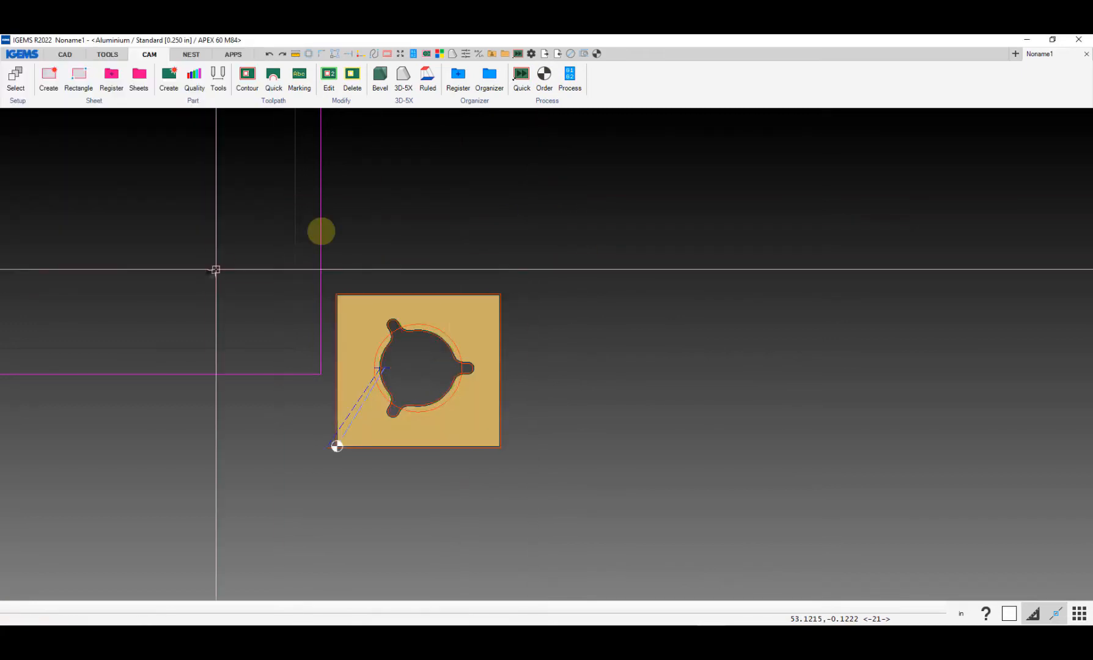
Step: Start processing the plate's cut order, check the TAC and VOC options for the 3D simulation, and cancel them
left_click(569, 78)
left_click(367, 400)
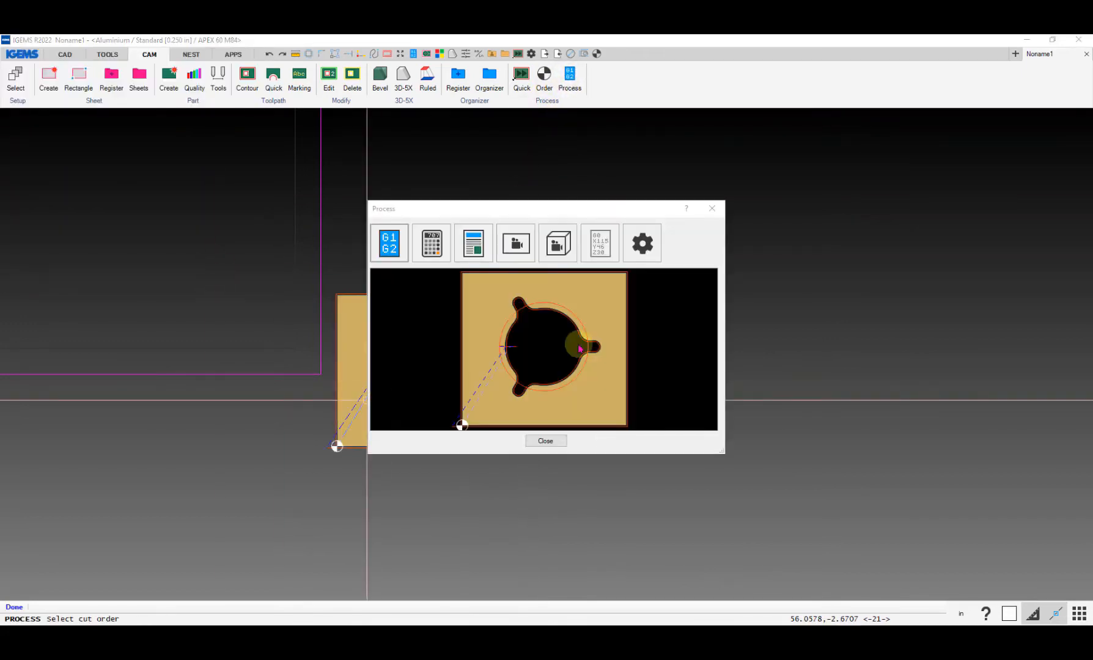
left_click(559, 245)
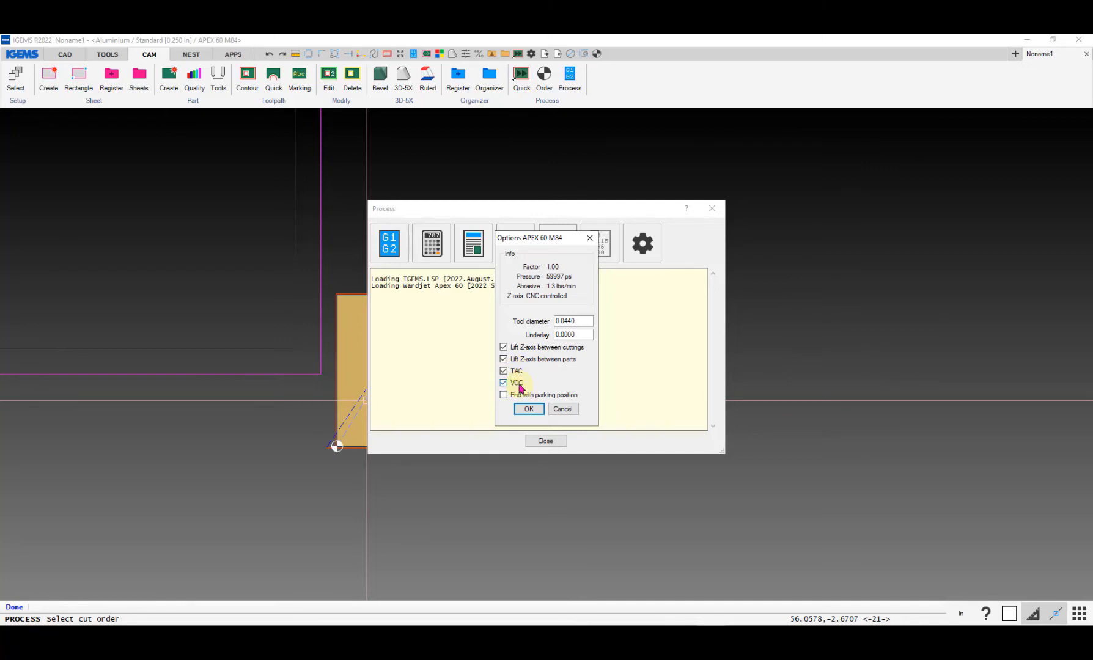
left_click(560, 409)
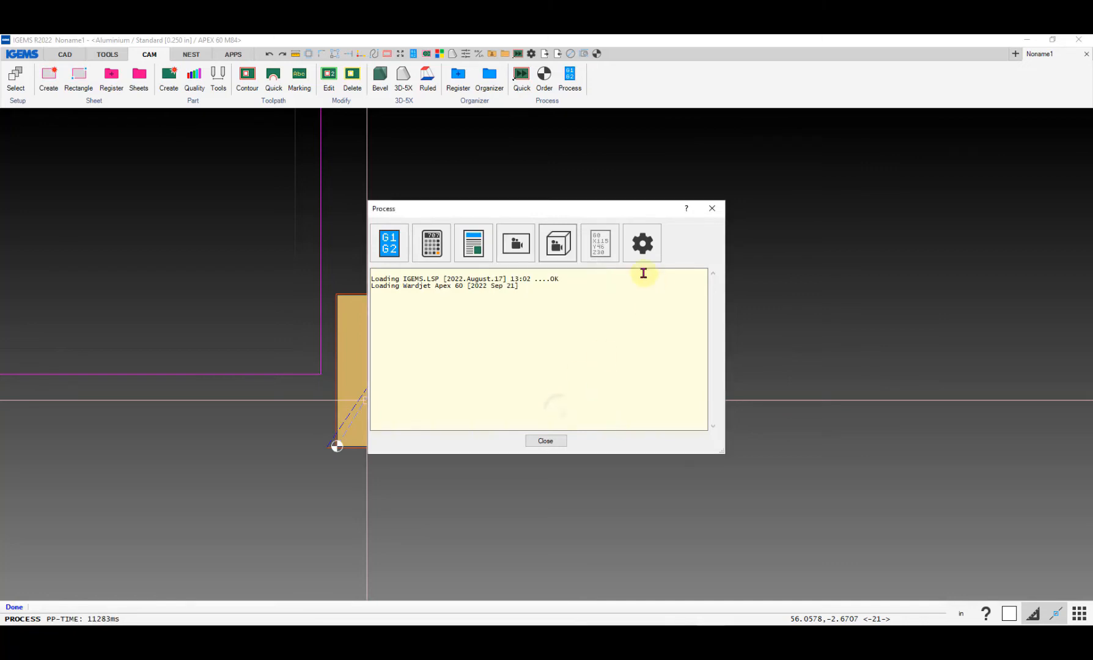
Step: Set both TAC and VOC to Yes but ask in the Cutting section of the APEX 60 M84 strategy
left_click(642, 244)
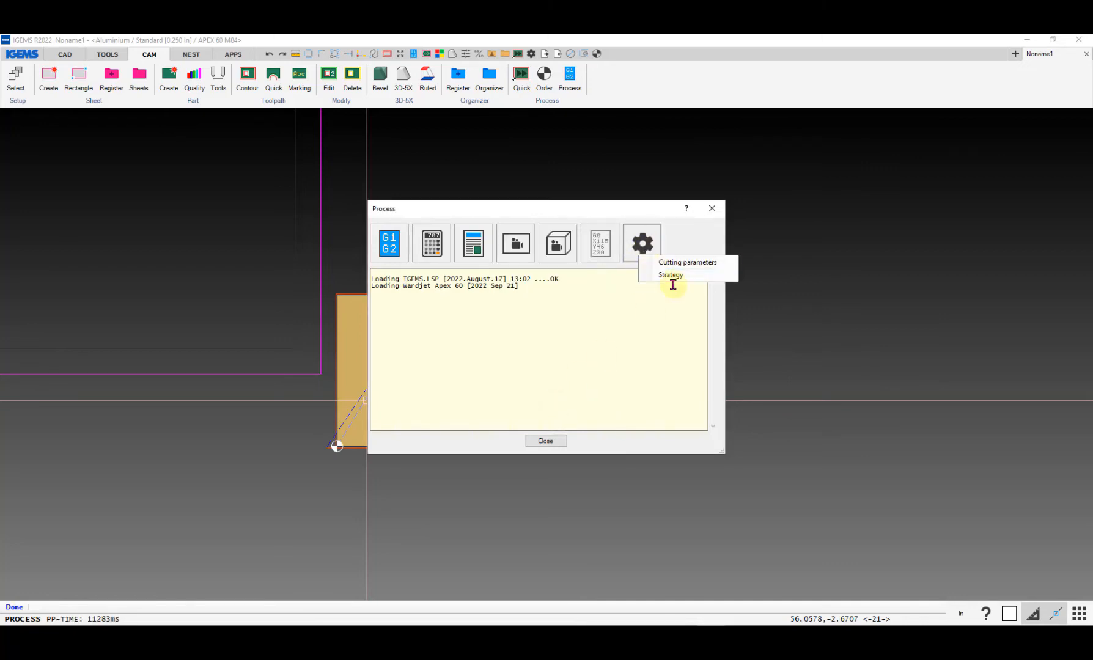
left_click(671, 276)
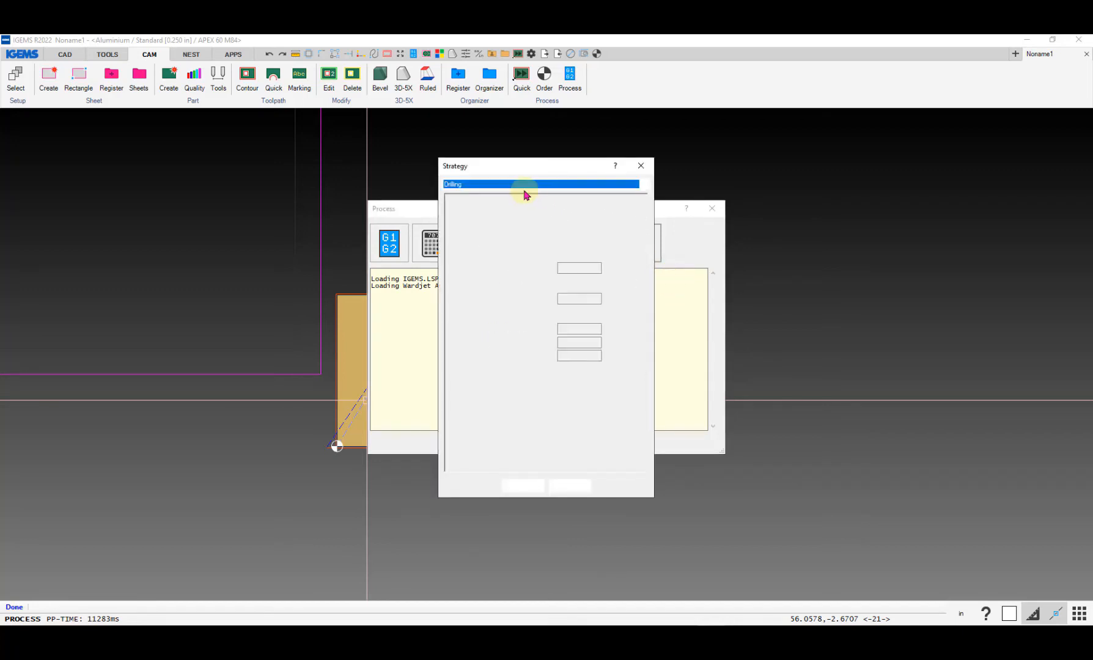
left_click(525, 184)
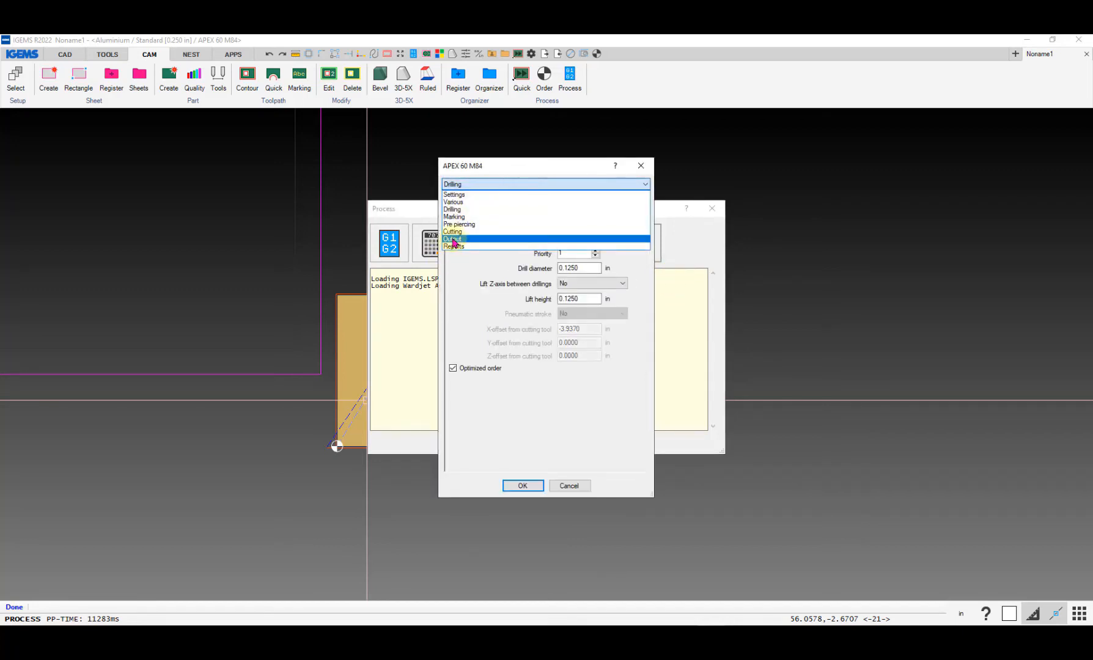
left_click(454, 232)
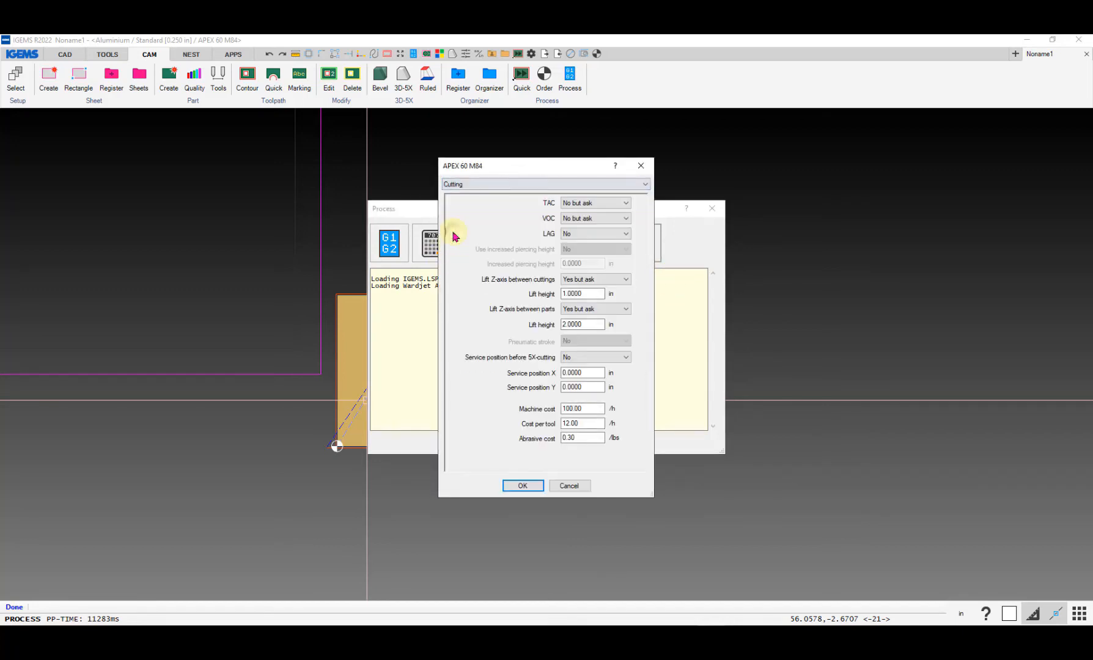
left_click(580, 207)
left_click(583, 227)
left_click(582, 221)
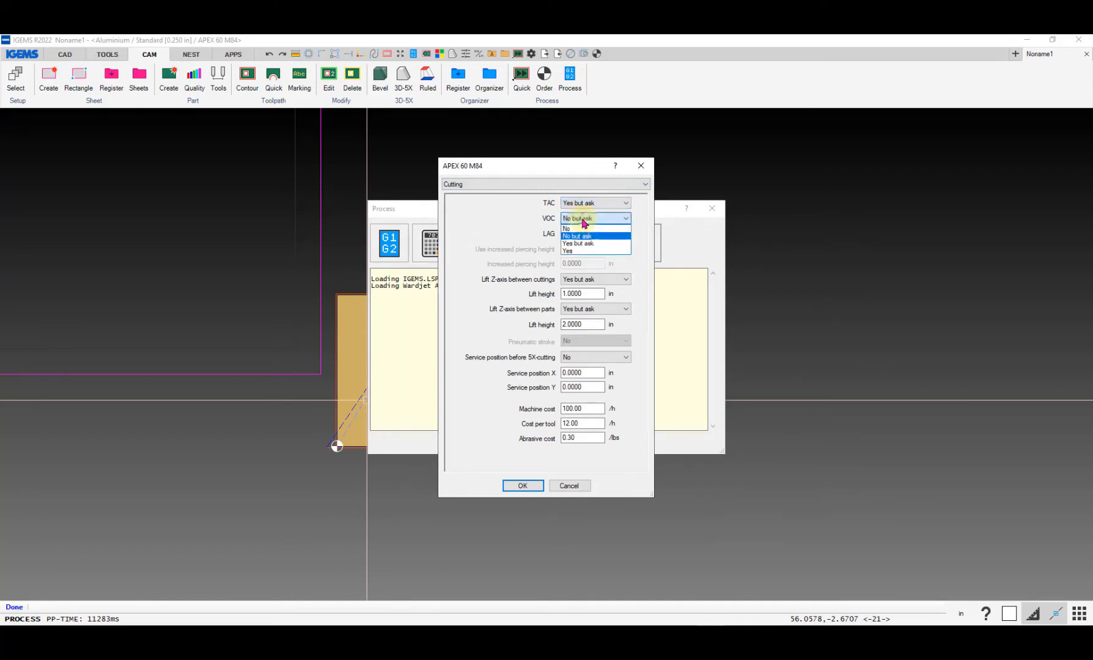
left_click(585, 243)
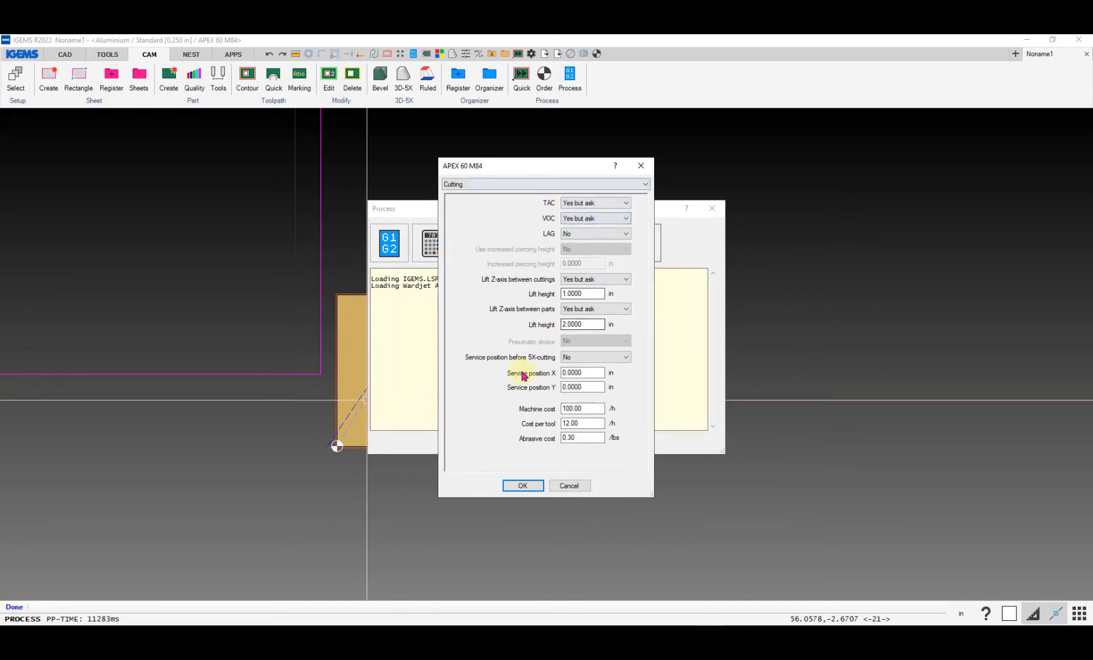
left_click(532, 482)
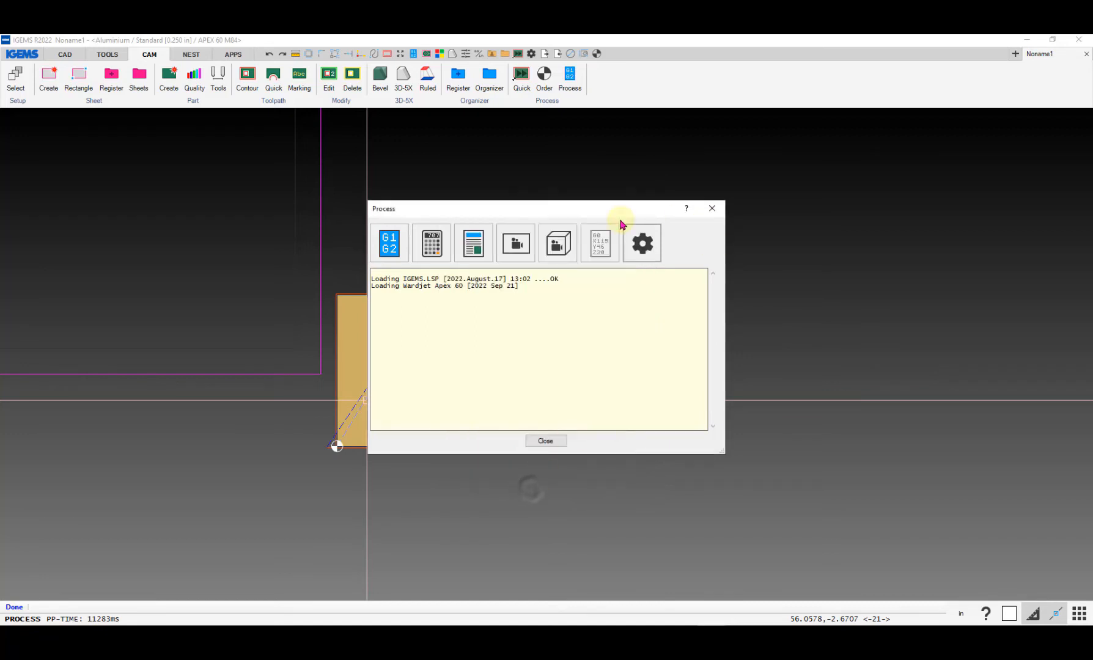
Step: Run the five-axis simulation of the cut order with TAC and VOC enabled and work offset G92, and maximise the simulator
left_click(558, 242)
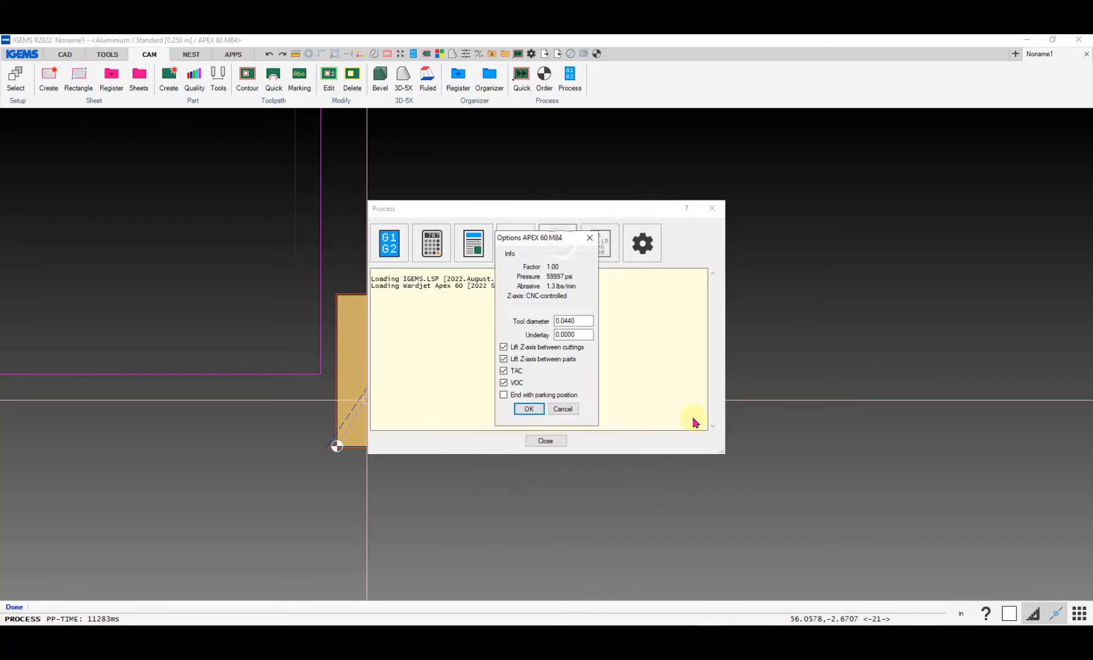
left_click(529, 410)
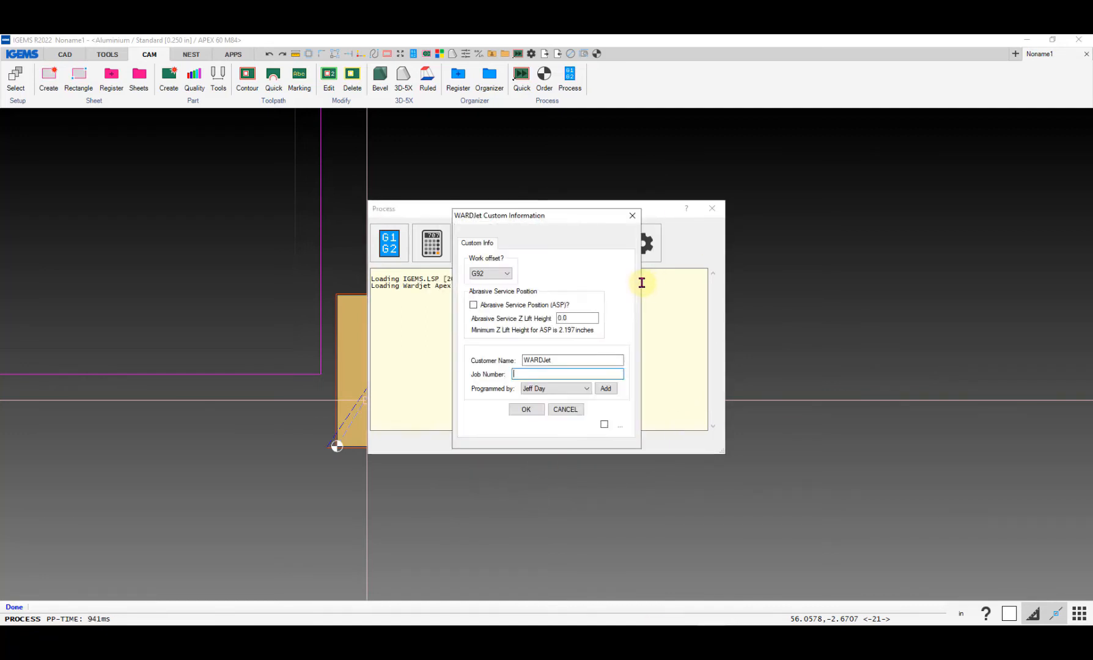
left_click(520, 409)
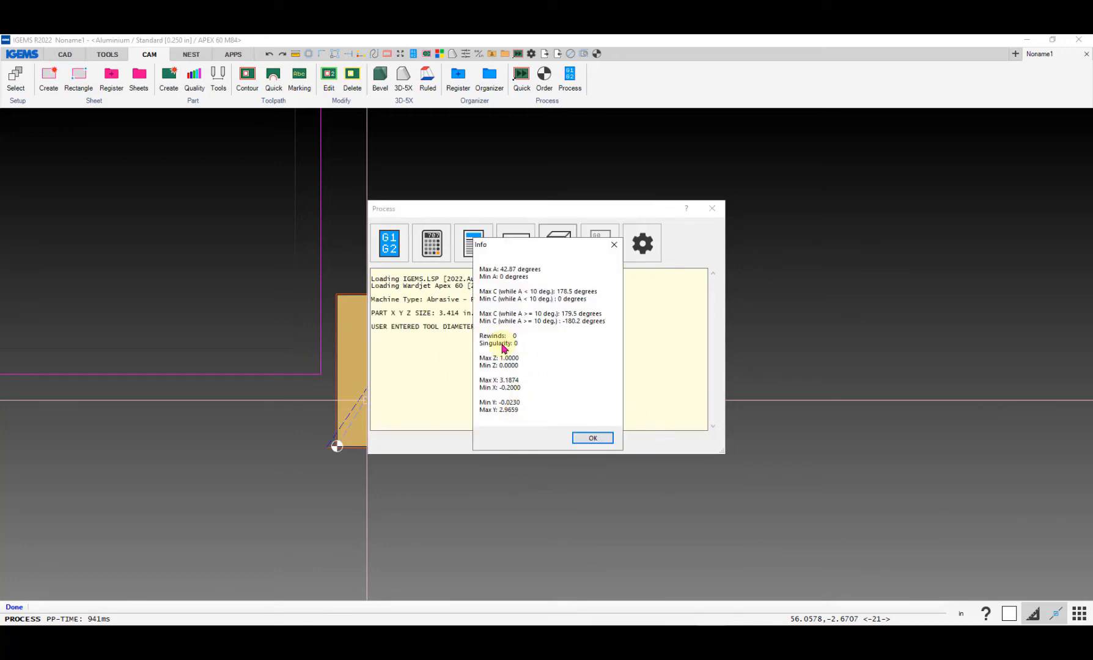
left_click(590, 439)
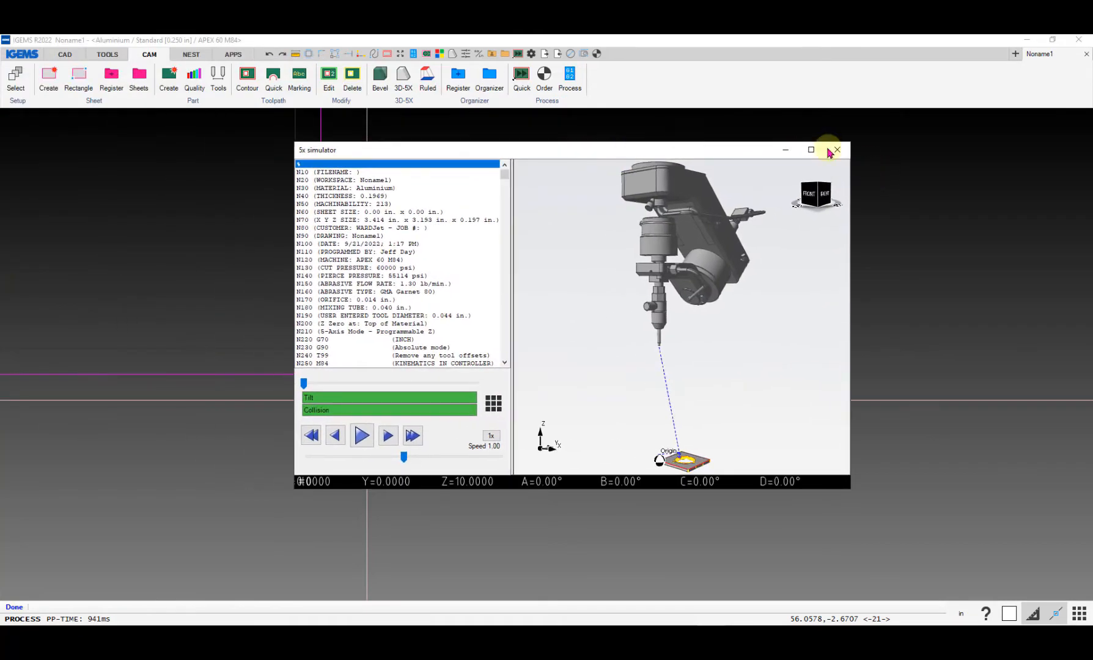
left_click(812, 150)
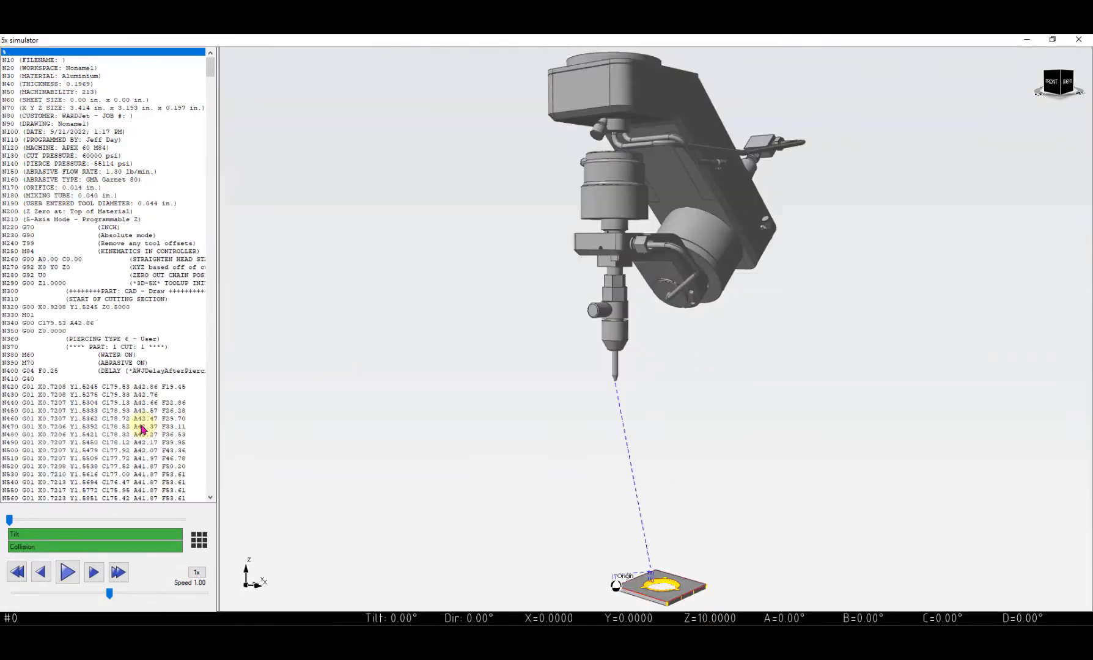
Step: Examine the A-axis tilt values along the beveled first cut in the simulator's NC code
left_click(142, 428)
left_click(152, 467)
scroll(153, 461, "down", 10)
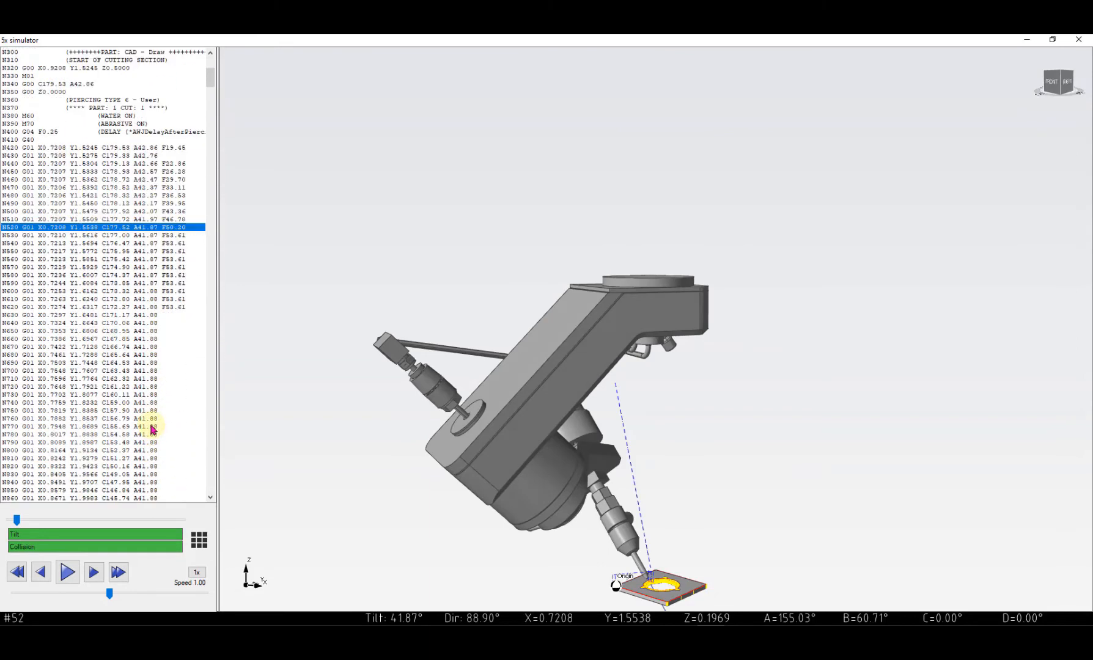
left_click(151, 419)
left_click(141, 340)
left_click(146, 315)
left_click(144, 308)
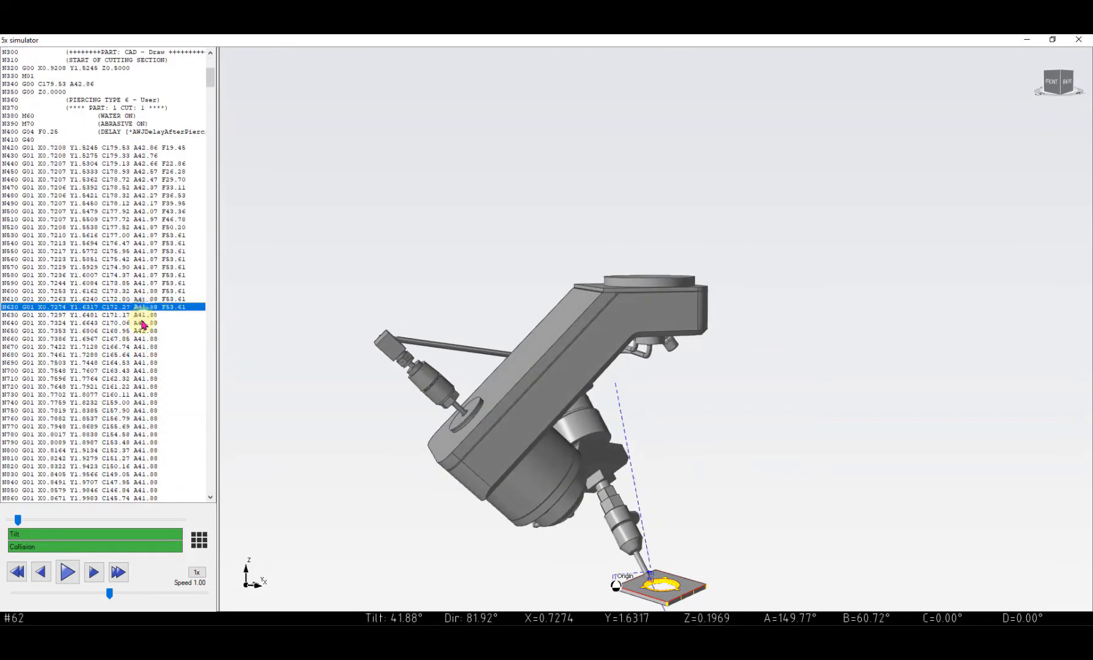
left_click(142, 323)
left_click_drag(142, 324, 152, 481)
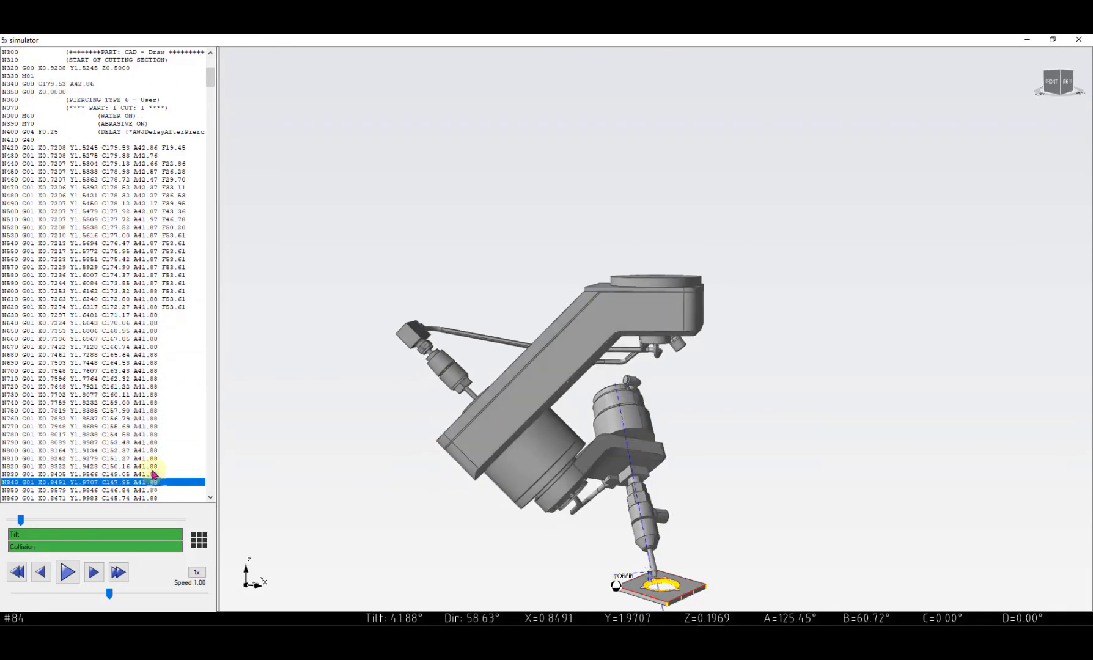
scroll(154, 467, "down", 5)
scroll(156, 467, "down", 6)
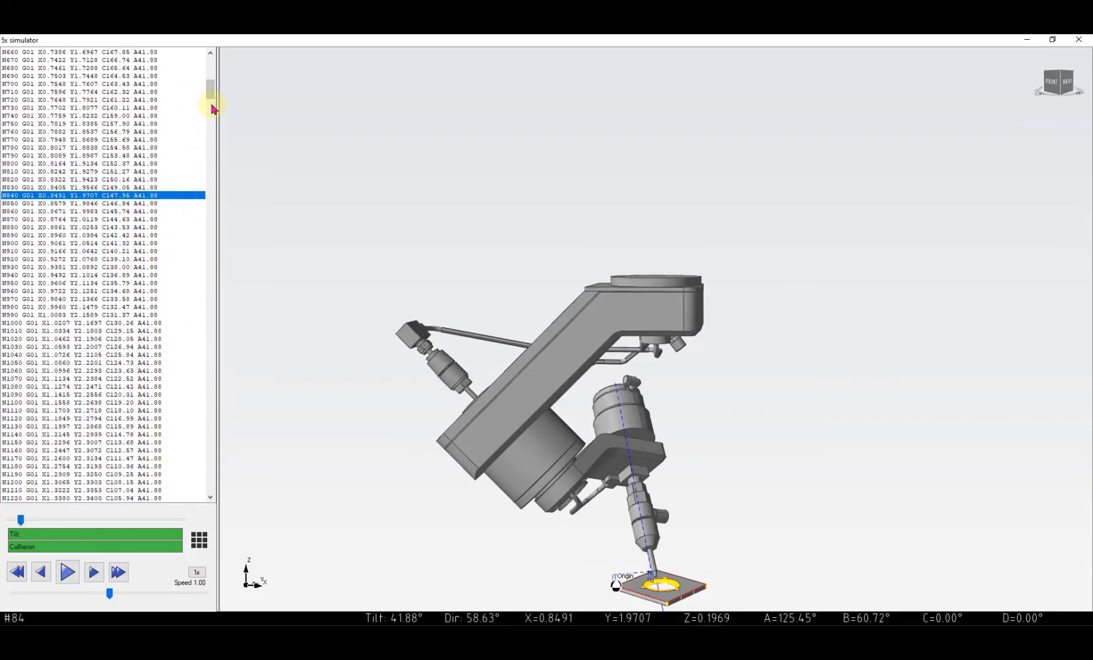
Step: Examine the taper compensation tilt values in the NC code of the remaining cuts through cut 3, and close the simulator
left_click_drag(210, 98, 218, 219)
left_click(148, 195)
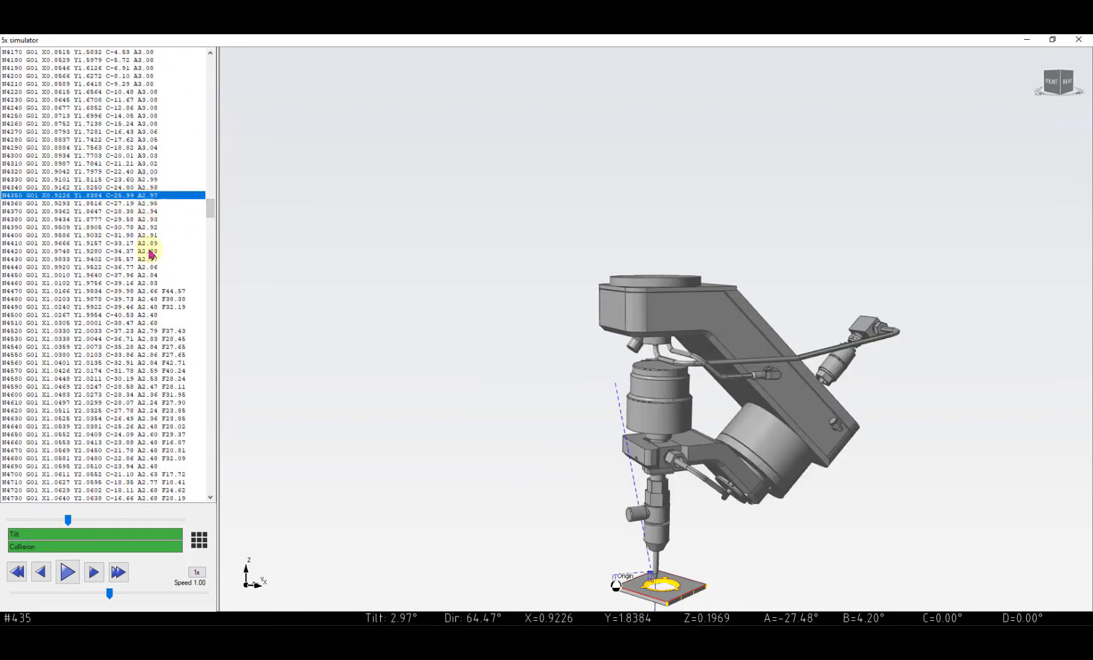
left_click_drag(149, 251, 148, 458)
left_click_drag(209, 213, 214, 474)
left_click_drag(147, 396, 153, 164)
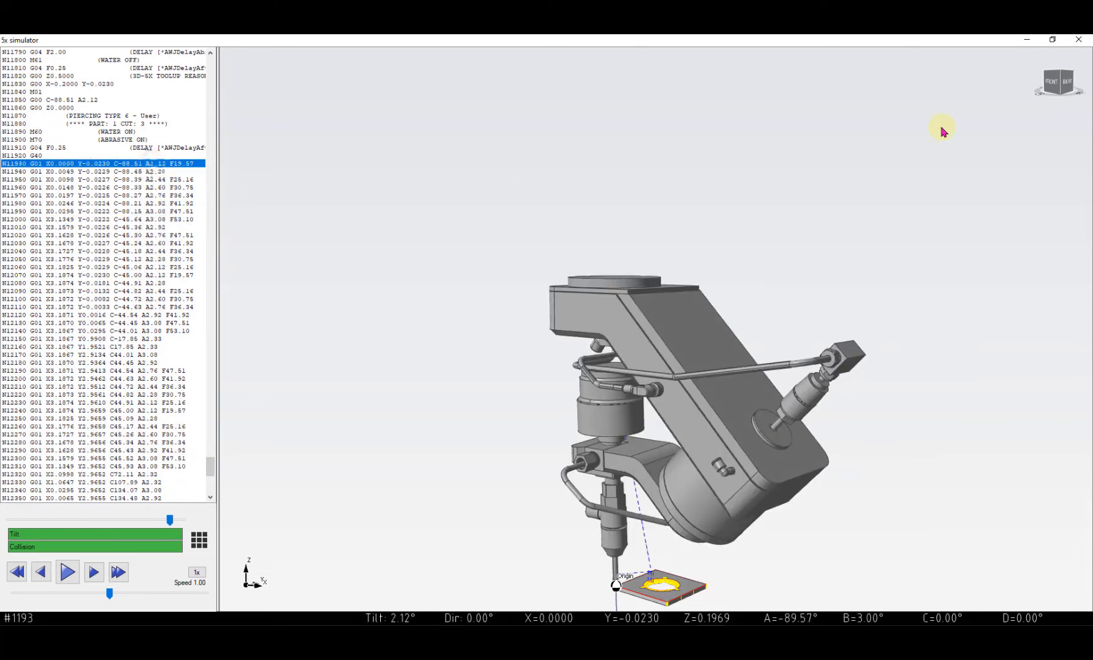
left_click(1078, 43)
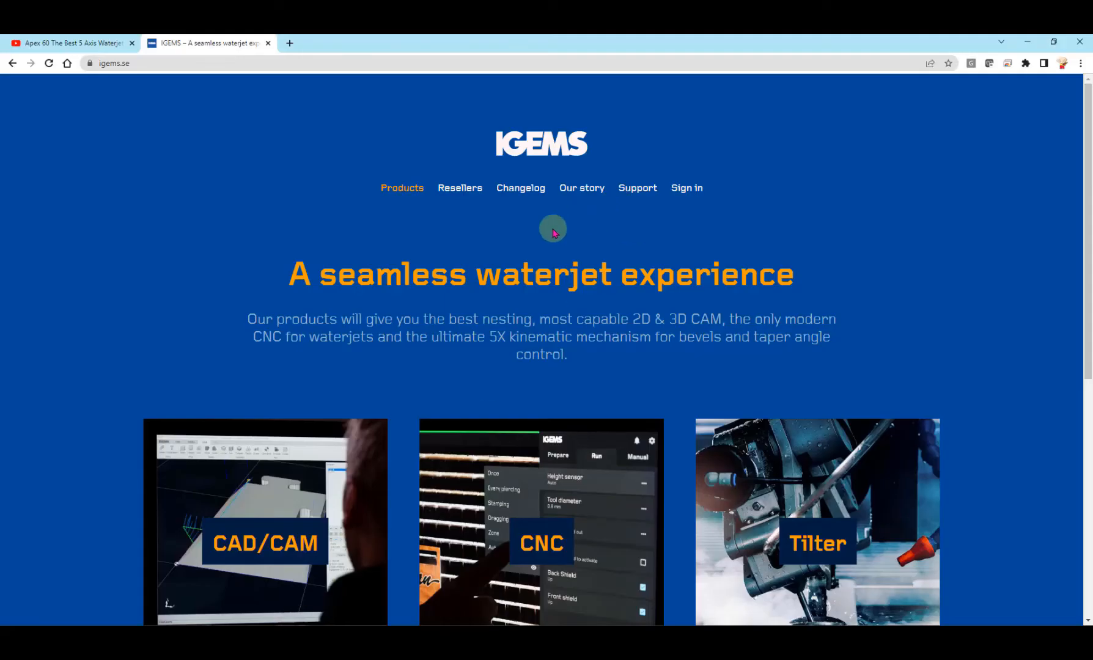
Step: Play the YouTube video Apex 60 The Best 5 Axis Waterjet Ever Built from near its beginning, and return to IGEMS
left_click(103, 48)
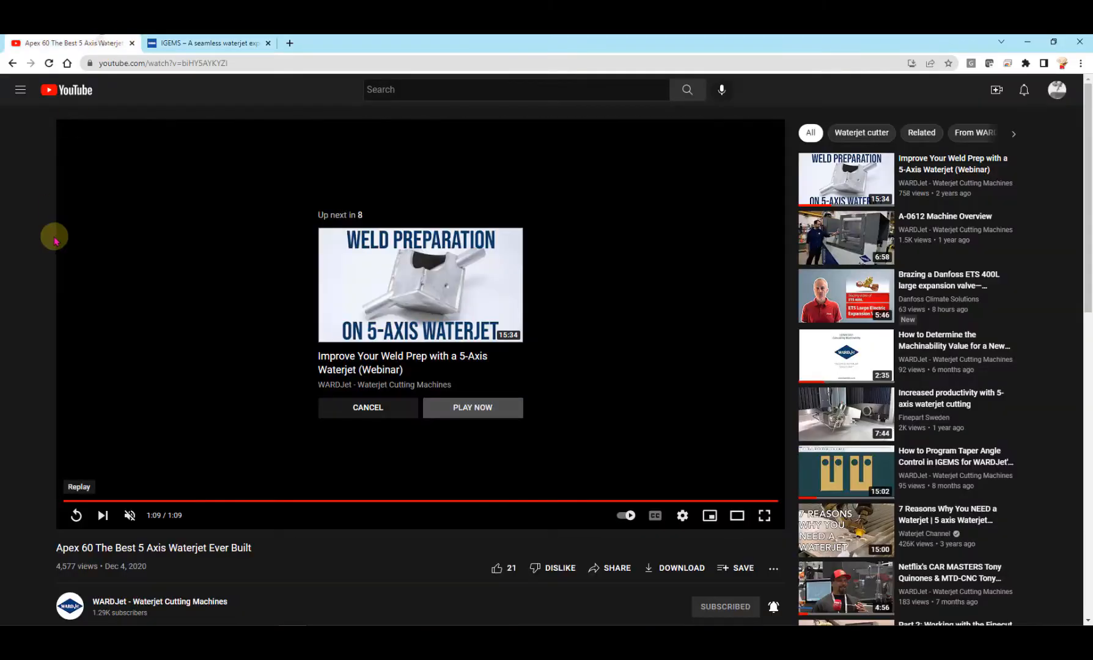
left_click(173, 501)
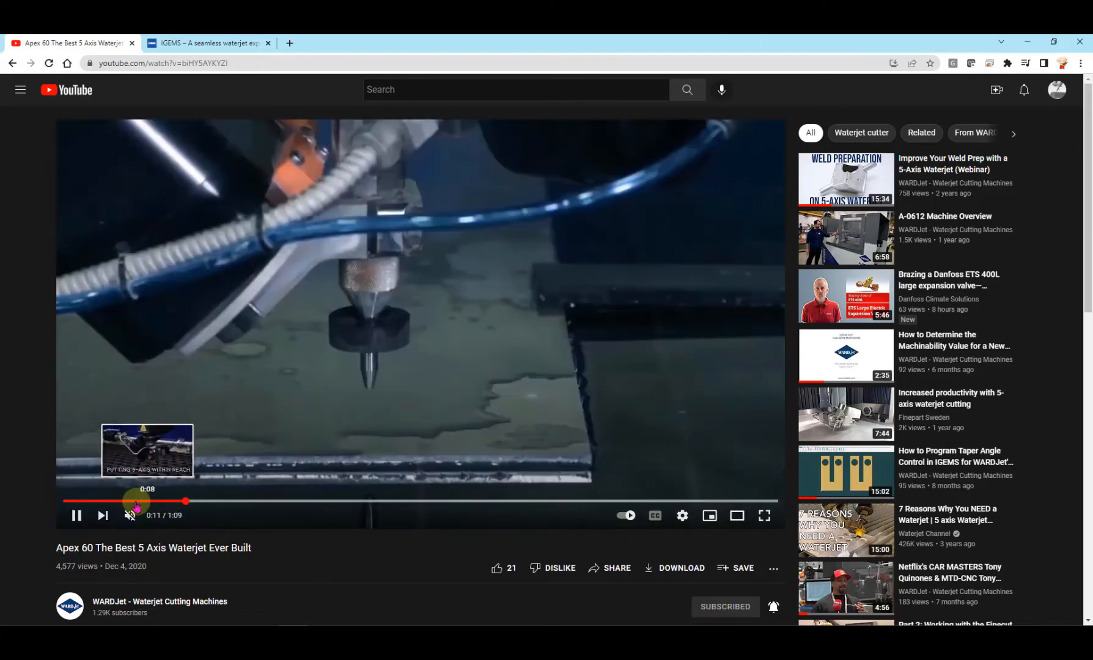
left_click(105, 501)
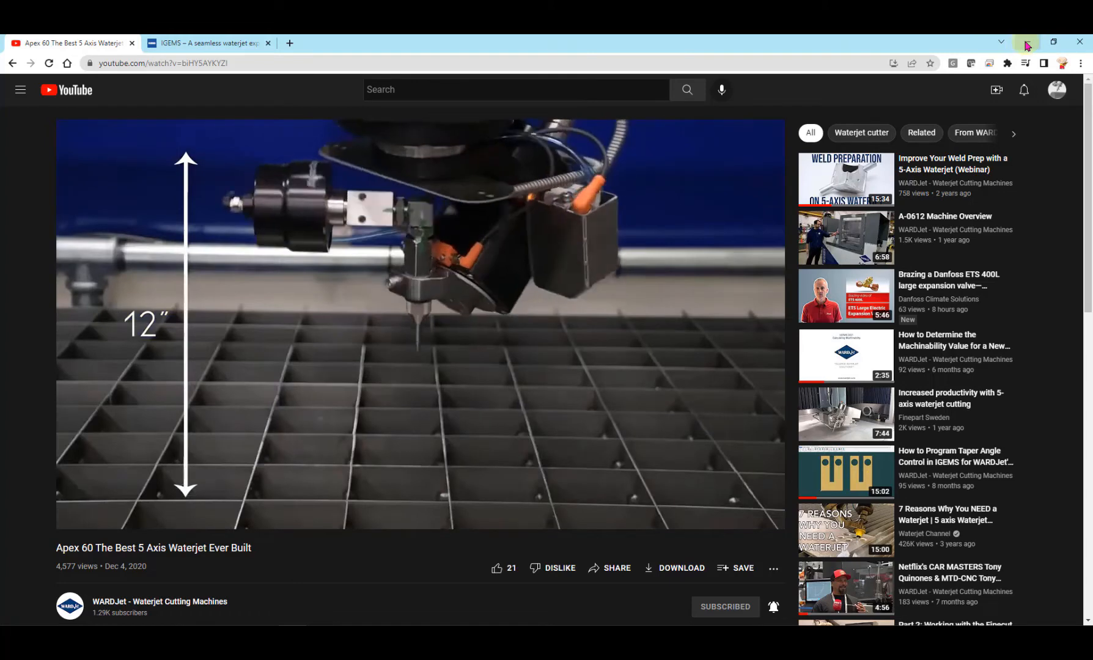
left_click(1028, 43)
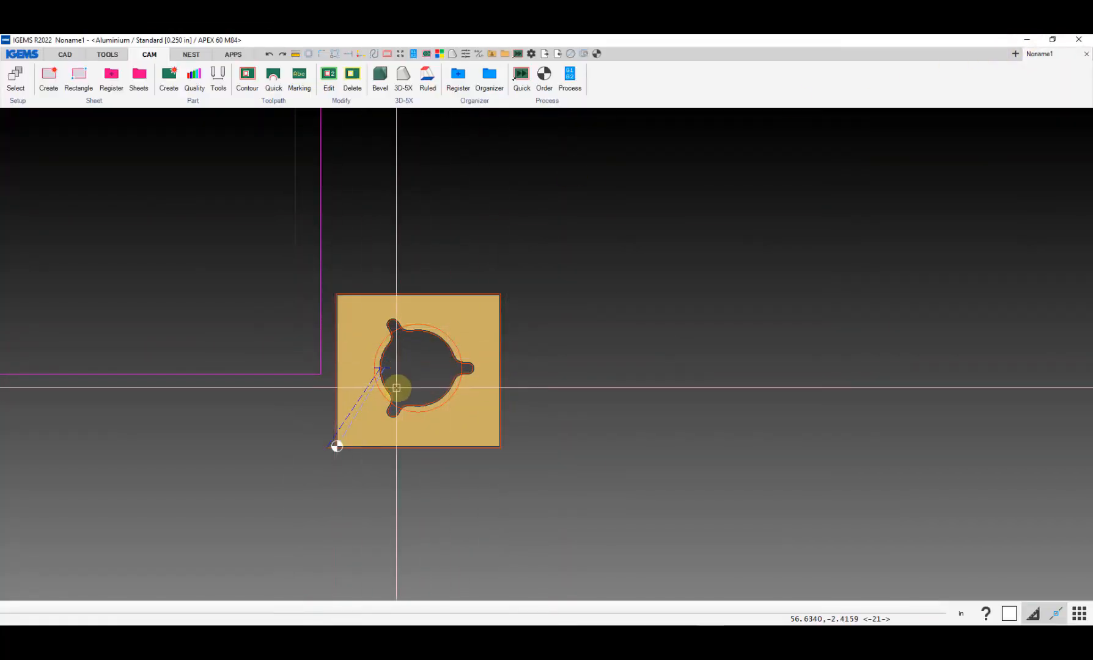
Step: Start processing the plate's cut order and open the Settings page of its machine strategy
scroll(400, 386, "down", 3)
middle_click_drag(475, 298, 402, 356)
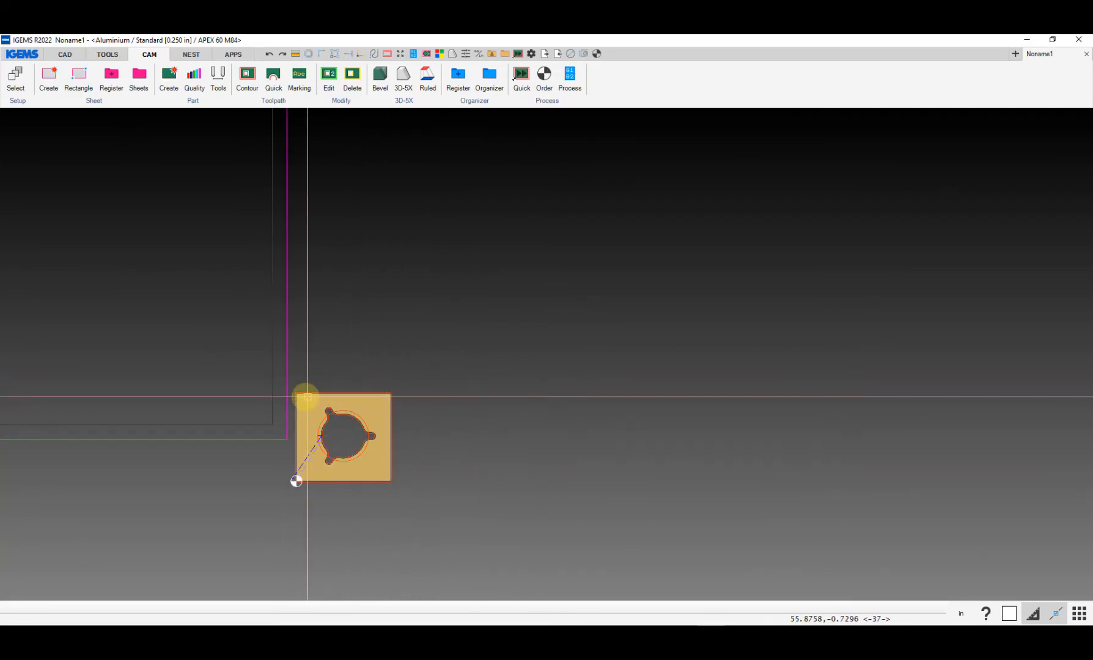
scroll(205, 417, "down", 8)
scroll(223, 430, "up", 14)
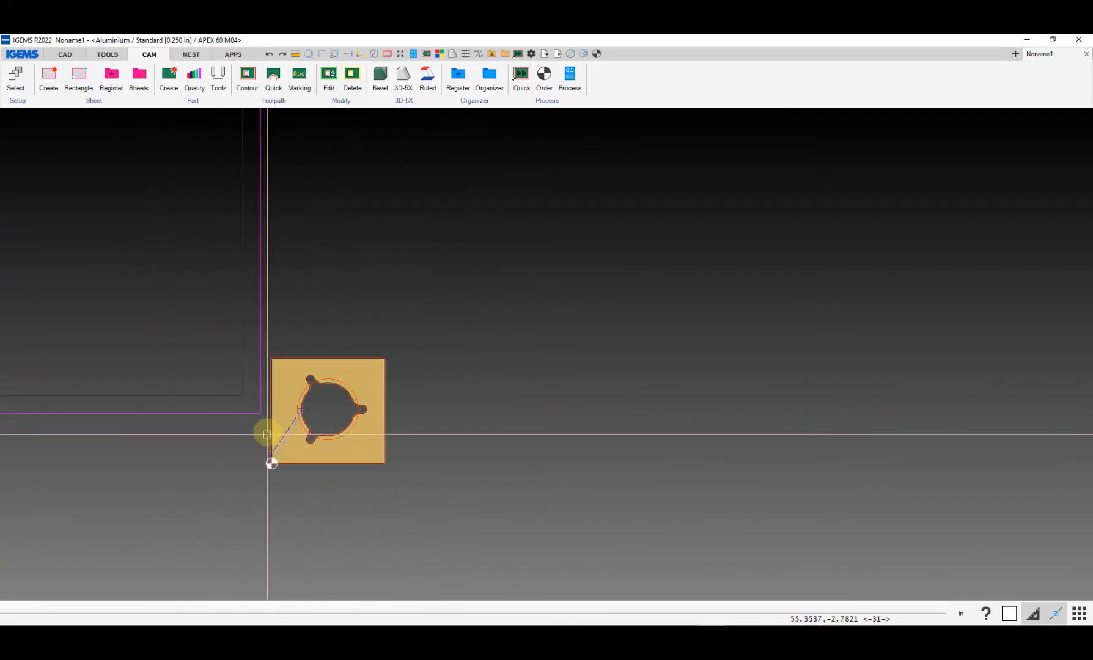
scroll(298, 431, "down", 2)
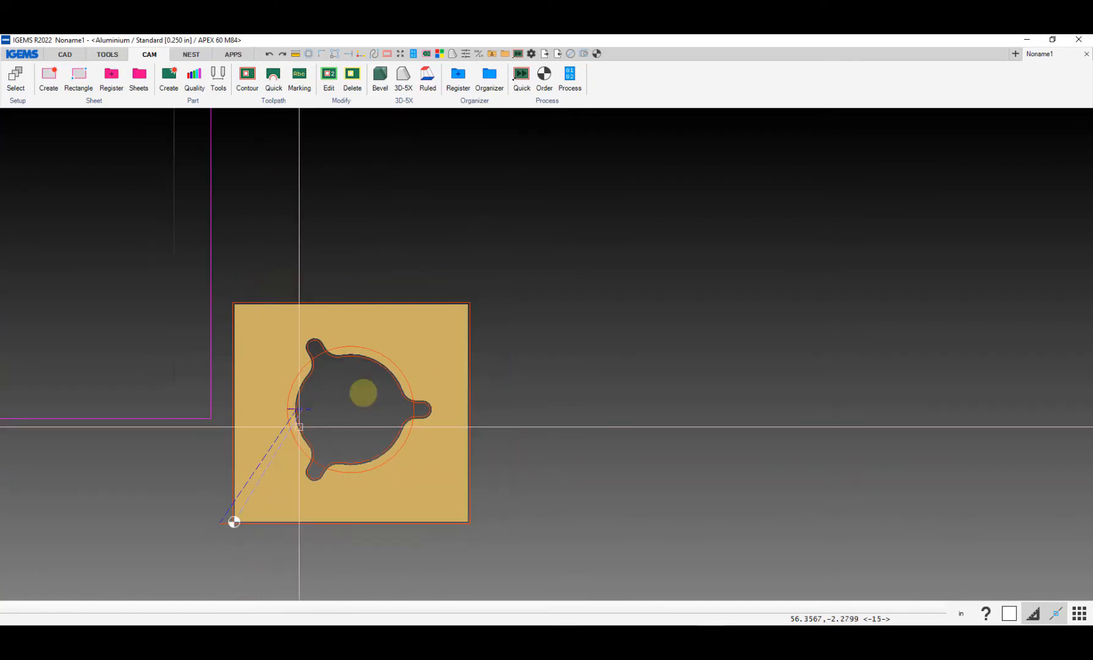
left_click(568, 80)
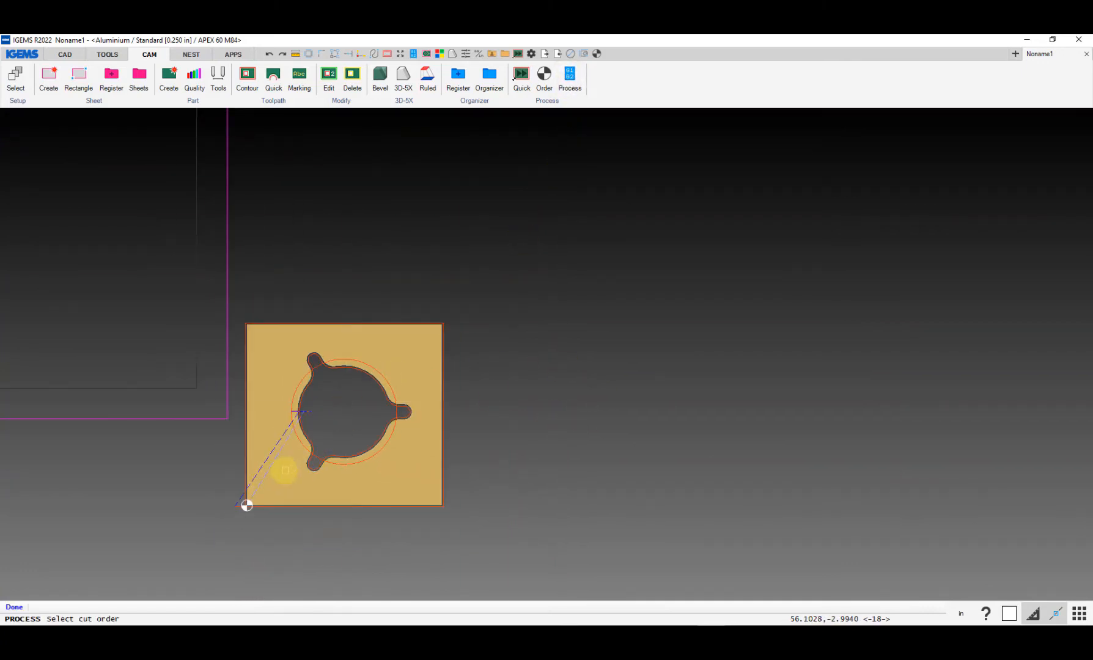
left_click(273, 463)
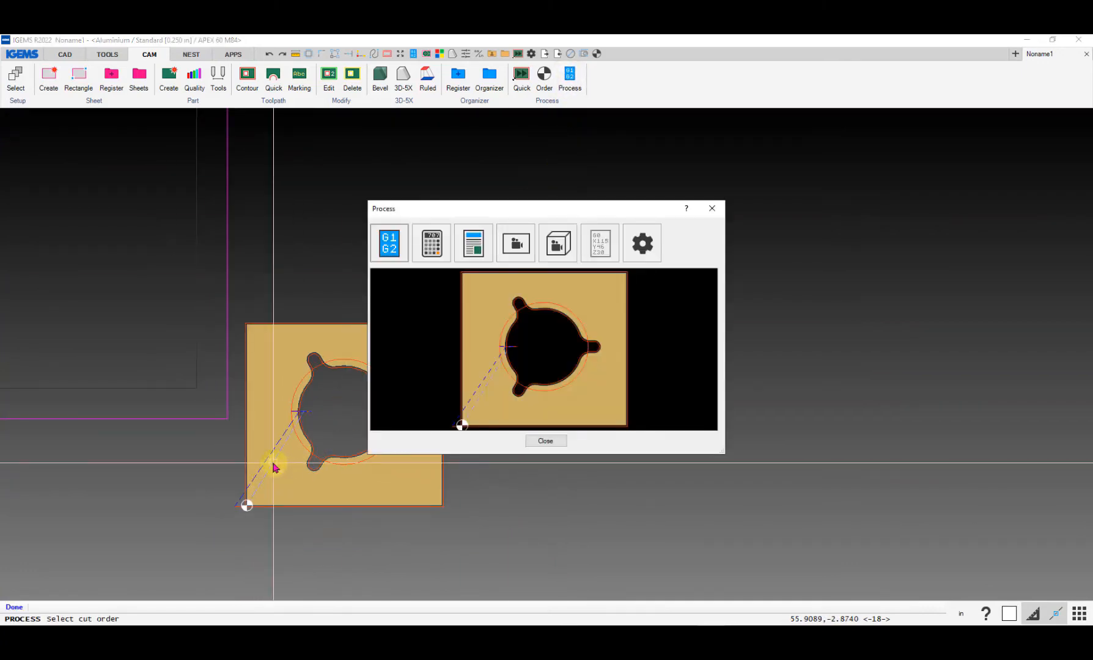
left_click(648, 248)
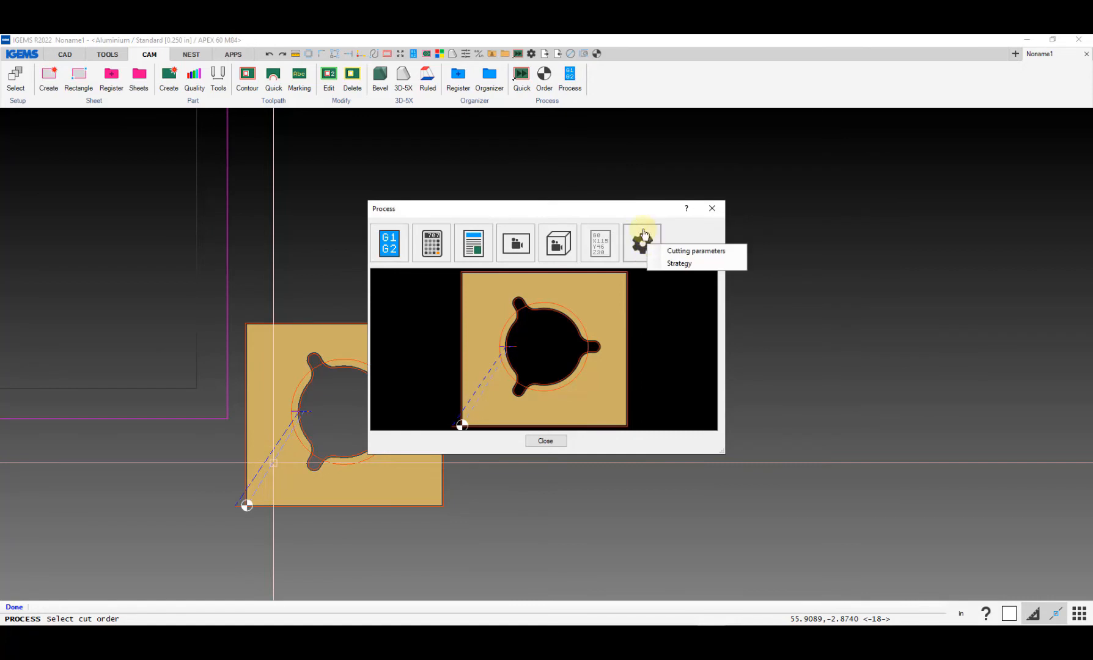
left_click(657, 264)
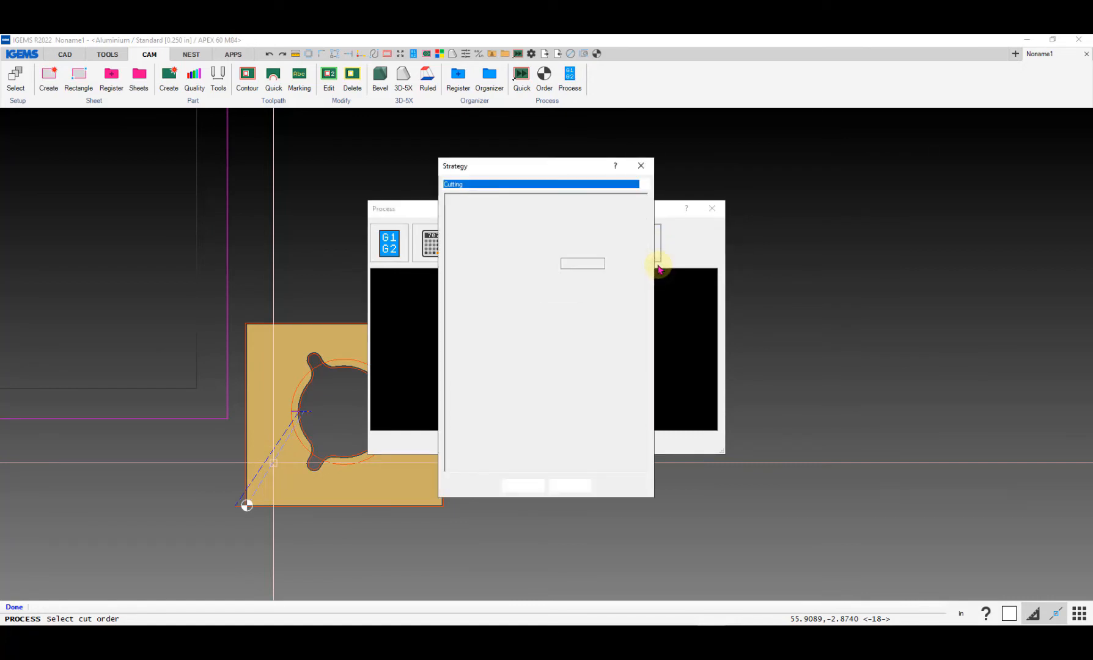
left_click(512, 184)
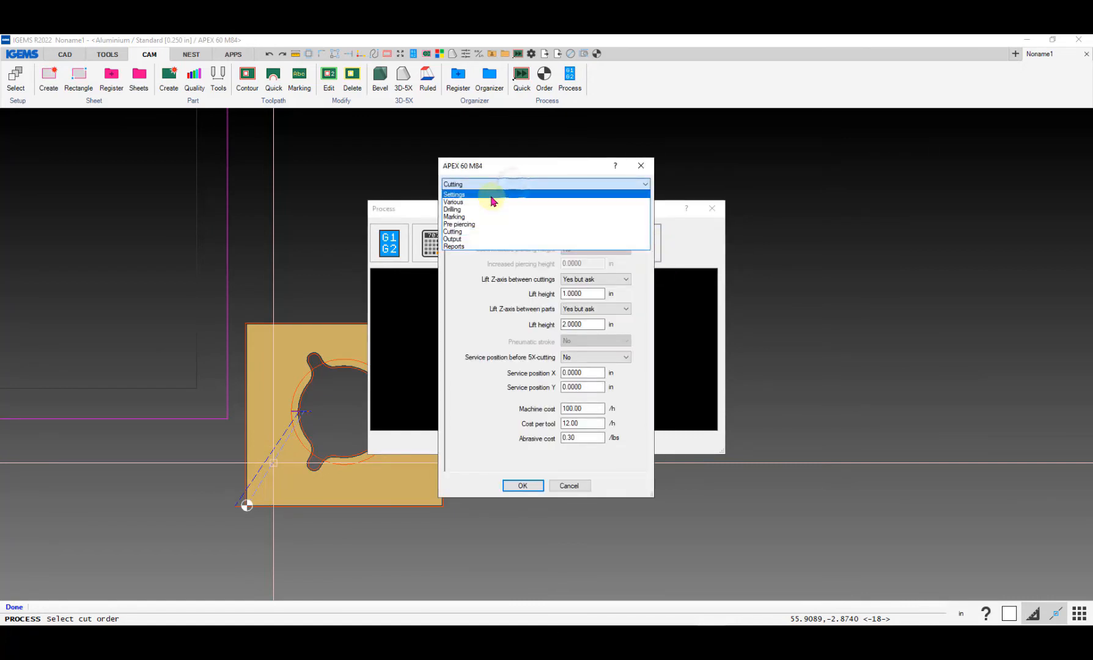
left_click(492, 196)
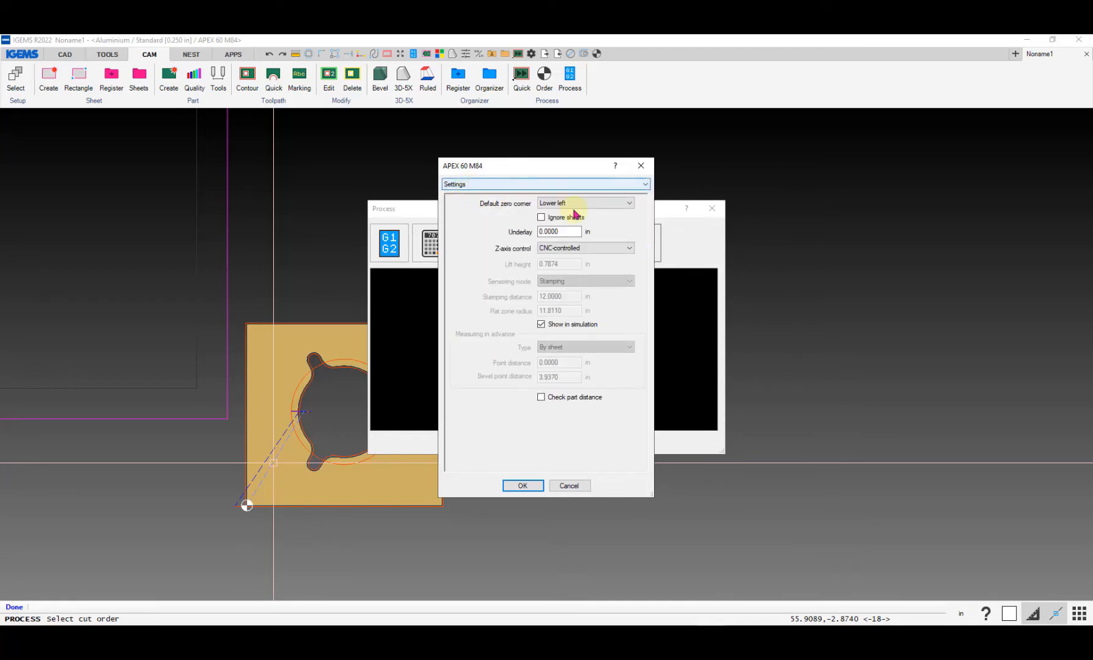
Step: Set the strategy's Z-axis control to By height sensor with the Stamping sensoring mode, and accept the settings
left_click(548, 250)
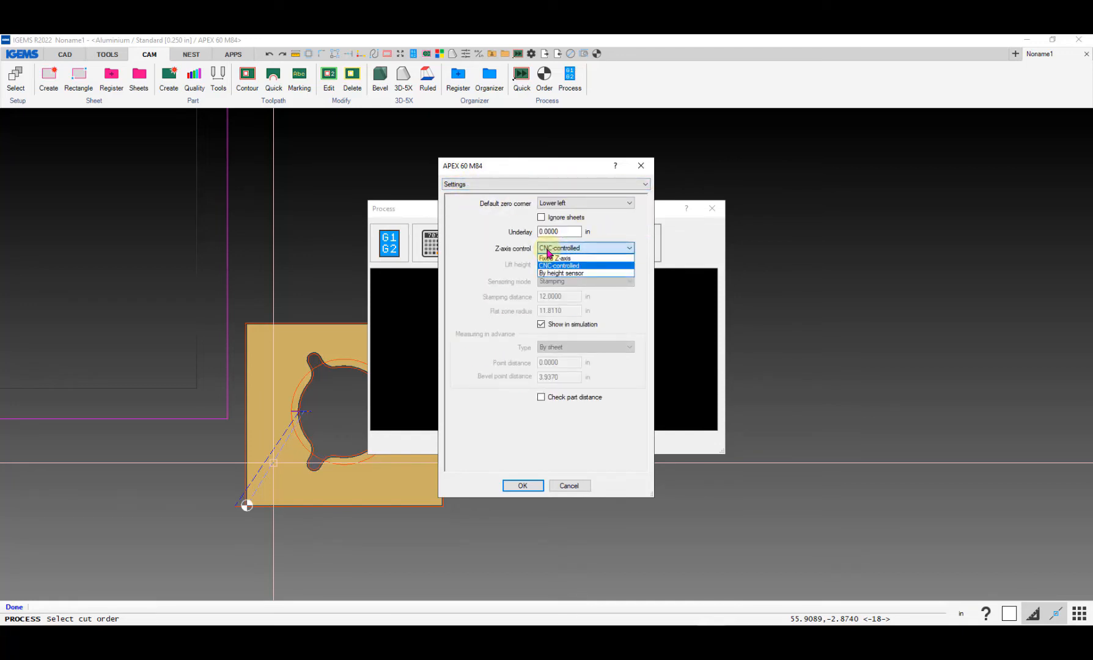
left_click(561, 274)
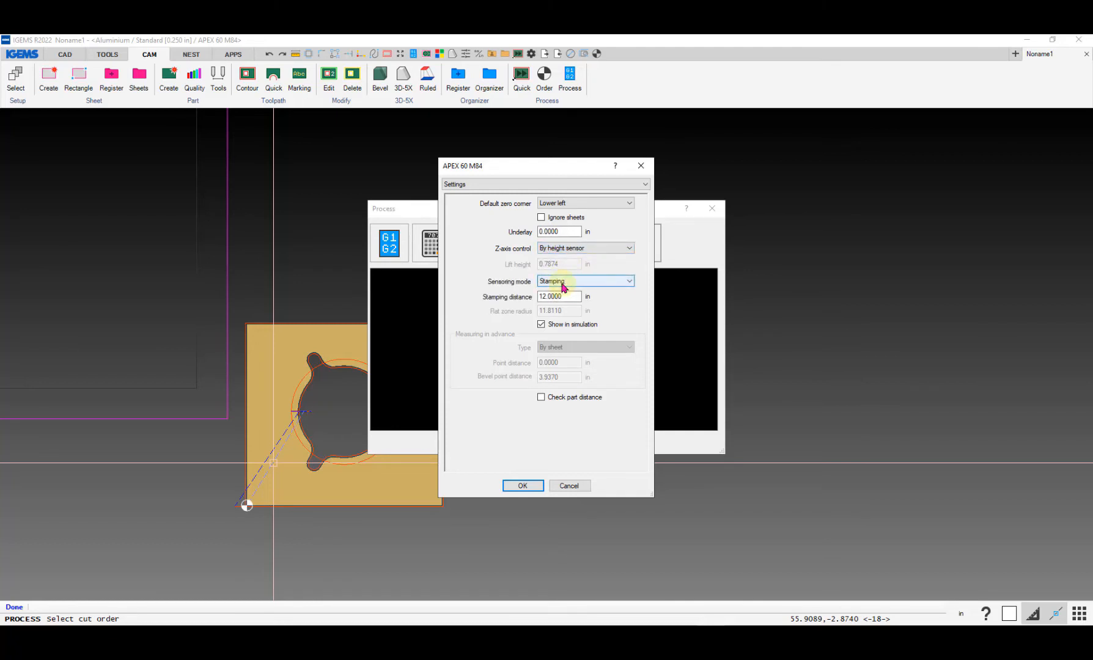
left_click(563, 285)
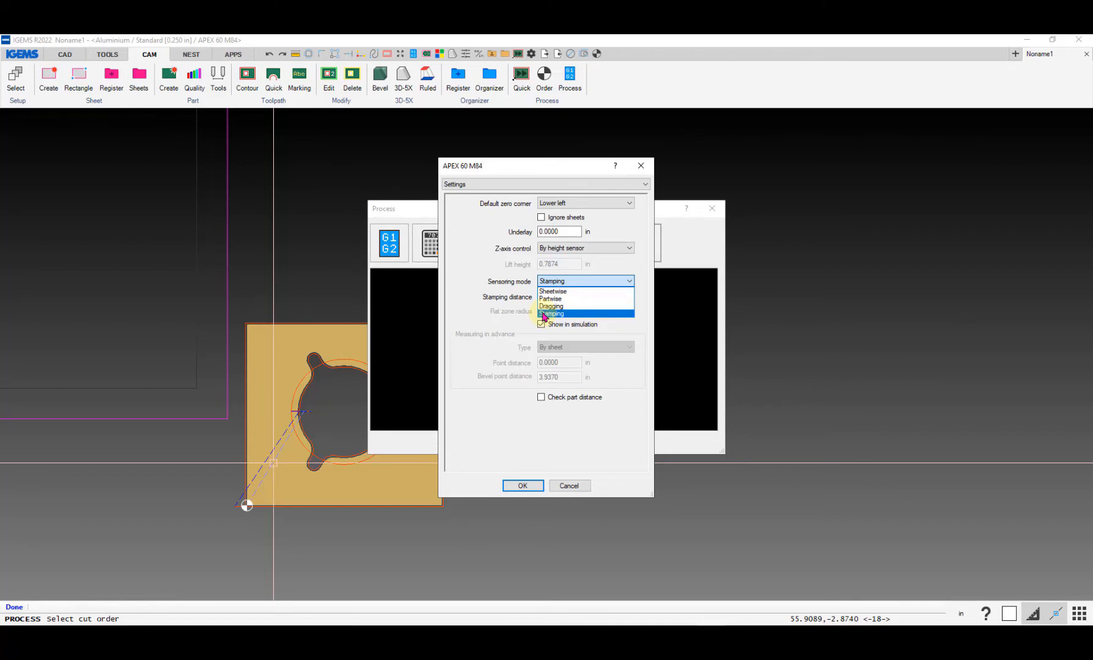
left_click(544, 314)
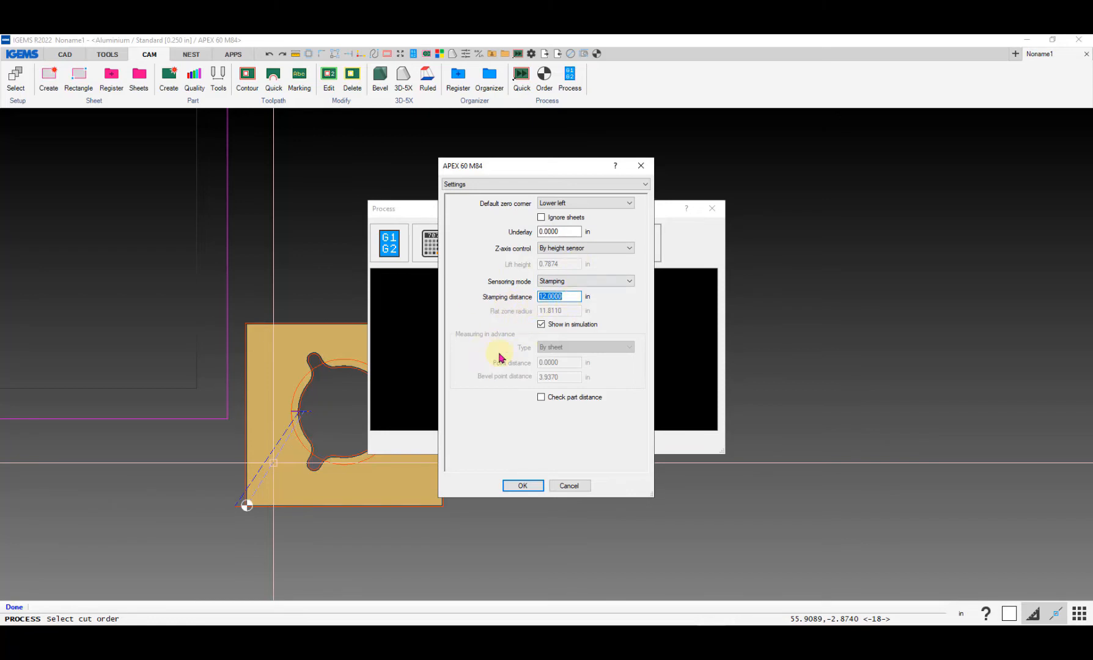
left_click(522, 484)
Step: Rerun the cut order's five-axis simulation with height sensor control, TAC, VOC and work offset G92, and maximise the simulator
left_click(555, 245)
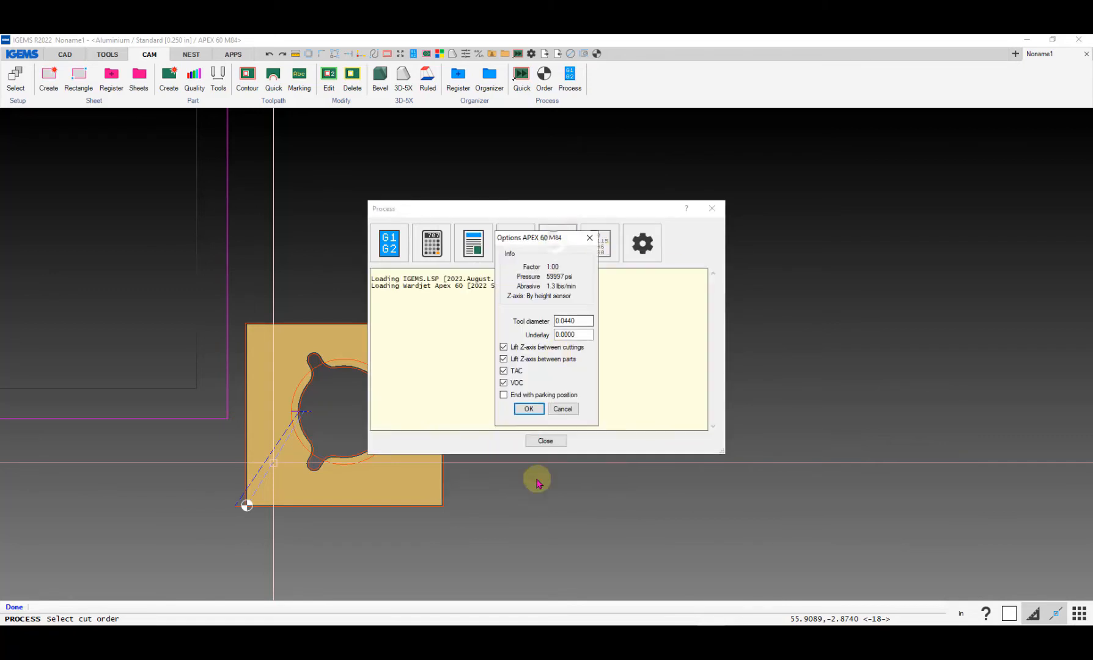
left_click(527, 409)
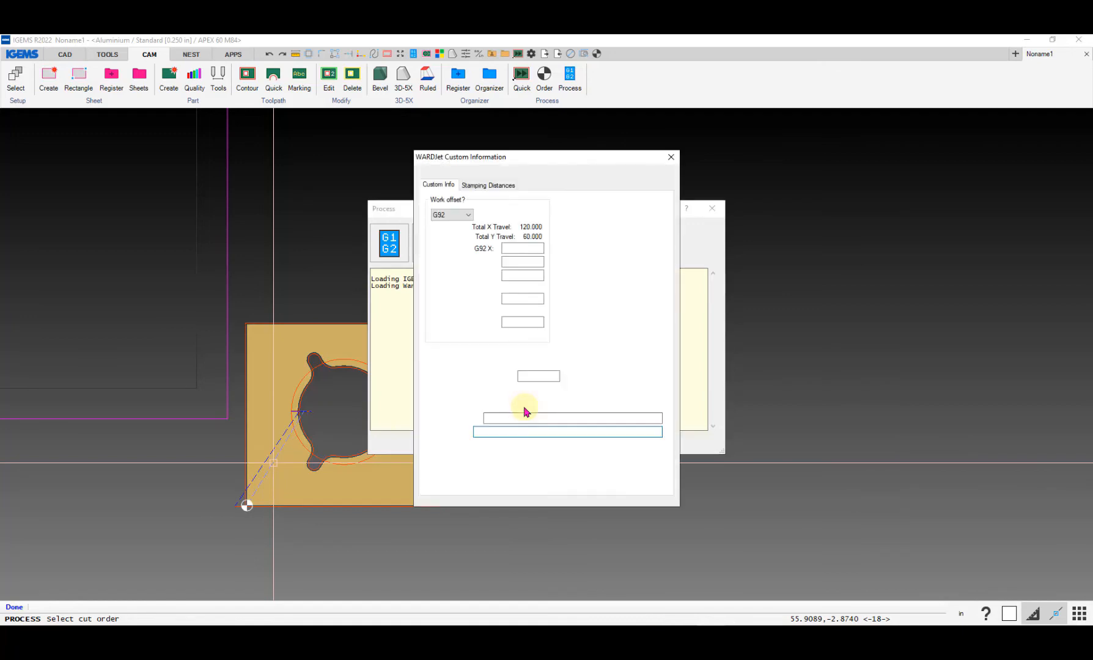
left_click(527, 468)
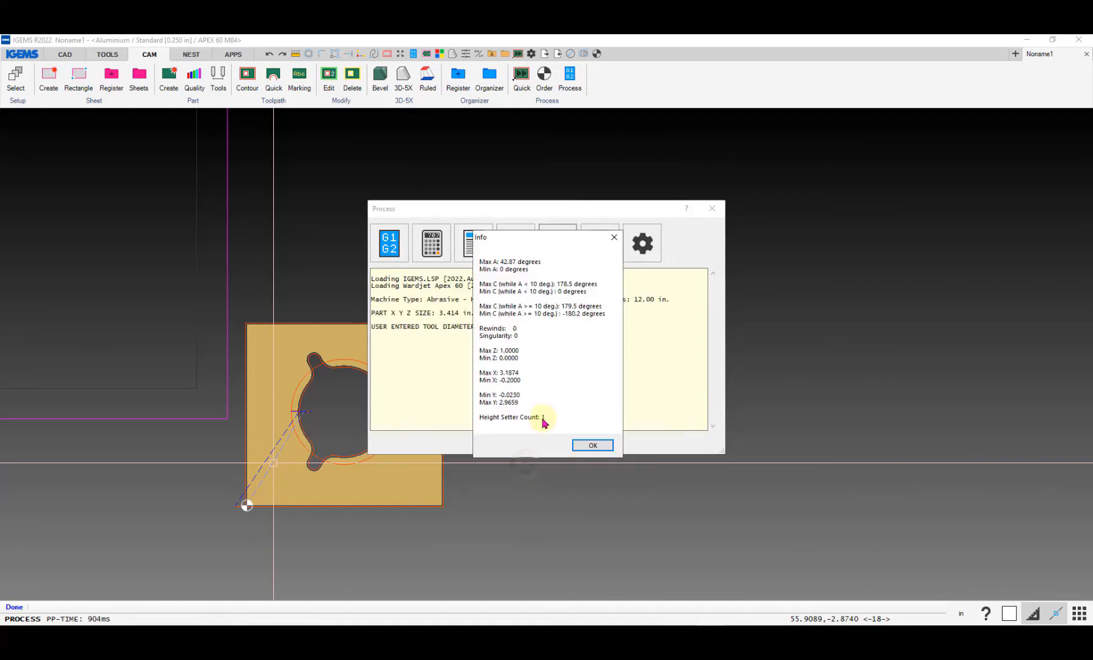
left_click(582, 446)
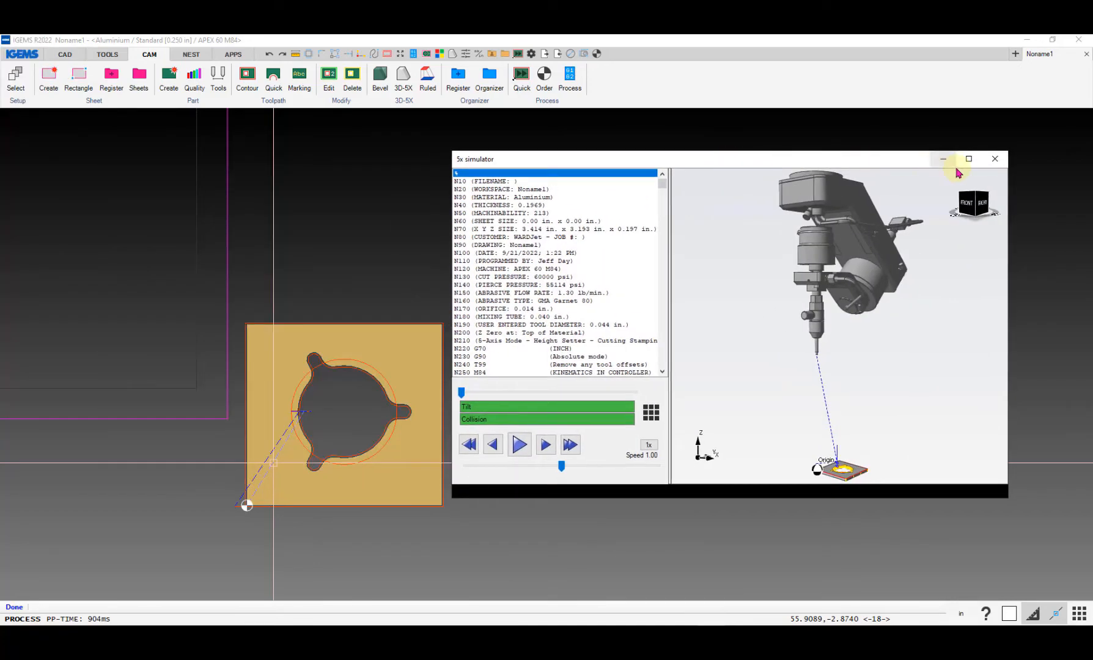
left_click(964, 160)
Step: Examine the head movement for the initial stamping in NC lines N320 to N380, and close the simulator and the Process dialog
left_click(55, 323)
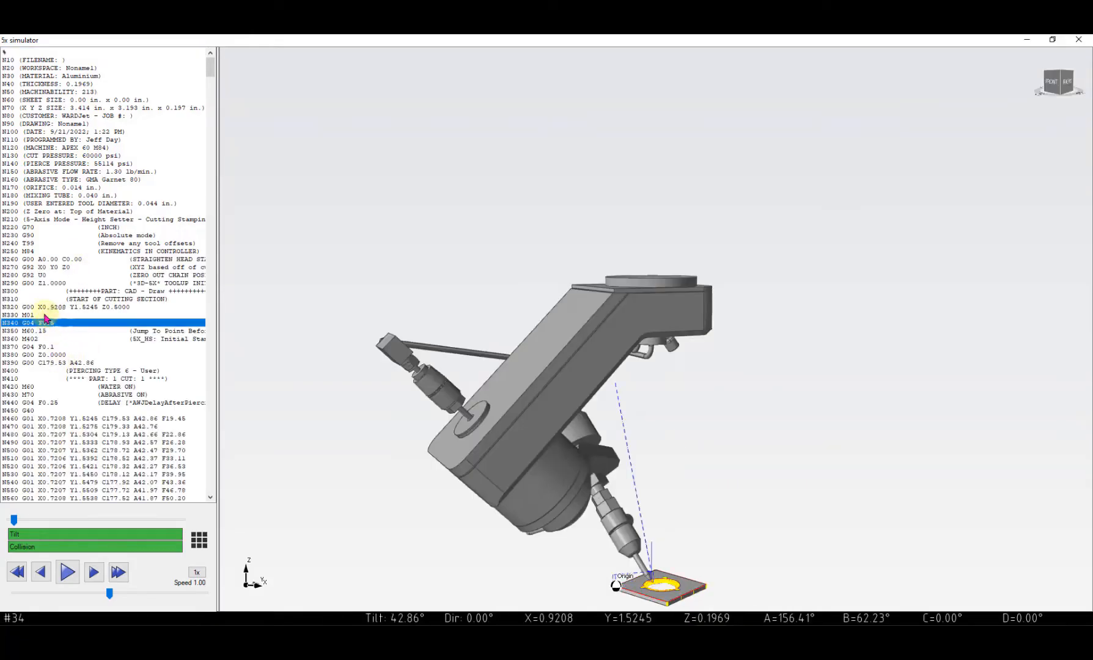
left_click(48, 308)
left_click(45, 323)
left_click(44, 331)
left_click(42, 339)
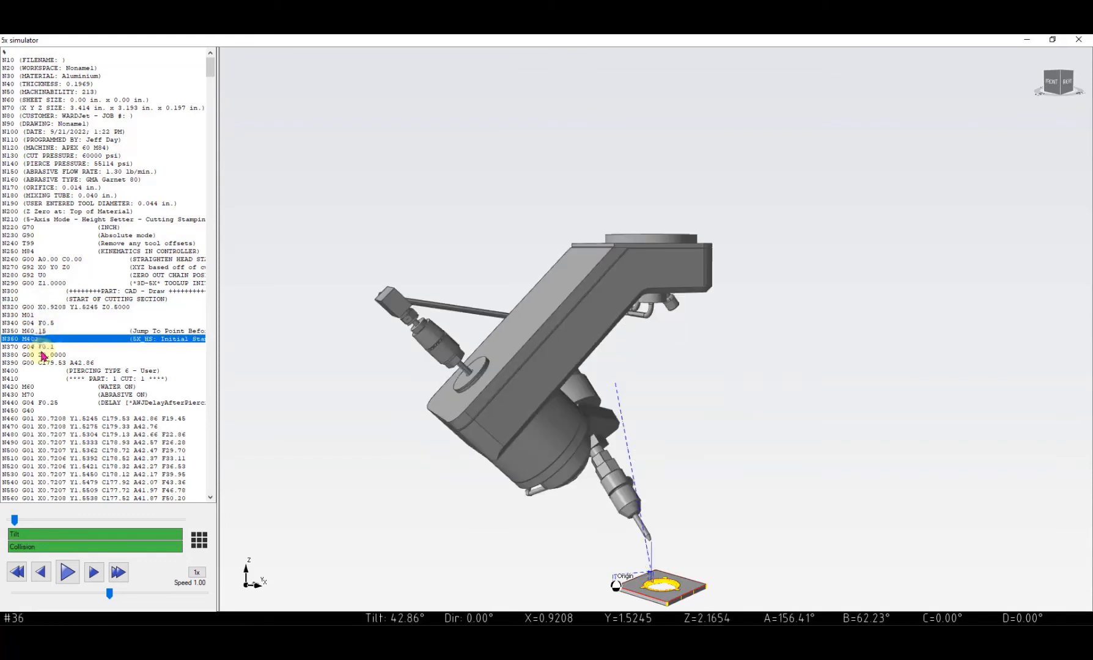
left_click(45, 325)
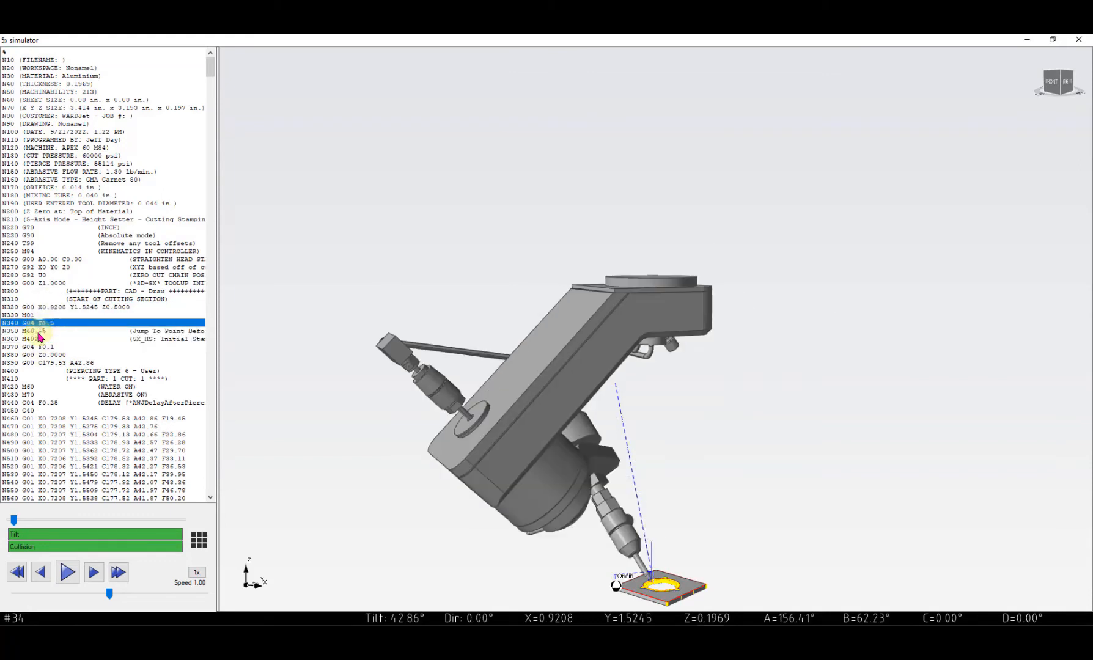
left_click(43, 339)
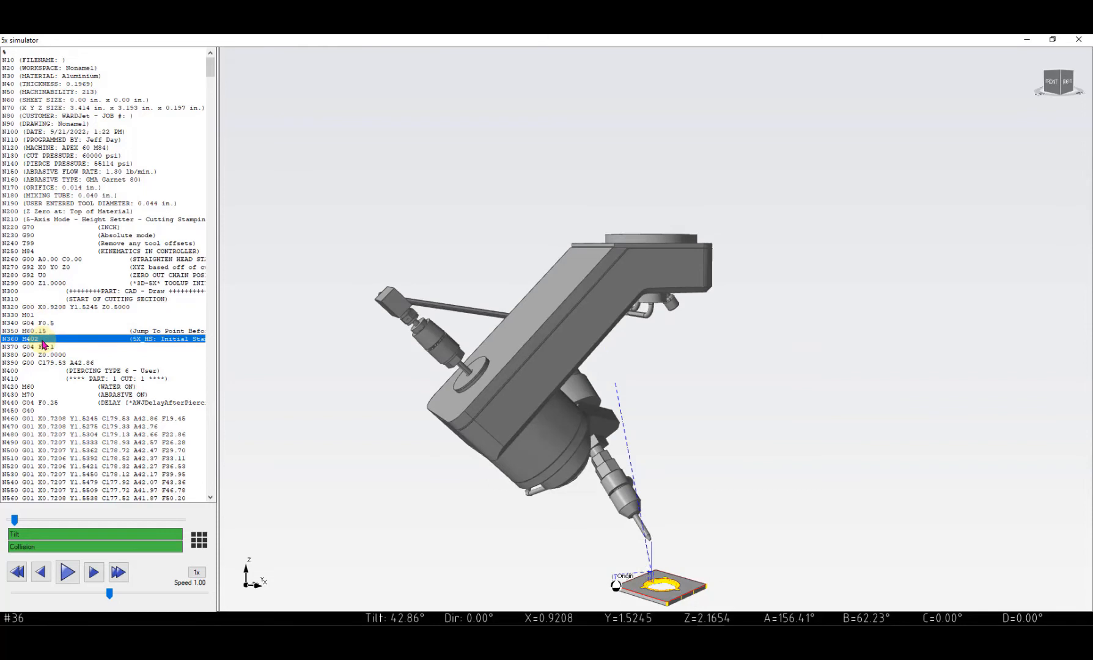
left_click(46, 348)
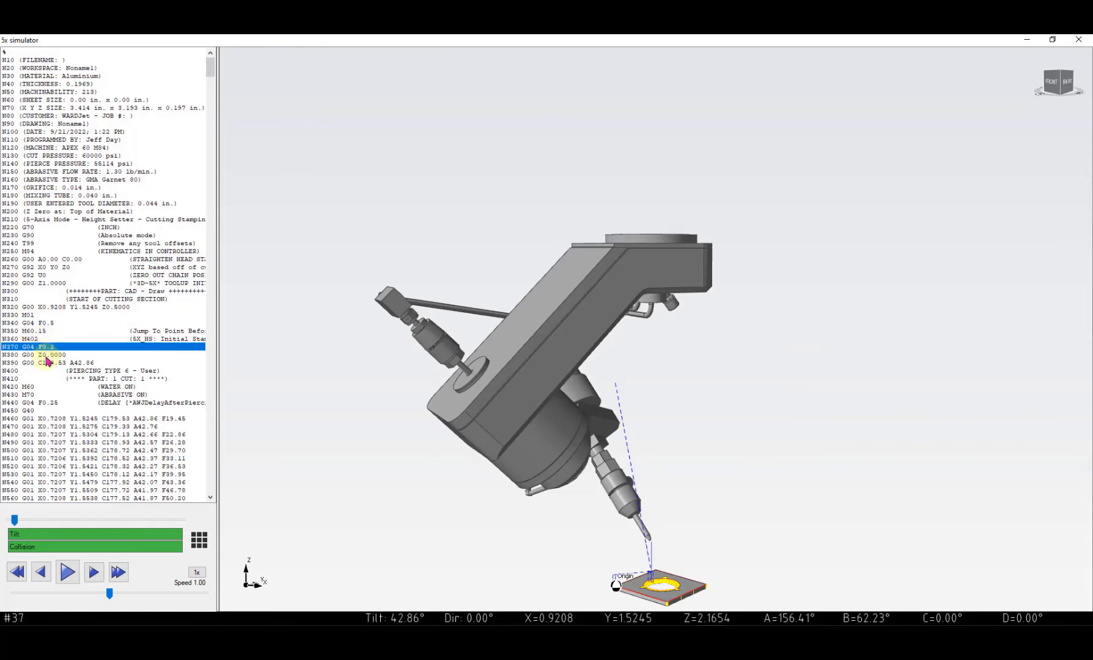
left_click(46, 355)
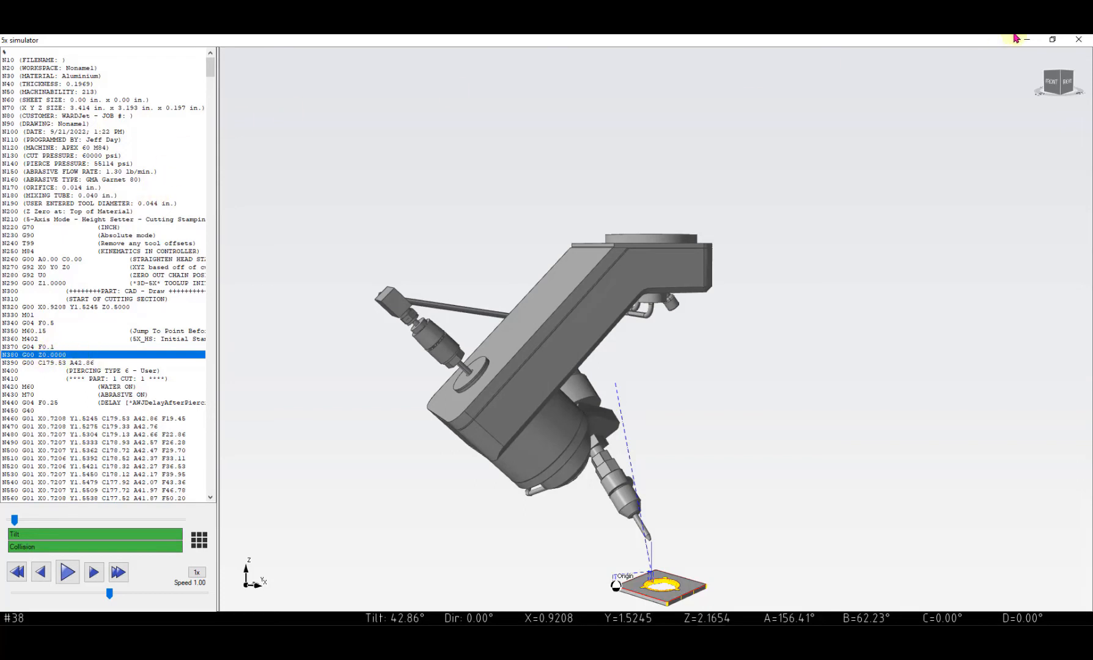
left_click(1078, 41)
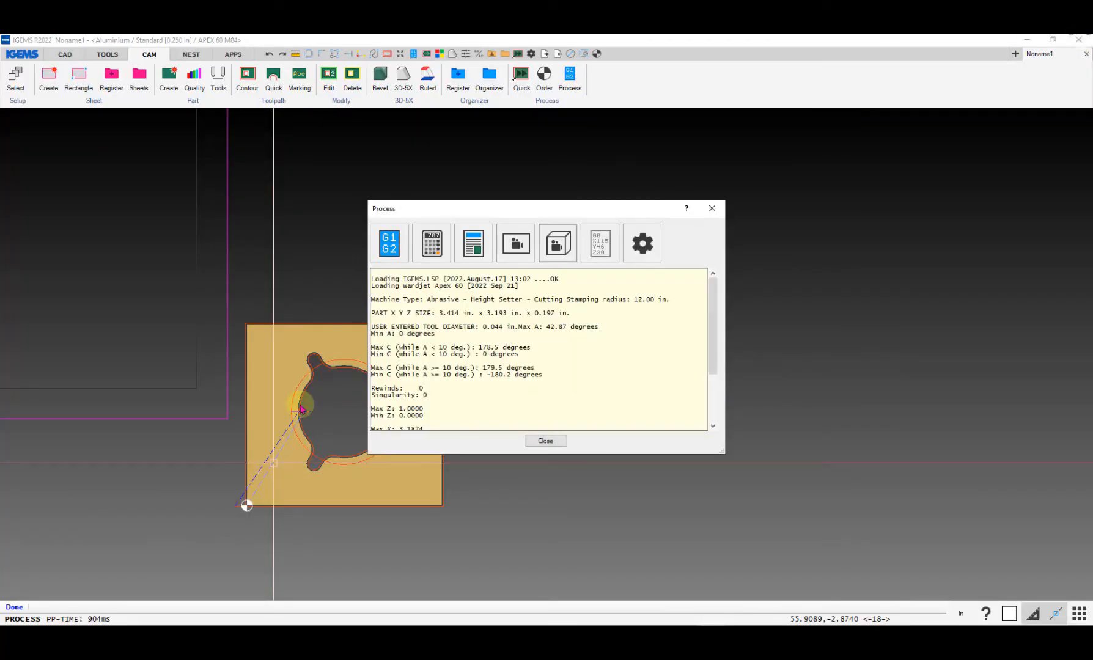
left_click(545, 440)
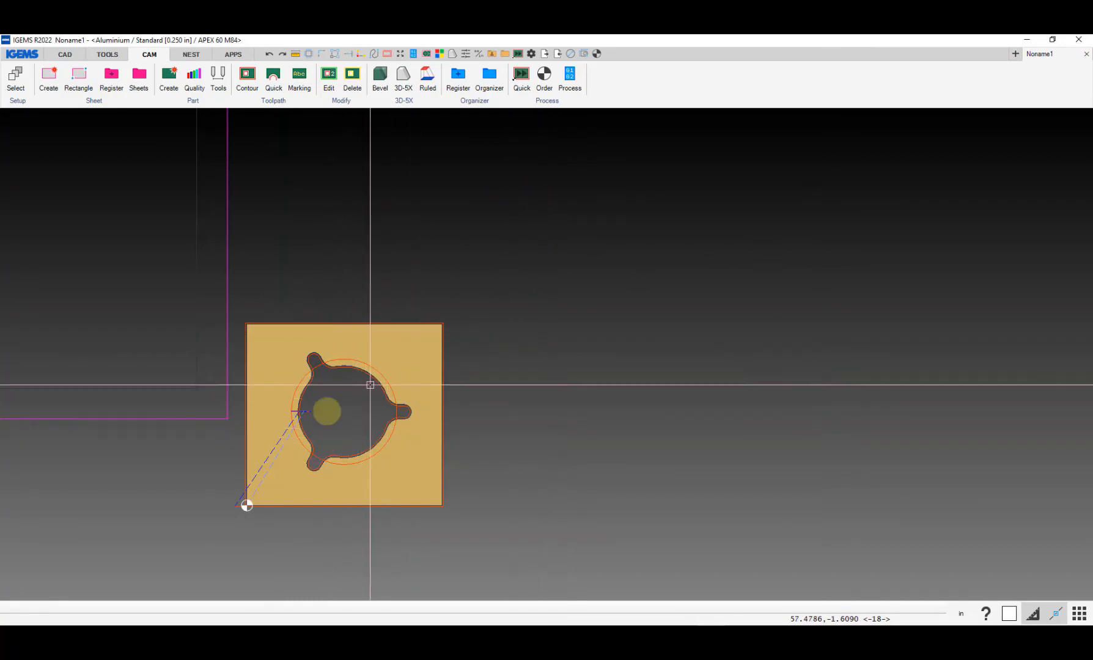
scroll(315, 430, "down", 2)
scroll(322, 431, "down", 1)
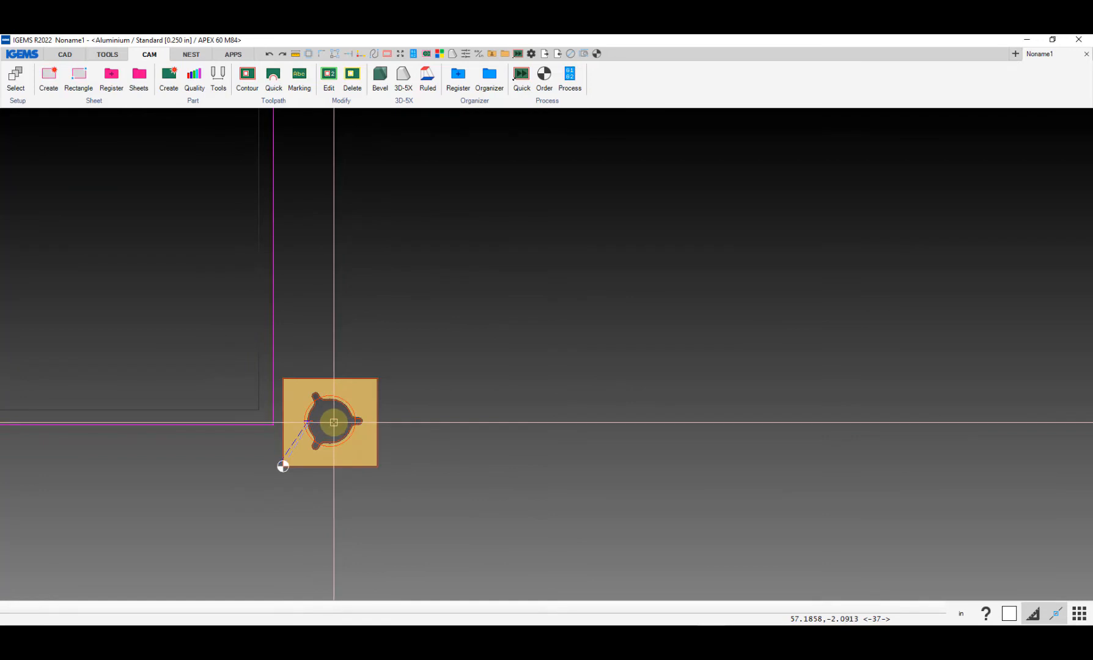
middle_click_drag(333, 426, 302, 419)
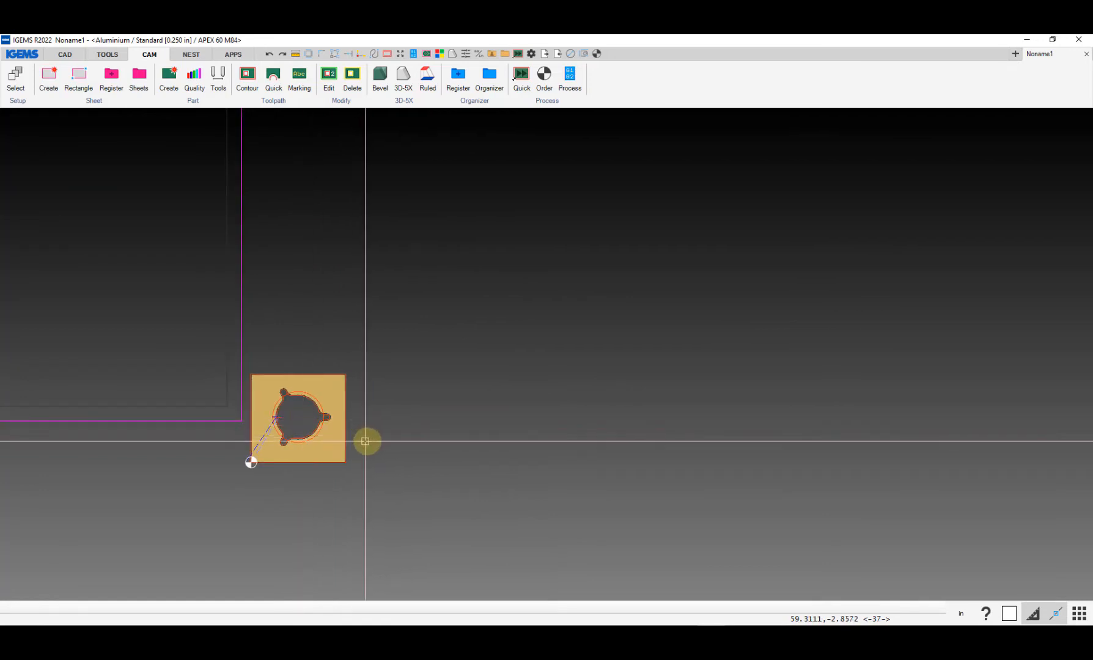
scroll(369, 440, "down", 2)
middle_click_drag(379, 434, 362, 409)
middle_click_drag(402, 354, 338, 378)
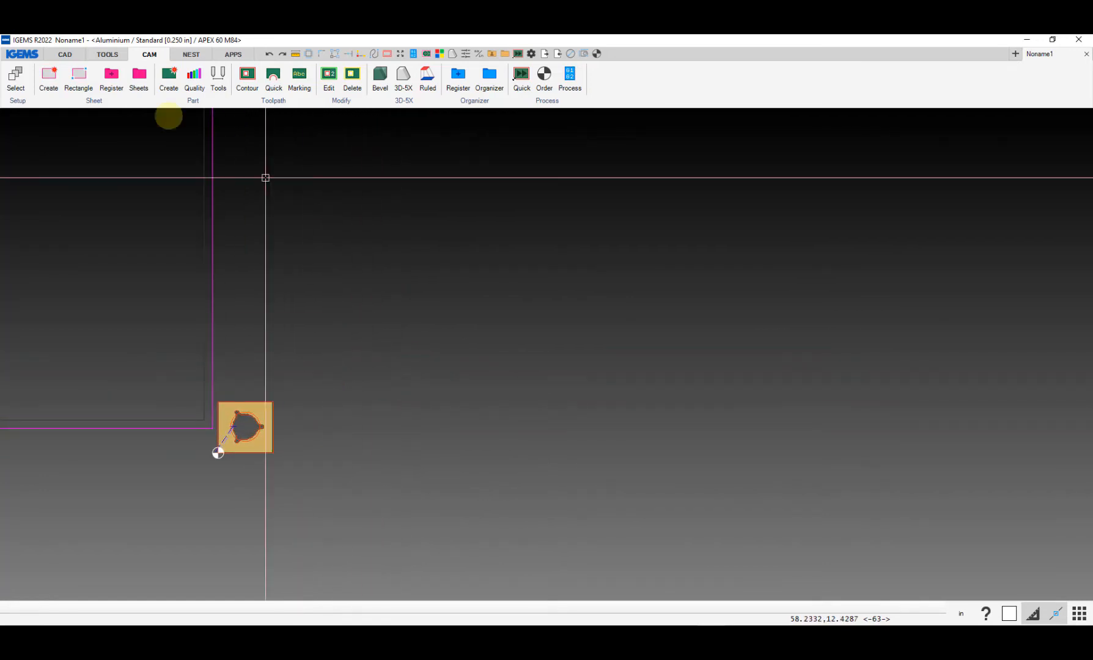
Step: Insert parametric shape 005 from the STANDARD category, a rectangular plate with four corner holes, beside the existing part
left_click(66, 55)
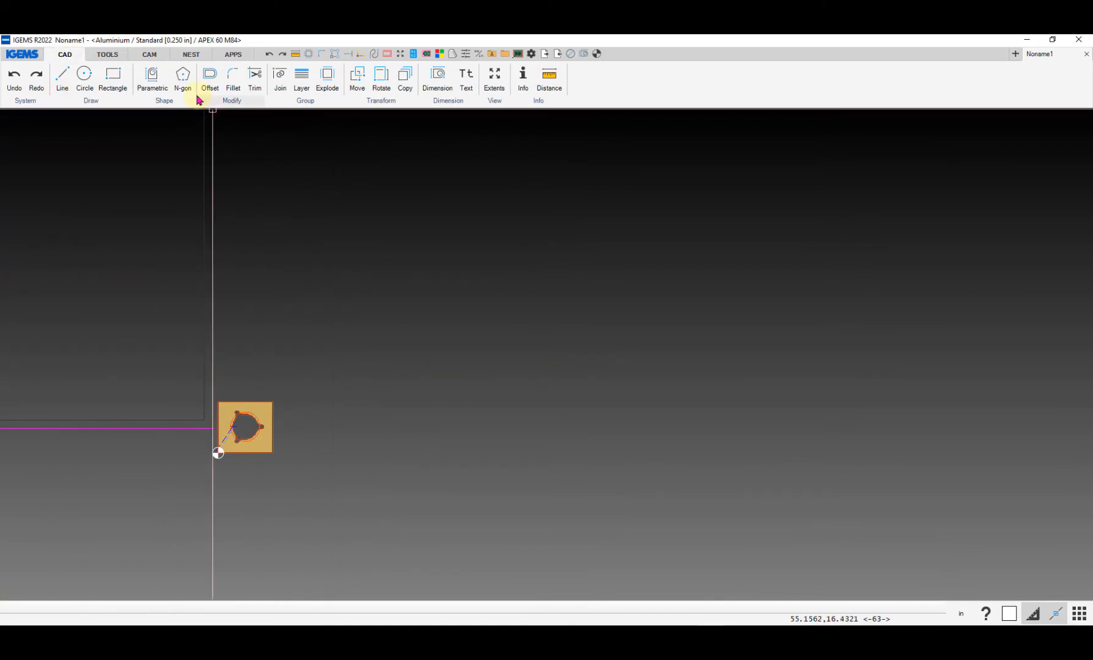
left_click(153, 76)
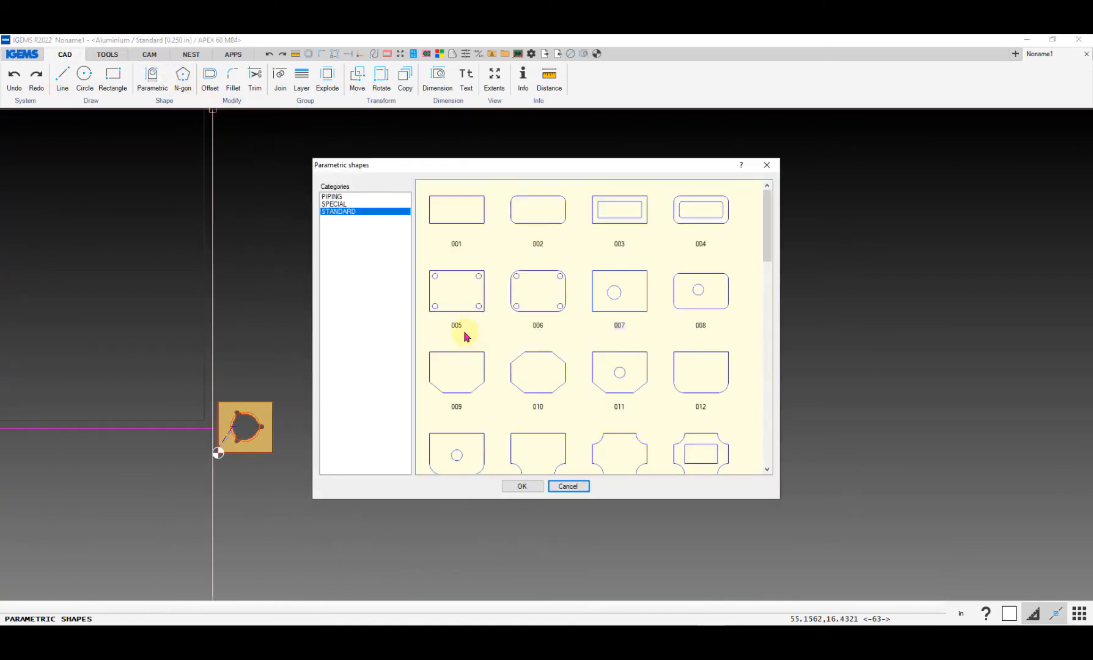
left_click(470, 307)
left_click(522, 487)
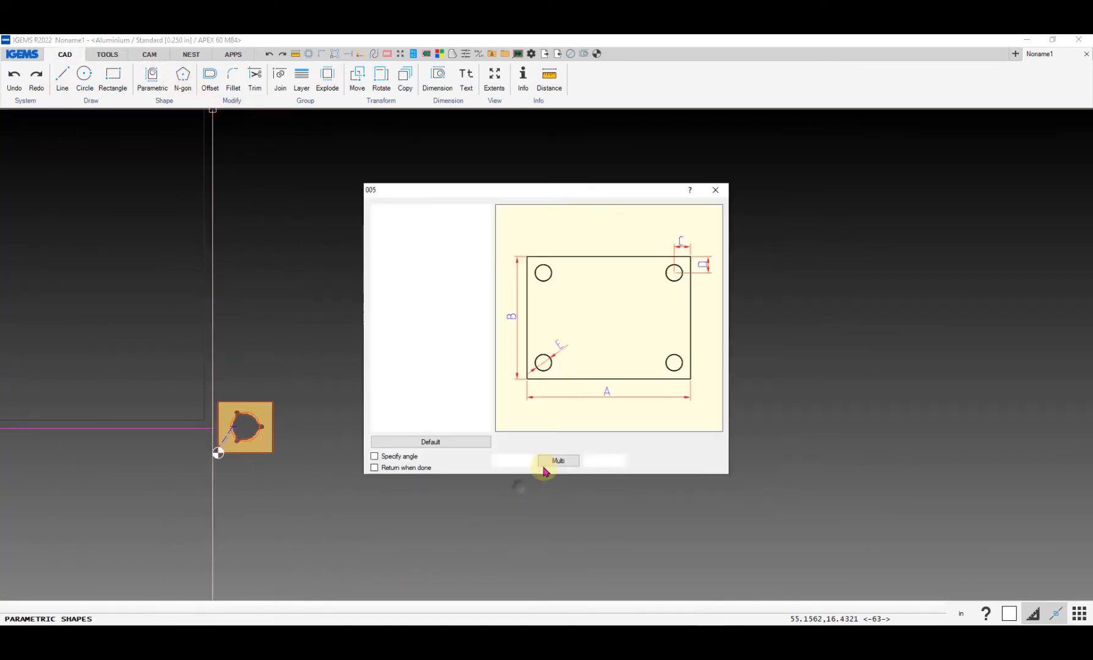
left_click(519, 461)
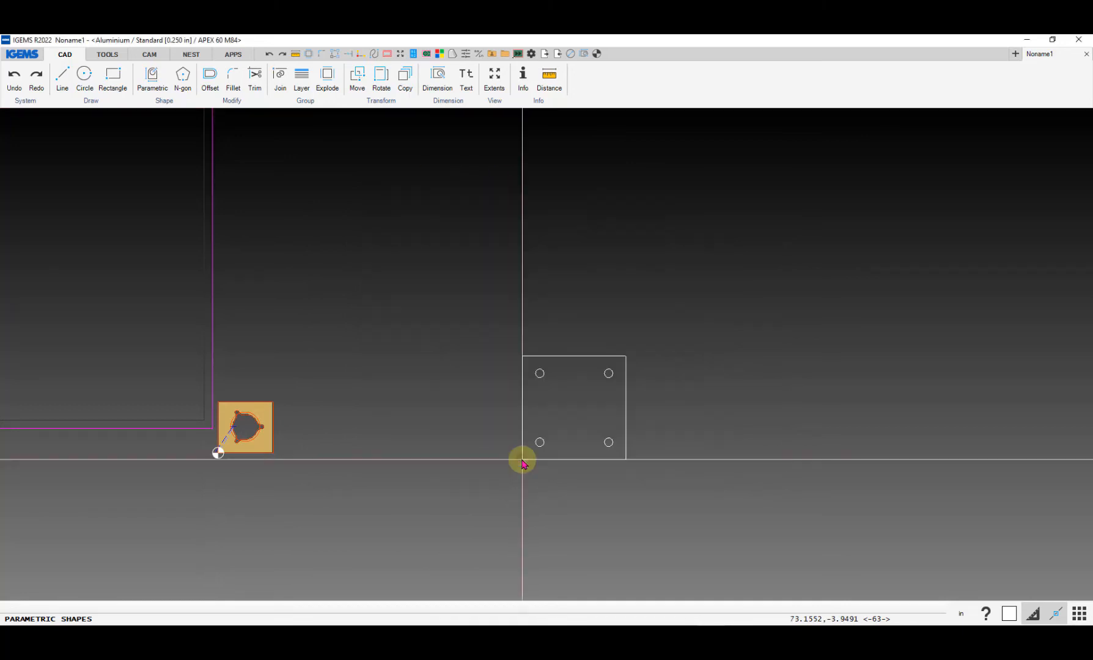
scroll(361, 455, "up", 2)
middle_click_drag(372, 445, 245, 430)
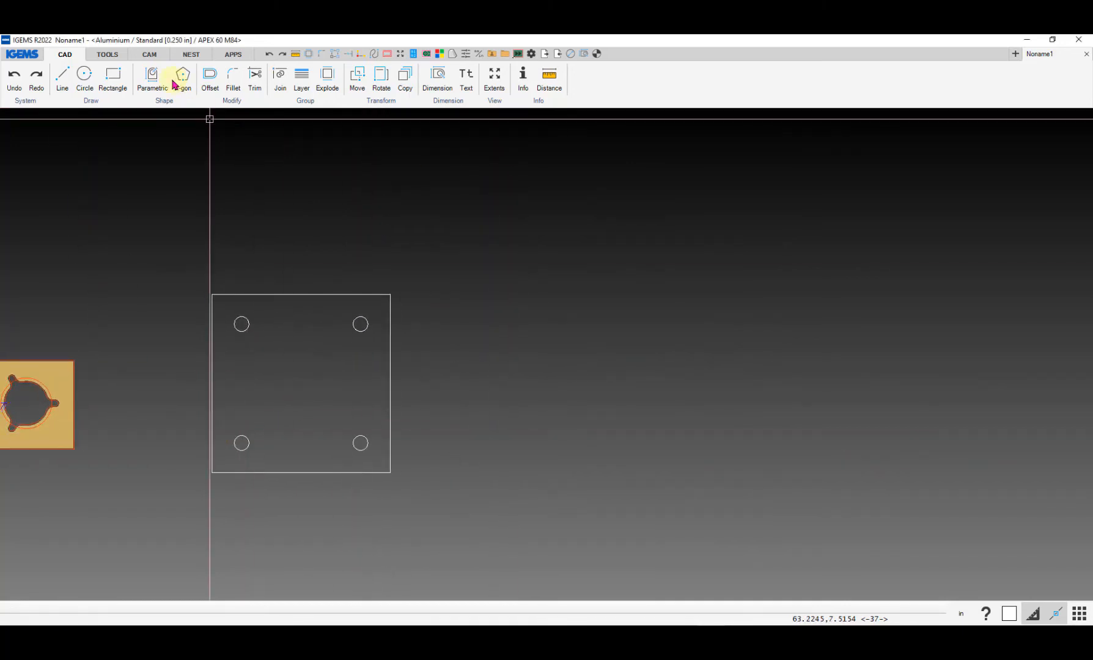
Step: Run the Quick process on the four-hole plate to make it a part with toolpaths
left_click(150, 56)
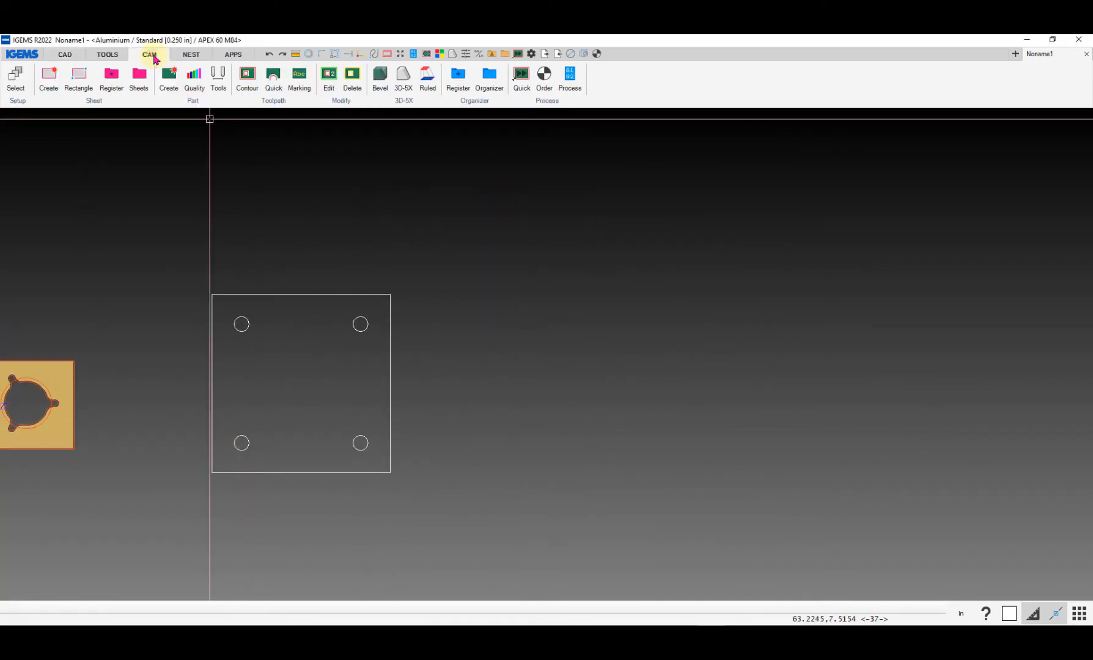
left_click(521, 79)
left_click(543, 442)
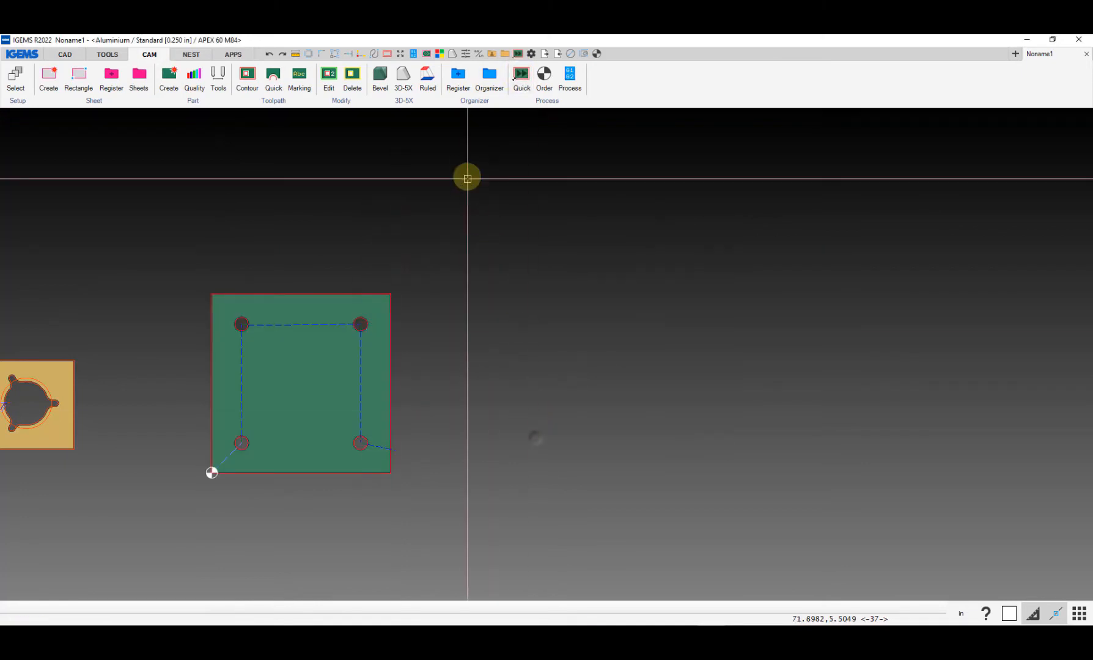
Step: Delete all toolpaths from the four-hole plate, keeping the part itself
left_click(354, 79)
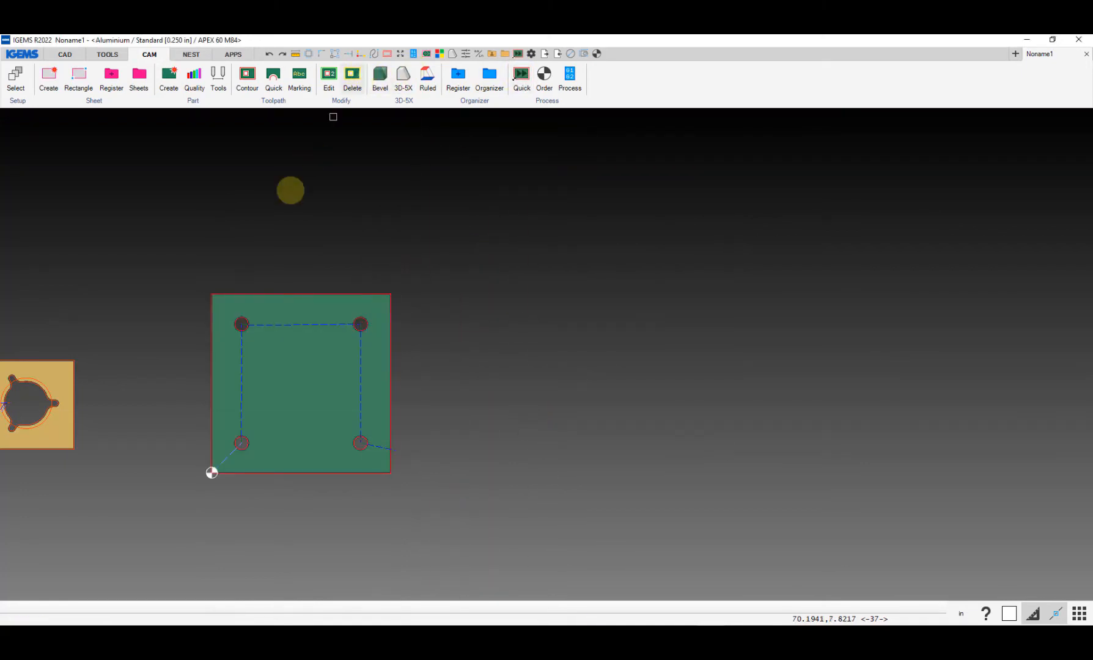
mouse_move(165, 265)
left_mouse_down()
mouse_move(390, 432)
mouse_move(474, 517)
left_mouse_up()
right_click(474, 517)
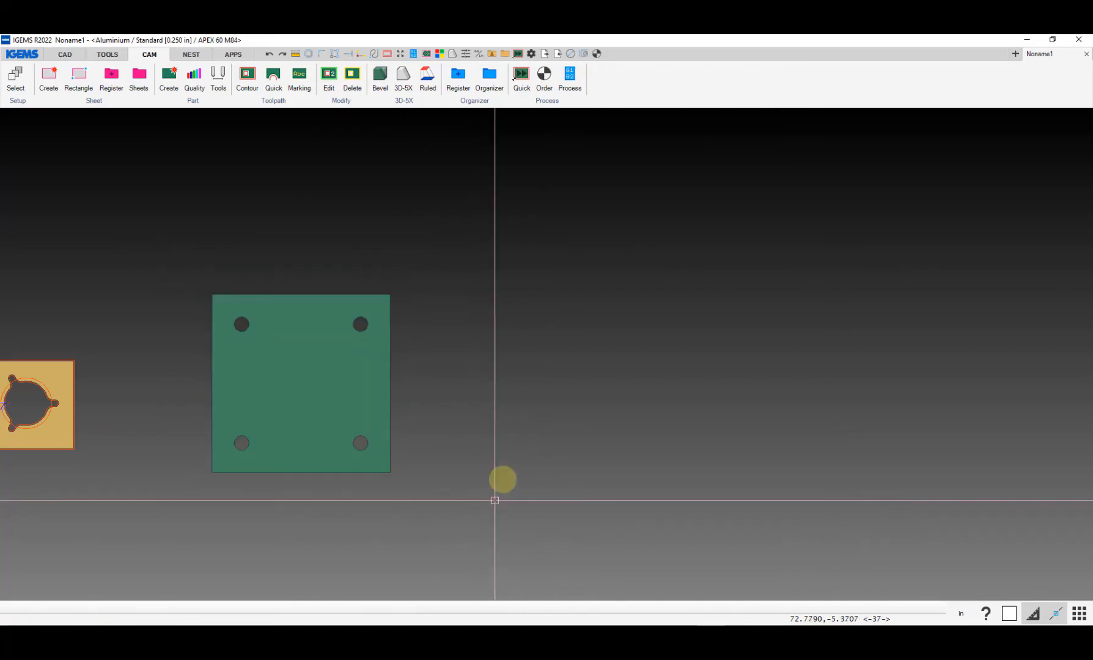
Step: Open the four-hole plate in the 3D-5X environment
left_click(381, 76)
left_click(427, 246)
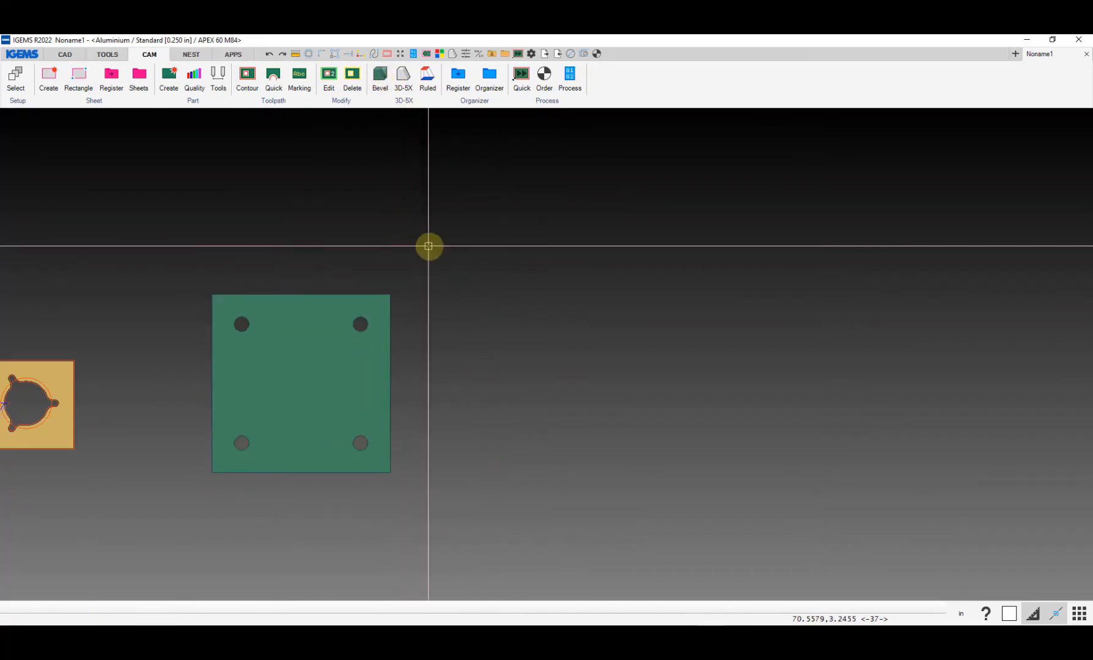
right_click(435, 347)
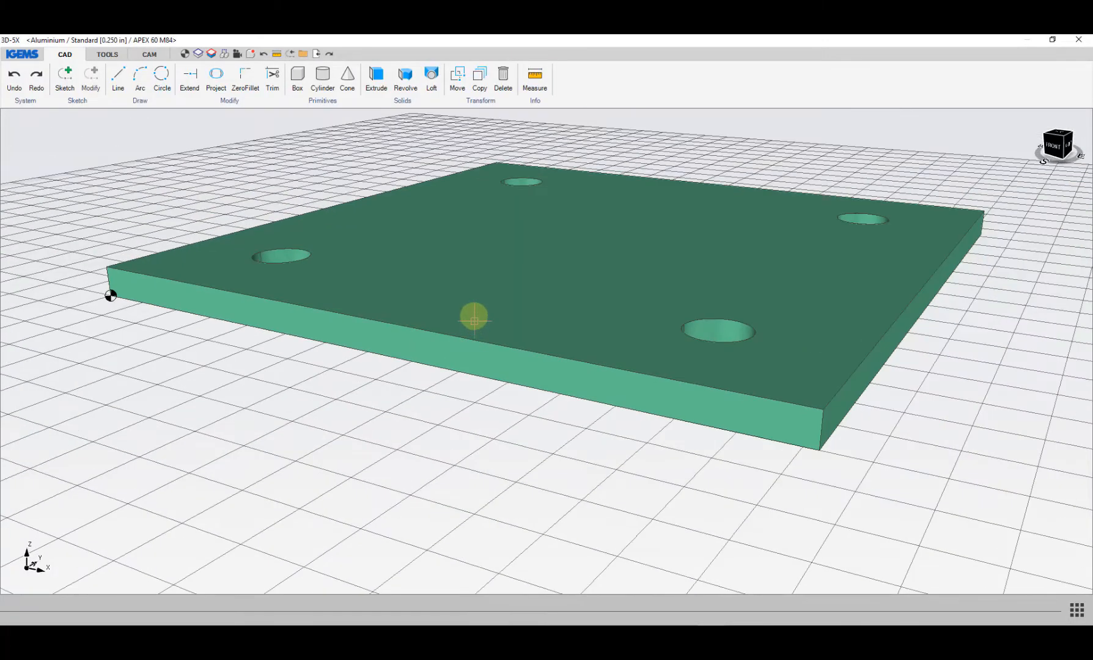
Step: Bevel the upper edge of the plate's far-left hole with angle A 45° and B 0.125 in
middle_click_drag(492, 353, 618, 333)
scroll(318, 255, "down", 3)
left_click(150, 55)
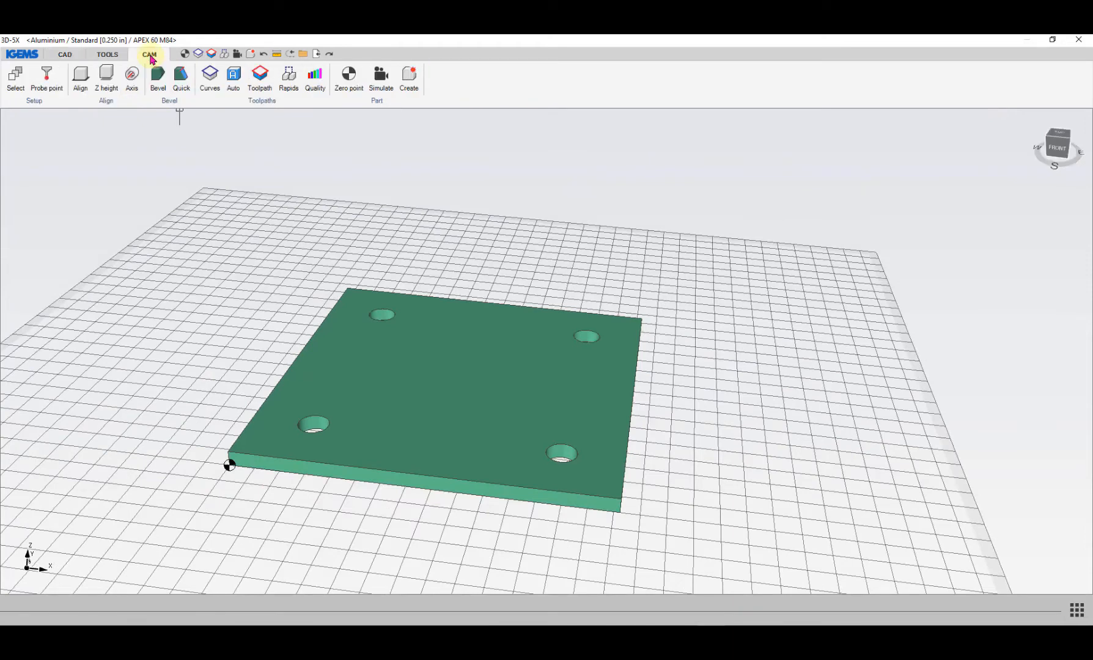
left_click(160, 75)
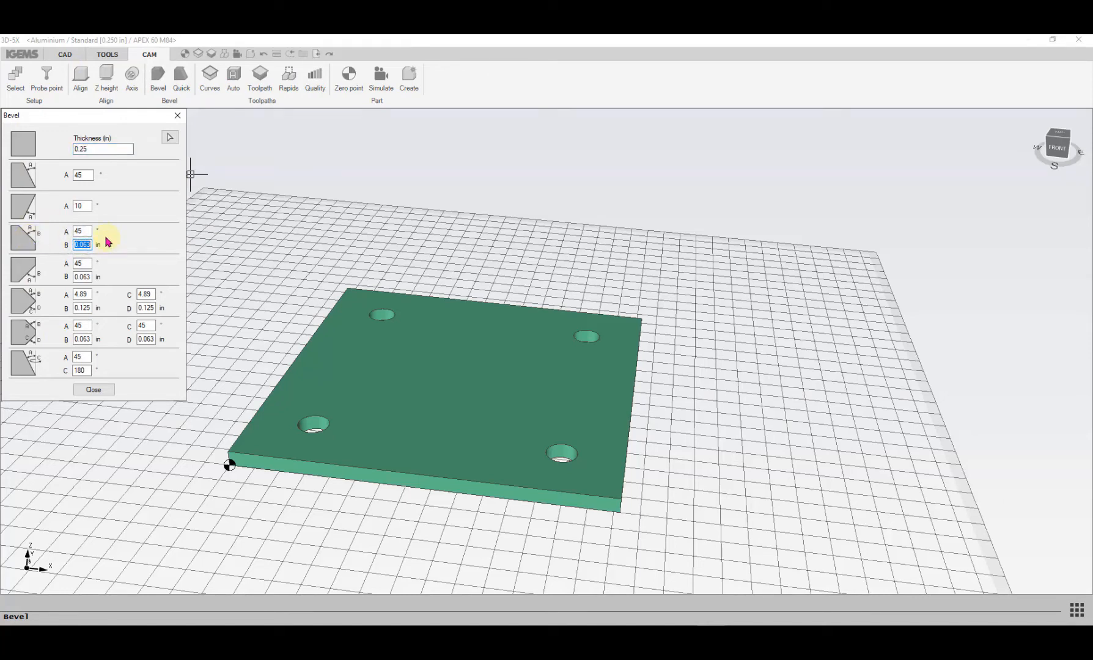
left_click(40, 221)
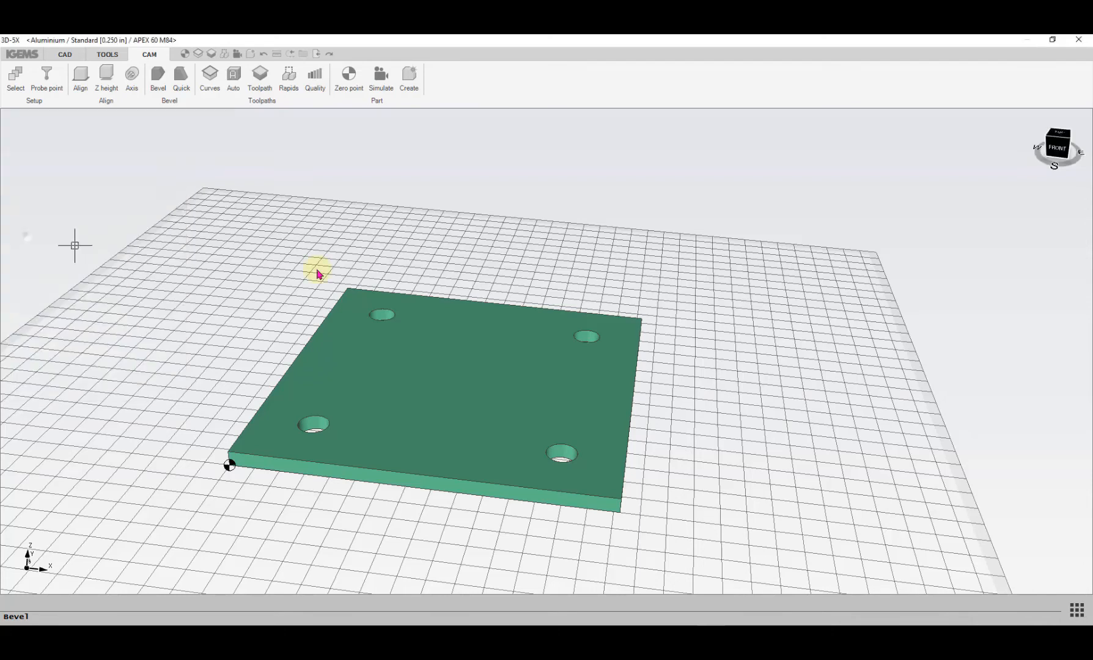
scroll(383, 314, "up", 5)
left_click(392, 304)
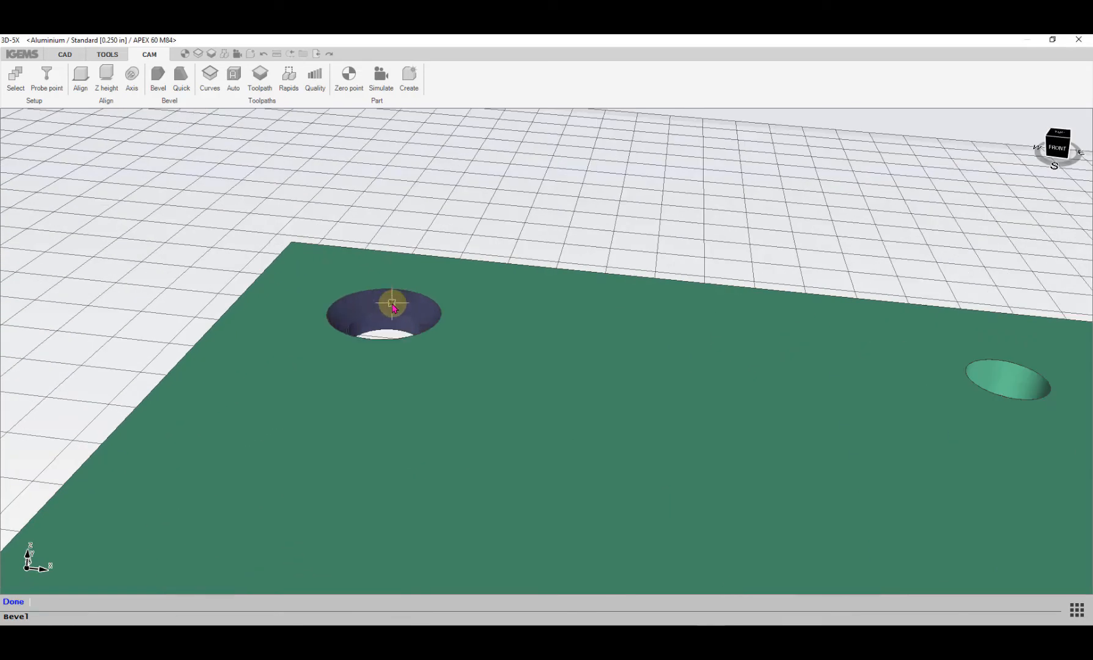
scroll(392, 305, "up", 6)
scroll(383, 325, "down", 3)
middle_click_drag(385, 404, 386, 455)
scroll(386, 455, "down", 10)
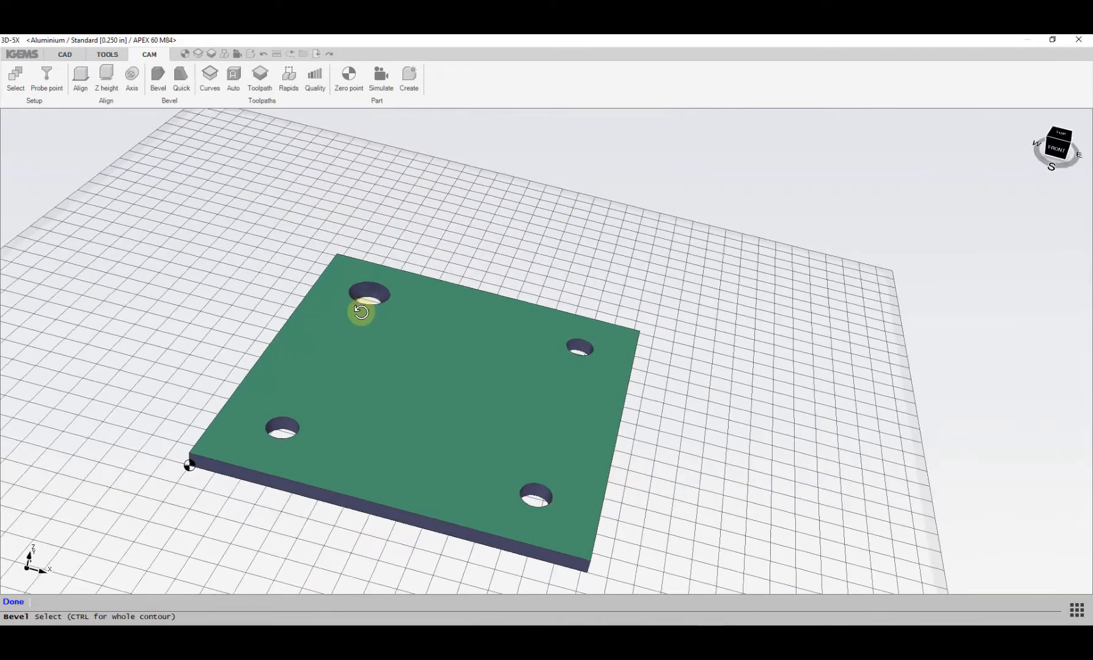
middle_click_drag(361, 312, 420, 338)
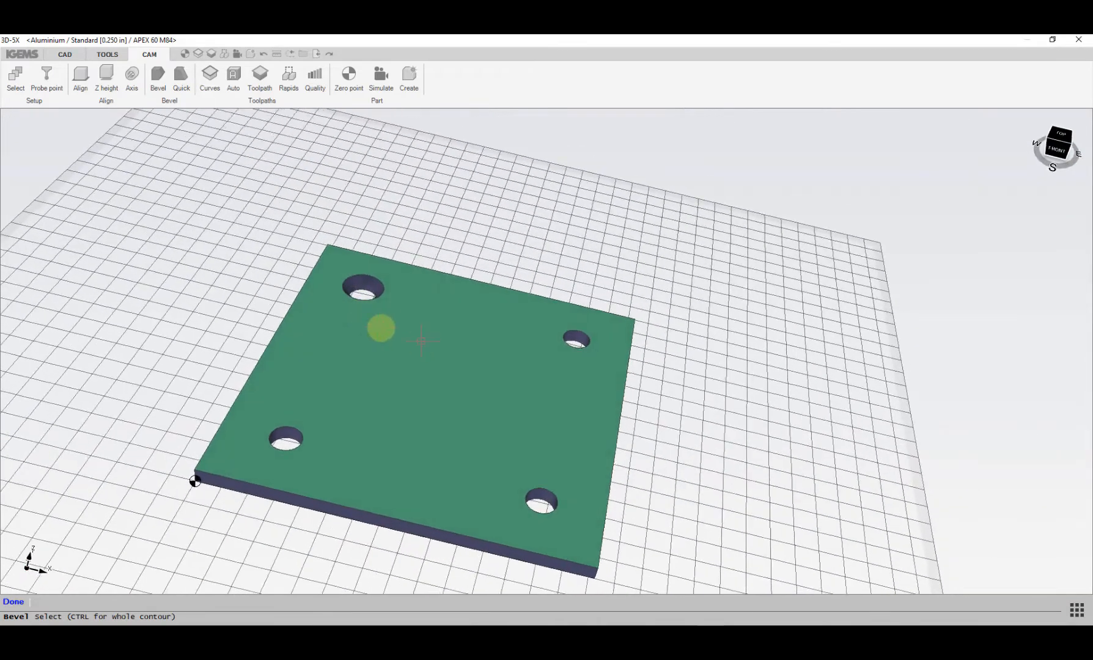
left_click(11, 603)
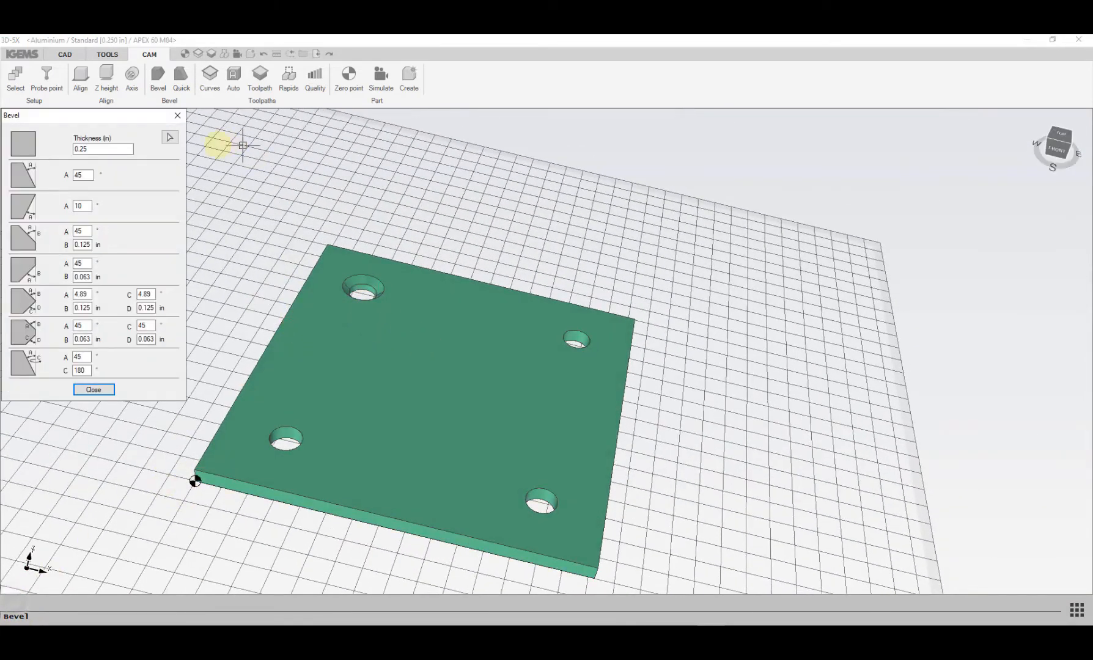
left_click(97, 389)
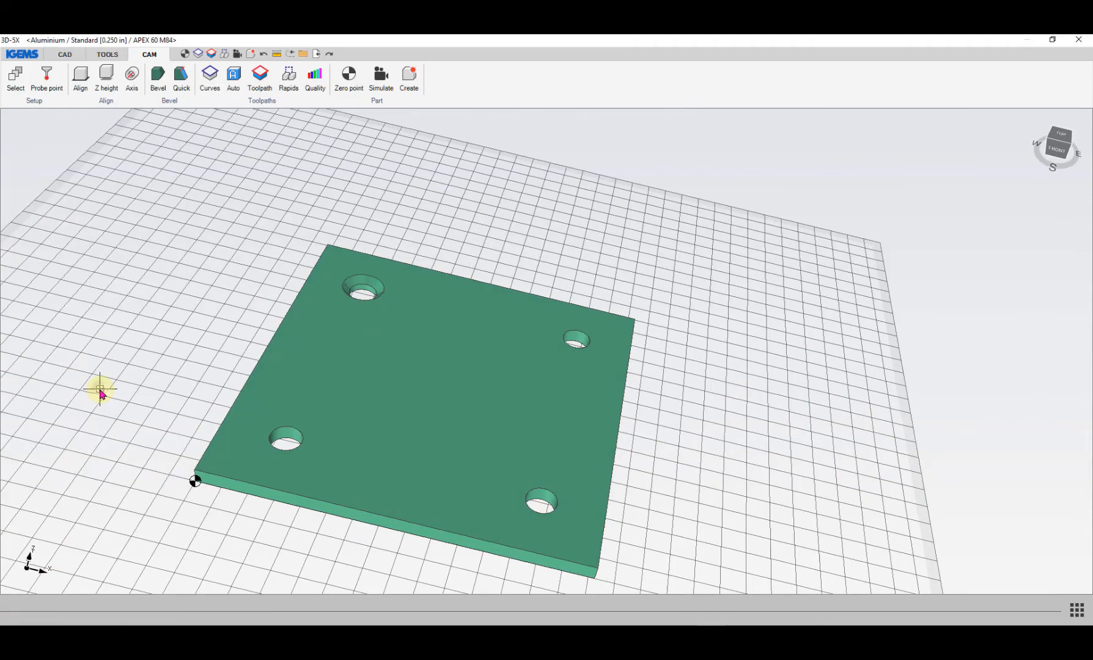
Step: Create curves from the plate's top and bottom surfaces, including the outer contour and all hole edges
left_click(210, 81)
left_click(117, 140)
left_click(390, 407)
left_click(401, 456)
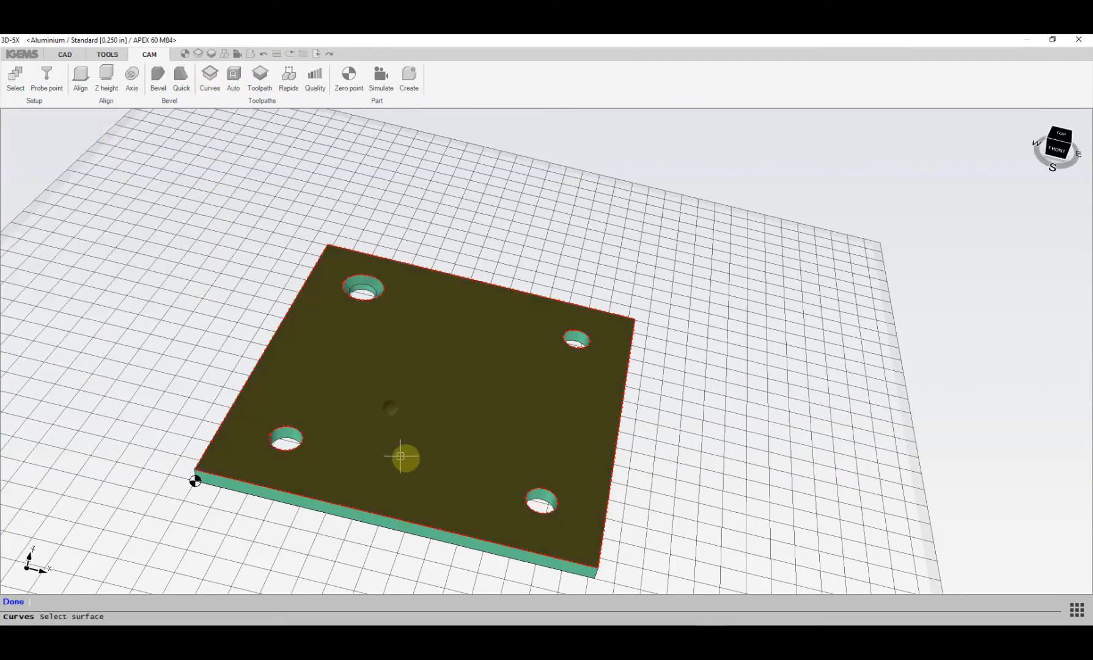
middle_click_drag(401, 456, 475, 226)
left_click(443, 336)
middle_click_drag(431, 343, 401, 503)
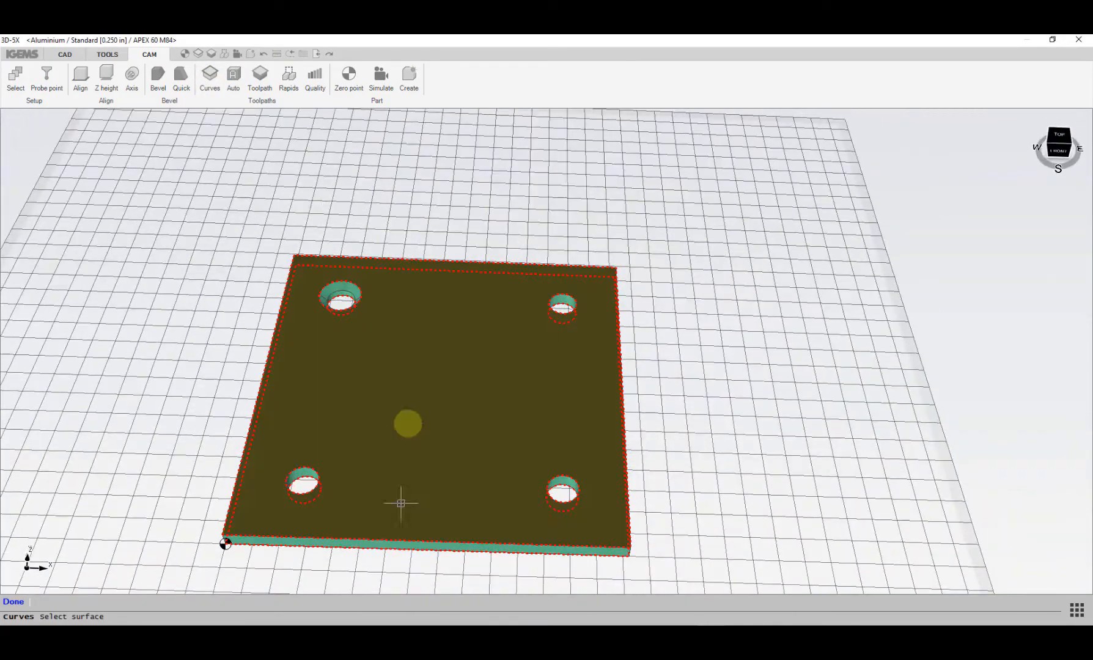
right_click(408, 397)
Step: Add a closed curve along the inner edge where the bevel meets the straight wall of the far-left hole
middle_click_drag(380, 321, 386, 397)
scroll(379, 396, "up", 5)
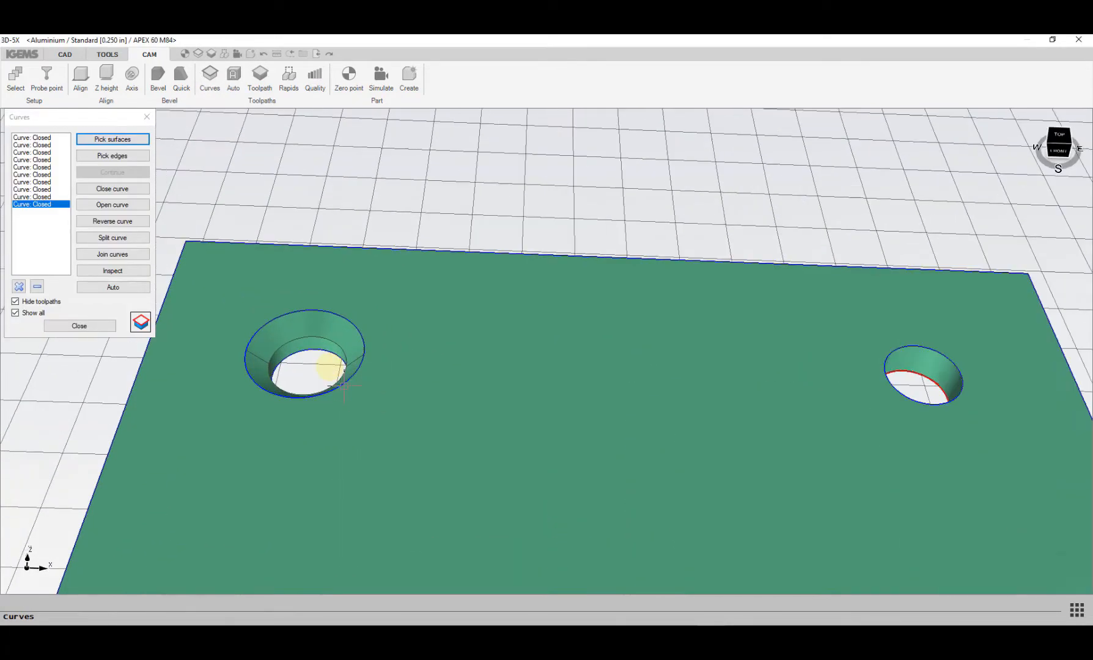
scroll(344, 385, "up", 2)
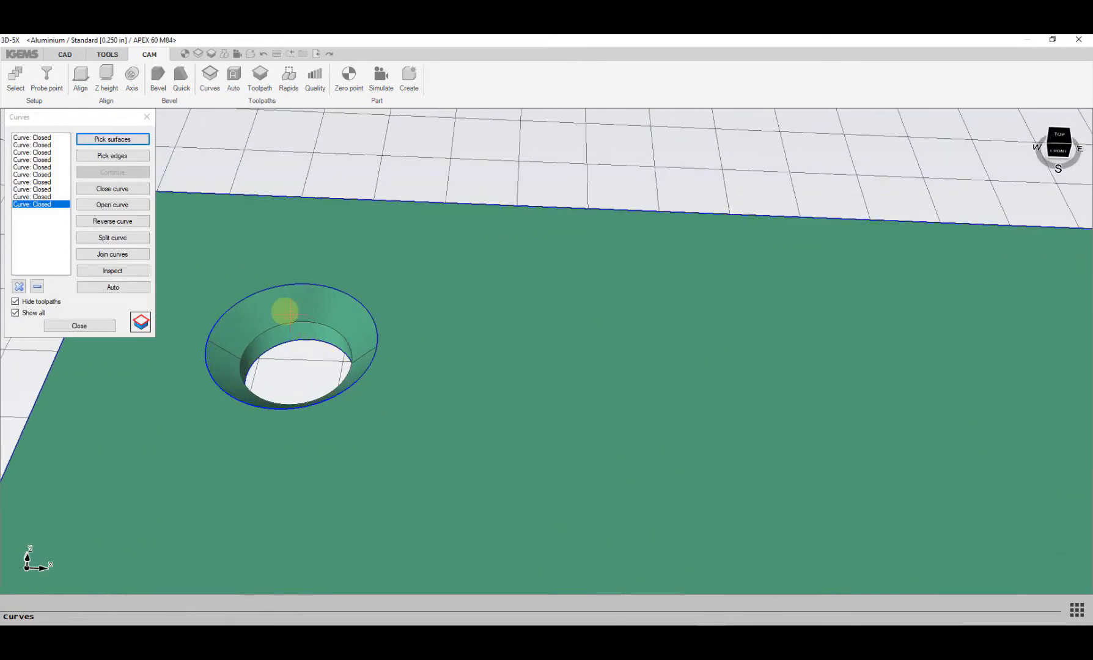
left_click(117, 157)
left_click(312, 320)
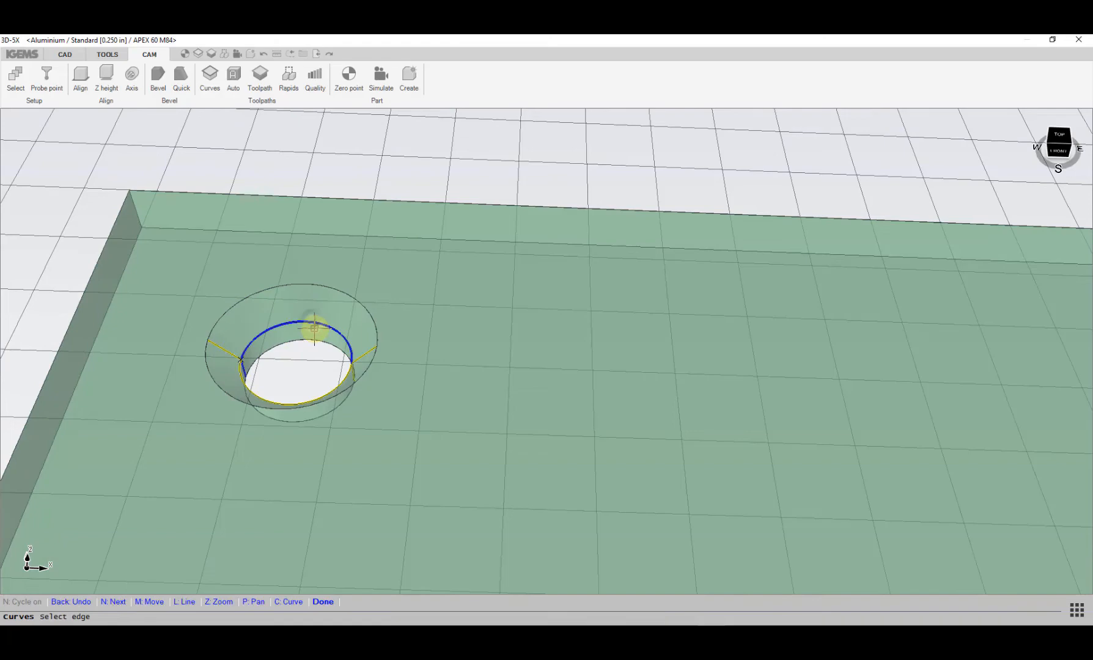
right_click(167, 323)
scroll(256, 357, "up", 2)
scroll(310, 370, "down", 1)
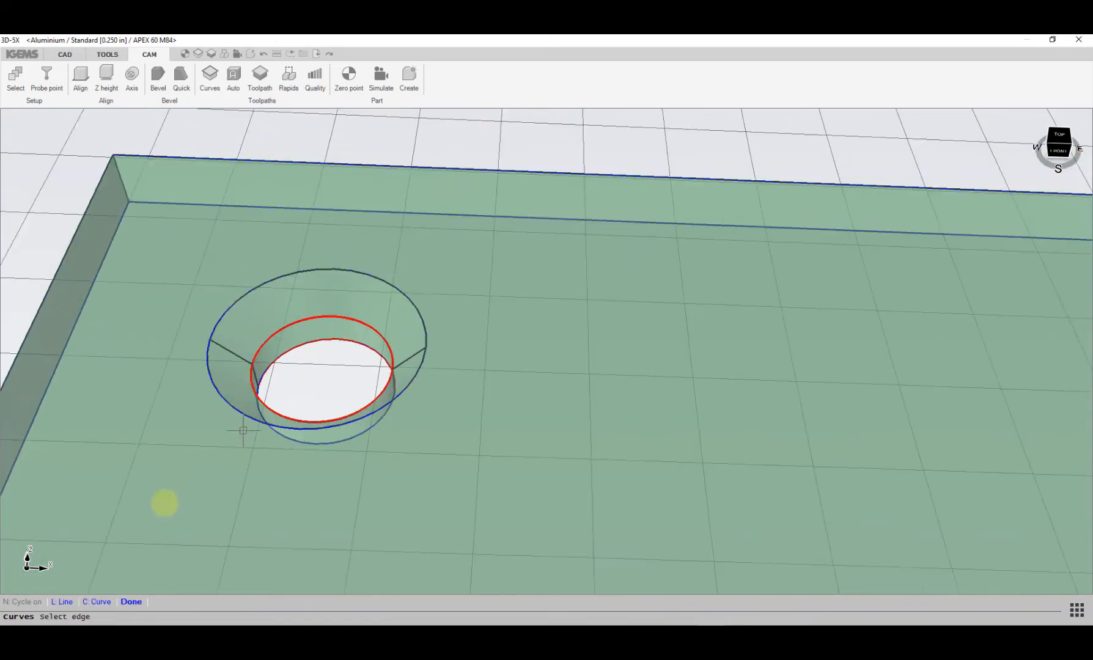
left_click(141, 602)
scroll(392, 382, "down", 5)
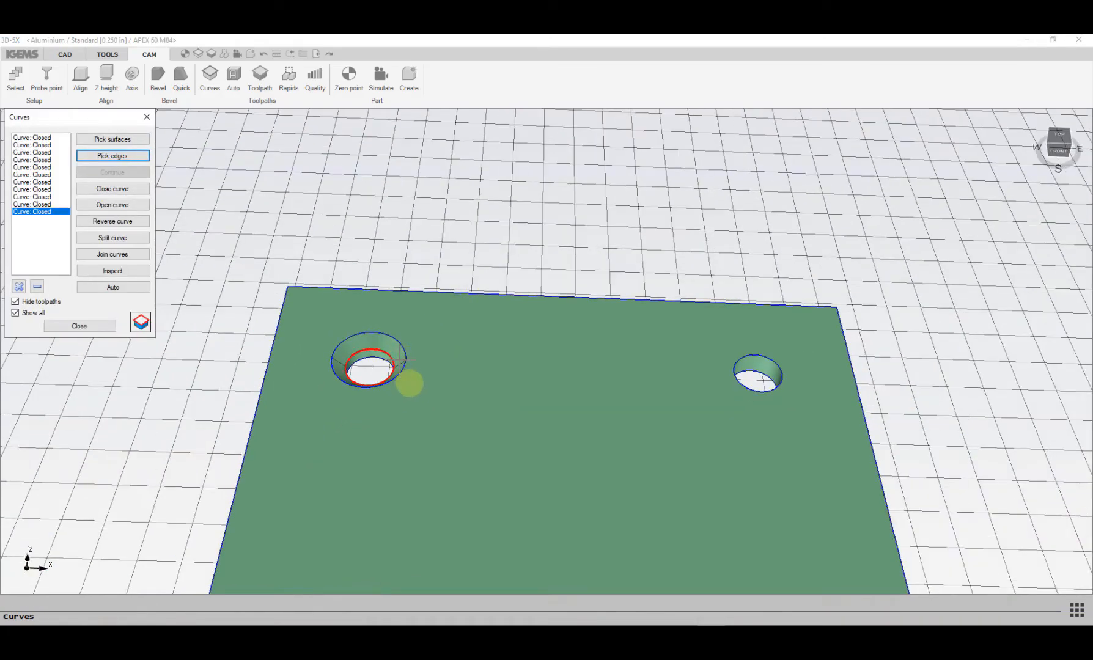
Step: Create a ruled toolpath with Upper - Lower engagement around the near-left hole, with its lead-in starting inside the hole
left_click(140, 324)
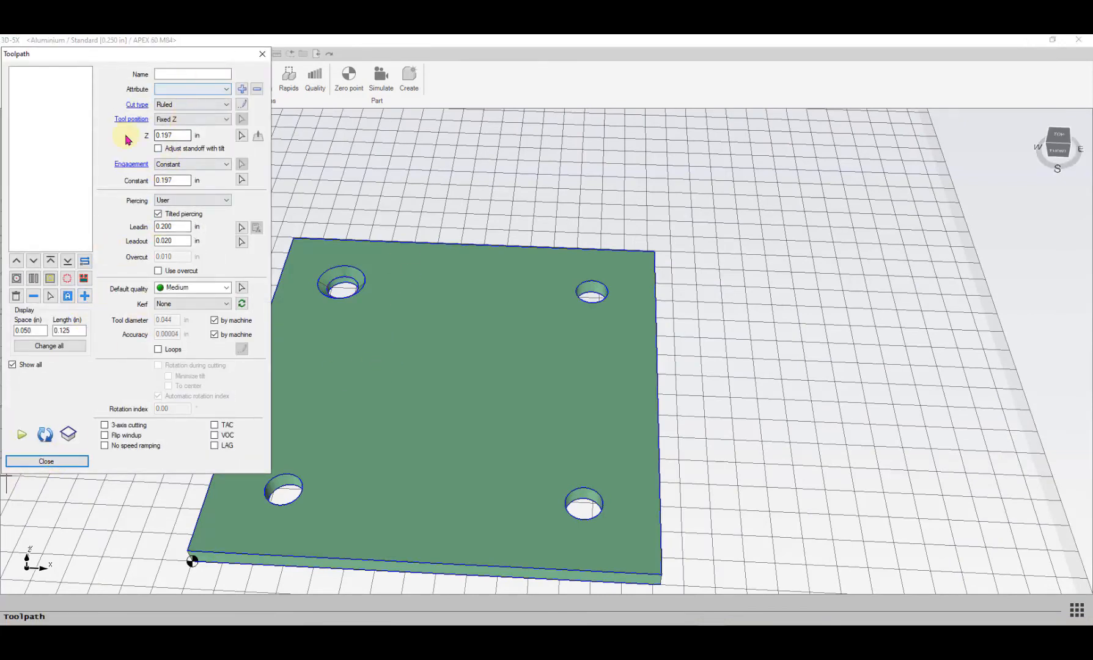
left_click(199, 166)
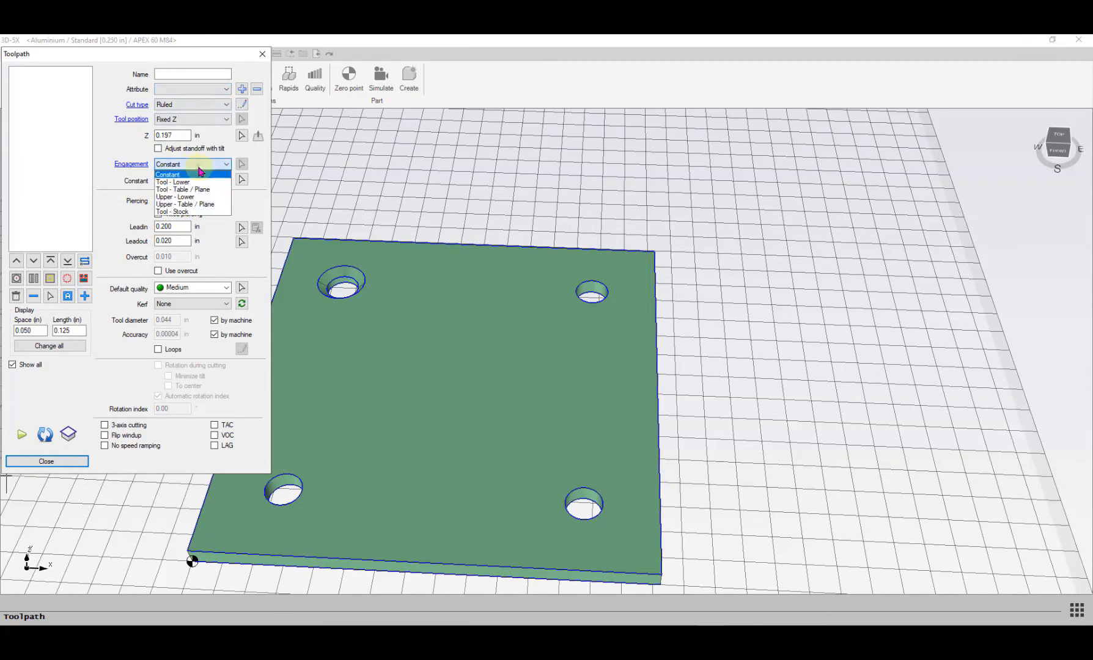
left_click(184, 198)
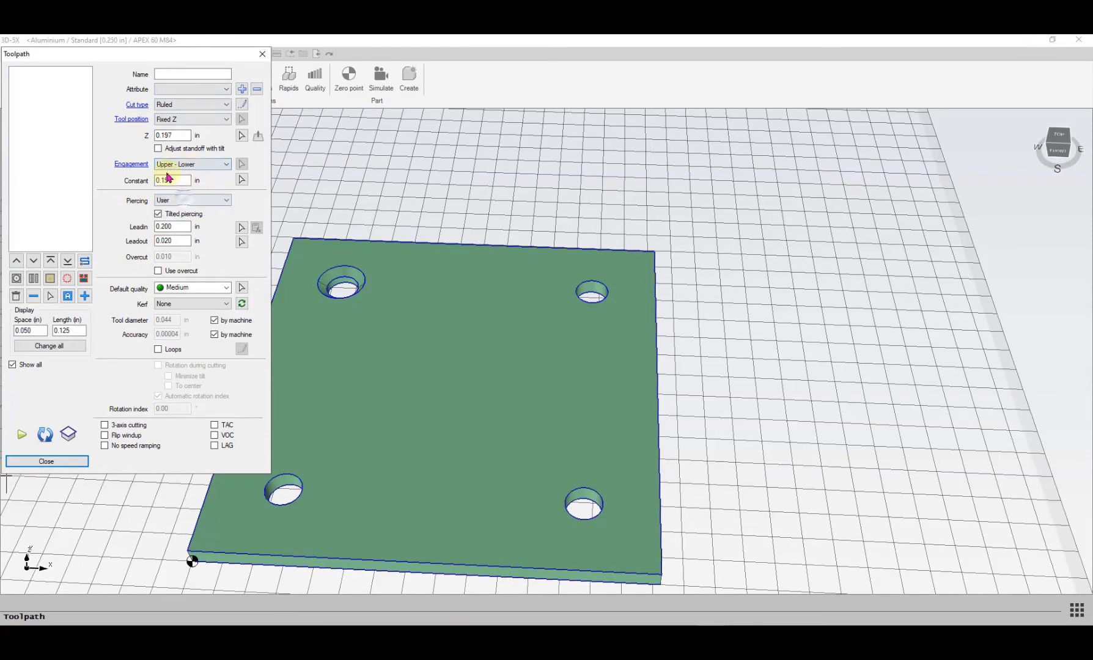
left_click(85, 297)
scroll(264, 489, "up", 3)
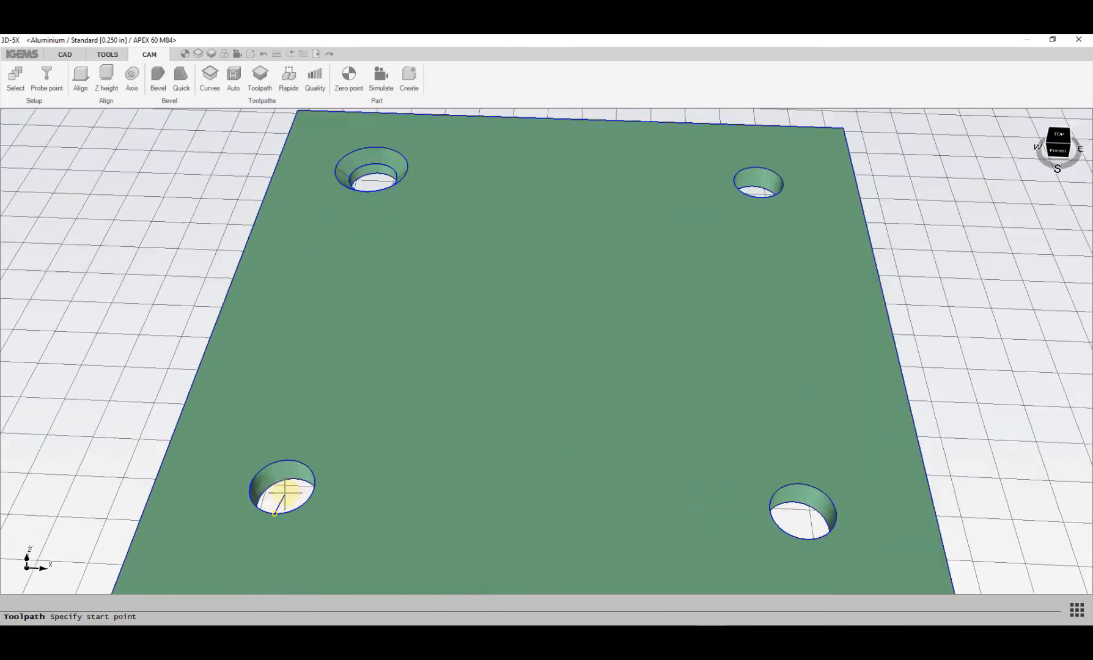
left_click(269, 487)
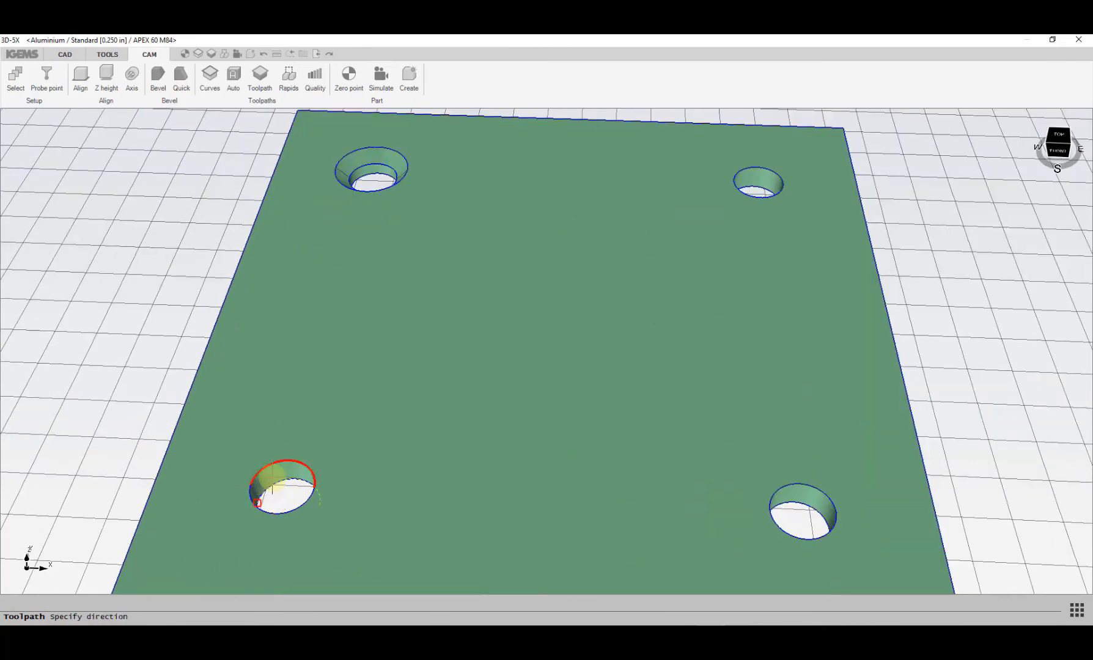
left_click(277, 486)
scroll(275, 487, "up", 3)
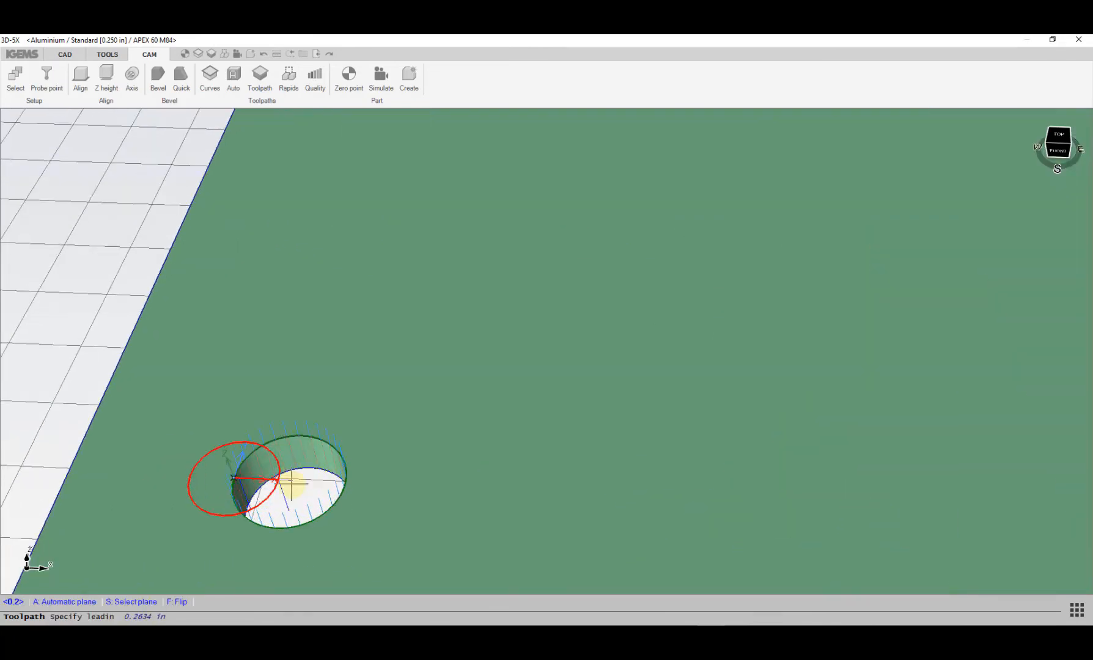
left_click(292, 484)
scroll(373, 418, "down", 5)
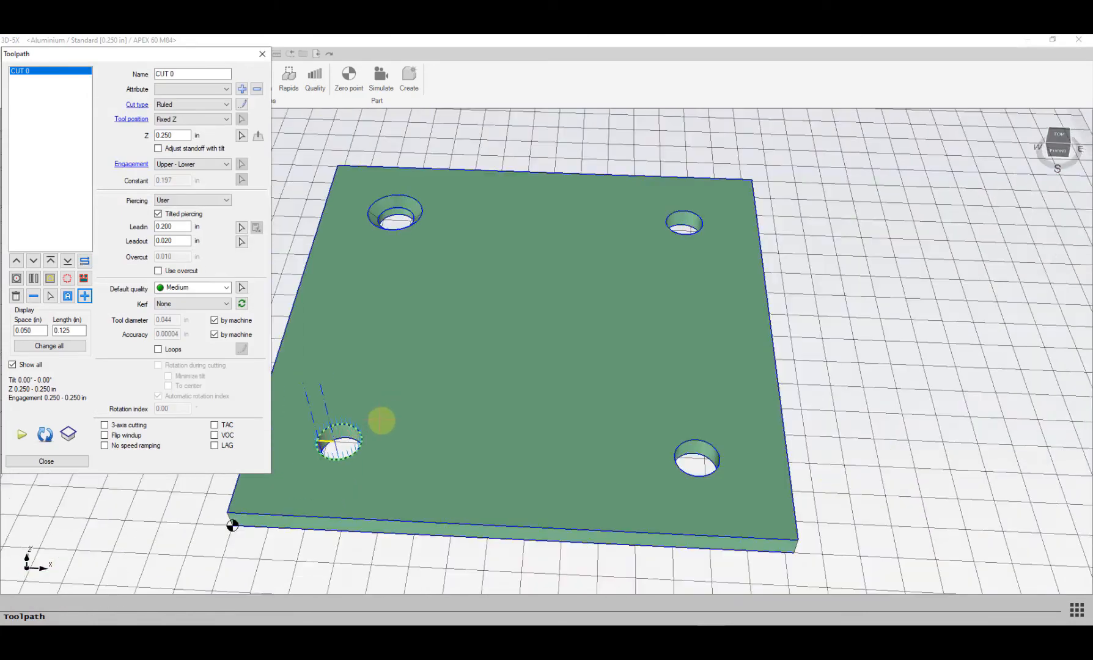
scroll(391, 273, "up", 1)
scroll(410, 343, "down", 1)
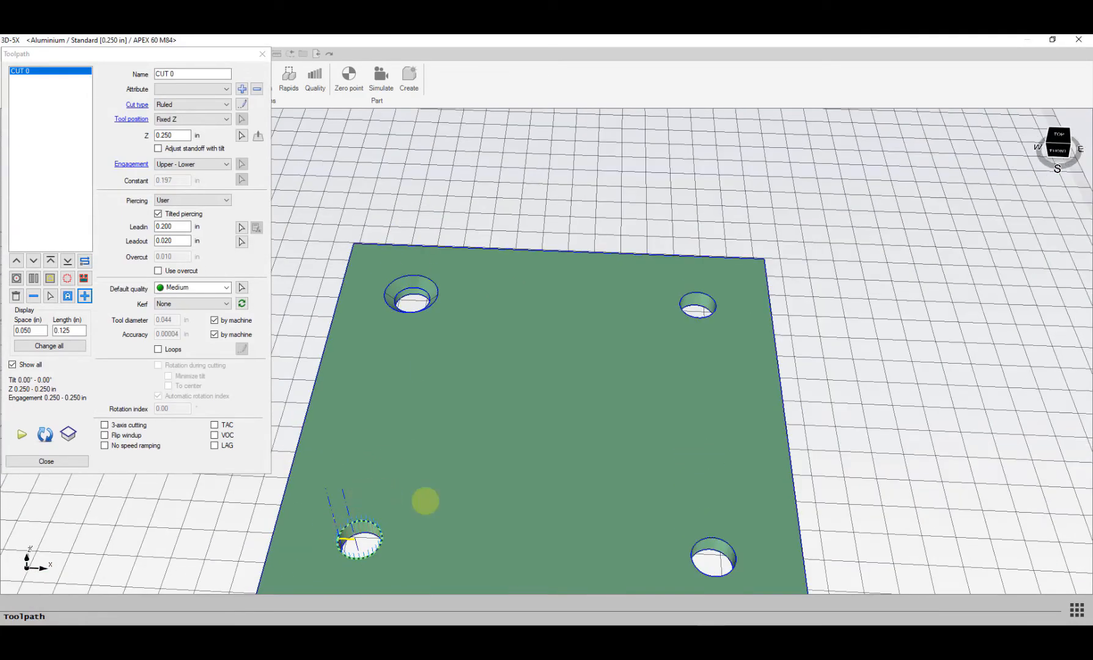
scroll(360, 537, "down", 1)
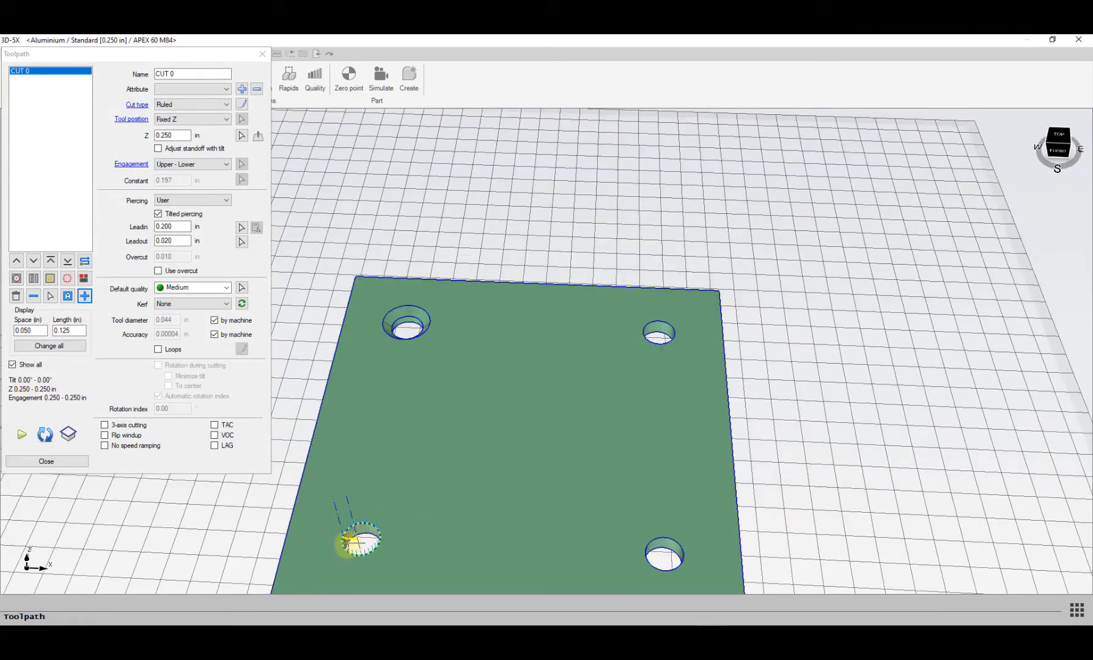
Step: Create a ruled toolpath on the far-left hole's bevel, from its upper edge to the inner bevel edge, with the lead-in inside the hole
scroll(413, 422, "up", 4)
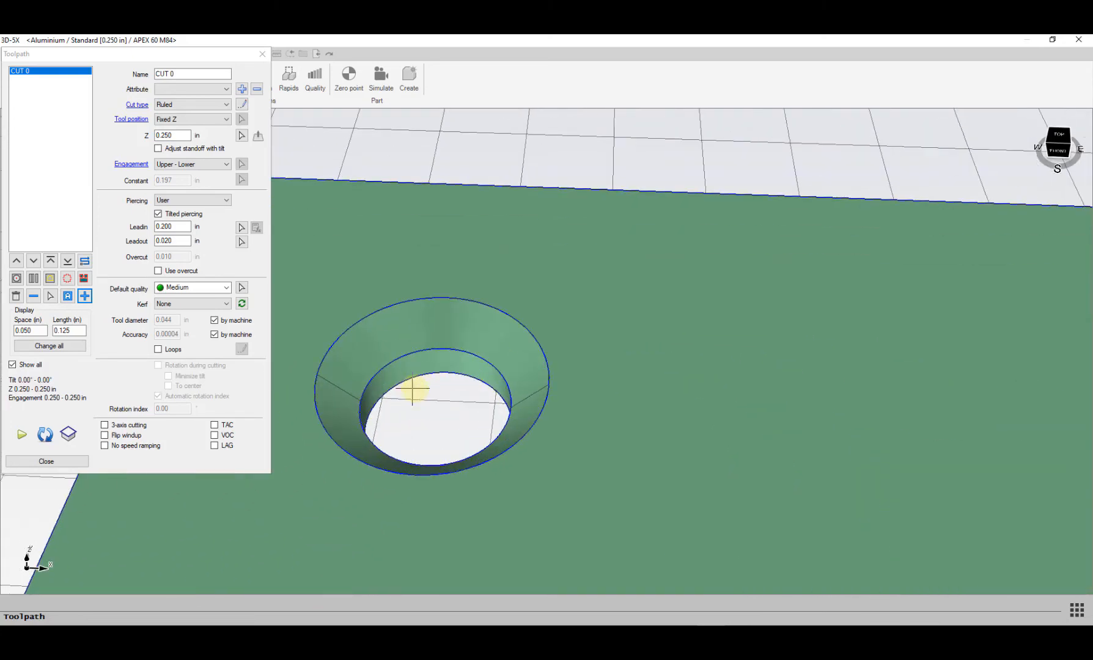
scroll(355, 400, "down", 2)
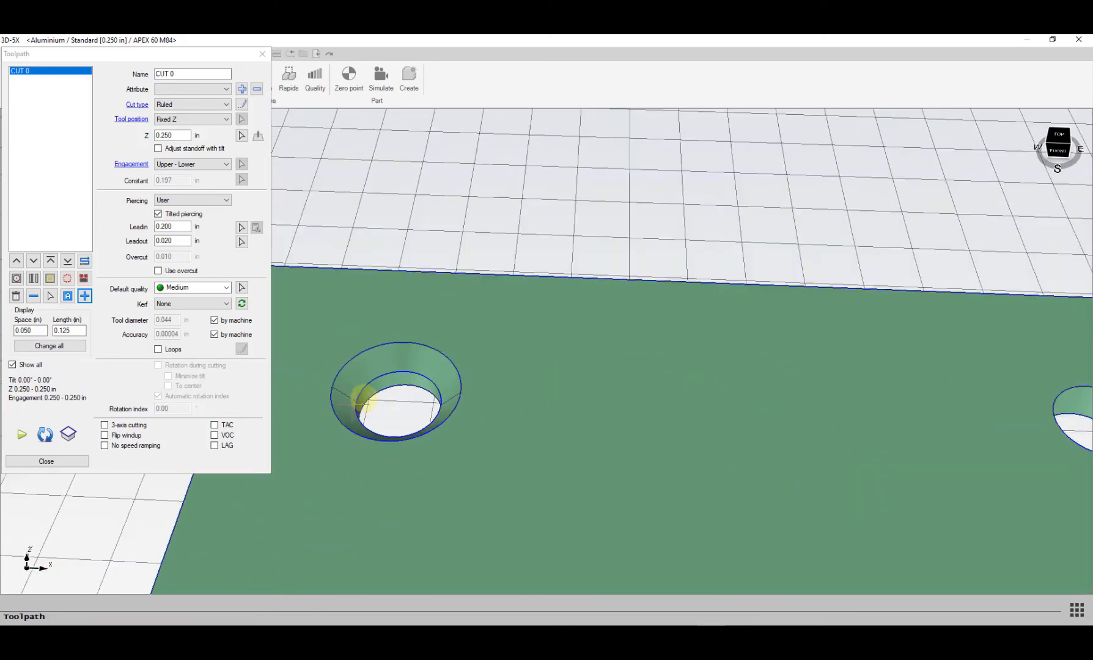
middle_click_drag(407, 362, 490, 340)
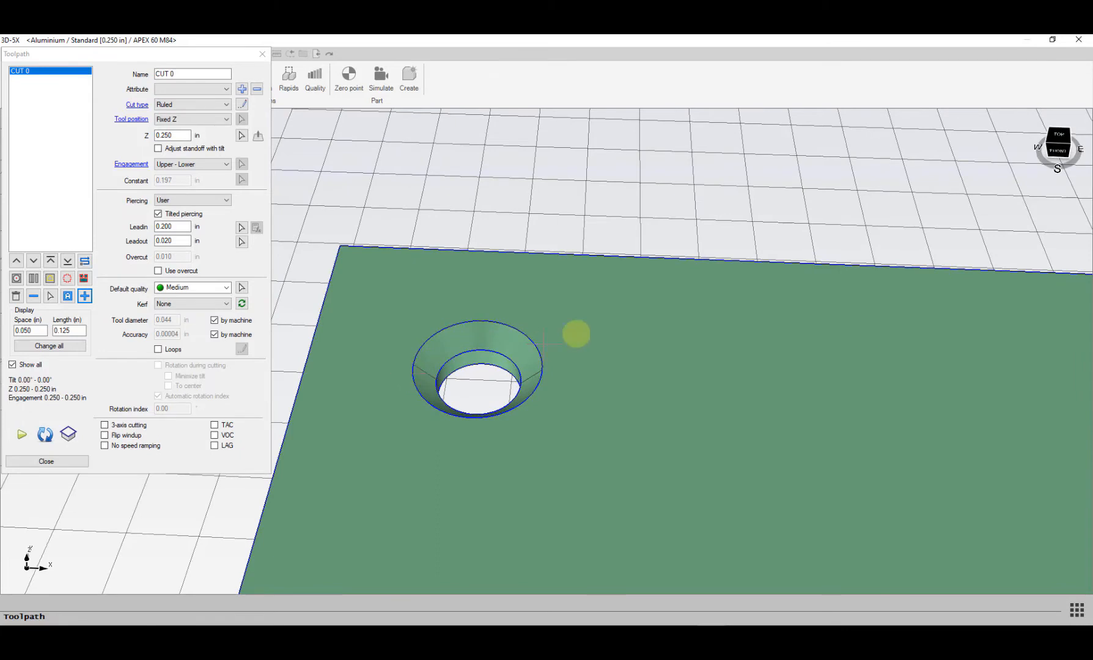
left_click(52, 298)
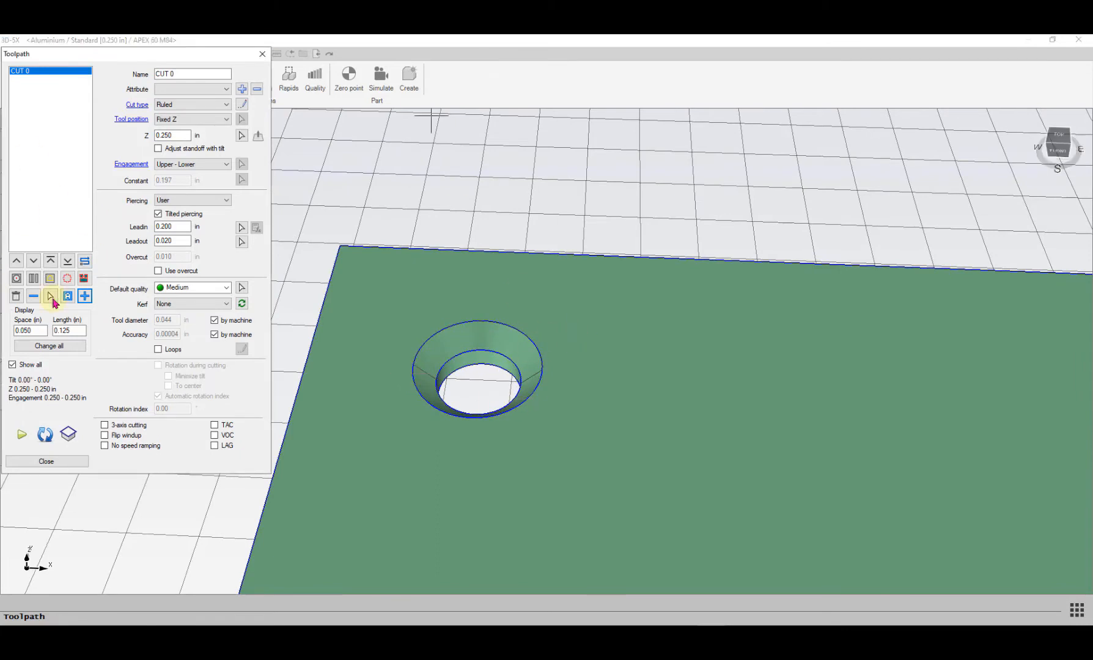
left_click(85, 297)
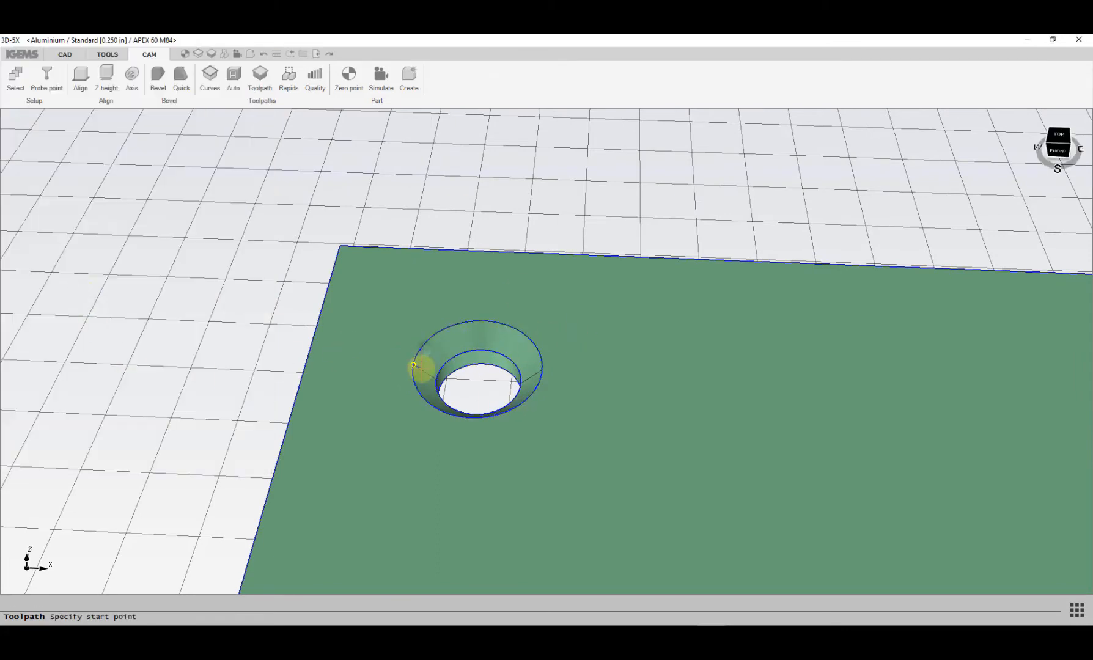
left_click(468, 322)
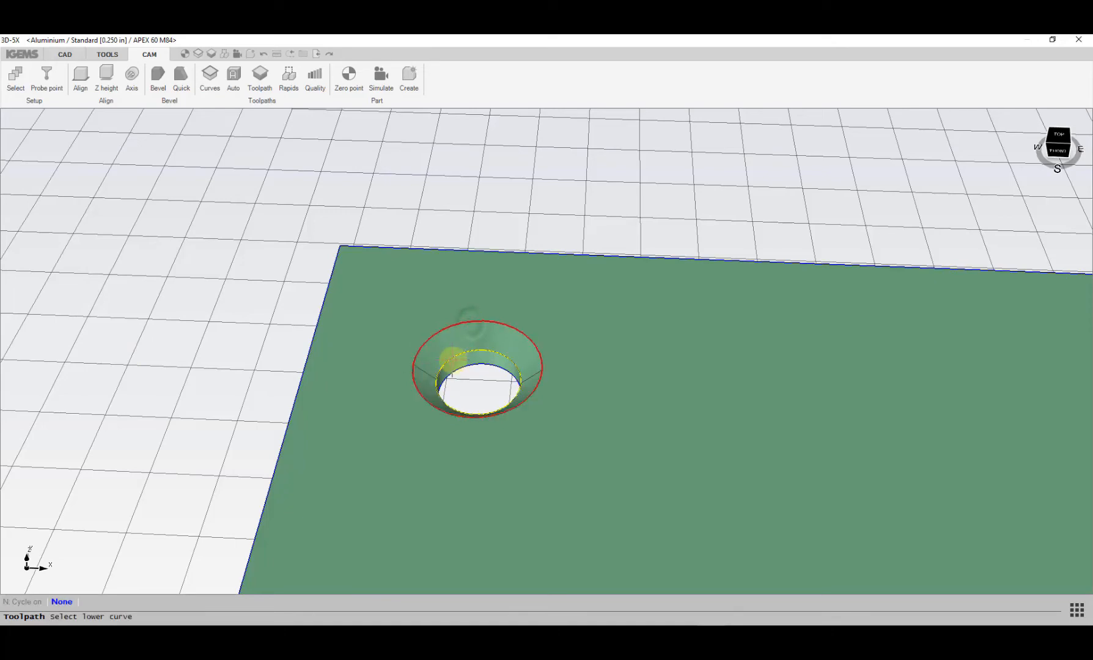
left_click(456, 363)
scroll(449, 374, "up", 3)
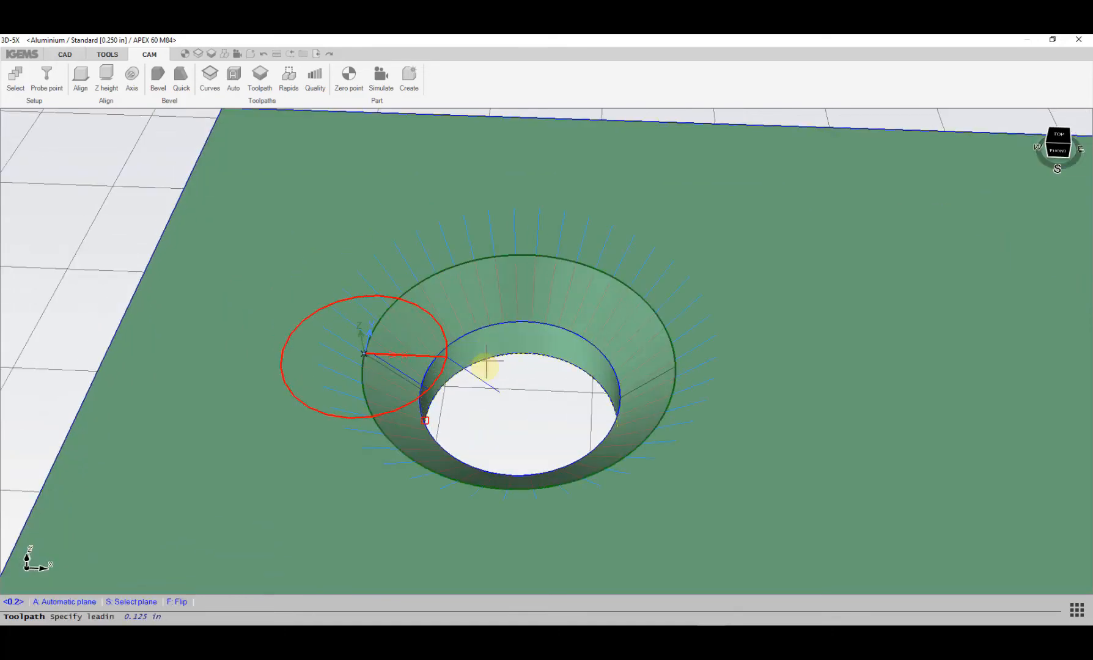
left_click(484, 367)
right_click(485, 368)
Step: Assign the HS attribute to the bevel toolpath CUT 1
scroll(485, 368, "down", 3)
middle_click_drag(497, 339, 526, 260)
scroll(512, 314, "down", 1)
mouse_move(512, 315)
middle_mouse_down("shift")
mouse_move(511, 305)
mouse_move(509, 324)
middle_mouse_up("shift")
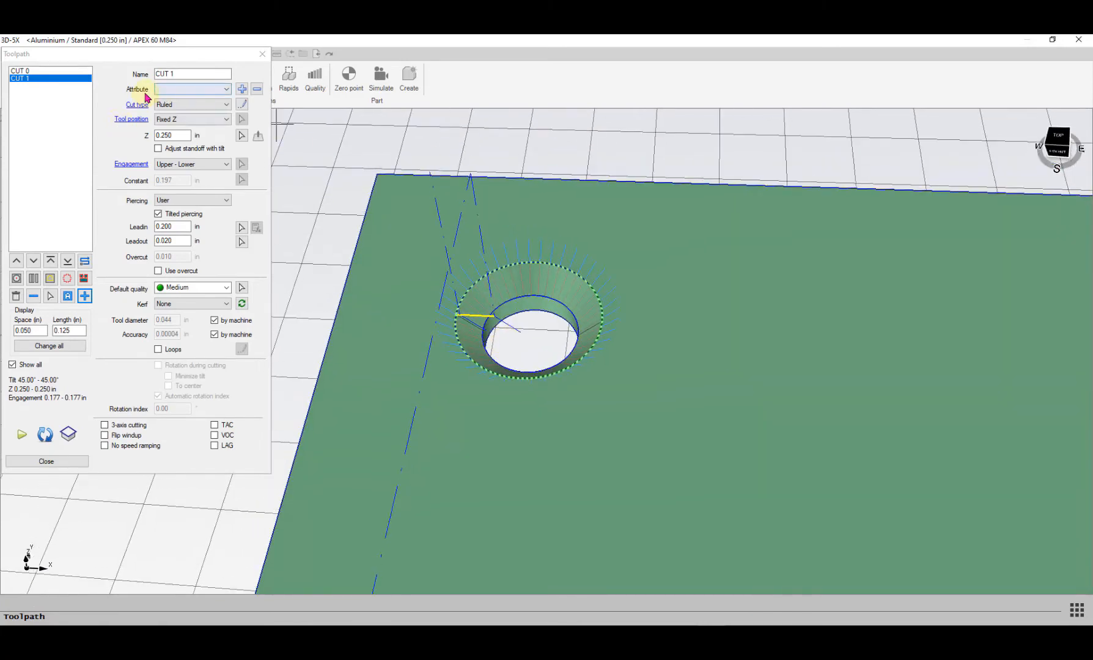
left_click(224, 91)
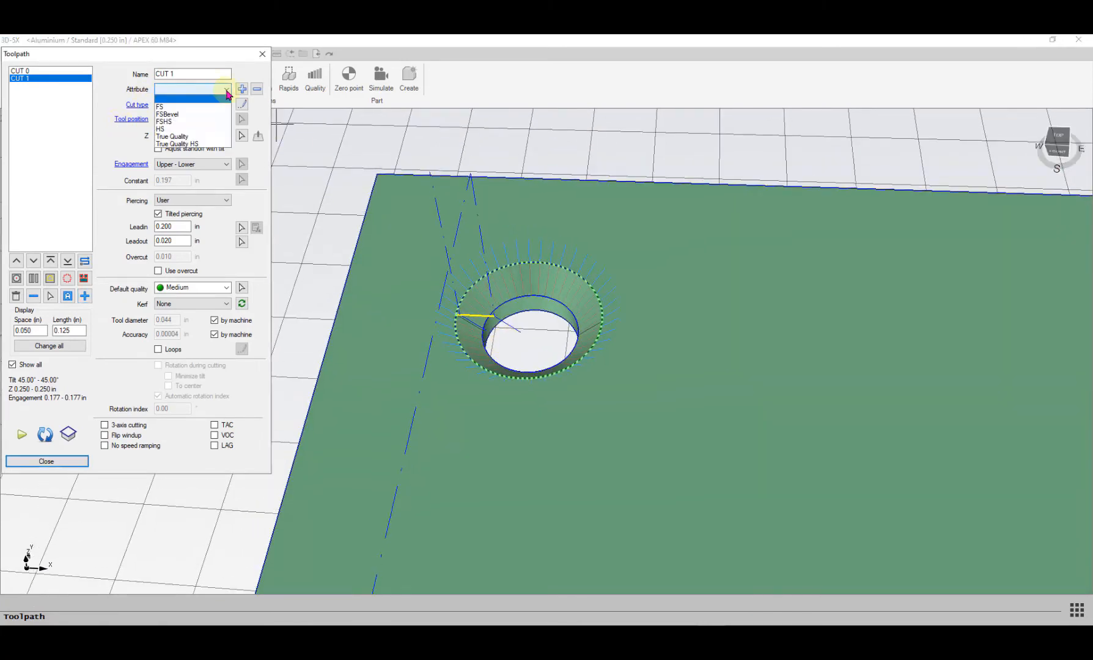
left_click(162, 129)
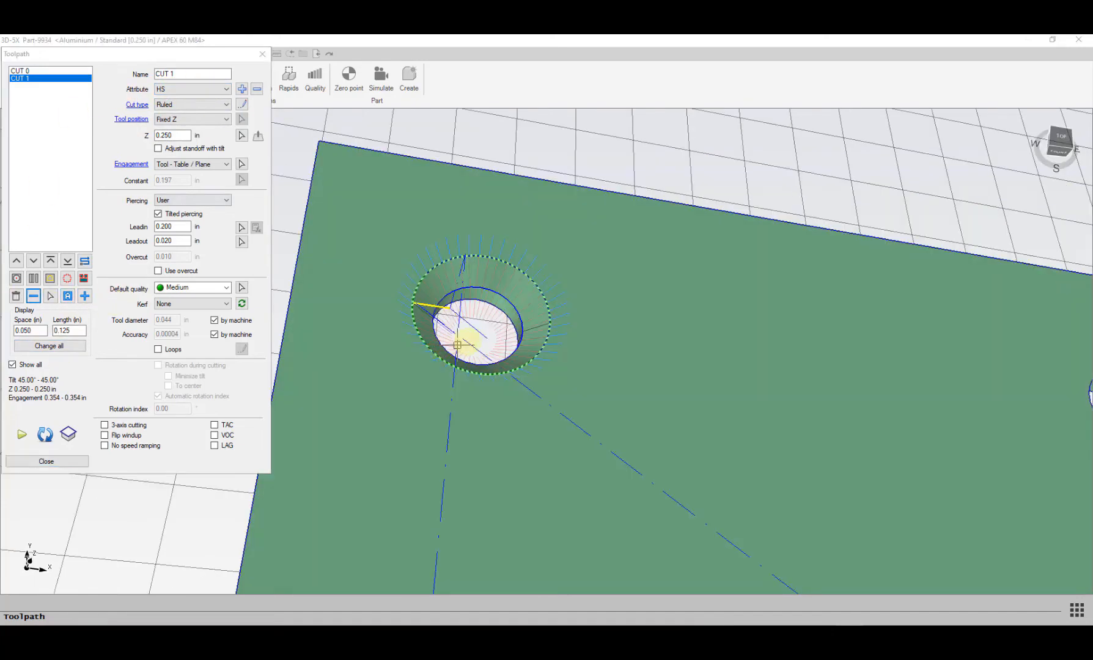
Step: Add an automatic toolpath along the straight wall below the bevel in the far-left hole
scroll(462, 299, "up", 5)
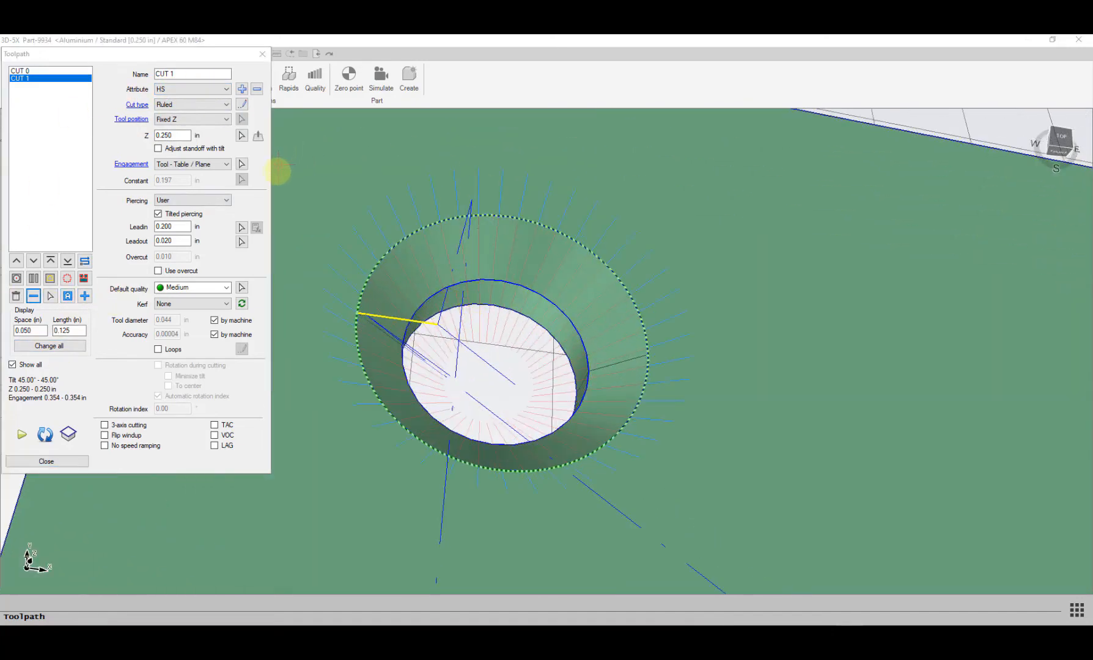
left_click(69, 297)
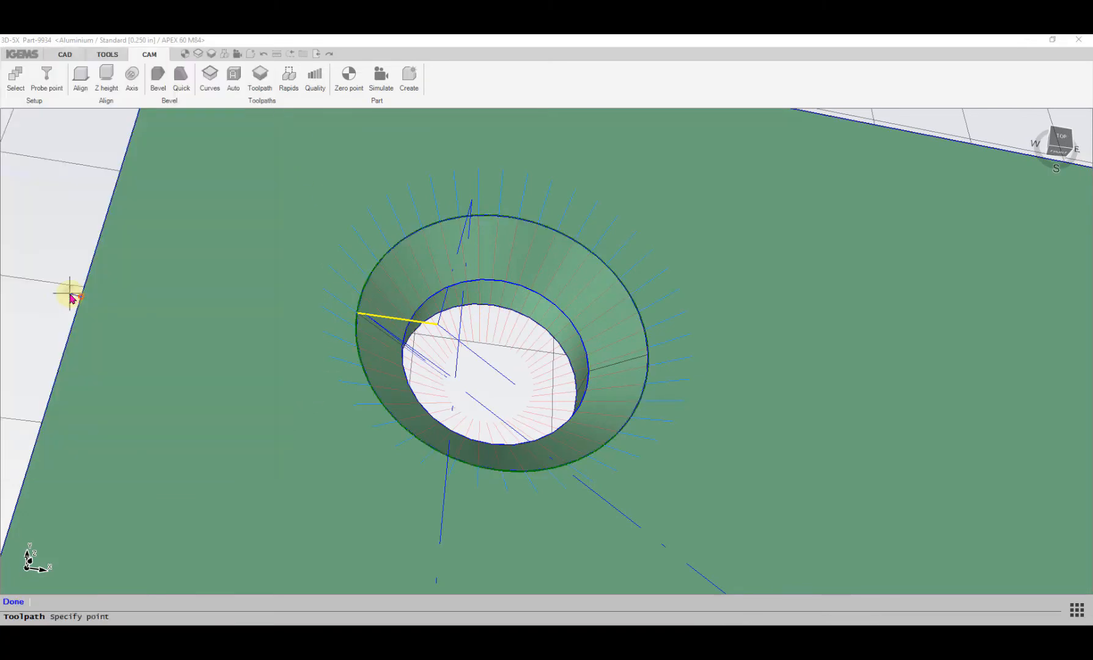
left_click(403, 346)
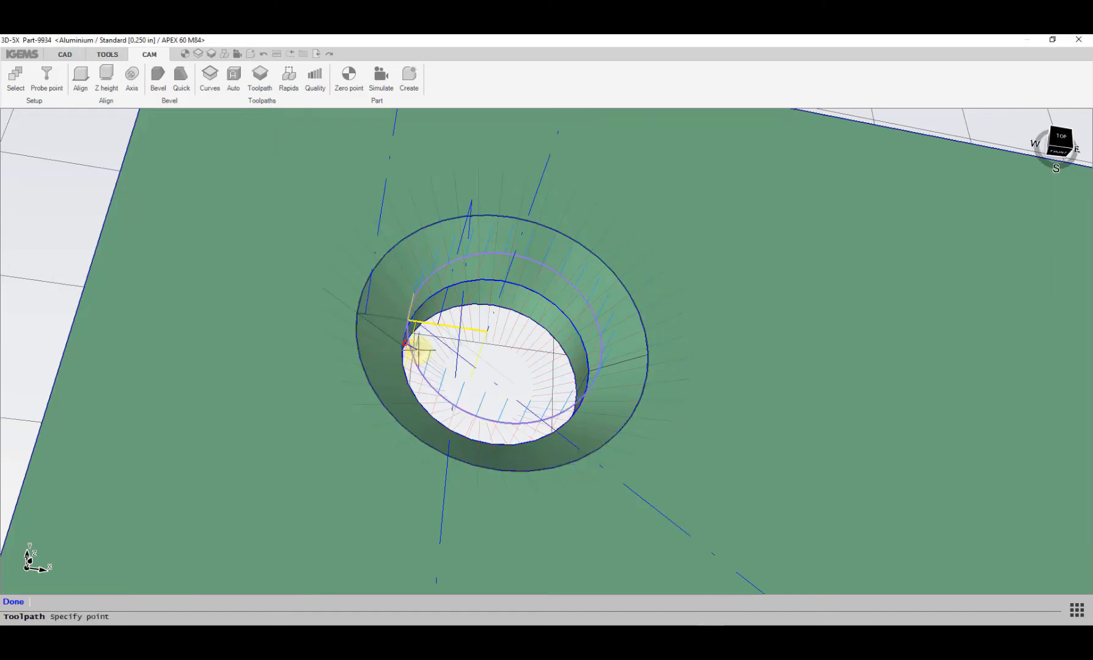
right_click(453, 345)
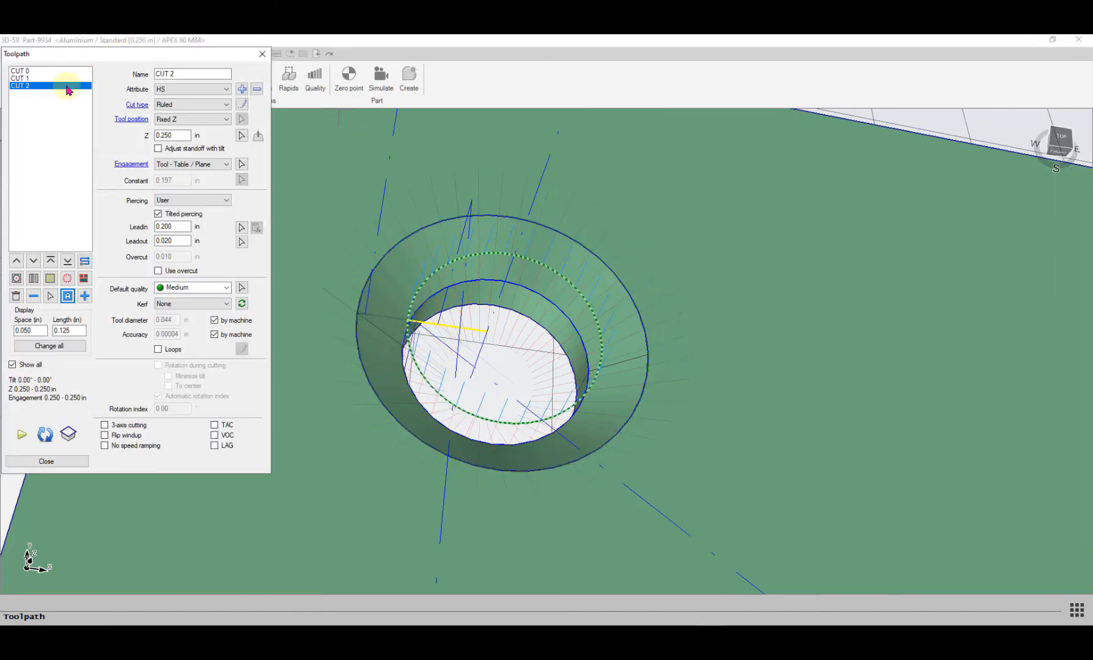
Step: Compare CUT 1 with CUT 2 and clear the attribute of CUT 2
left_click(38, 79)
left_click(40, 87)
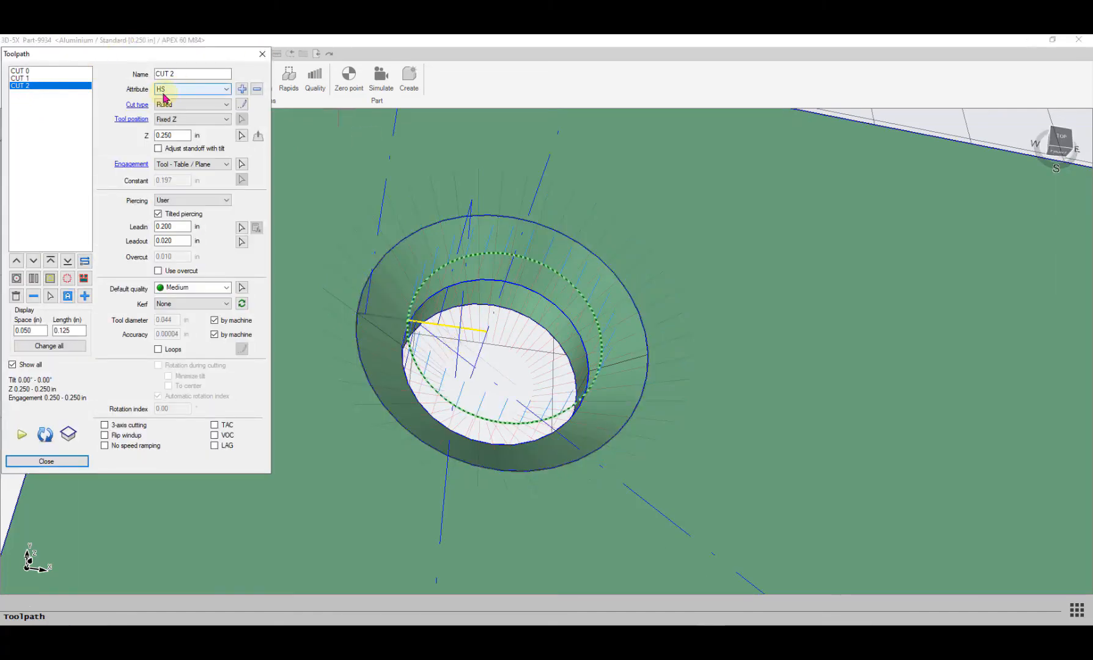
left_click(39, 78)
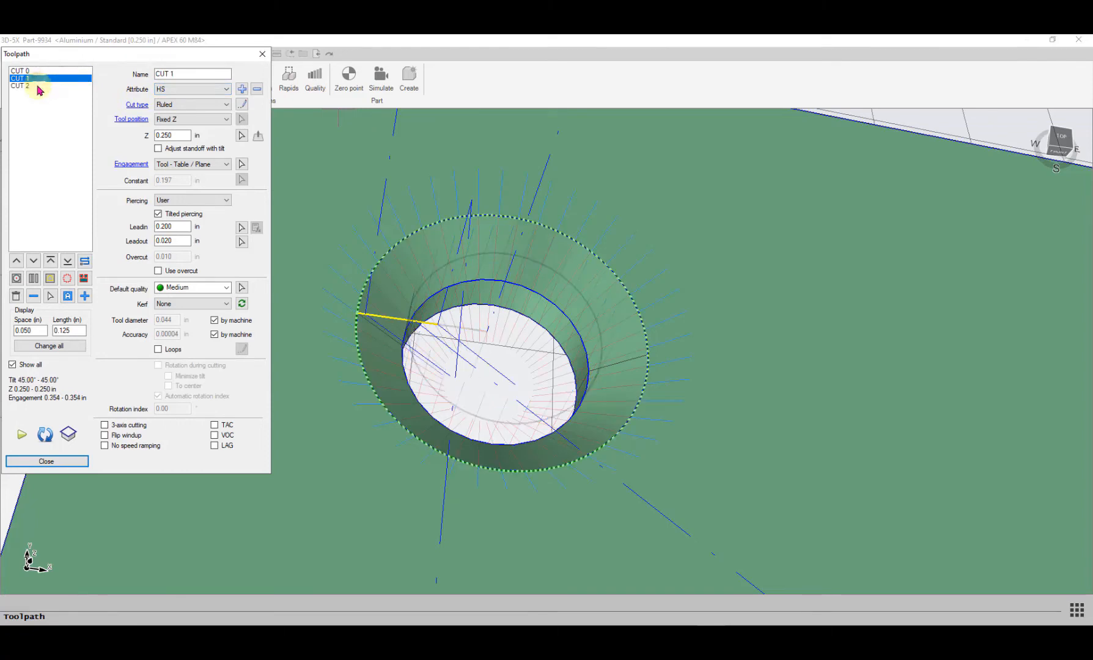
left_click(38, 86)
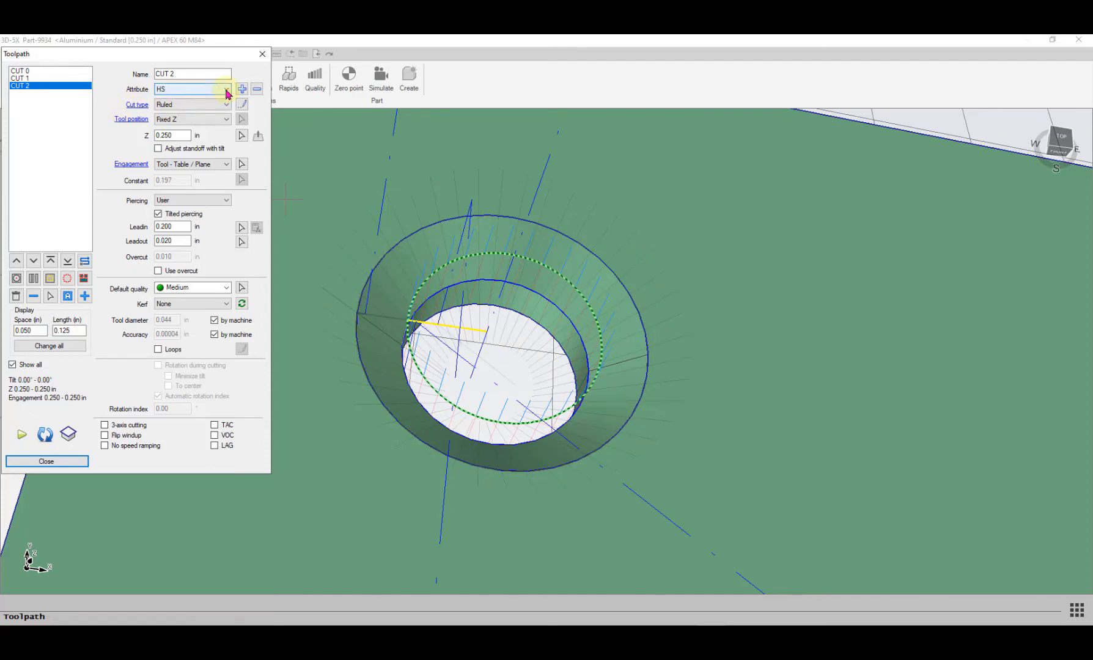
left_click(226, 91)
left_click(160, 98)
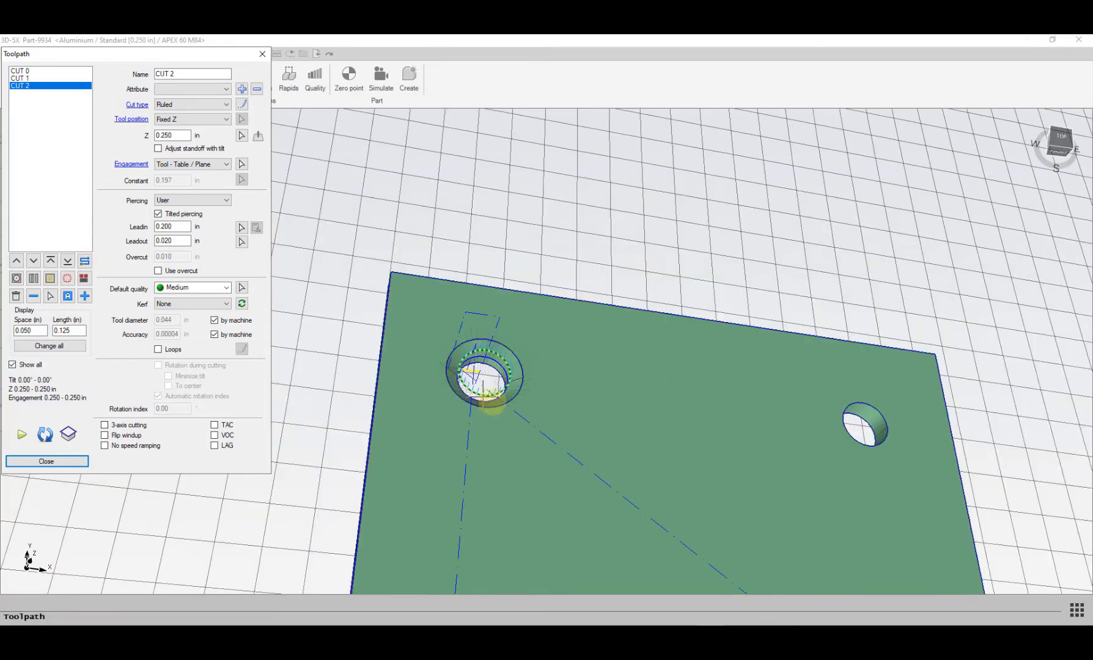
Step: Add automatic toolpaths for the far-right hole, the near-right hole and the plate's outer contour, with the contour starting on the right edge
left_click(68, 297)
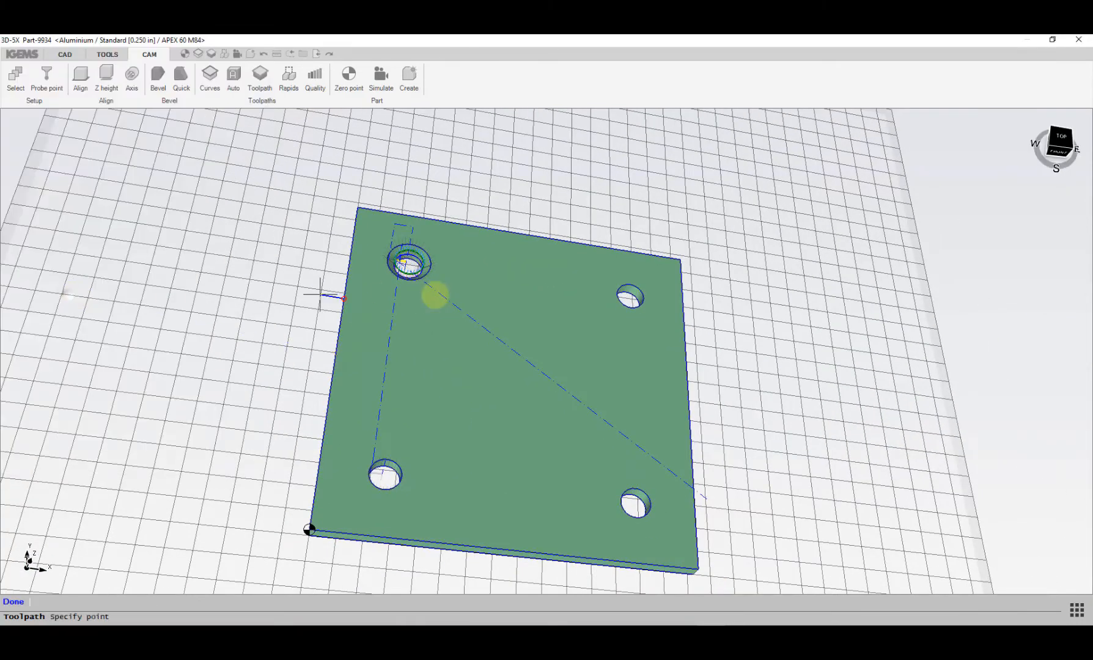
left_click(609, 285)
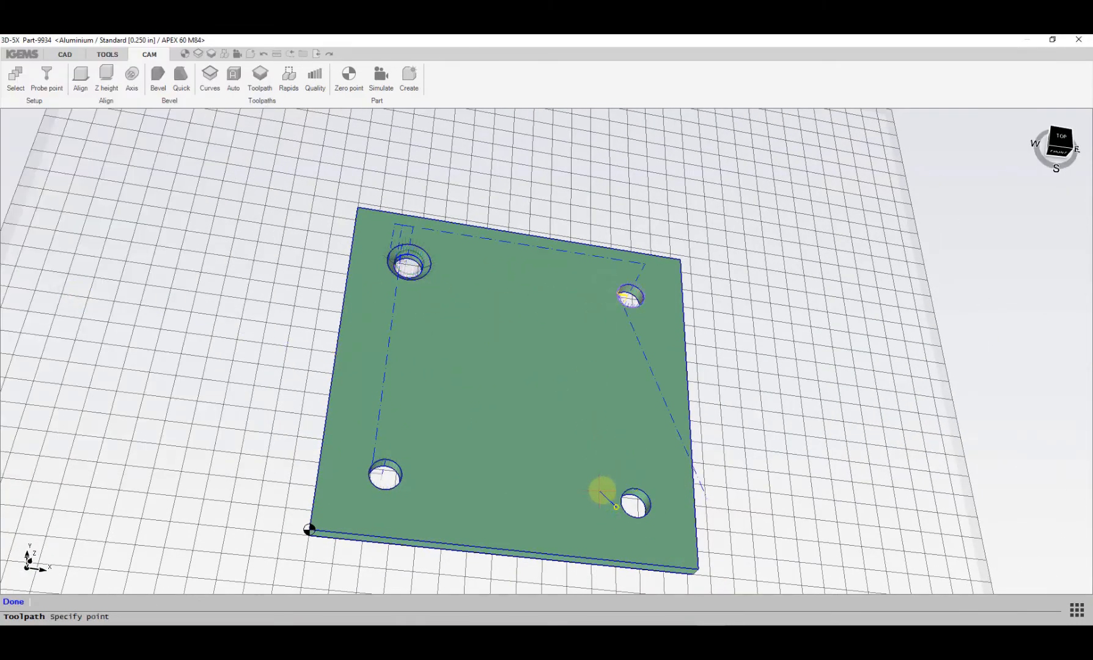
left_click(620, 498)
scroll(654, 493, "up", 3)
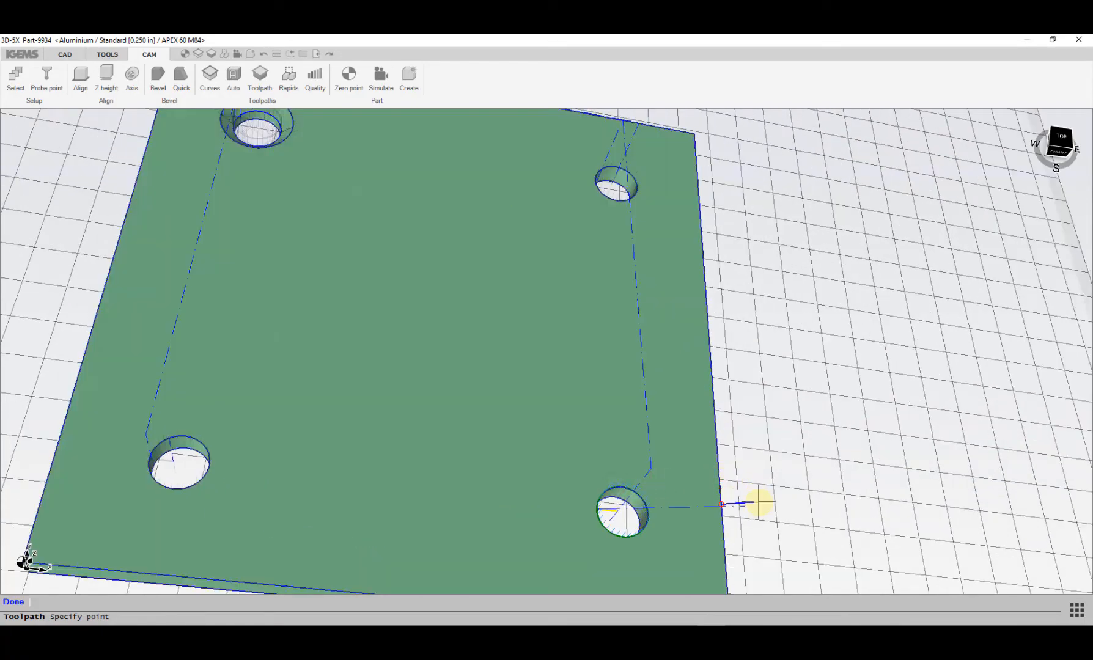
scroll(758, 501, "down", 5)
middle_click_drag(749, 496, 730, 404)
key("Return")
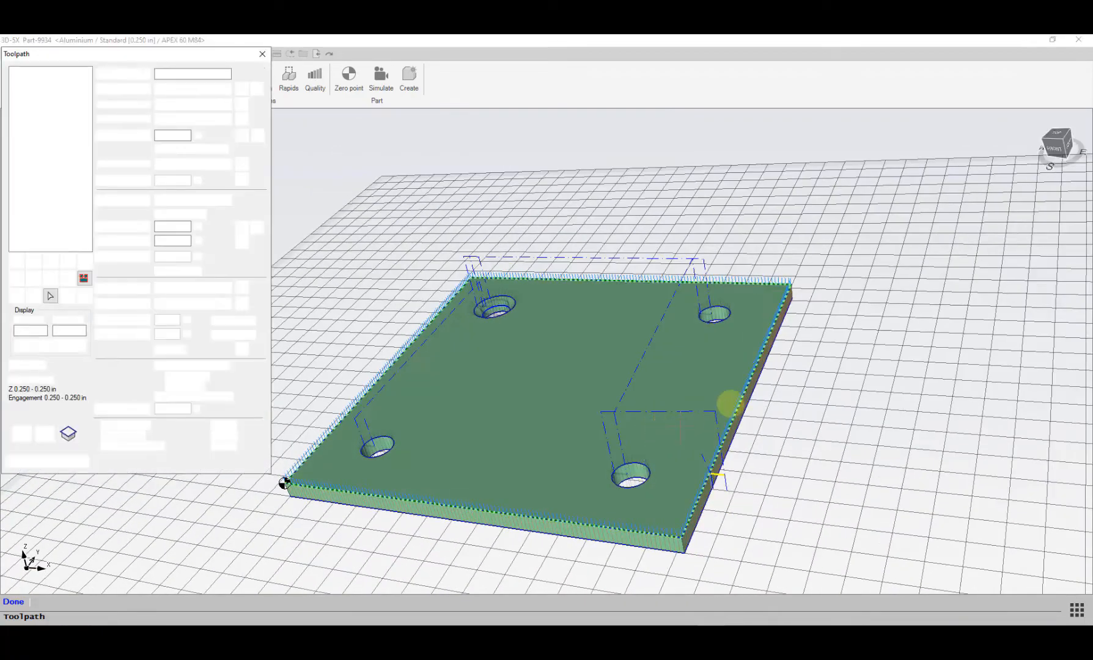
Step: Review the settings of each toolpath from CUT 0 to CUT 5 and finish the toolpath setup
left_click(24, 71)
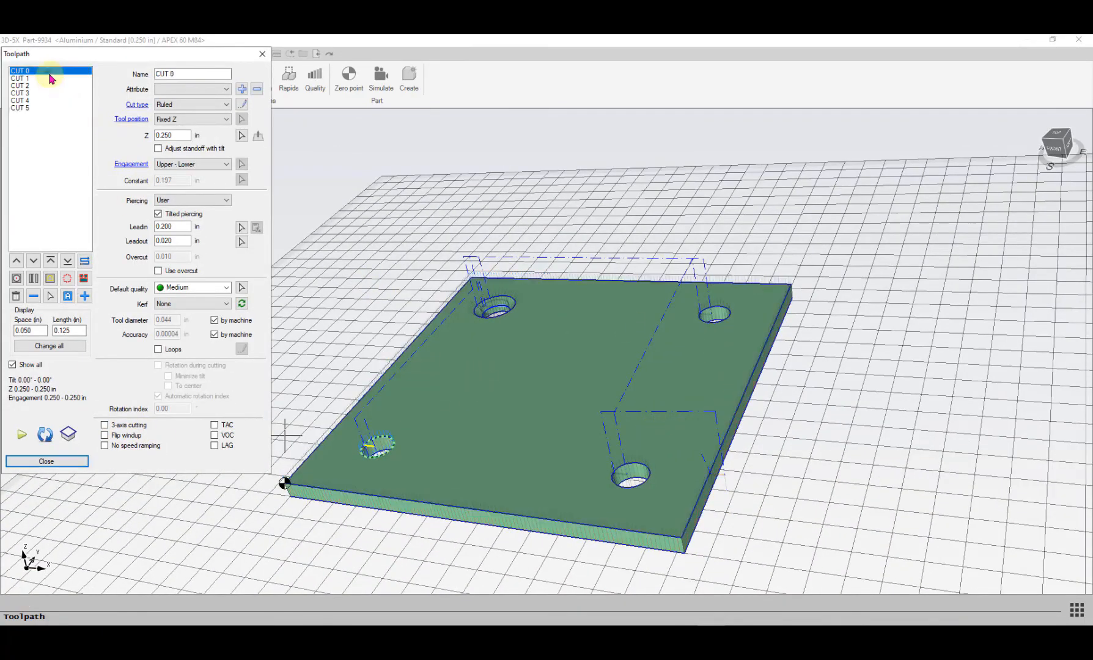
left_click(51, 78)
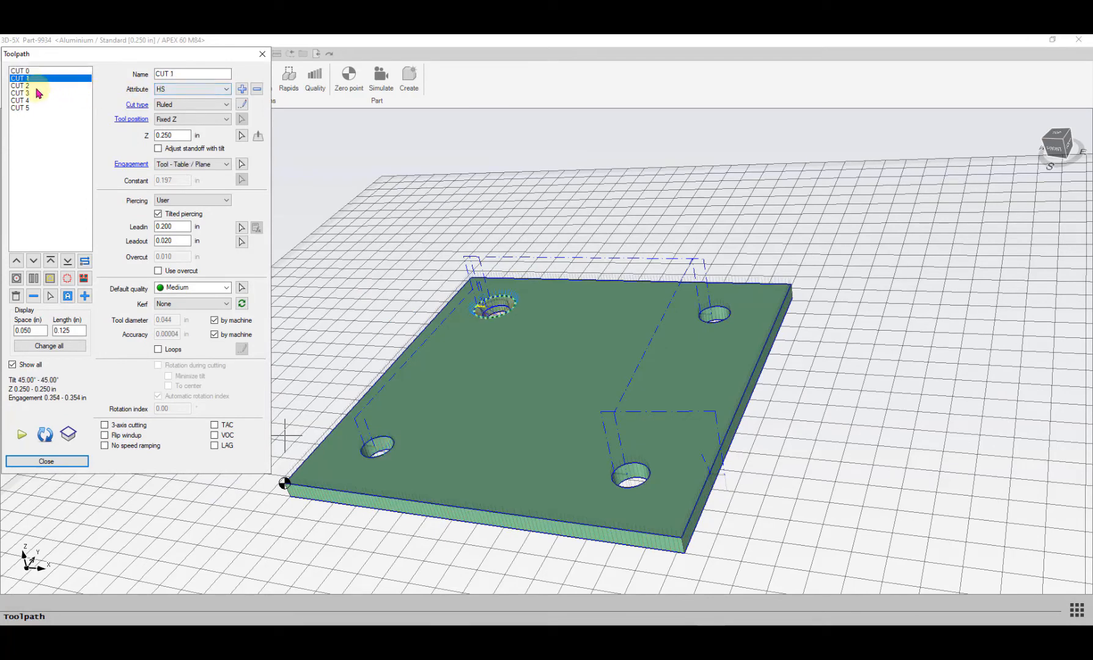
left_click(39, 86)
left_click(24, 93)
left_click(24, 100)
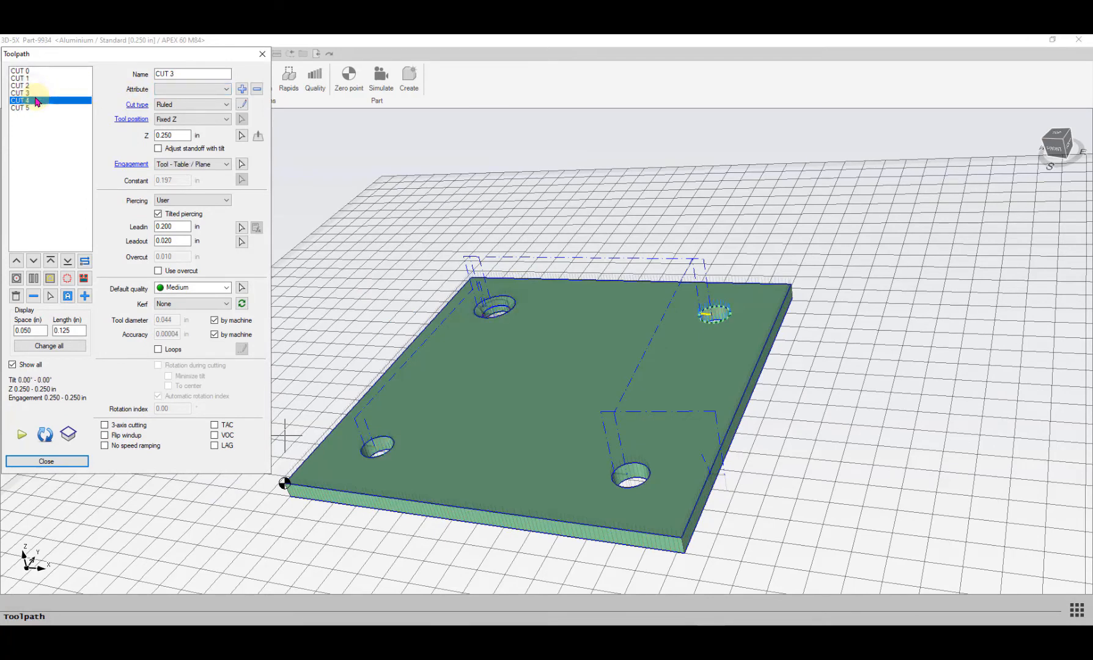
left_click(25, 107)
left_click(57, 466)
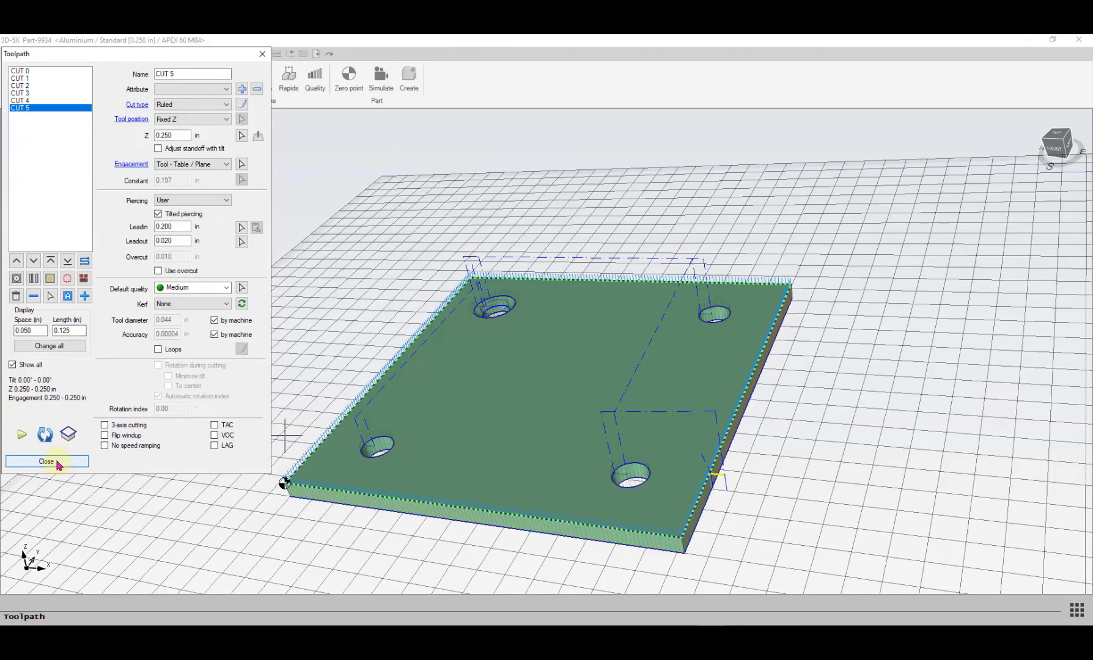
Step: Set all rapid moves by distance with an offset of 0.5 in
middle_click_drag(371, 402, 353, 421)
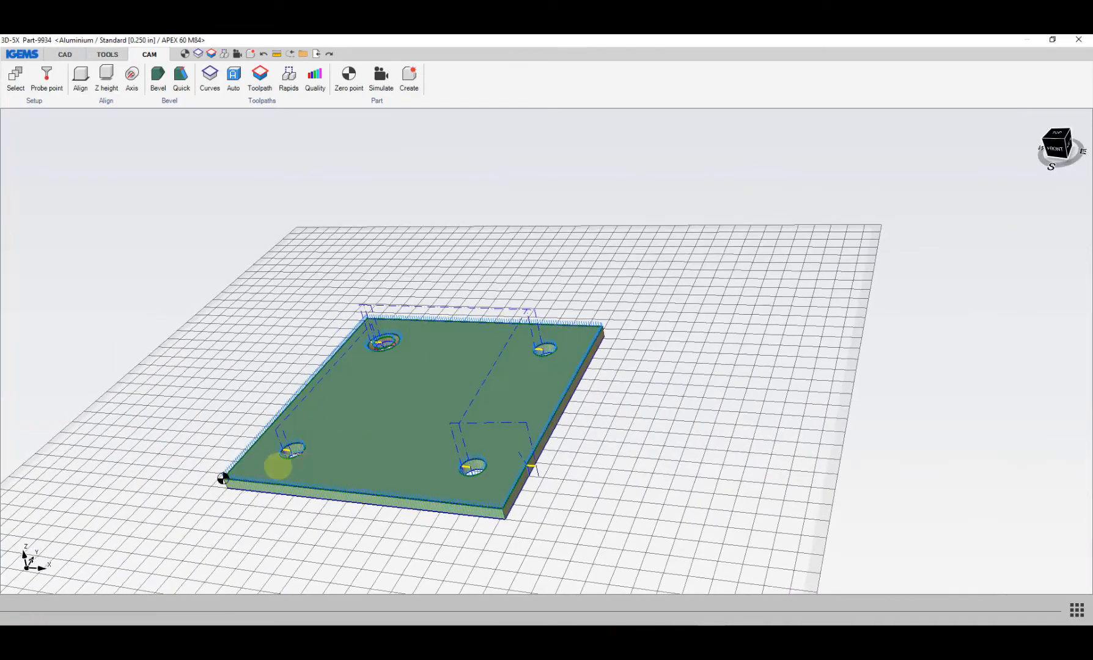
scroll(227, 487, "up", 4)
scroll(239, 458, "up", 3)
scroll(239, 458, "down", 3)
middle_click_drag(242, 456, 313, 147)
left_click(290, 82)
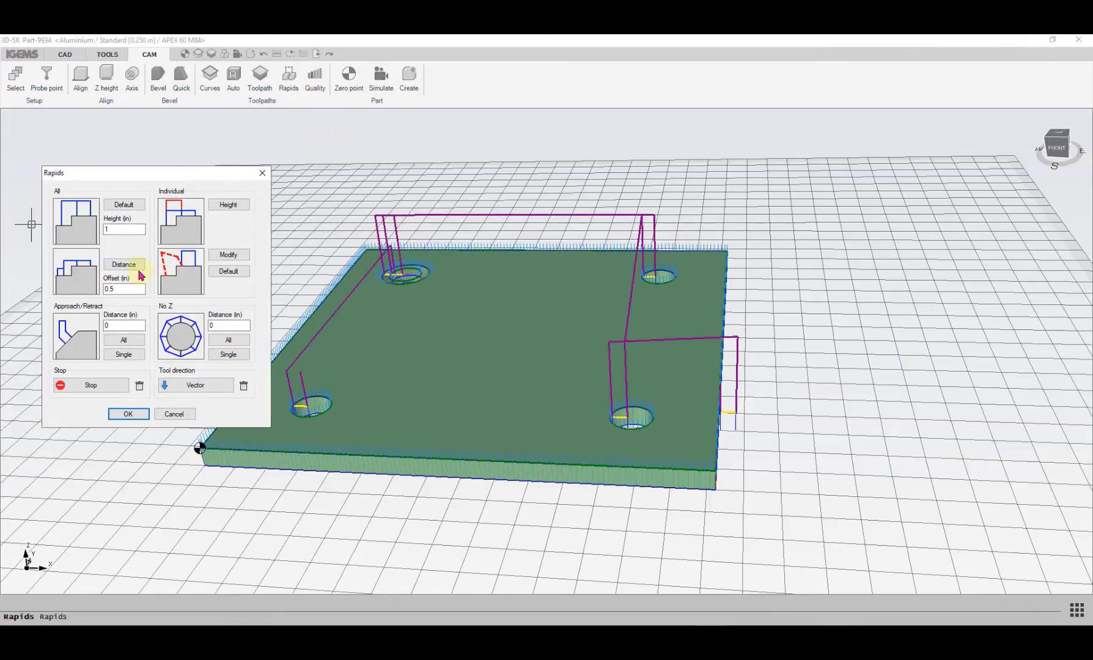
left_click(138, 268)
left_click(126, 414)
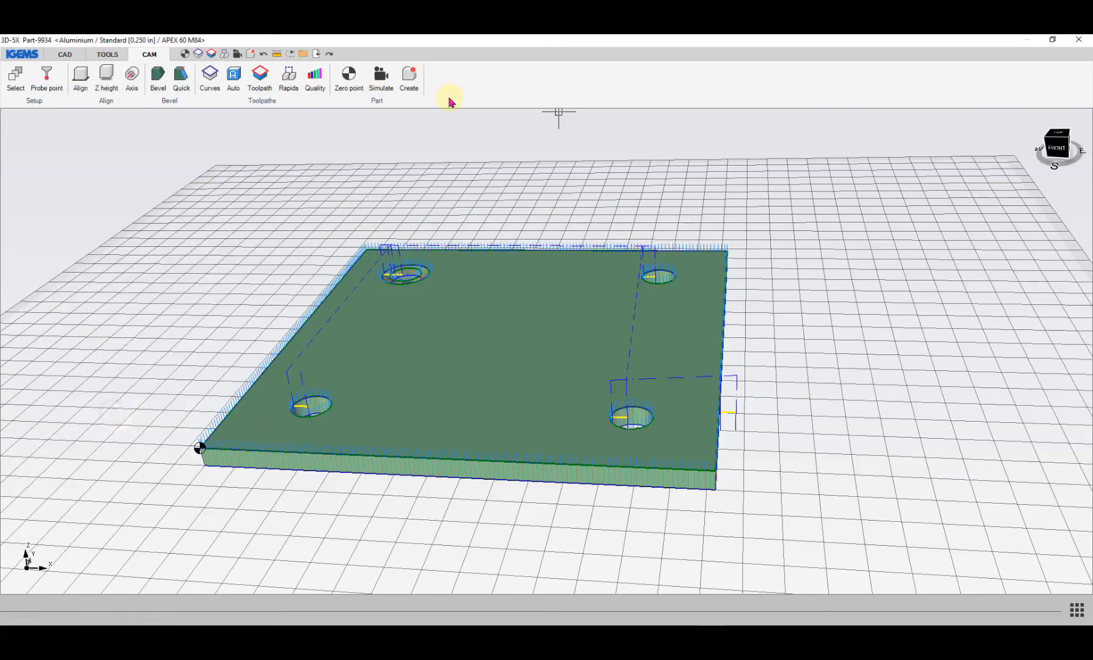
Step: Update the existing part with the new toolpaths and return to the 2D drawing
left_click(410, 79)
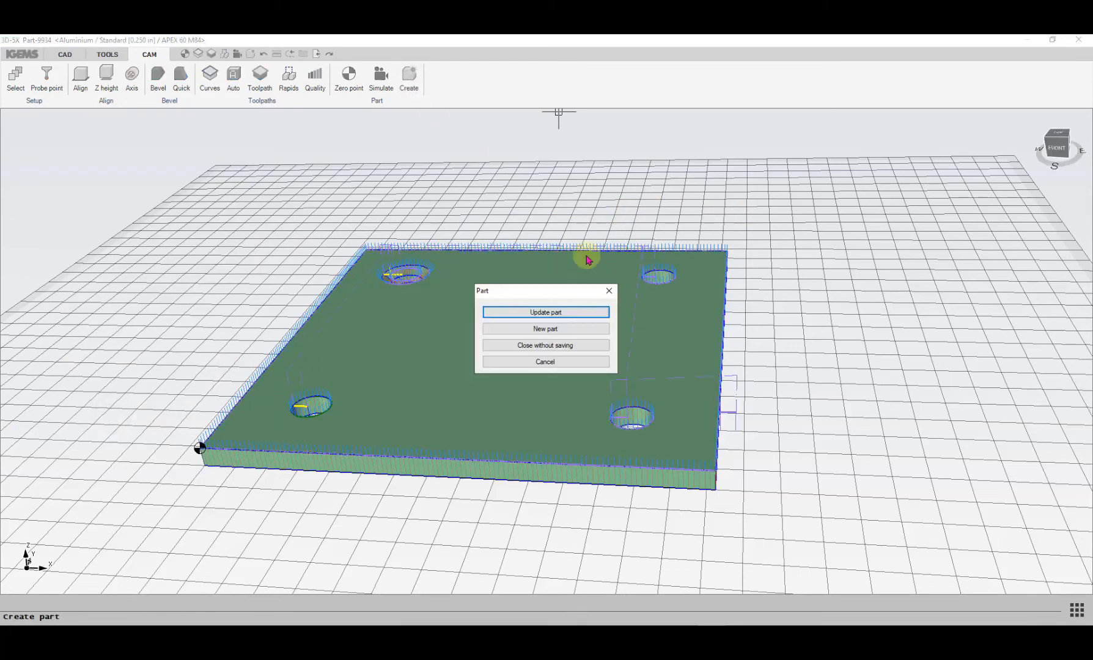
left_click(557, 313)
left_click(534, 355)
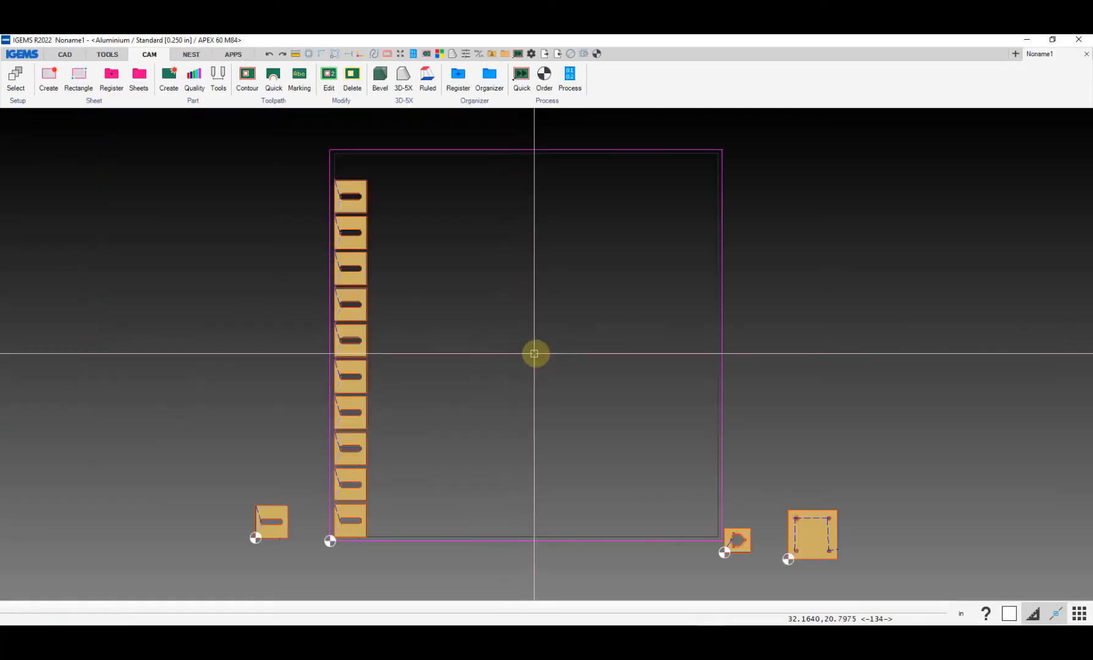
Step: Create a cut order for the four-hole plate and switch its zero point to 3D
middle_click_drag(610, 407, 264, 276)
scroll(445, 418, "up", 4)
scroll(466, 376, "down", 2)
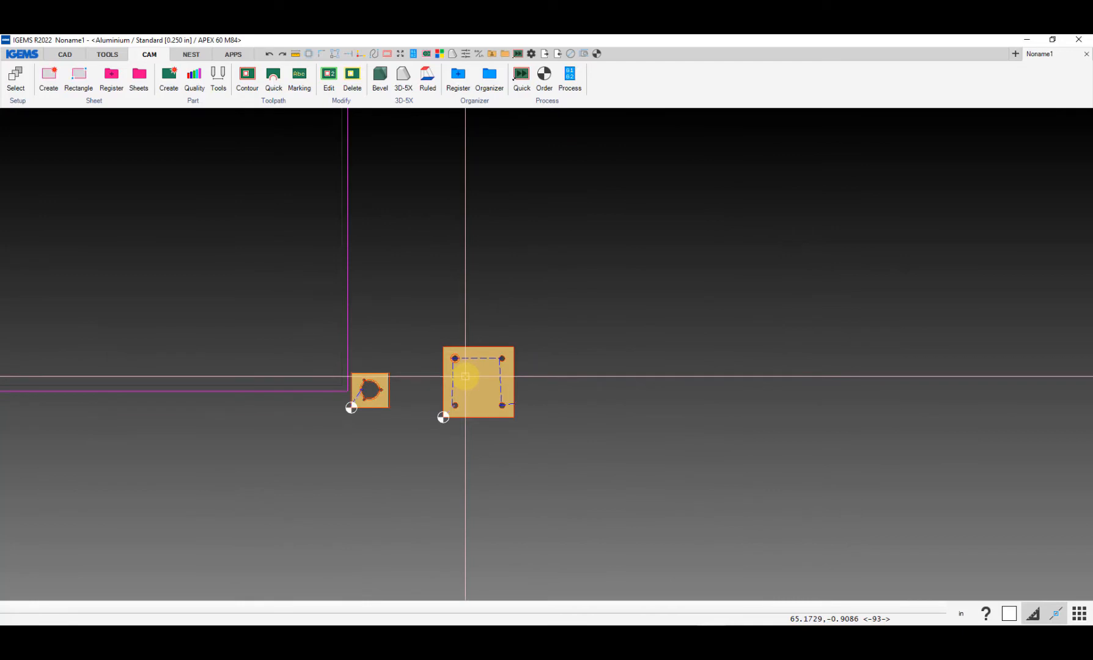
scroll(464, 412, "up", 2)
scroll(465, 412, "up", 3)
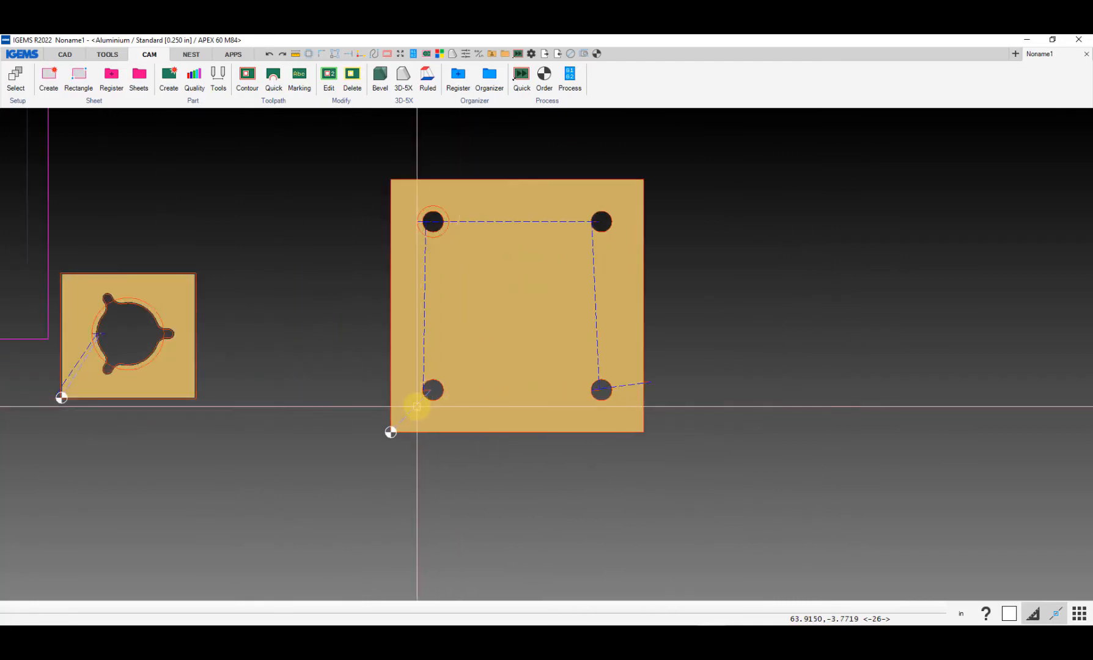
scroll(417, 407, "down", 4)
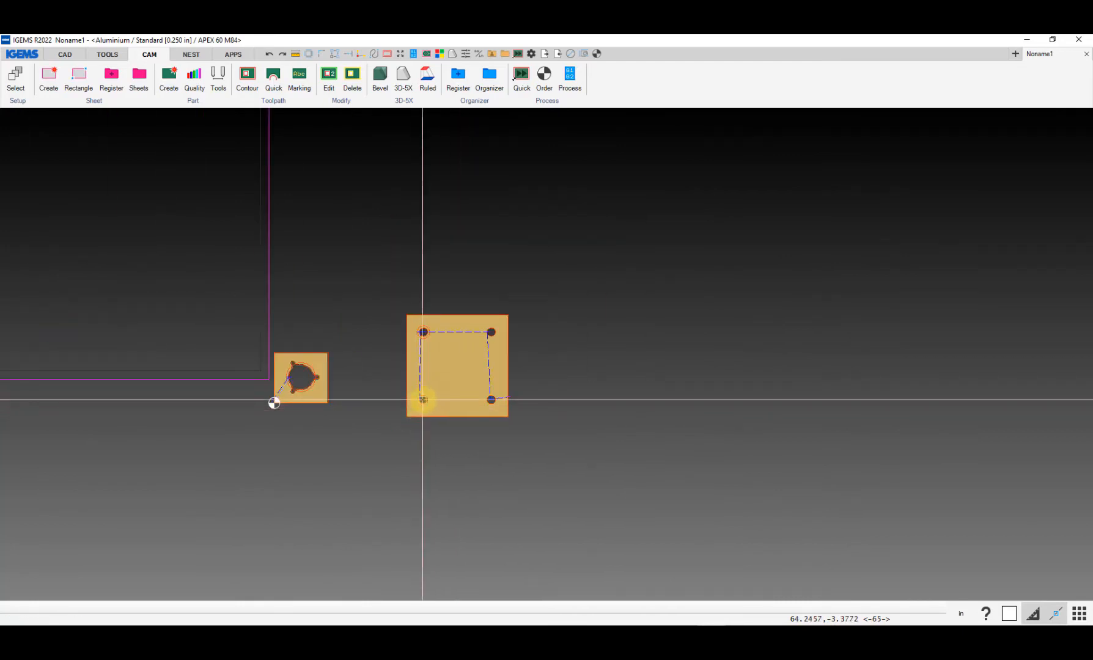
middle_click_drag(422, 400, 449, 405)
left_click(545, 79)
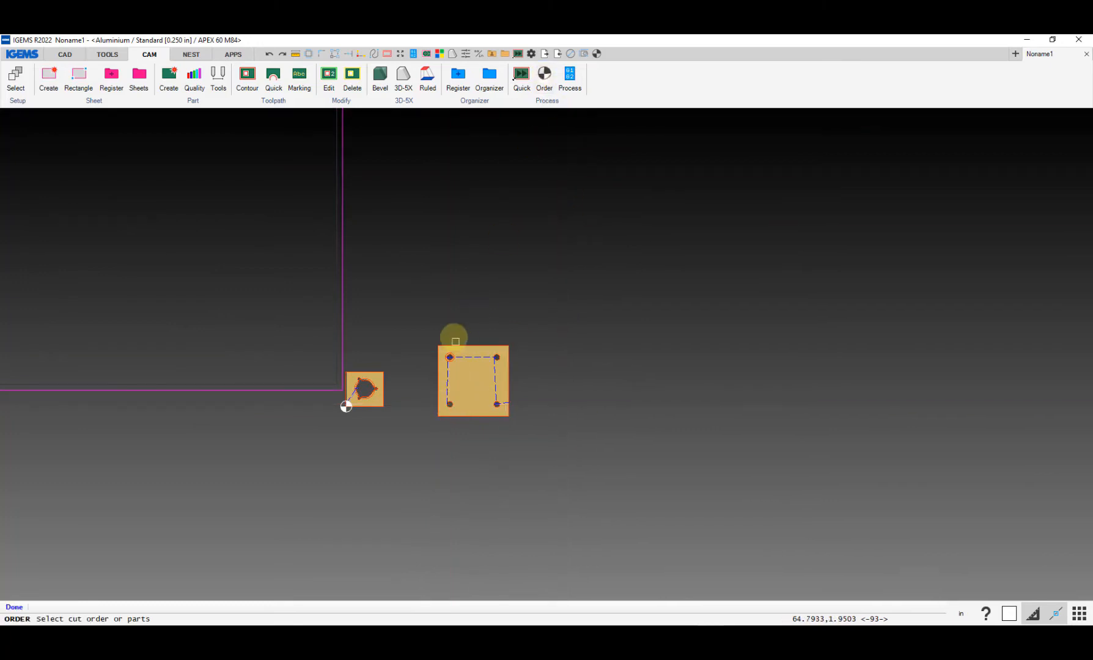
mouse_move(421, 315)
left_mouse_down()
mouse_move(456, 386)
mouse_move(552, 466)
left_mouse_up()
right_click(553, 466)
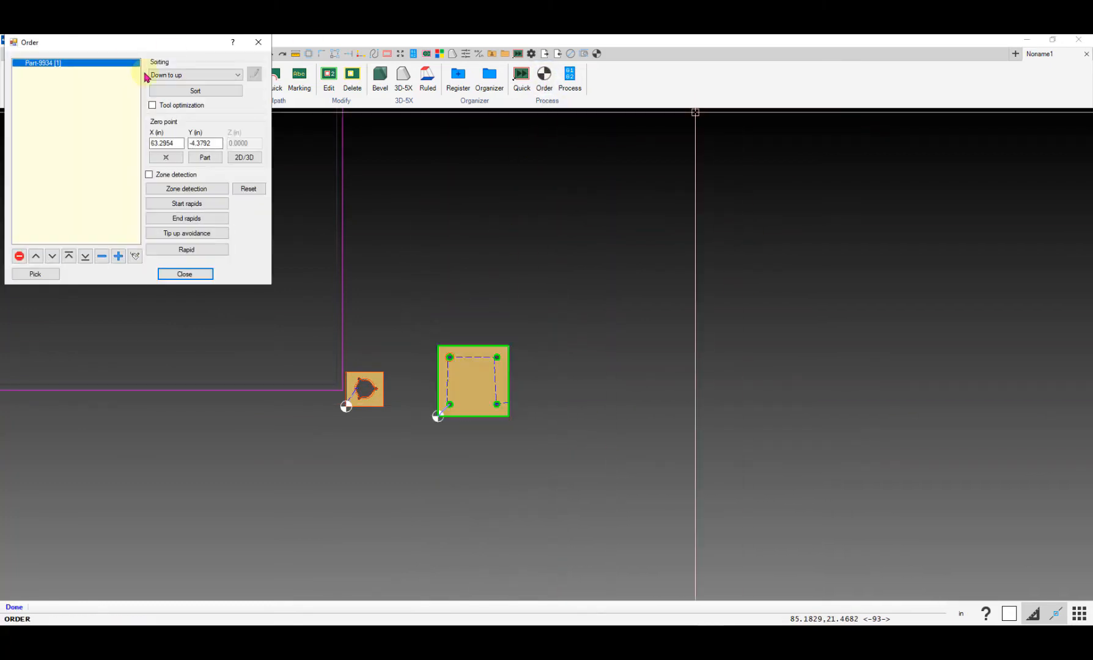
left_click(209, 160)
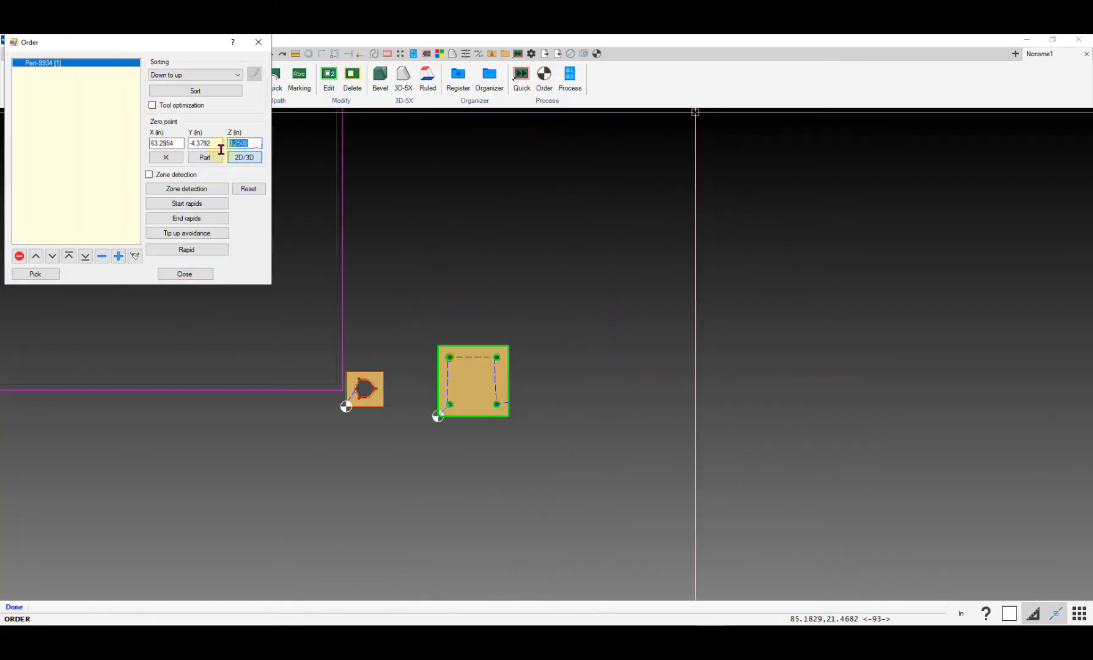
left_click(185, 273)
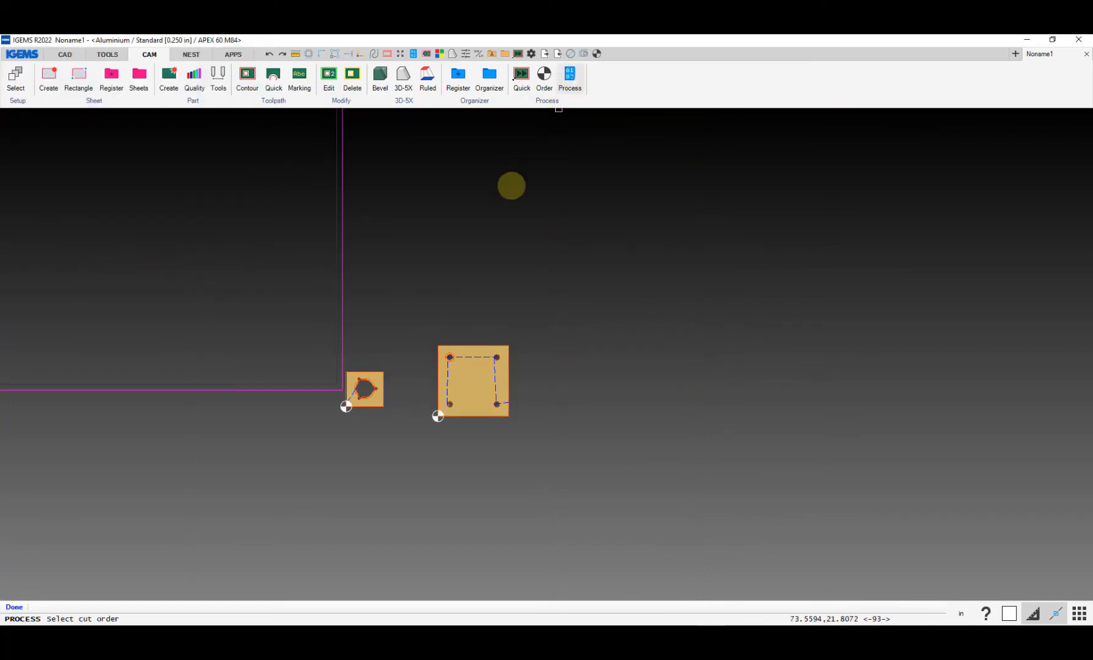
Step: Process the plate's cut order for 3D simulation, accepting the default WARDJet custom information, and maximize the 5x simulator
left_click(442, 410)
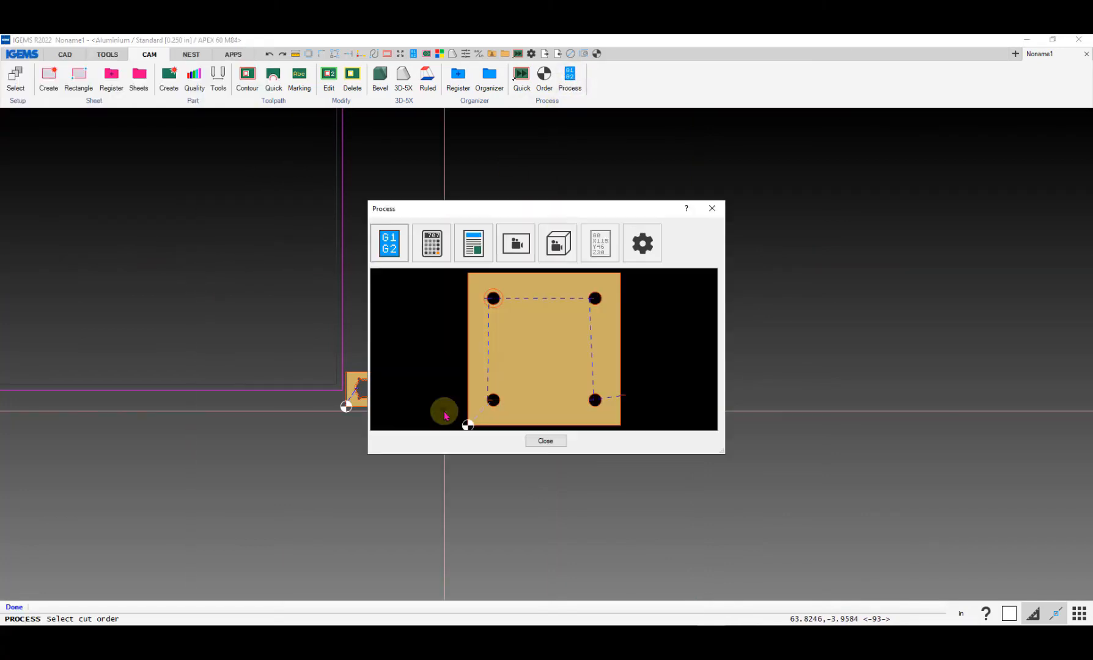
left_click(559, 257)
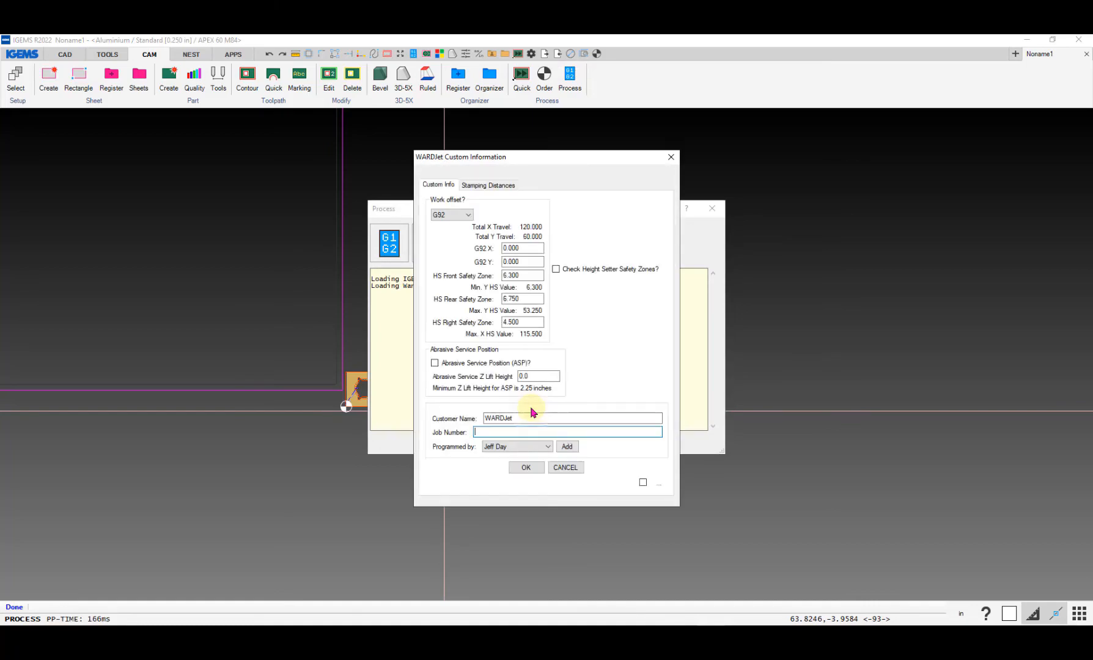
left_click(526, 466)
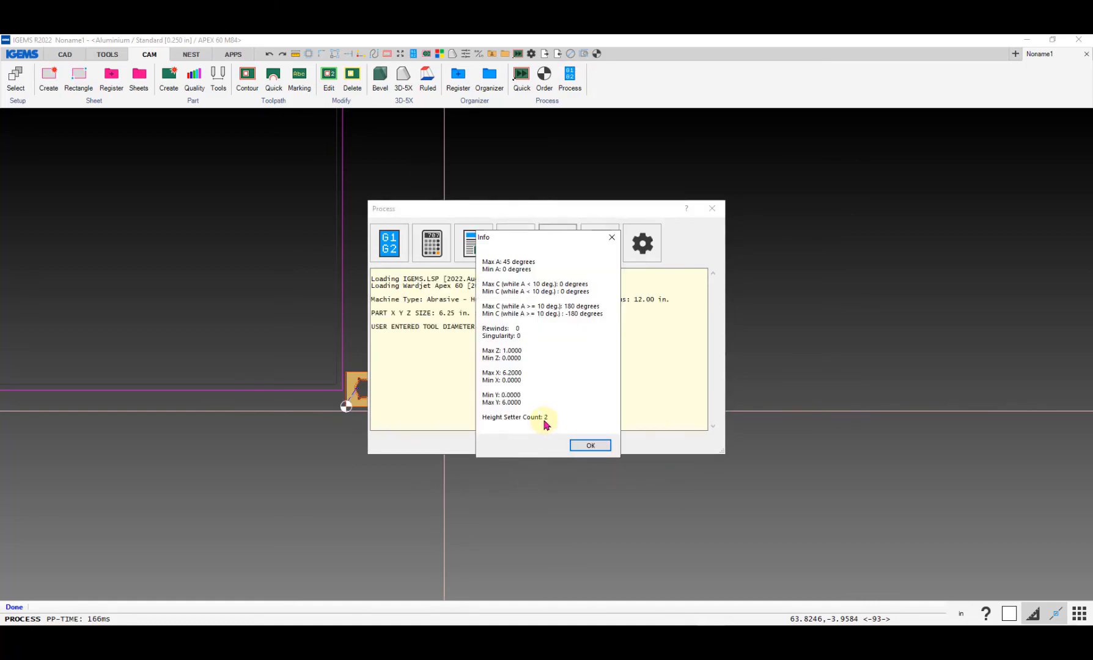
left_click(587, 445)
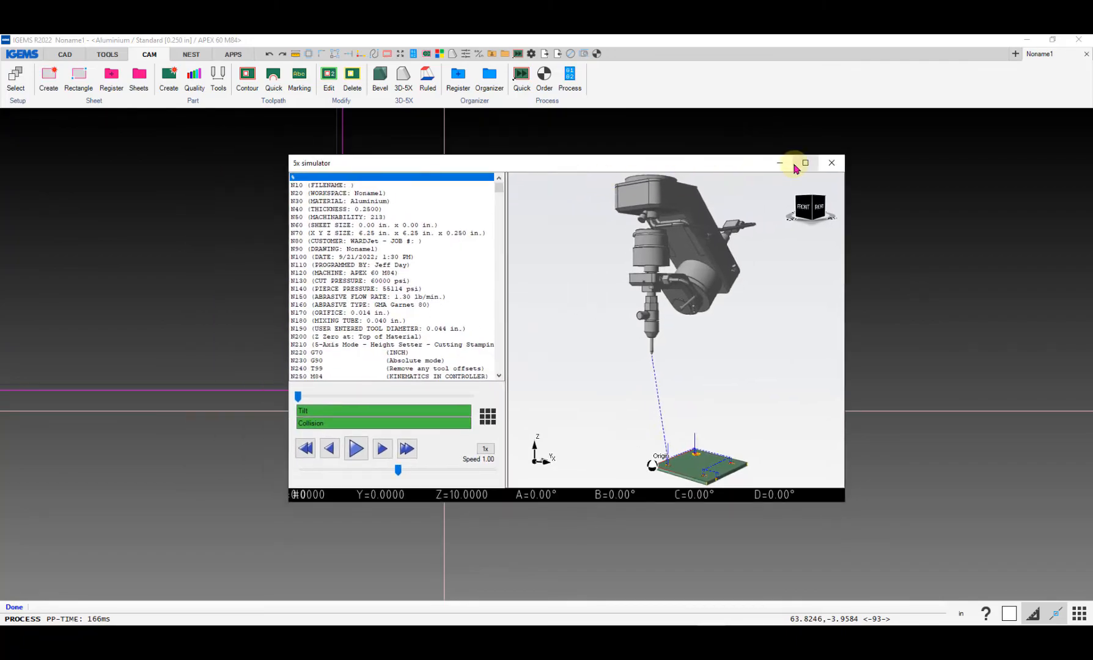
left_click(802, 163)
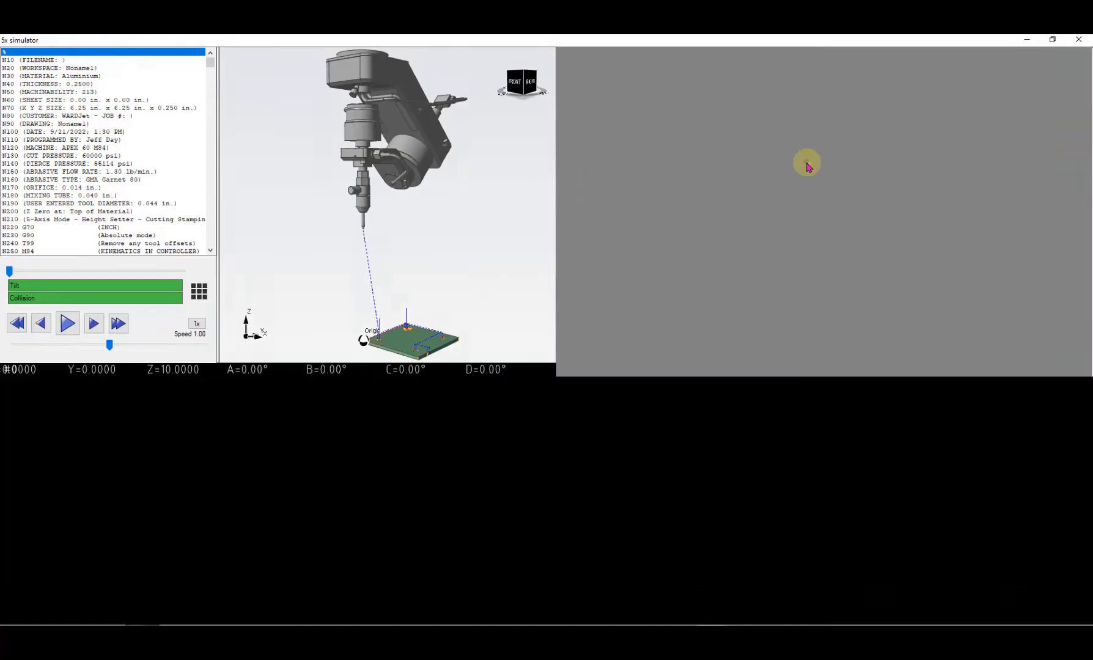
Step: Jump the simulation to the initial height-sensing lines at N350 and N360 before cut 1
left_click(41, 341)
left_click(38, 333)
left_click(37, 339)
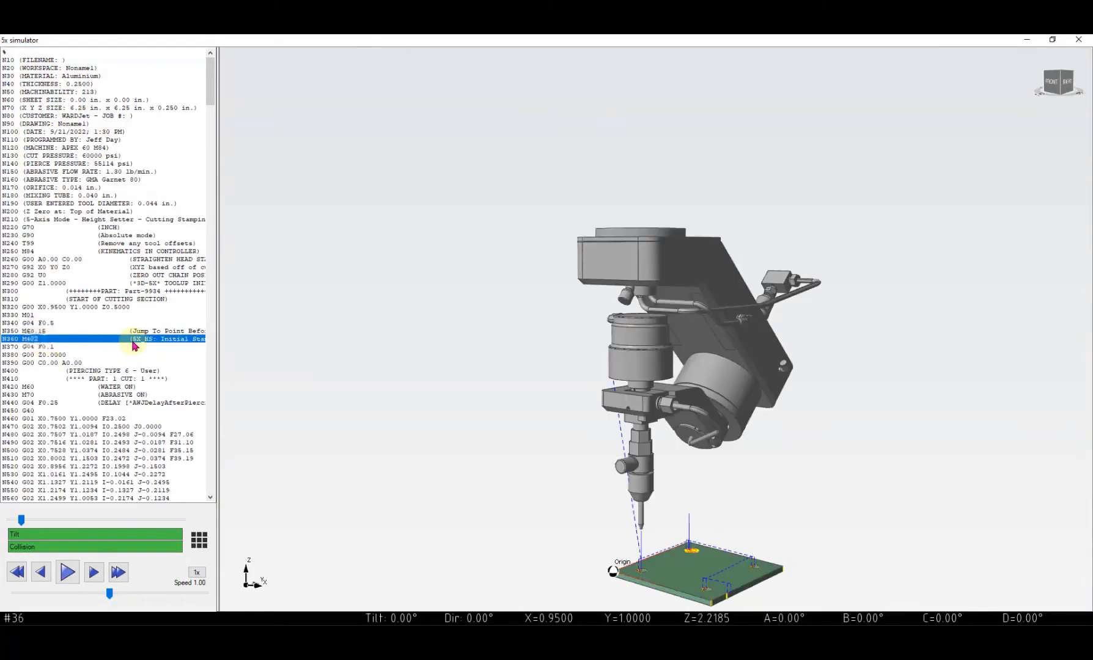
Step: Examine the simulated head position at the beveled hole's height-sensing and approach lines N780 to N800, and close the simulator
left_click_drag(211, 92, 218, 153)
left_click(84, 237)
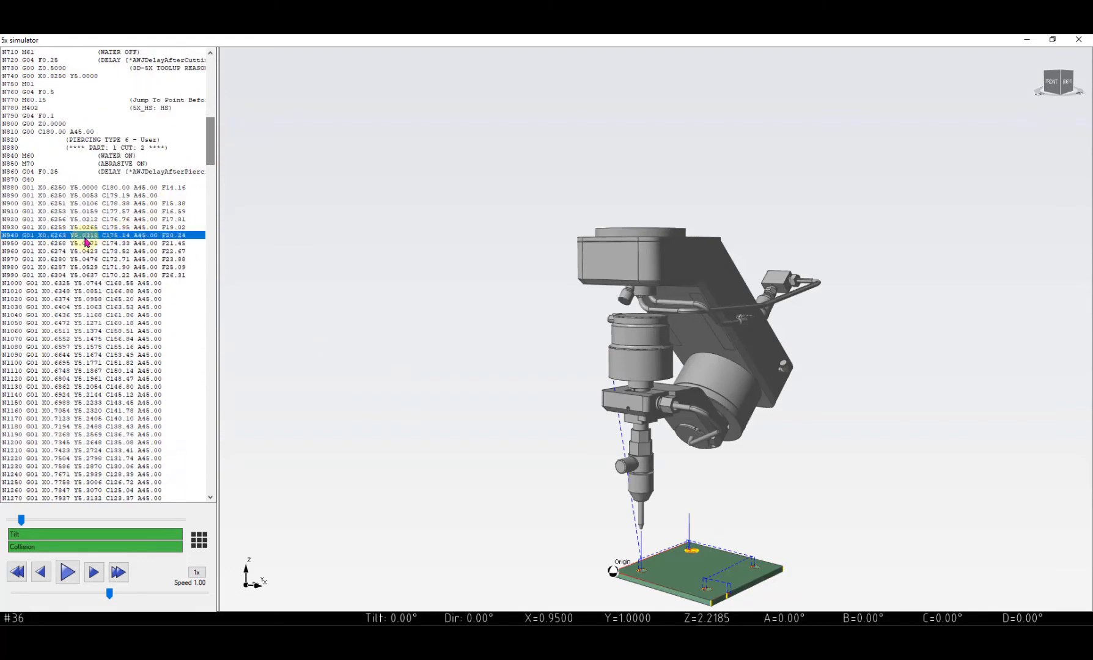
left_click(52, 158)
left_click(43, 109)
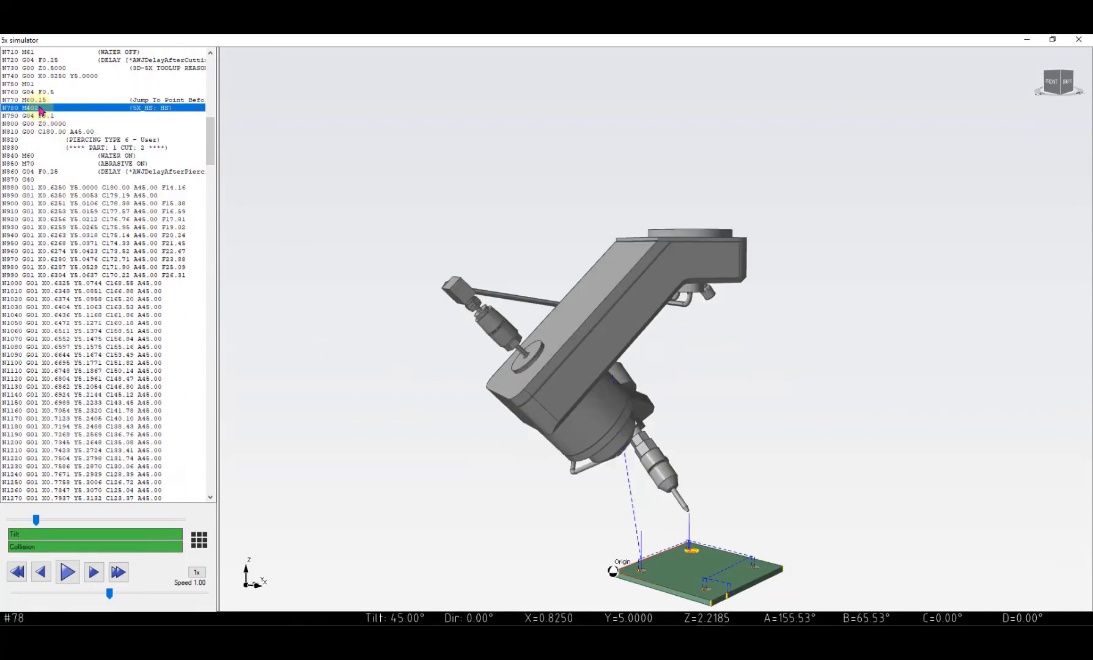
left_click(40, 116)
left_click(40, 109)
left_click(38, 116)
left_click(36, 110)
left_click(41, 124)
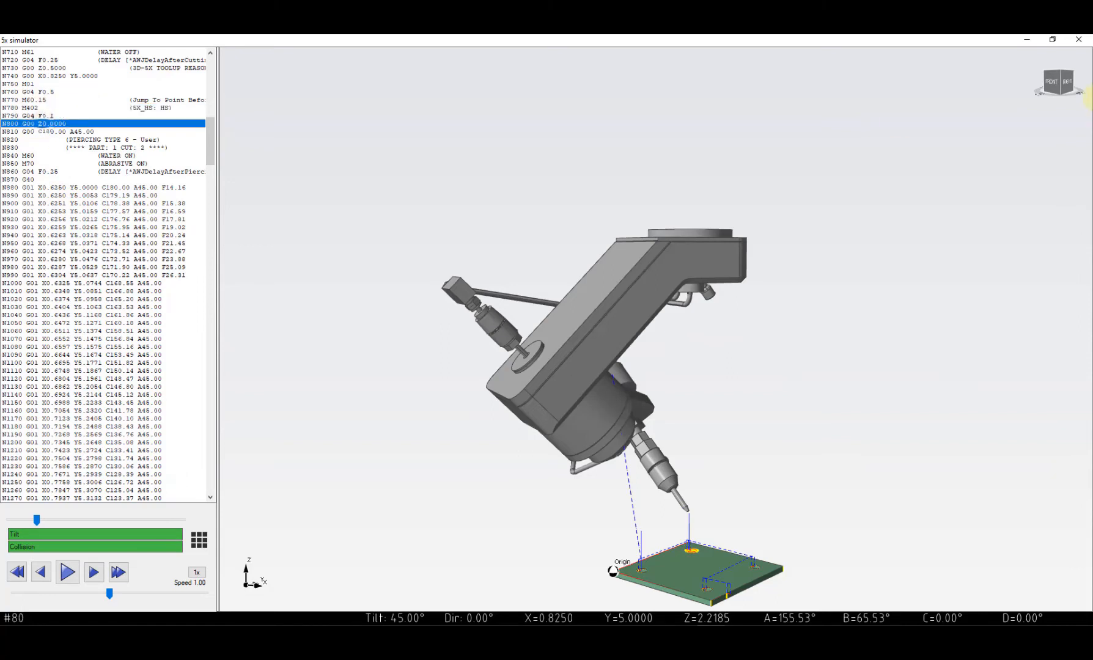
left_click(1078, 42)
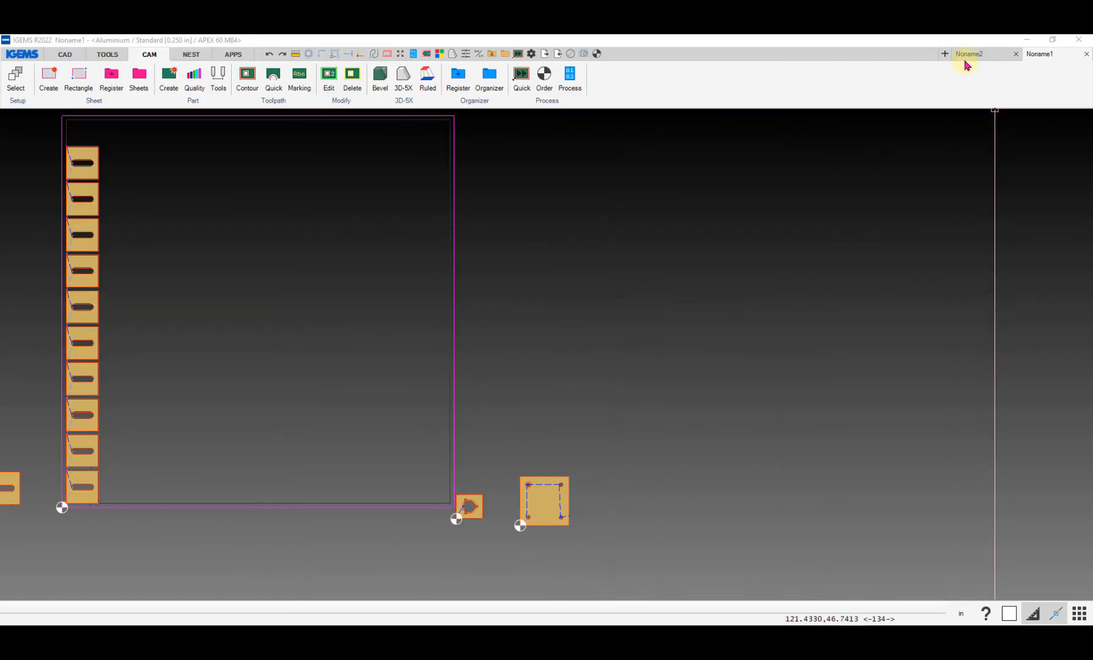
Step: Switch to the Noname2 drawing and view the head rotation diagram in Adobe Acrobat Reader before minimizing it
left_click(969, 56)
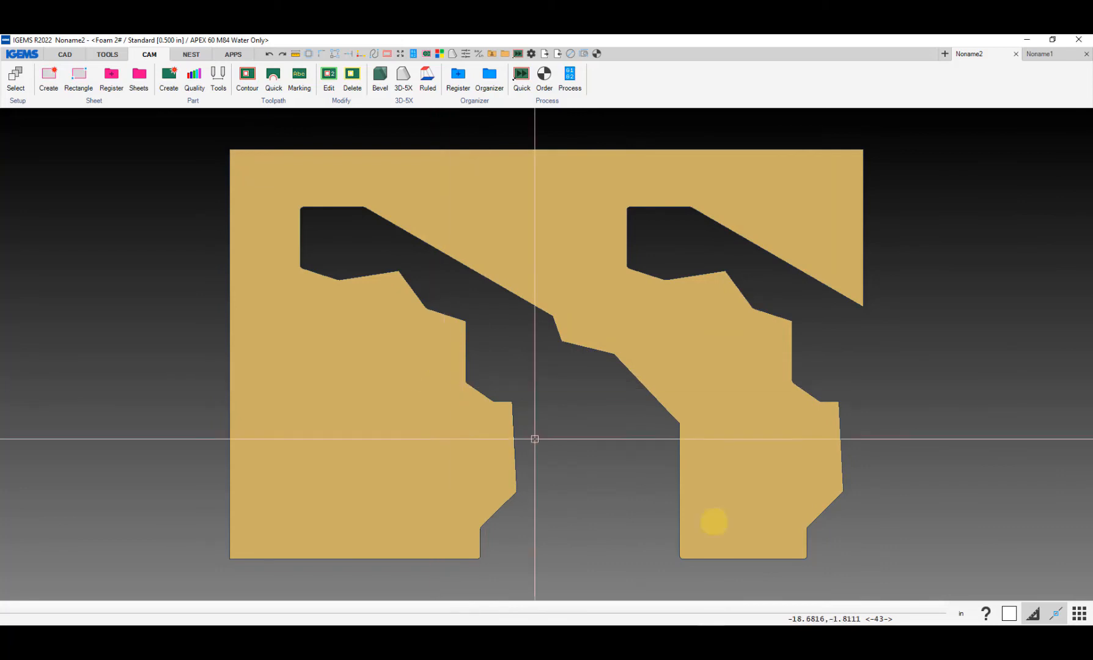
left_click(826, 638)
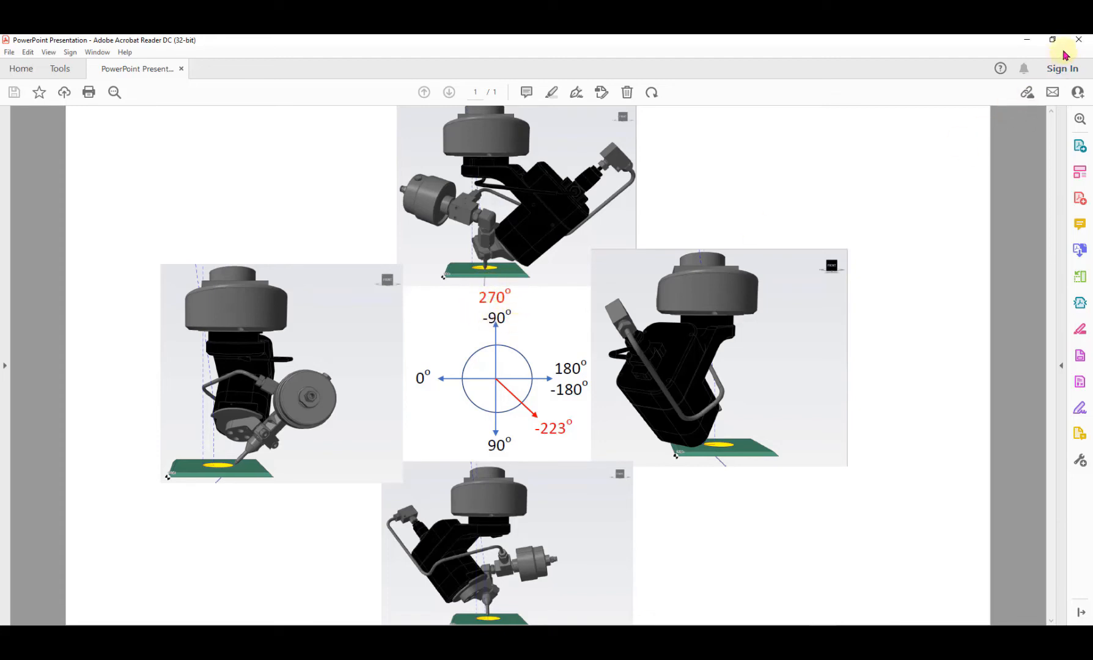
left_click(1027, 39)
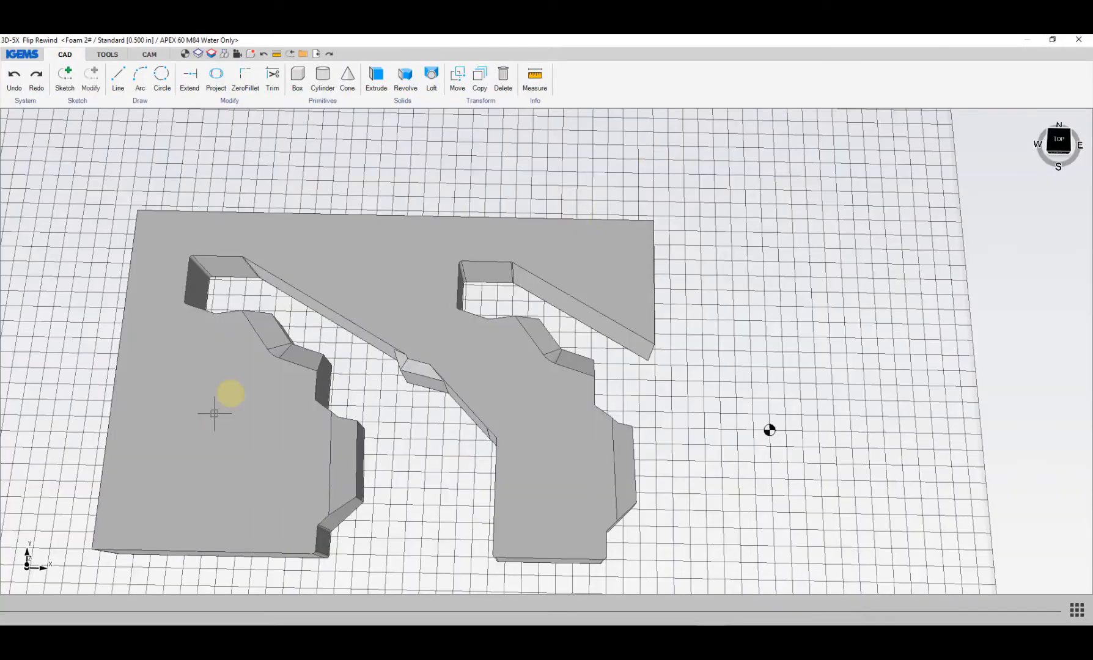
Step: Set the zero point of the Flip Rewind foam model at its front-left upper corner
middle_click_drag(220, 402, 351, 362)
scroll(293, 334, "up", 4)
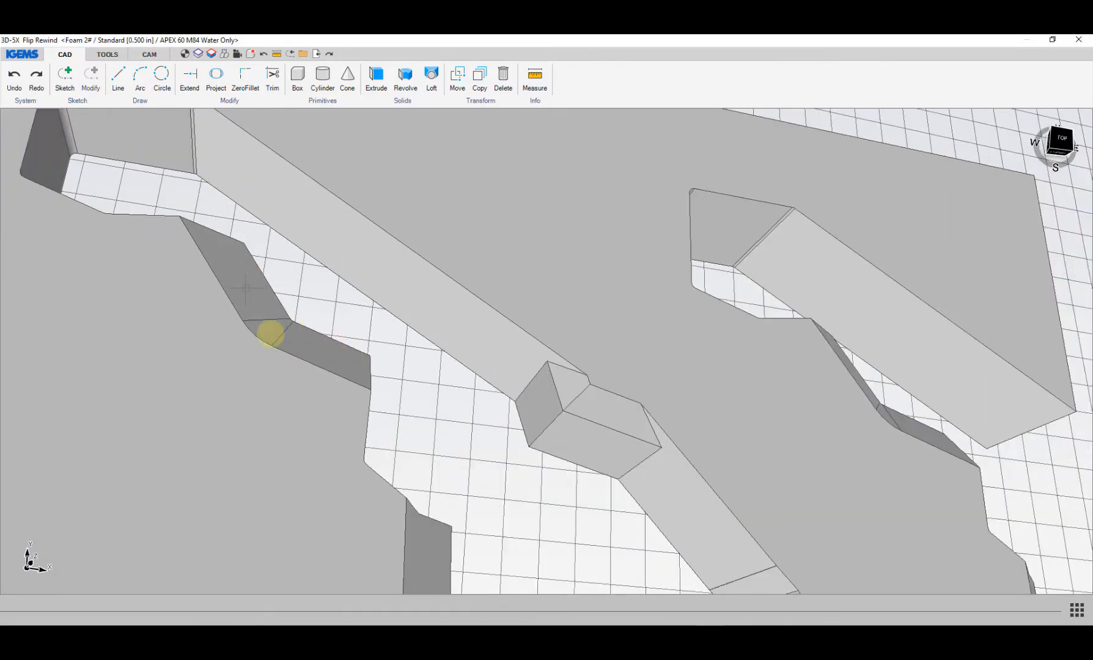
middle_click_drag(270, 334, 334, 361)
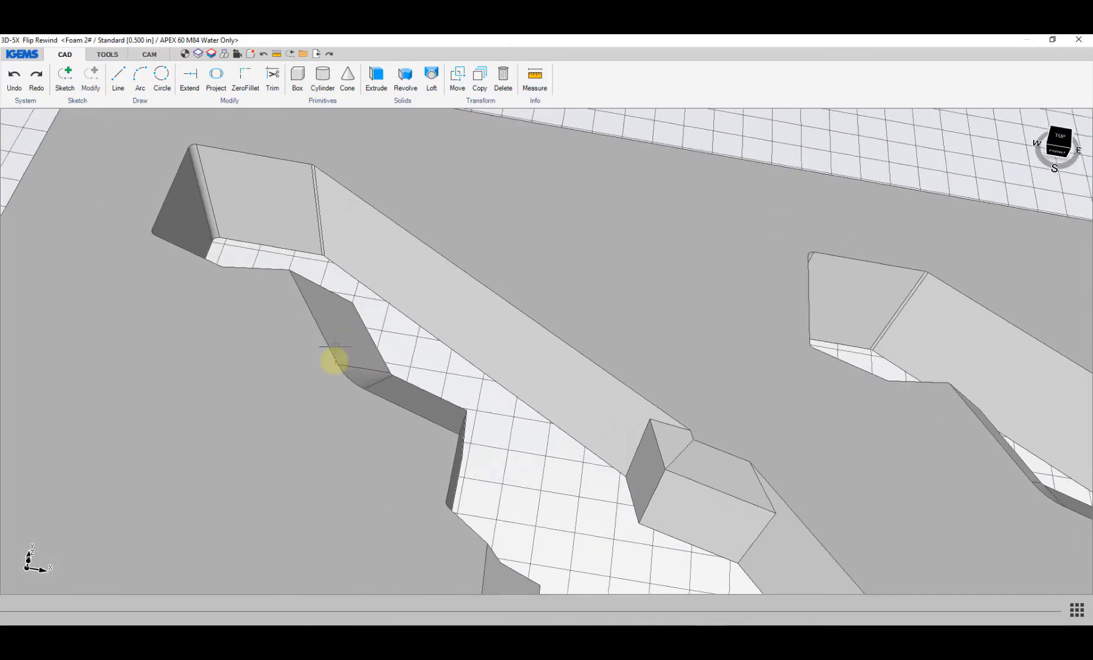
scroll(324, 385, "down", 5)
middle_click_drag(315, 410, 310, 367)
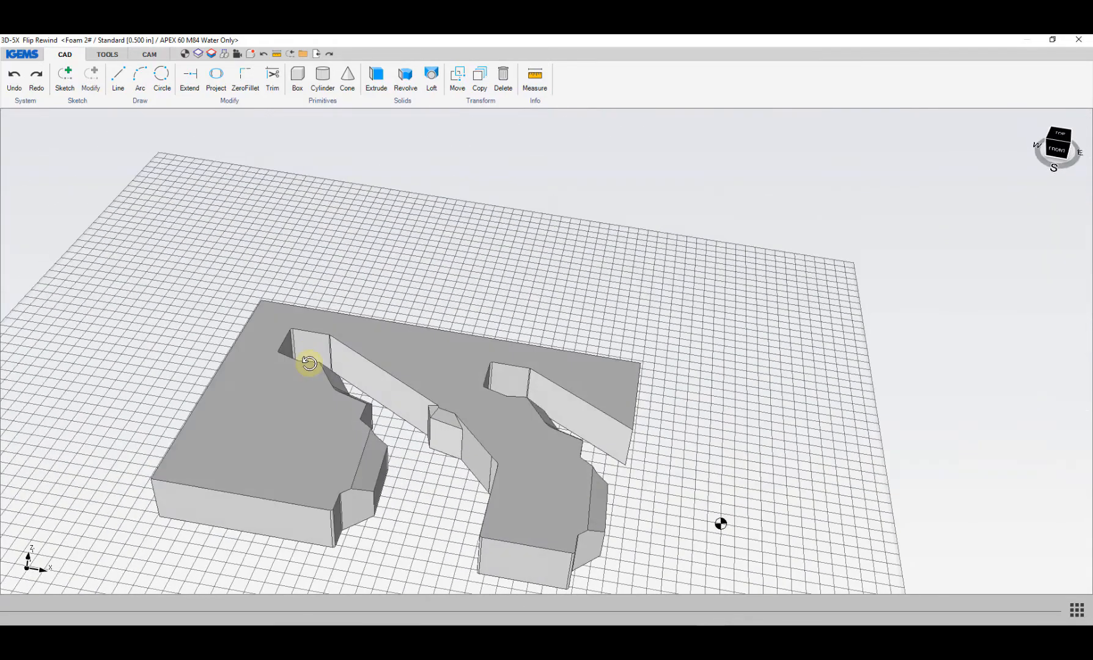
left_click(150, 54)
left_click(348, 76)
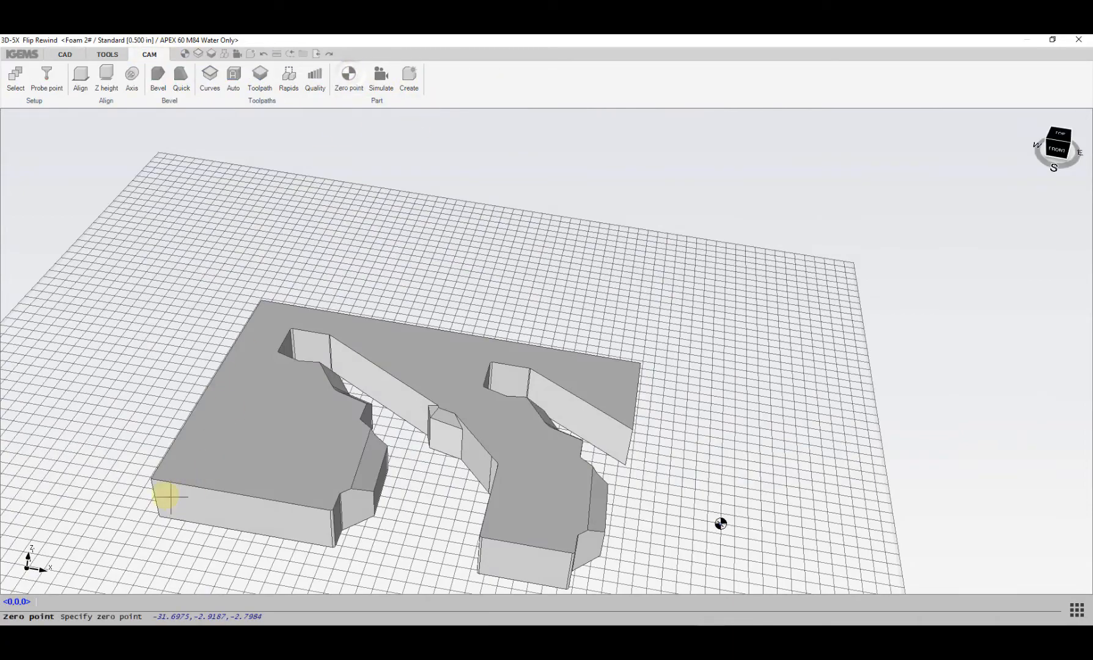
left_click(152, 480)
Step: Create an open curve from the upper edges of the angled faces and connecting fillet in the left cutout
scroll(244, 419, "up", 3)
scroll(244, 422, "down", 2)
middle_click_drag(244, 422, 203, 392)
left_click(210, 76)
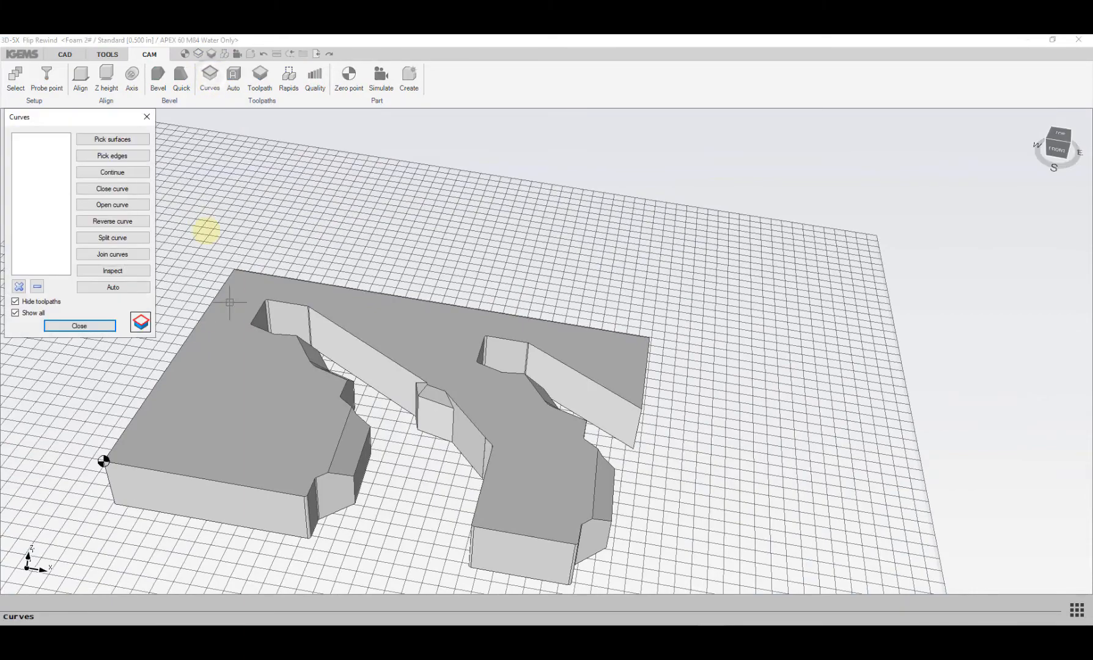
left_click(113, 156)
scroll(330, 378, "up", 8)
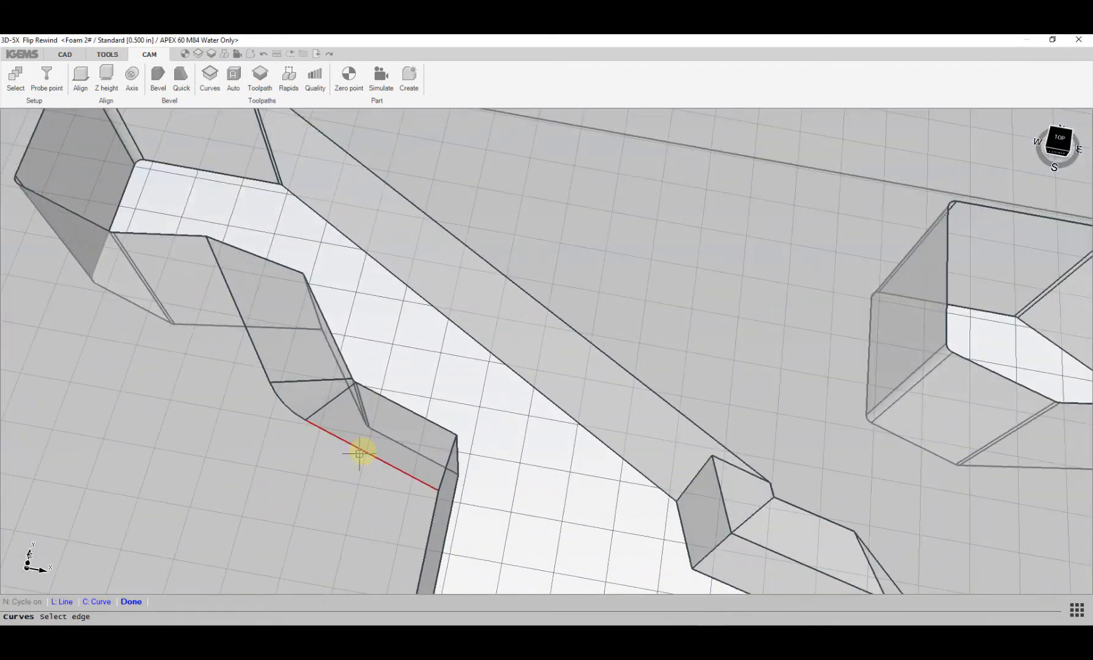
left_click(359, 453)
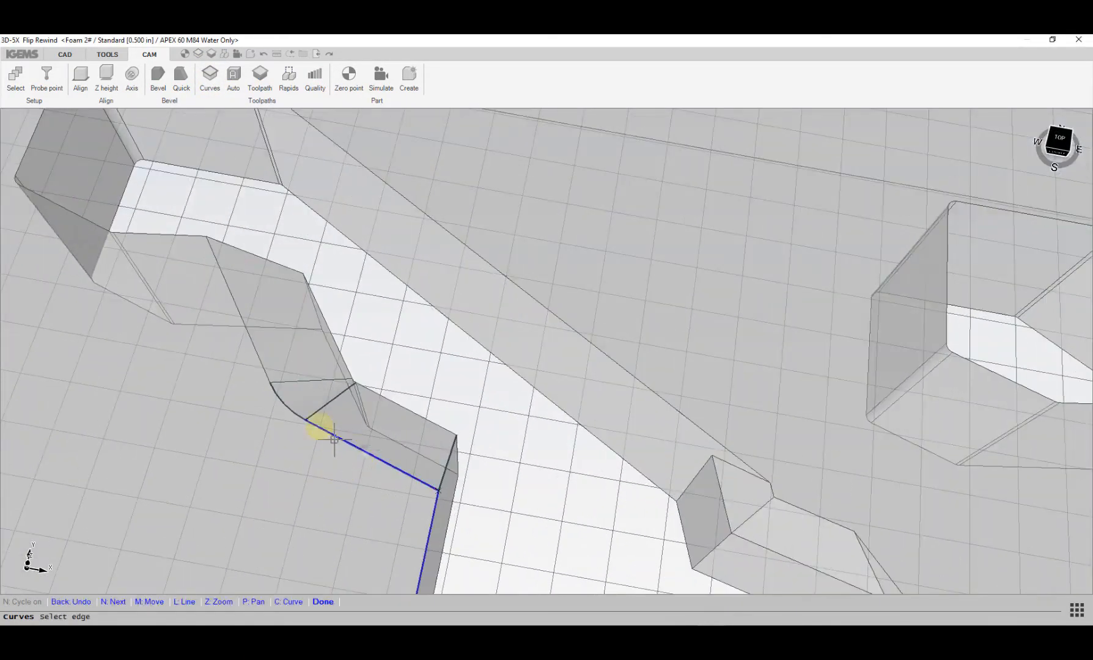
left_click(295, 413)
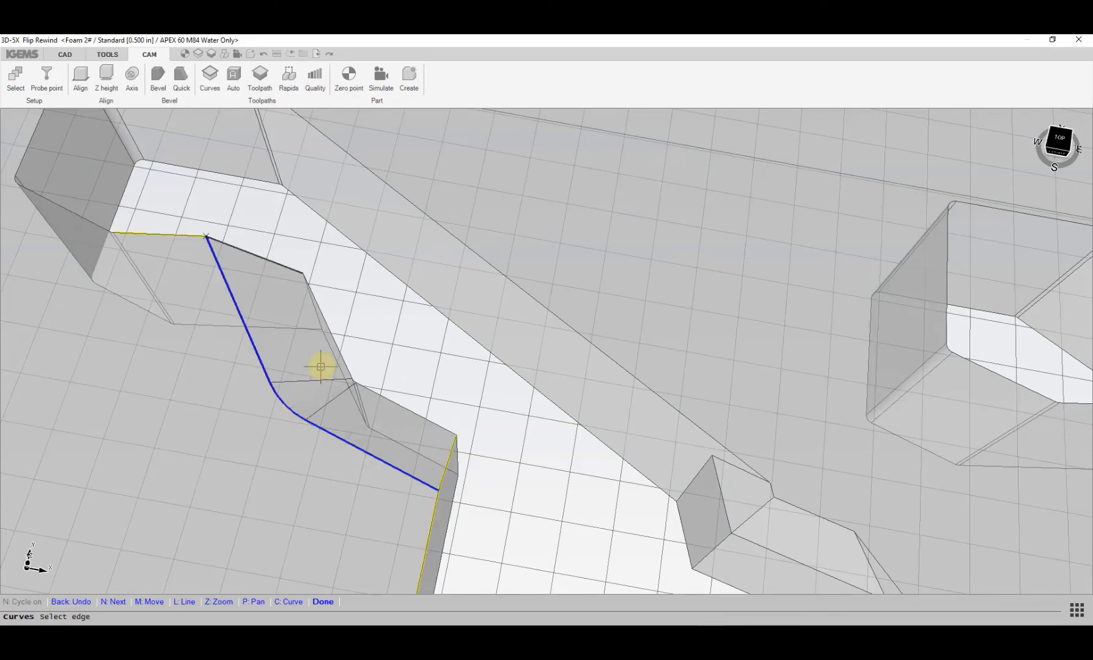
right_click(340, 342)
Step: Create a second open curve from the matching lower edges of the angled faces and connecting corner in the left cutout
scroll(352, 325, "up", 3)
left_click(140, 160)
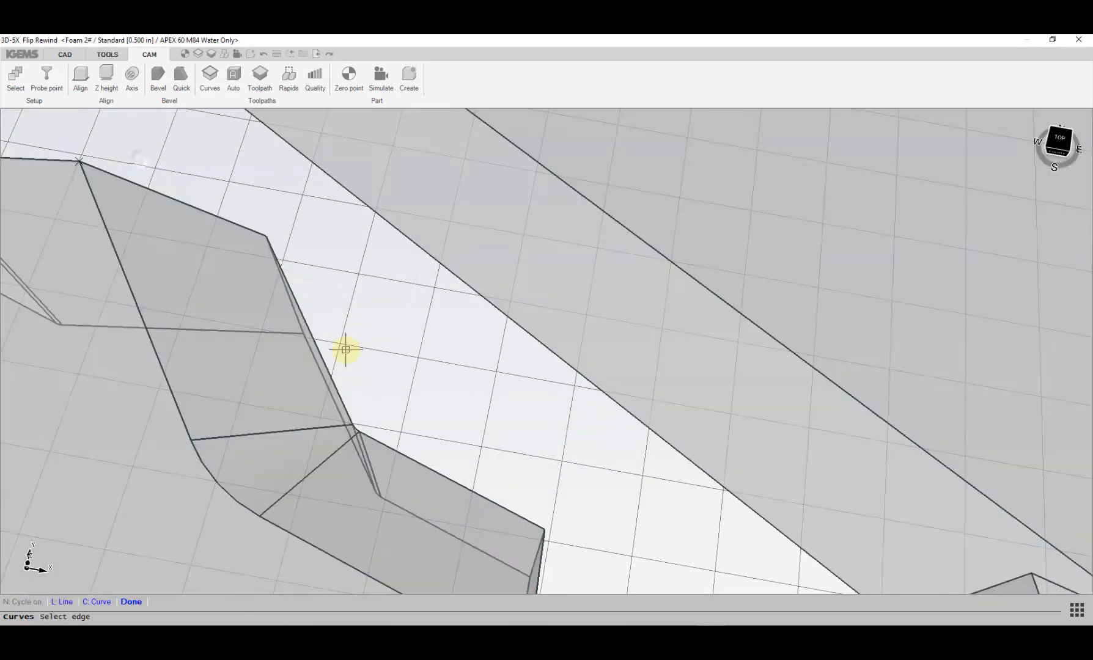
left_click(325, 359)
scroll(374, 426, "up", 3)
scroll(374, 426, "up", 2)
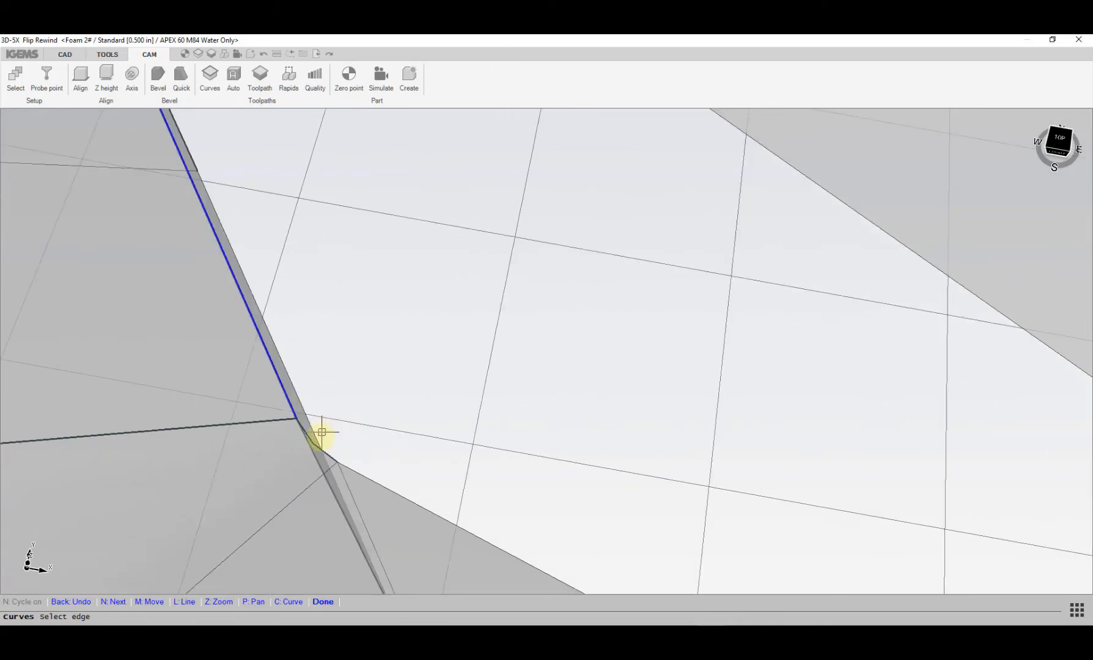
left_click(316, 448)
scroll(366, 455, "down", 1)
left_click(411, 490)
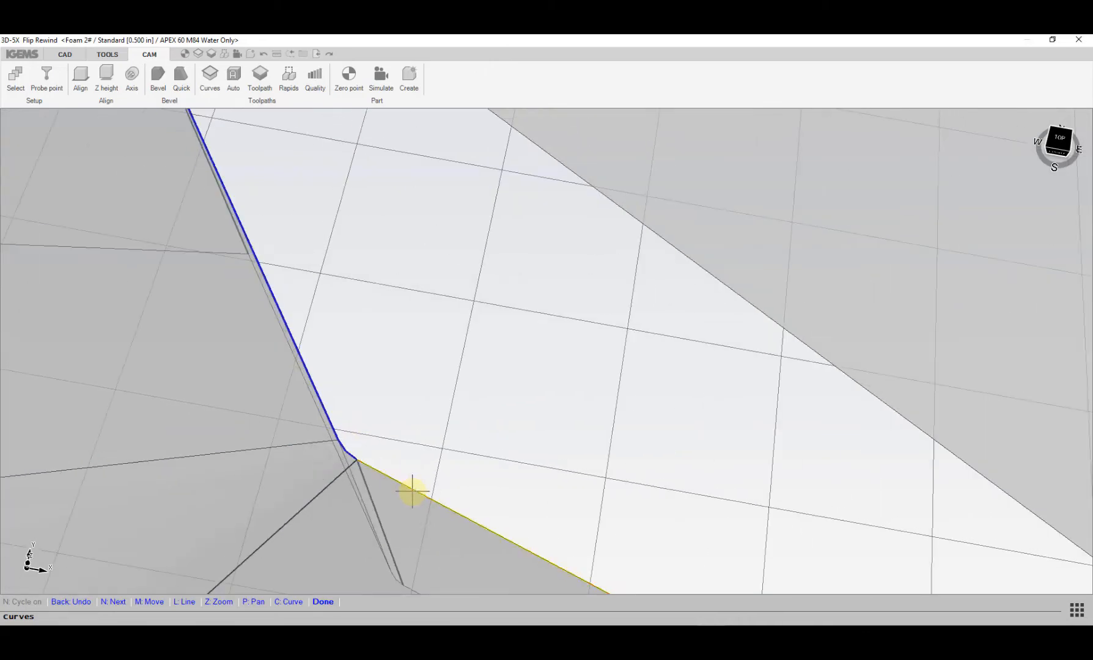
scroll(432, 497, "down", 2)
scroll(436, 498, "down", 5)
middle_click_drag(442, 496, 385, 426)
right_click(474, 472)
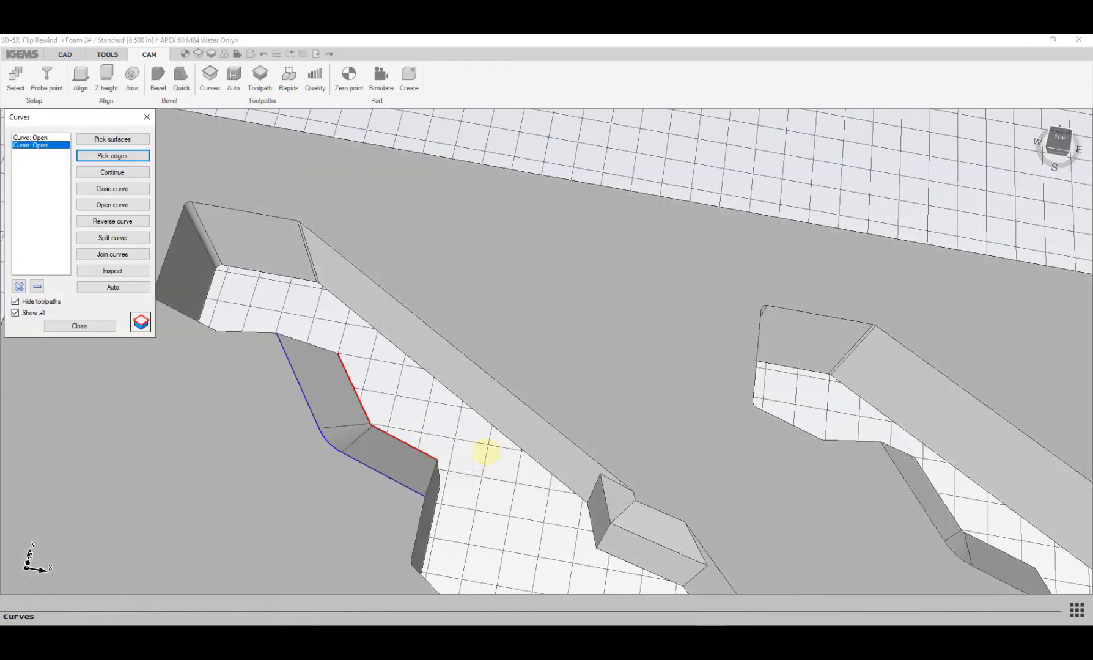
Step: Start the toolpath setup for the two open curves and set the kerf to Right
left_click(141, 324)
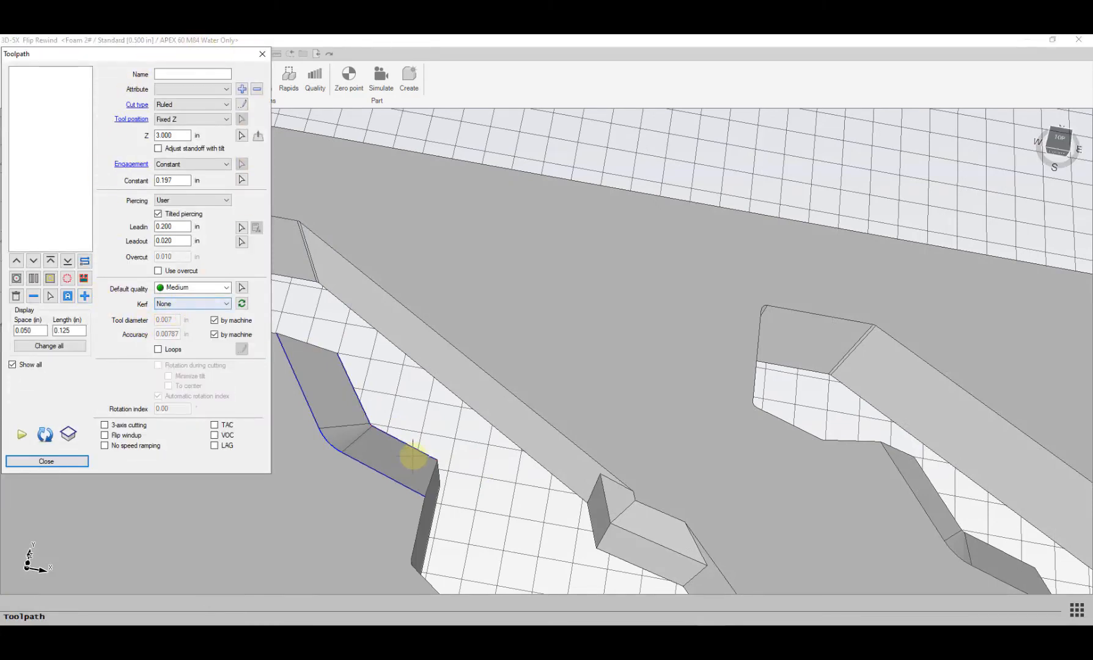
left_click(186, 305)
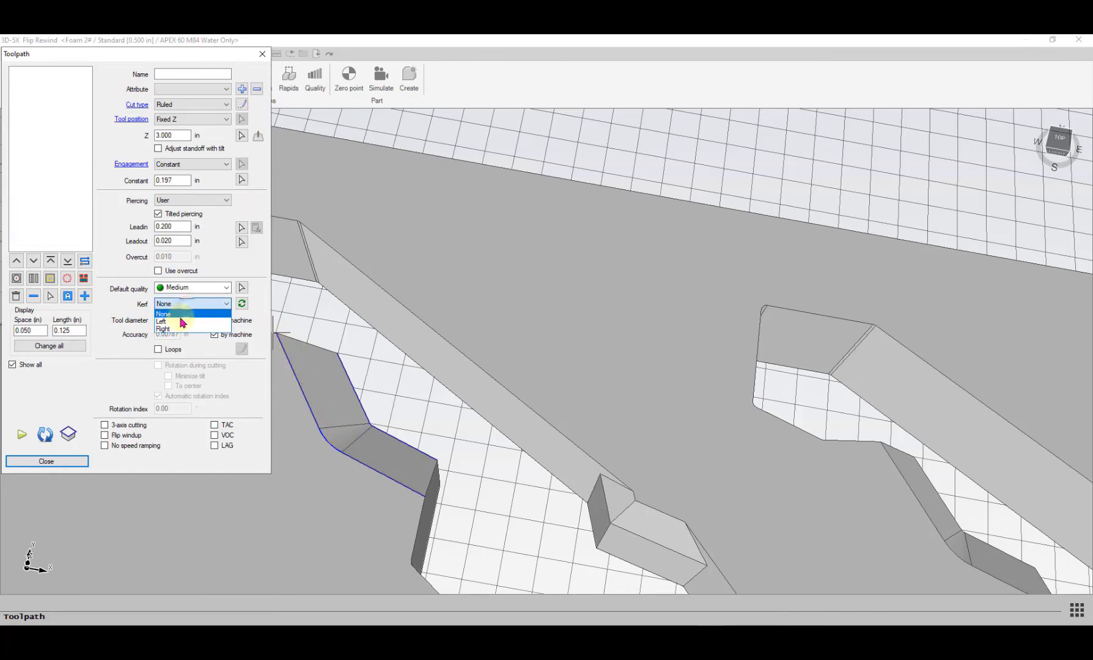
left_click(181, 328)
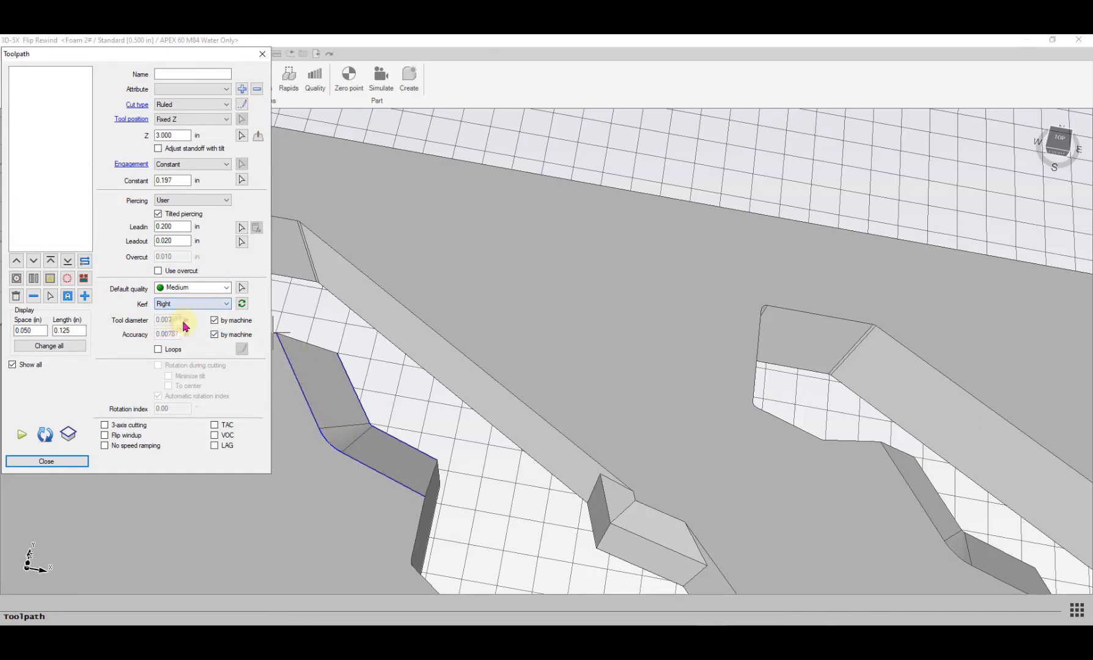
Step: Add a ruled toolpath between the left cutout's two open curves, starting from the end near the cutout's vertical wall
left_click(84, 297)
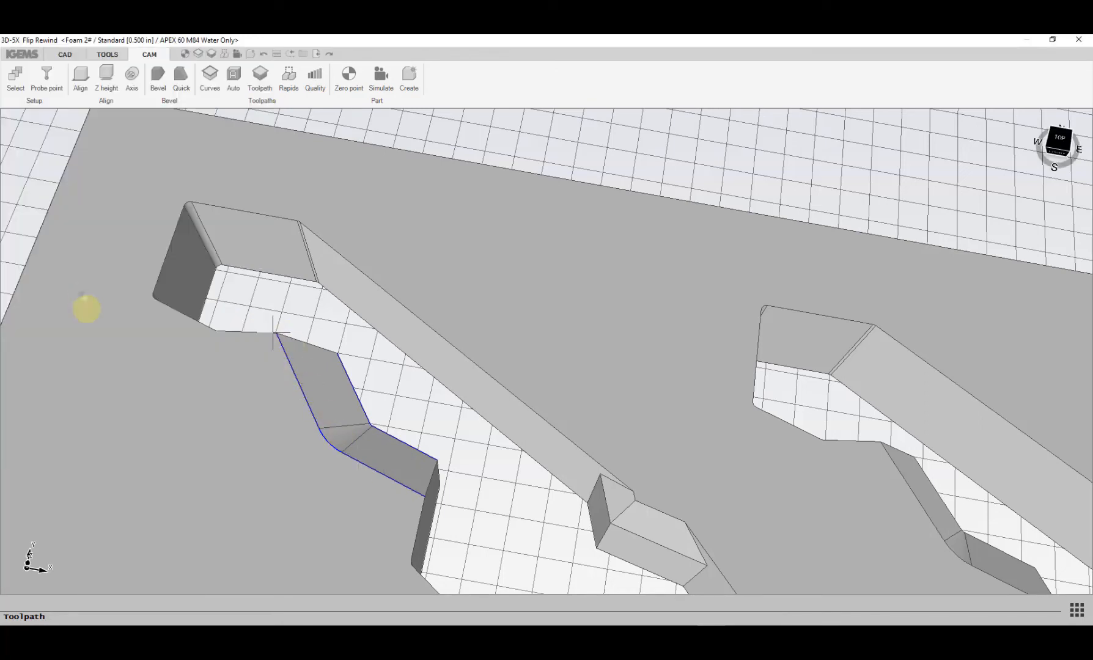
left_click(409, 491)
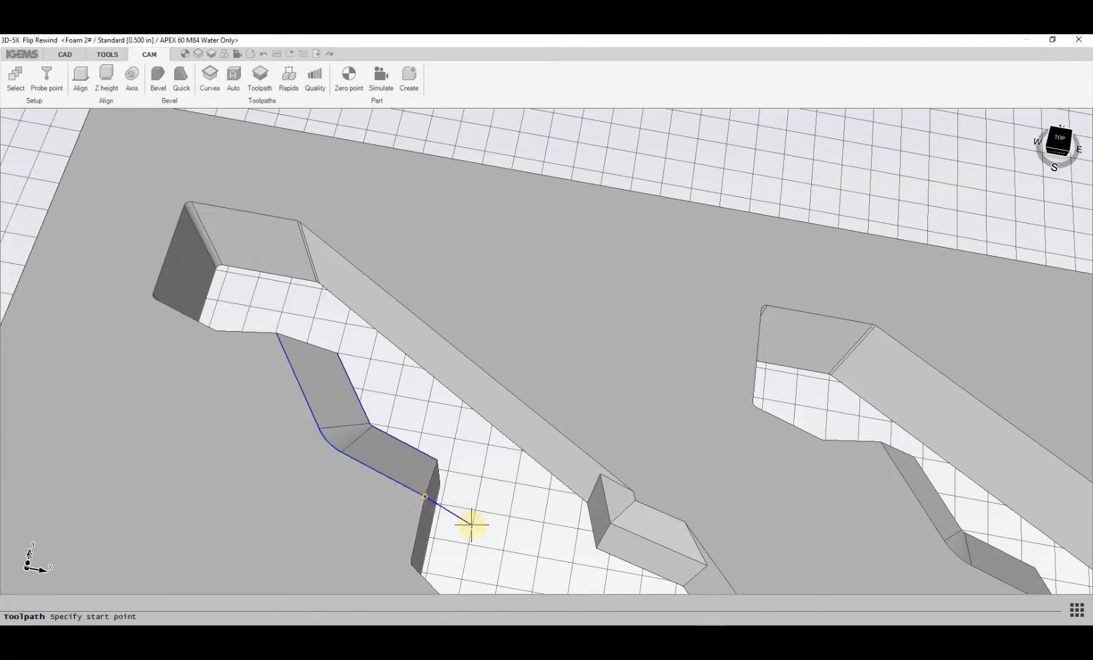
left_click(472, 525)
left_click(272, 299)
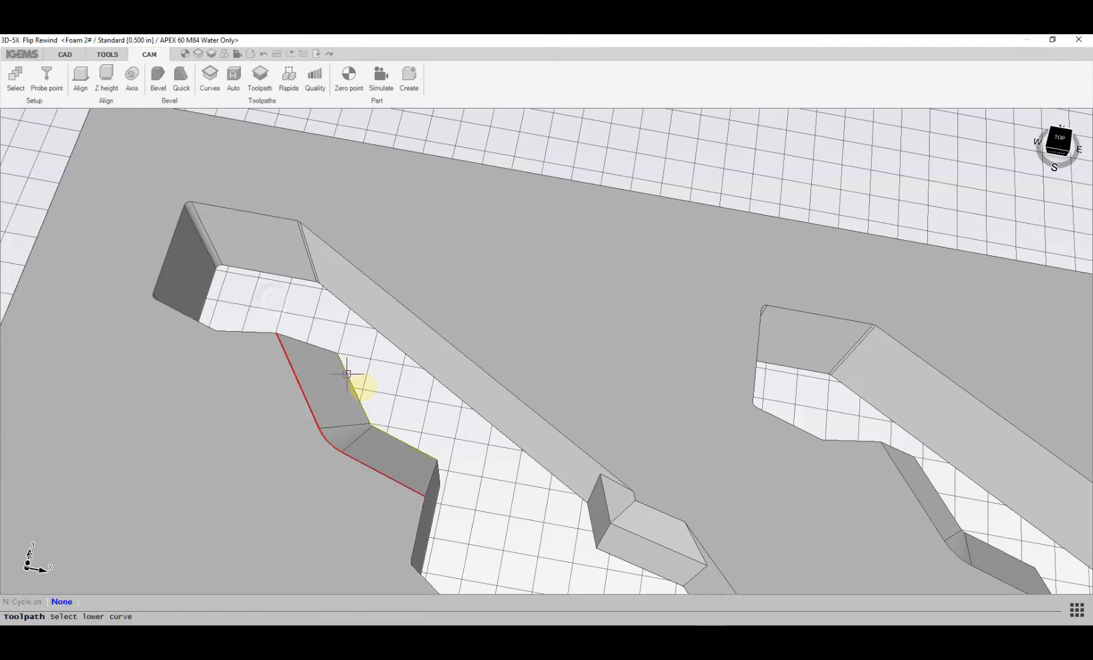
left_click(359, 399)
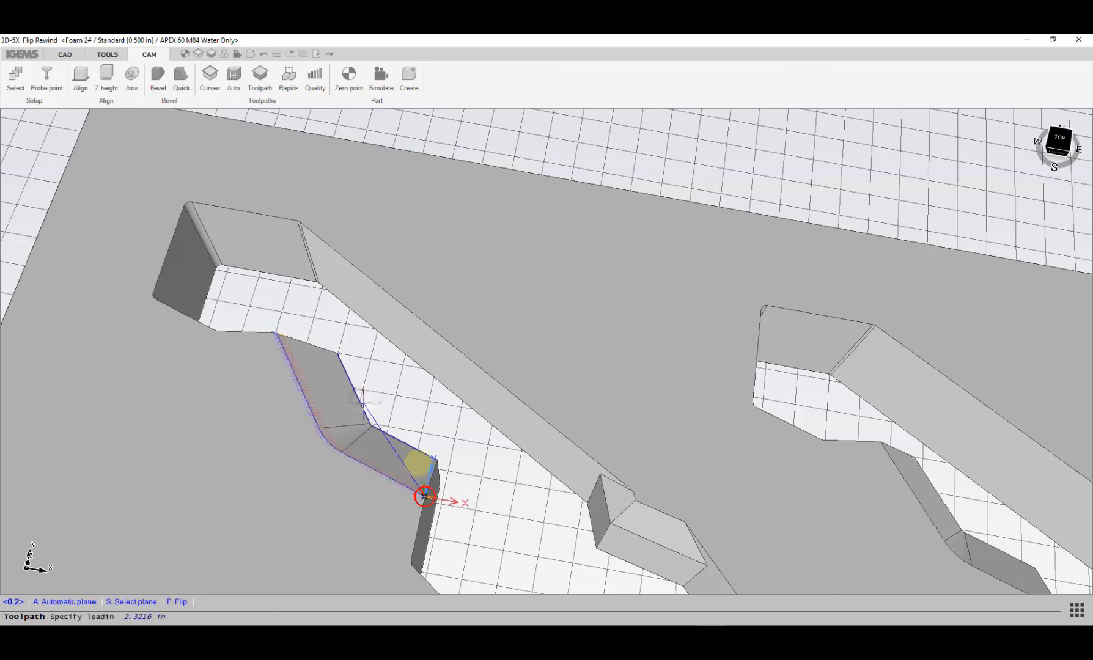
Step: Place the cut's lead-in in the open area beside its start and its lead-out in the open area beyond its end
scroll(464, 519, "up", 4)
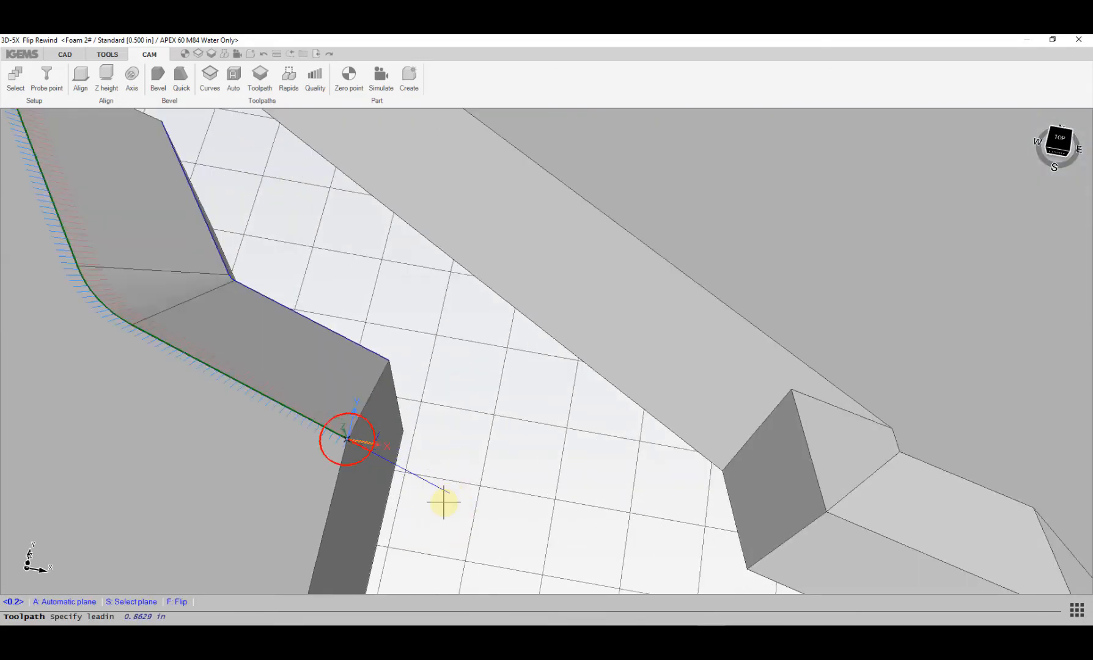
left_click(444, 502)
scroll(437, 490, "down", 5)
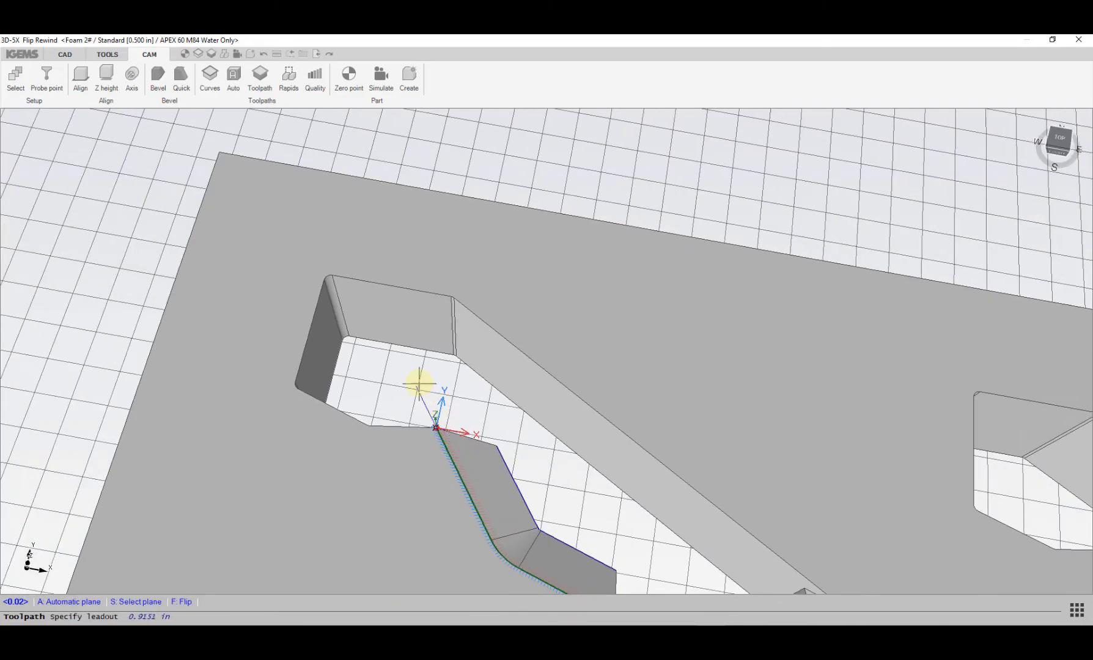
scroll(419, 383, "up", 3)
left_click(411, 399)
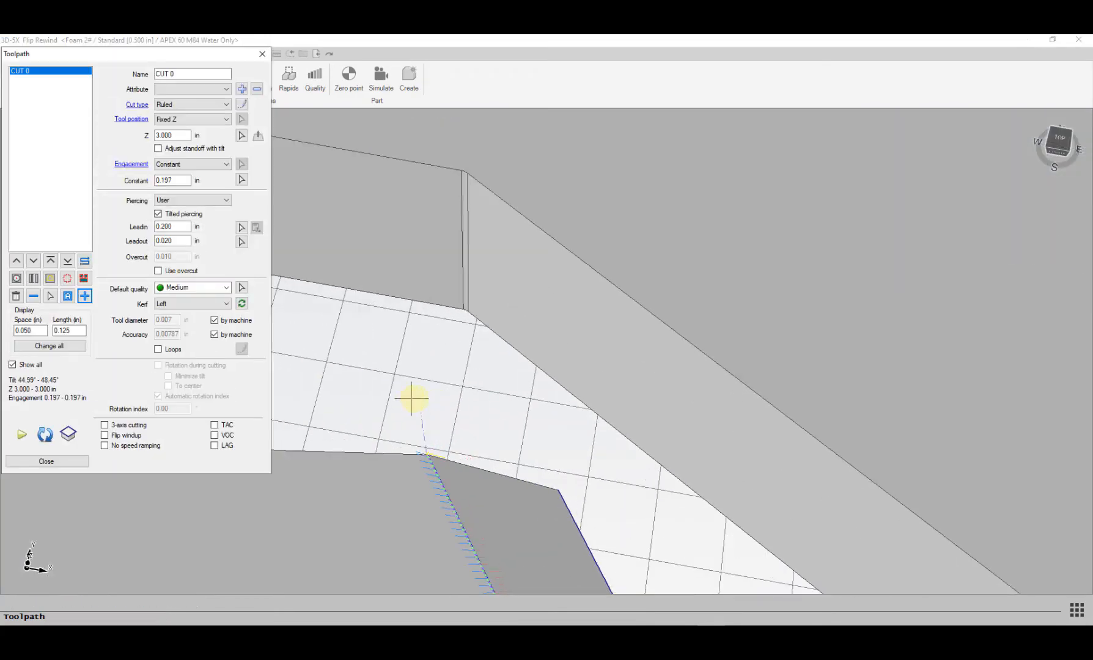
scroll(412, 397, "down", 5)
scroll(398, 366, "up", 3)
scroll(449, 446, "down", 3)
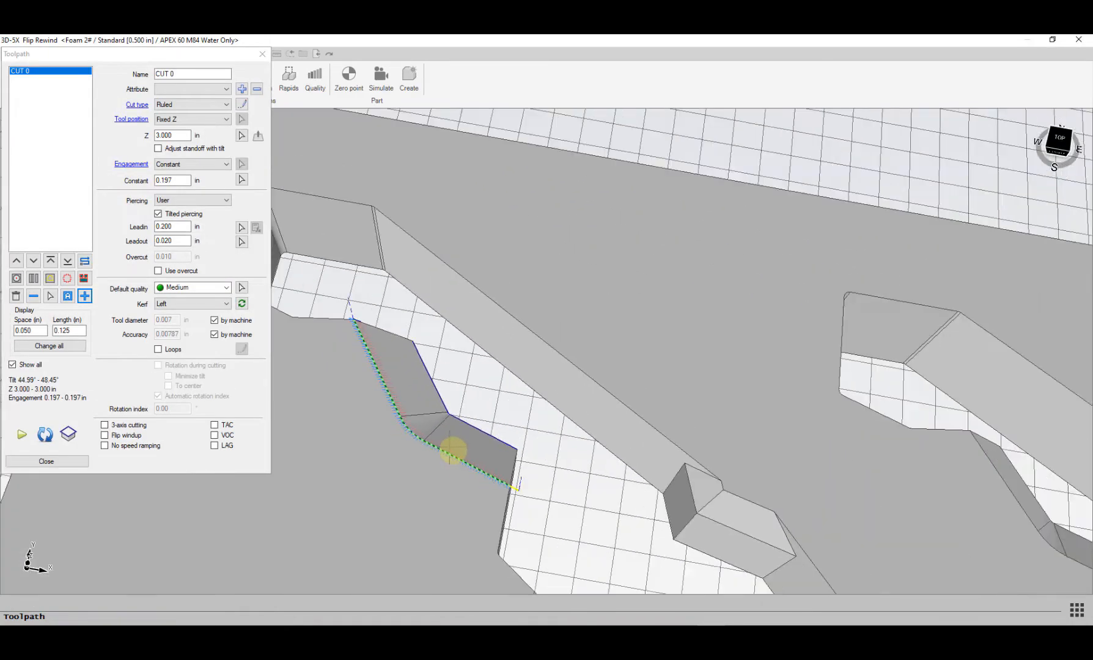
Step: Keep the cut's engagement on Constant and finish the toolpath setup
left_click(187, 163)
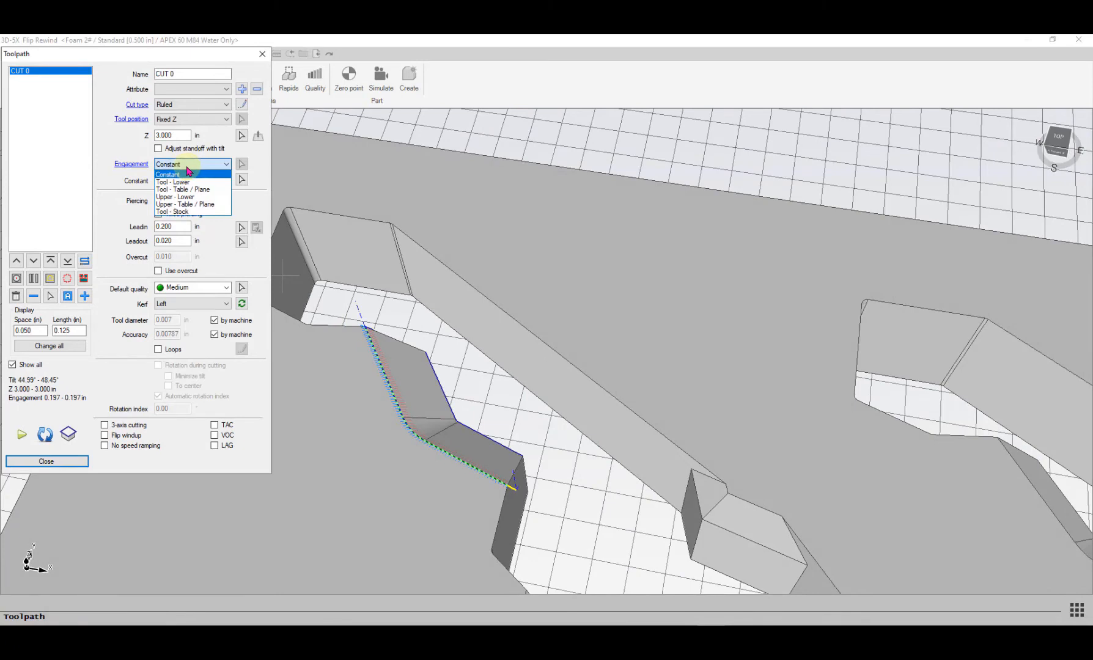
left_click(187, 168)
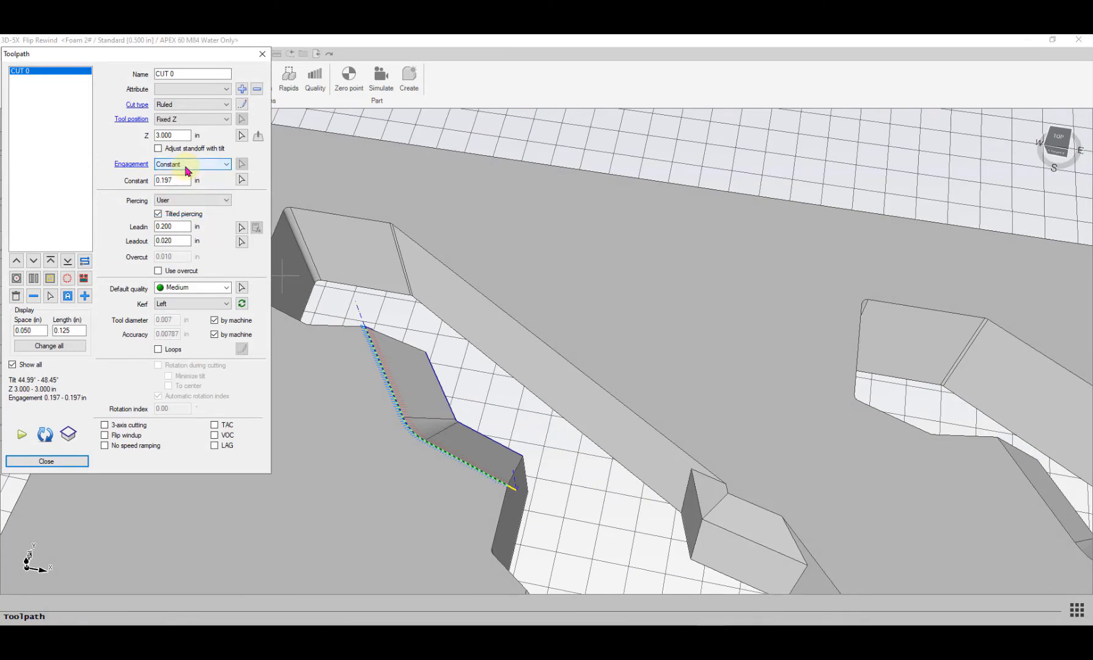
left_click(187, 165)
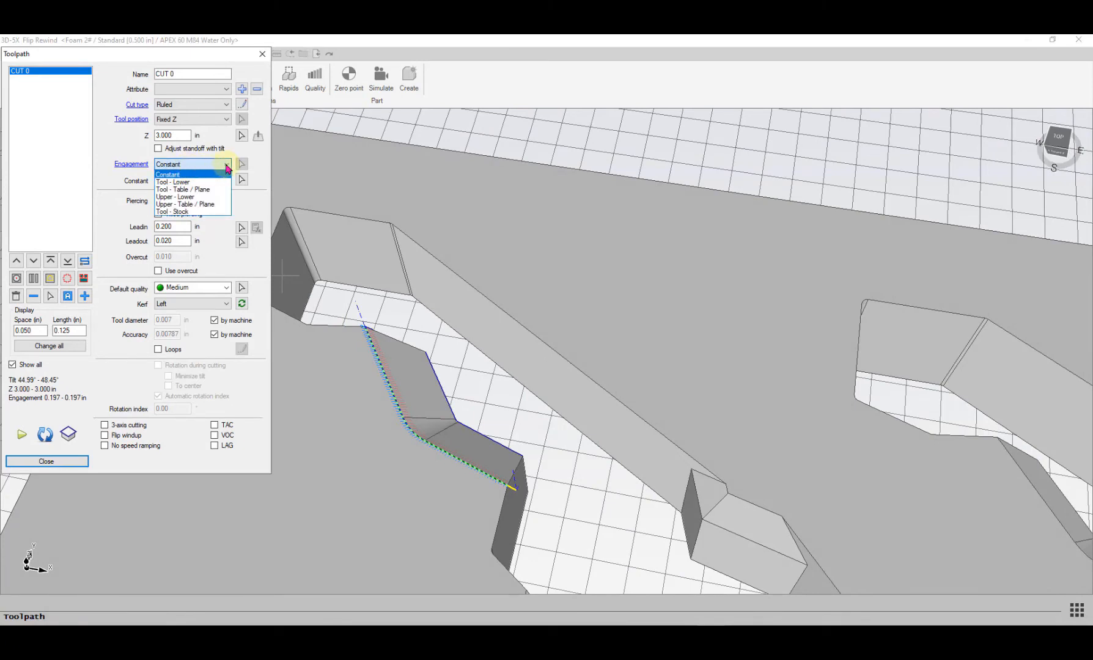
left_click(168, 173)
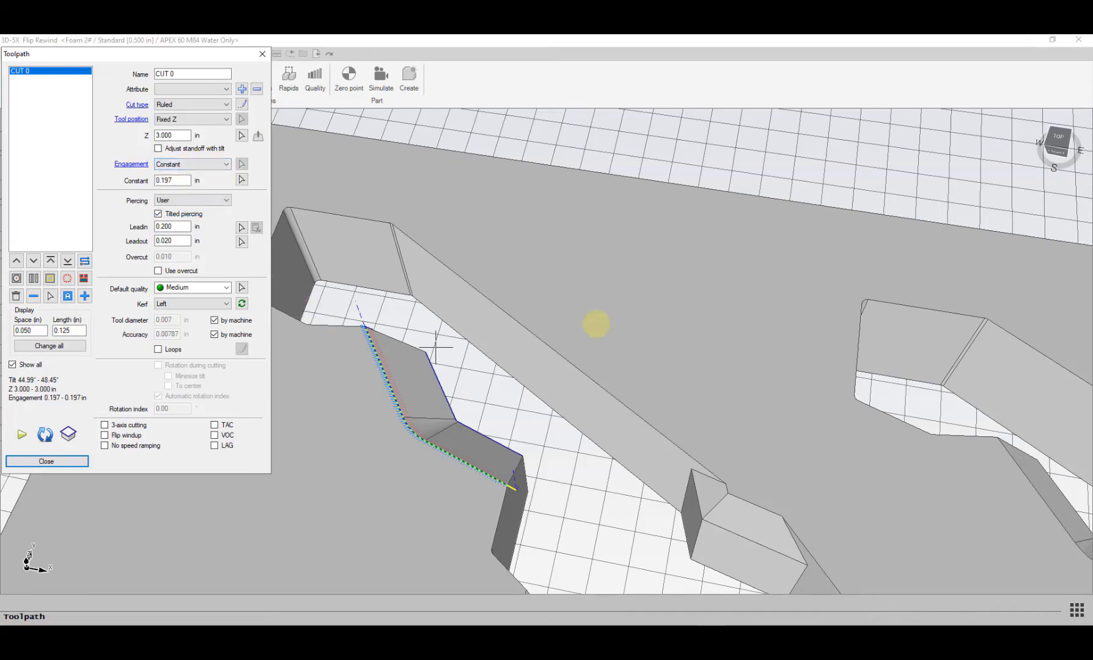
scroll(557, 343, "down", 3)
middle_click_drag(521, 387, 451, 305)
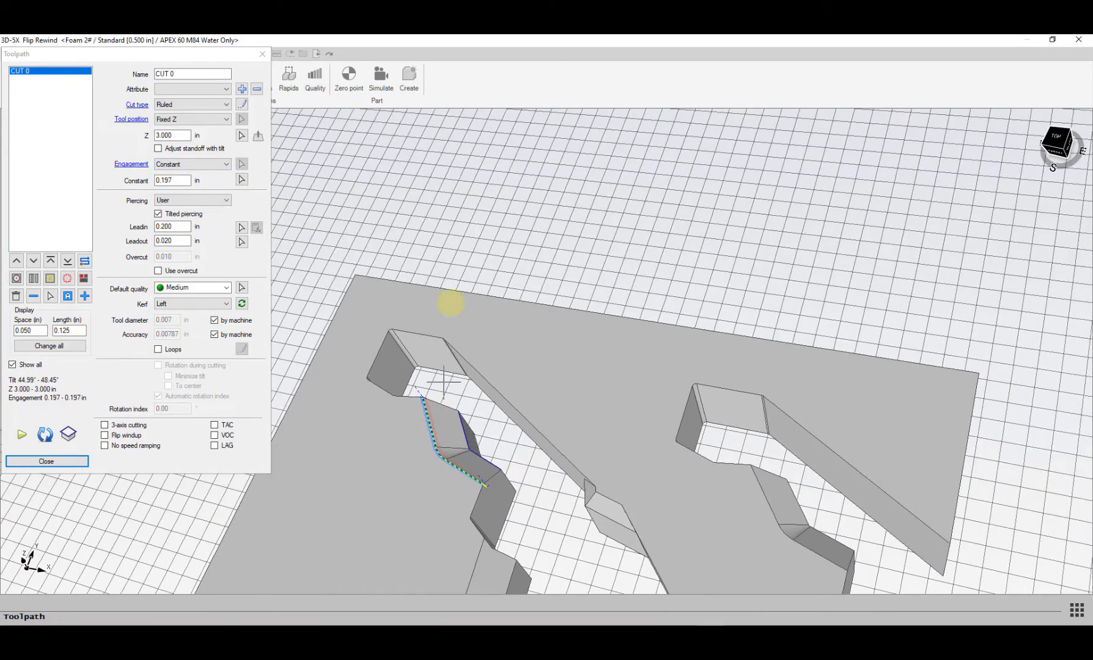
left_click(94, 117)
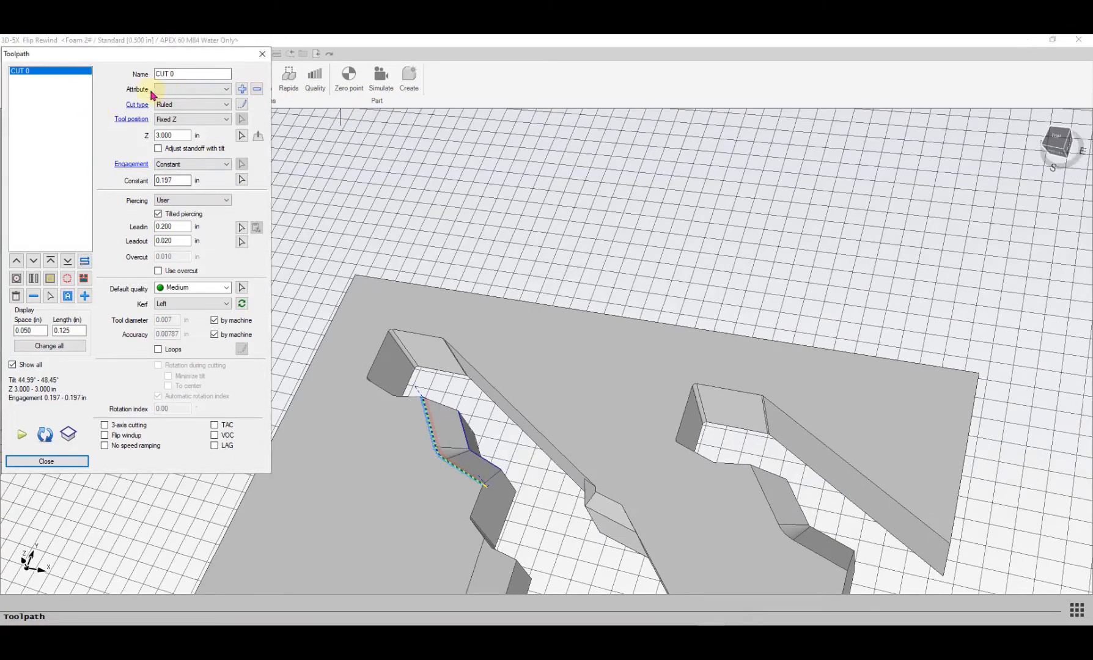
left_click(48, 461)
scroll(318, 342, "down", 4)
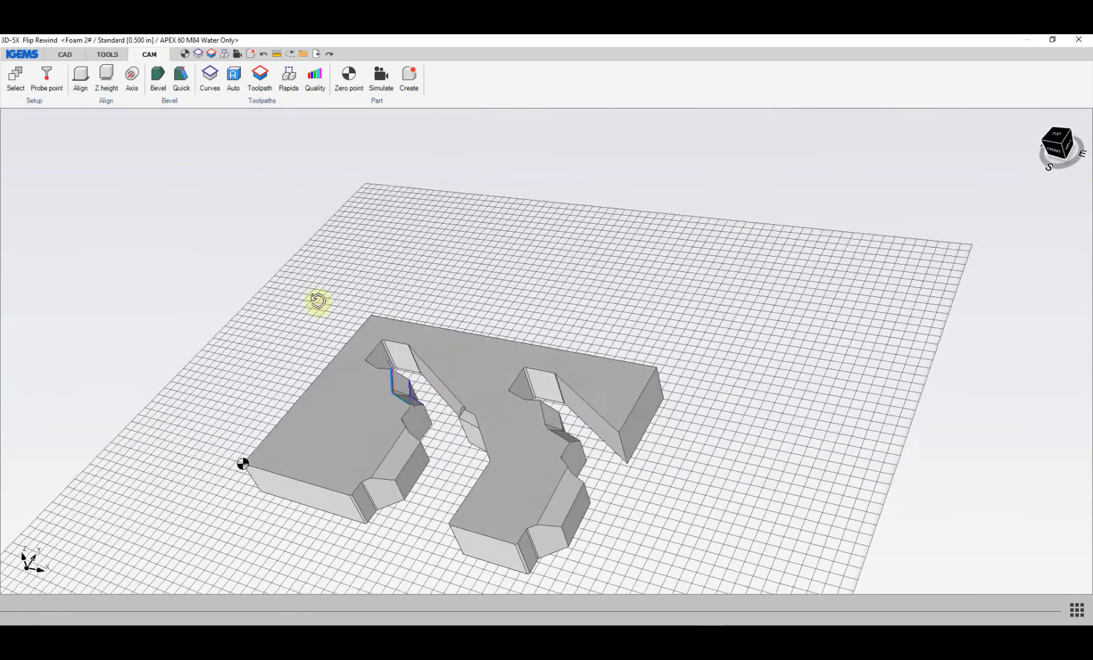
Step: Set the rapids for all cuts by distance with an offset of 0 in
left_click(290, 75)
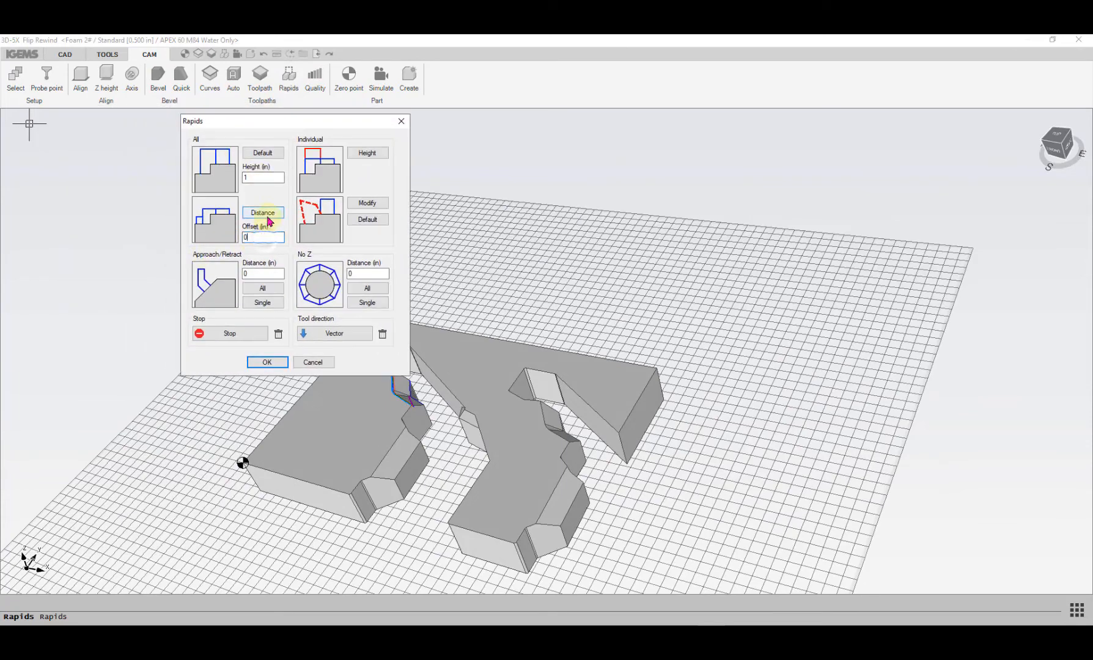
left_click(267, 215)
double_click(264, 237)
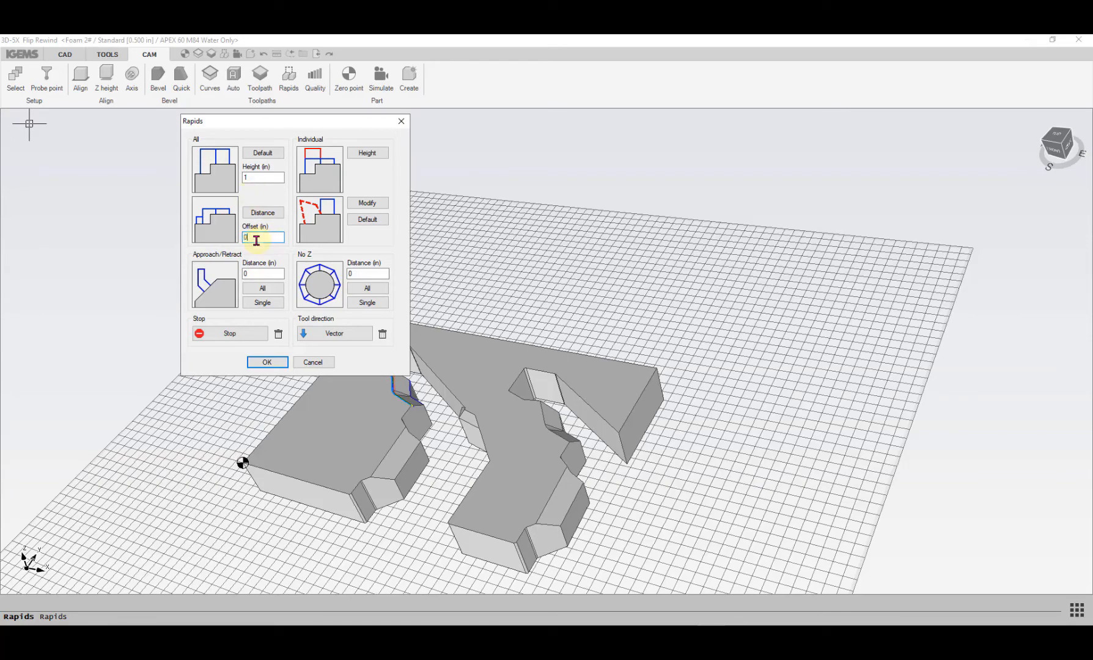
left_click(267, 362)
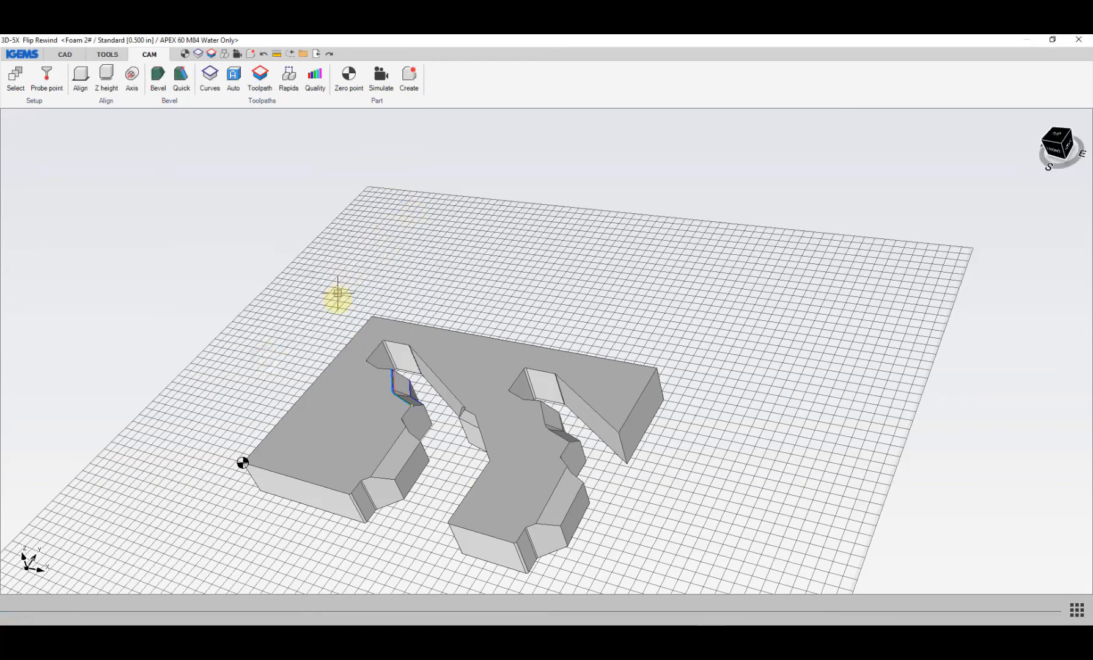
Step: Update the Flip Rewind part with the new toolpath and return to the 2D drawing
left_click_drag(337, 295, 408, 191)
left_click(409, 75)
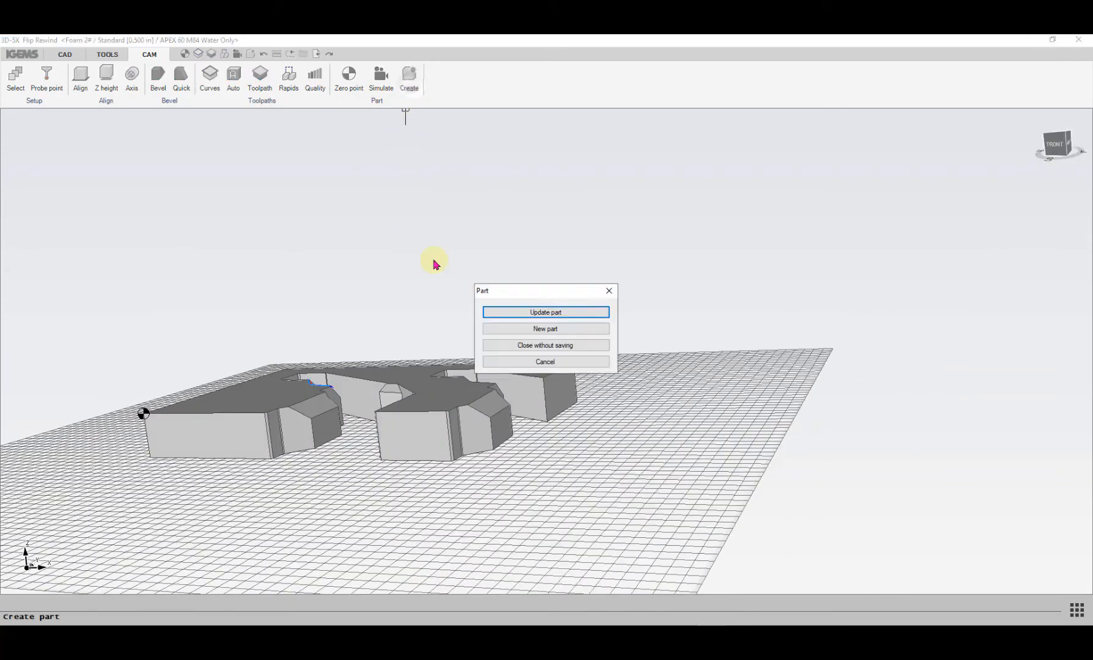
left_click(517, 315)
left_click(519, 352)
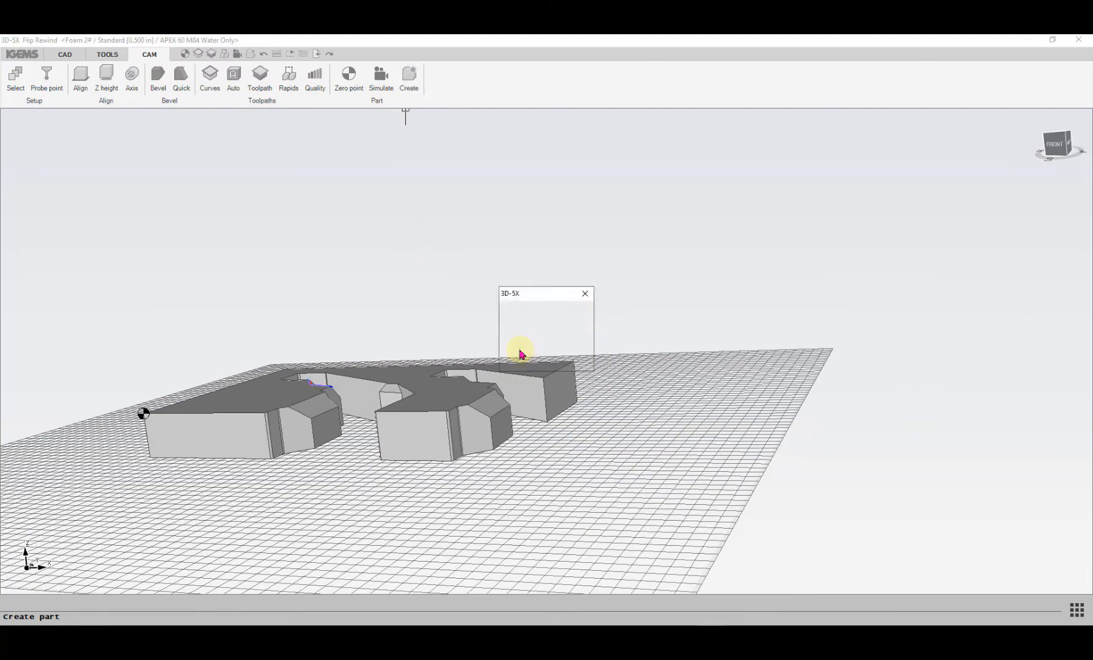
Step: Create a cut order for the Flip Rewind part with the zero point taken from the part
left_click(544, 78)
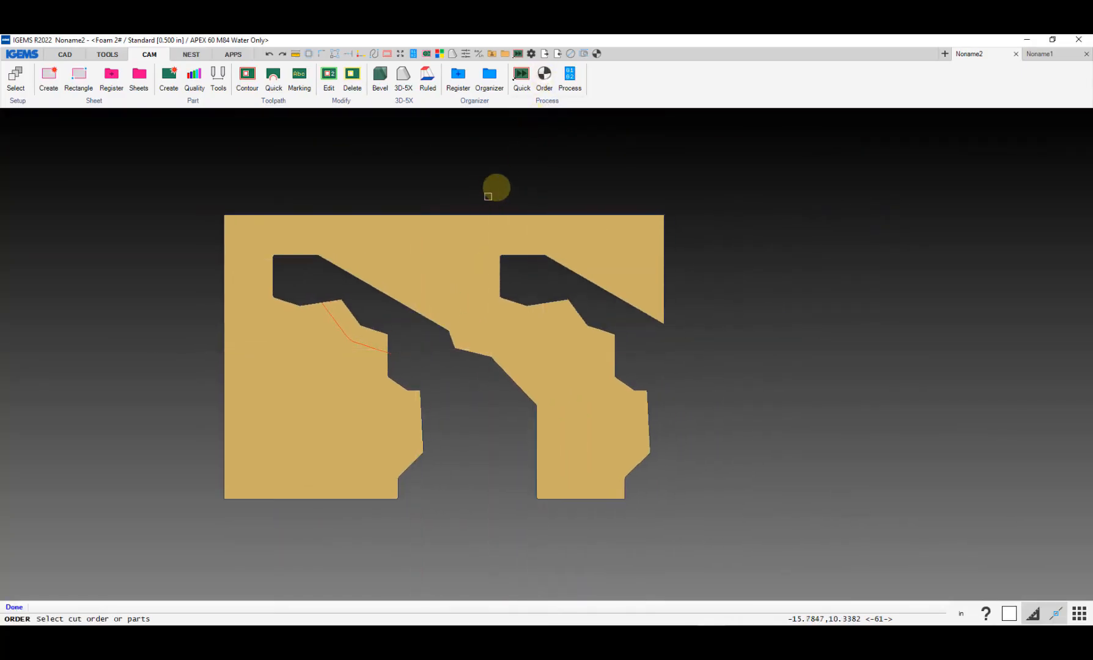
left_click(396, 281)
right_click(433, 252)
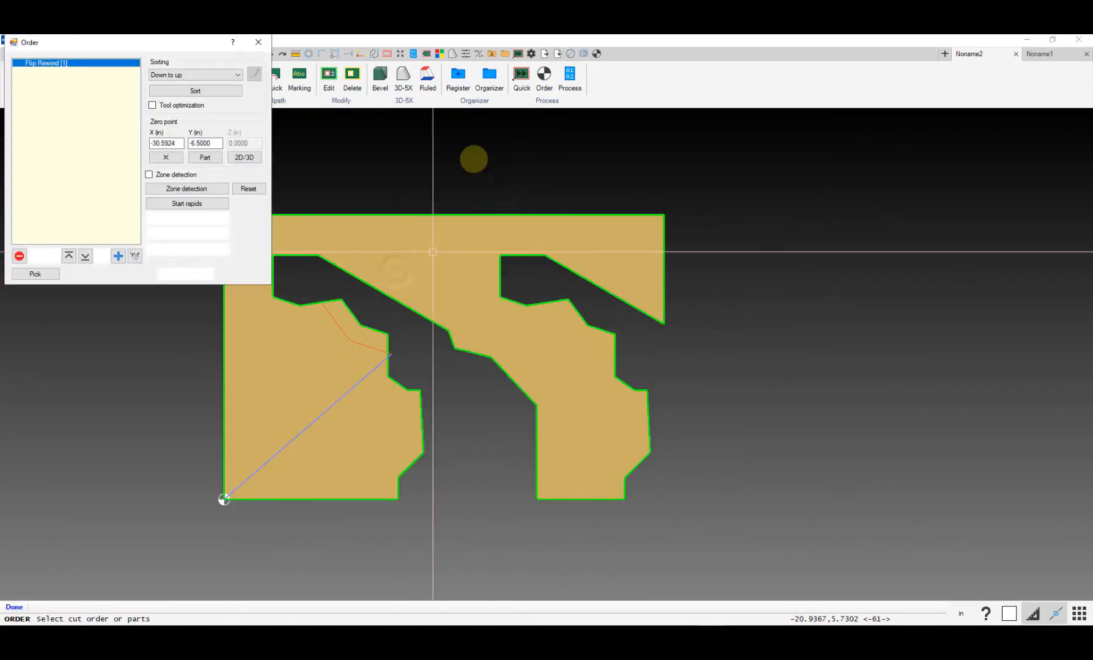
left_click(206, 159)
left_click(184, 274)
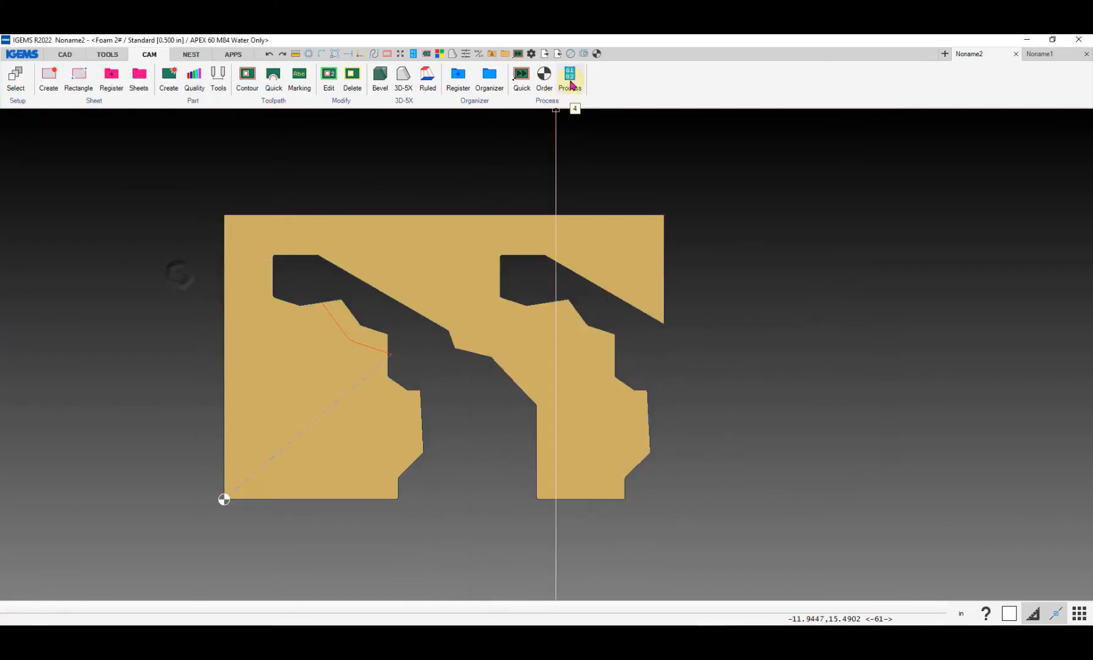
Step: Process the order with the default machine options and open the 5-axis simulation in a full-size window
left_click(570, 78)
left_click(558, 243)
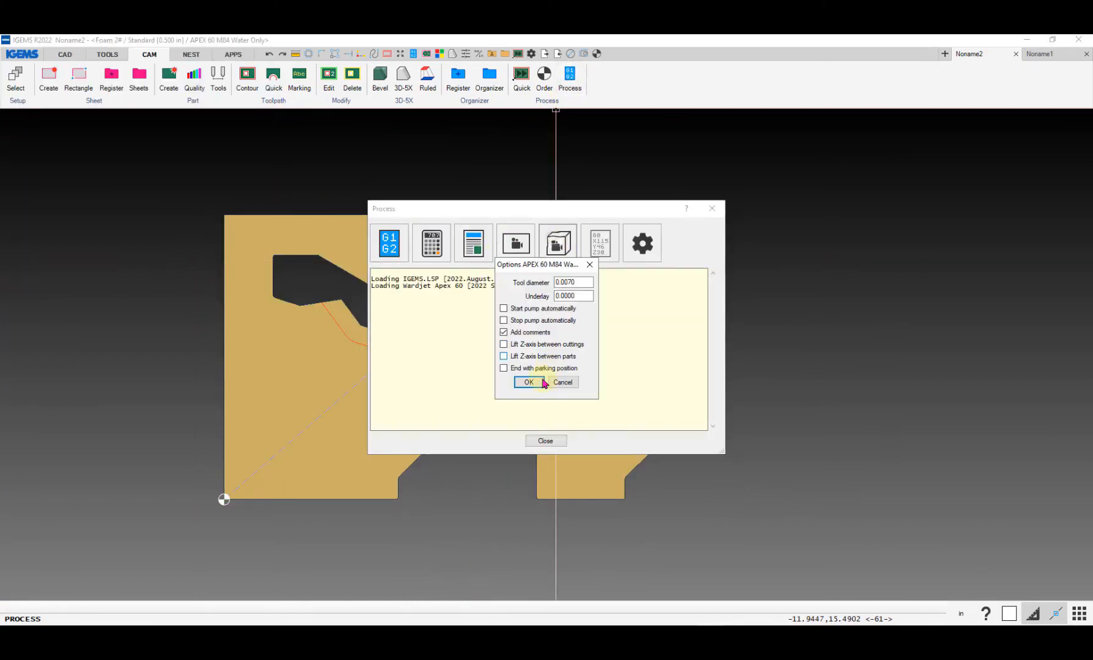
left_click(536, 382)
left_click(536, 382)
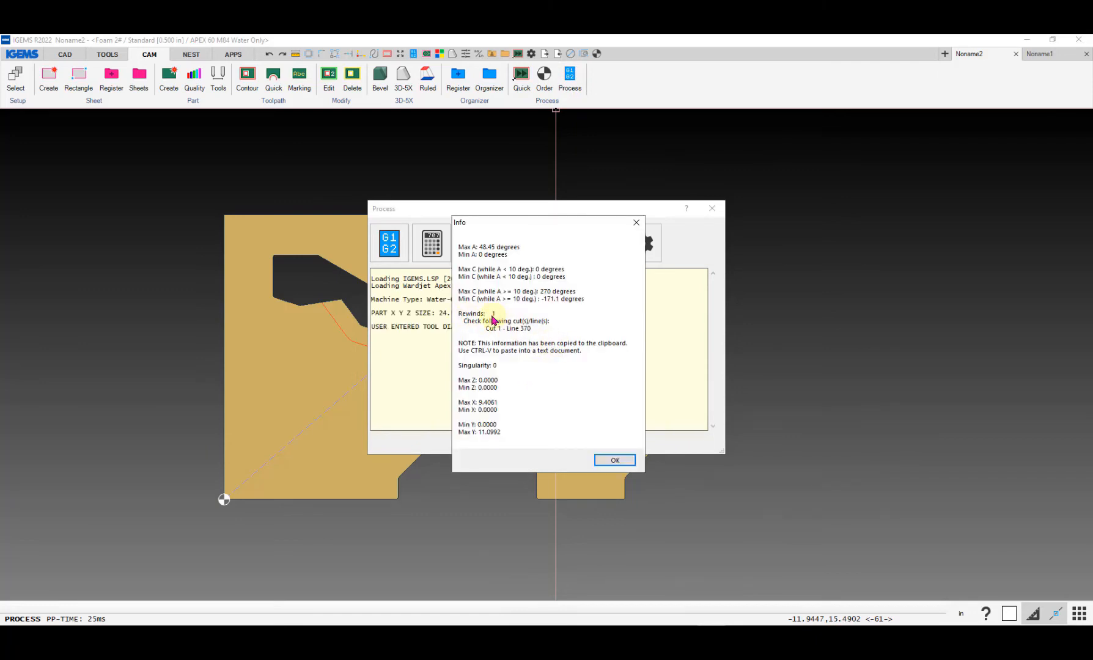
left_click(611, 461)
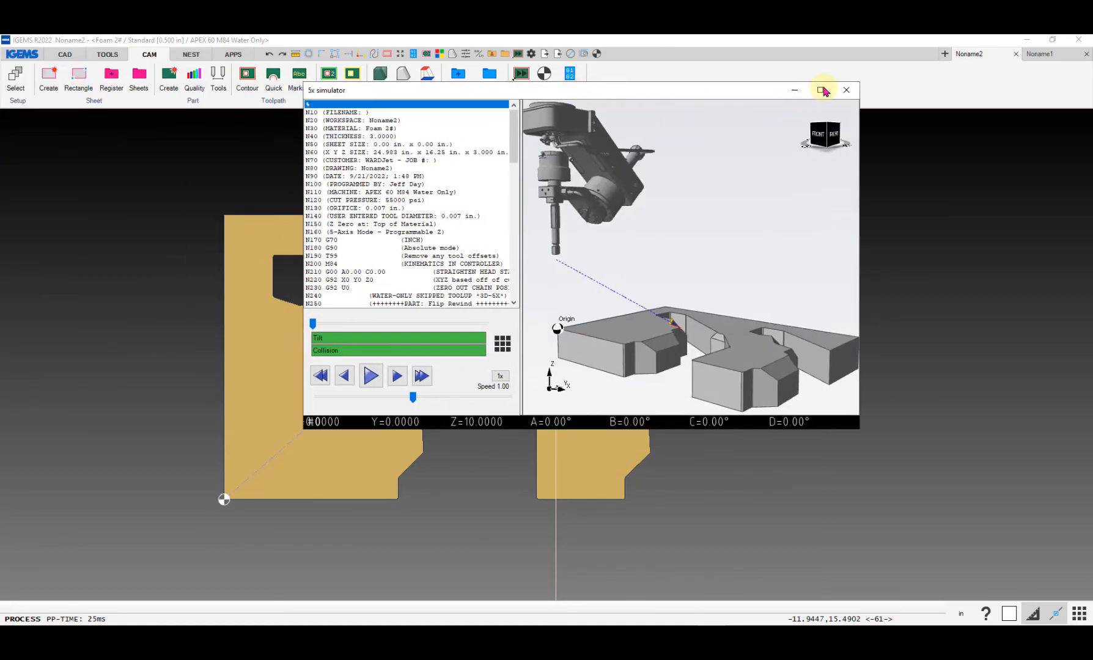
left_click(824, 90)
Step: Compare the cutting head's position and C angle at positioning line N300 with the first cutting lines after N420 to examine the rewind
left_click(51, 291)
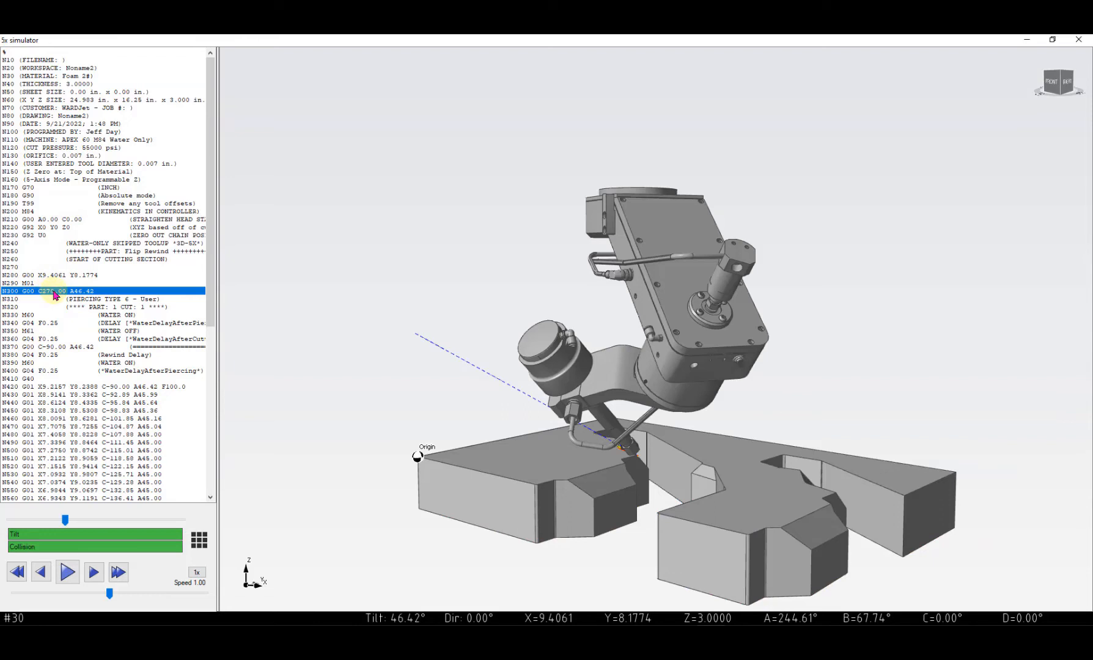
left_click(84, 386)
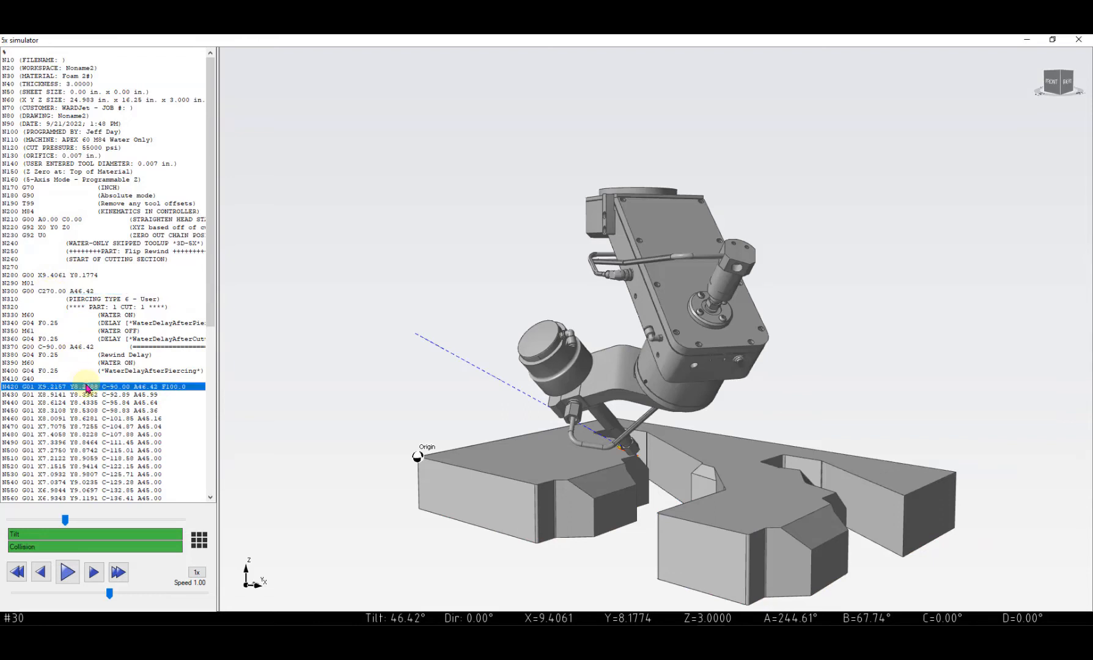
key("Down")
key("Down")
left_click(88, 387)
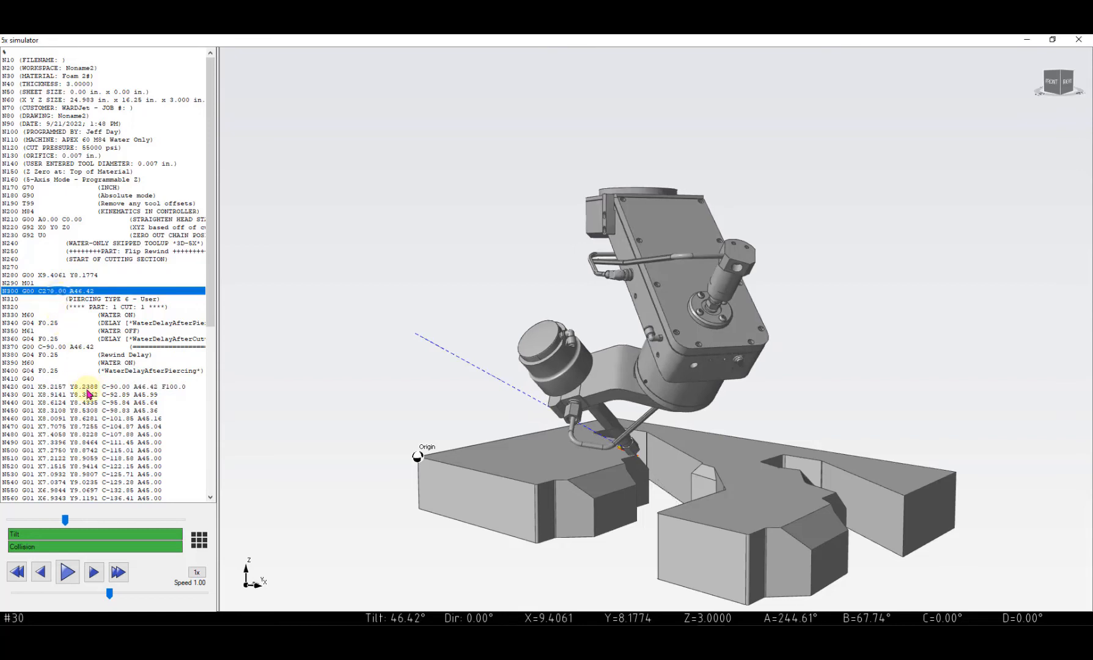
left_click(85, 411)
left_click(93, 428)
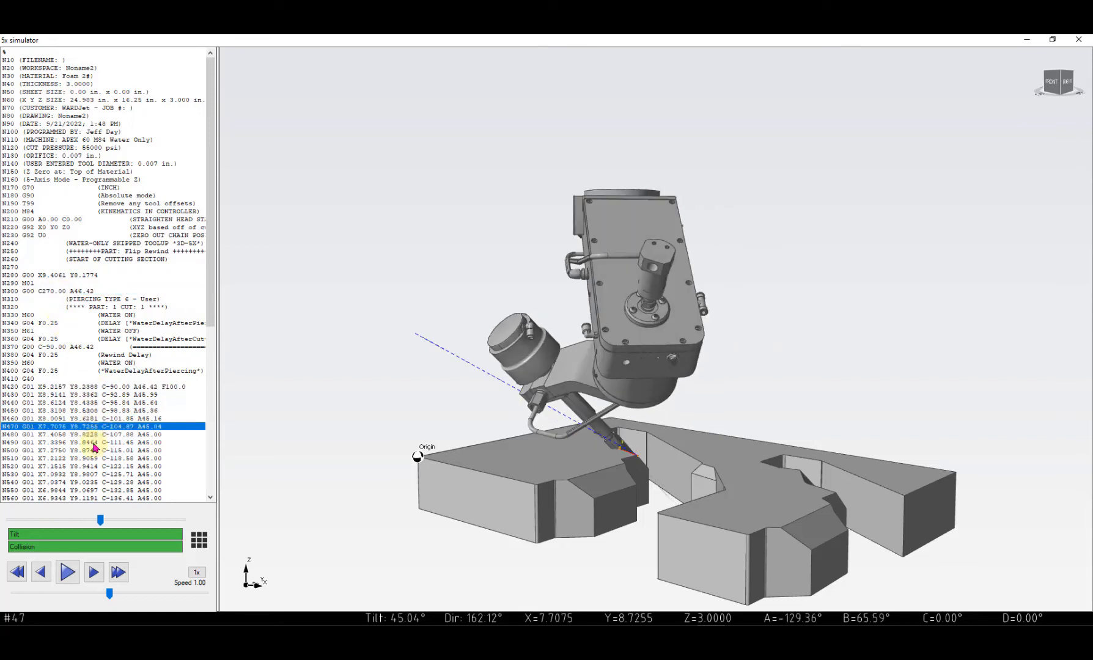
left_click(91, 395)
left_click(90, 387)
left_click(89, 402)
left_click(56, 293)
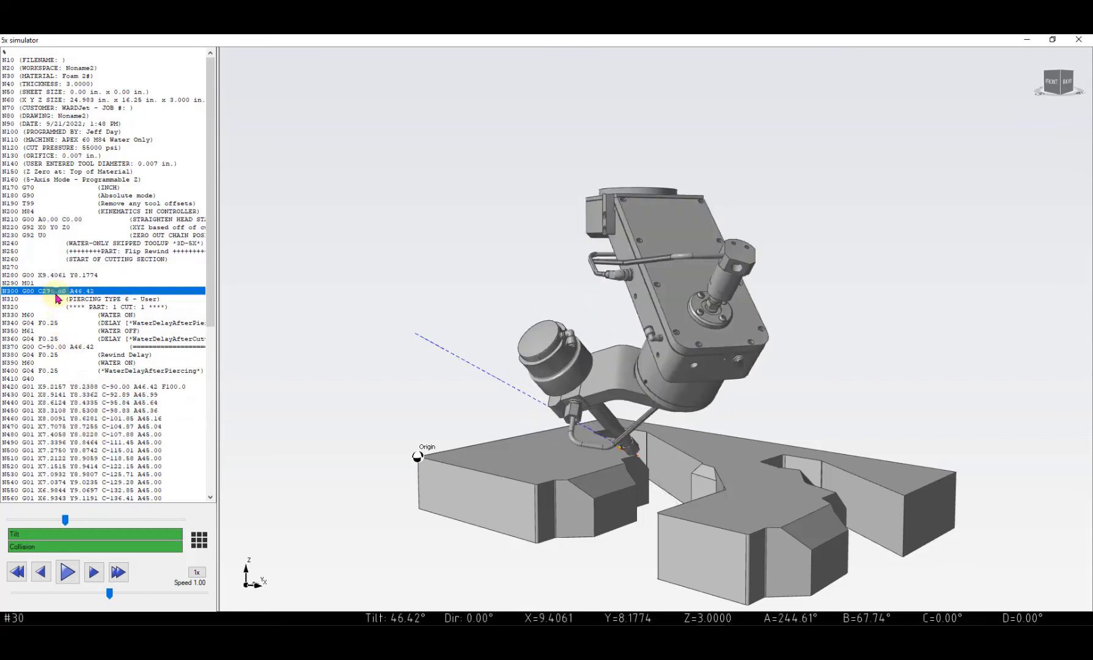
left_click(88, 387)
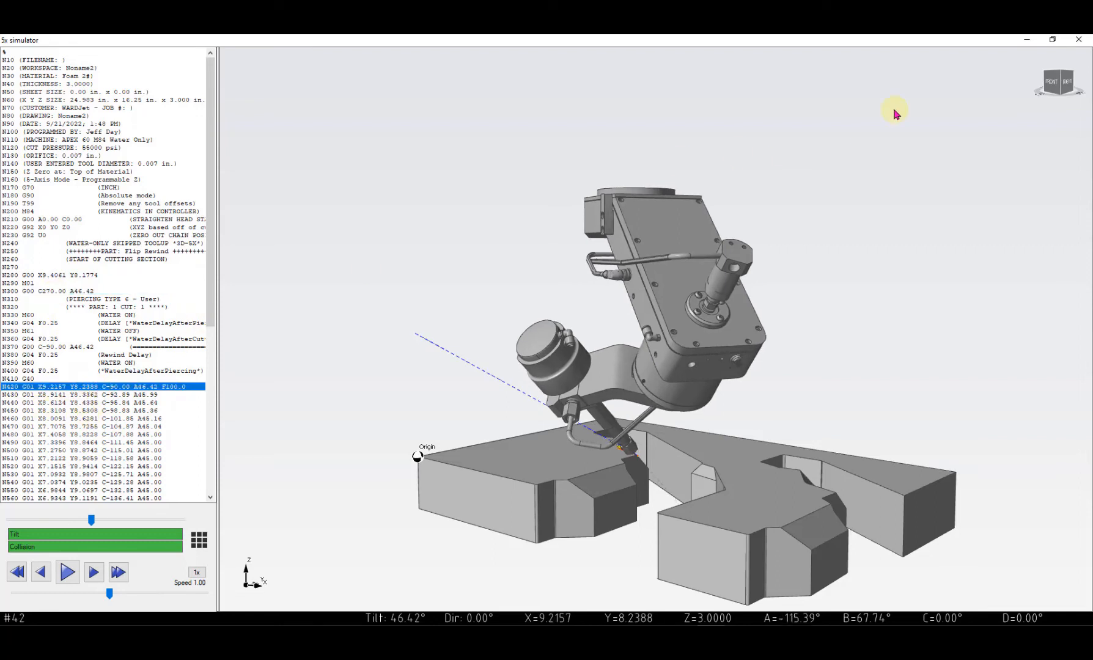
Step: Leave the simulation and processing report, reopen the Flip Rewind part in 3D-5X and toggle the Flip windup option of toolpath CUT 0
left_click(1076, 40)
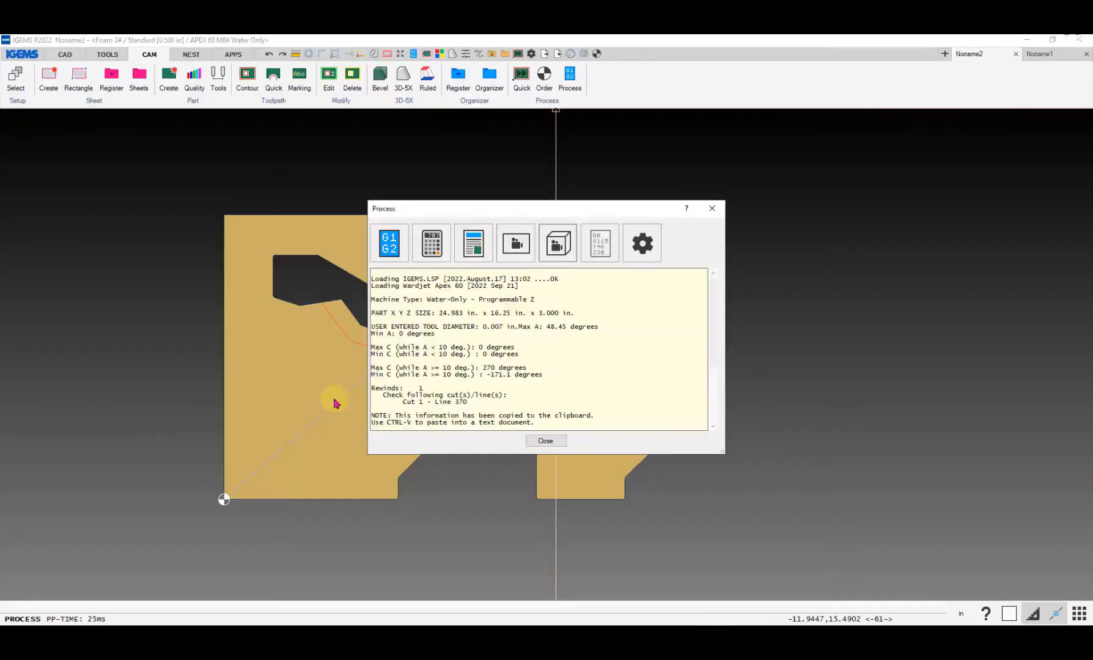
left_click(544, 442)
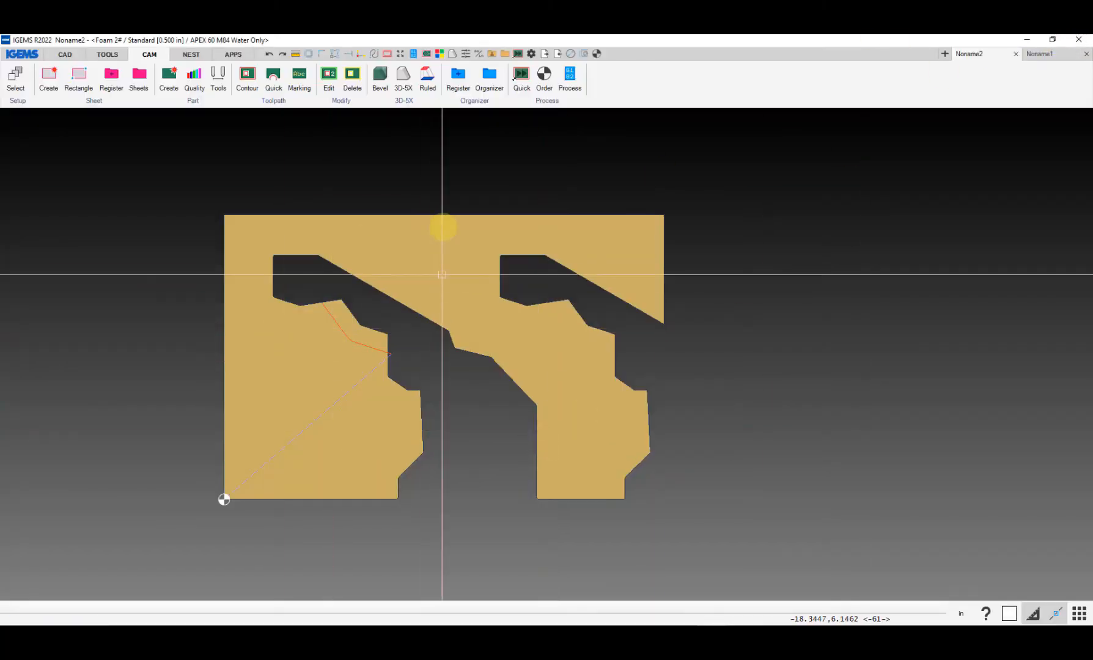
left_click(403, 214)
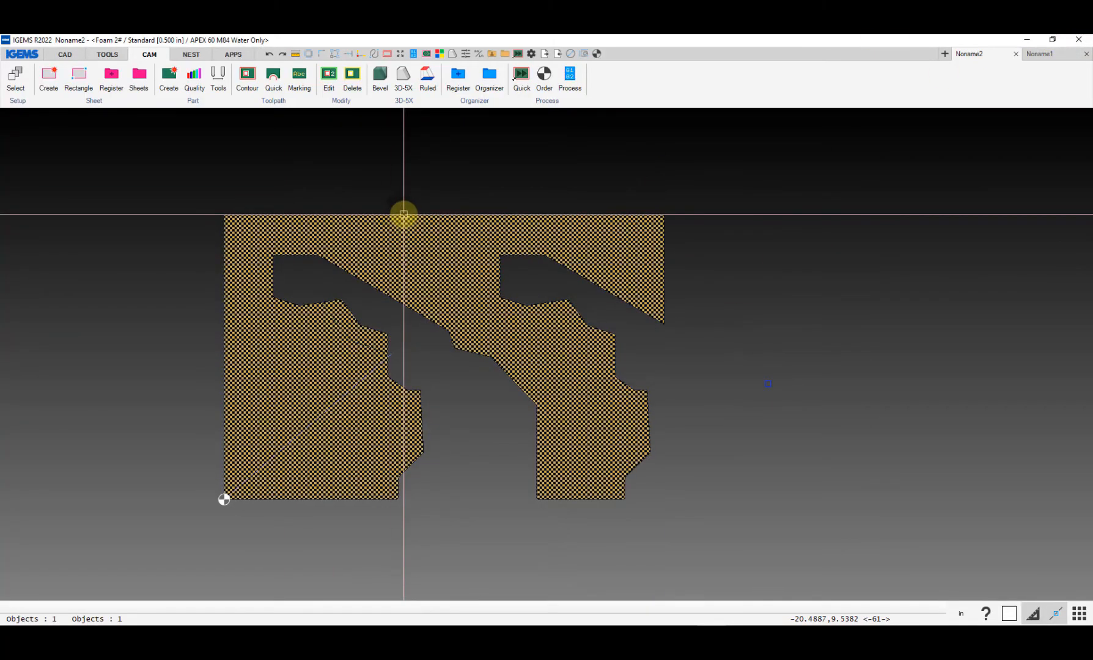
right_click(403, 214)
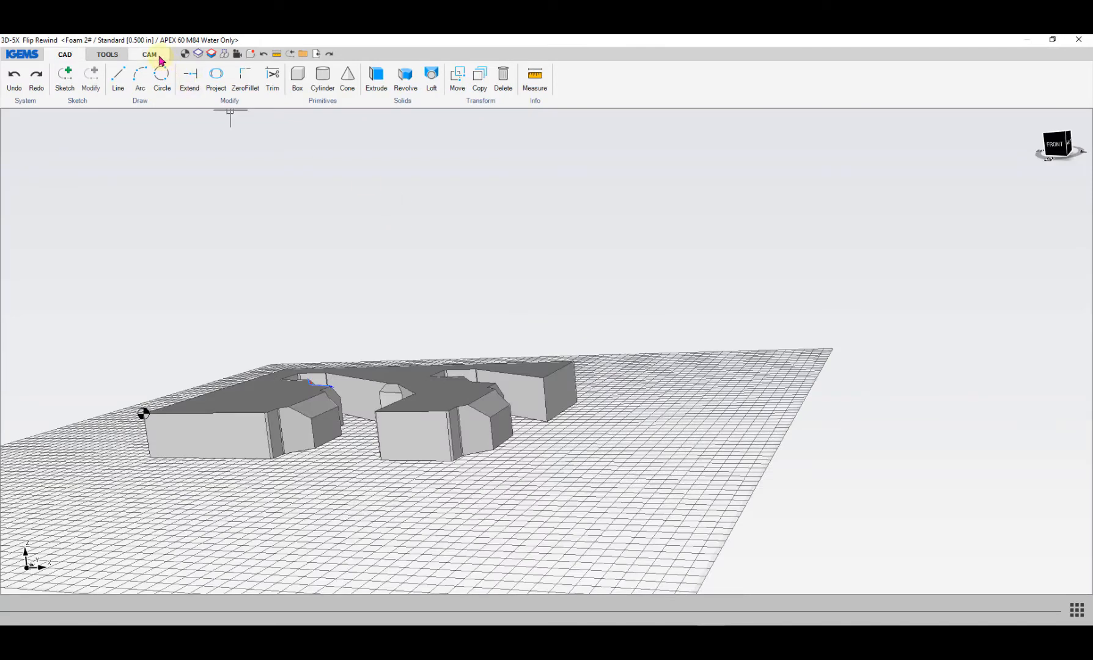
left_click(150, 54)
left_click(257, 77)
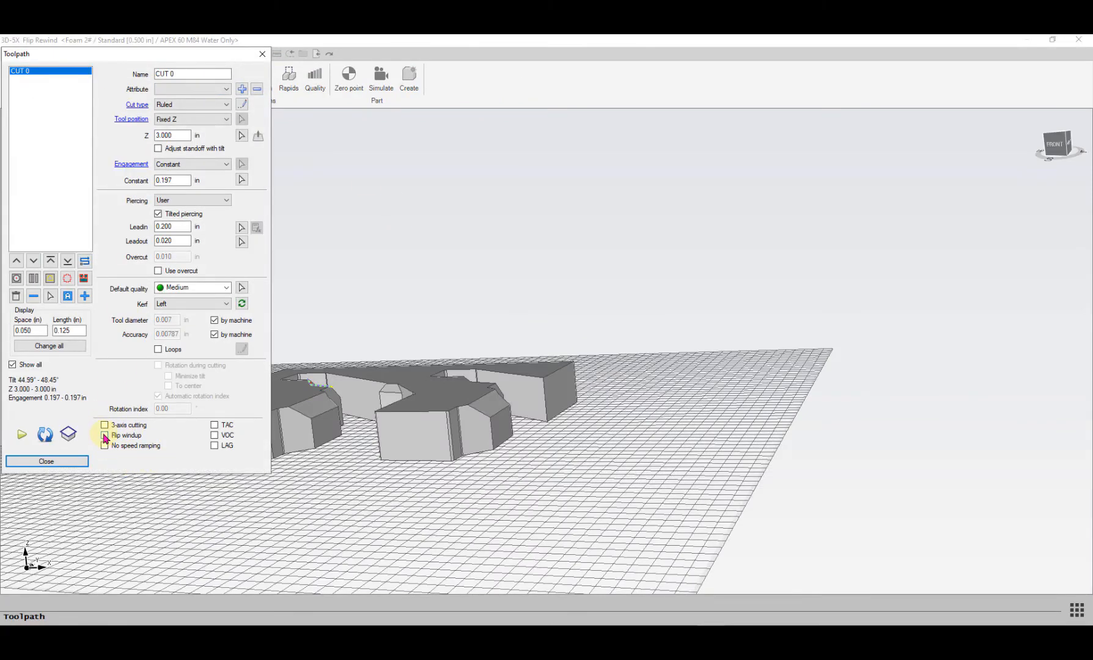
left_click(72, 461)
Step: Update the Flip Rewind part in the 2D drawing using the Curves export method
left_click(420, 83)
left_click(522, 310)
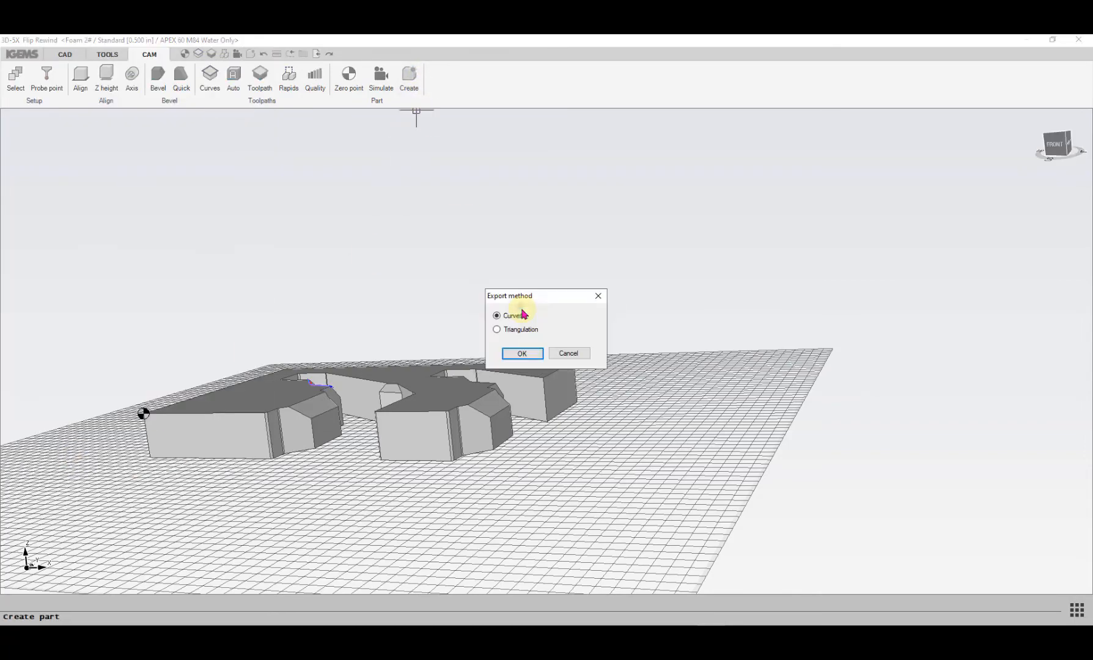
left_click(523, 354)
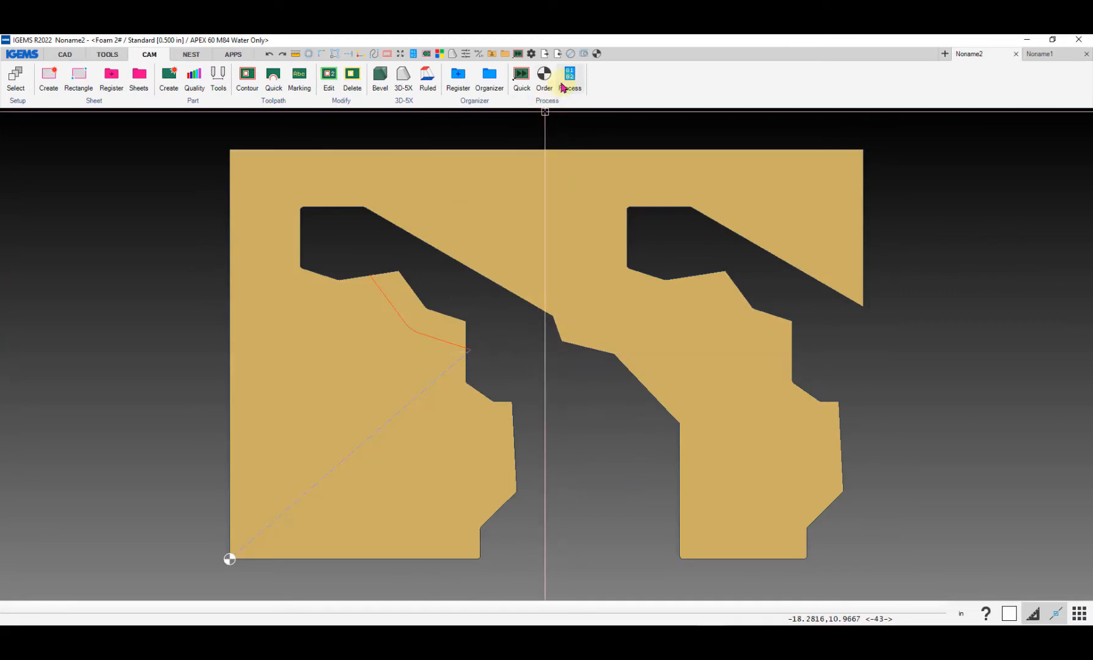
Step: Process the updated order with the default machine options and open the 5-axis simulation in a full-size window
left_click(569, 79)
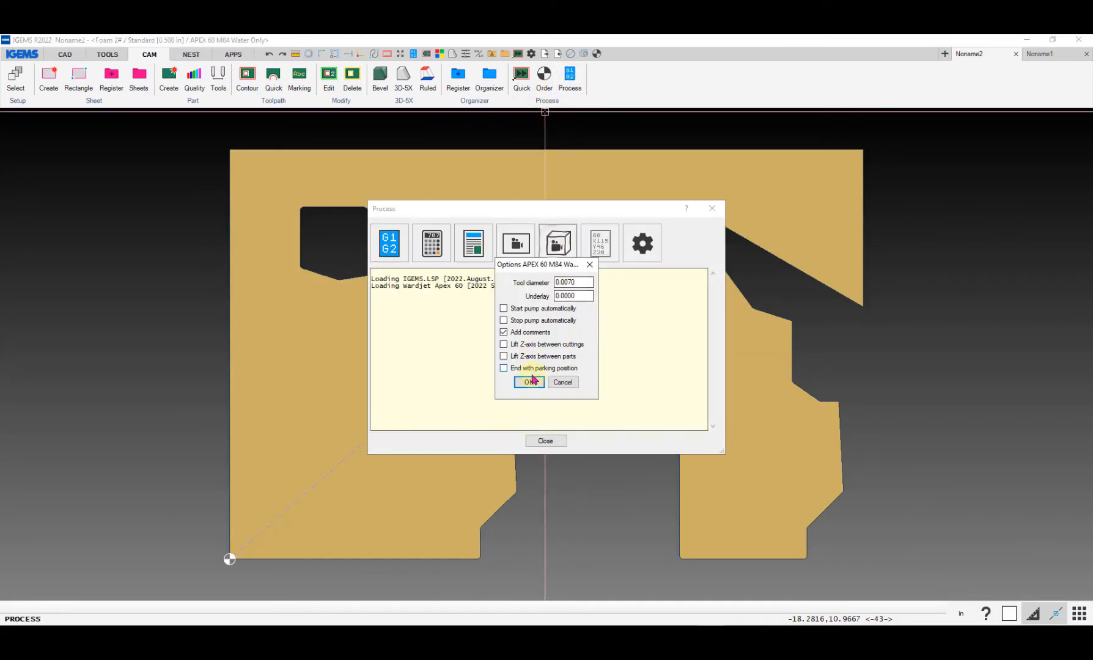
left_click(532, 379)
left_click(530, 380)
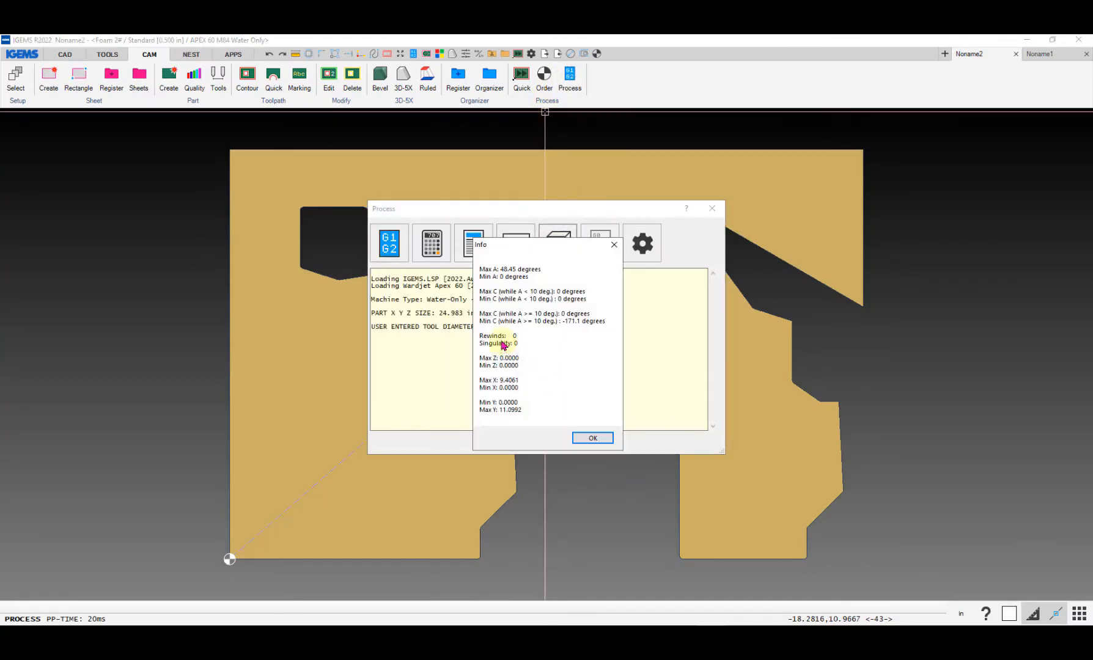
left_click(581, 439)
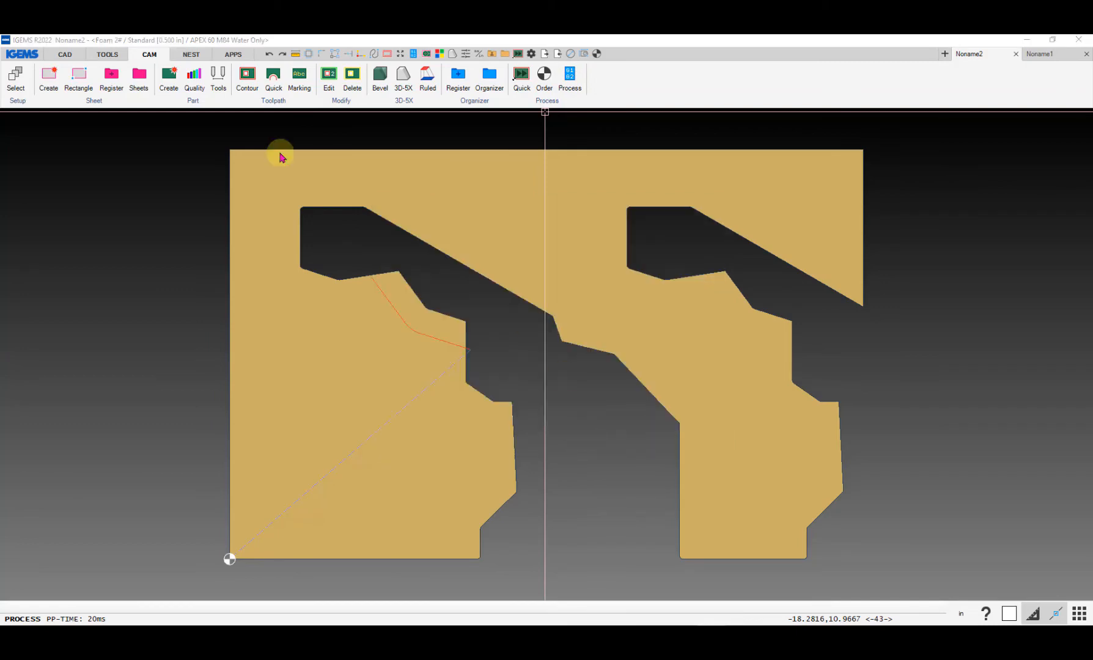
left_click(978, 160)
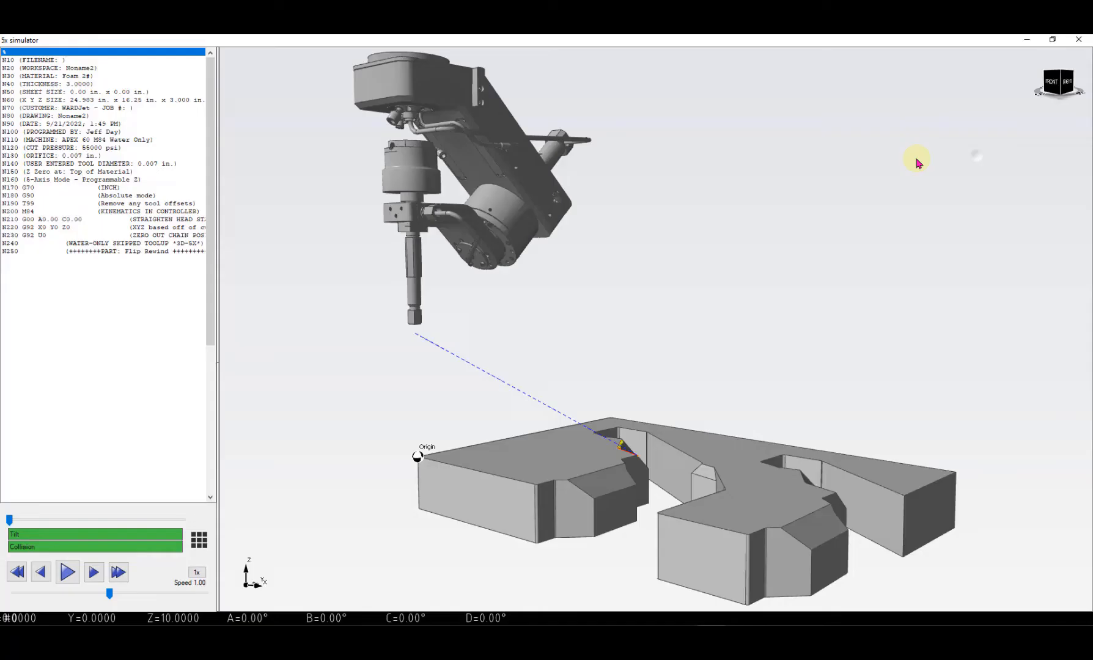
Step: Compare the cutting head's position and C angle at positioning line N300 with the first cutting line N360 to check for a rewind
left_click(67, 291)
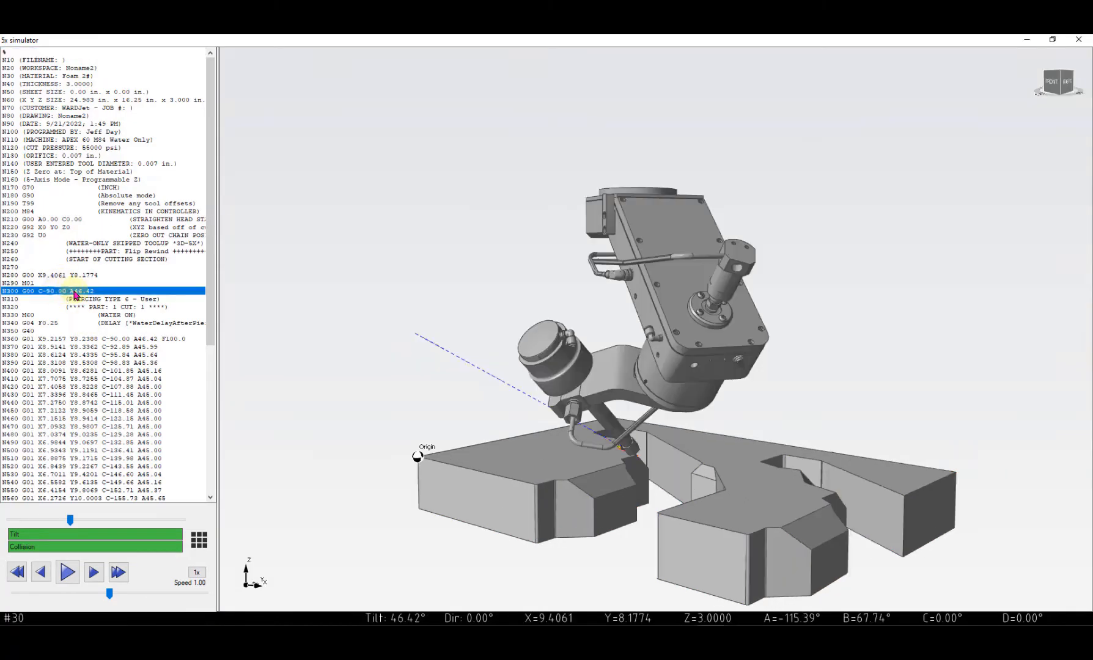
left_click(84, 337)
left_click(83, 292)
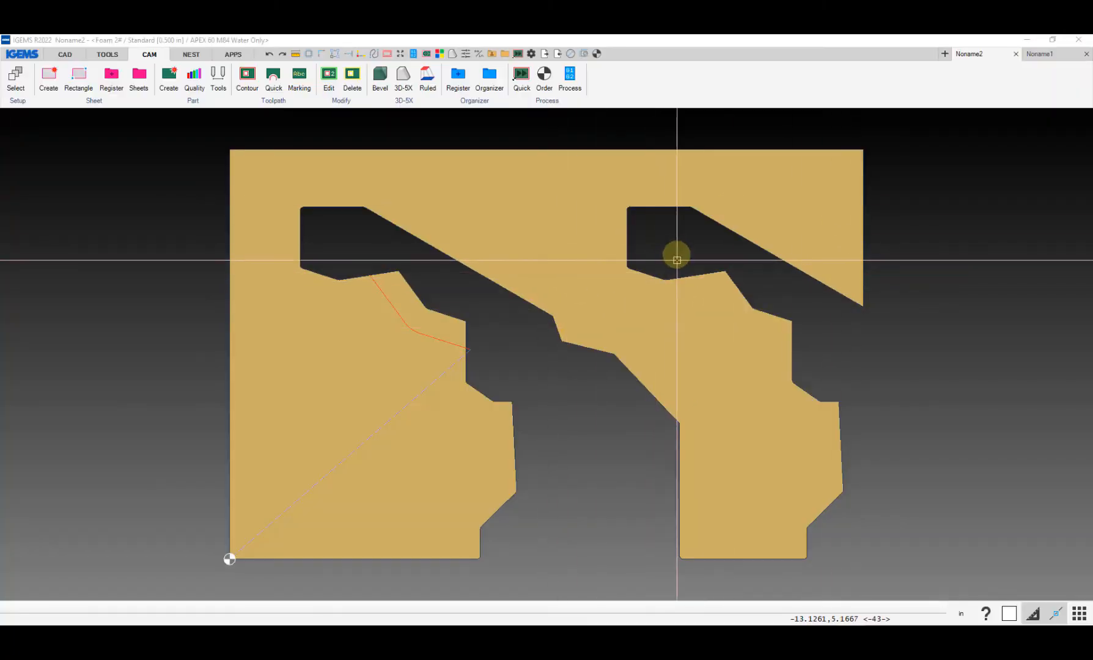
Step: Start a new drawing, enter the 3D-5X environment and load the sample model Fixture - Outside
left_click(946, 55)
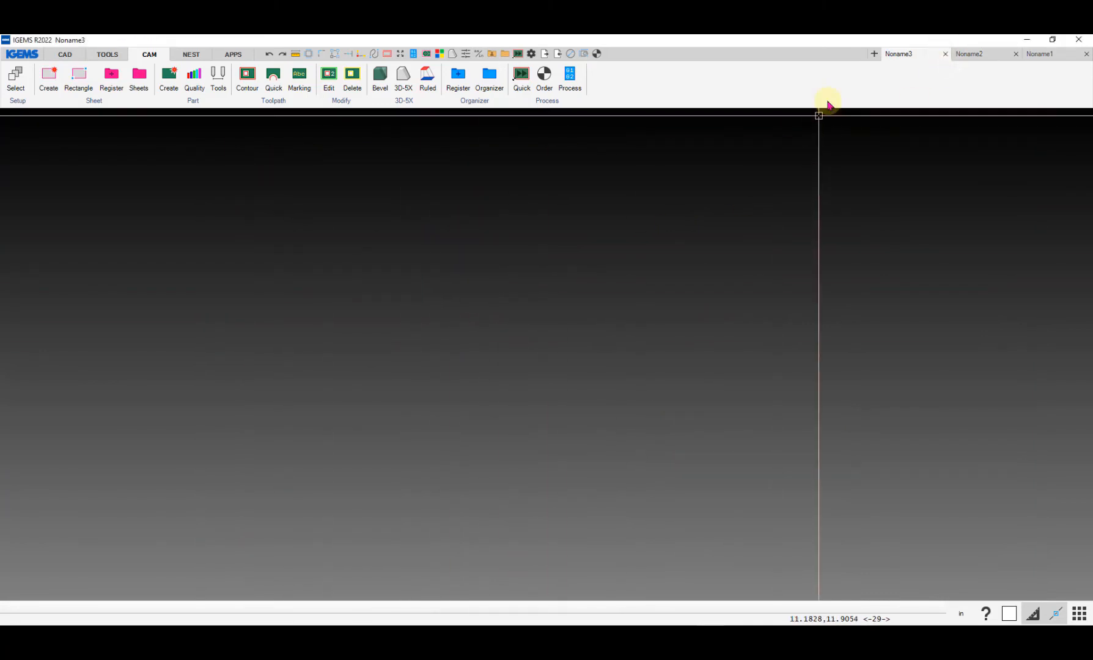
left_click(403, 76)
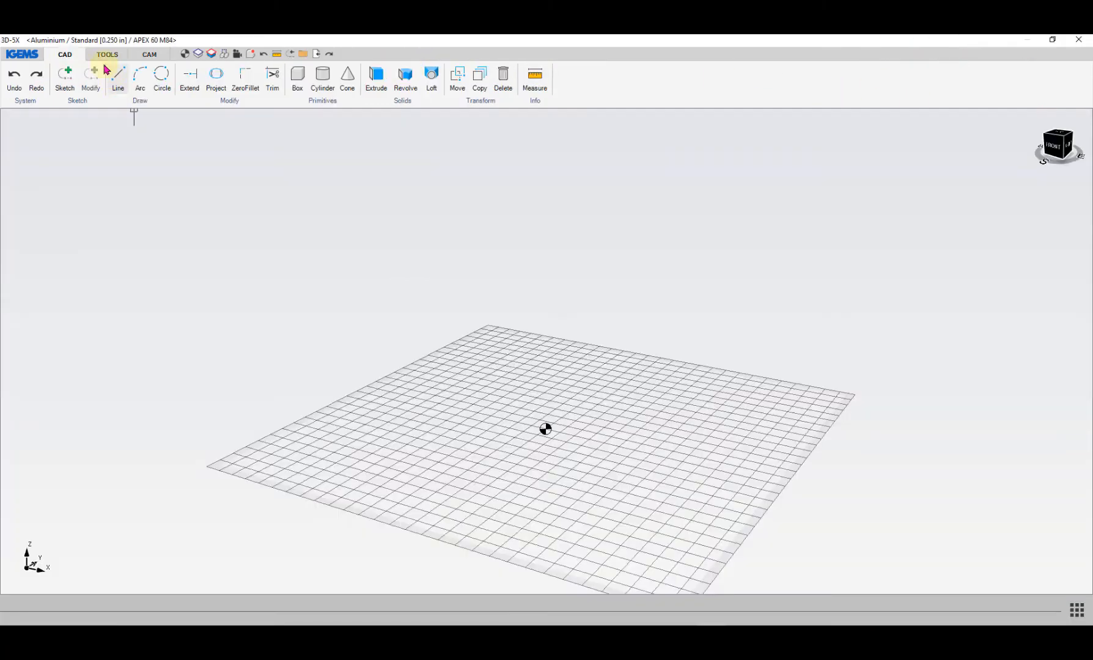
left_click(31, 57)
mouse_move(58, 102)
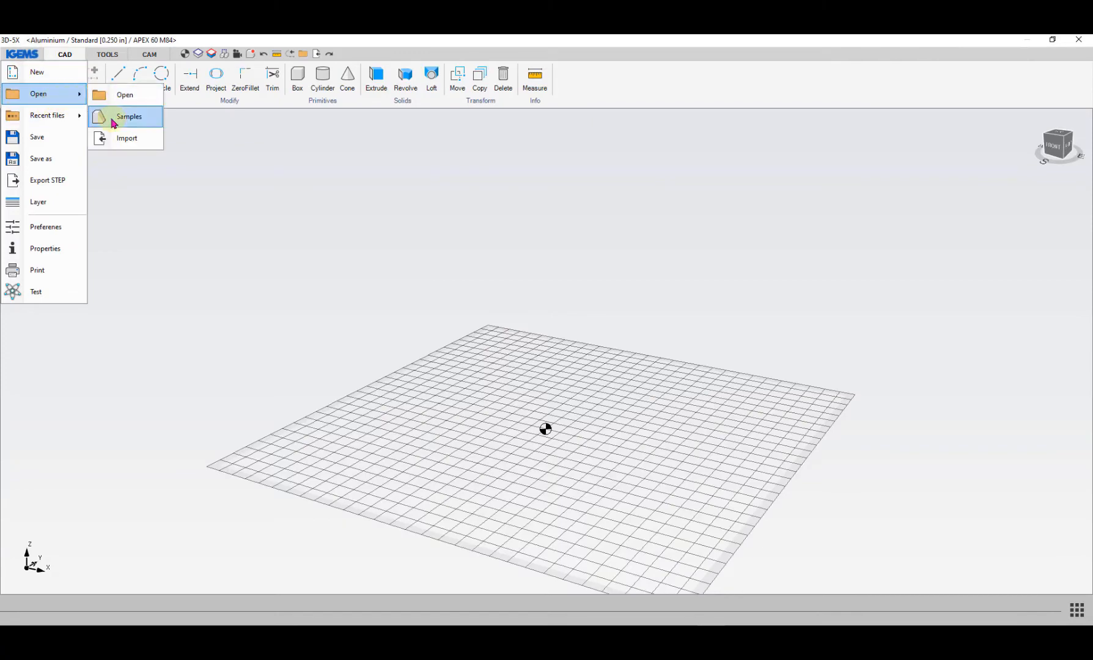
left_click(112, 120)
left_click(650, 318)
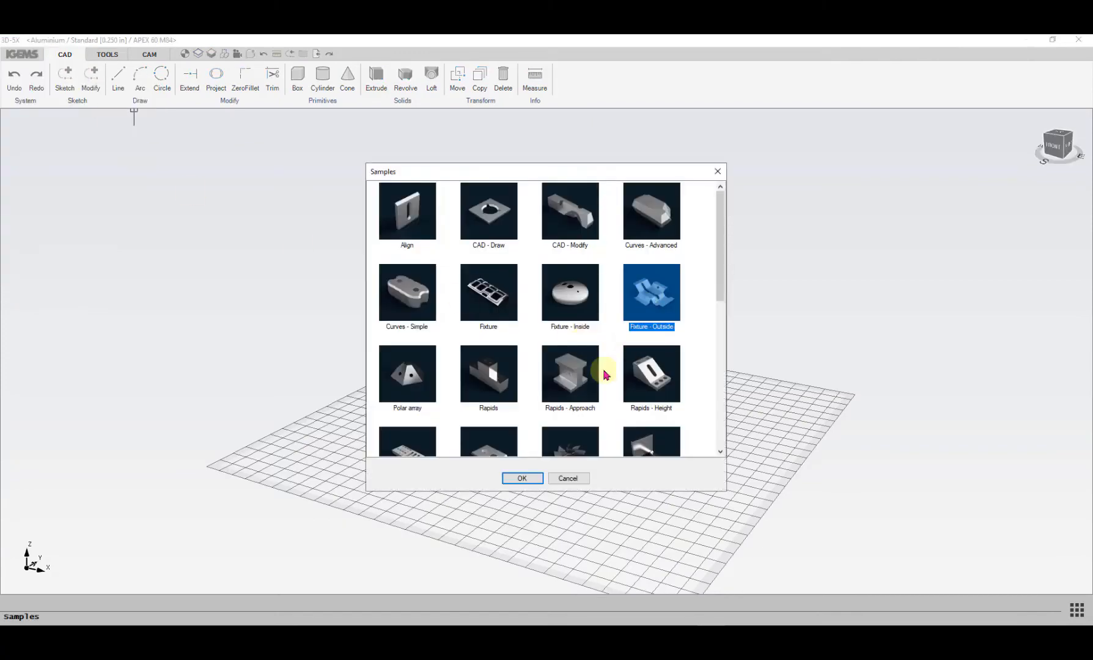
left_click(524, 478)
Step: Examine the bent sheet part's long slot, holes and angled flanges from above and from the side
scroll(527, 391, "down", 3)
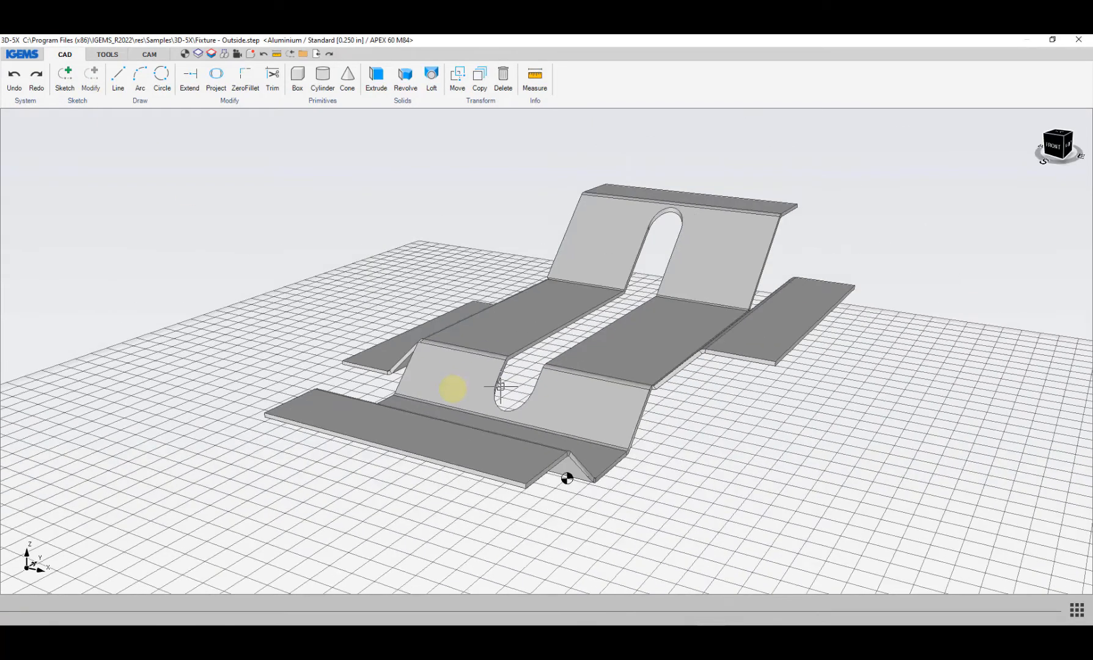
middle_click_drag(452, 390, 491, 385)
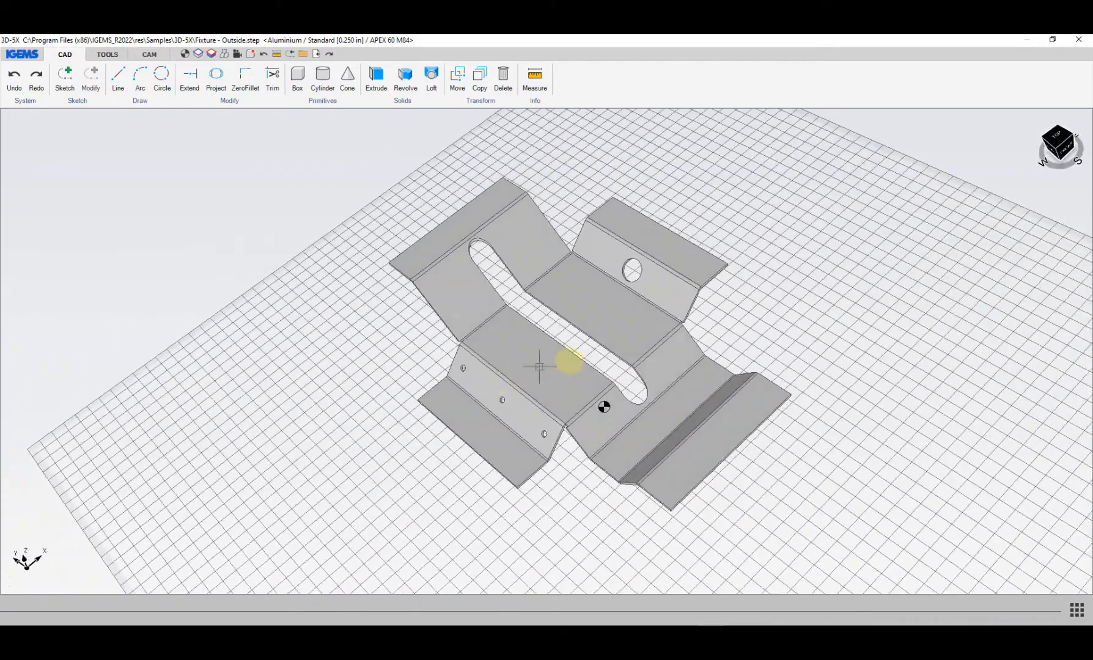
scroll(570, 361, "up", 3)
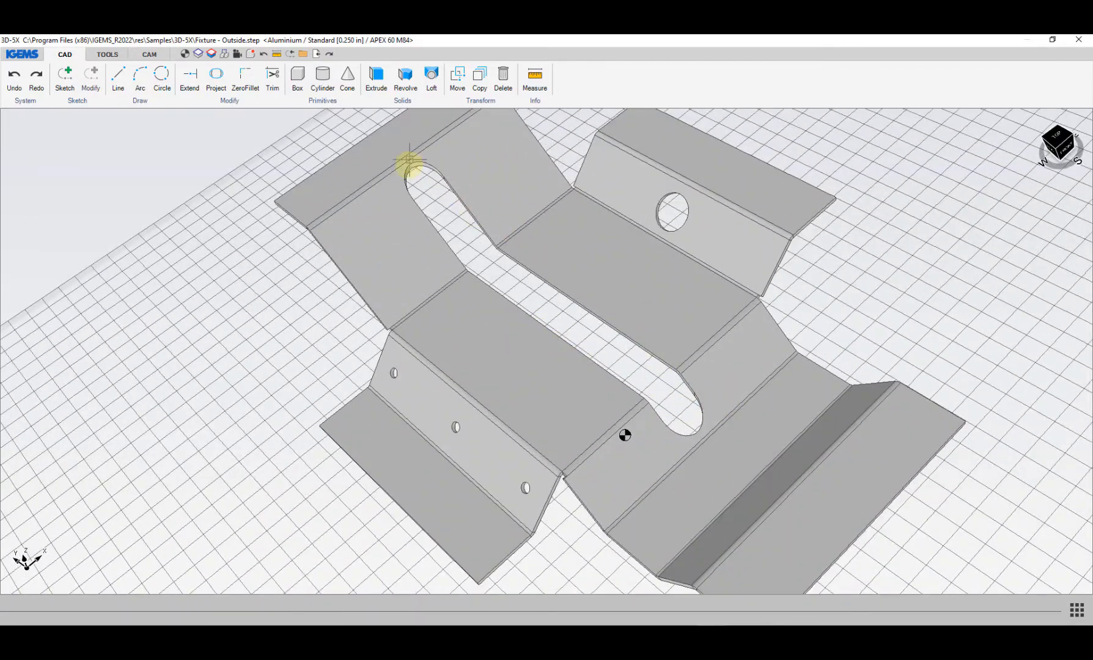
scroll(462, 267, "down", 5)
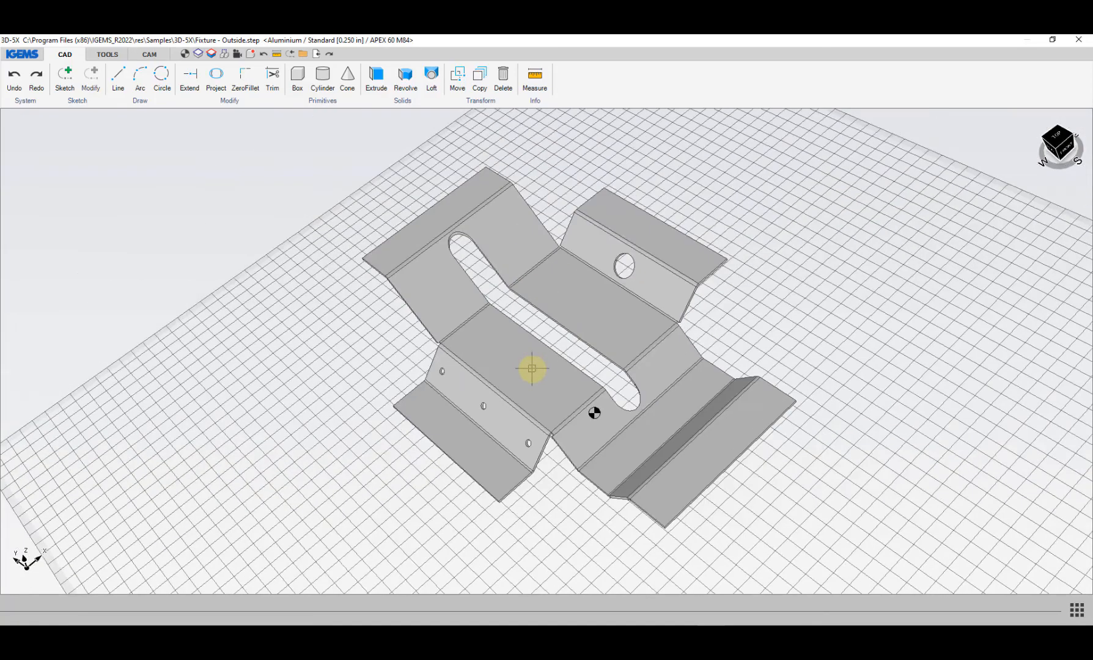
middle_click_drag(532, 371, 607, 285)
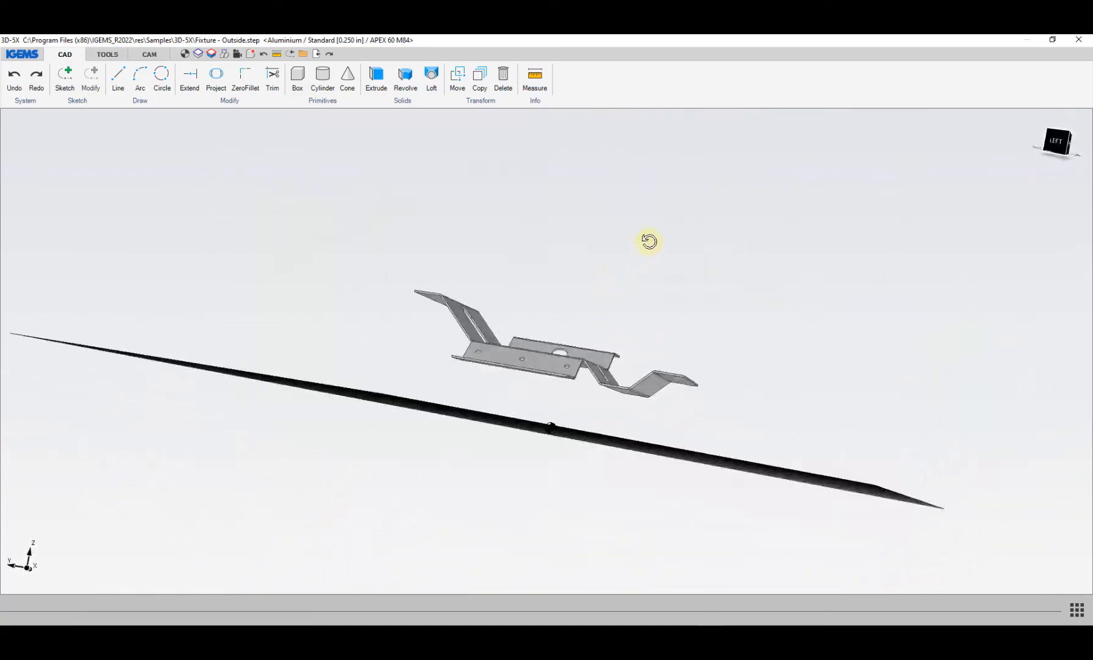
middle_click_drag(649, 242, 497, 349)
scroll(569, 404, "up", 3)
scroll(568, 403, "down", 3)
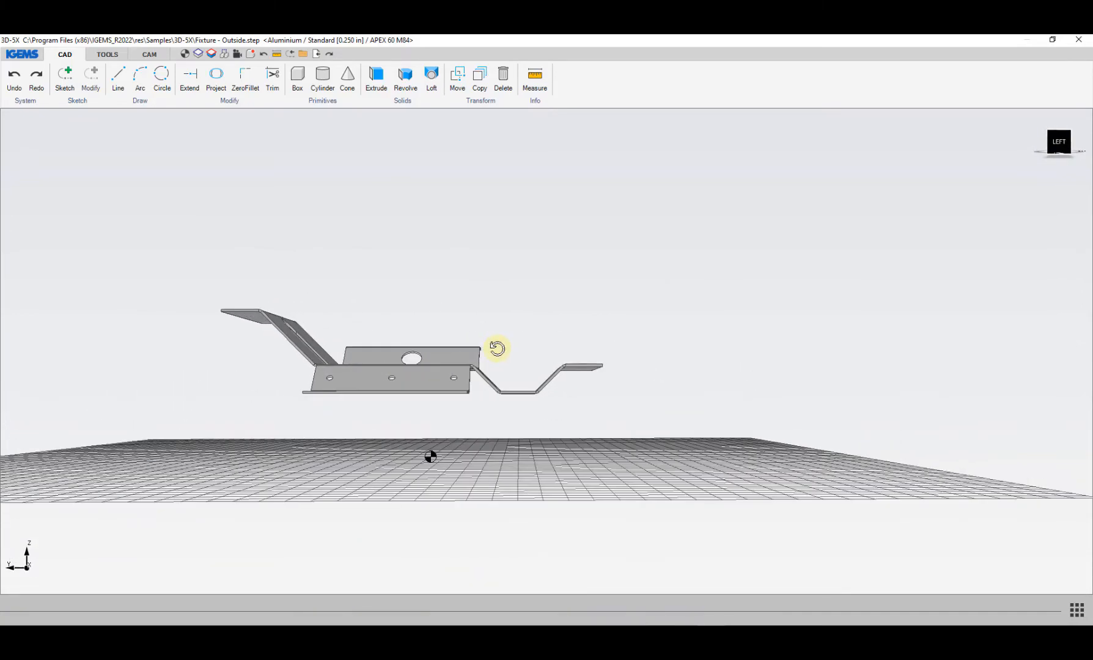
Step: Set the sheet part's Bottom Z height to 1 in above the table
left_click(148, 54)
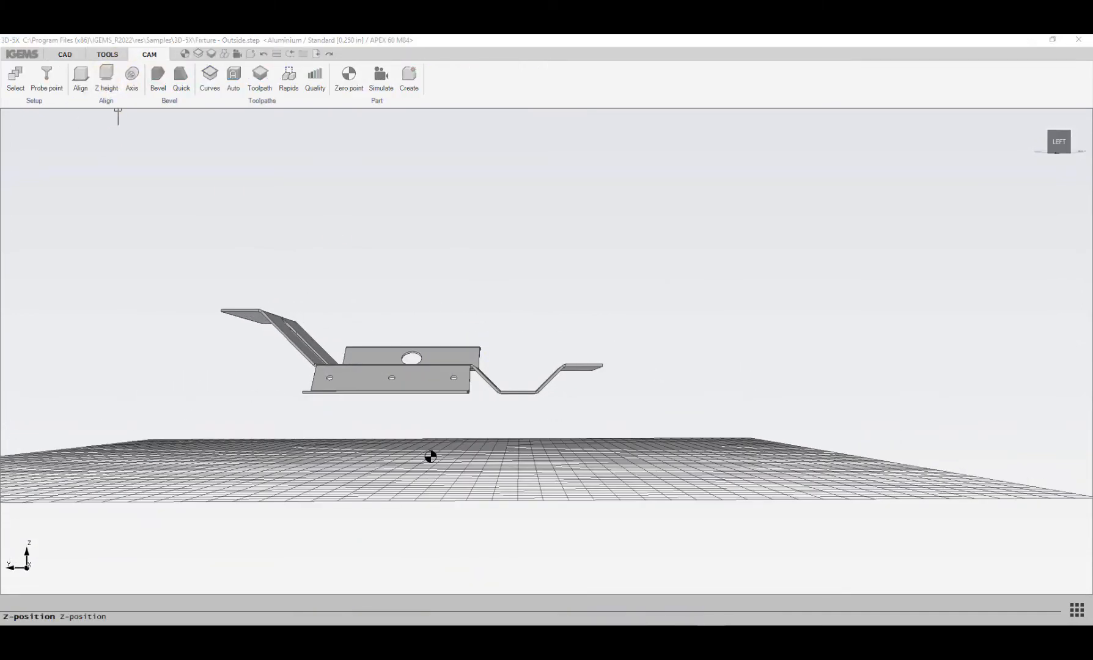
left_click_drag(2, 131, 413, 215)
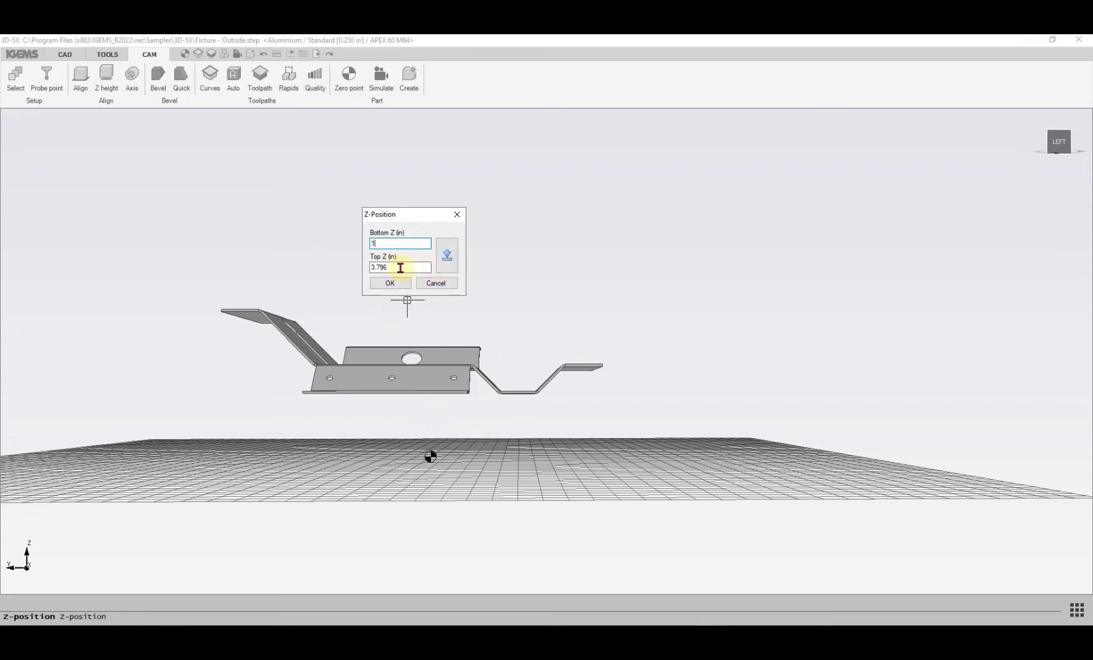
left_click(390, 283)
Step: Rotate the sheet part -90 degrees about Z so its long slot runs along X
middle_click_drag(463, 384, 455, 471)
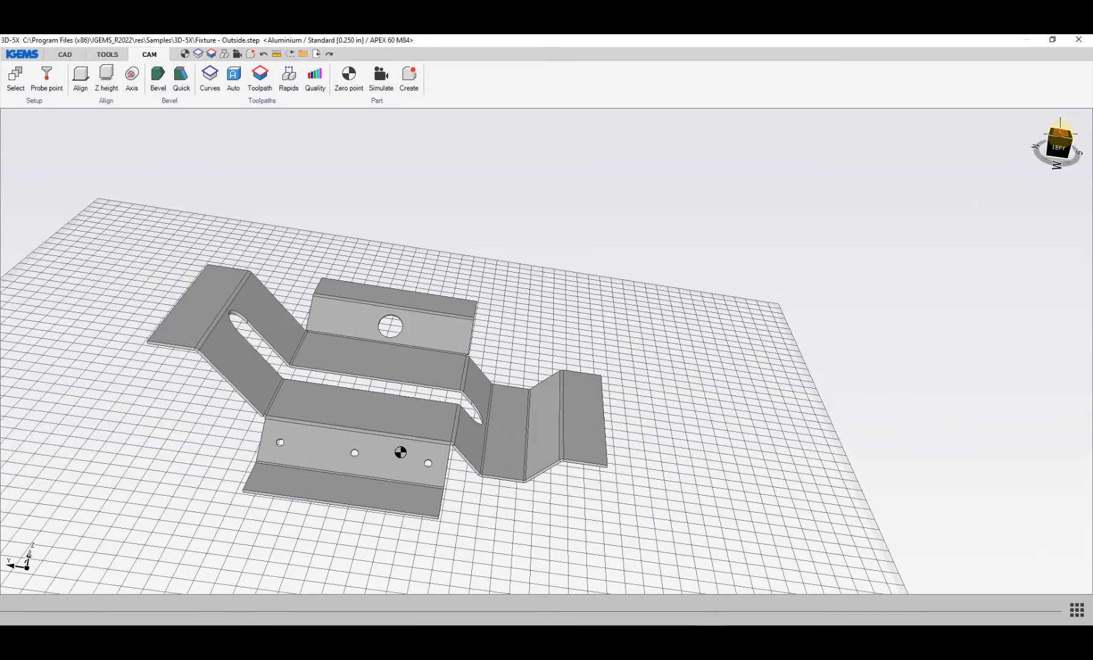
left_click(1059, 129)
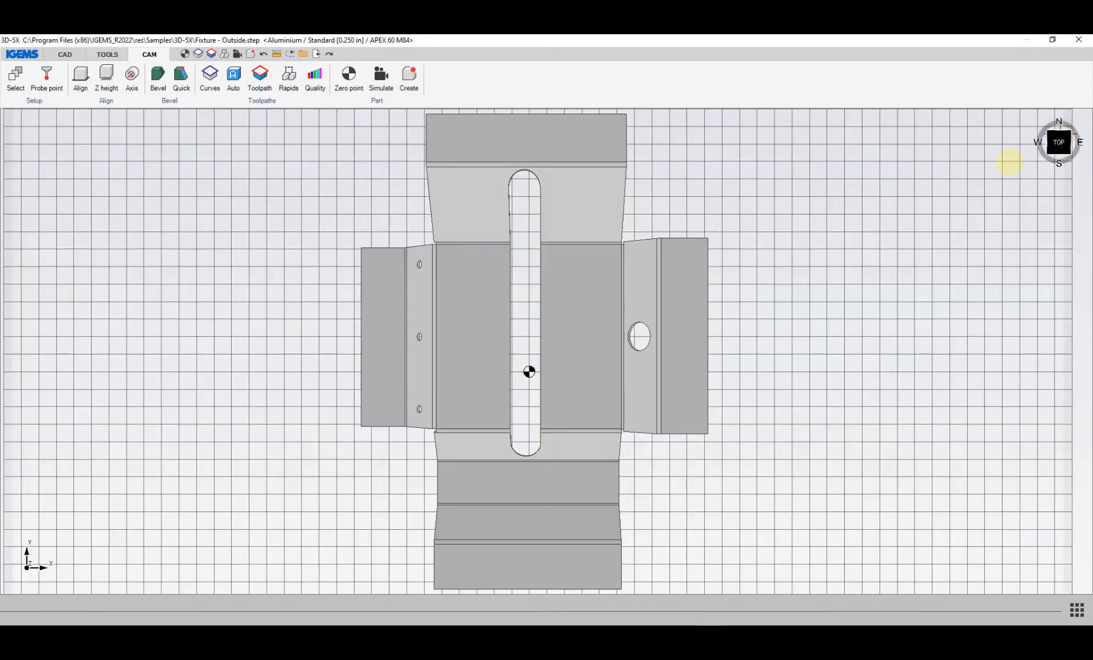
left_click(110, 98)
left_click(116, 140)
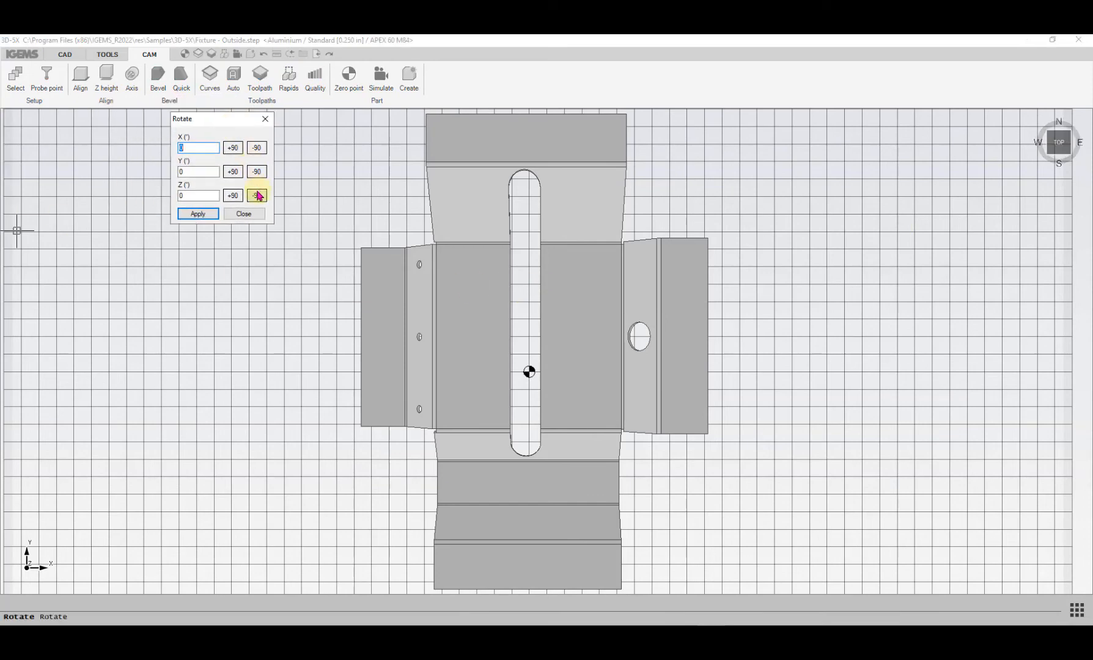
left_click(257, 195)
left_click(239, 218)
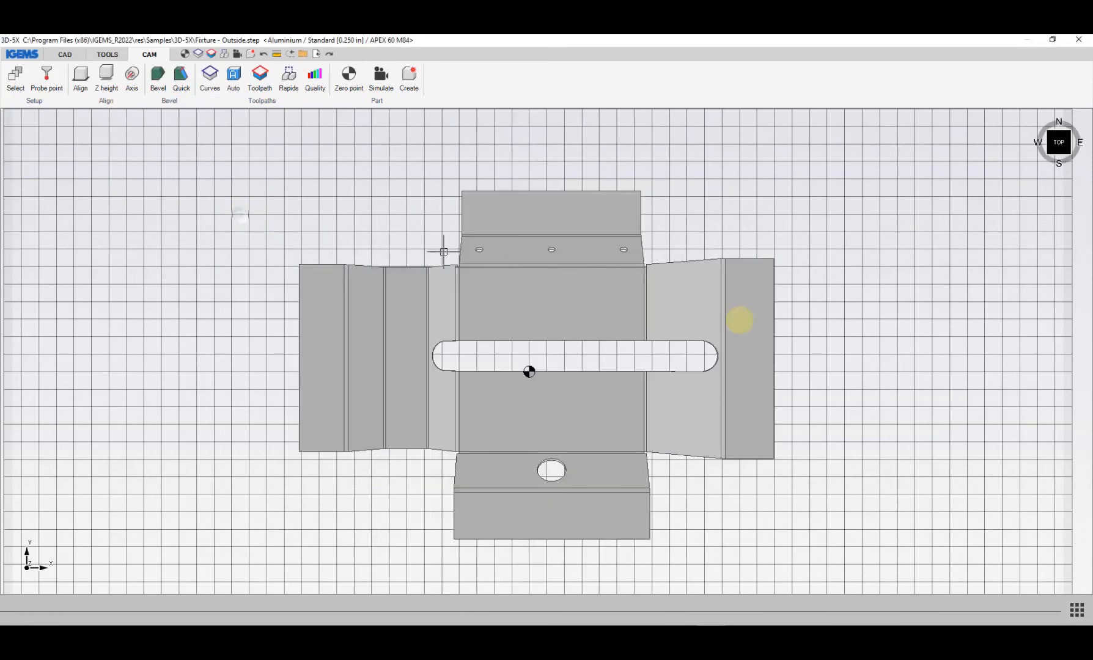
Step: Start a Grid fixture for the sheet part and view its preview clear of the settings
middle_click_drag(770, 342, 583, 338)
middle_click_drag(385, 376, 372, 231, "shift")
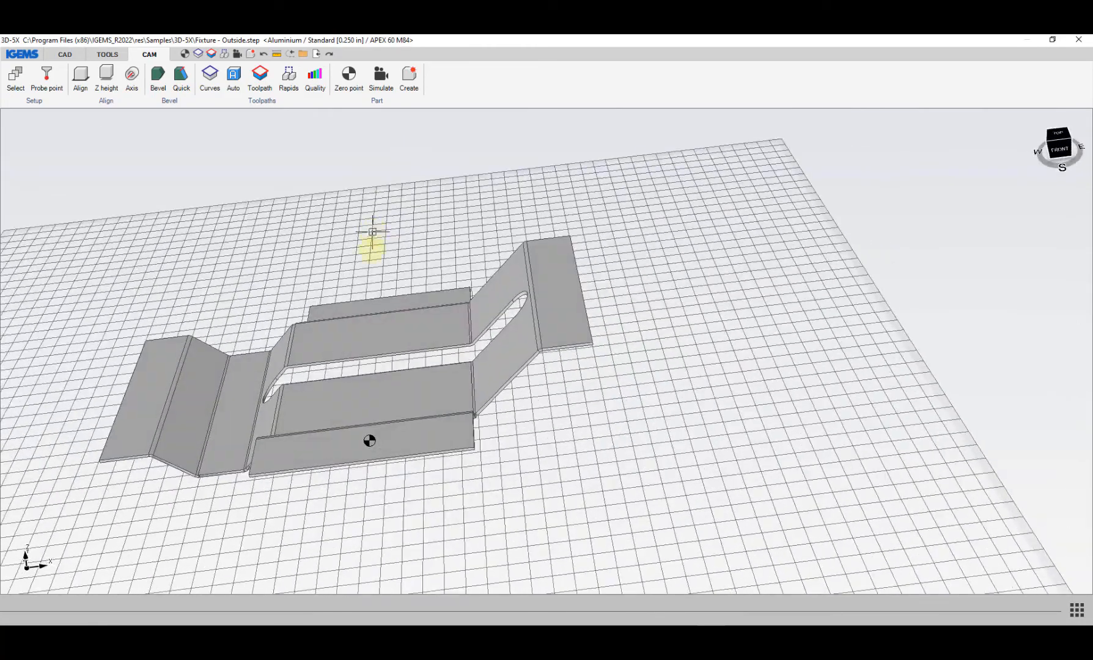
left_click(108, 59)
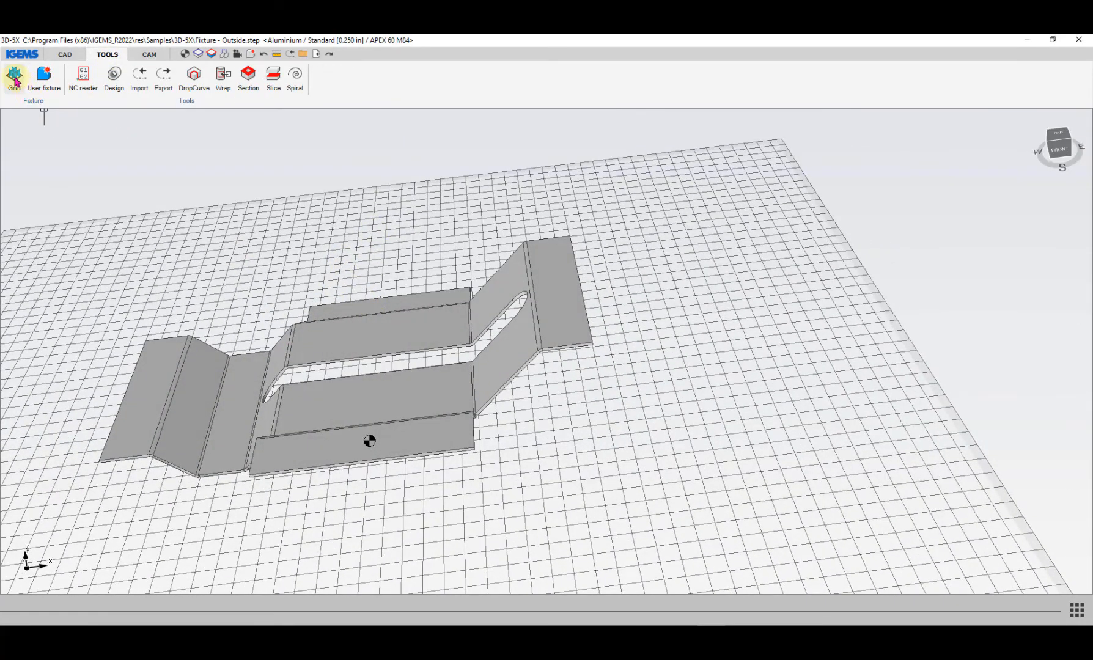
left_click(14, 78)
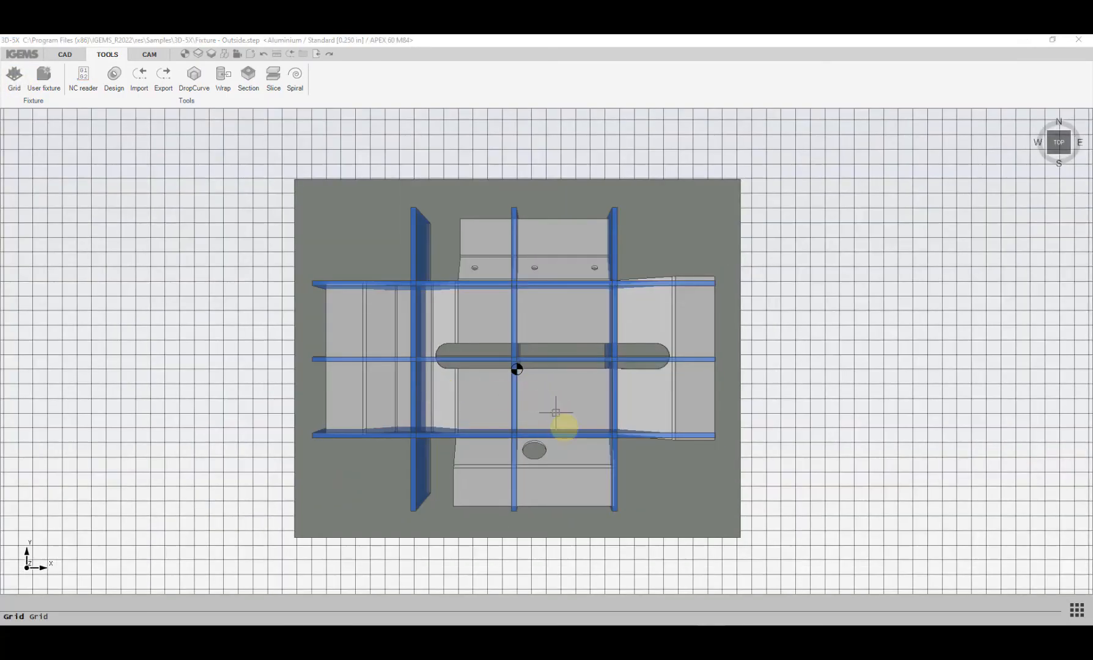
middle_click_drag(564, 482, 526, 385, "shift")
left_click_drag(0, 113, 243, 69)
middle_click_drag(572, 415, 774, 493, "shift")
Step: Set the grid fixture's material thickness to 0.25 in and its rib quantity to 2 in X and 2 in Y
left_click(76, 115)
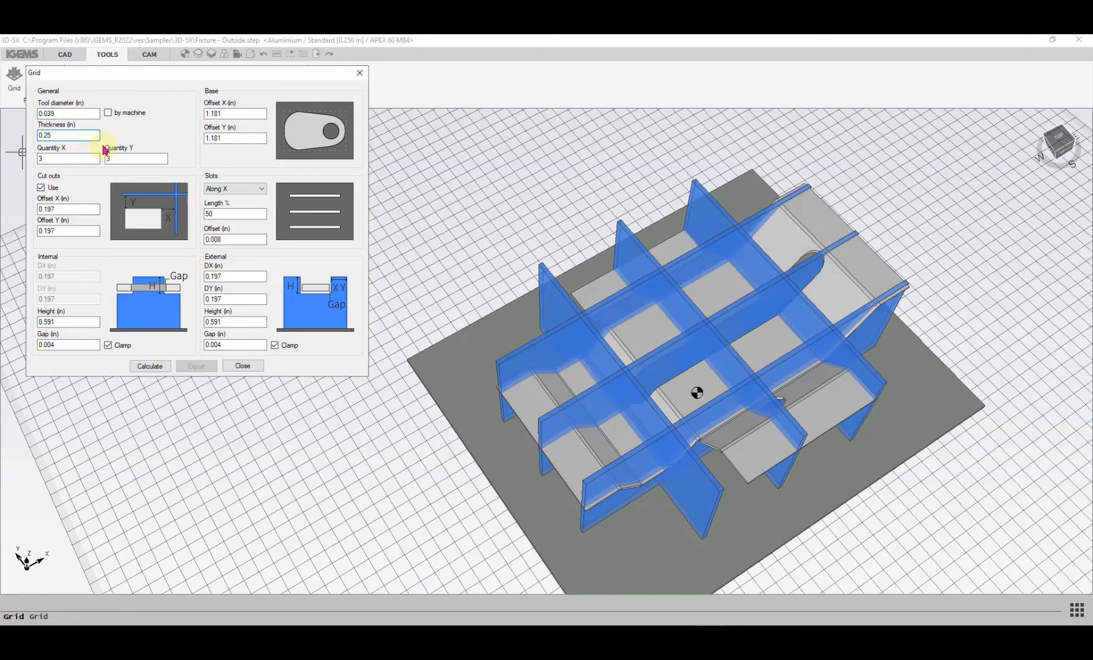
left_click(85, 137)
type("0.25")
left_click(59, 159)
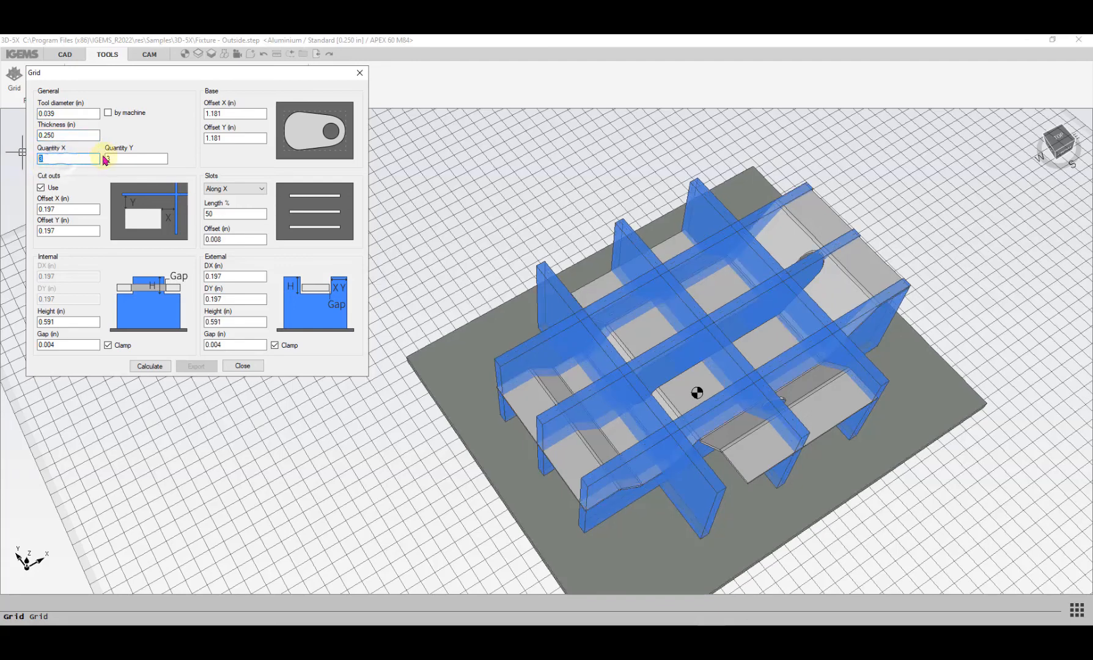
key("Tab")
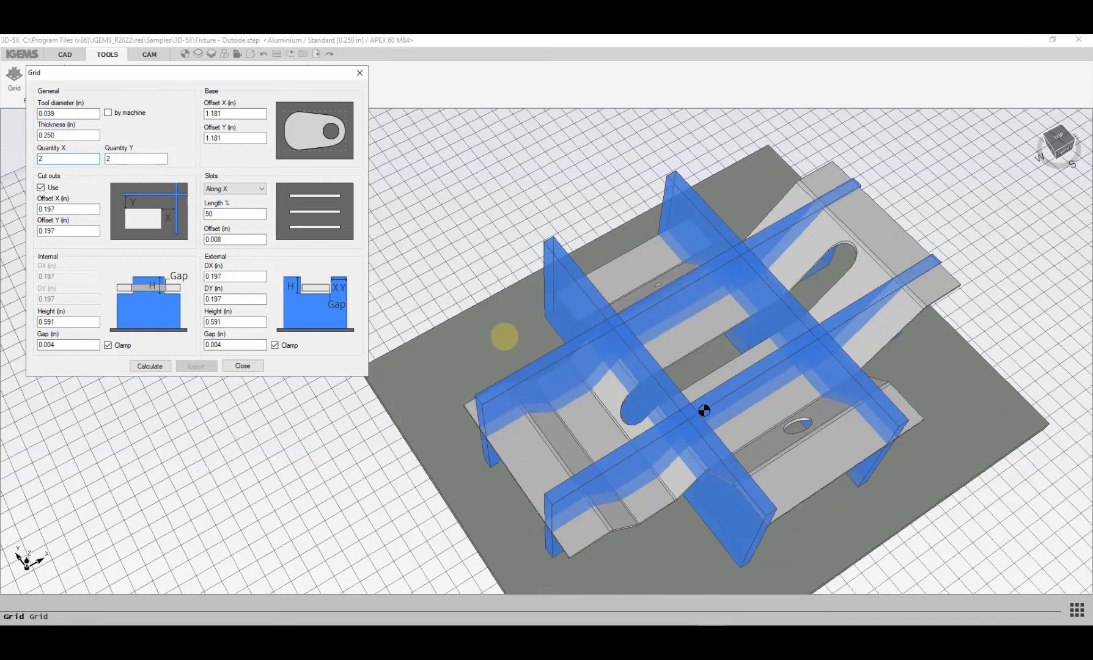
Step: Reposition the grid ribs by hand in the preview under the sheet part, checking them from above
middle_click_drag(505, 334, 540, 356)
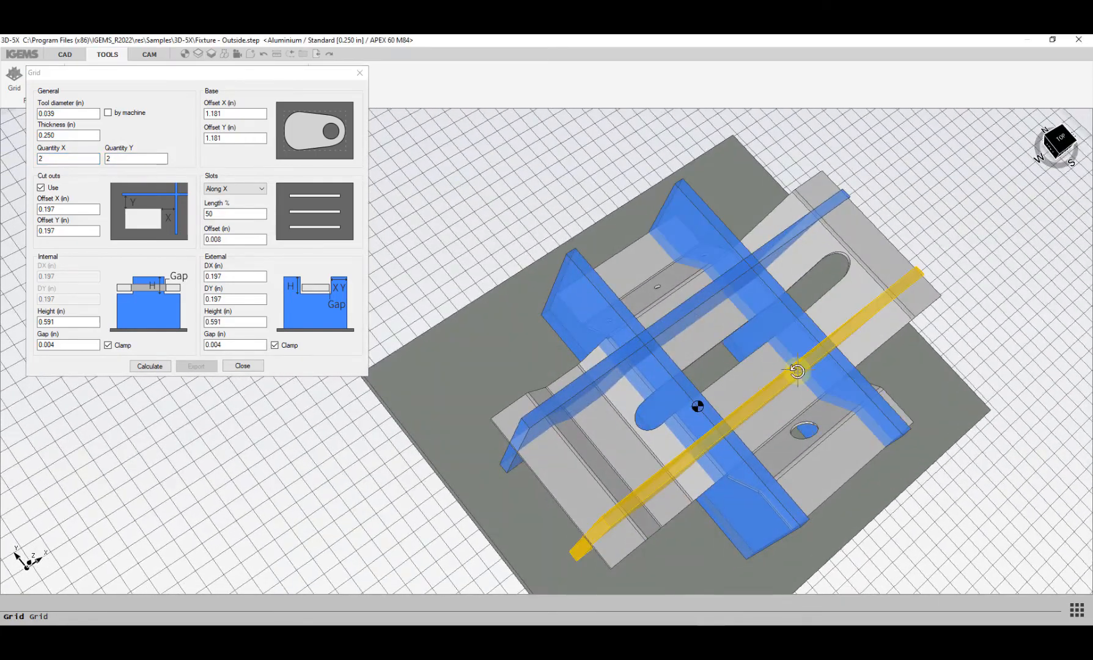
middle_click_drag(795, 371, 733, 404)
left_click_drag(815, 322, 864, 273)
middle_click_drag(864, 272, 827, 219)
left_click_drag(835, 275, 796, 292)
middle_click_drag(773, 292, 795, 399)
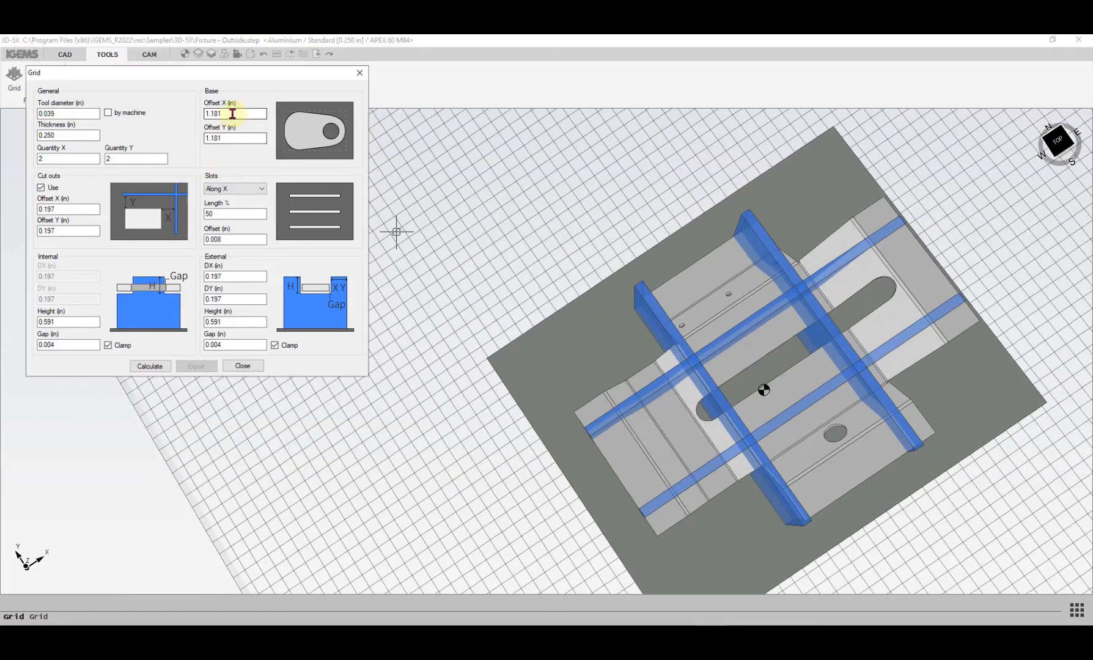
Step: Set the fixture base's X and Y offsets to 2 in around the sheet part
double_click(231, 113)
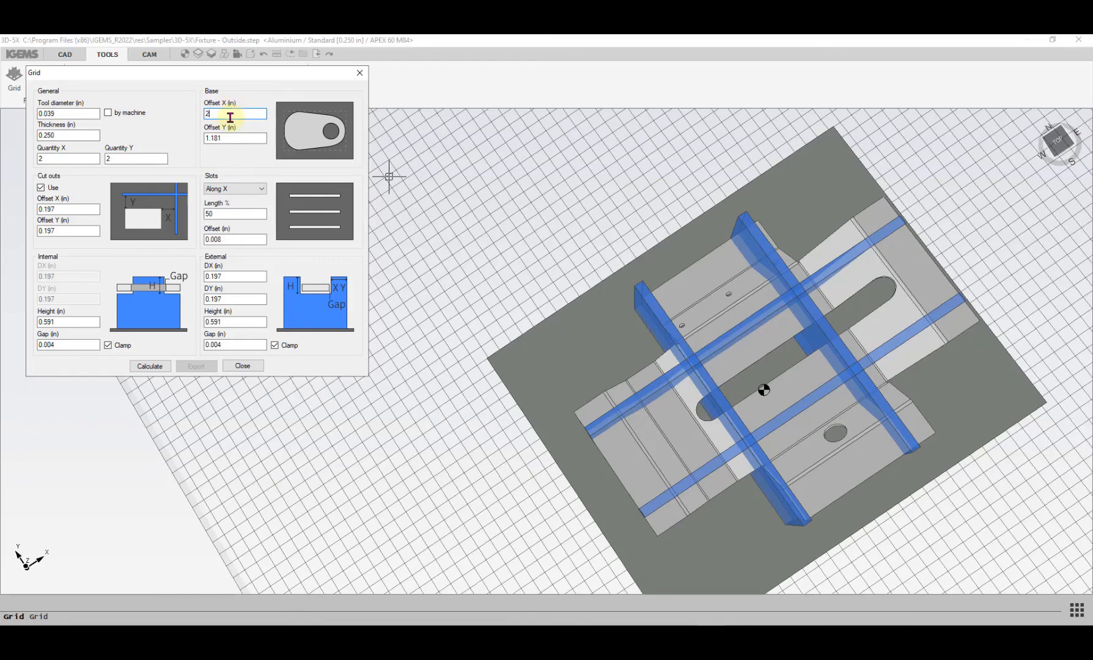
double_click(227, 137)
type("2")
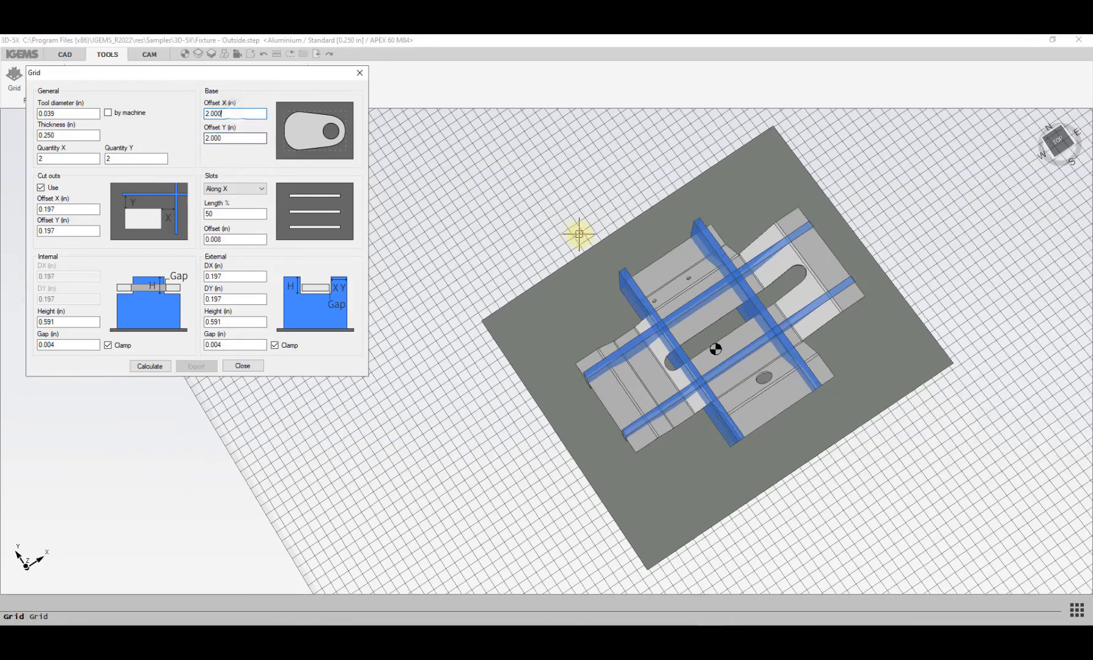
middle_click_drag(578, 234, 503, 198)
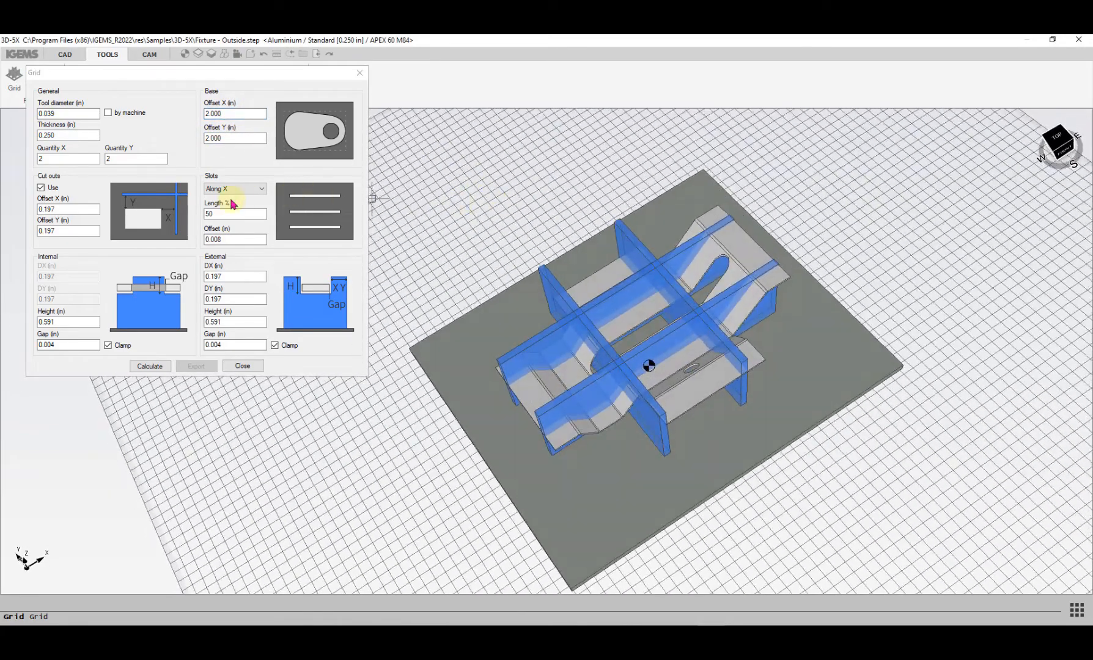
Step: Calculate the grid fixture and view the base's cut-outs and slots from below
double_click(63, 209)
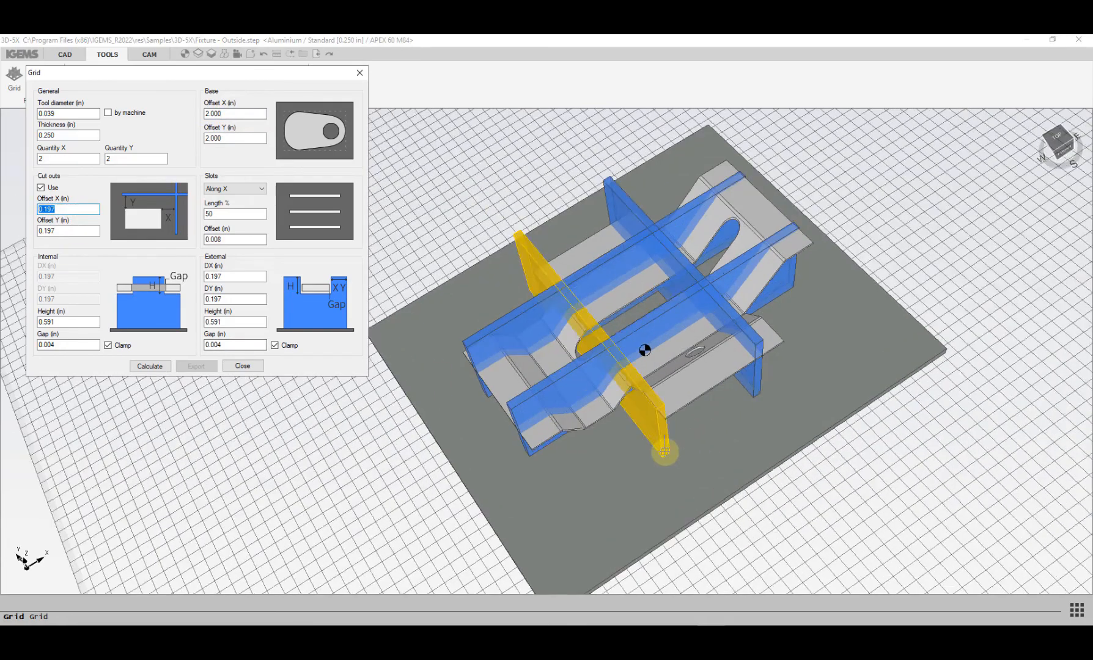
left_click(159, 370)
middle_click_drag(617, 483, 534, 165)
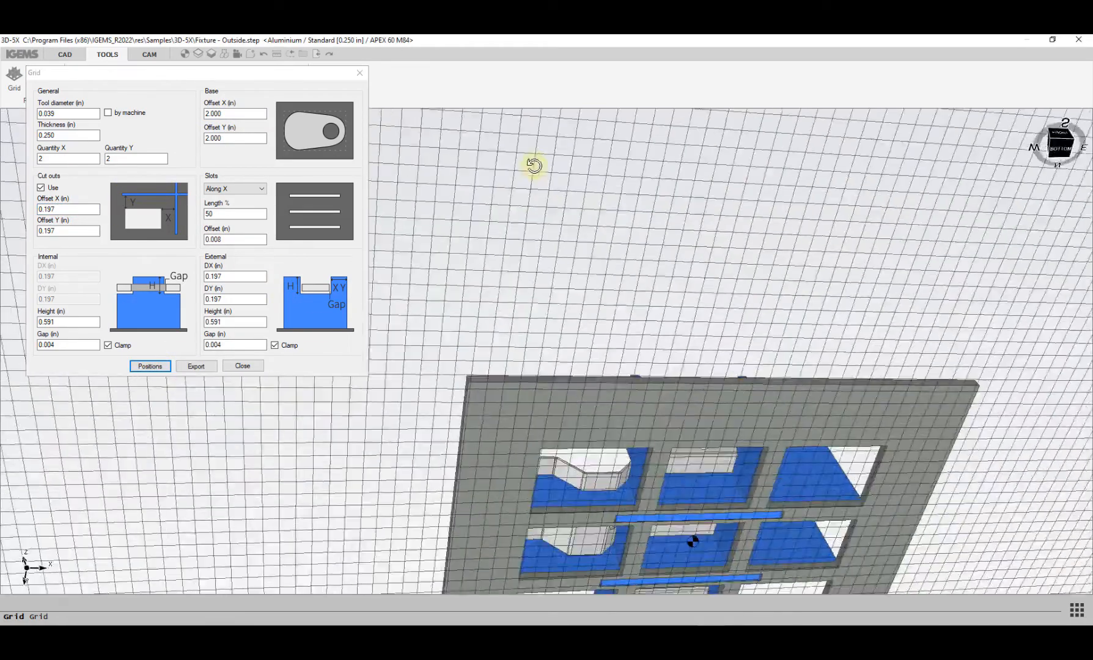
scroll(579, 420, "up", 10)
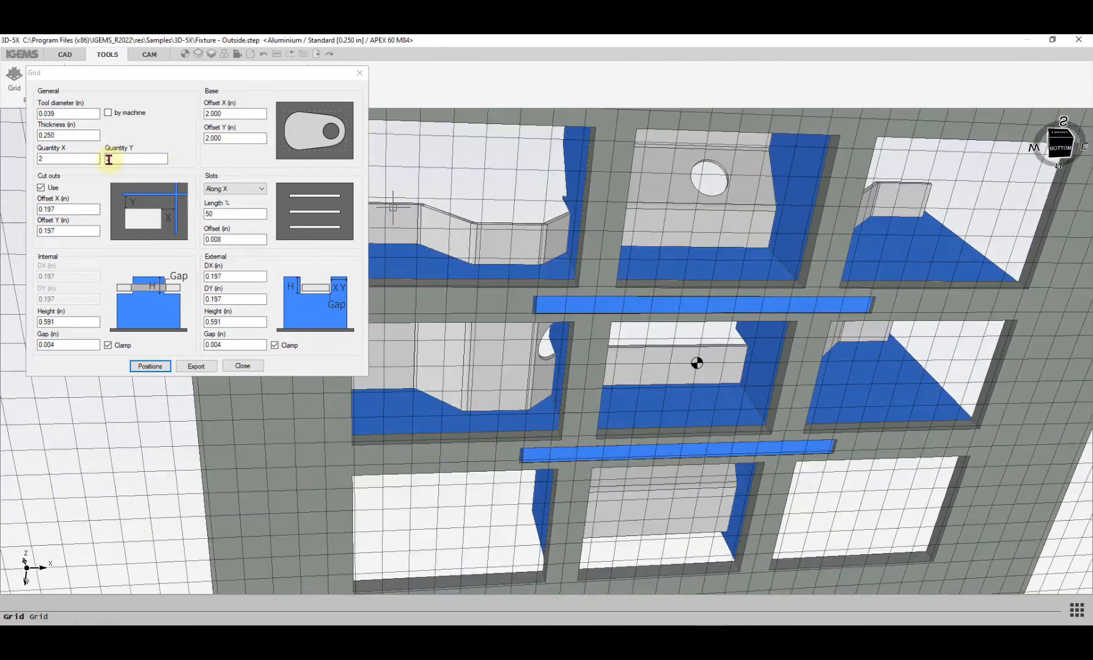
Step: Set the base cut-outs' X and Y offsets to 0.5 in
double_click(64, 210)
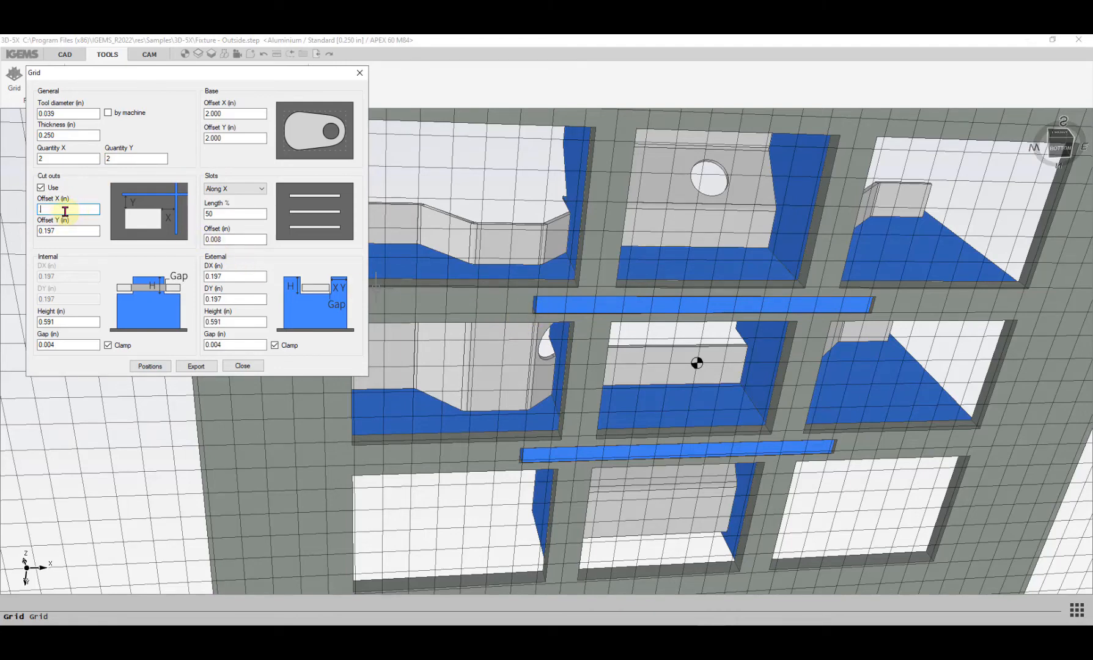
type("5")
left_click(60, 231)
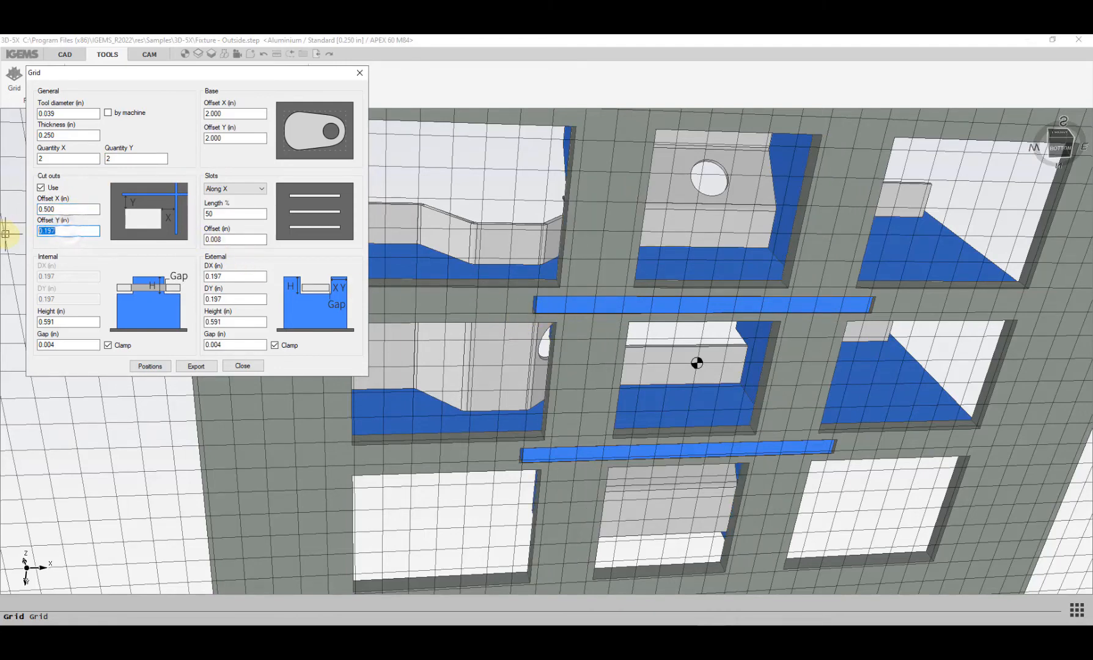
left_click(69, 209)
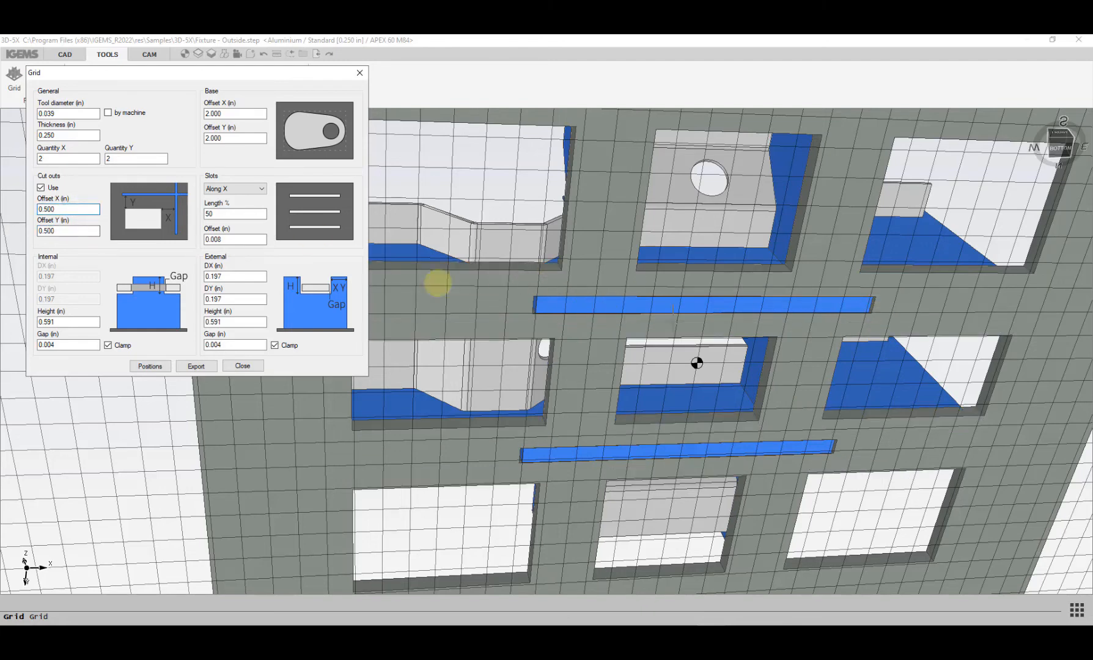
Step: Set the length of the base slots along X to 75 percent
left_click(242, 213)
type("50")
key("Return")
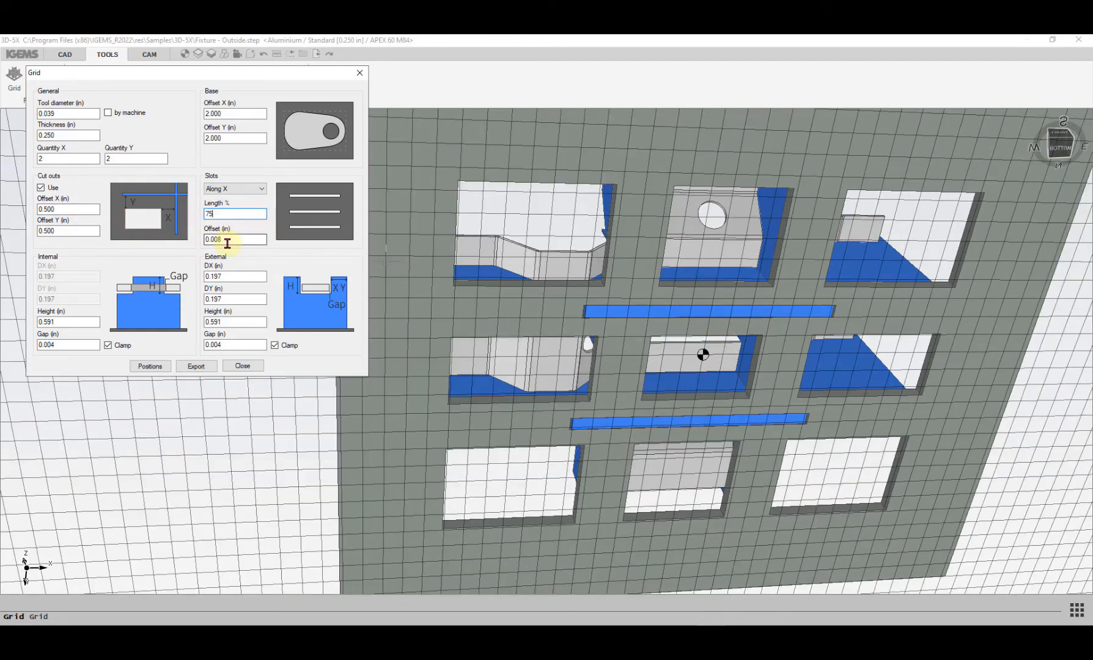
key("Return")
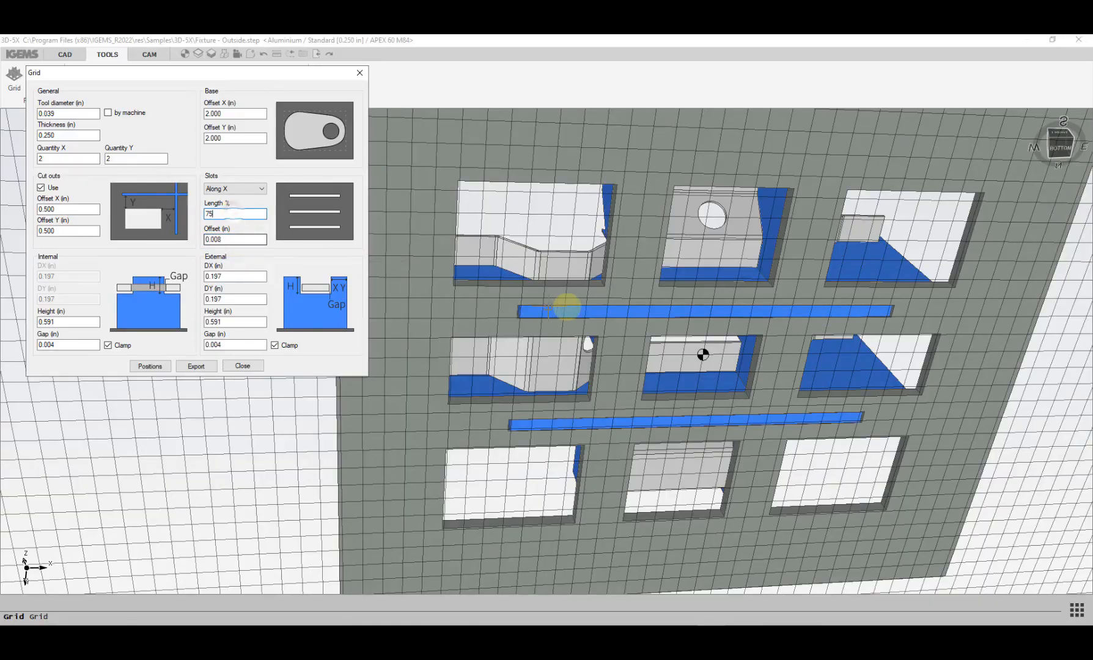
Step: Turn off both the internal and the external clamp and inspect the ribs under the sheet part
middle_click_drag(566, 305, 428, 341)
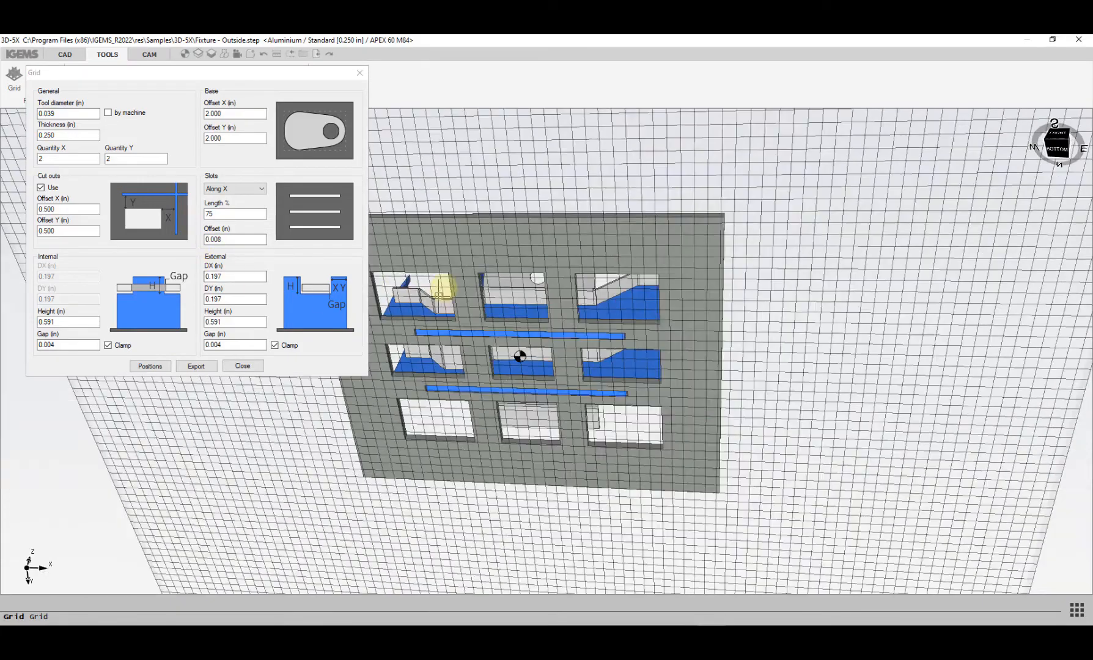
middle_click_drag(447, 286, 375, 362)
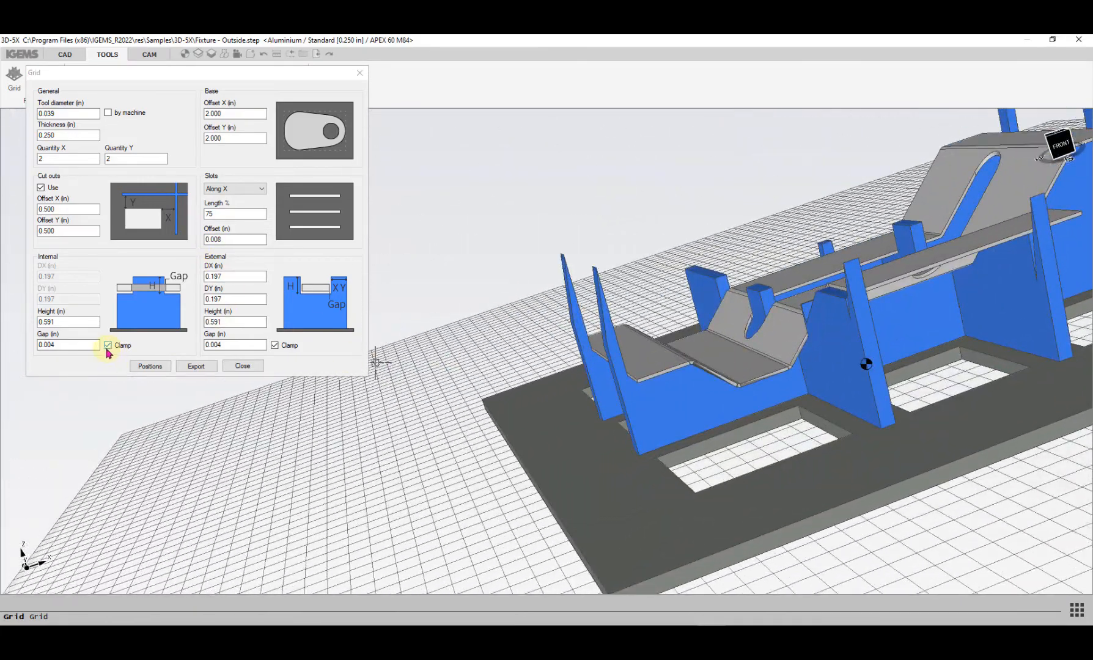
left_click(108, 346)
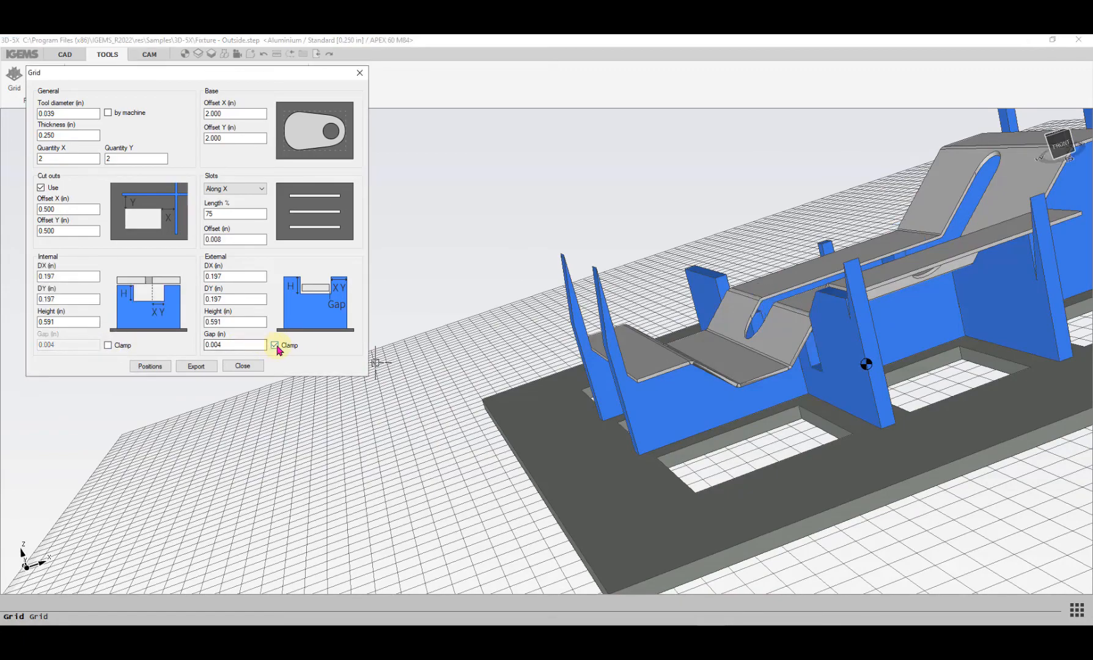
left_click(275, 345)
middle_click_drag(688, 292, 585, 341)
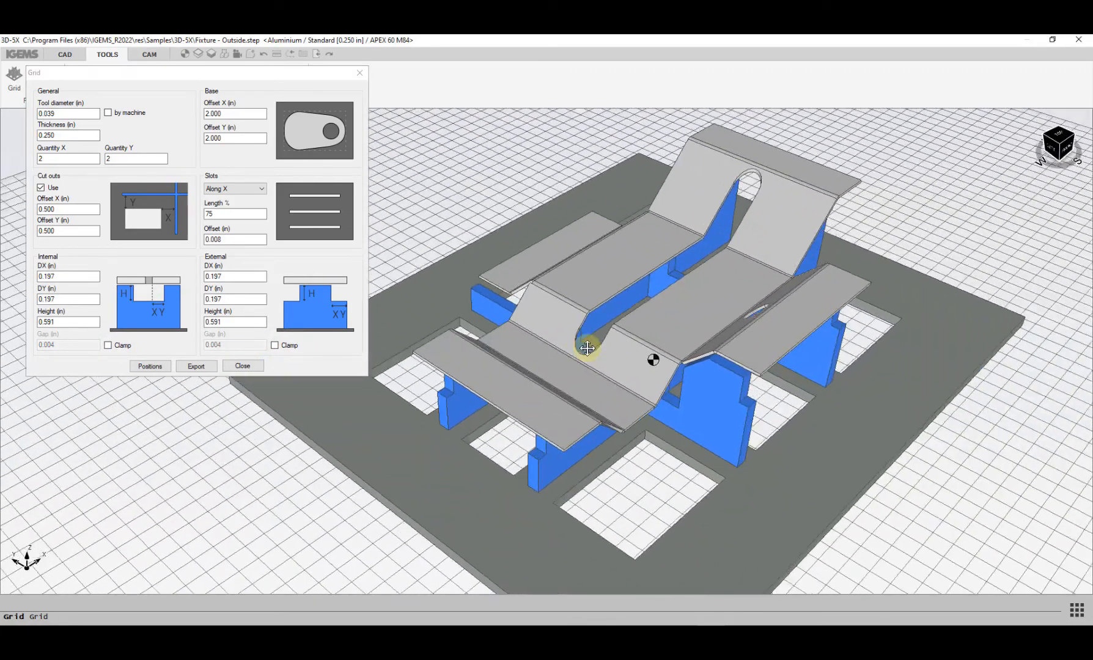
scroll(737, 367, "up", 3)
scroll(738, 366, "down", 3)
middle_click_drag(785, 376, 399, 313)
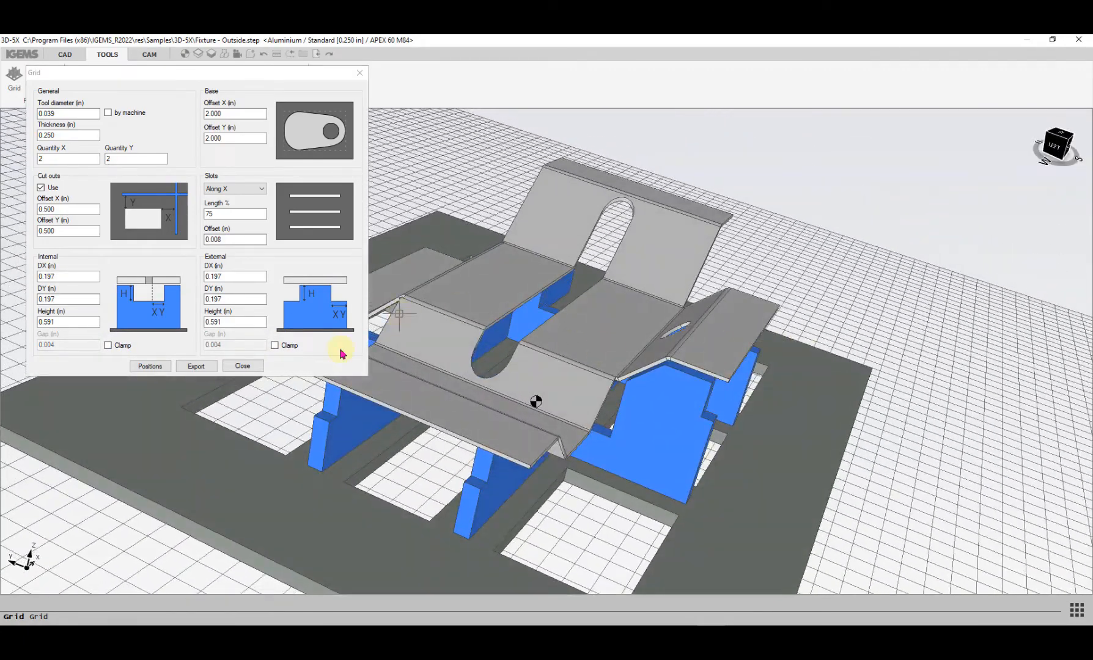
Step: Re-enable the external clamp, and try the internal clamp on before leaving it off
left_click(275, 346)
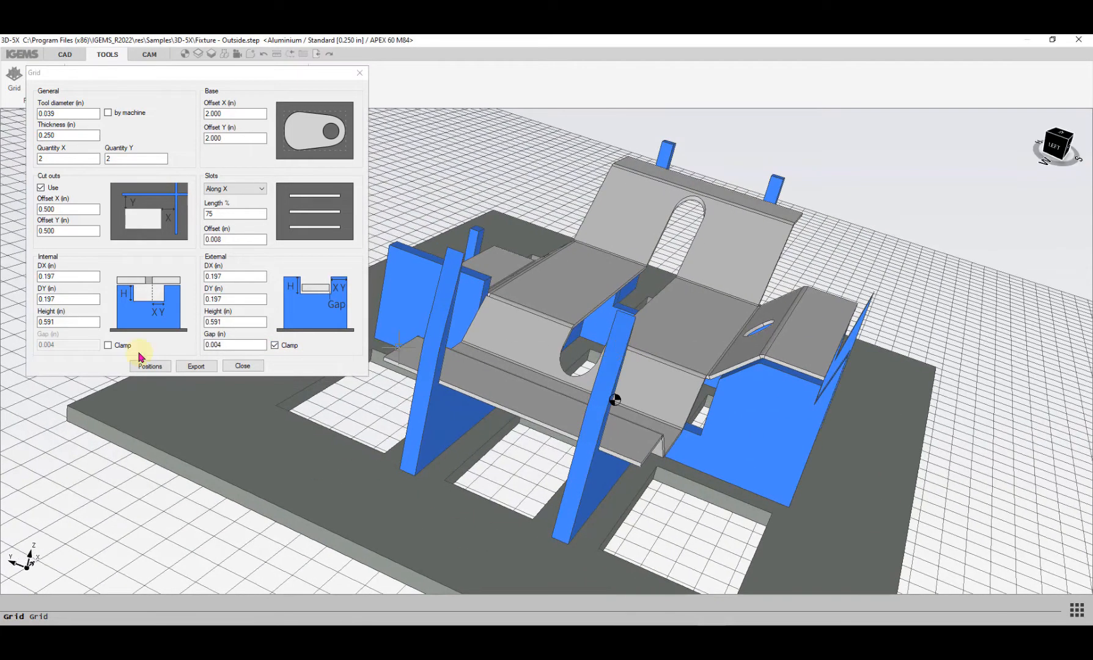
left_click(108, 345)
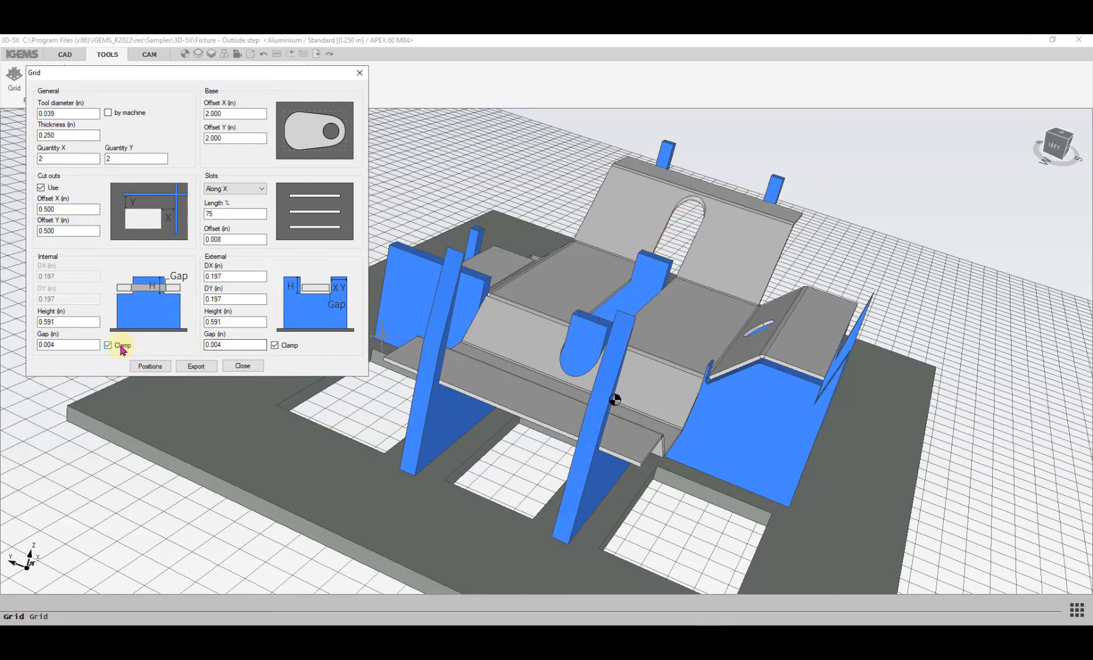
left_click(108, 346)
middle_click_drag(788, 333, 717, 322)
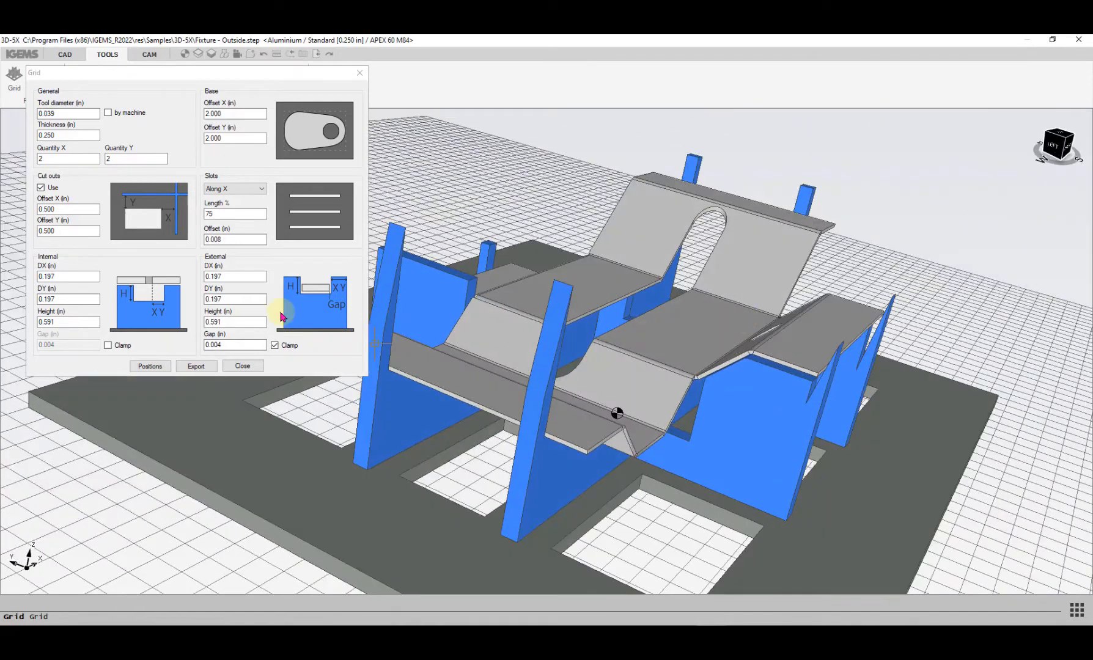
Step: Set the external clamp's DX and DY to 0 so the ribs do not extend past the part's edges
double_click(244, 278)
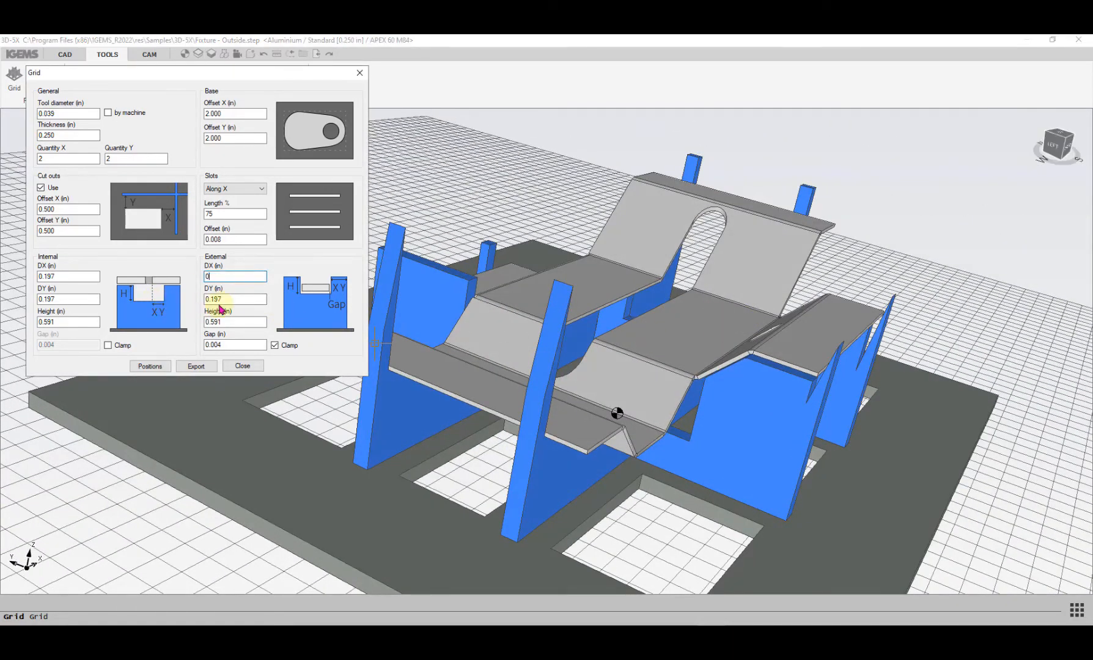
key("Tab")
type("0")
key("Return")
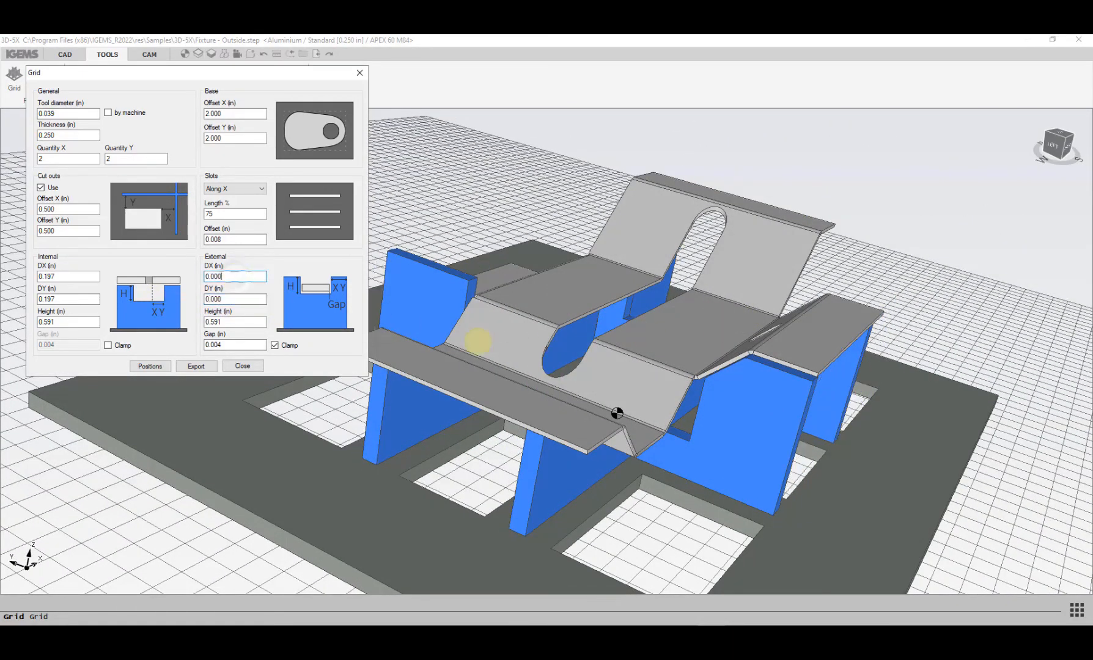
middle_click_drag(477, 341, 609, 379)
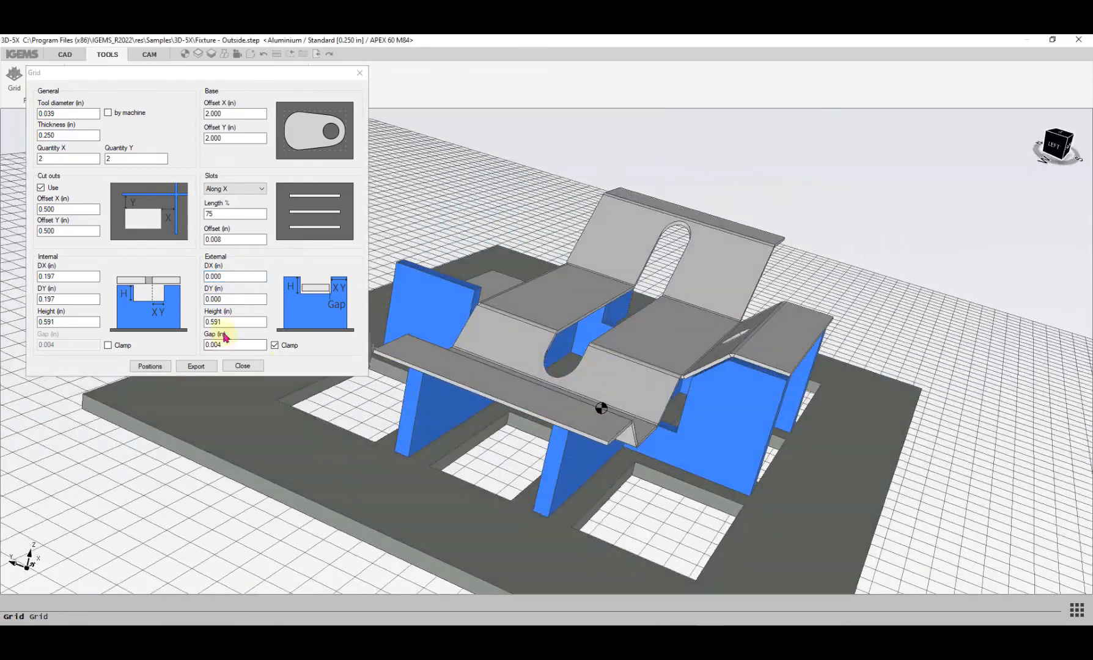
Step: Set the external clamp's height to 0.5 in and check the ribs in the model
double_click(236, 322)
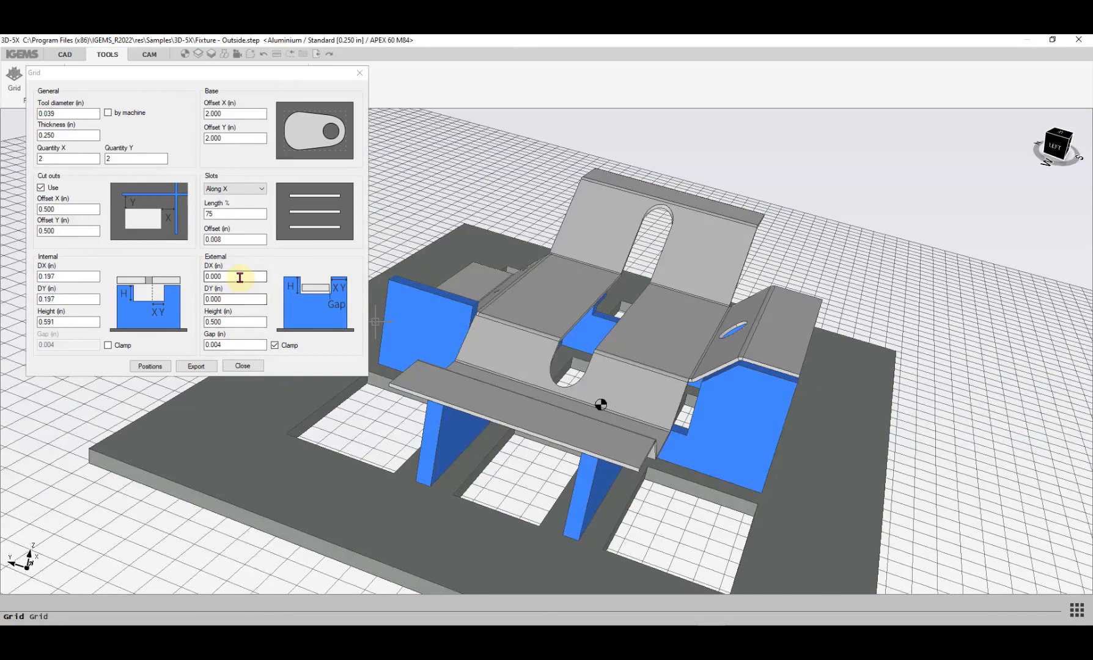
left_click(240, 278)
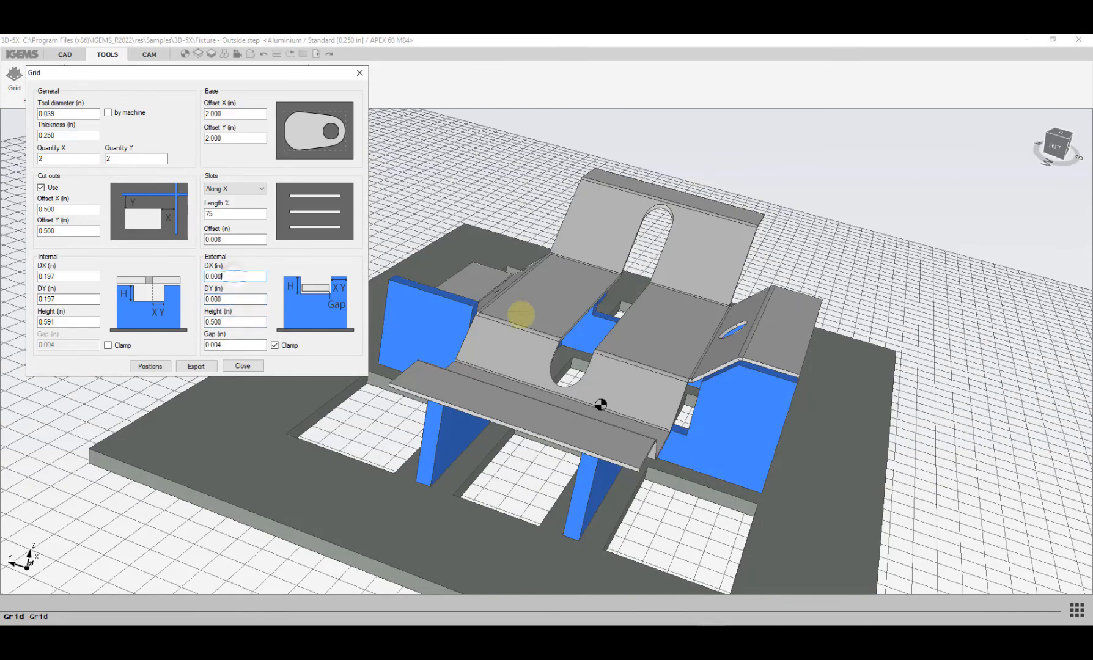
middle_click_drag(521, 313, 481, 323)
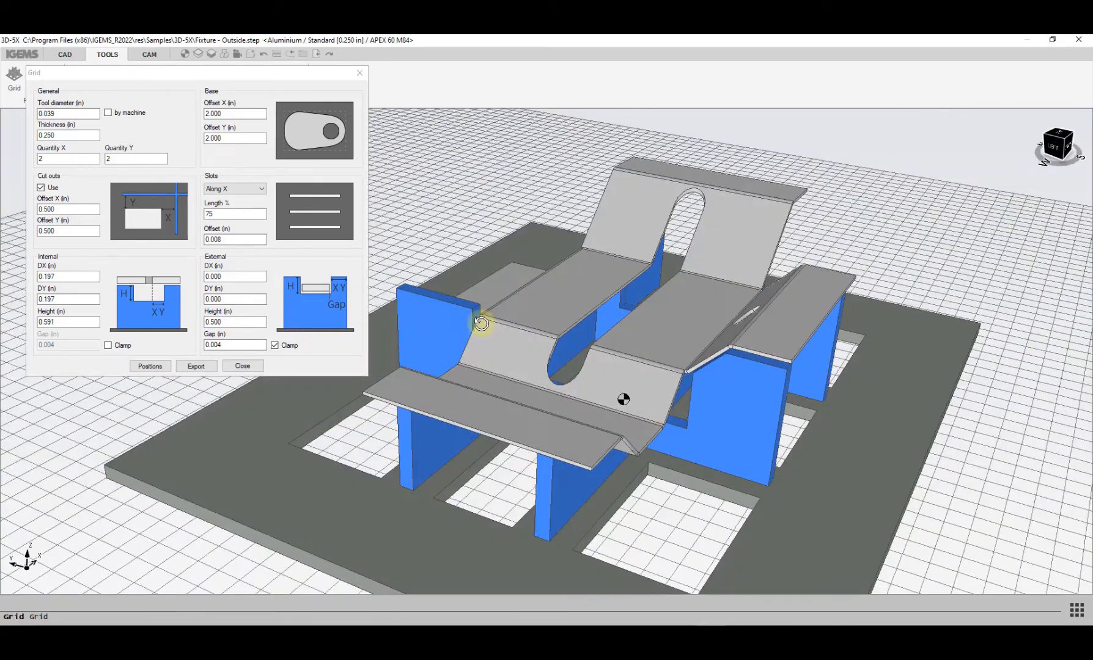
Step: Export the grid fixture's base and X and Y ribs as flat contours to the 2D drawing and view them there
left_click(195, 366)
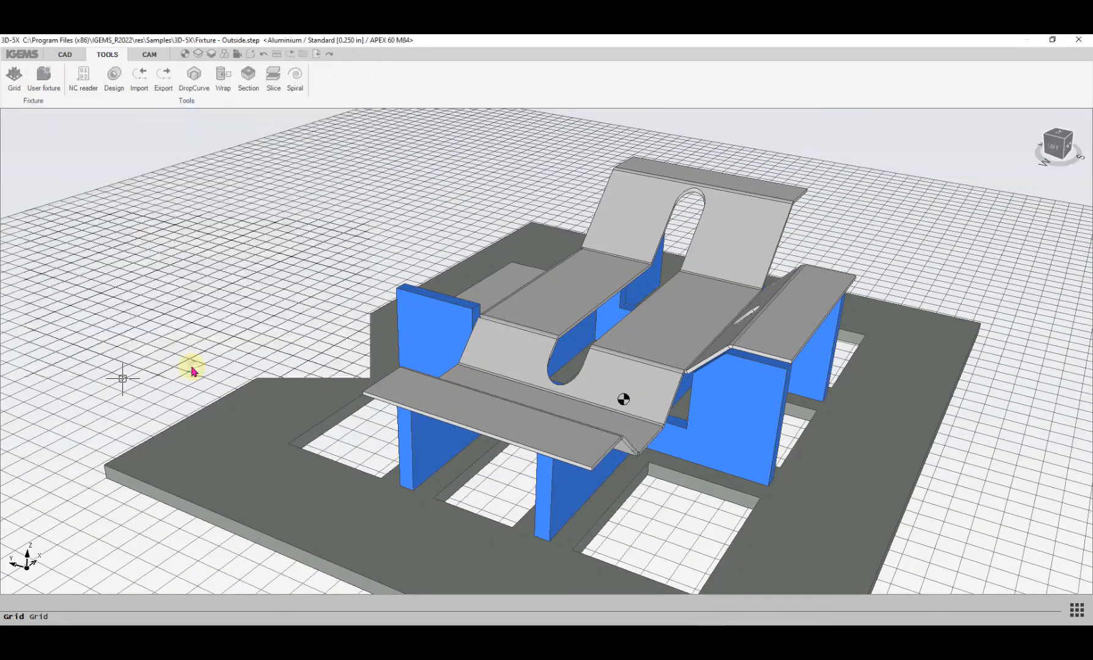
scroll(269, 356, "down", 5)
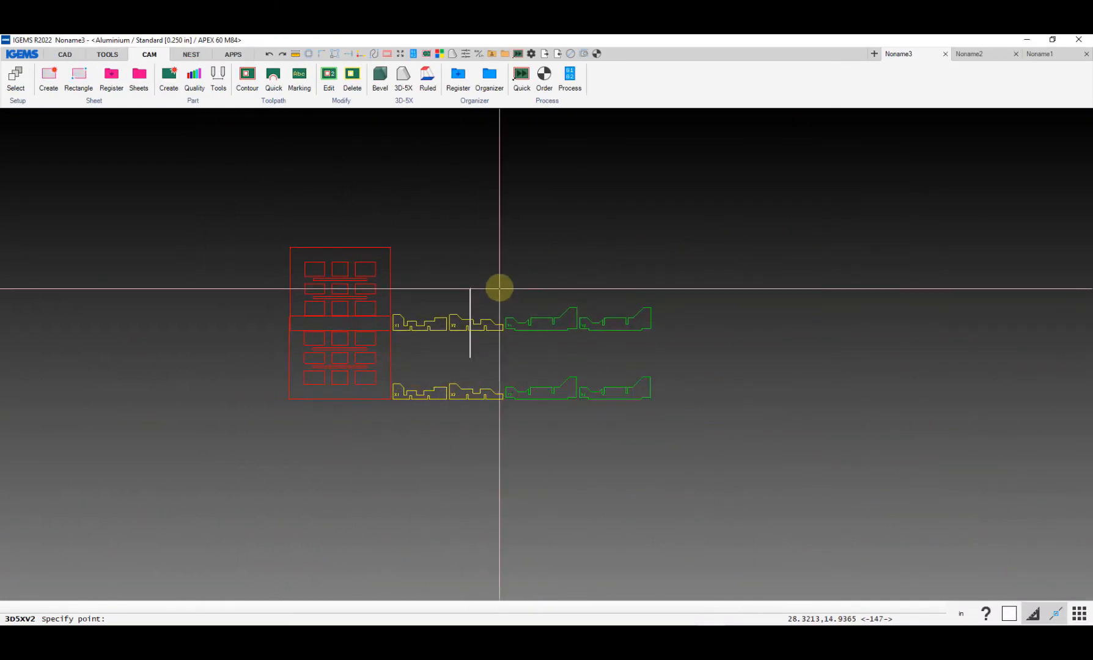
scroll(500, 290, "up", 5)
middle_click_drag(589, 247, 651, 222)
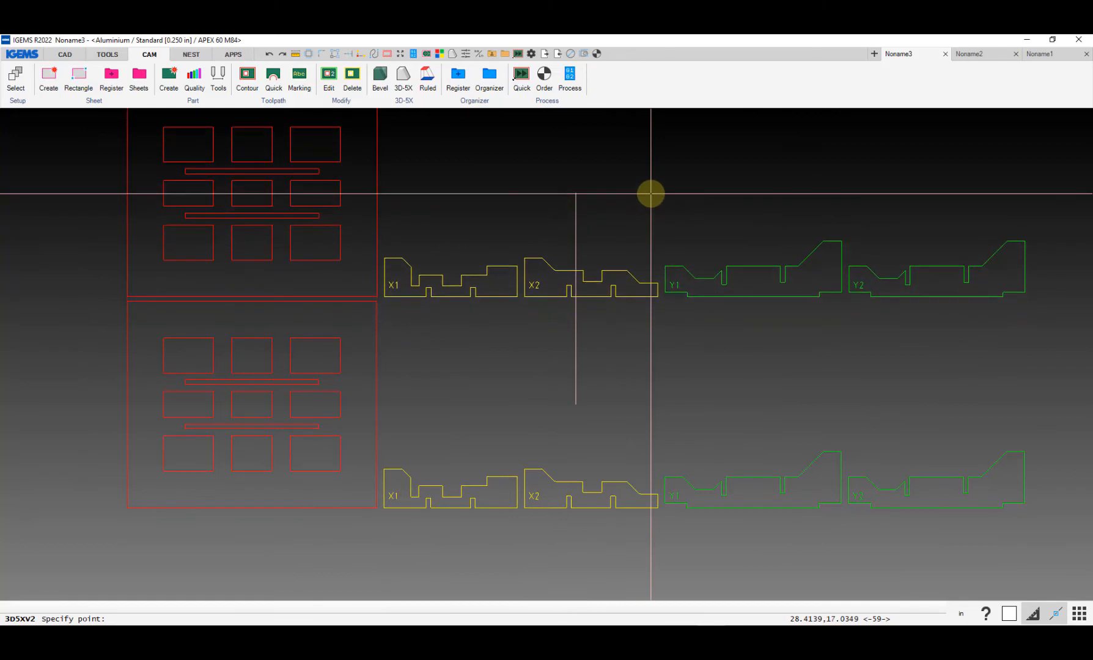
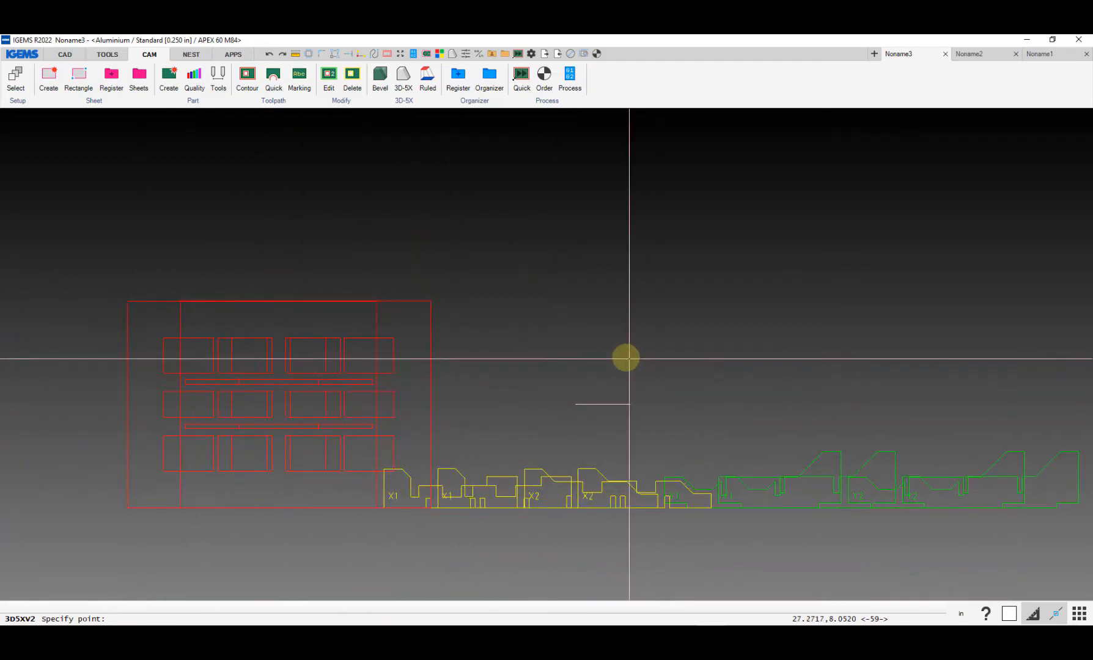
scroll(564, 349, "down", 3)
scroll(449, 407, "down", 2)
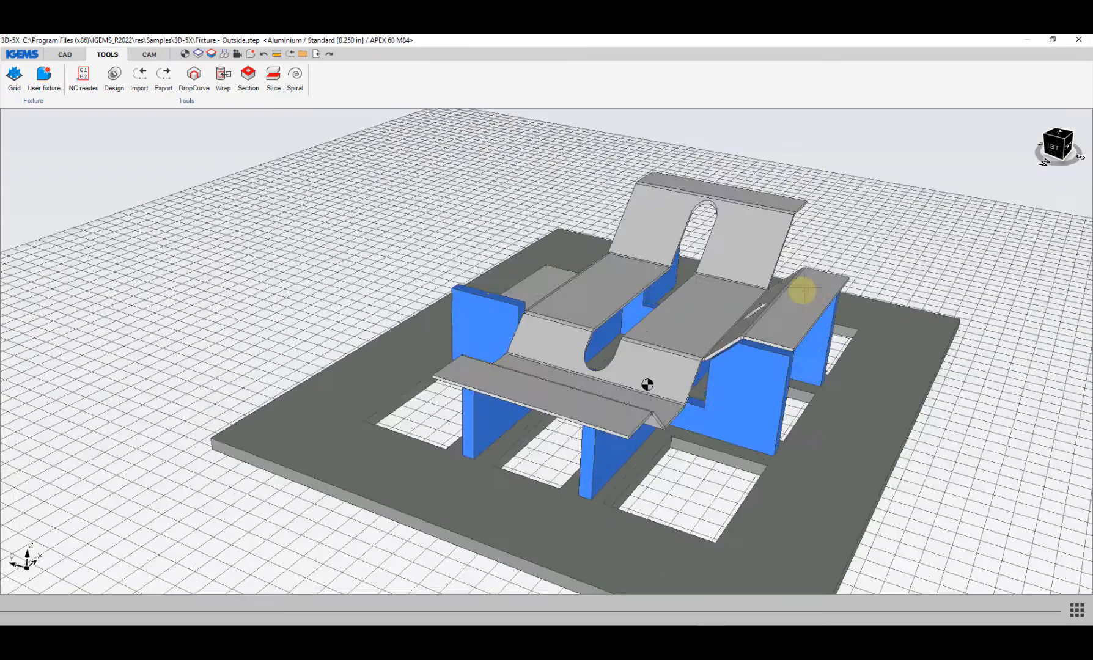
Step: Examine how the sheet part sits on the grid fixture from above and from the front
scroll(789, 294, "down", 3)
middle_click_drag(741, 293, 625, 321)
scroll(564, 357, "up", 2)
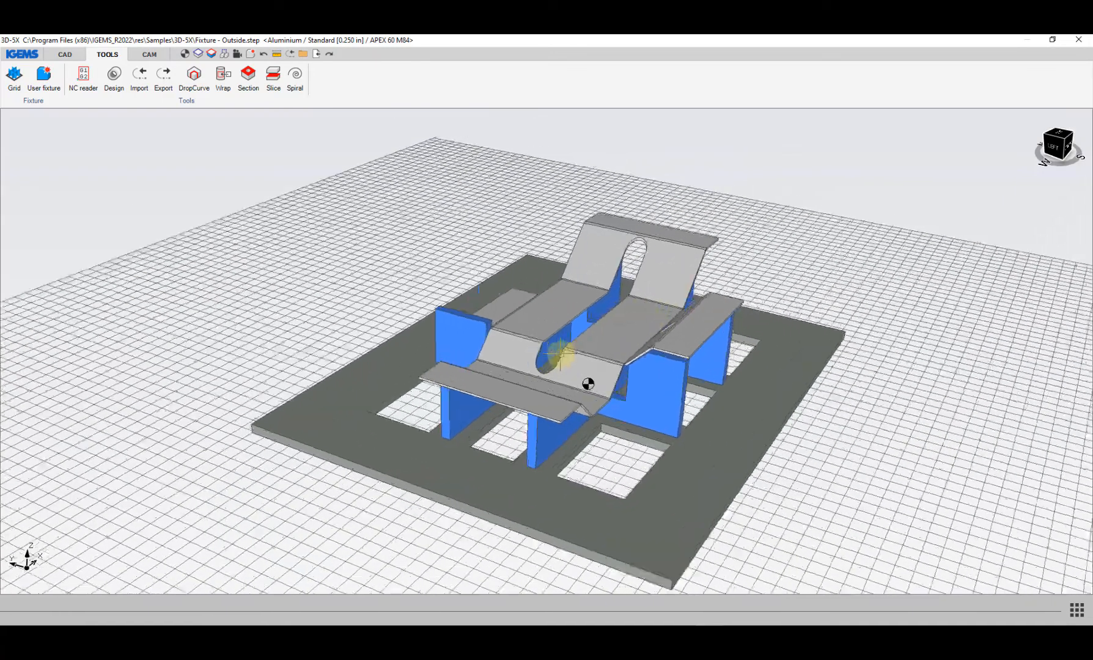
scroll(541, 364, "down", 1)
middle_click_drag(539, 364, 636, 436)
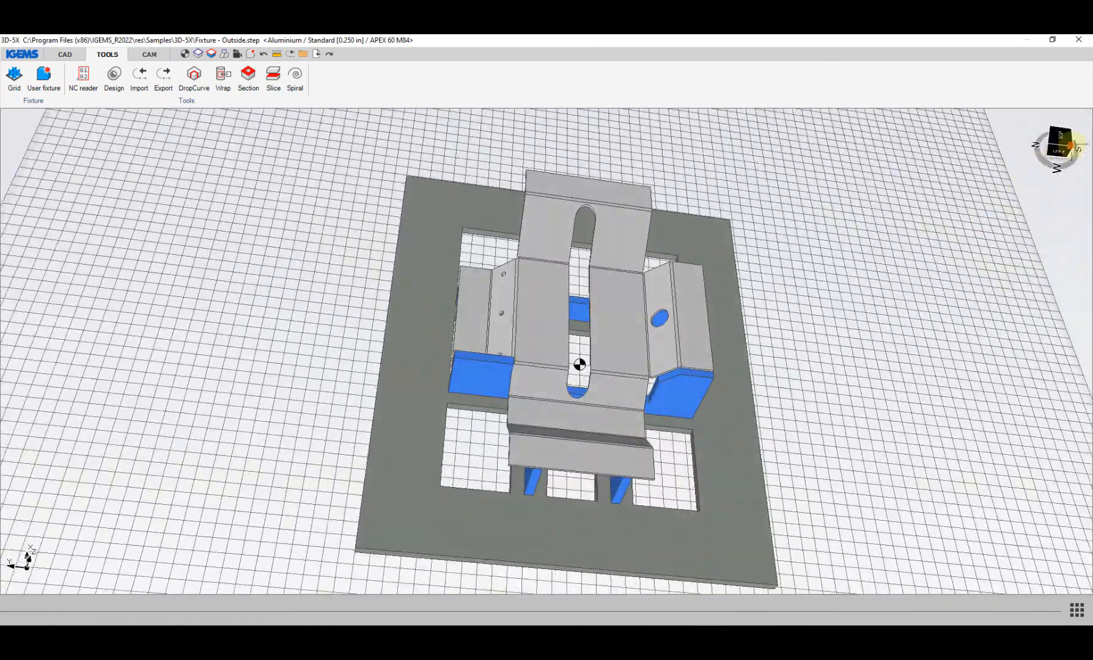
left_click(1062, 137)
middle_click_drag(595, 347, 586, 250)
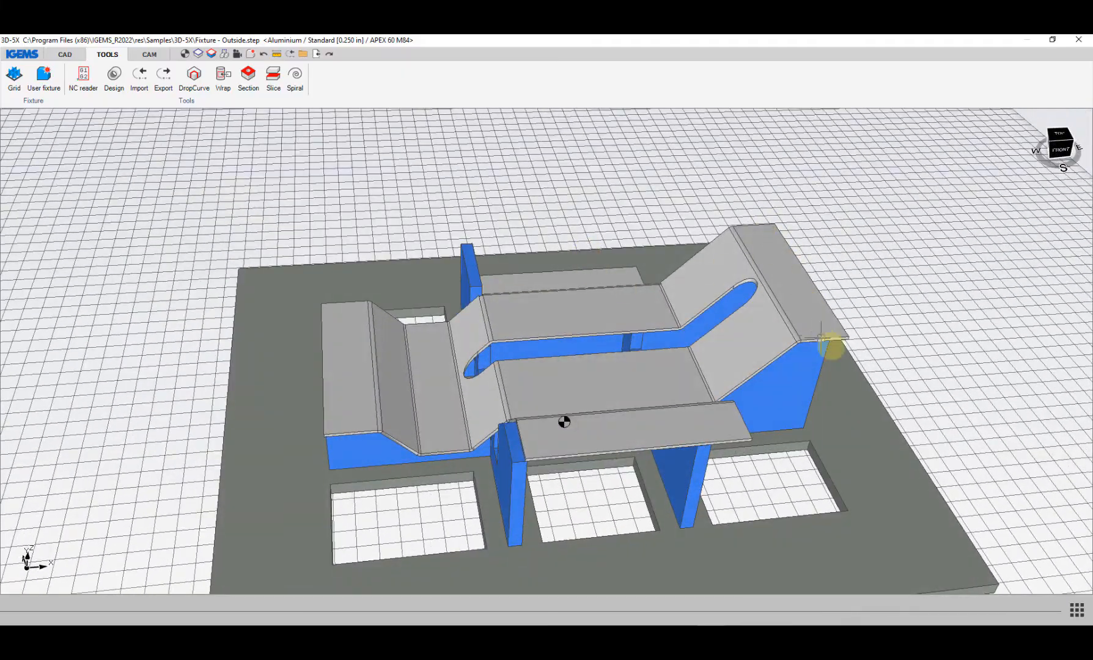
Step: Set the part's zero point at the back-left corner of the fixture base plate's upper face
middle_click_drag(831, 348, 521, 416)
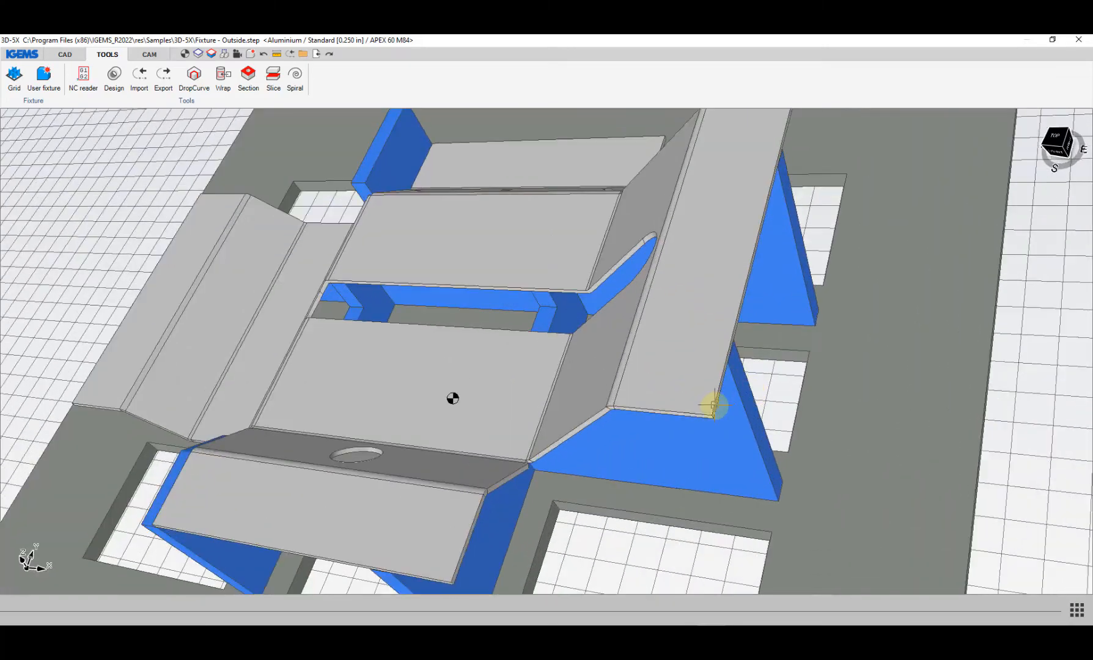
middle_click_drag(714, 405, 682, 393)
scroll(612, 401, "down", 4)
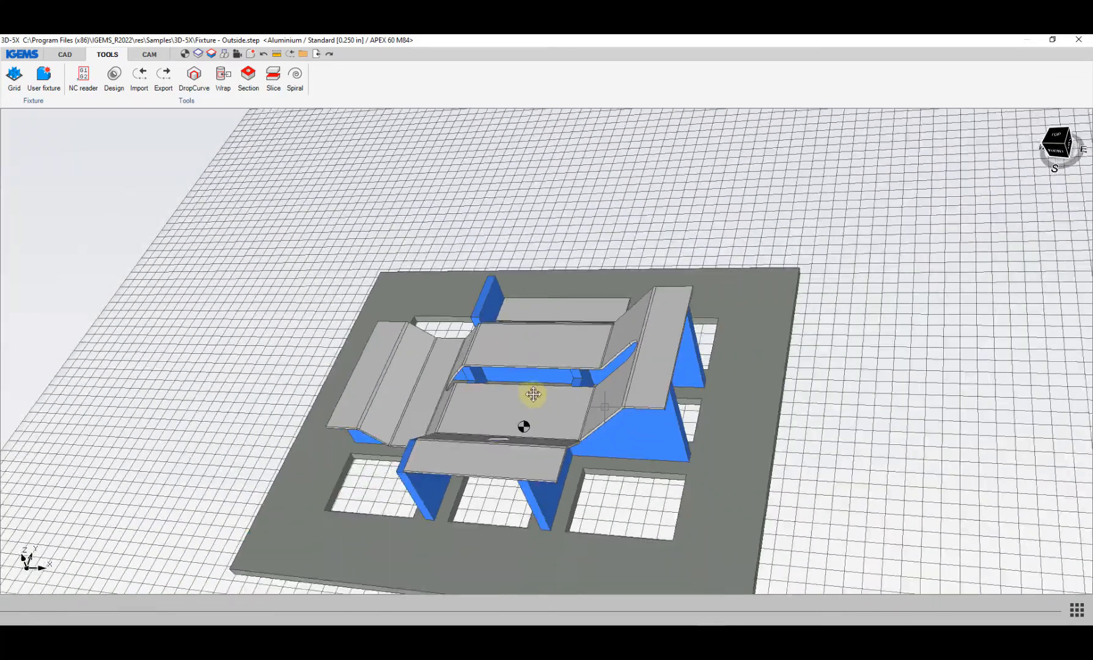
middle_click_drag(399, 291, 466, 316)
scroll(421, 279, "up", 2)
left_click(148, 54)
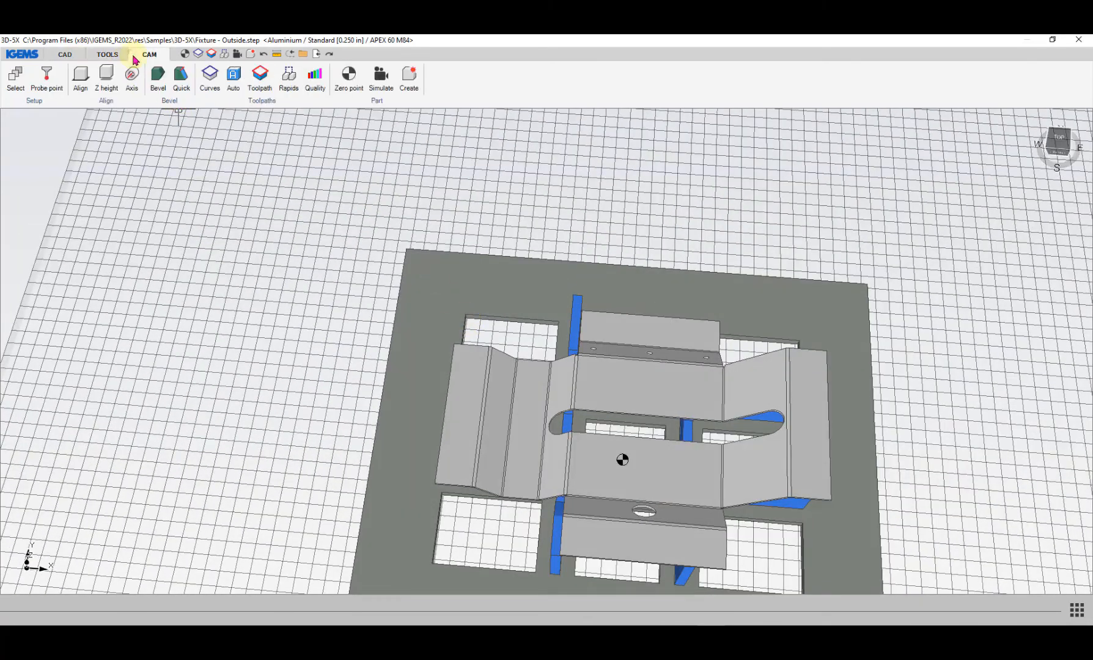
left_click(349, 76)
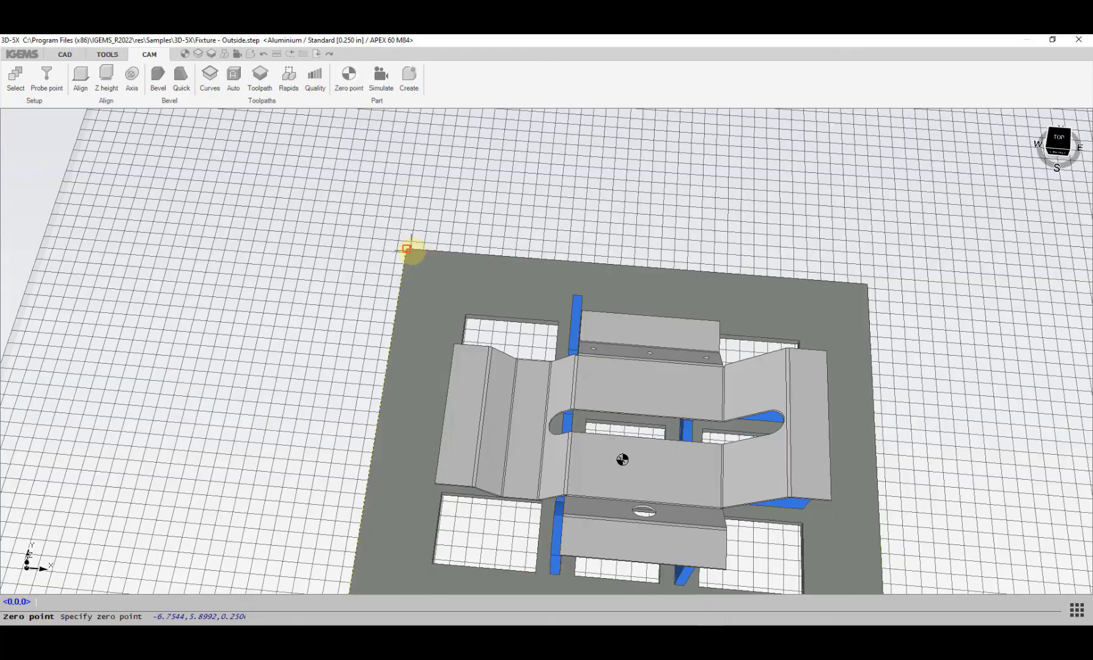
scroll(406, 249, "up", 3)
left_click(408, 247)
scroll(409, 246, "down", 3)
middle_click_drag(456, 257, 202, 323)
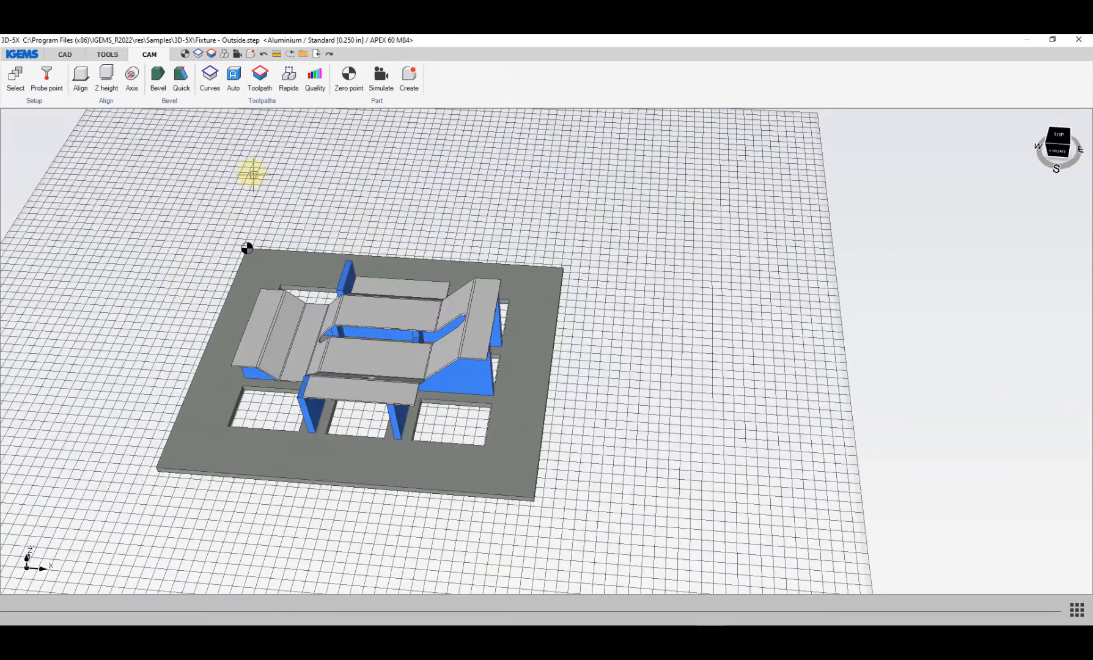
Step: Create a closed curve from the upper edges of the sheet part's long central slot
left_click(210, 78)
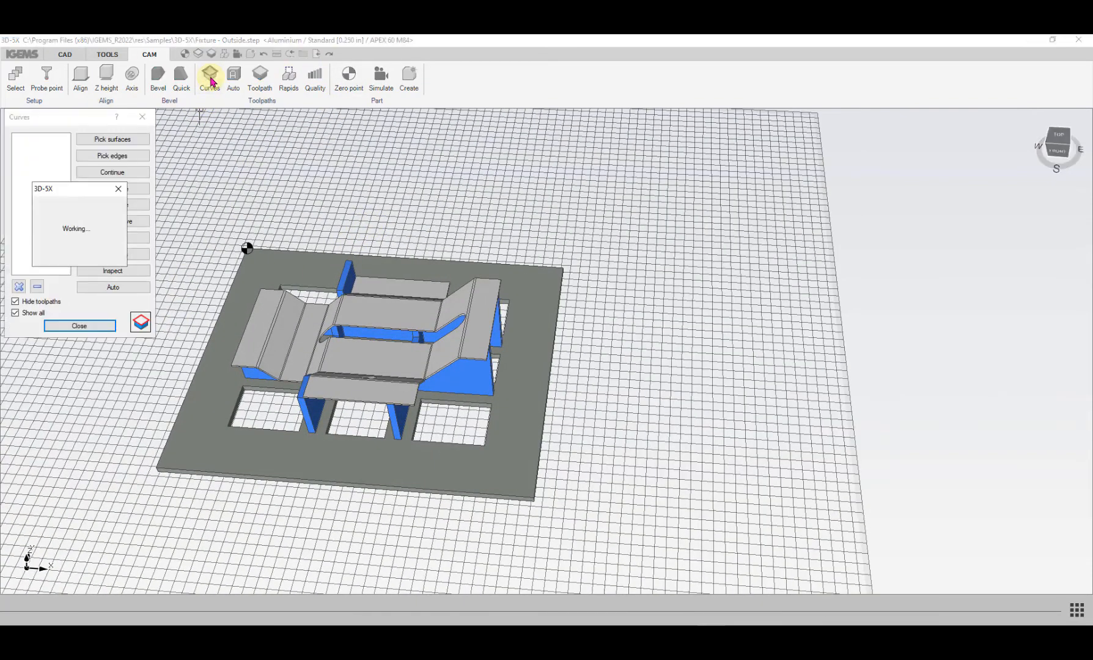
left_click(120, 160)
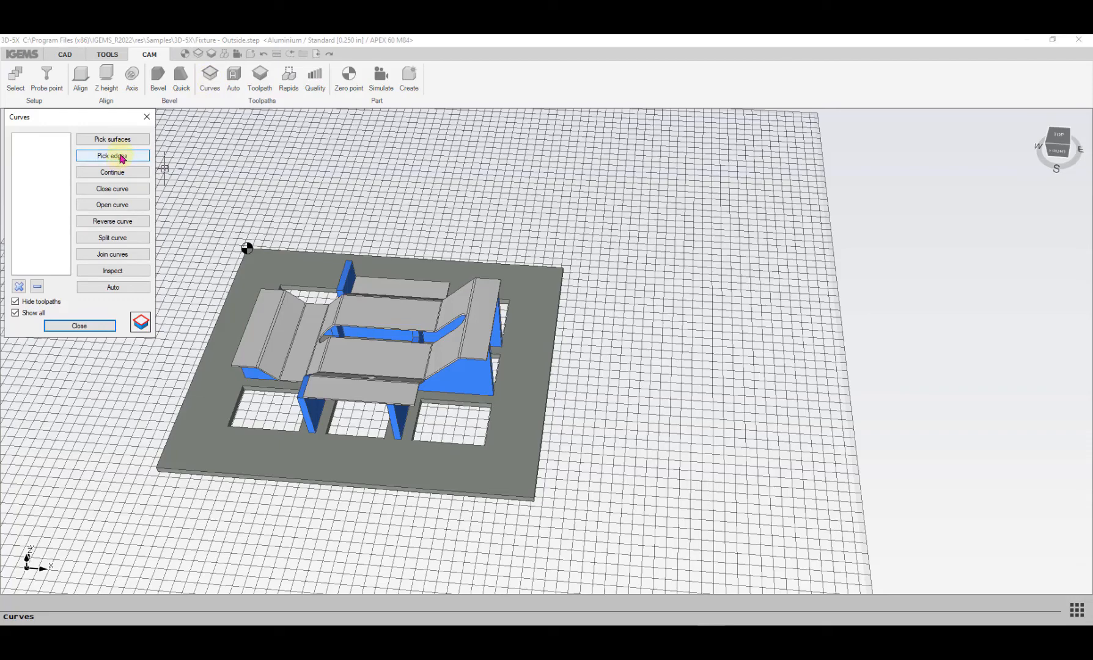
left_click(121, 154)
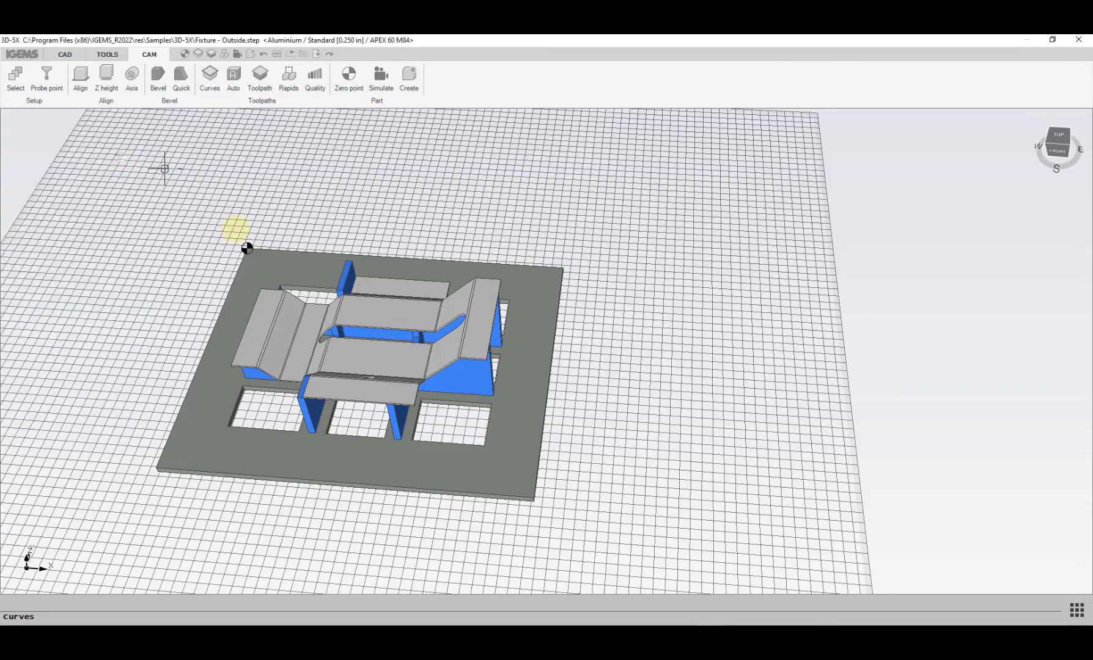
scroll(232, 239, "up", 8)
left_click(311, 340)
left_click(312, 340)
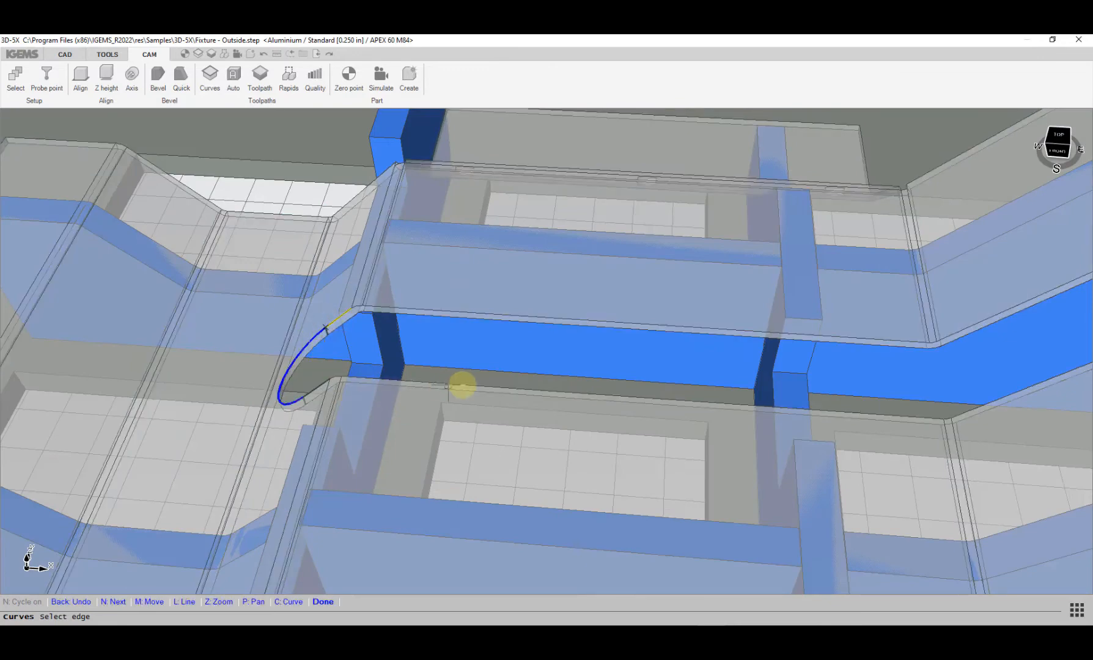
scroll(461, 374, "down", 3)
left_click(463, 295)
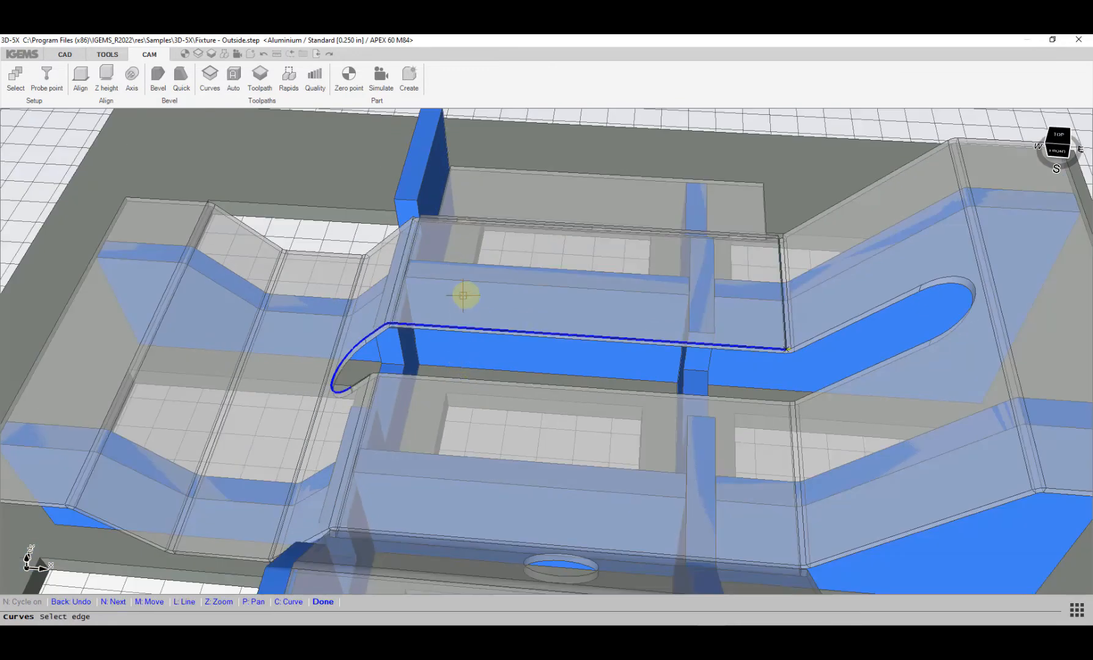
left_click(508, 288)
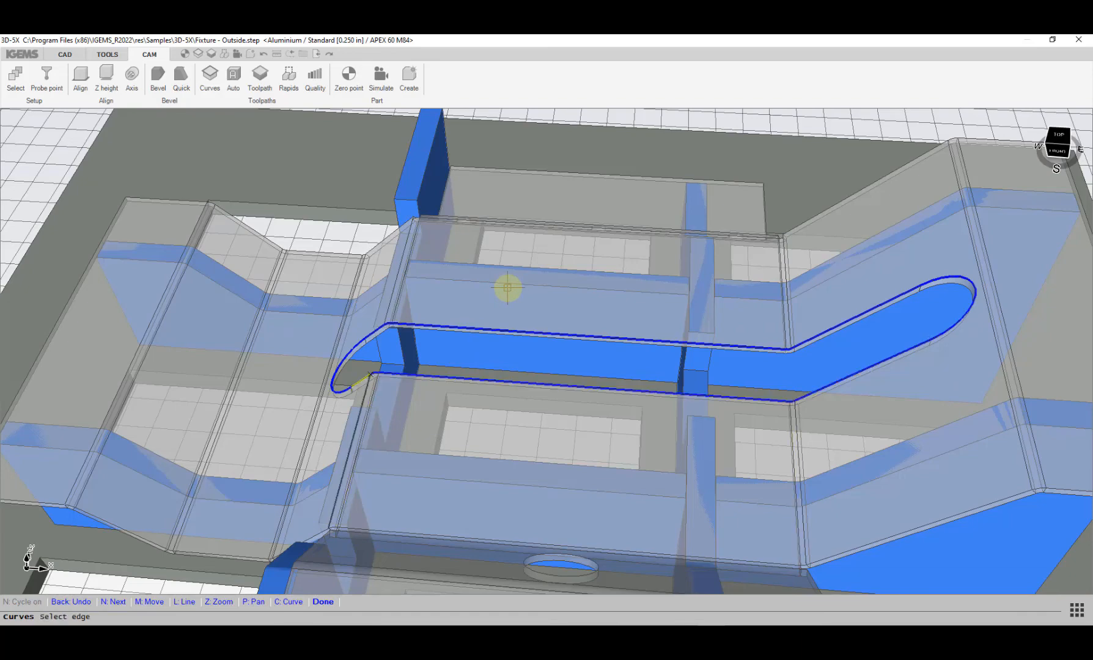
left_click(508, 287)
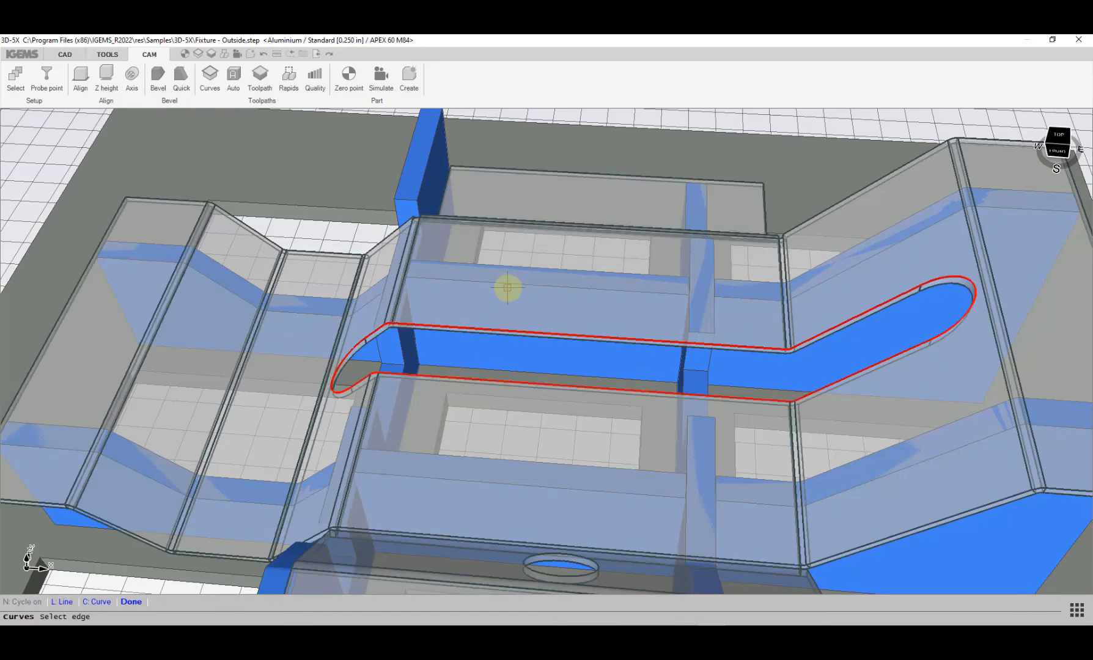
right_click(368, 354)
Step: Start a second curve along the slot's lower edges and take back the wrongly picked edges past the second bend
left_click(112, 156)
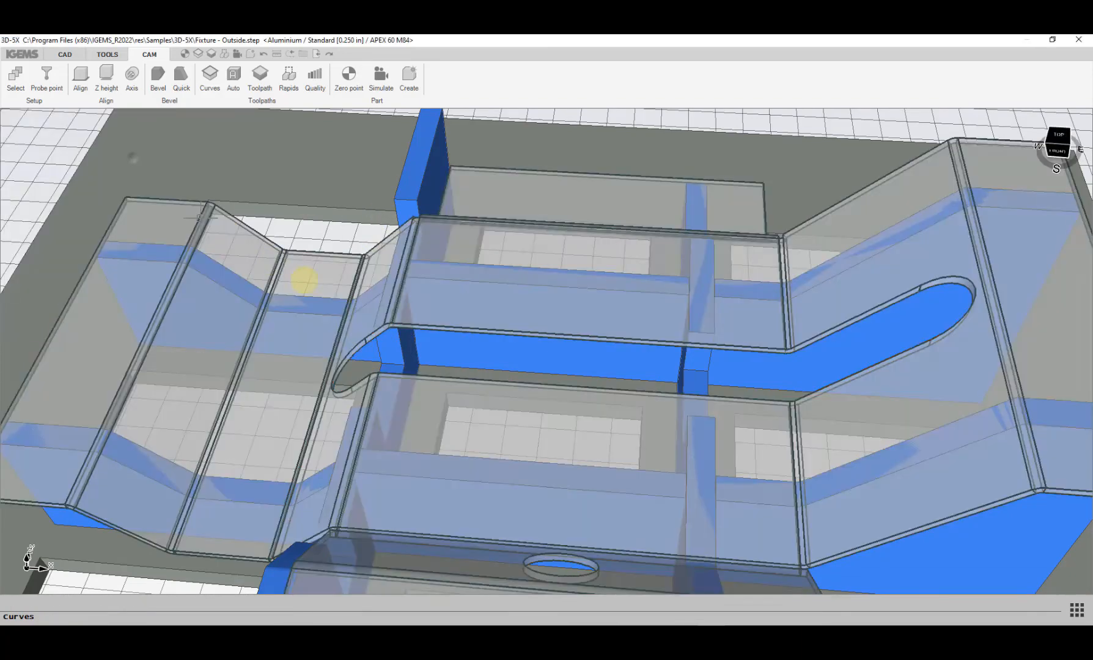
scroll(378, 342, "up", 5)
scroll(377, 327, "down", 5)
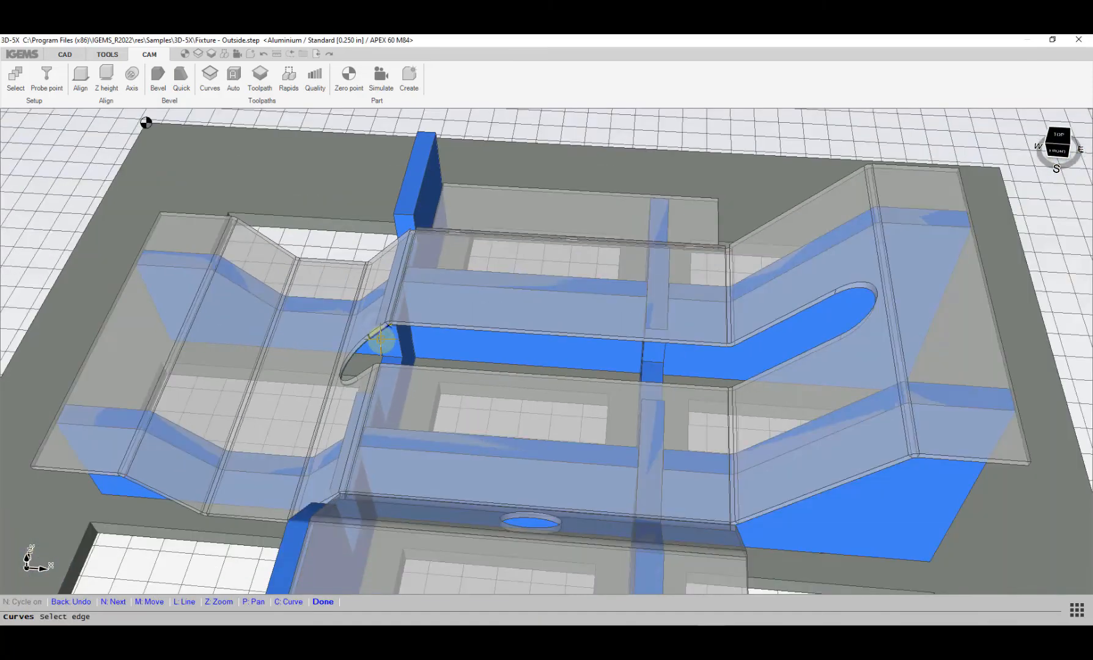
scroll(381, 338, "up", 5)
left_click(444, 334)
scroll(444, 334, "down", 5)
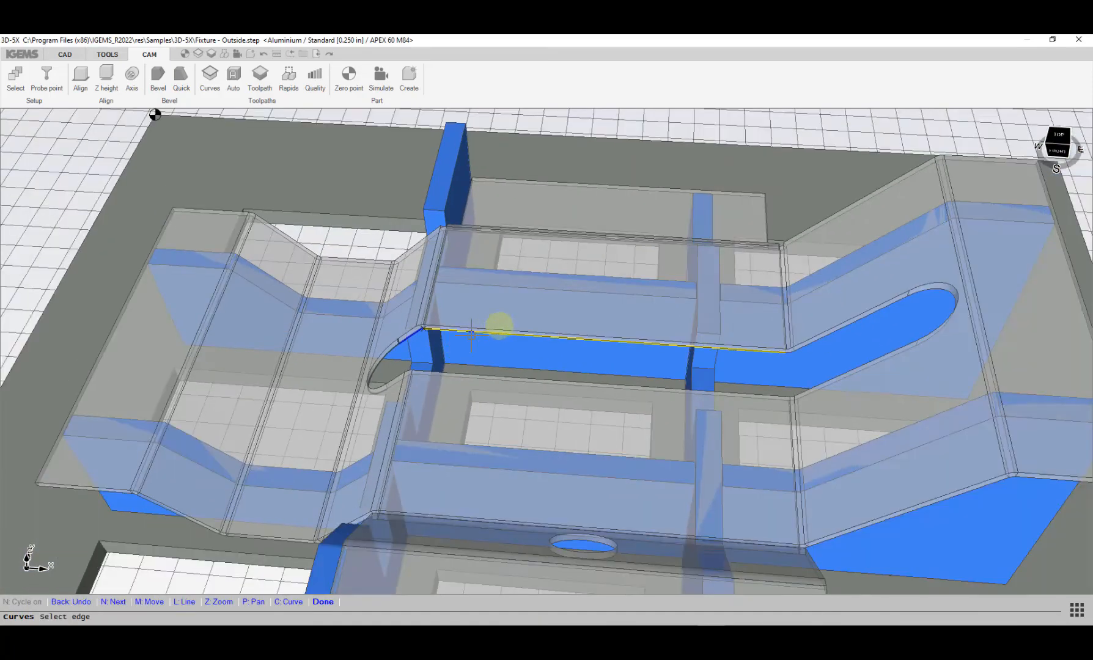
left_click(555, 299)
left_click(555, 298)
left_click(555, 299)
left_click(555, 298)
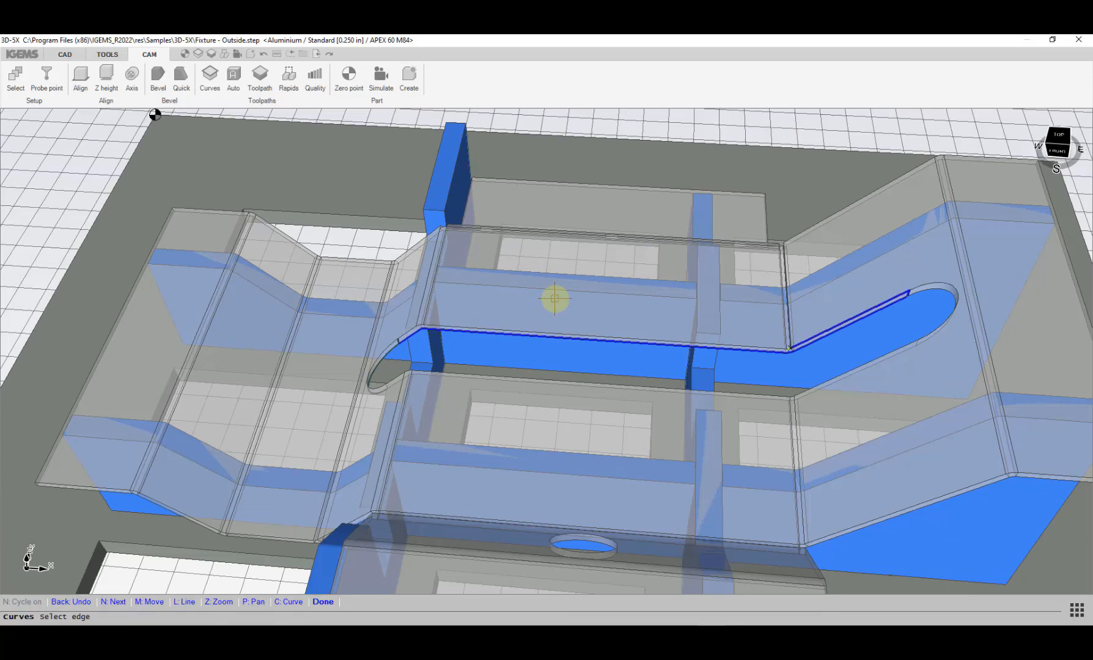
scroll(812, 314, "up", 3)
key("BackSpace")
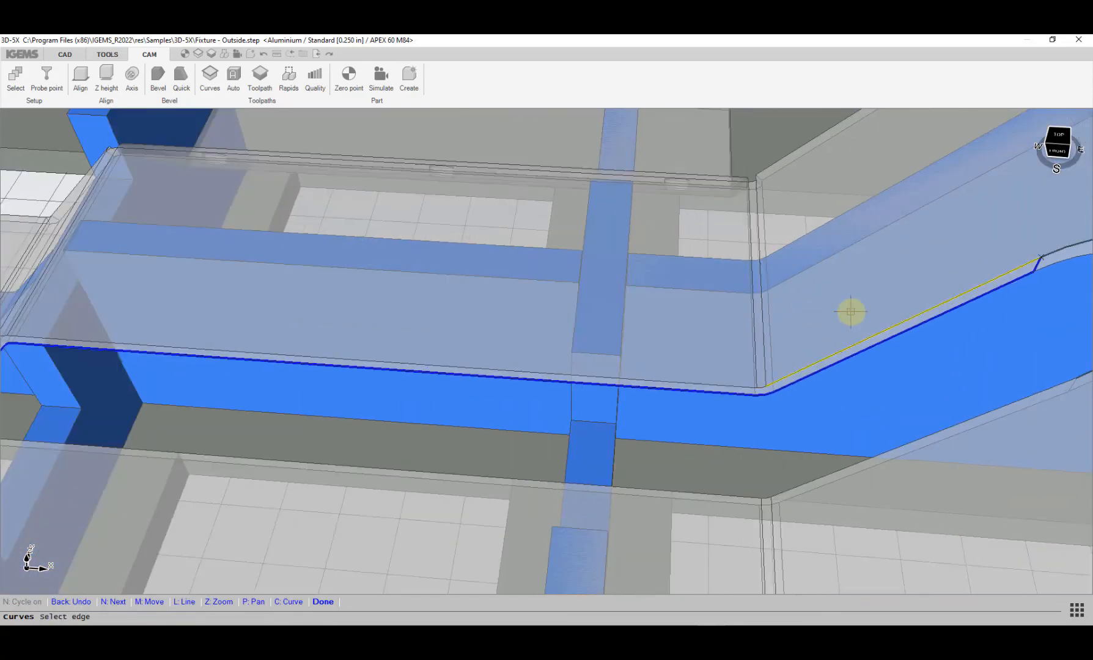
middle_click_drag(851, 313, 593, 305)
key("BackSpace")
key("BackSpace")
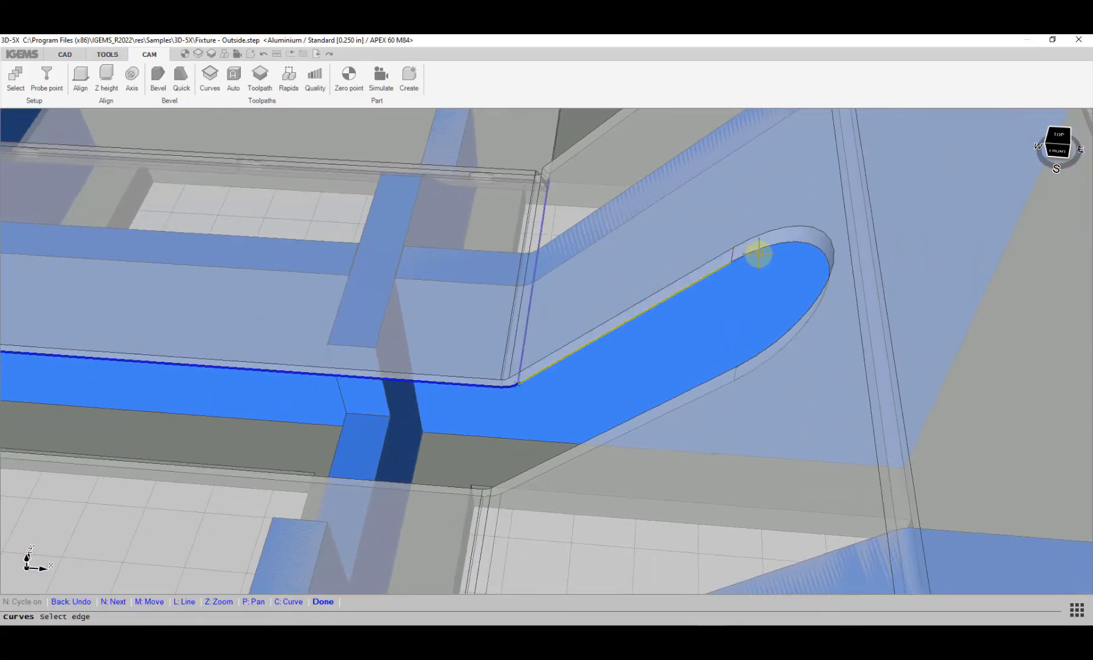
Step: Continue the lower curve around both rounded slot ends until it closes, and finish creating curves
left_click(740, 276)
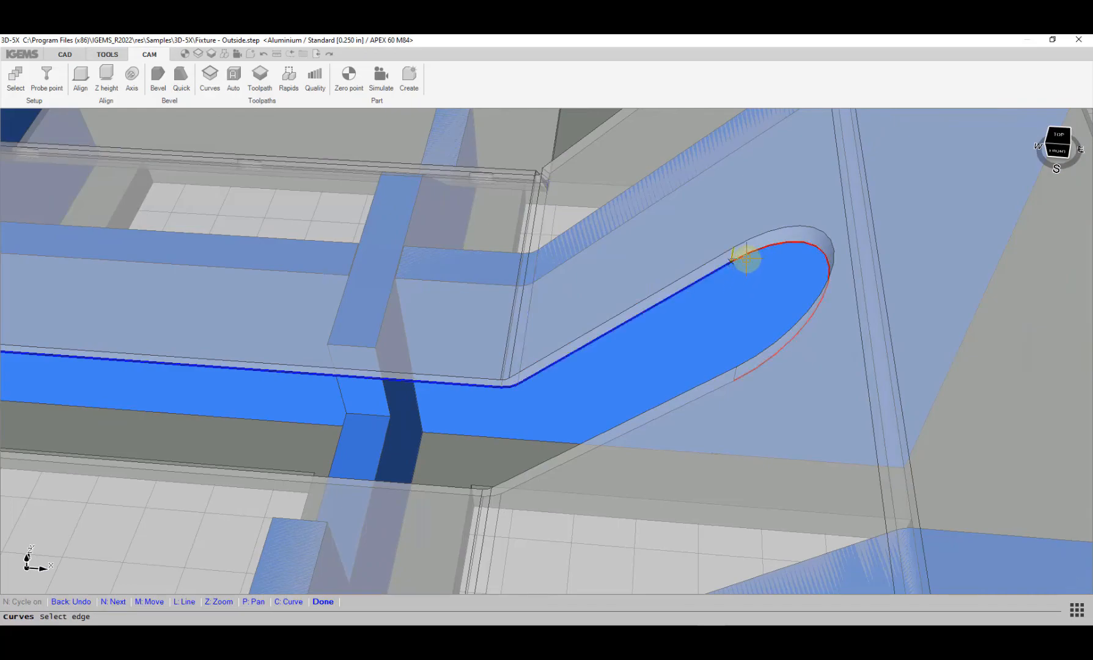
left_click(747, 259)
scroll(737, 299, "down", 3)
left_click(729, 306)
scroll(554, 334, "down", 2)
middle_click_drag(554, 335, 650, 494)
left_click(509, 462)
middle_click_drag(380, 434, 359, 337)
left_click(383, 389)
middle_click_drag(383, 390, 434, 337)
scroll(434, 337, "down", 1)
scroll(434, 350, "up", 4)
scroll(434, 352, "down", 1)
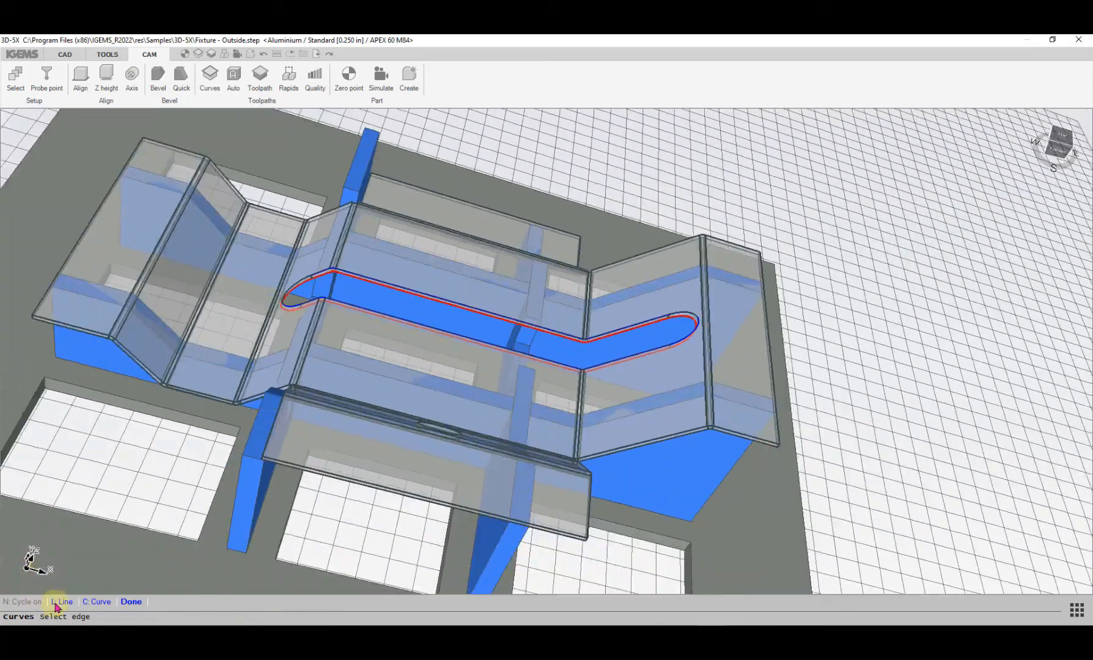
left_click(130, 602)
left_click(79, 326)
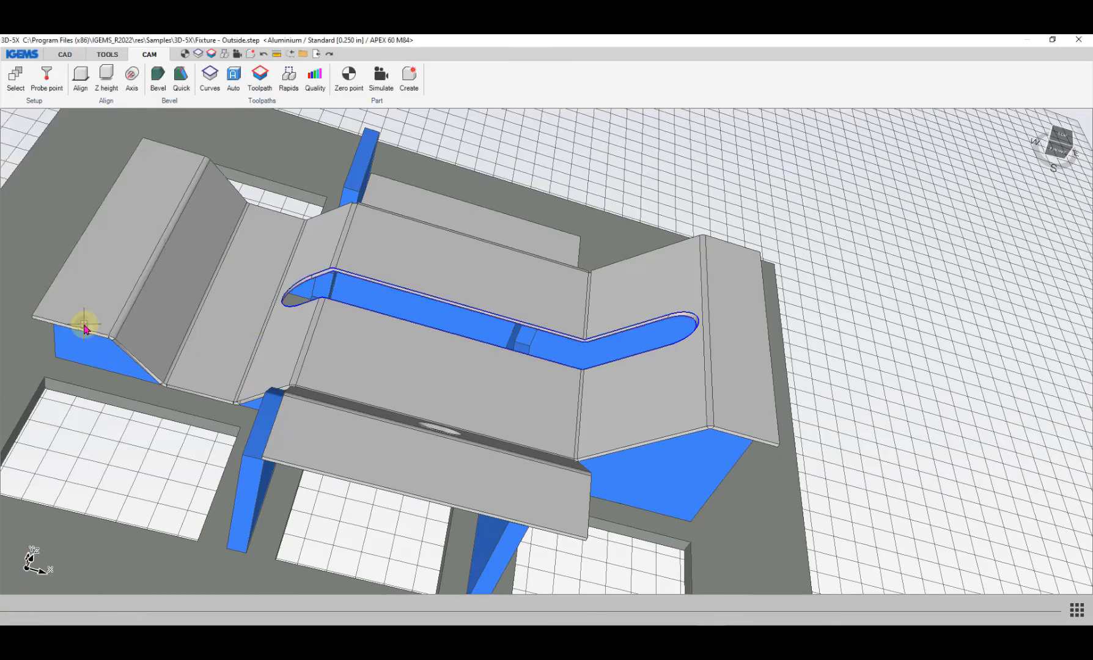
Step: For a new toolpath, set the tool position to Follow and the engagement to Upper - Lower
left_click(261, 75)
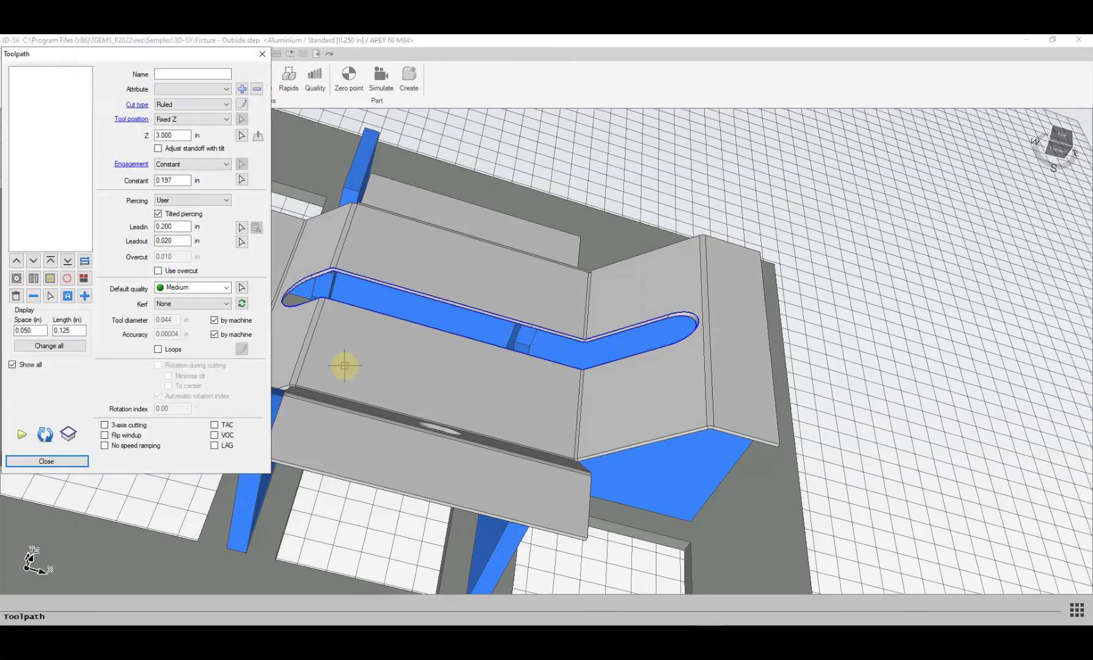
middle_click_drag(287, 190, 423, 263)
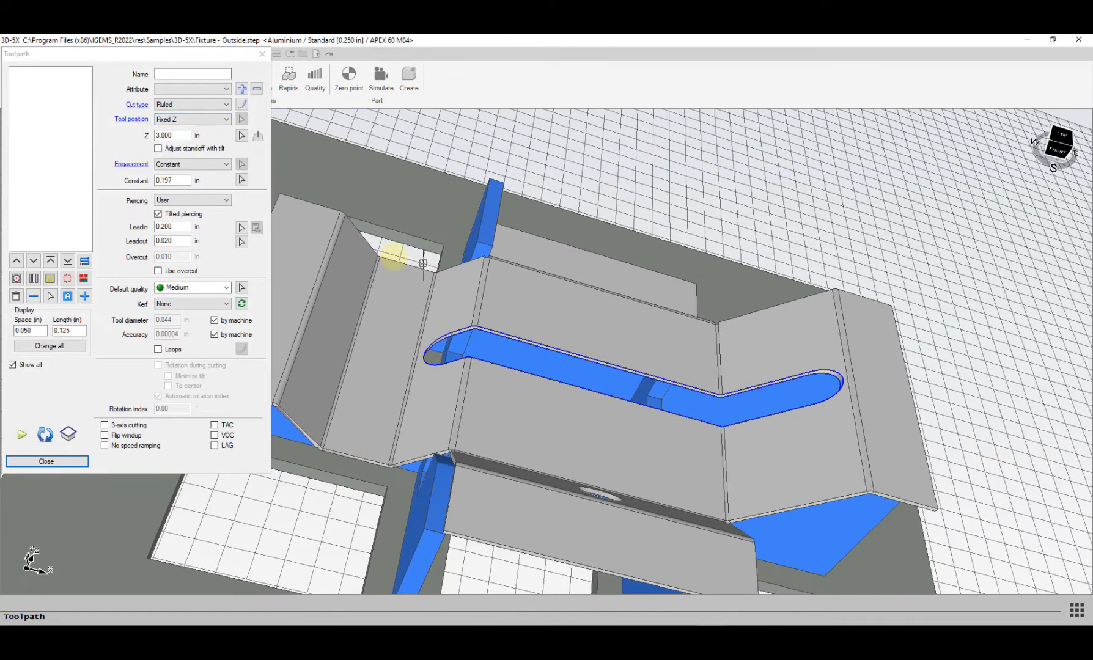
left_click(184, 119)
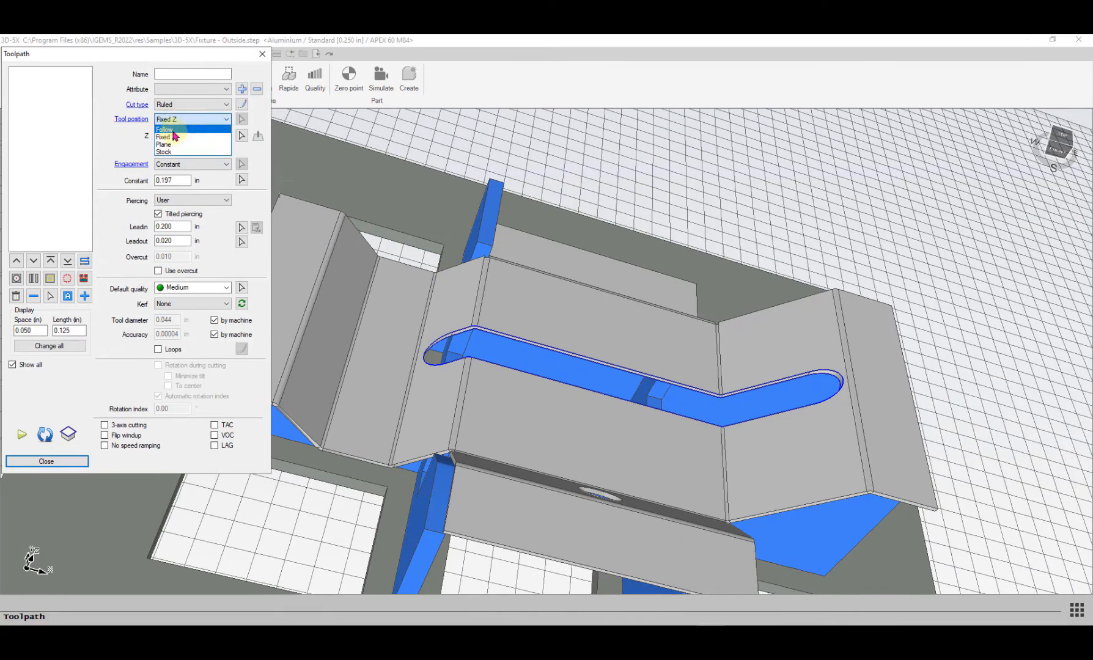
left_click(173, 130)
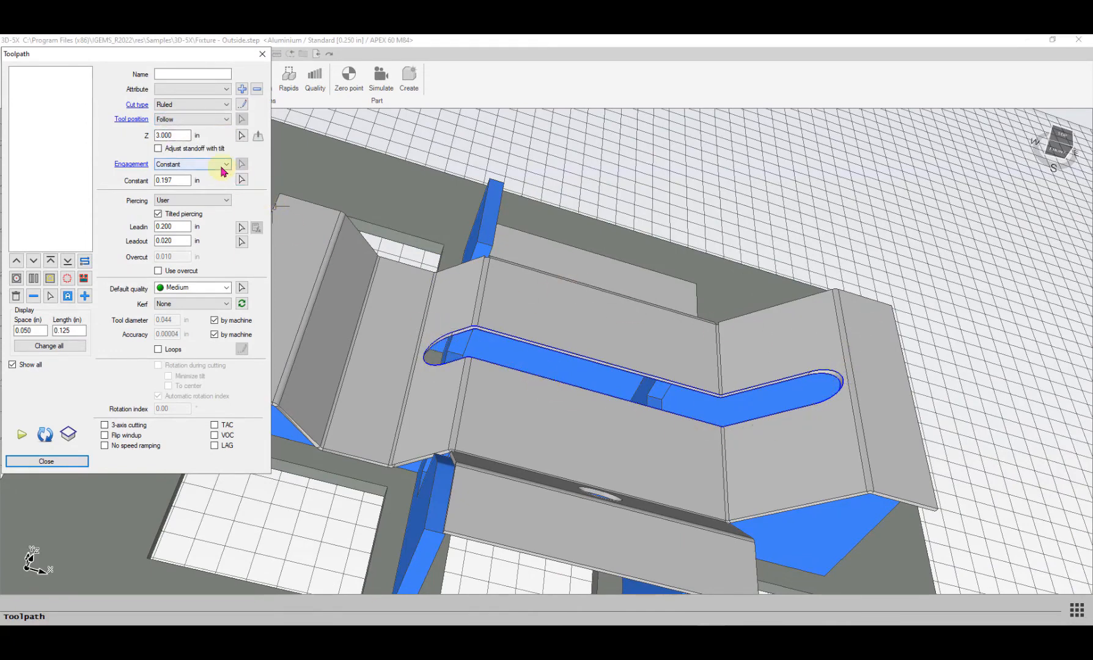
left_click(222, 165)
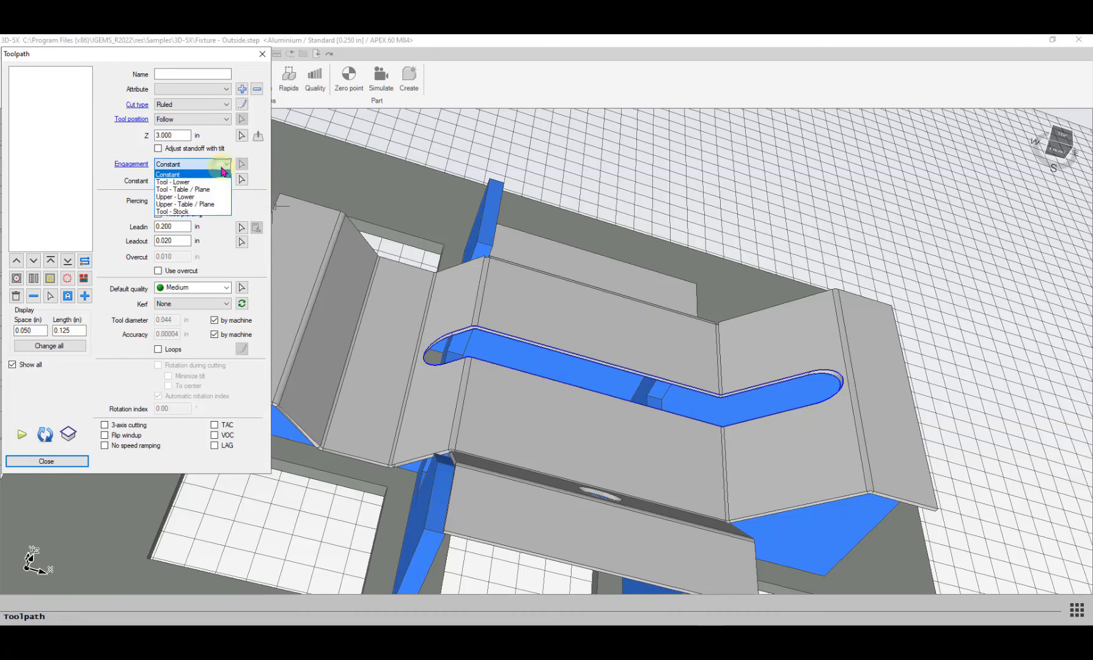
left_click(190, 196)
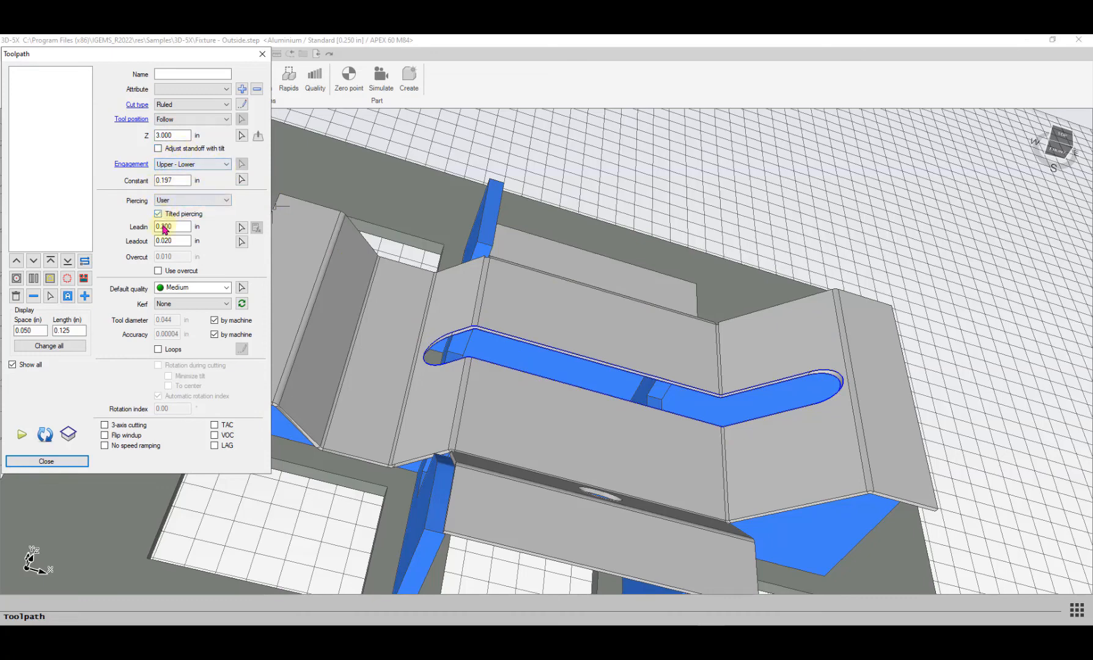
Step: Add a ruled toolpath using the slot's upper curve, starting on its long straight edge, and the slot's lower curve
left_click(85, 298)
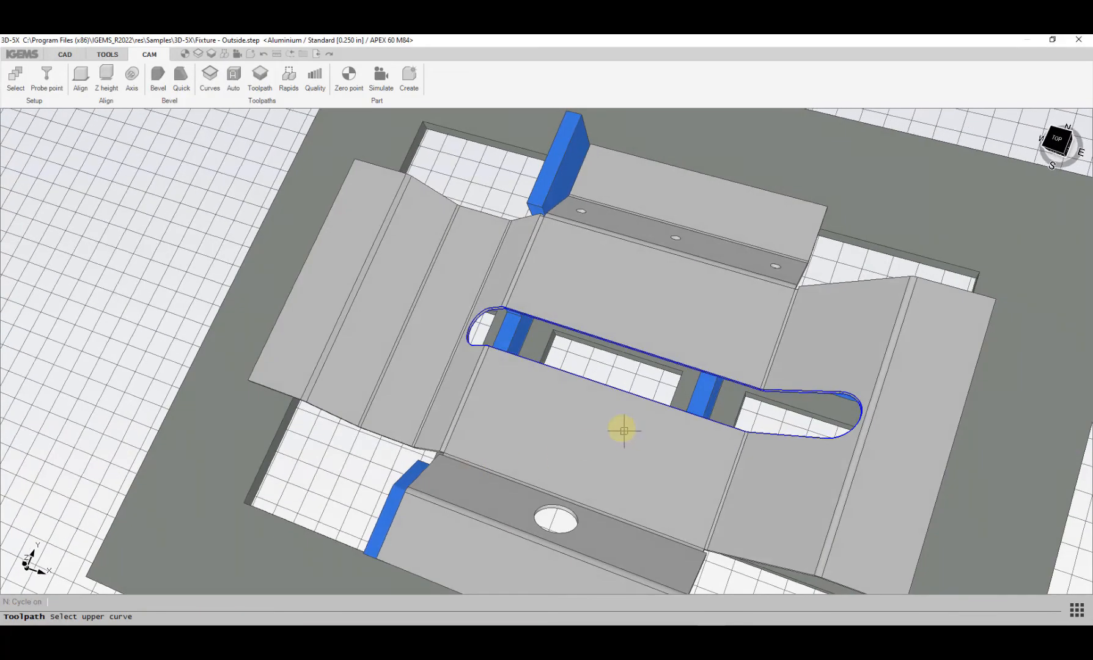
scroll(617, 419, "up", 3)
middle_click_drag(613, 405, 594, 470)
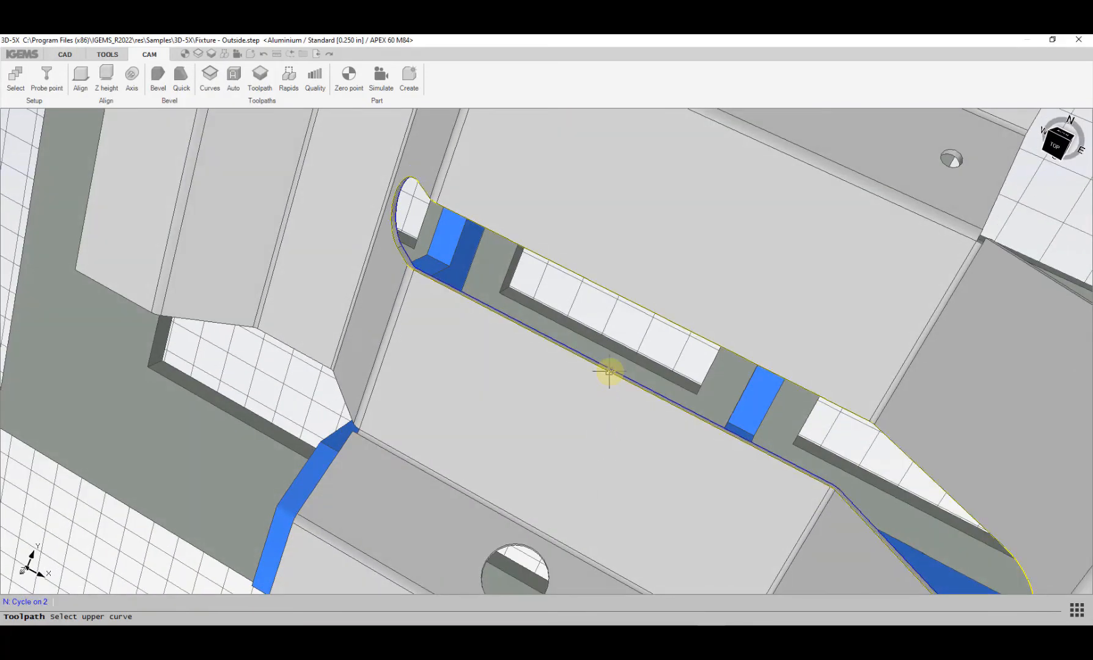
left_click(609, 371)
middle_click_drag(605, 386, 587, 422)
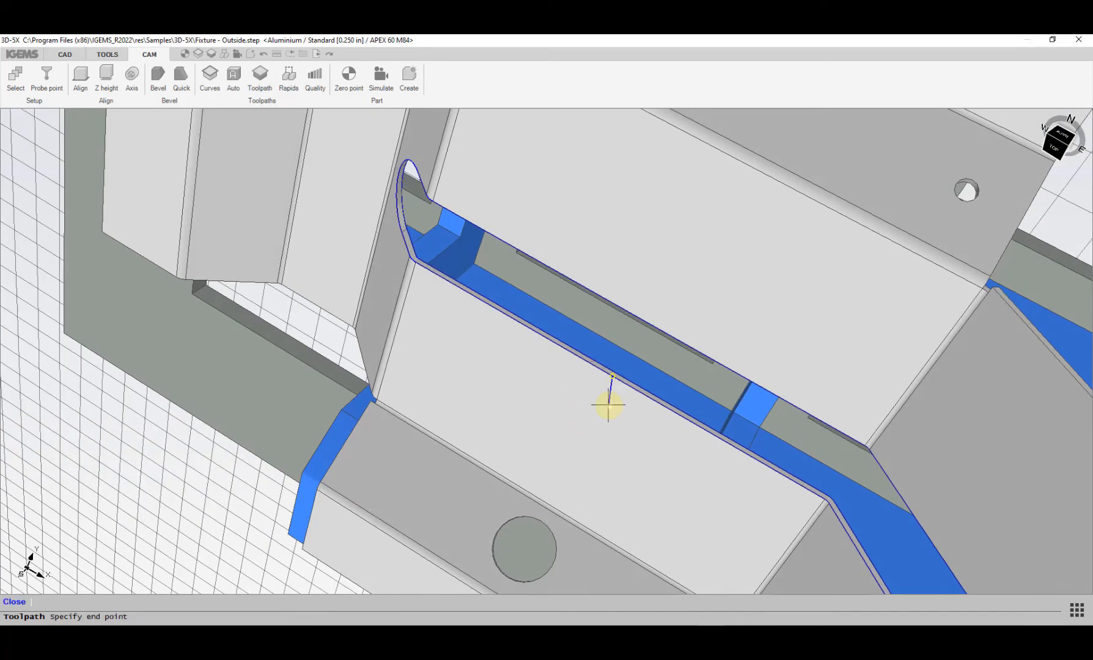
left_click(608, 404)
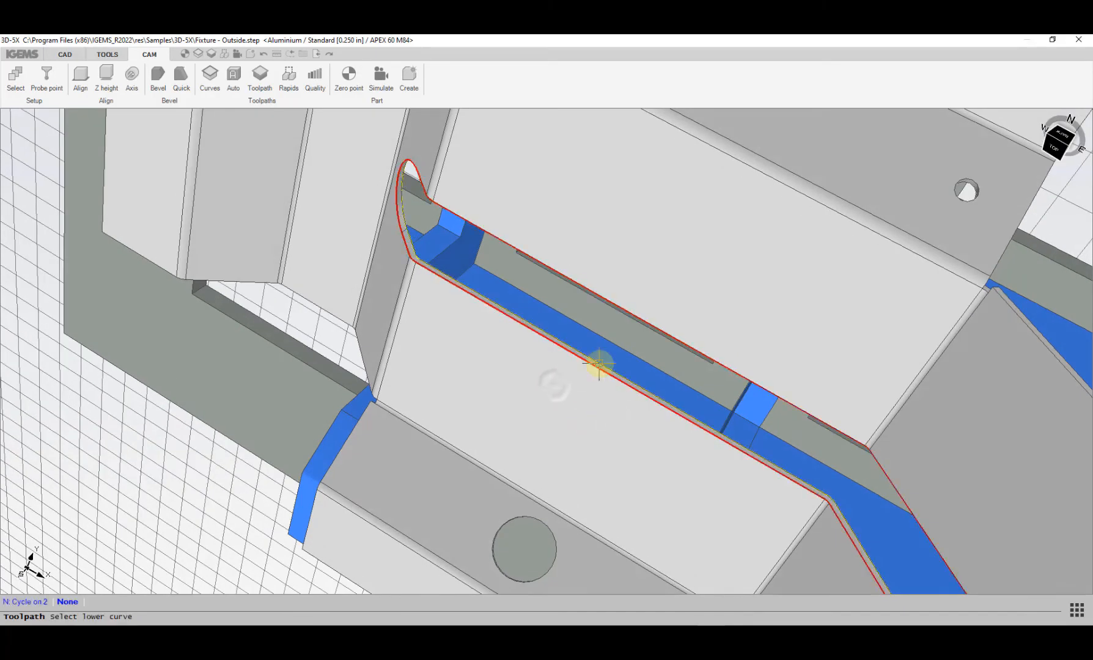
middle_click_drag(593, 361, 662, 275)
left_click(597, 372)
Step: Place the toolpath's lead-in and lead-out on the inner side of the slot to complete the cut
scroll(600, 374, "up", 2)
middle_click_drag(693, 424, 660, 336)
scroll(661, 347, "up", 2)
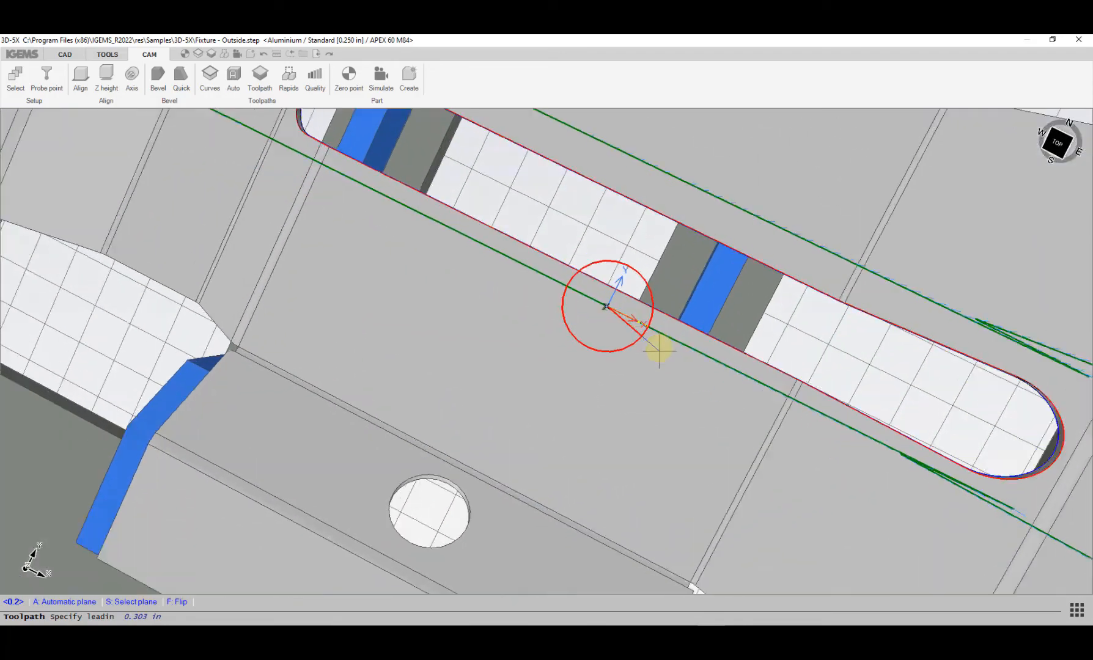
left_click(625, 238)
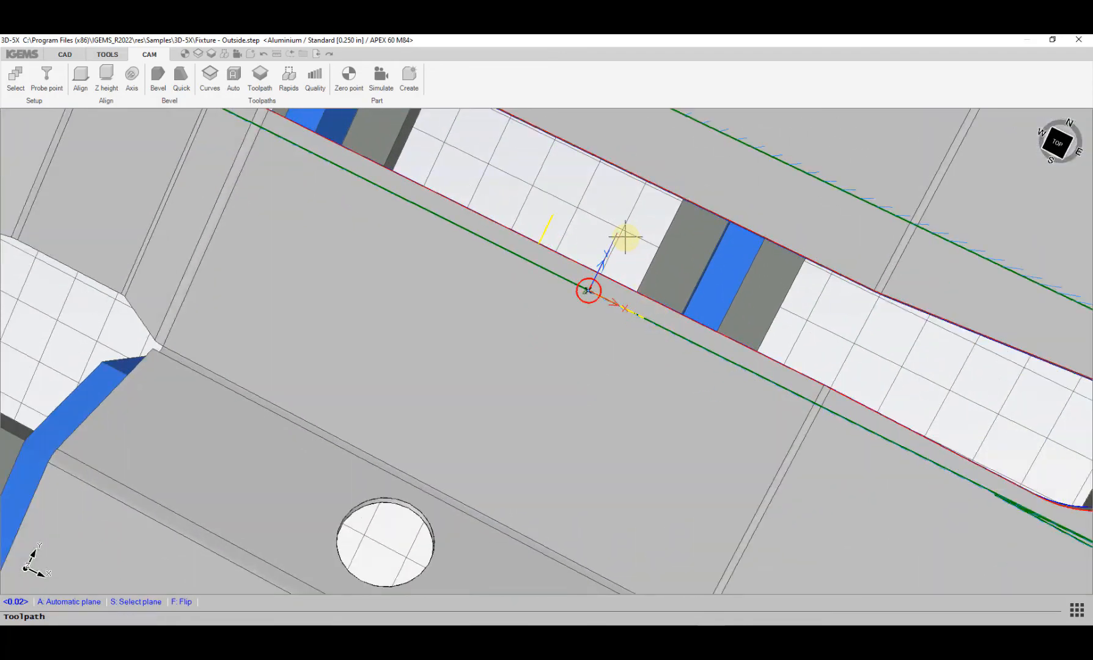
left_click(625, 237)
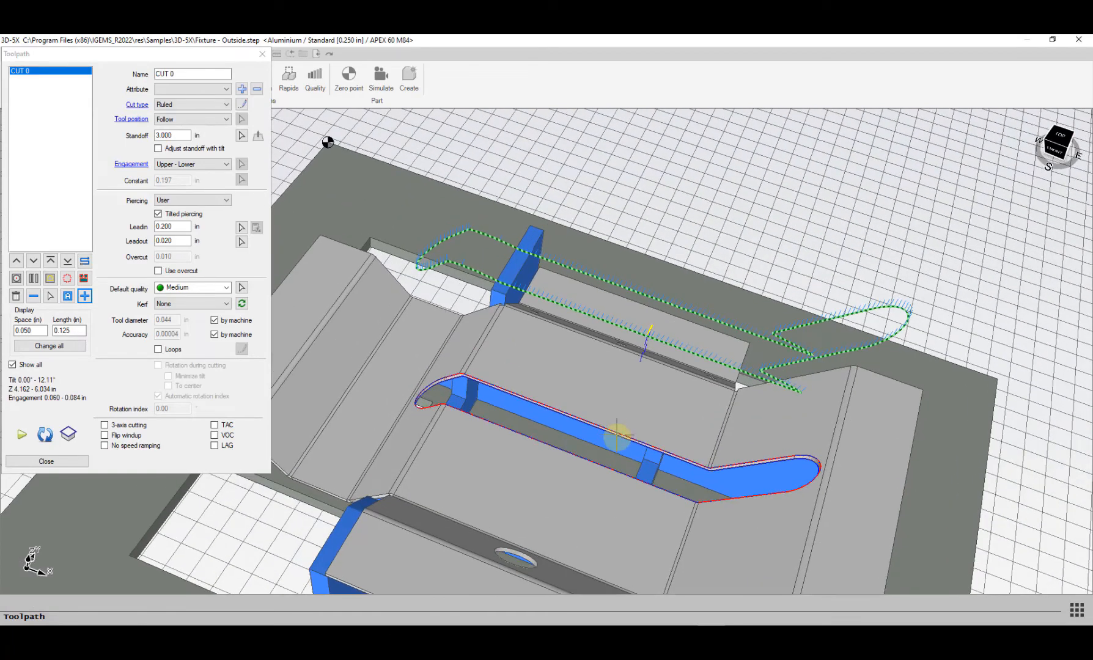
scroll(617, 436, "down", 2)
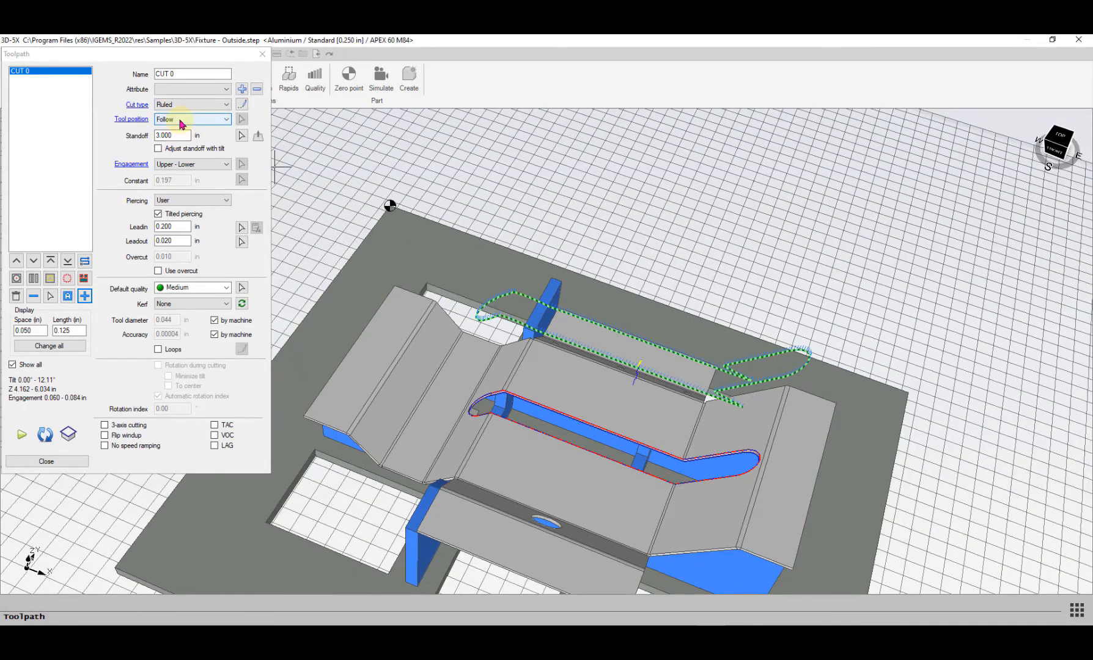
Step: Set the standoff of the slot toolpath CUT 0 to 0.000 in
left_click(172, 137)
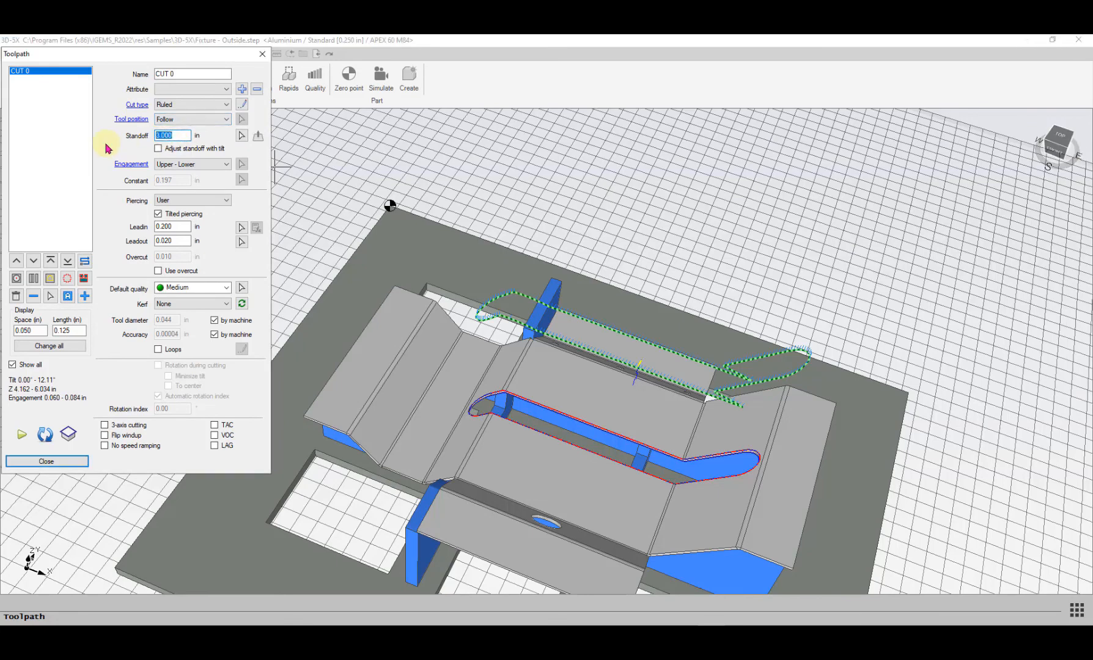
left_click(192, 74)
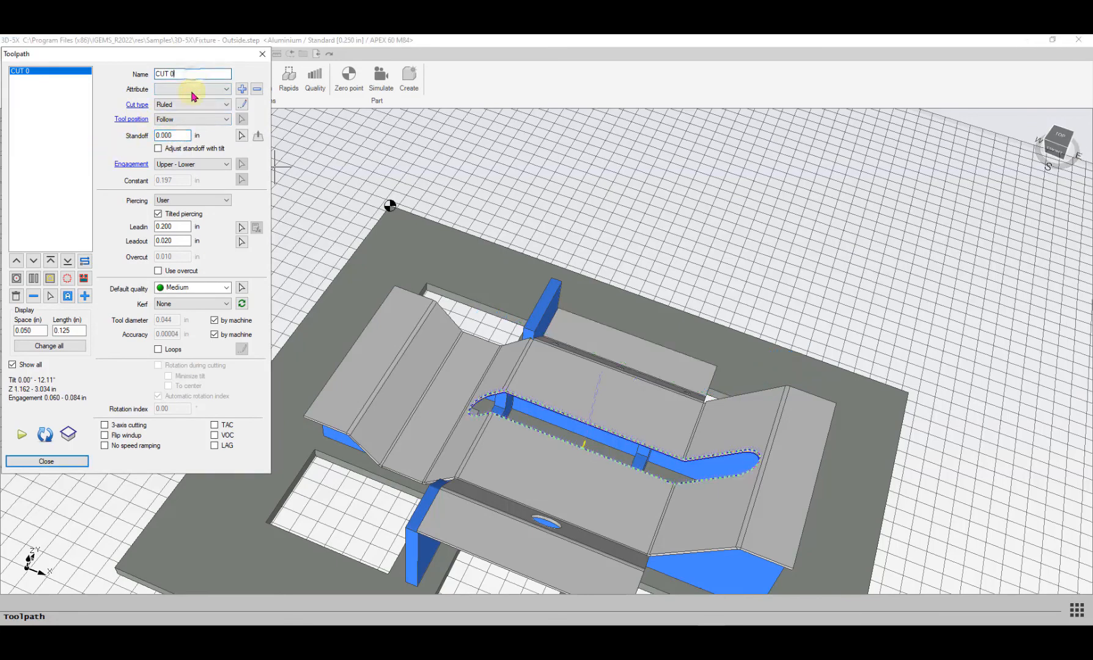
scroll(677, 411, "up", 5)
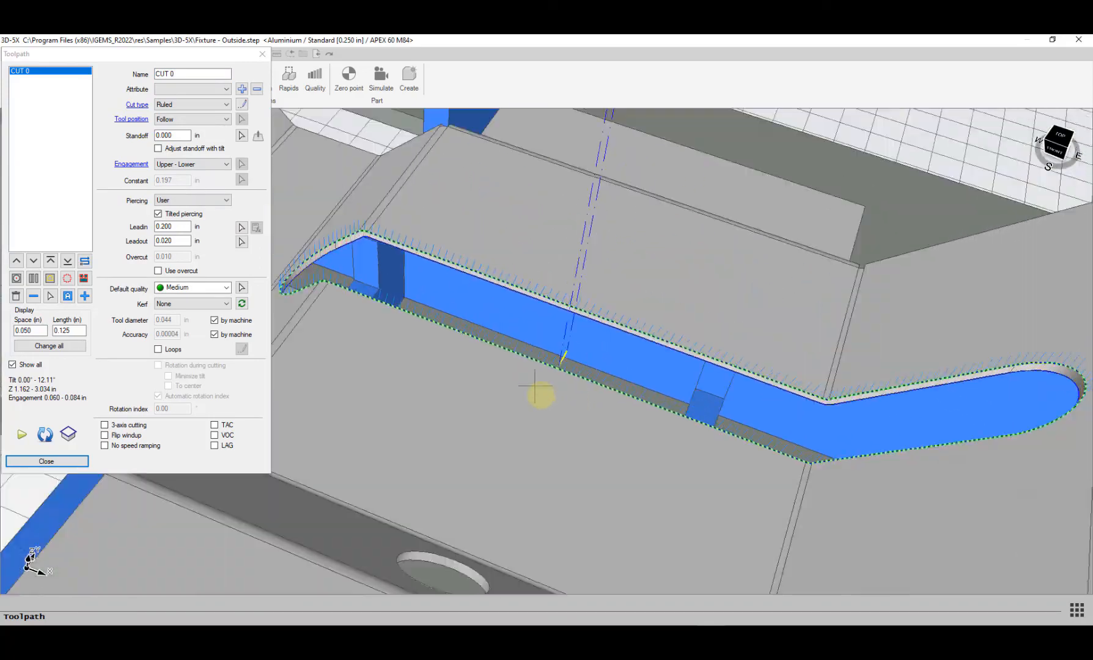
mouse_move(541, 395)
middle_mouse_down()
mouse_move(720, 385)
mouse_move(639, 324)
mouse_move(624, 354)
mouse_move(330, 284)
middle_mouse_up()
Step: Set the slot toolpath's standoff to 0.125 in
double_click(171, 135)
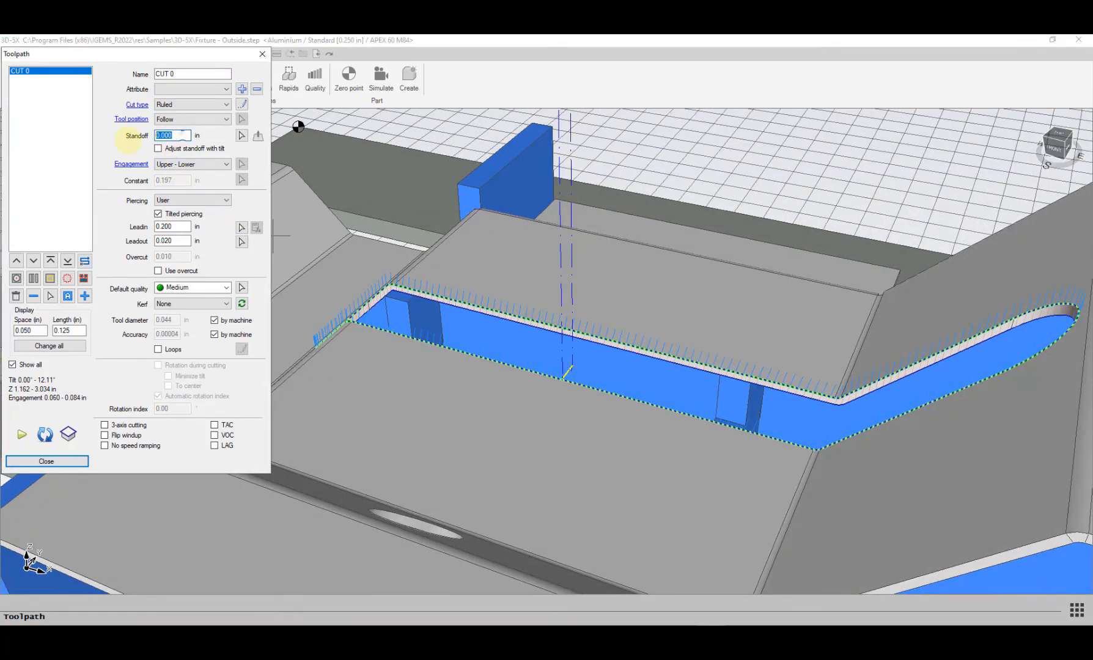
scroll(578, 333, "down", 2)
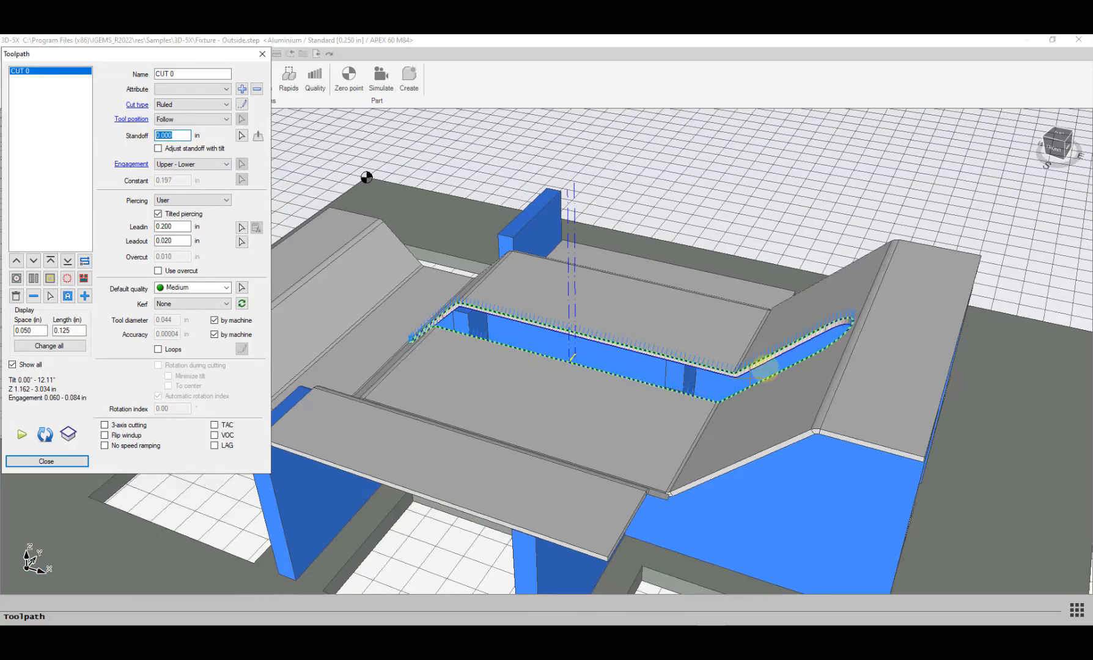
scroll(844, 329, "up", 3)
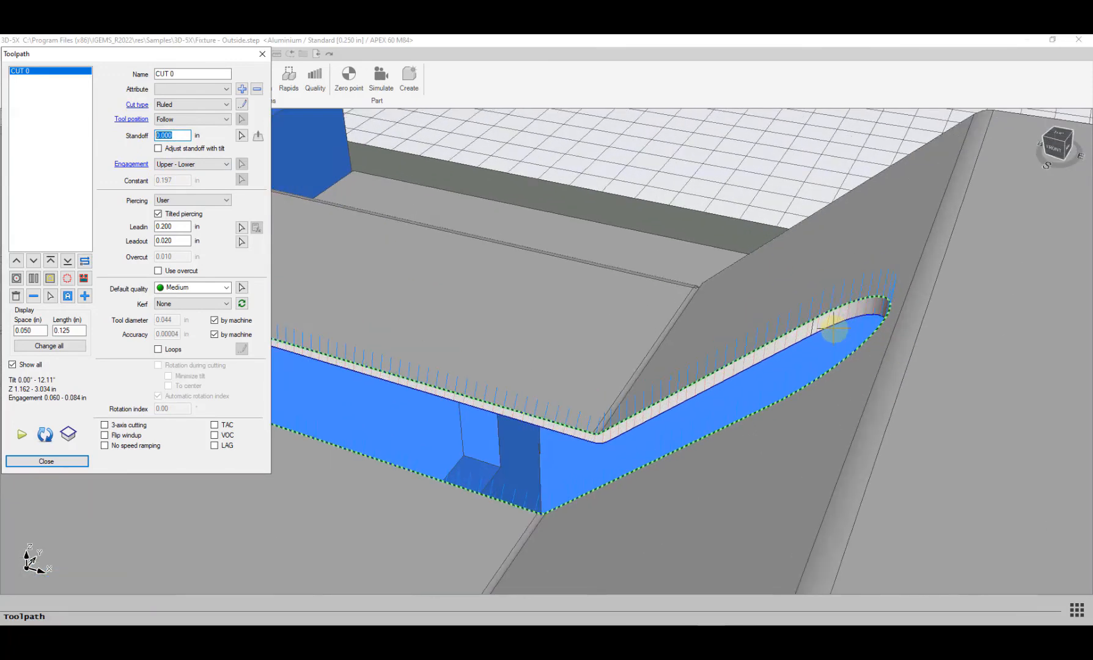
scroll(870, 281, "down", 3)
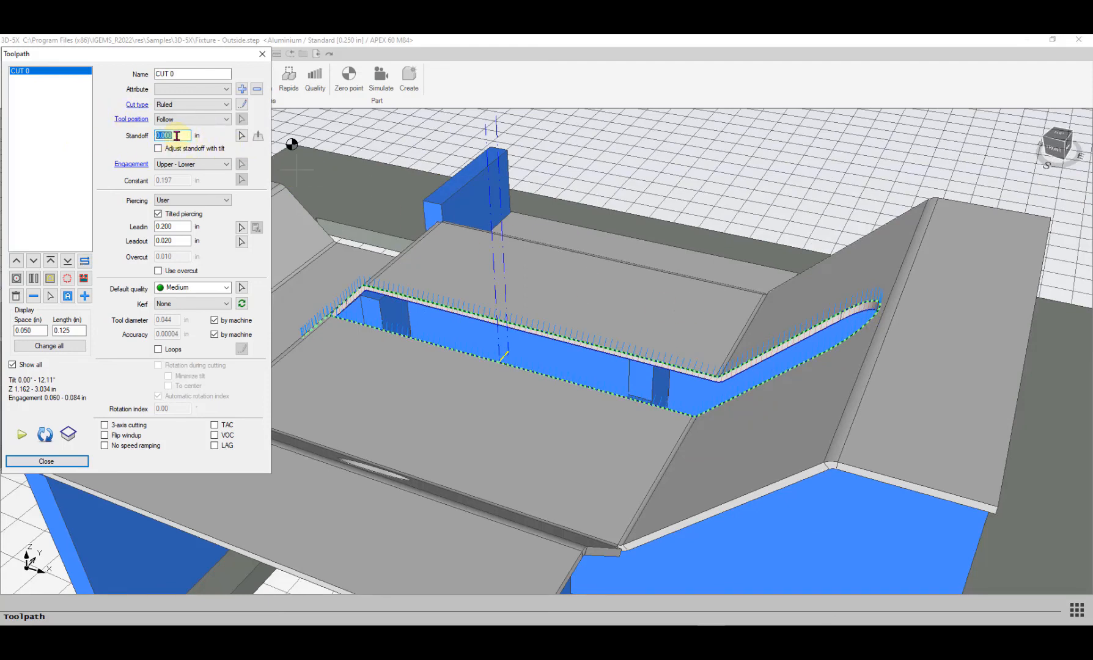
left_click(177, 226)
middle_click_drag(593, 366, 685, 344)
scroll(685, 344, "up", 6)
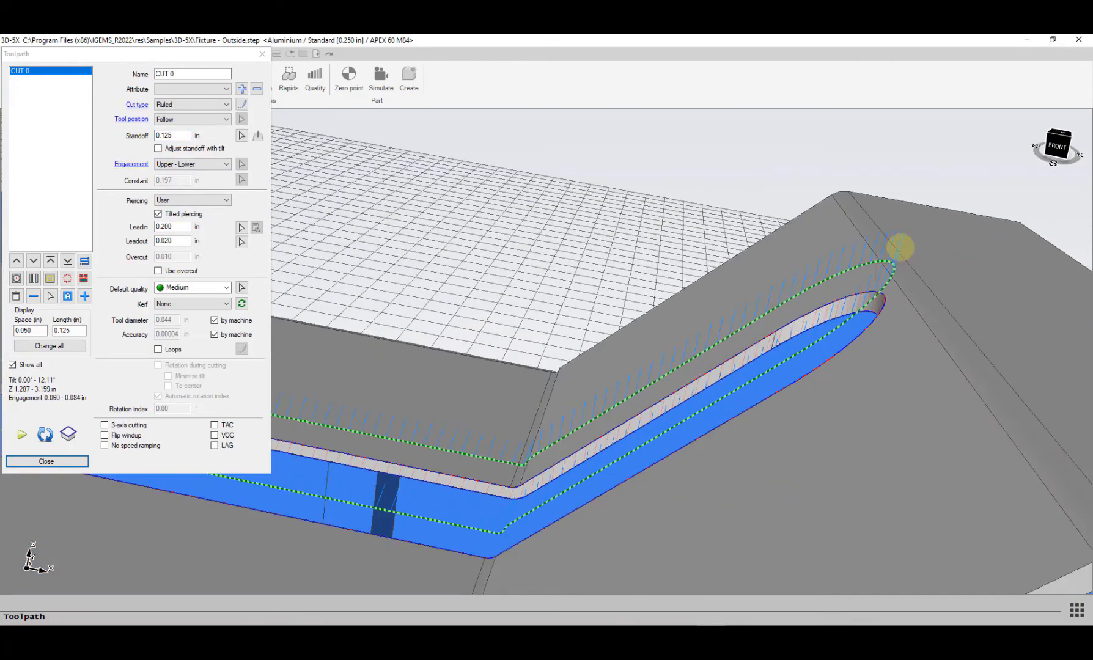
Step: Examine the toolpath's clearance above the surface along the slot and around both of its ends
middle_click_drag(900, 248, 855, 258)
middle_click_drag(435, 347, 688, 384)
scroll(595, 274, "up", 3)
scroll(595, 274, "down", 3)
middle_click_drag(596, 275, 575, 431)
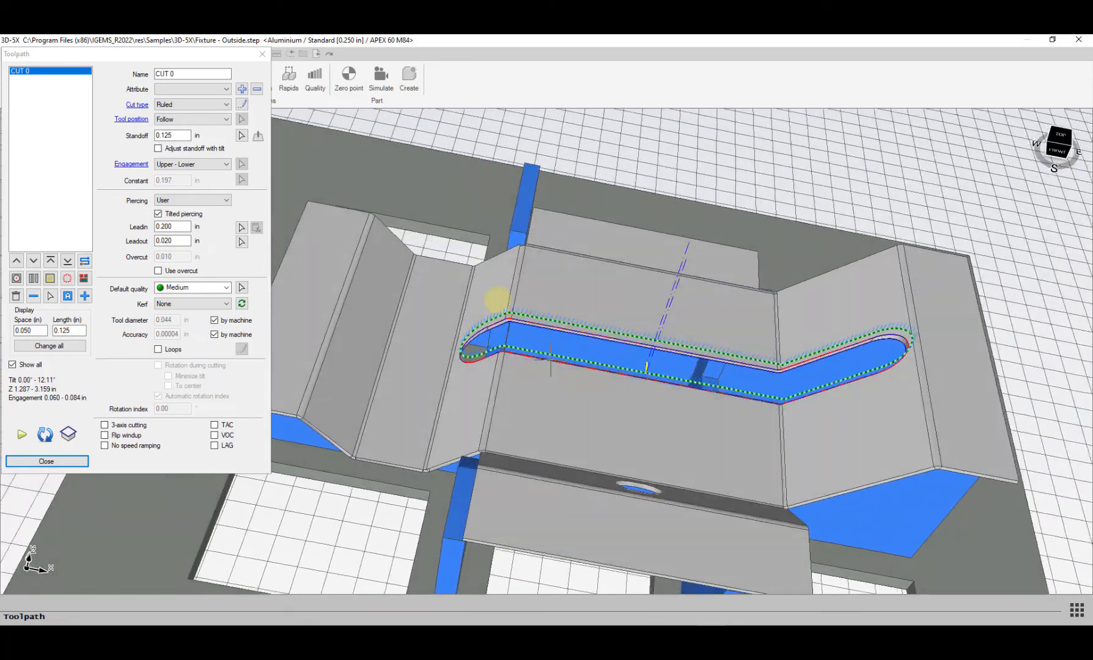
double_click(187, 135)
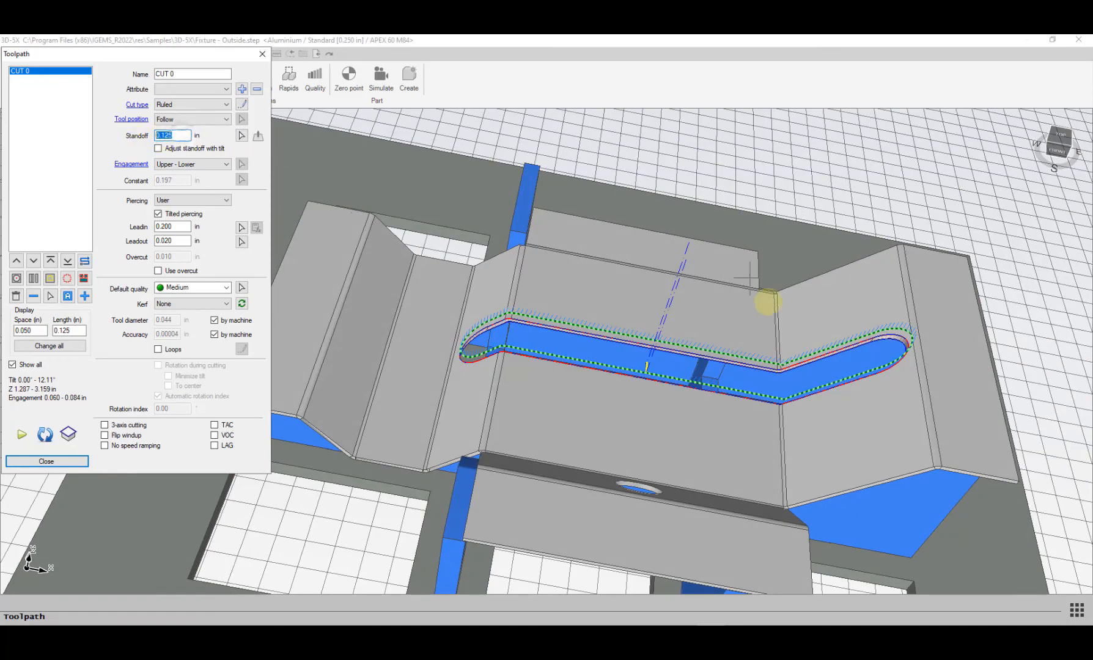
middle_click_drag(767, 301, 517, 148)
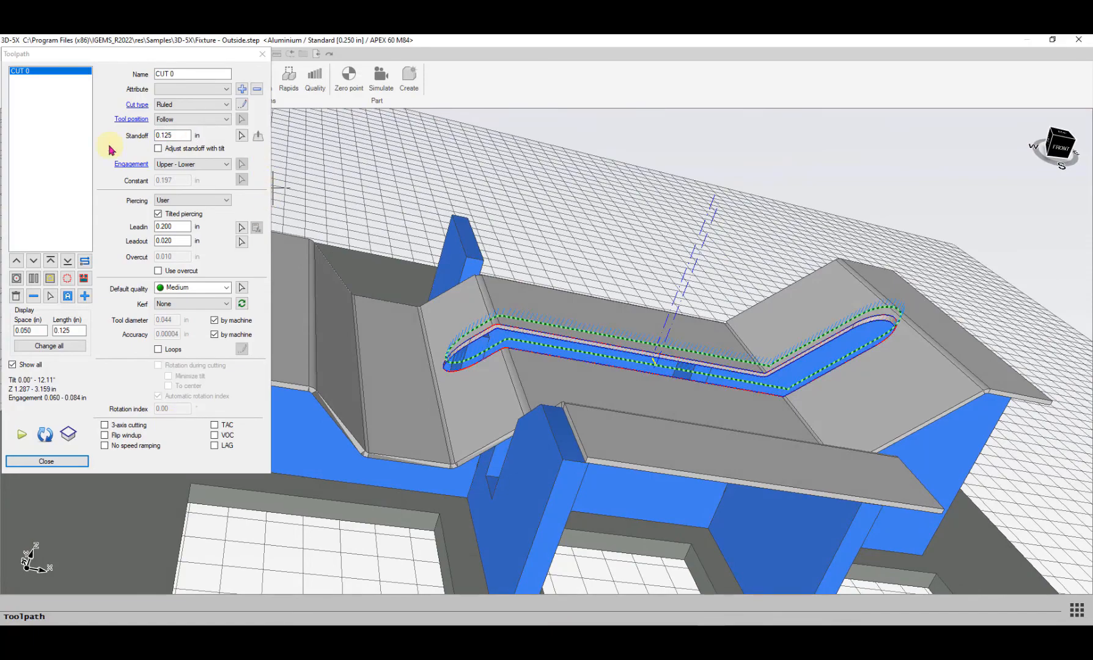
Step: Finish editing the toolpath and open the Rapids settings, examining the rapid moves above the slot cut
left_click(46, 462)
middle_click_drag(500, 329, 512, 368)
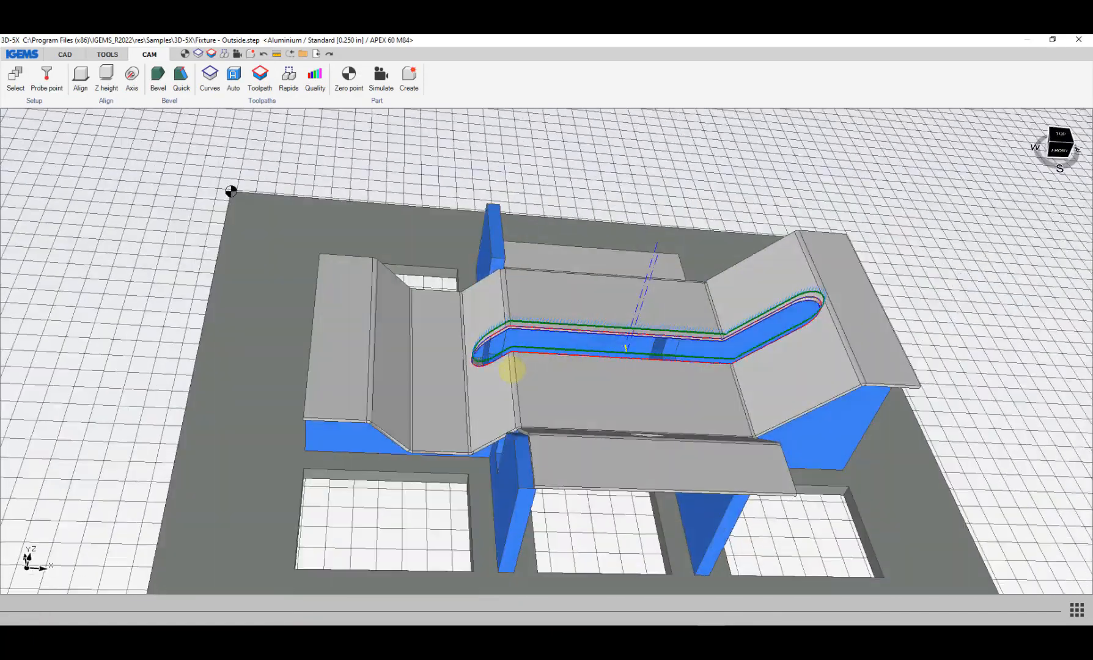
left_click(288, 75)
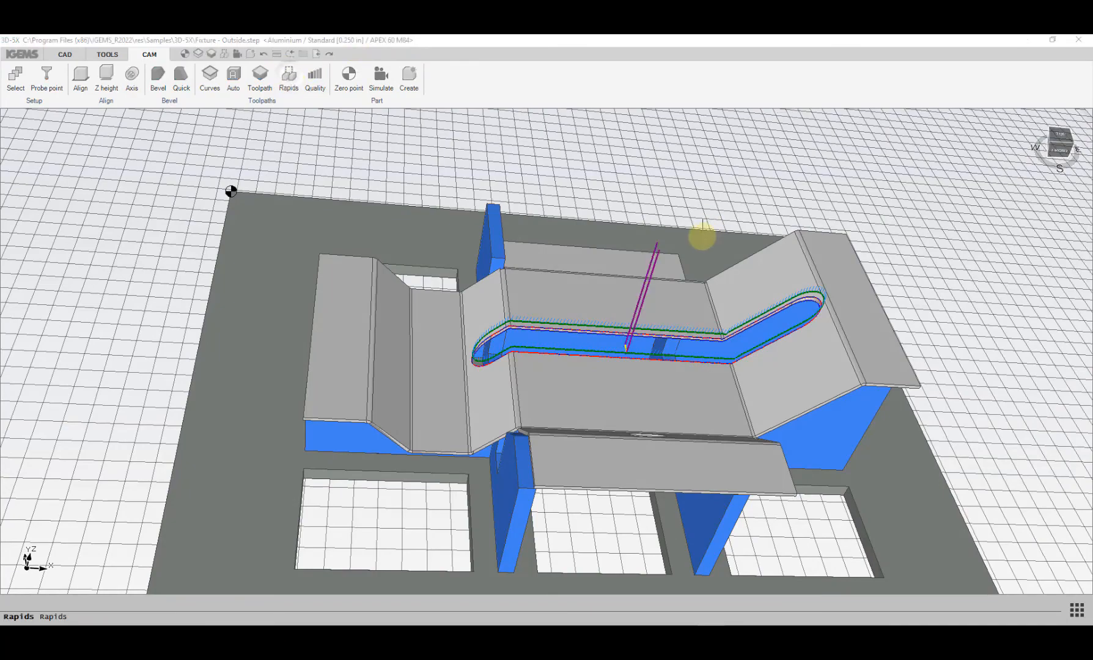
scroll(629, 266, "down", 2)
left_click_drag(0, 138, 223, 126)
middle_click_drag(559, 228, 503, 273)
middle_click_drag(558, 298, 556, 351)
scroll(582, 372, "up", 3)
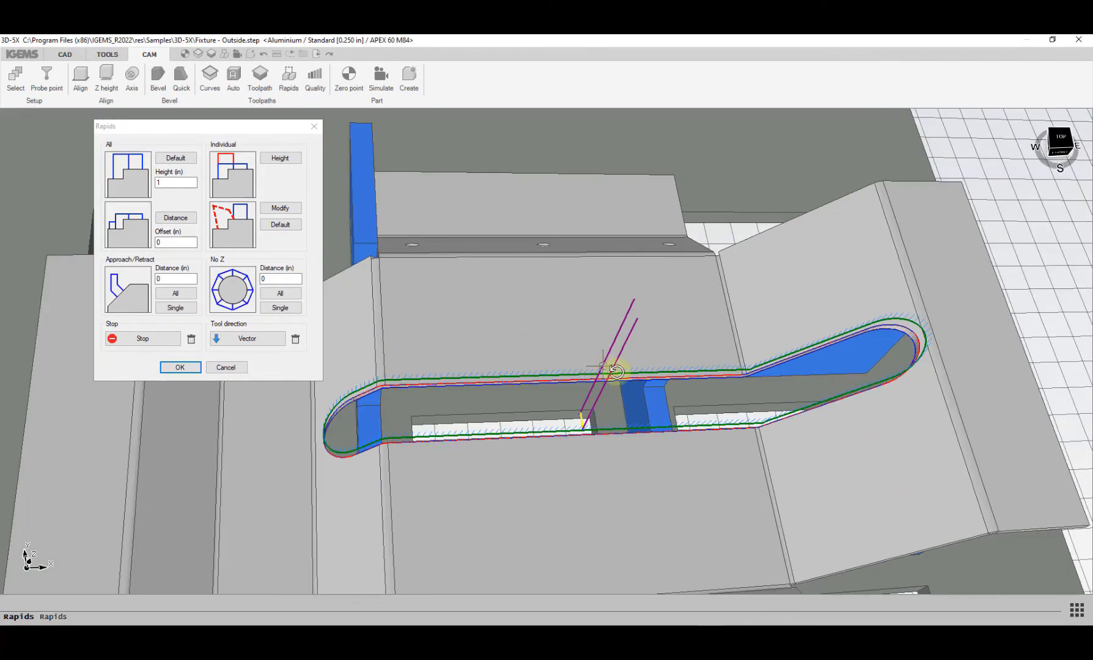
middle_click_drag(615, 371, 593, 327)
scroll(591, 303, "down", 5)
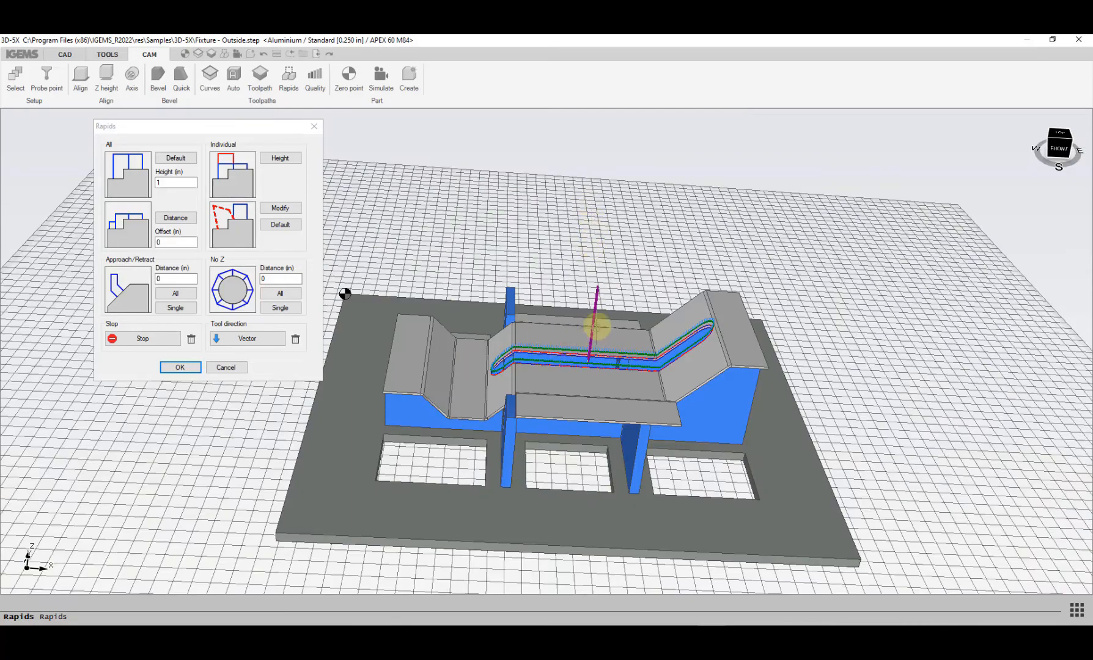
scroll(598, 324, "up", 2)
scroll(598, 324, "down", 3)
middle_click_drag(590, 343, 501, 373)
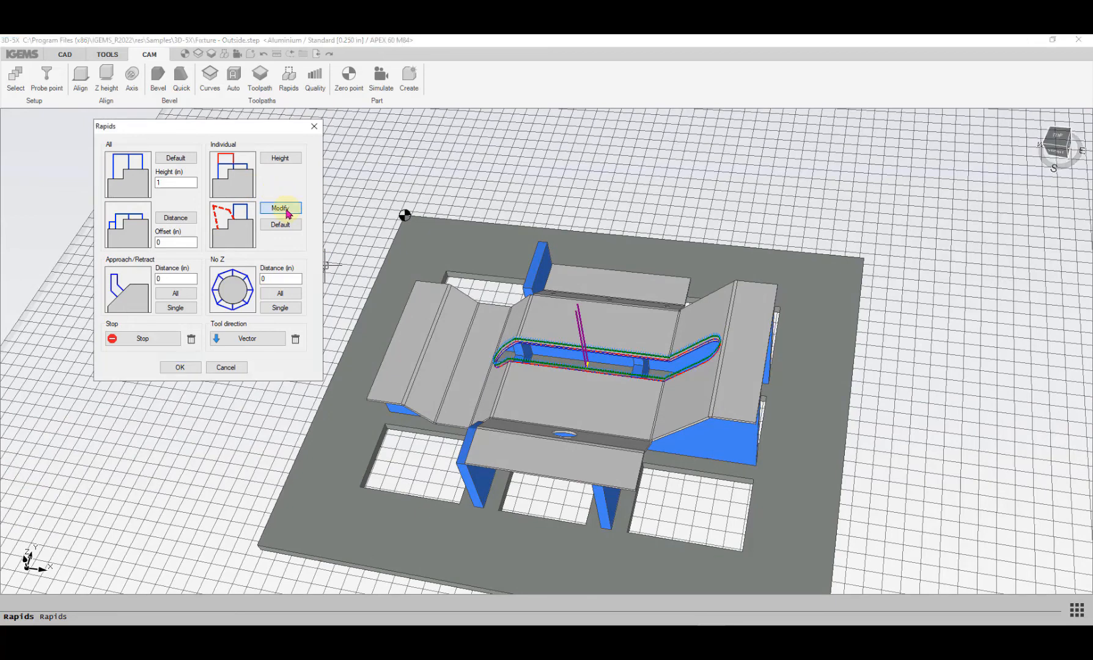
Step: Individually modify the rapid at the end of the slot cut, turning on Ortho and placing its first point 2 in up along the retract direction
left_click(281, 208)
scroll(556, 345, "up", 3)
middle_click_drag(558, 345, 514, 329)
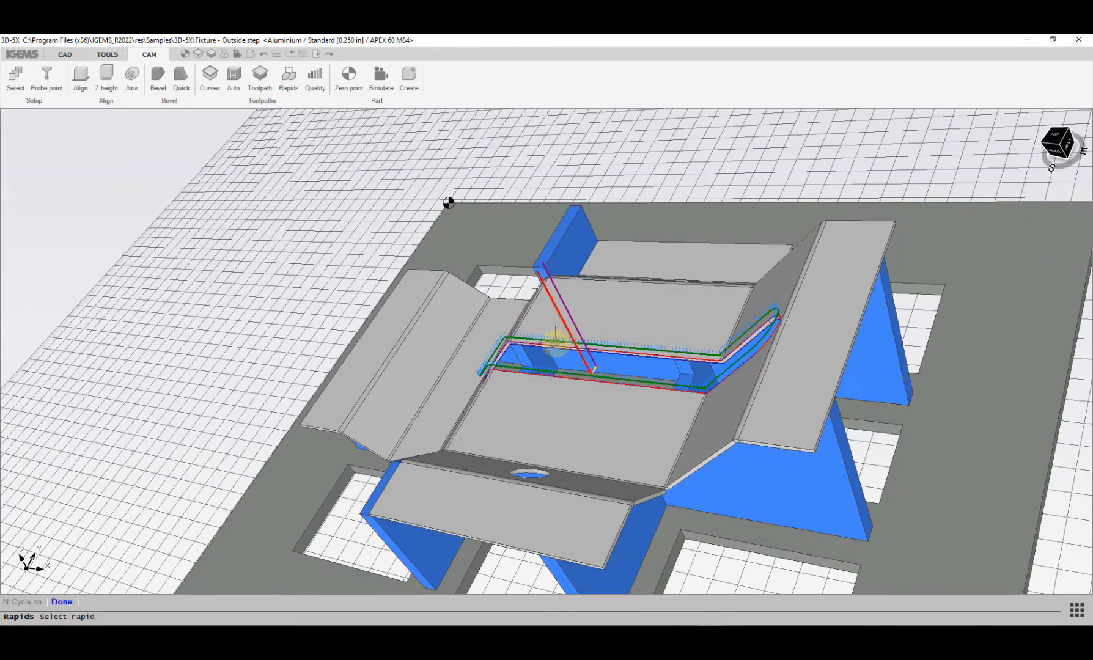
scroll(558, 341, "up", 2)
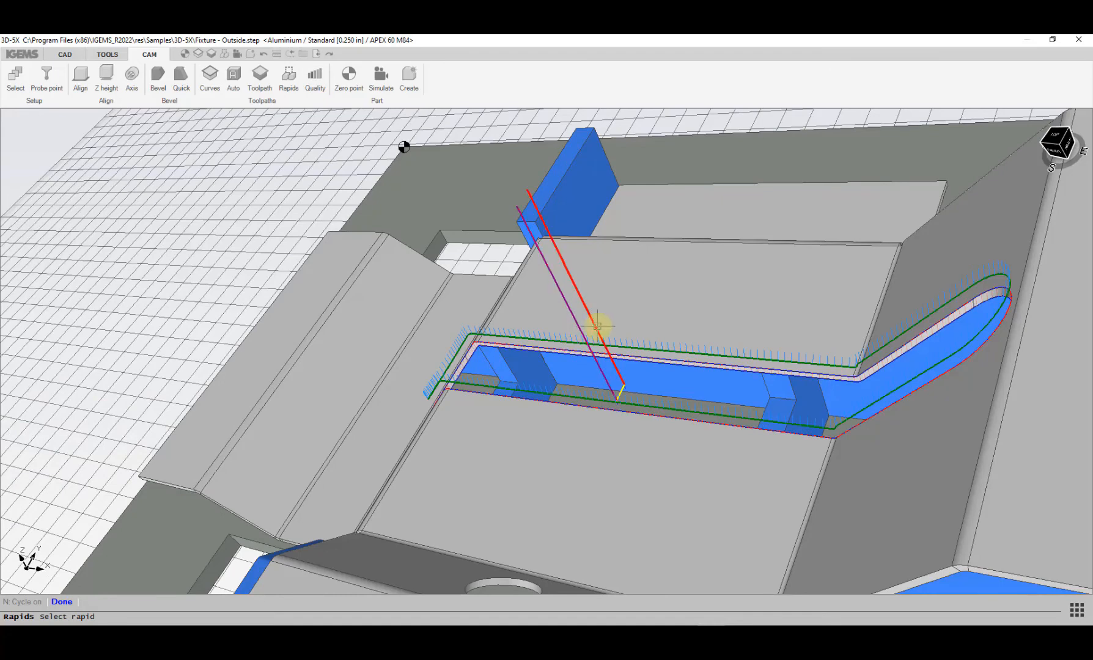
left_click(579, 334)
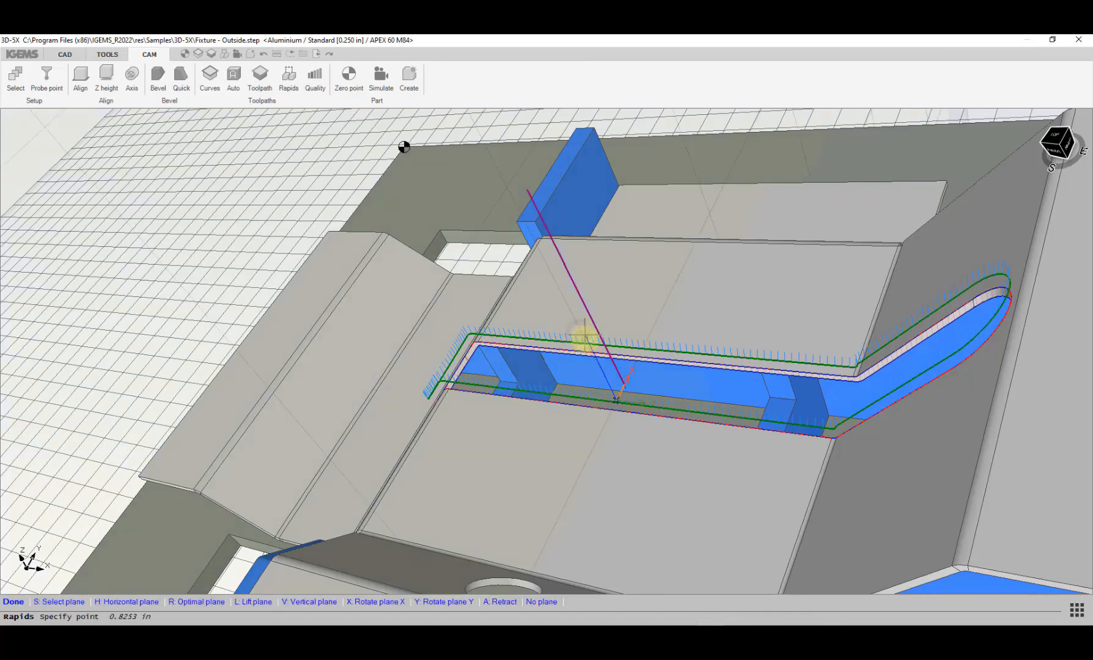
scroll(584, 336, "down", 3)
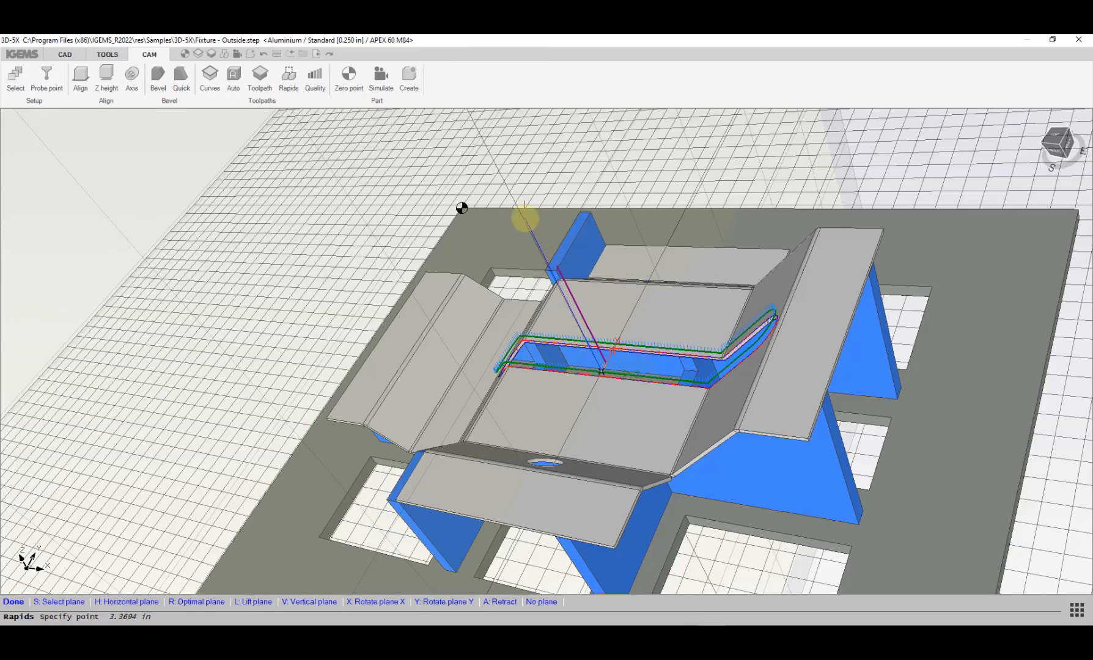
middle_click_drag(532, 214, 573, 197)
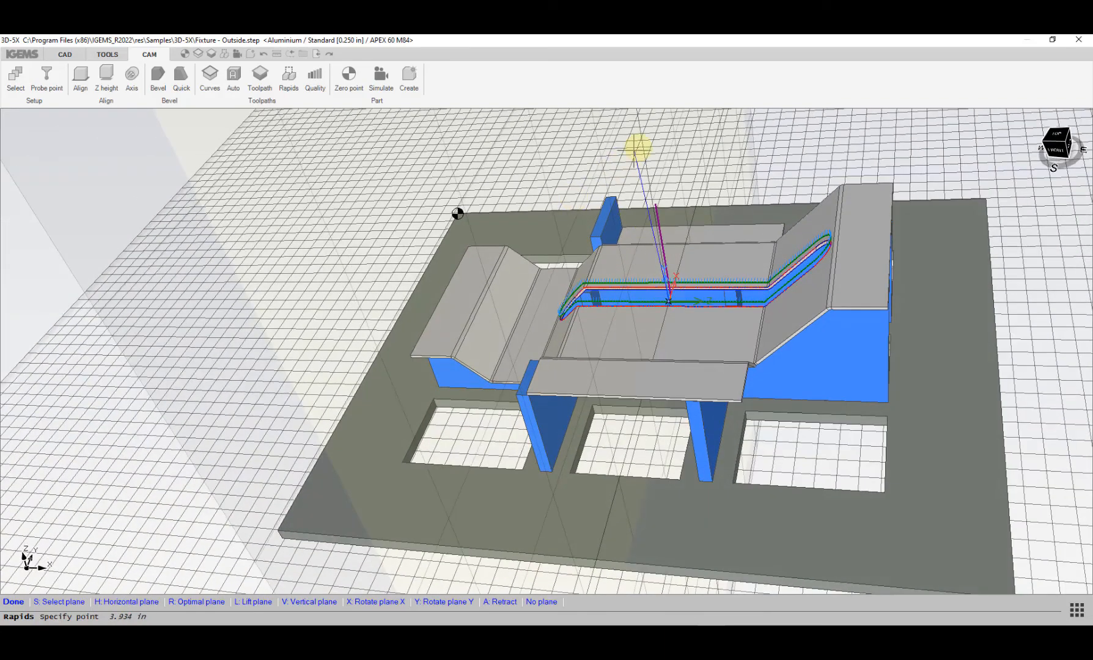
left_click(1086, 610)
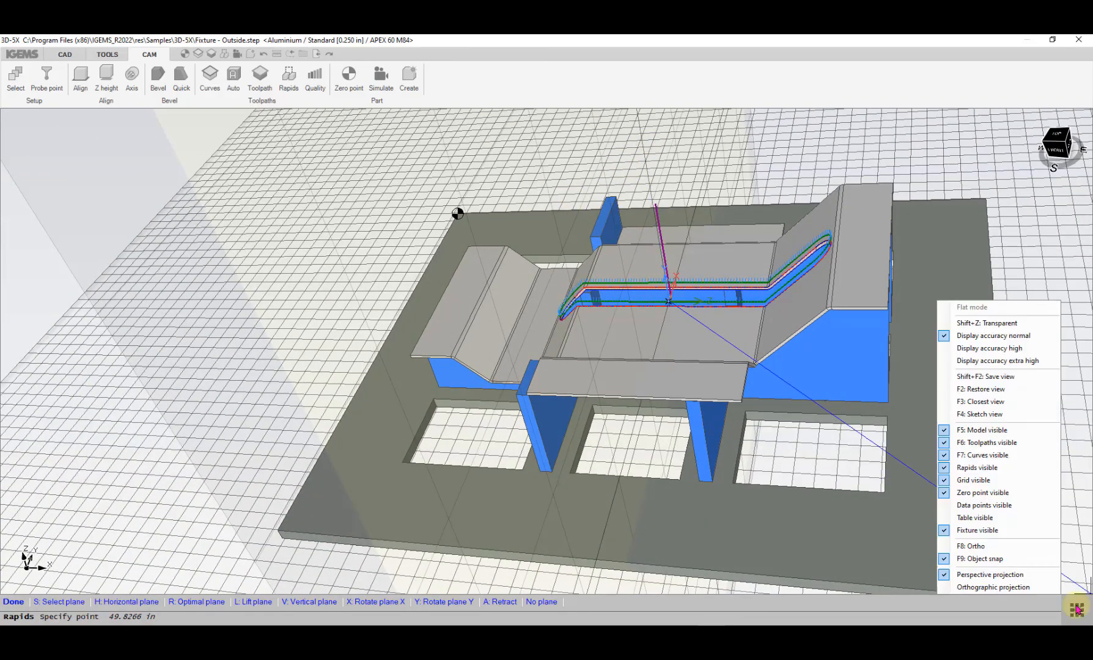
left_click(976, 554)
middle_click_drag(736, 319, 642, 224)
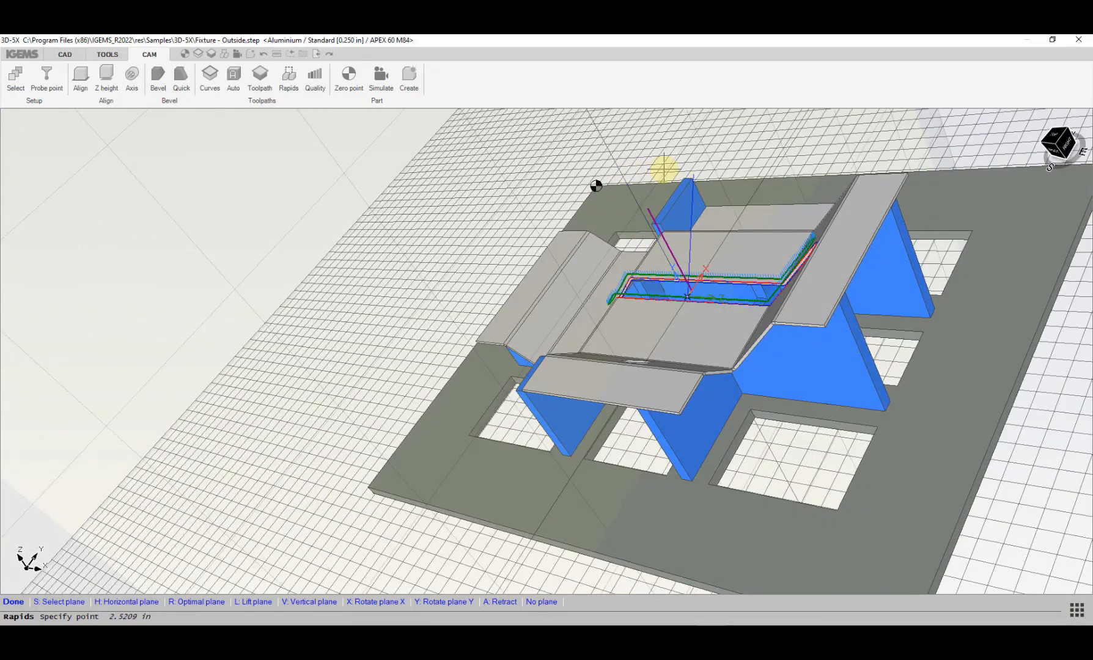
type("2")
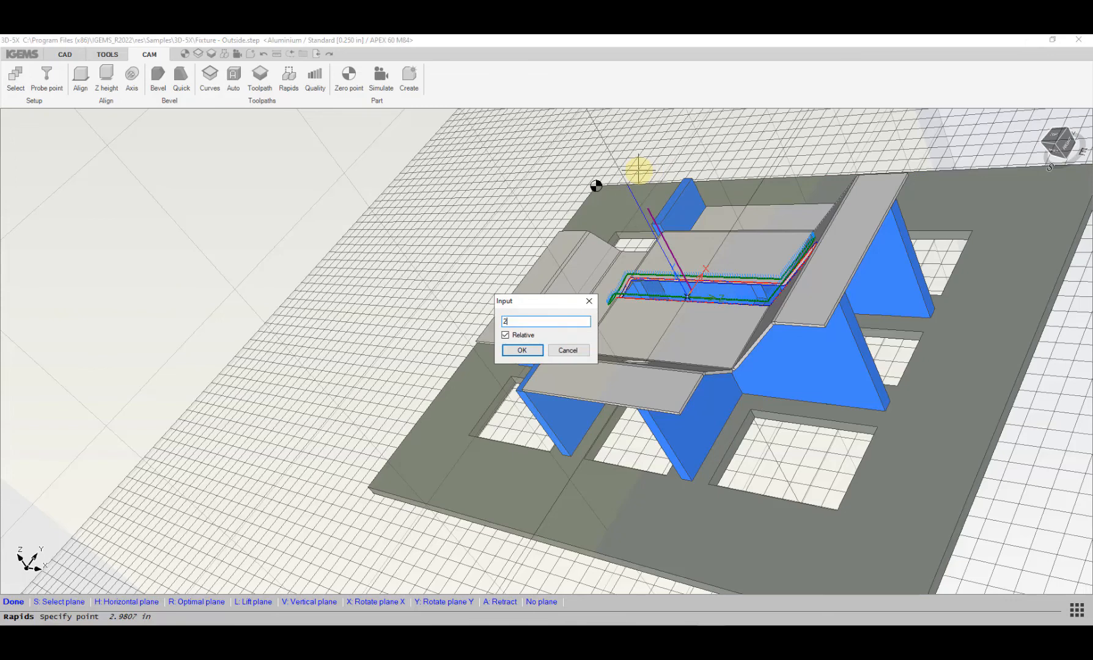
key("Return")
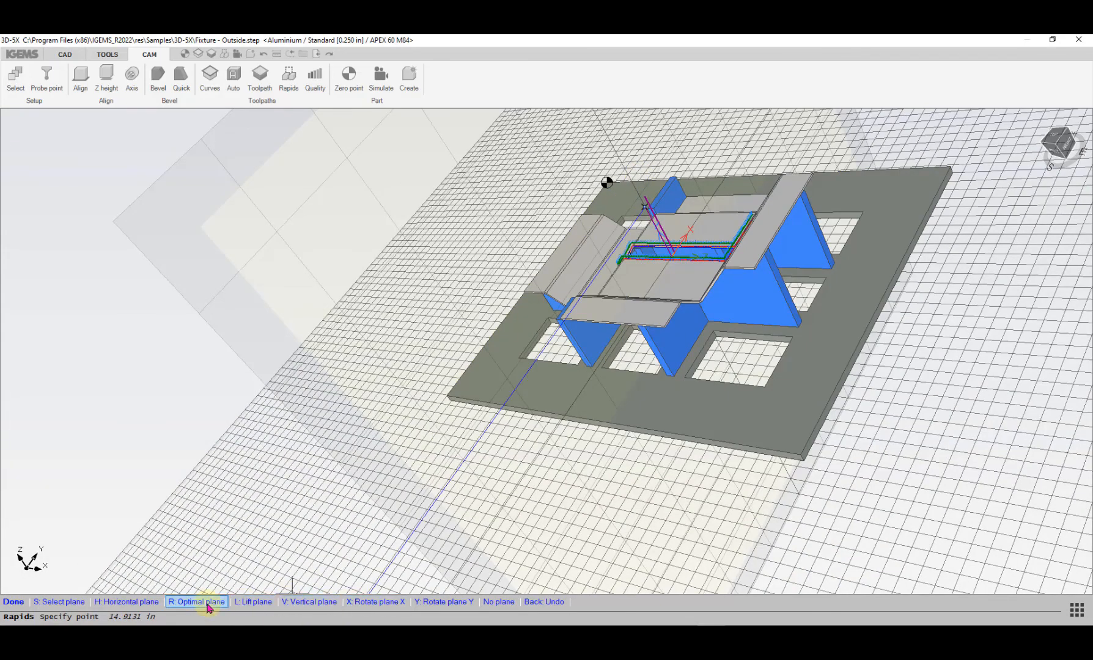
Step: Extend the rapid about 7.85 in on a horizontal plane, past the fixture plate's rear edge, and accept the rapid settings
left_click(150, 604)
middle_click_drag(459, 421, 610, 511)
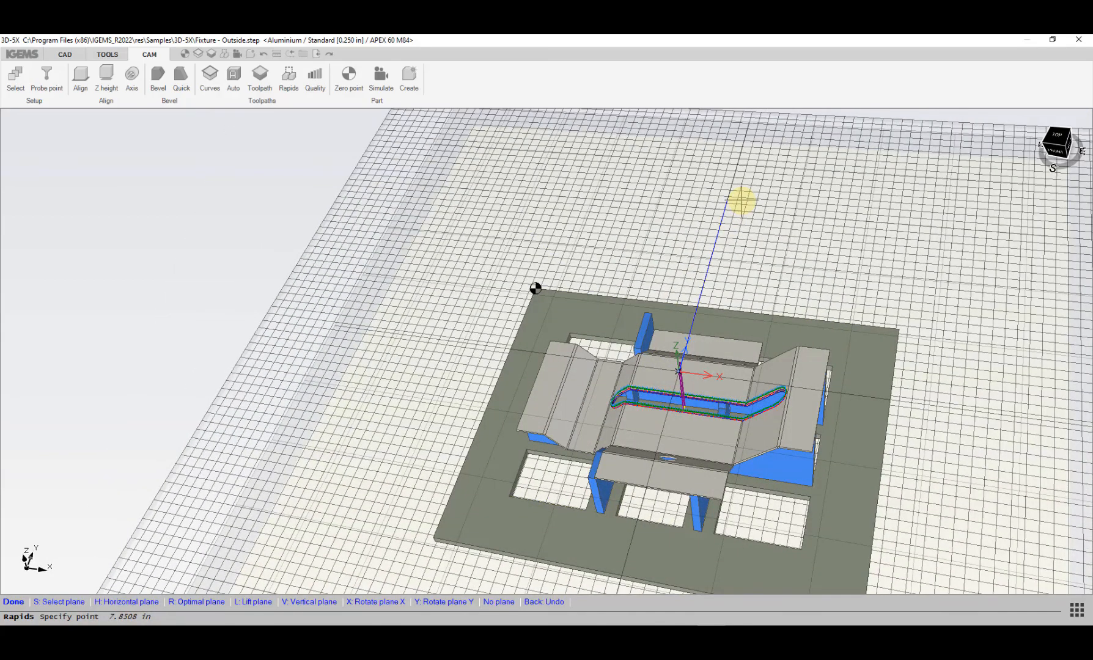
left_click(741, 200)
key("Return")
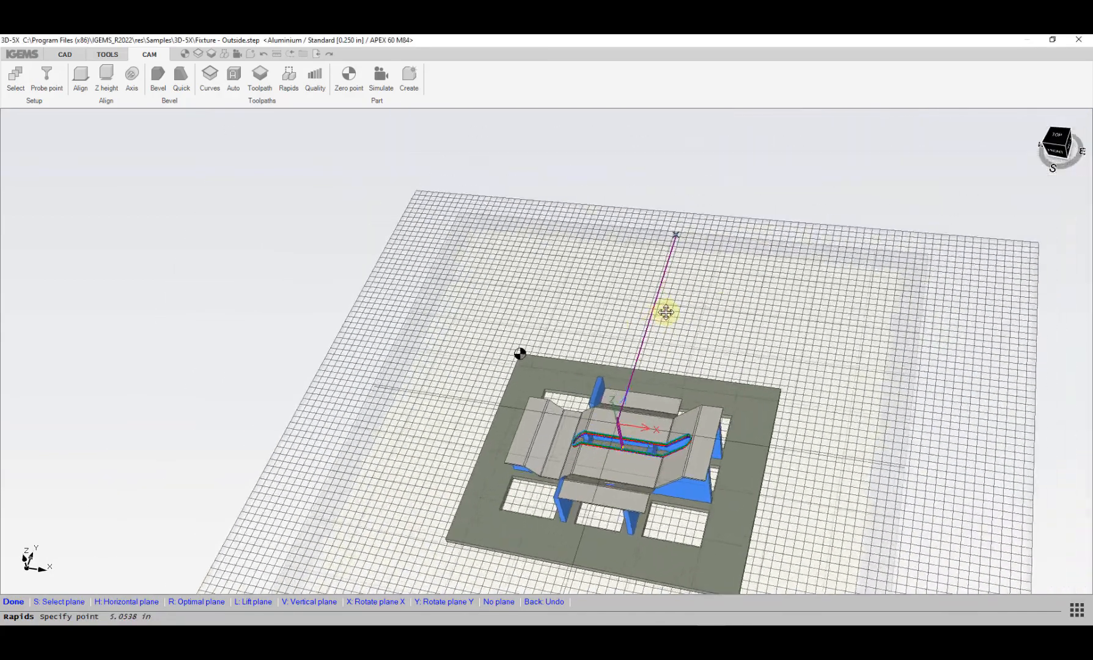
left_click(665, 312)
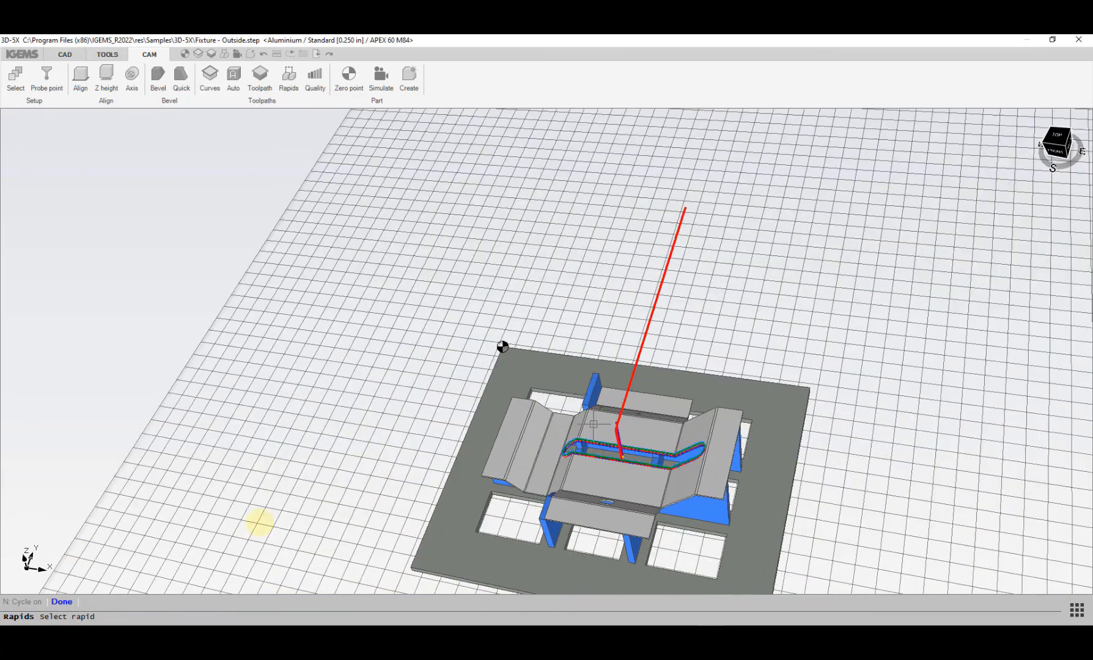
left_click(61, 602)
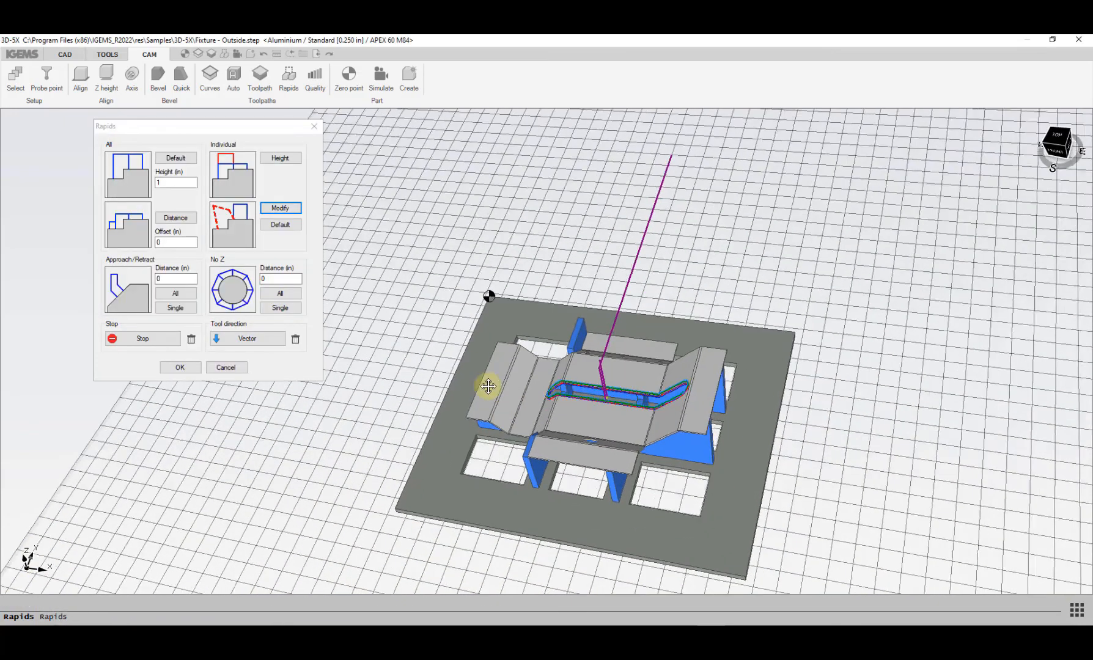
middle_click_drag(488, 386, 389, 341)
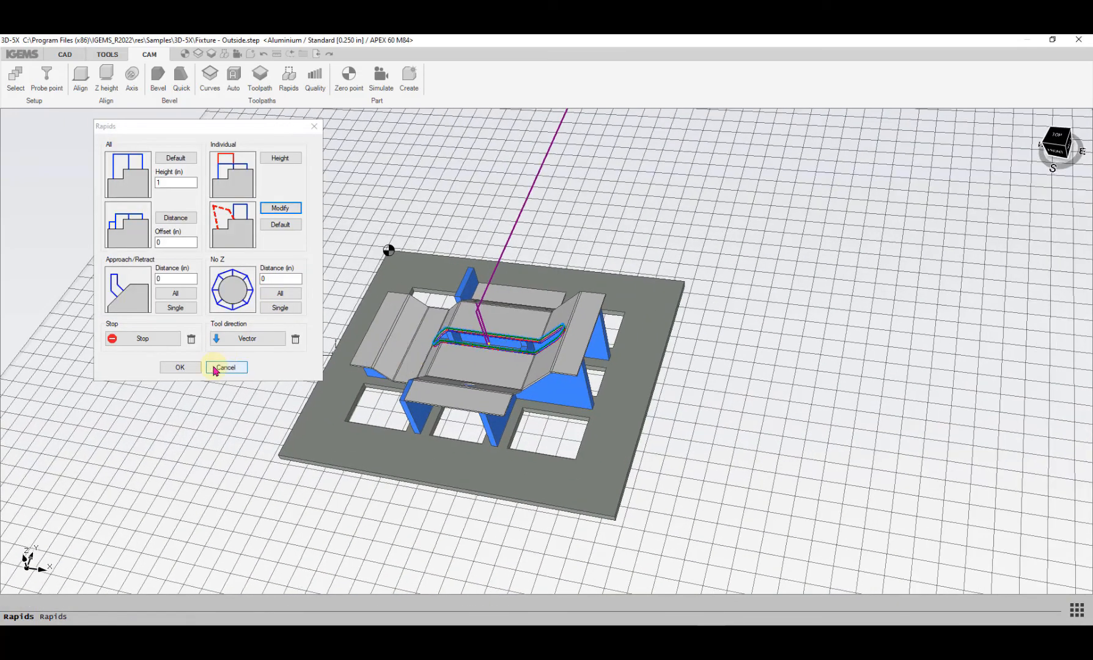
left_click(182, 372)
Step: Create the part as Fixture - Outside with quantity 1 and the Curves export method
middle_click_drag(348, 365, 331, 400)
middle_click_drag(480, 371, 494, 342, "shift")
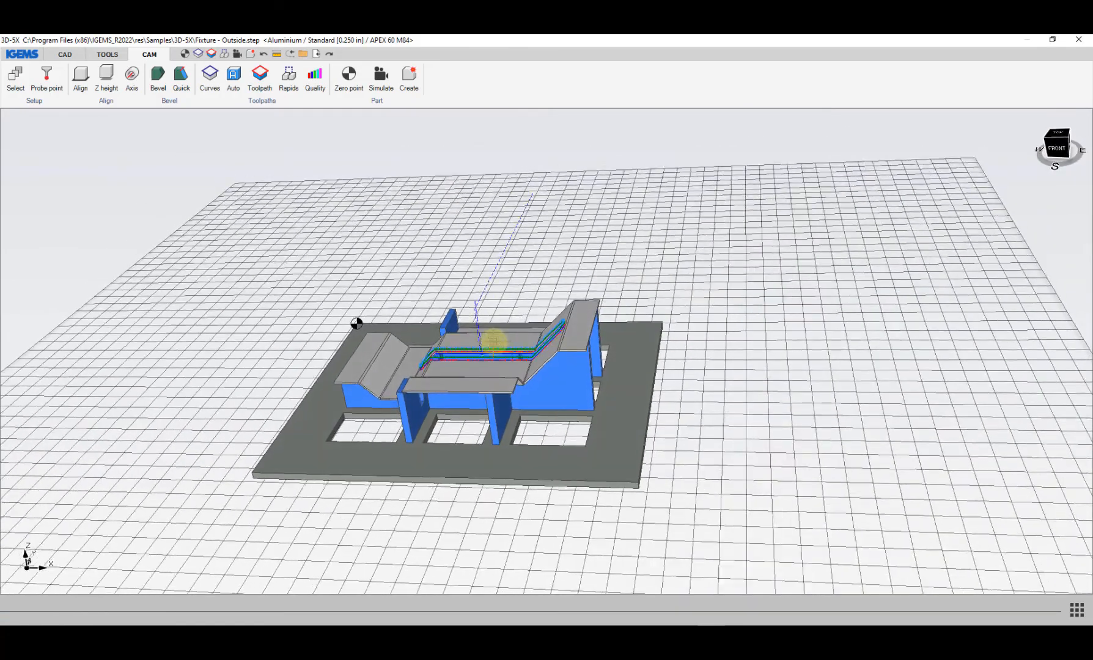
left_click(412, 78)
left_click(590, 294)
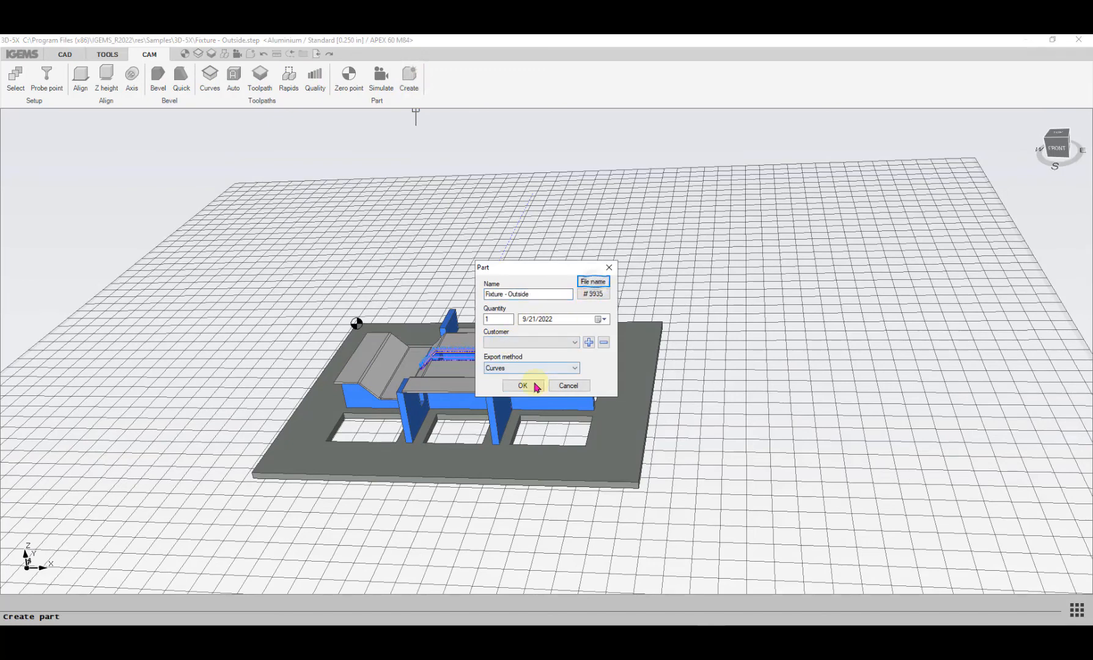
left_click(527, 388)
Step: Look over the fixture outlines and the exported part in the Noname3 drawing
scroll(540, 384, "down", 3)
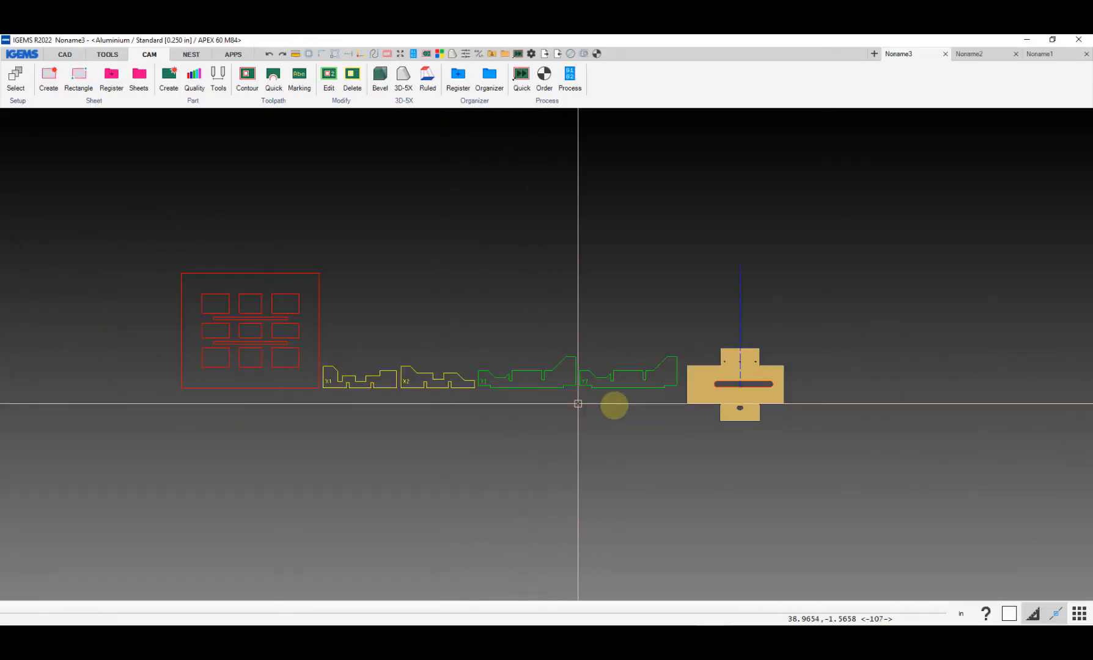
left_click_drag(640, 396, 139, 214)
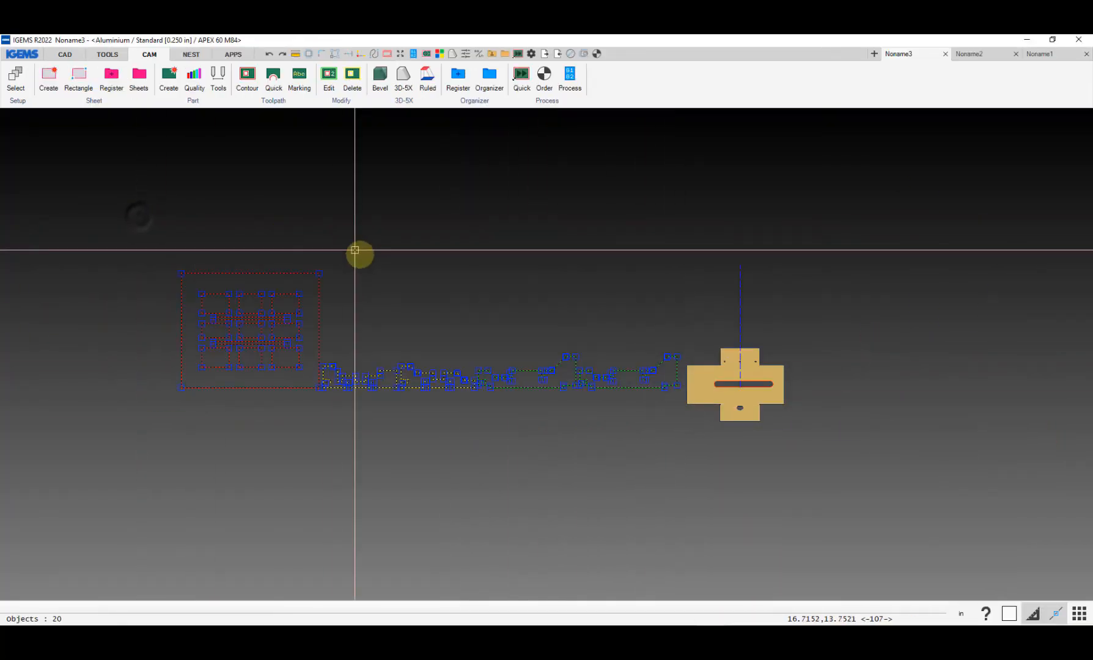
middle_click_drag(359, 254, 258, 261)
key("Escape")
scroll(643, 389, "up", 5)
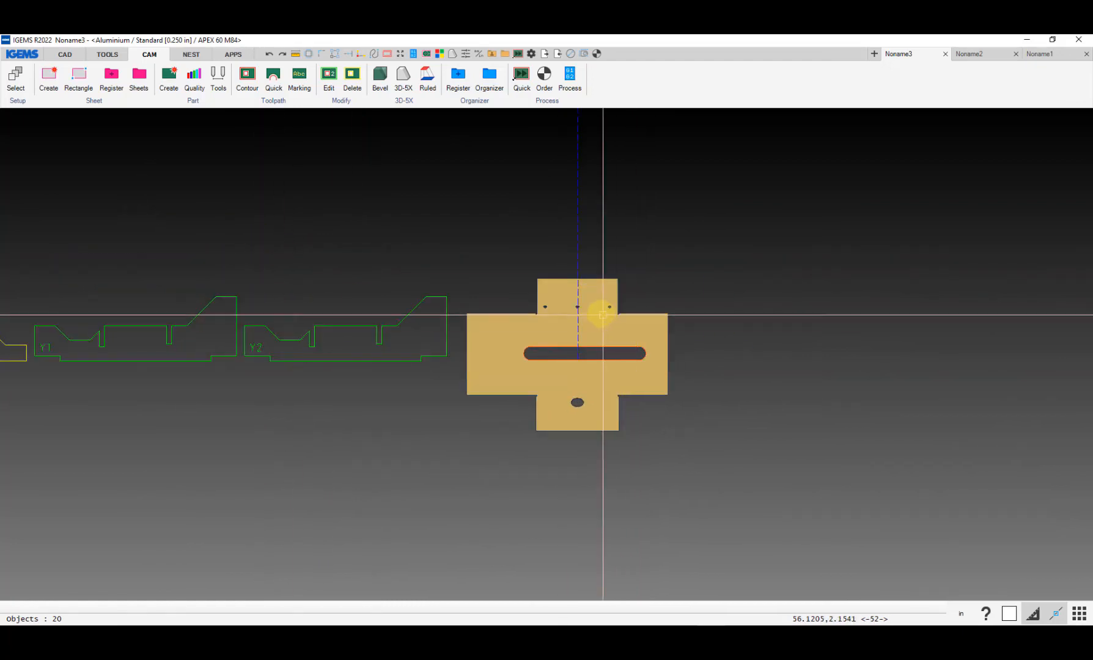
Step: Order the Fixture - Outside part and set its zero point from the part with the 2D/3D option
middle_click_drag(601, 314, 450, 330)
left_click(549, 91)
left_click_drag(580, 314, 493, 410)
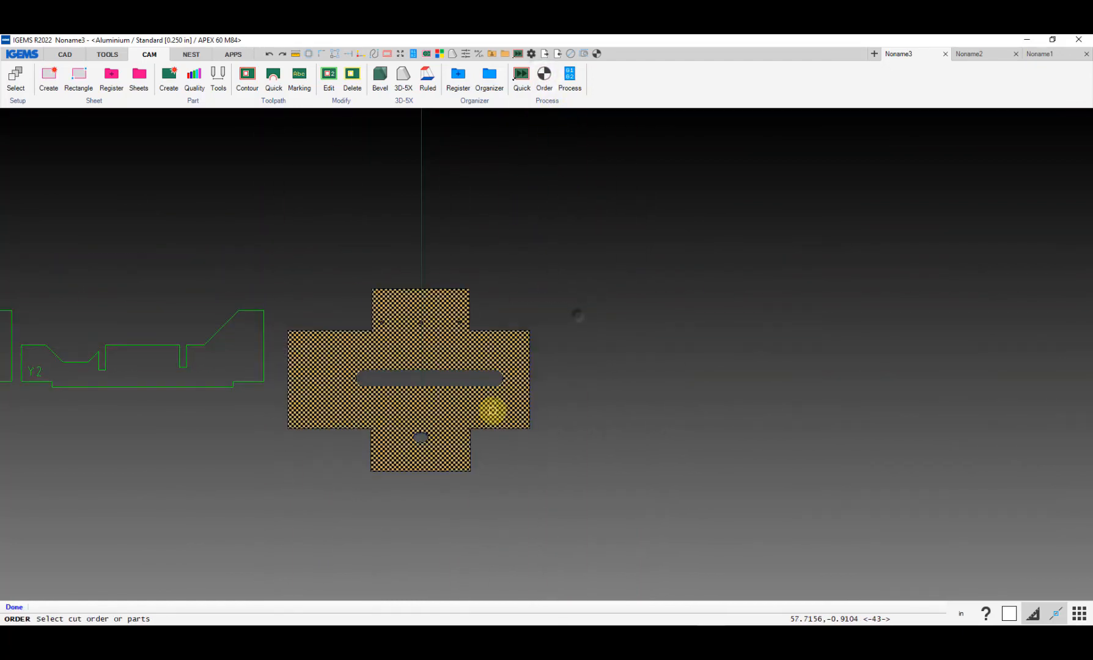
right_click(495, 401)
left_click(205, 157)
left_click(244, 157)
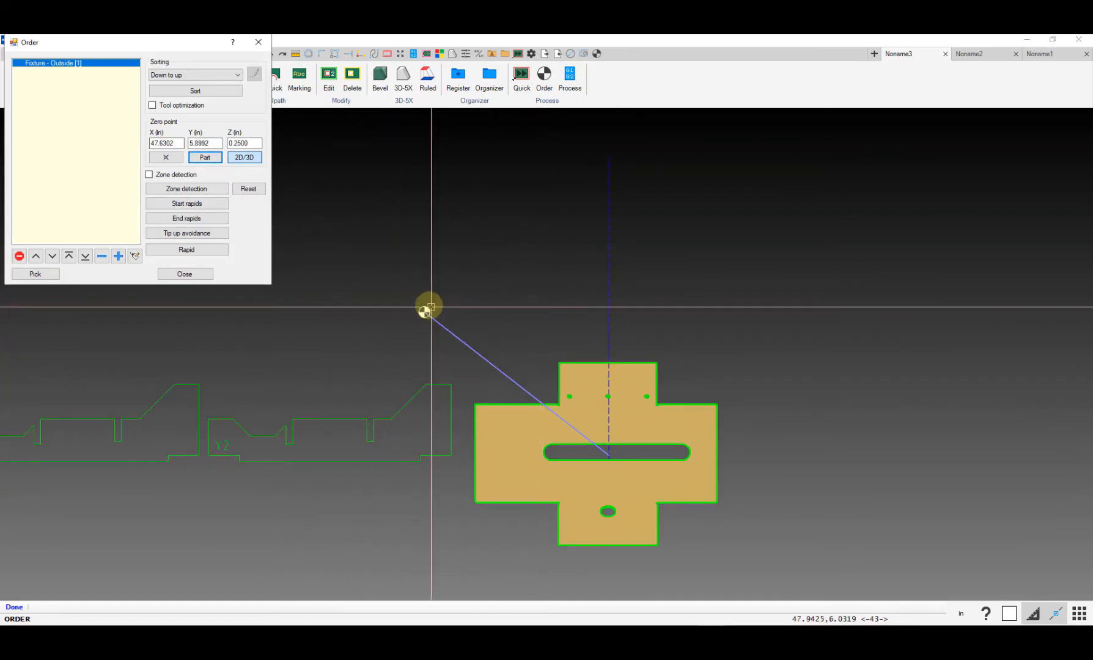
left_click(196, 279)
Step: Process the ordered part for 3D simulation using work offset G54
left_click(570, 77)
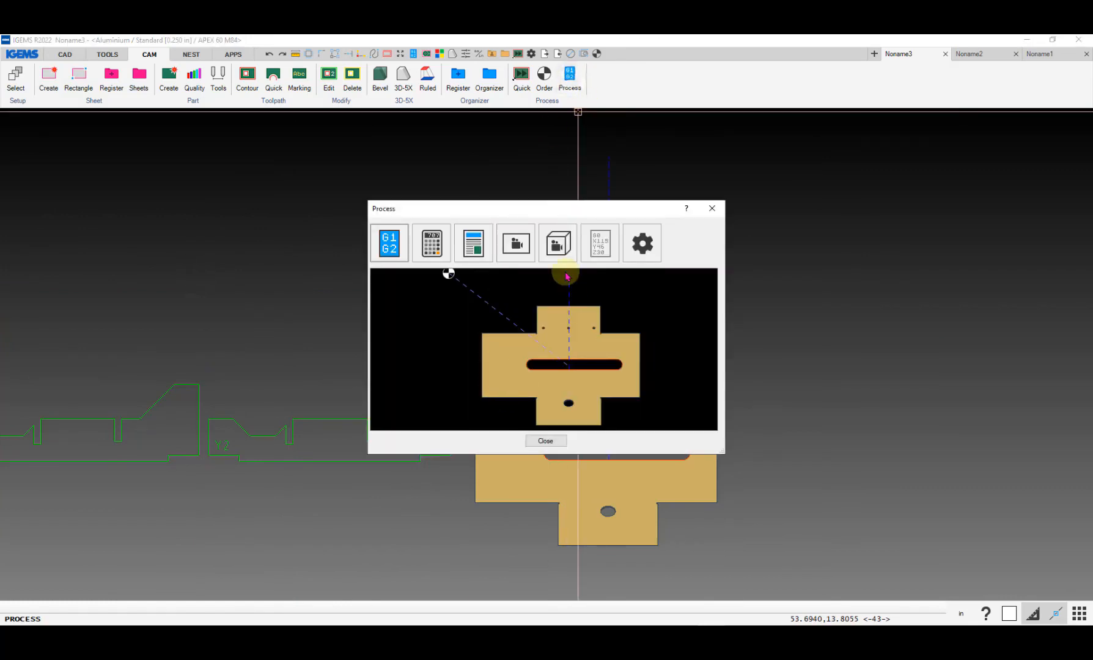
left_click(555, 245)
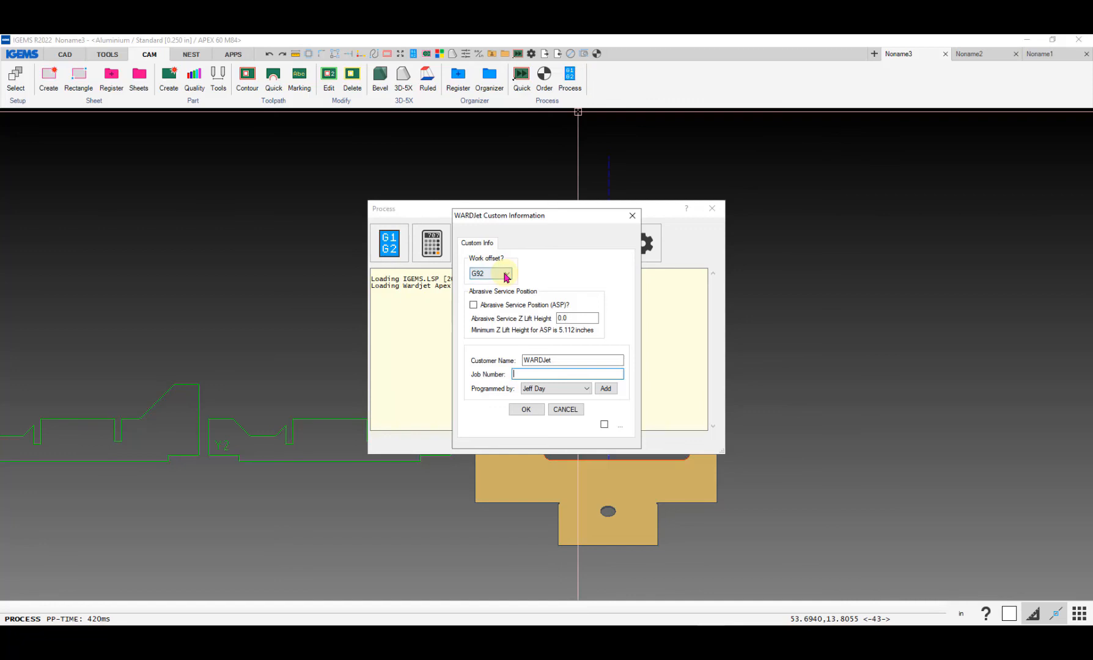
left_click(507, 275)
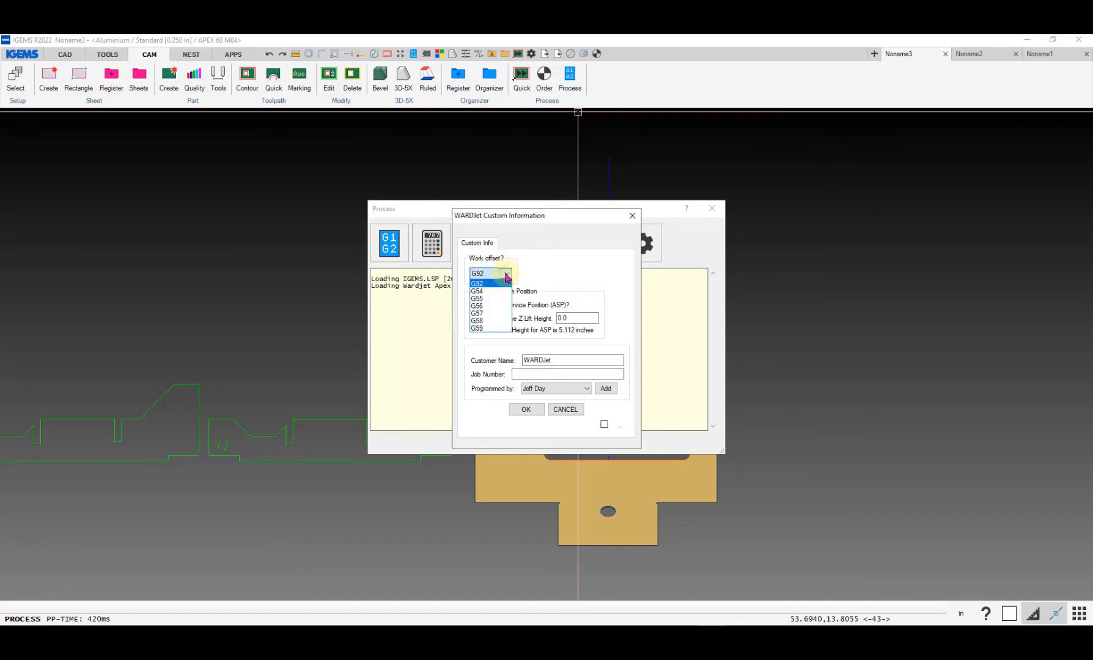
left_click(493, 291)
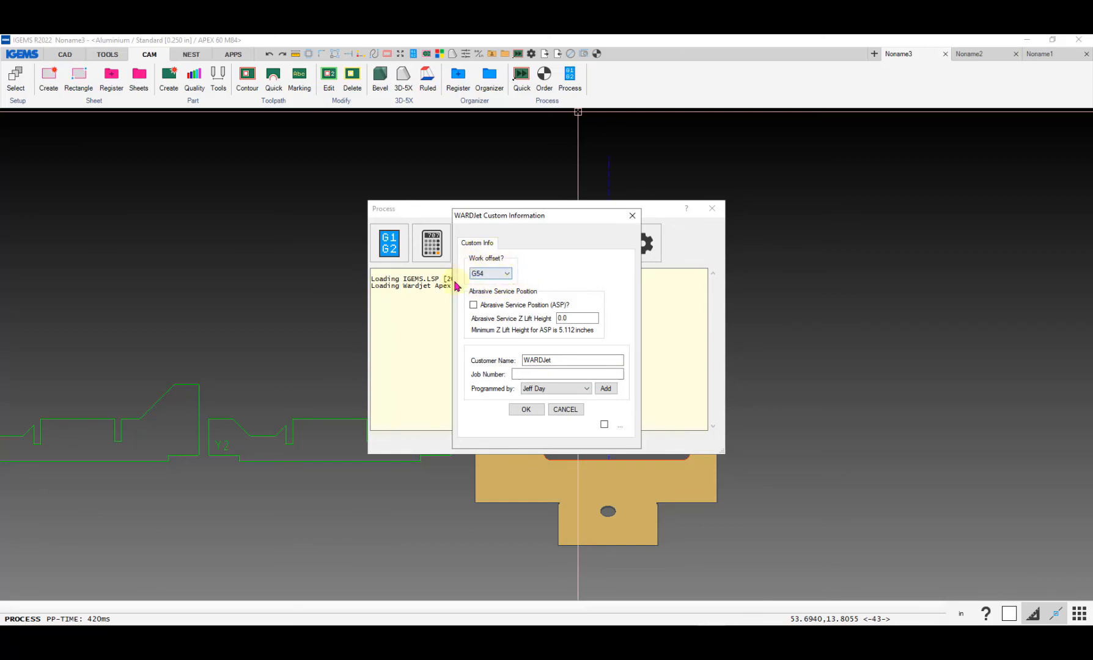
left_click(526, 409)
left_click(587, 438)
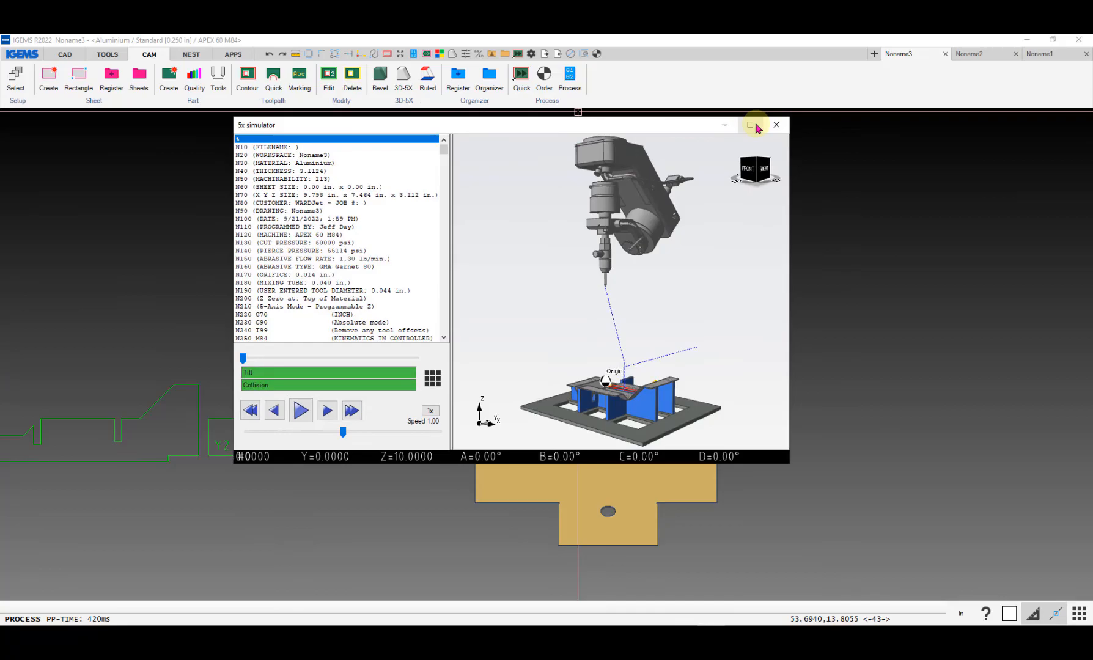
Step: Enlarge the simulator, go to the G54 line in the program, and examine the origin on the fixture
left_click(759, 125)
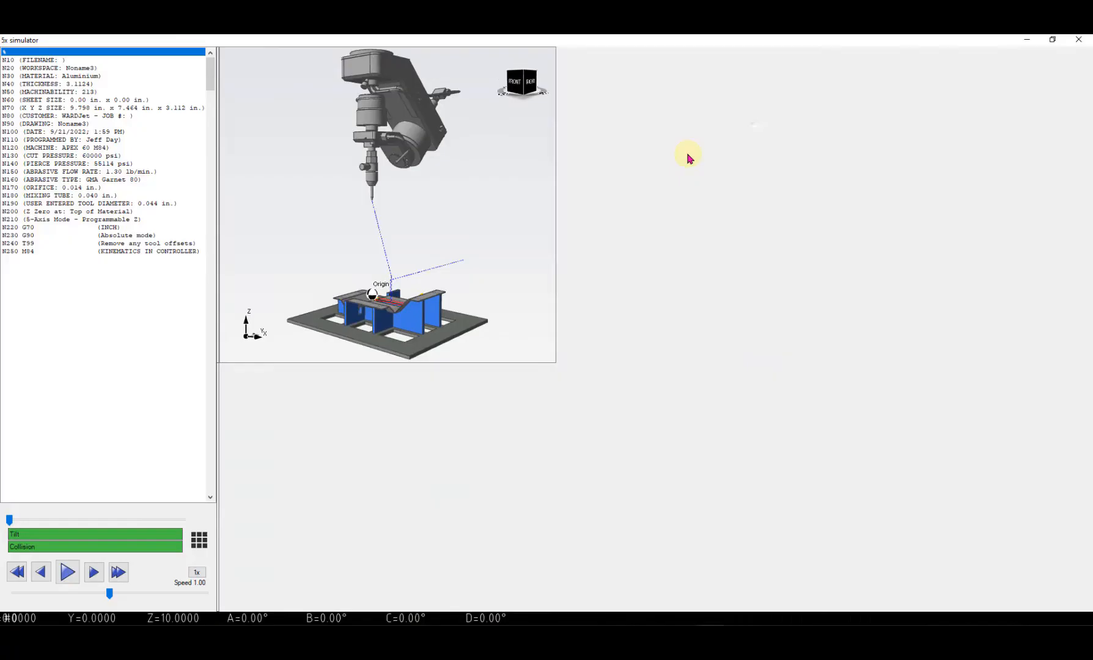
left_click(30, 268)
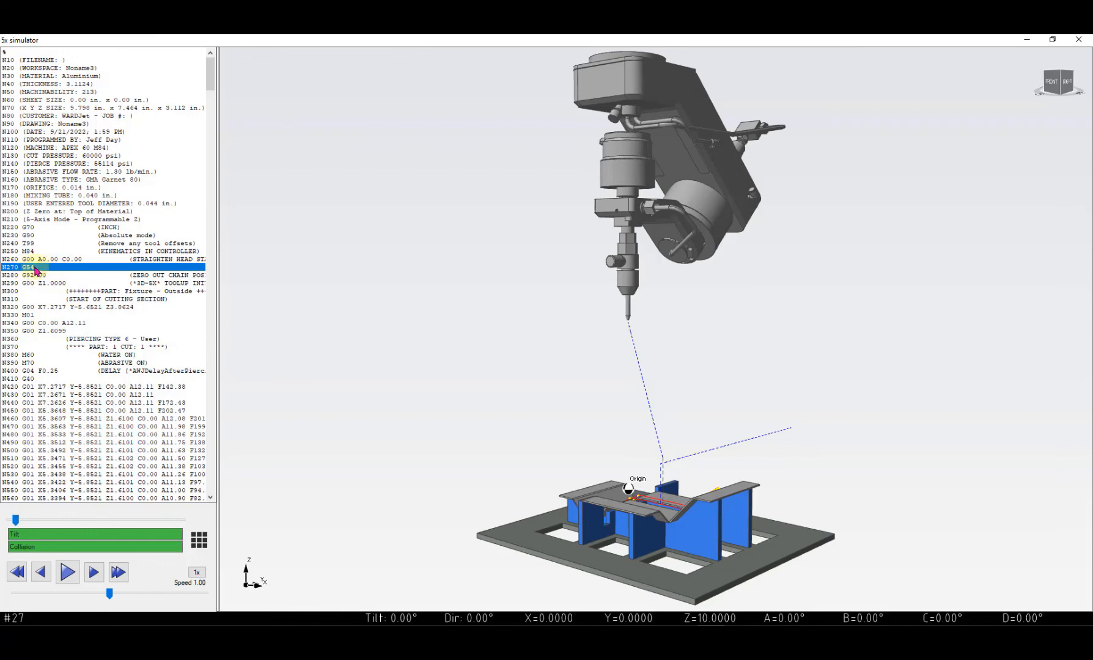
left_click_drag(397, 424, 529, 497)
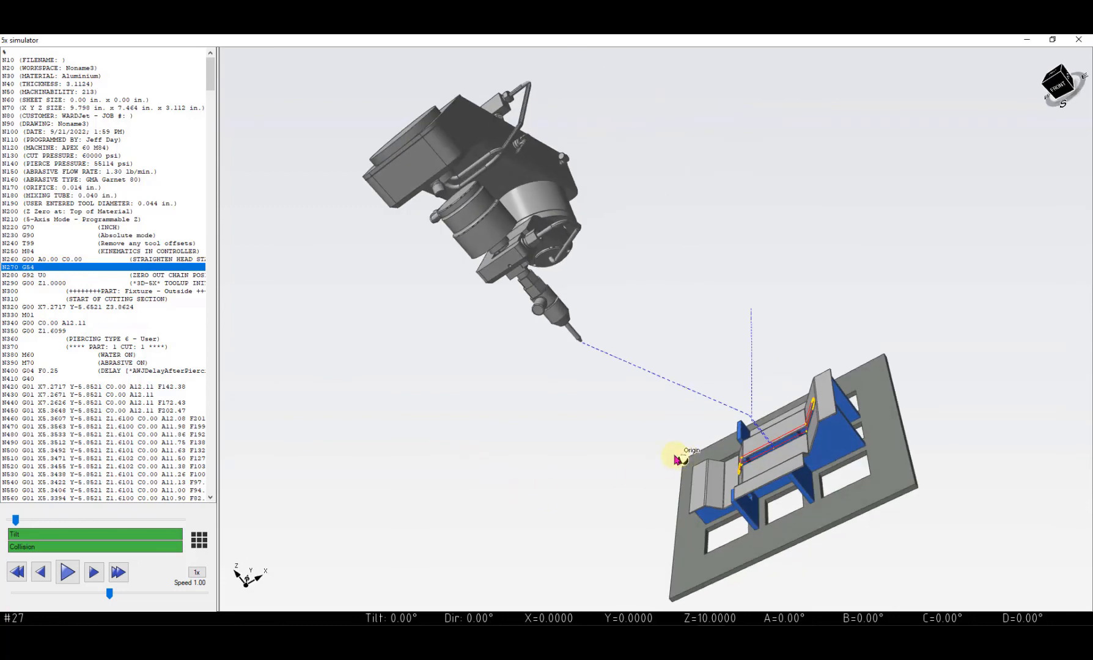
middle_click_drag(675, 460, 483, 417)
scroll(541, 415, "up", 4)
scroll(540, 414, "down", 2)
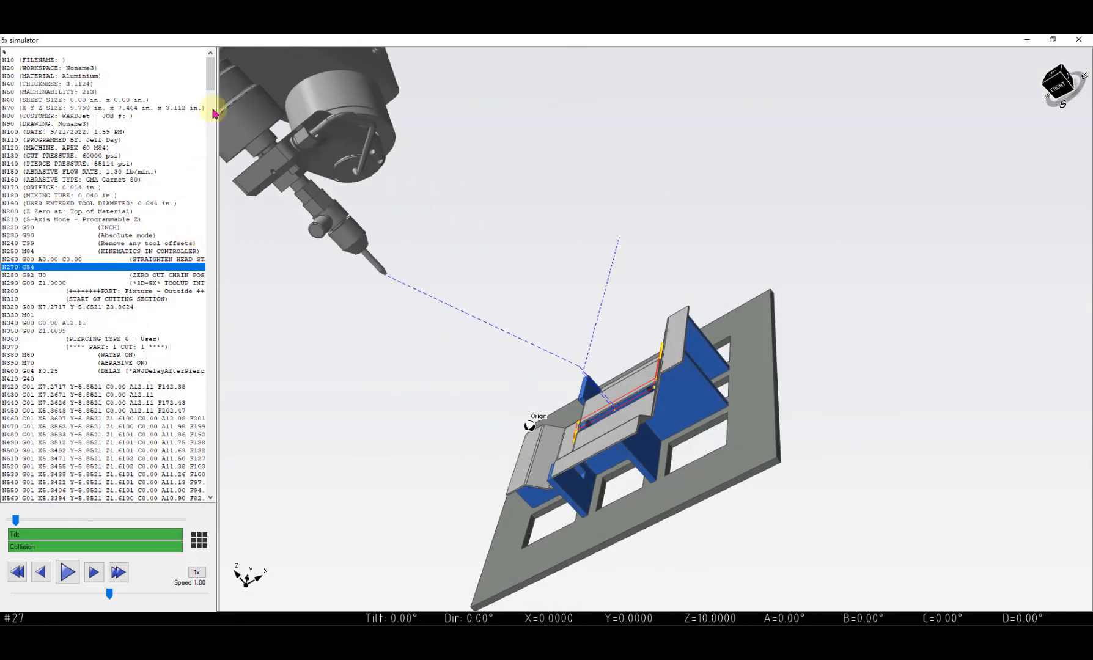
Step: Step through the end-of-cut rapid moves in program lines N7270 to N7300 and check the head's position
left_click_drag(211, 67, 195, 489)
left_click(106, 299)
left_click(56, 309)
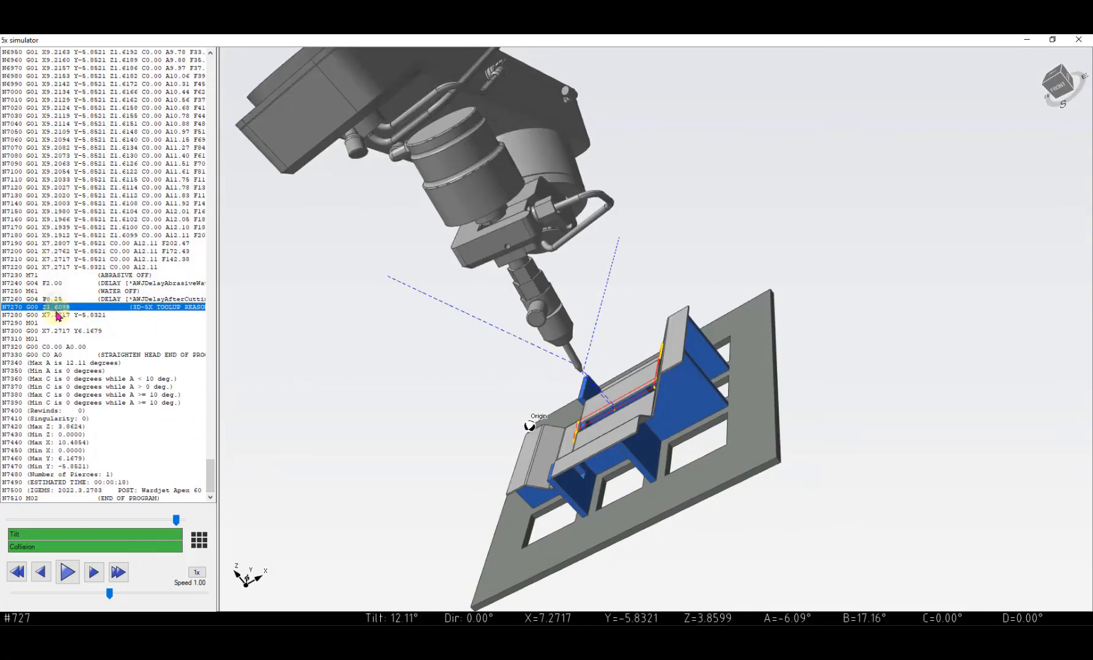
left_click(58, 316)
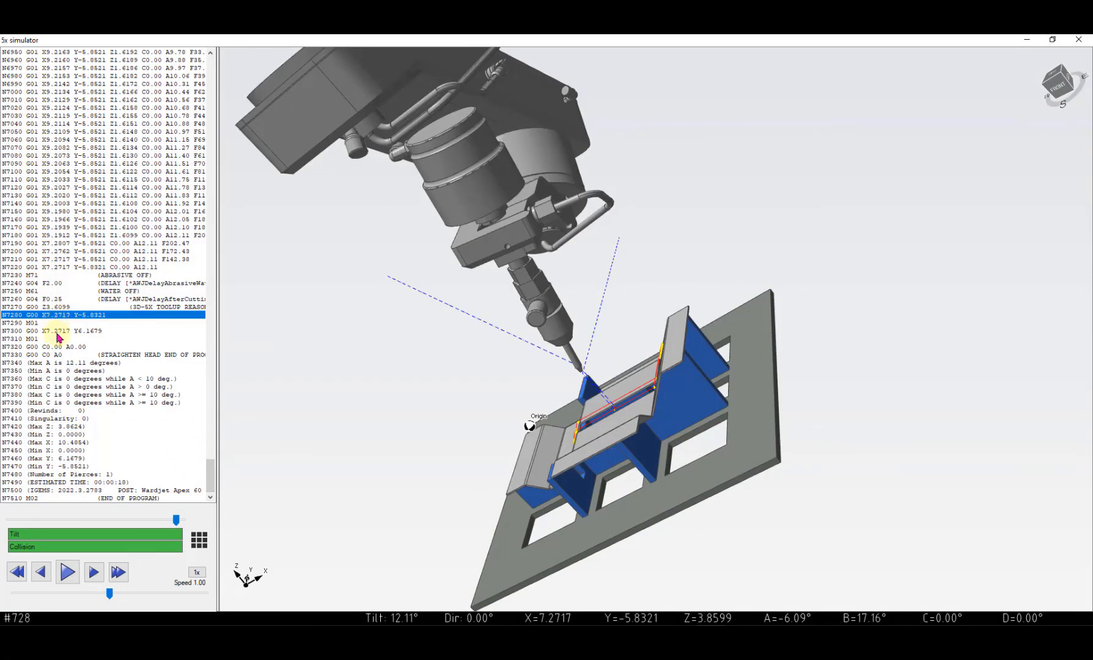
left_click(58, 332)
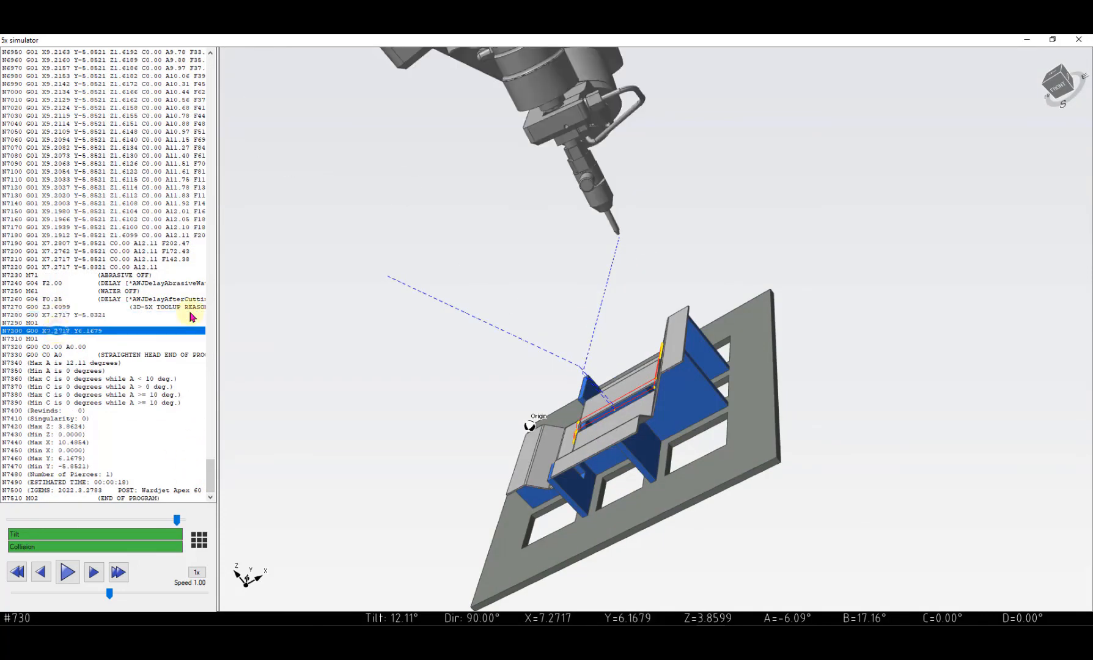
Step: Play the 5-axis cutting simulation and examine the head's movement around the slot
left_click(69, 572)
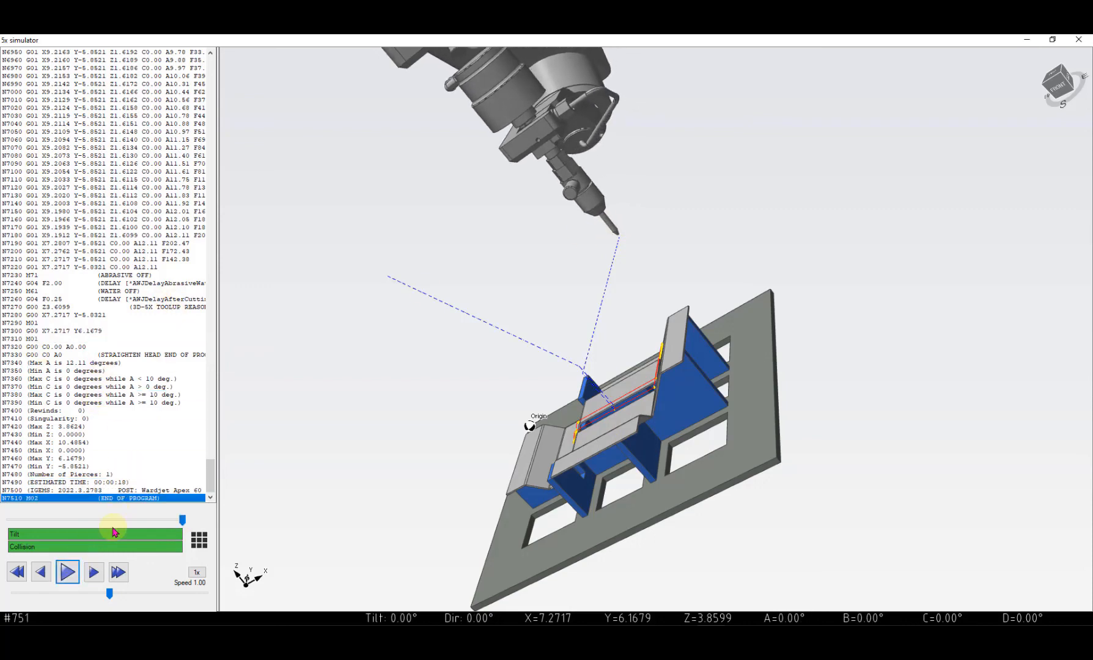
left_click(69, 573)
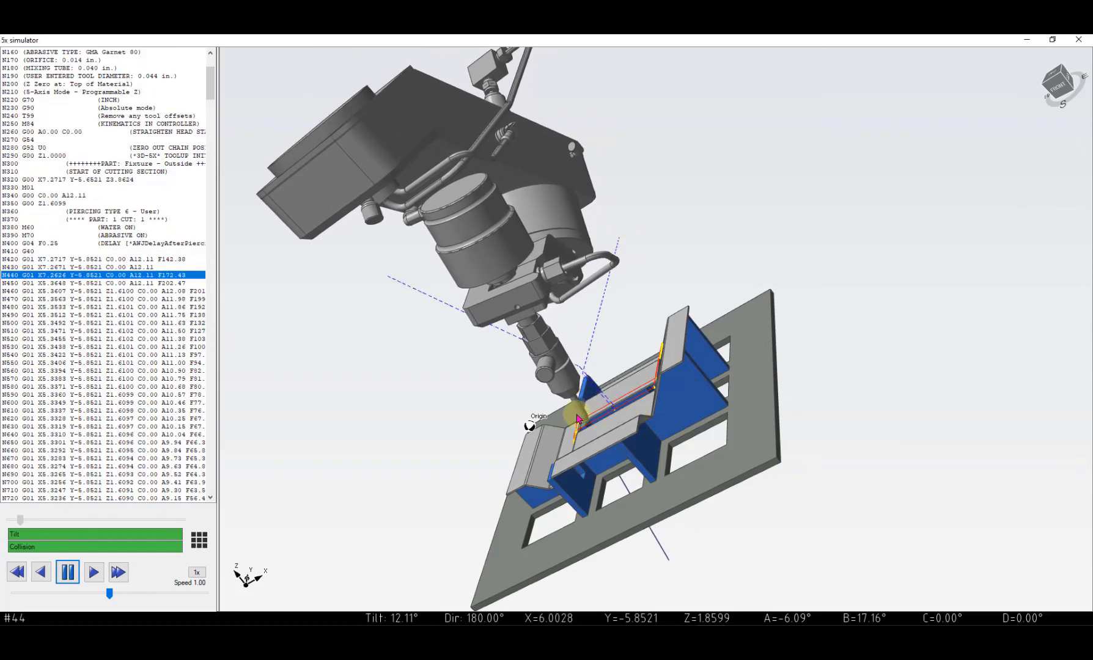
scroll(585, 427, "up", 2)
scroll(585, 426, "down", 3)
middle_click_drag(585, 426, 718, 373)
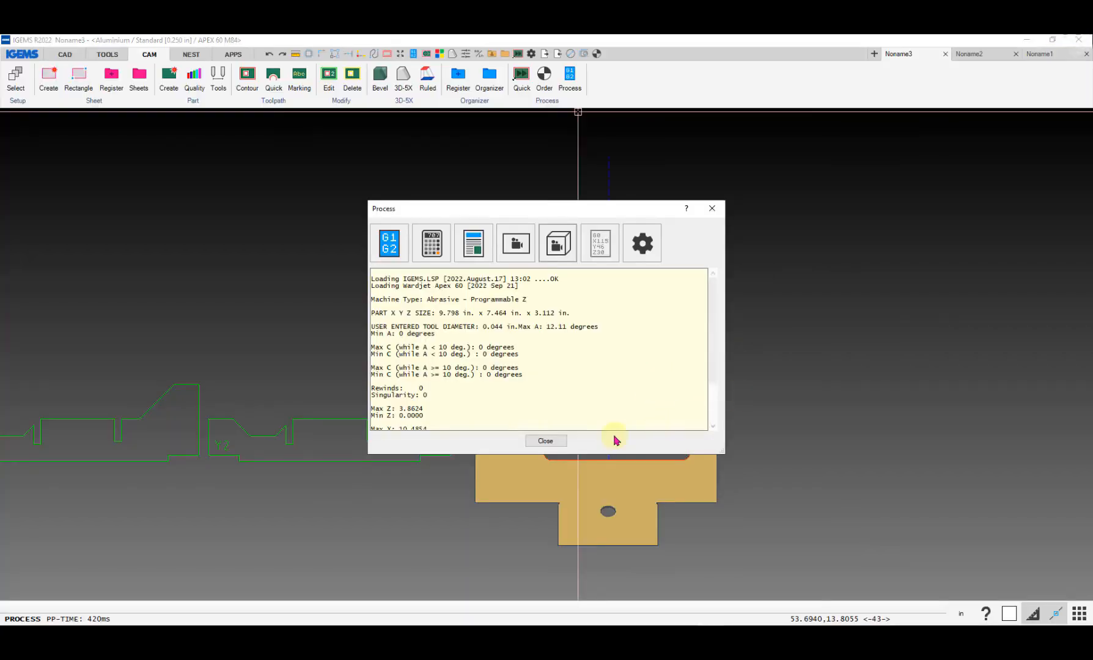
Step: Finish processing and reopen the Fixture - Outside part in 3D-5X
left_click(546, 441)
left_click(655, 385)
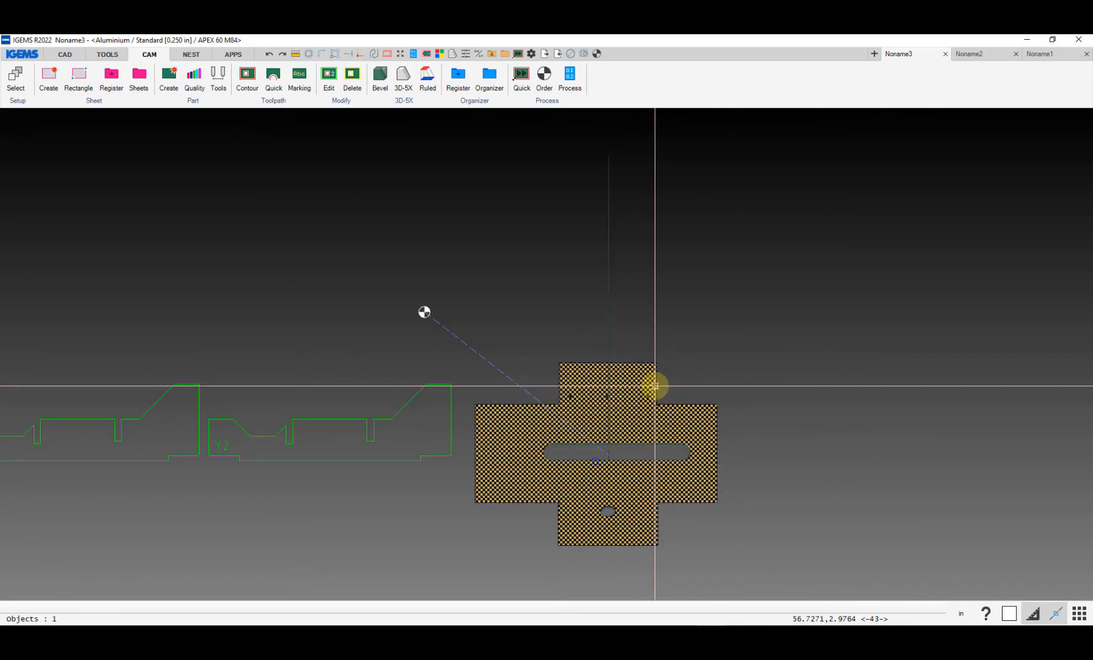
double_click(655, 386)
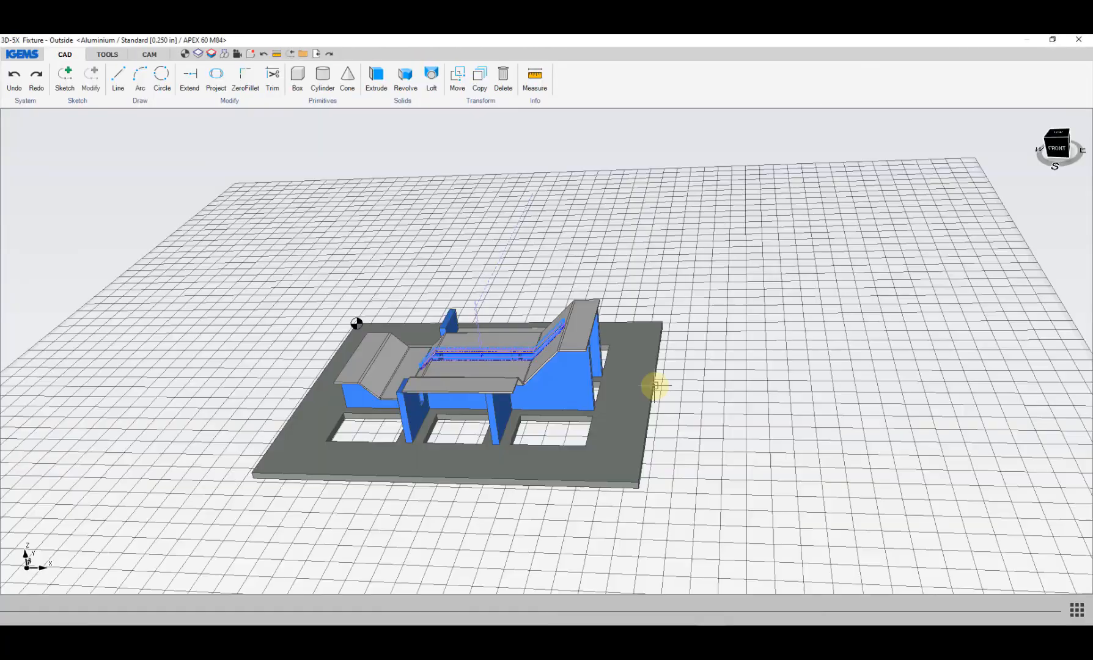
Step: Enable 3-axis cutting for the CUT 0 toolpath and create the part again
left_click(150, 55)
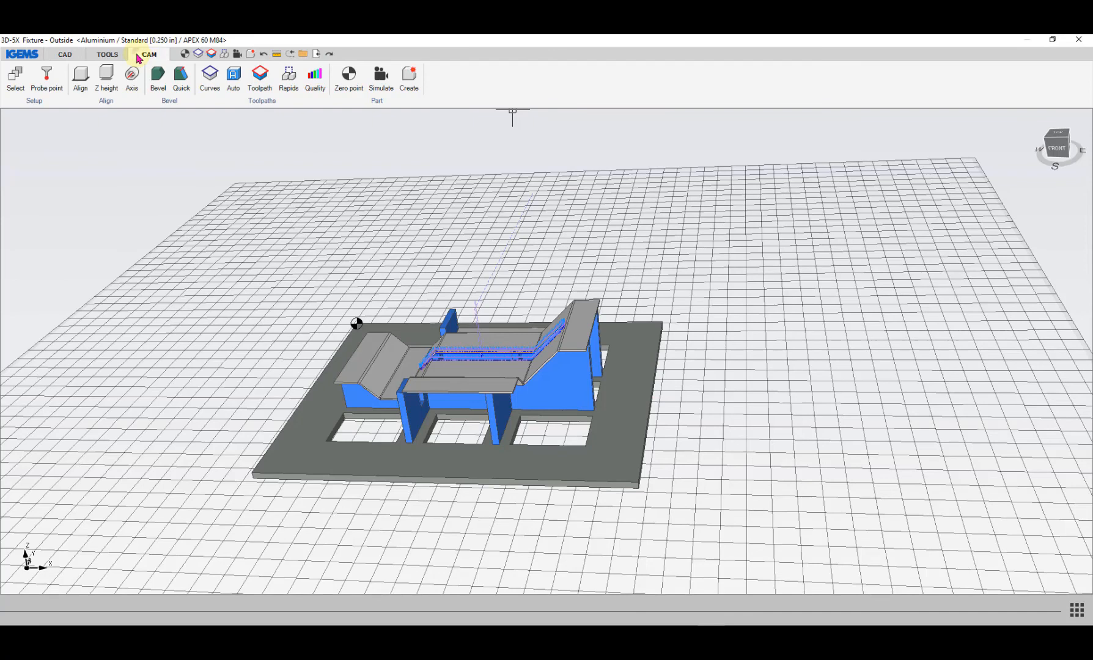
left_click(261, 78)
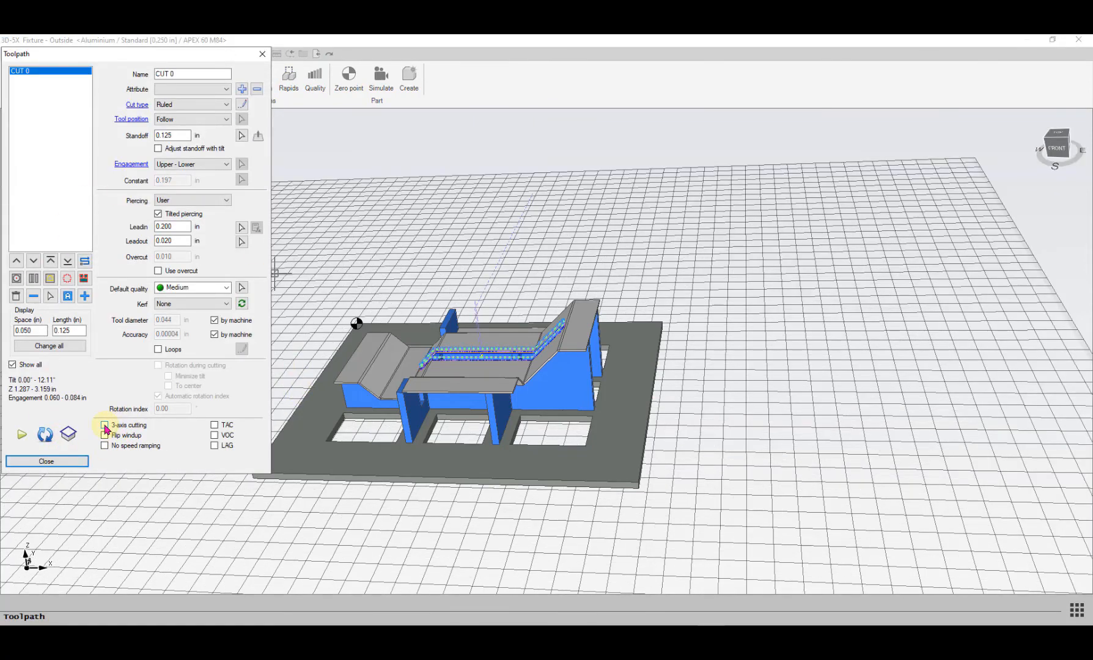
left_click(49, 462)
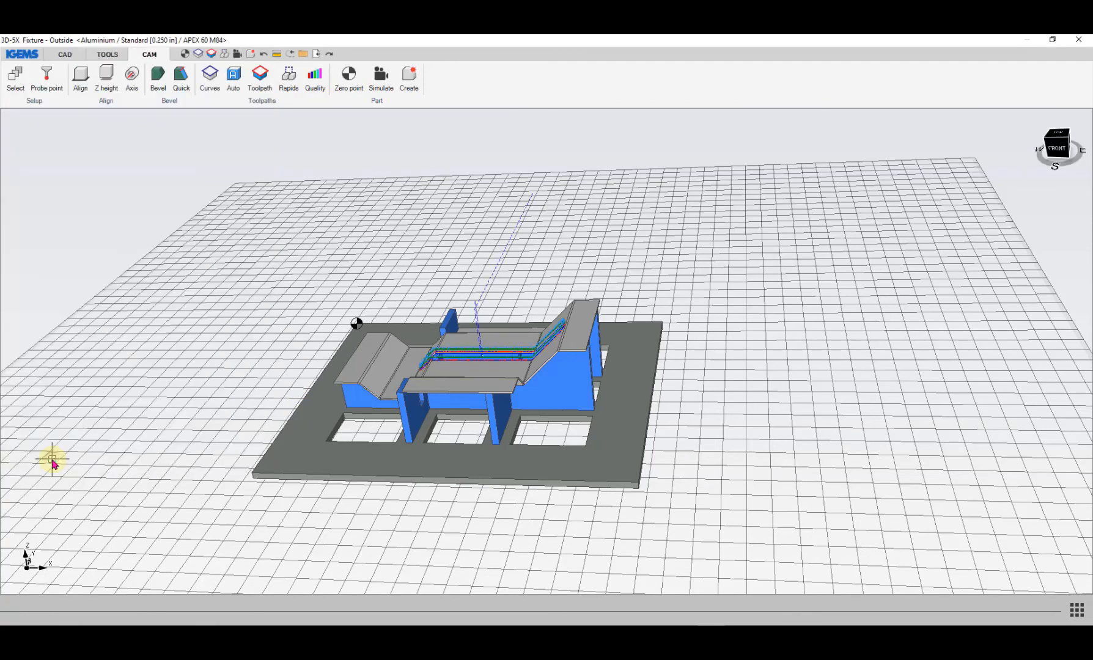
left_click(409, 81)
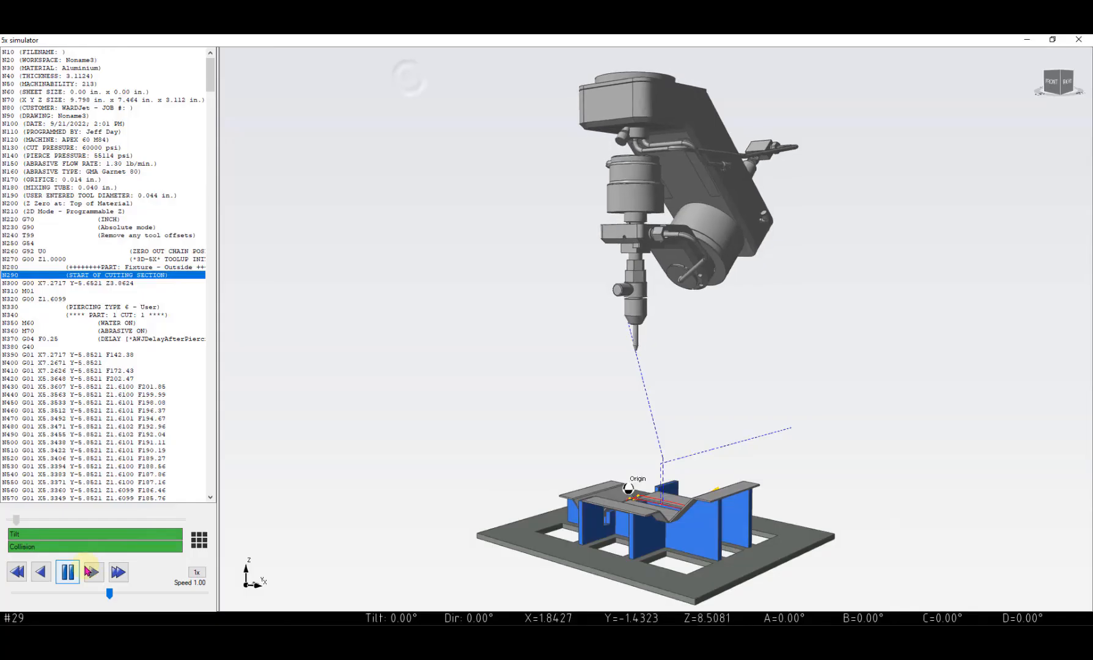
Step: Watch the 3-axis cutting simulation up close from the front, raising its speed to 10
left_click(160, 594)
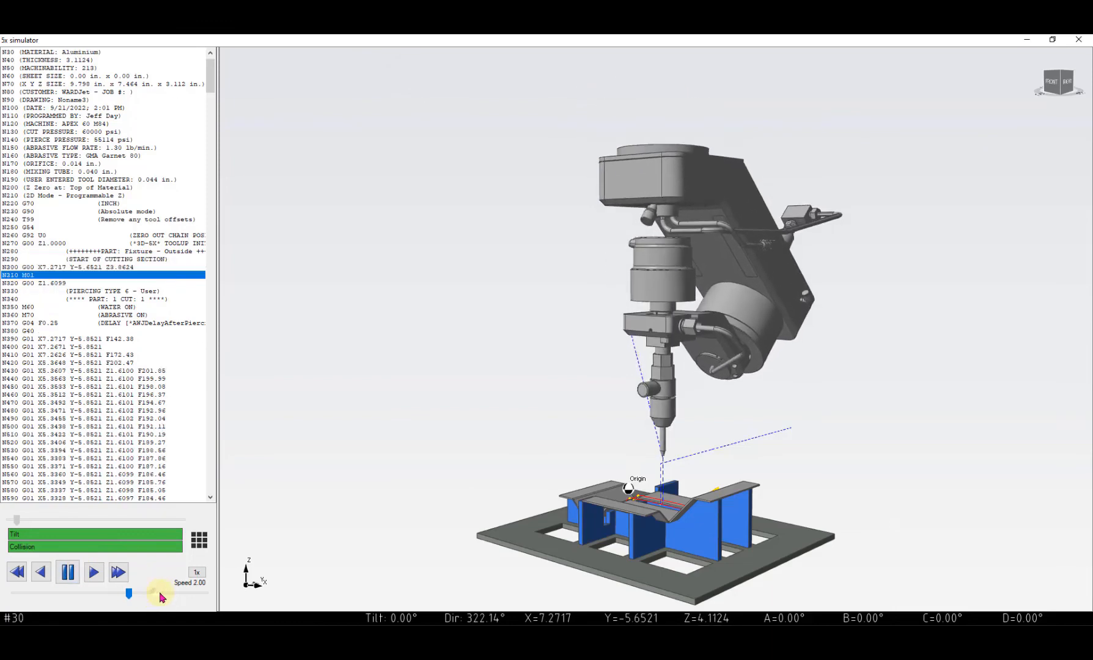
scroll(662, 498, "up", 3)
scroll(662, 498, "up", 2)
middle_click_drag(662, 498, 782, 533)
scroll(774, 506, "down", 2)
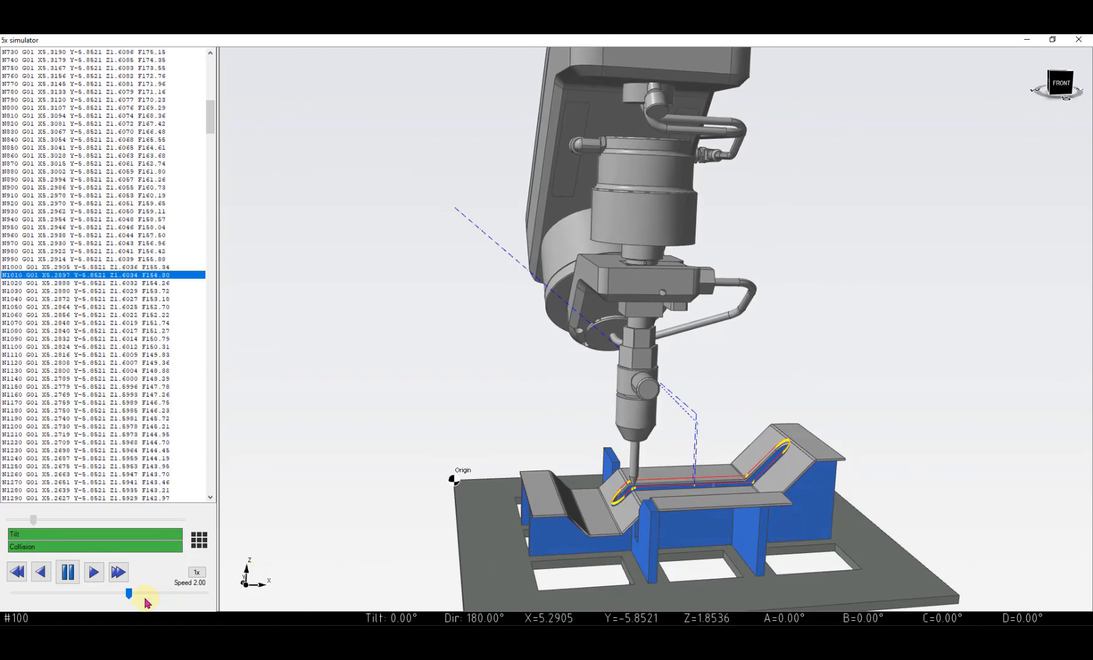
left_click(161, 594)
left_click(177, 593)
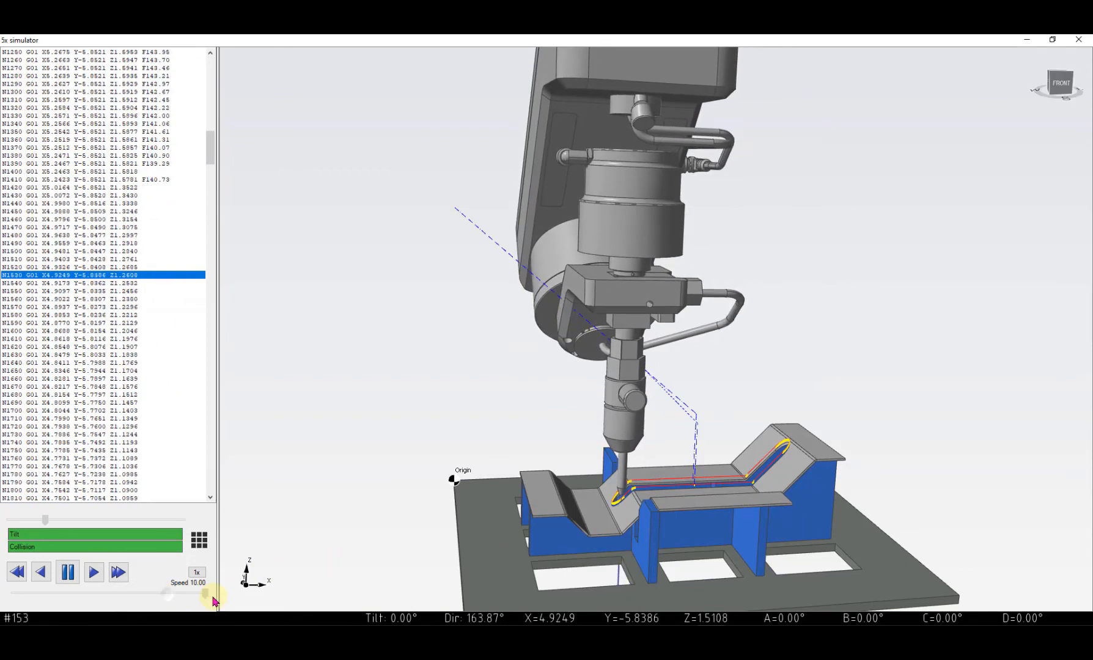